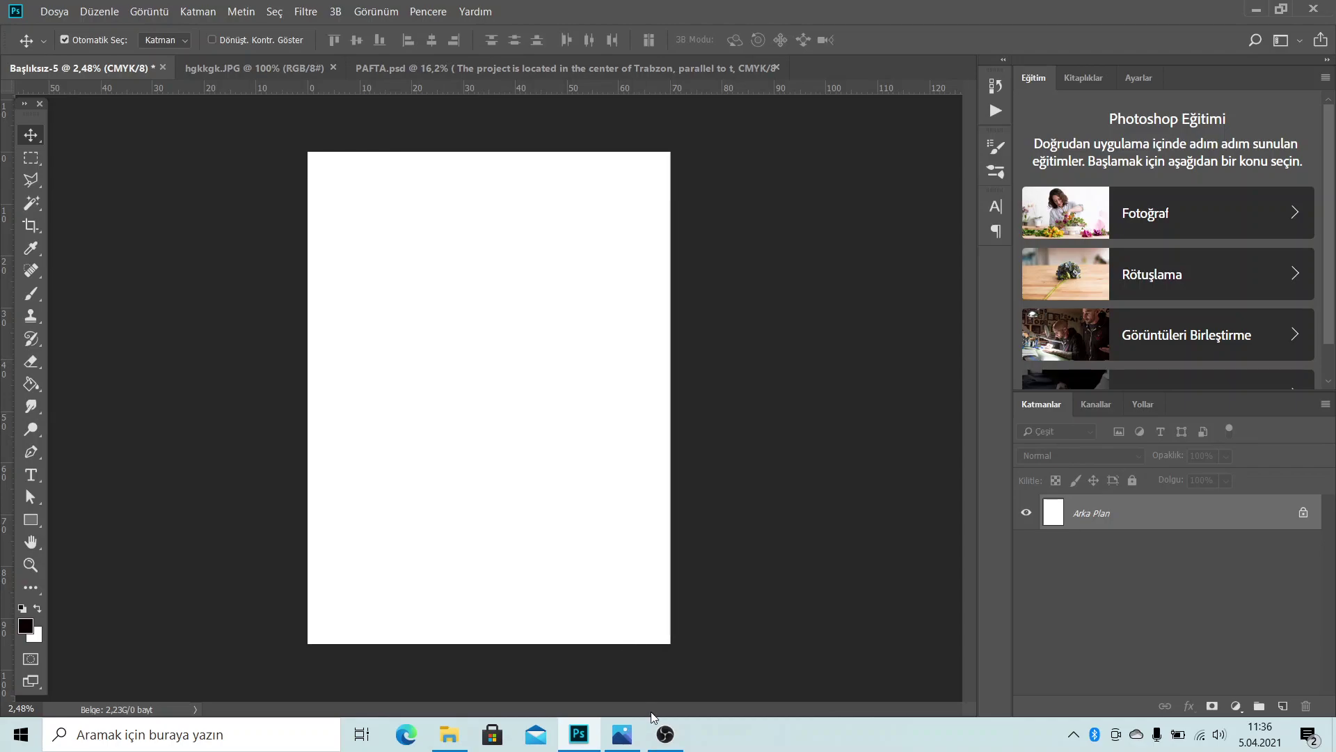
Look at the reference poster, move its window aside, and return to the board
left_click(628, 735)
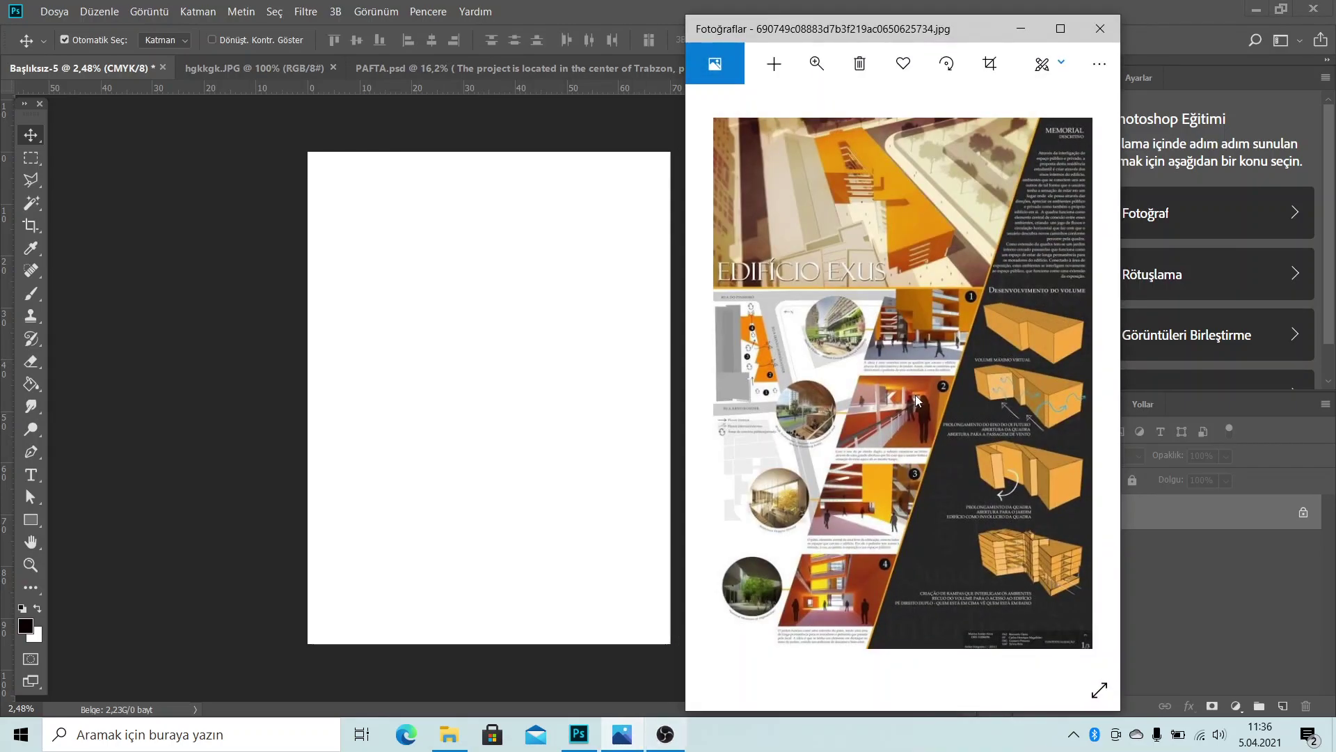
left_click_drag(994, 33, 1001, 33)
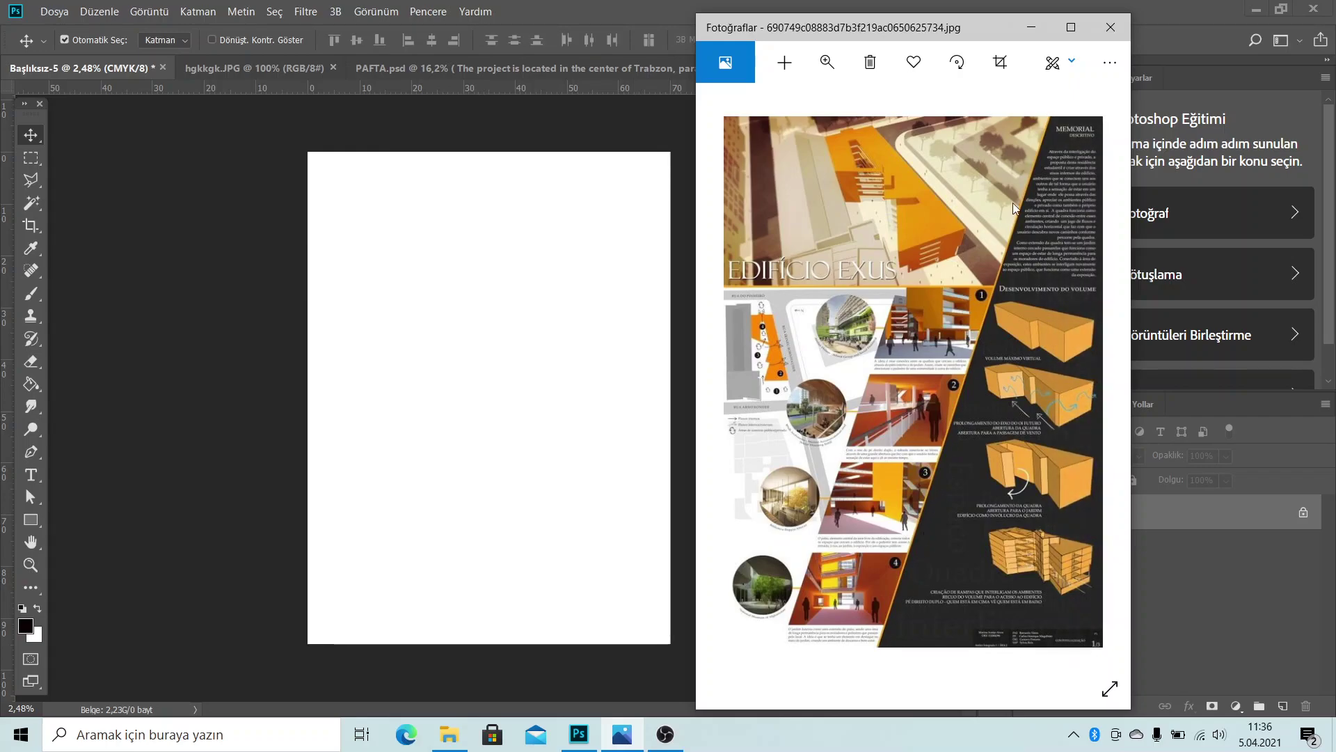
left_click(1036, 26)
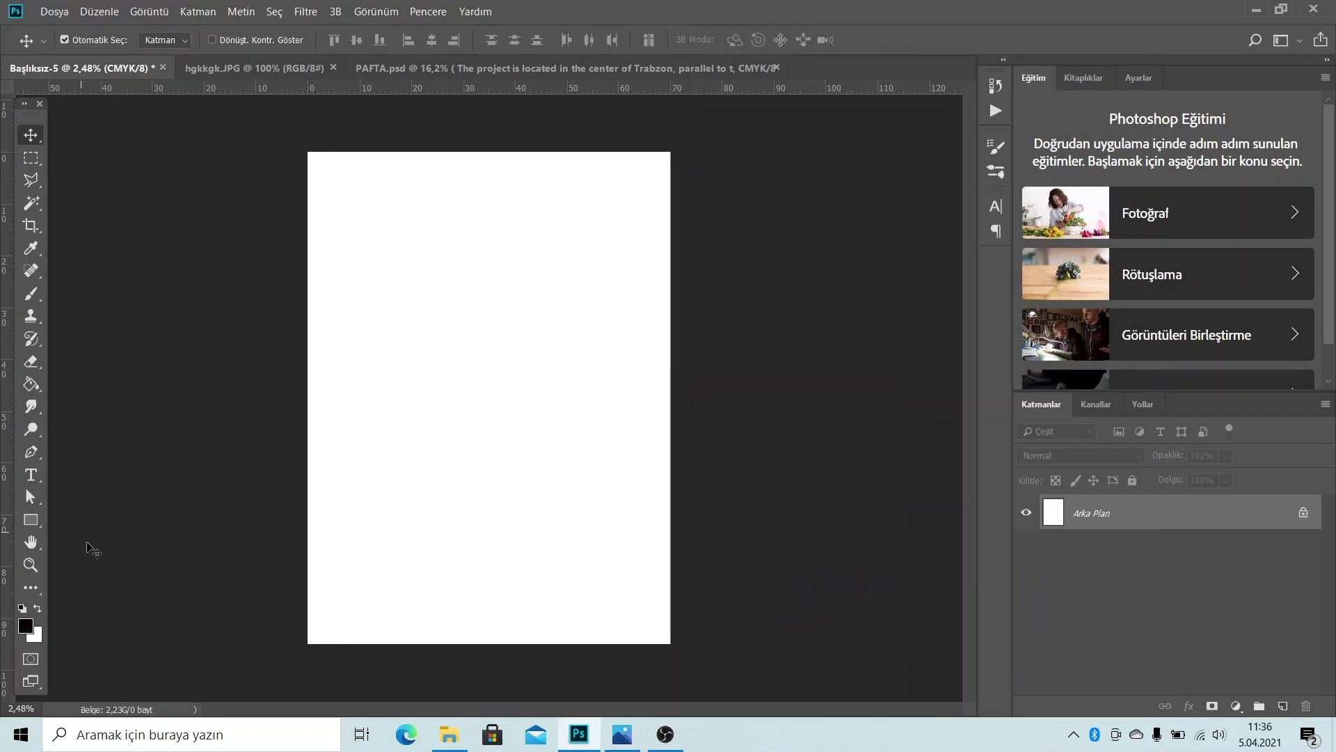
Draw a black rectangle from the page's top-right corner to the bottom edge
scroll(431, 372, "up", 1)
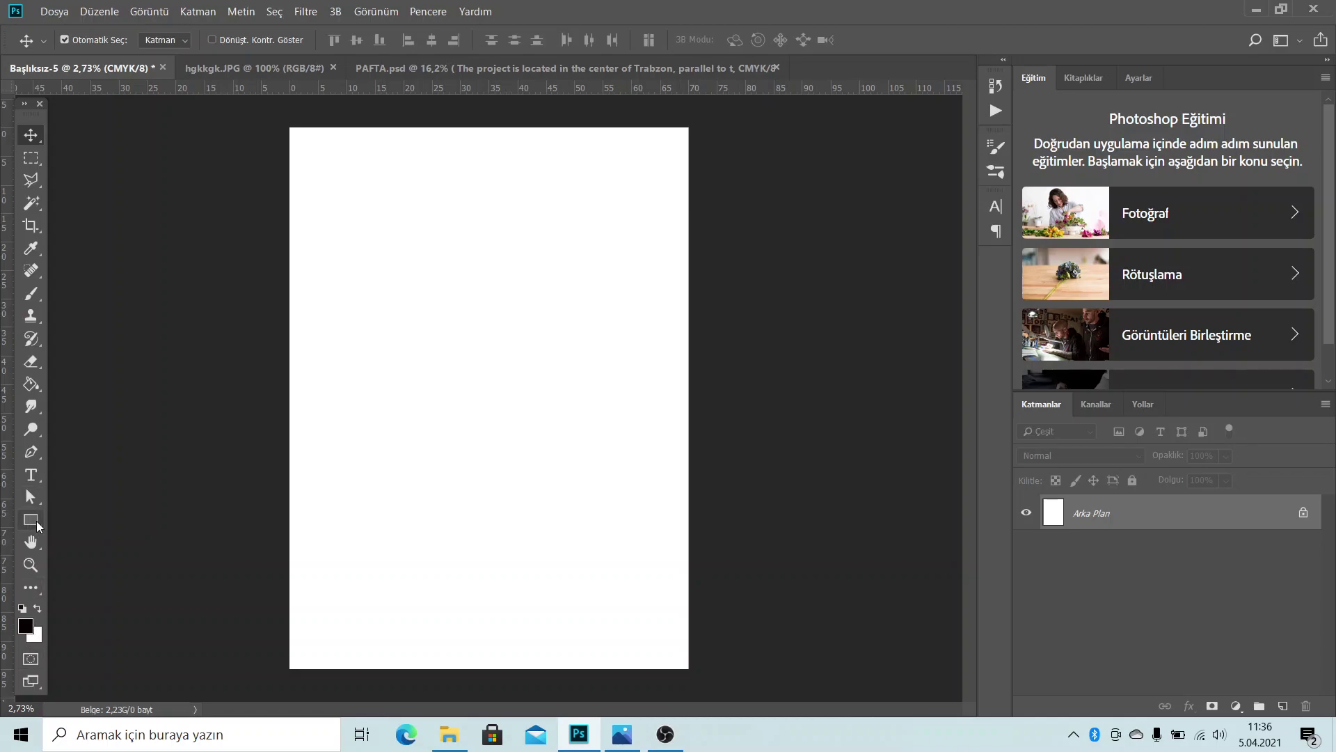
left_click(36, 520)
left_click(104, 519)
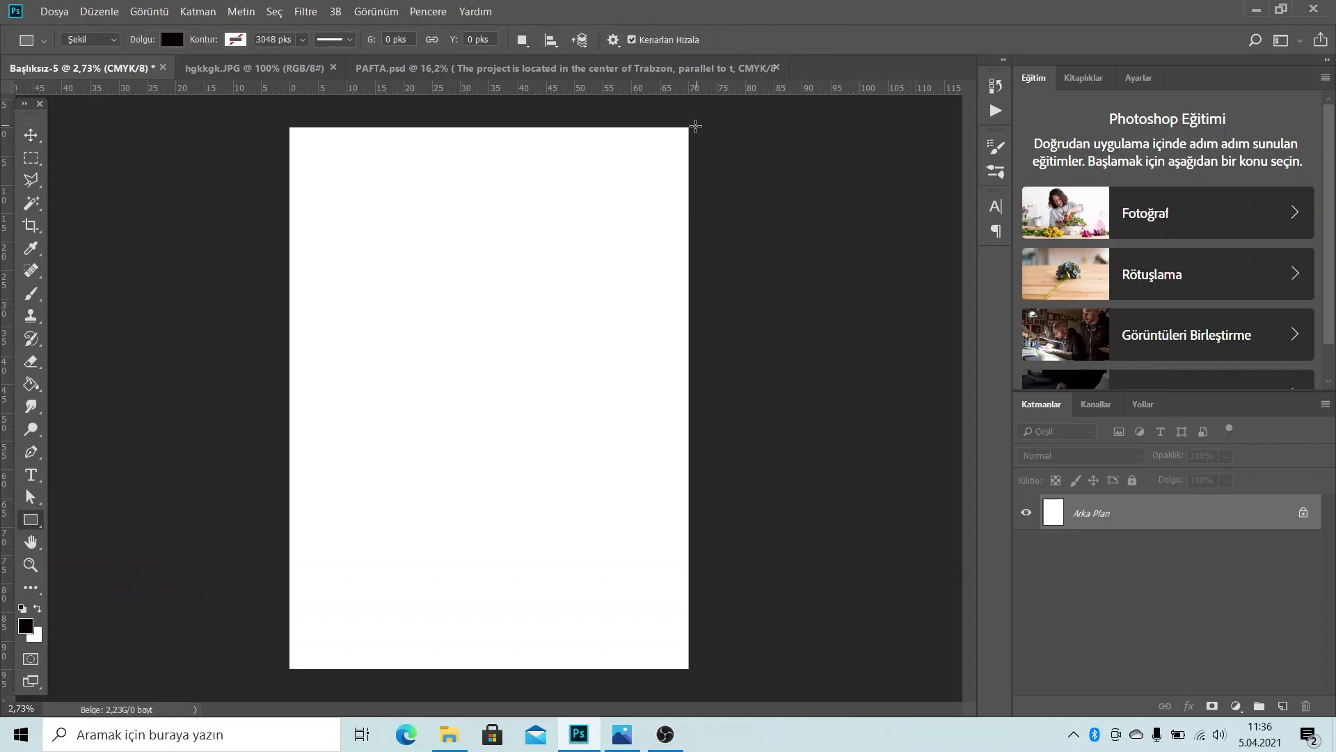
left_click_drag(688, 127, 468, 670)
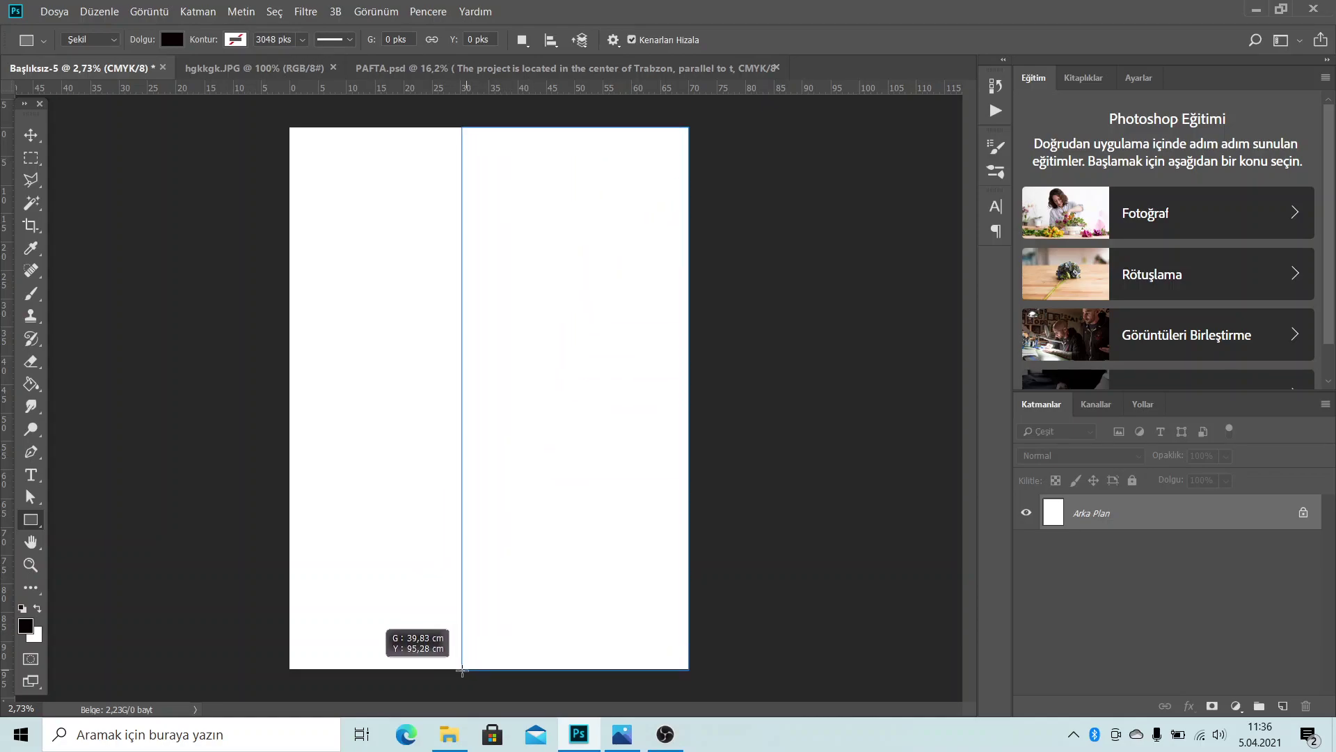
left_click_drag(468, 670, 456, 670)
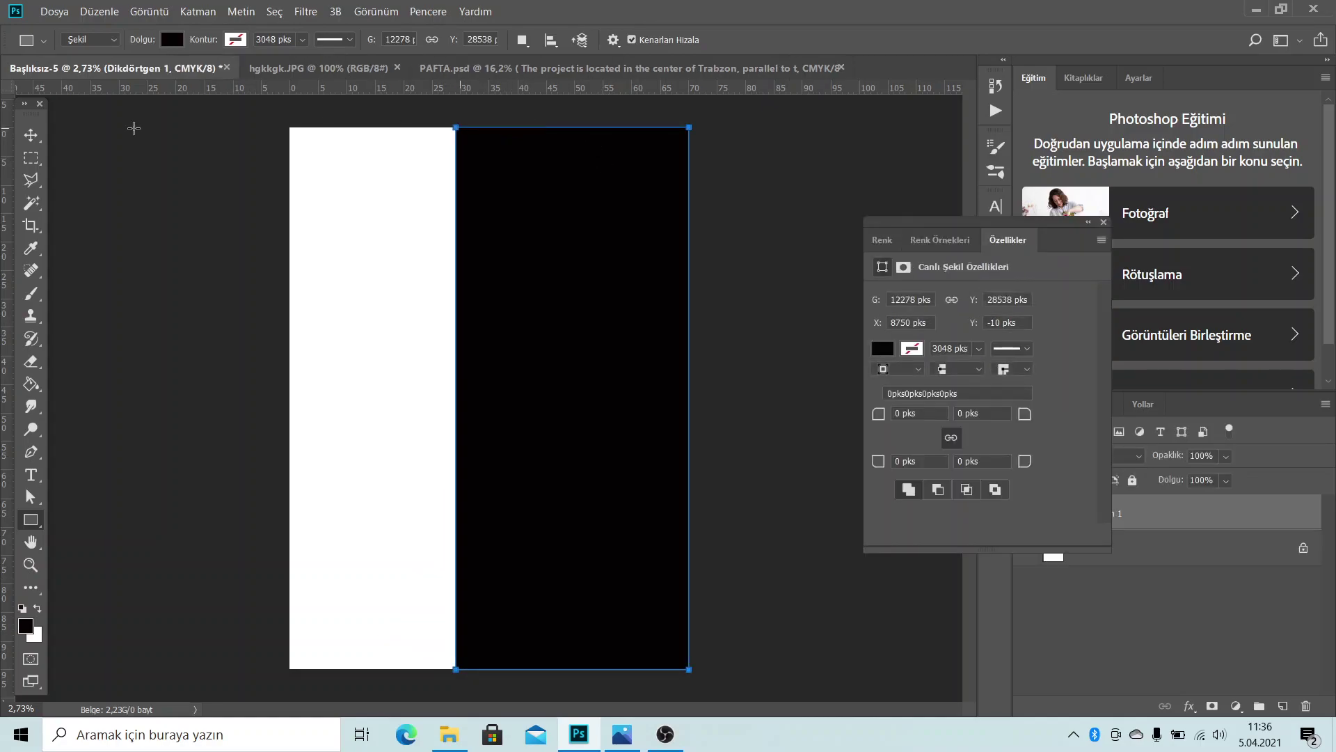
key("v")
left_click(1103, 222)
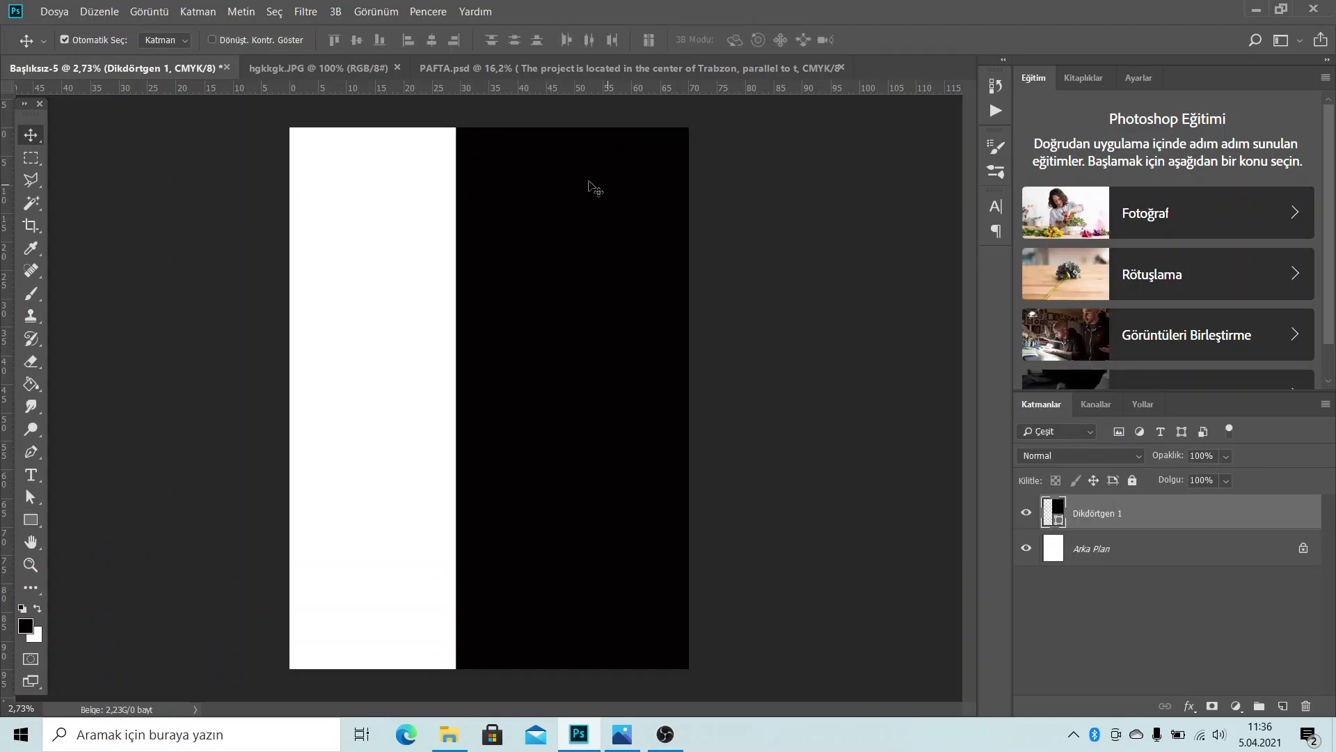
Skew the black rectangle so its left edge slants diagonally, then recheck the poster
left_click(111, 11)
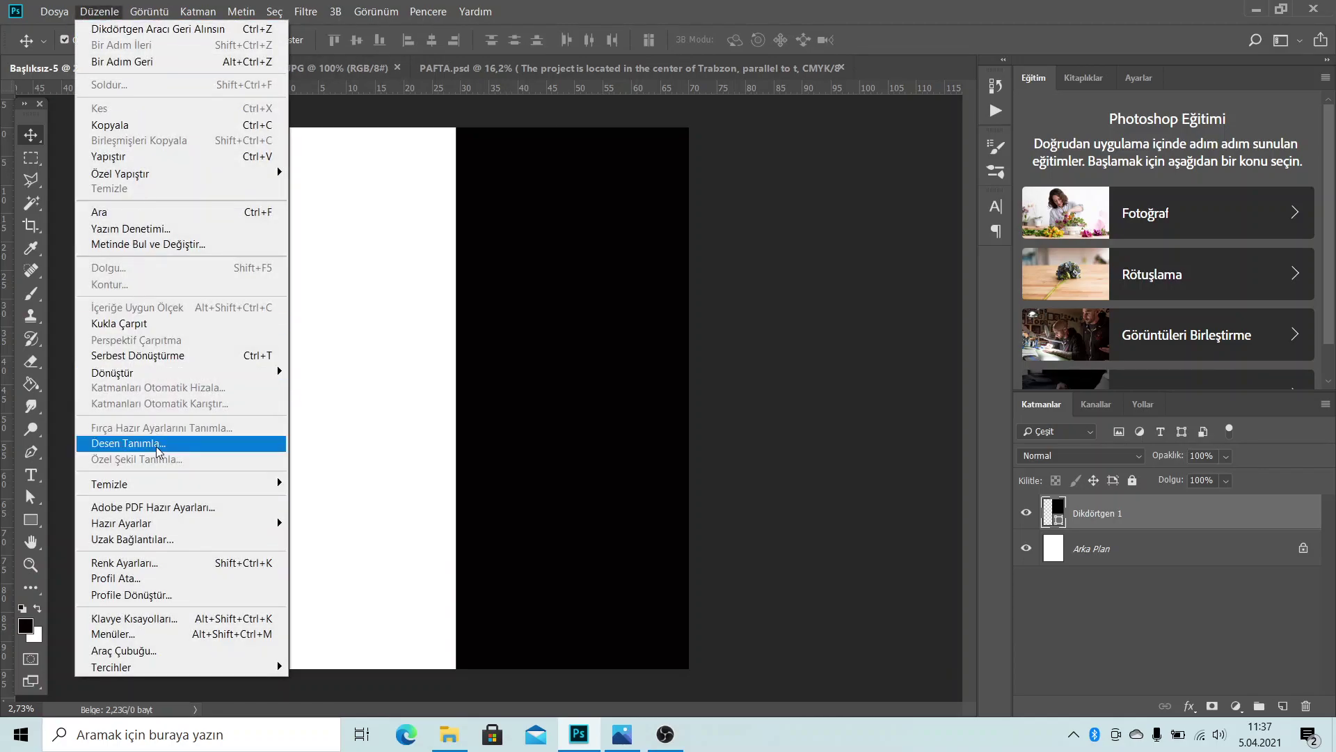
mouse_move(112, 371)
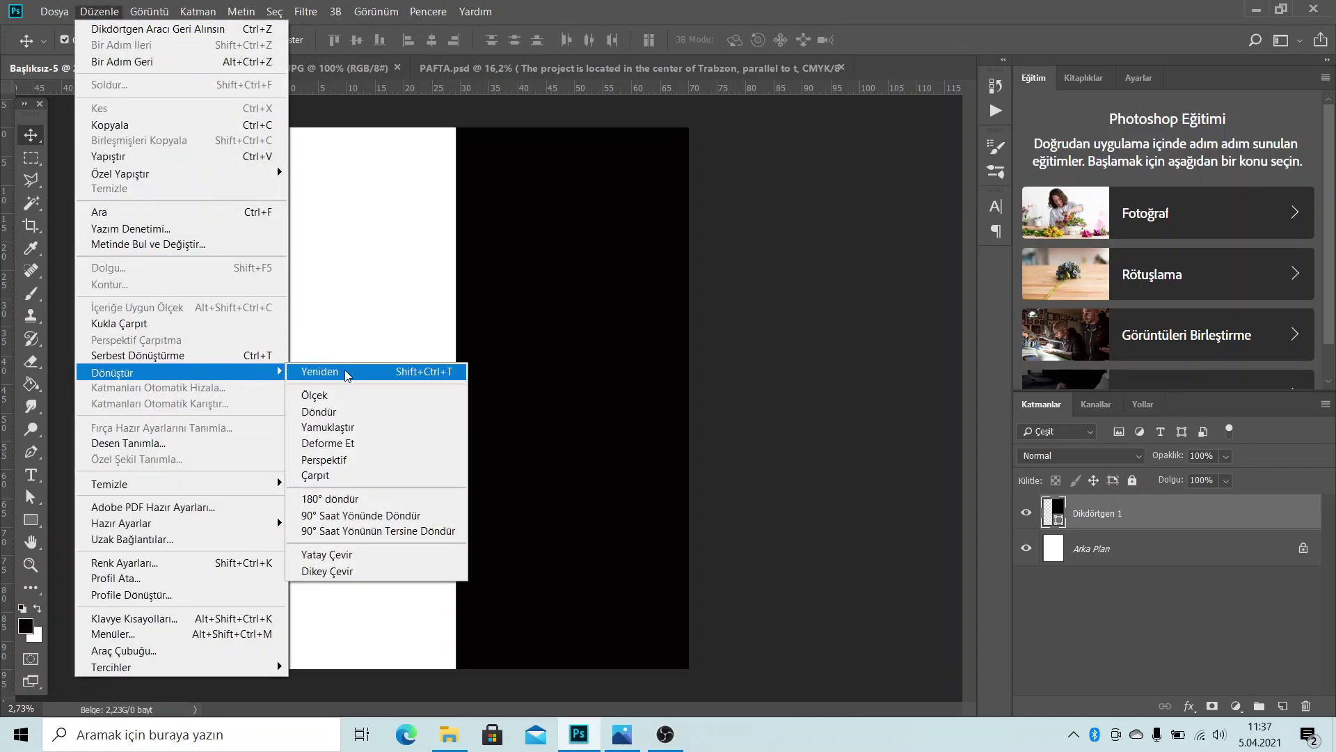
left_click(350, 444)
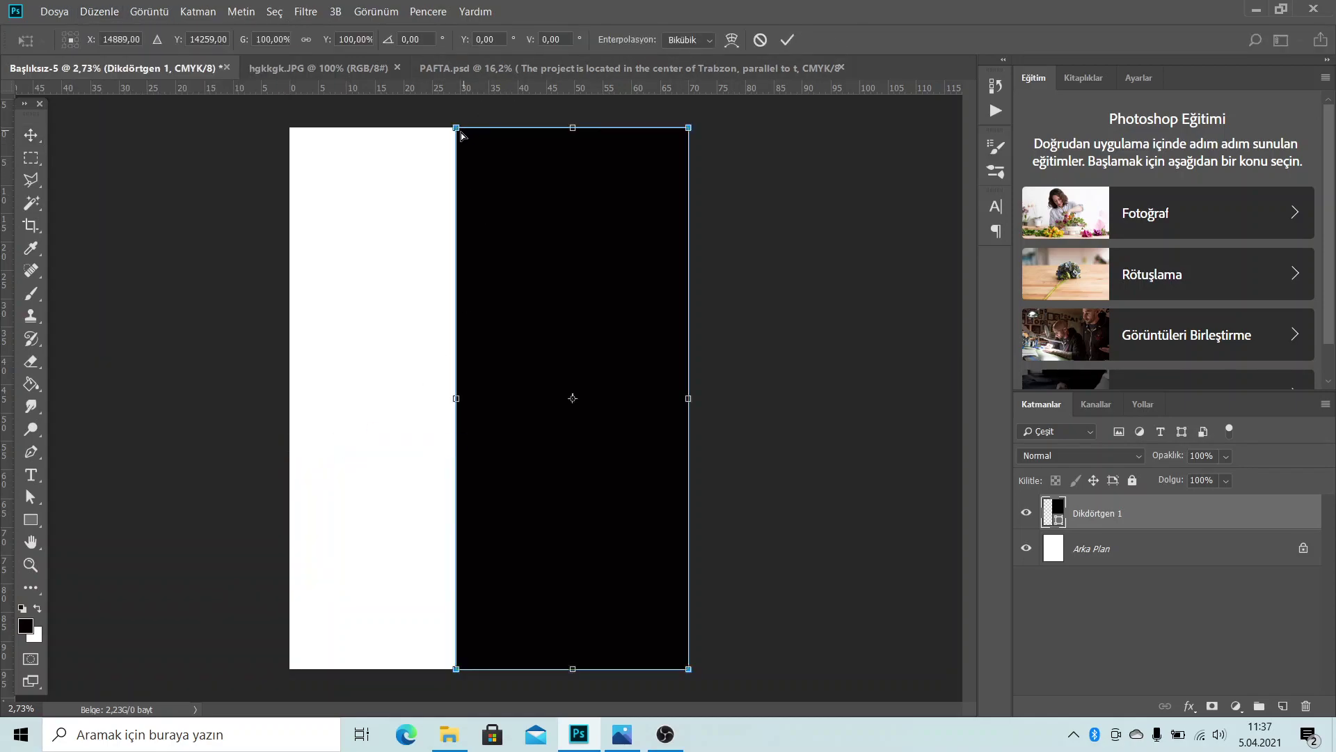
left_click_drag(457, 129, 599, 132)
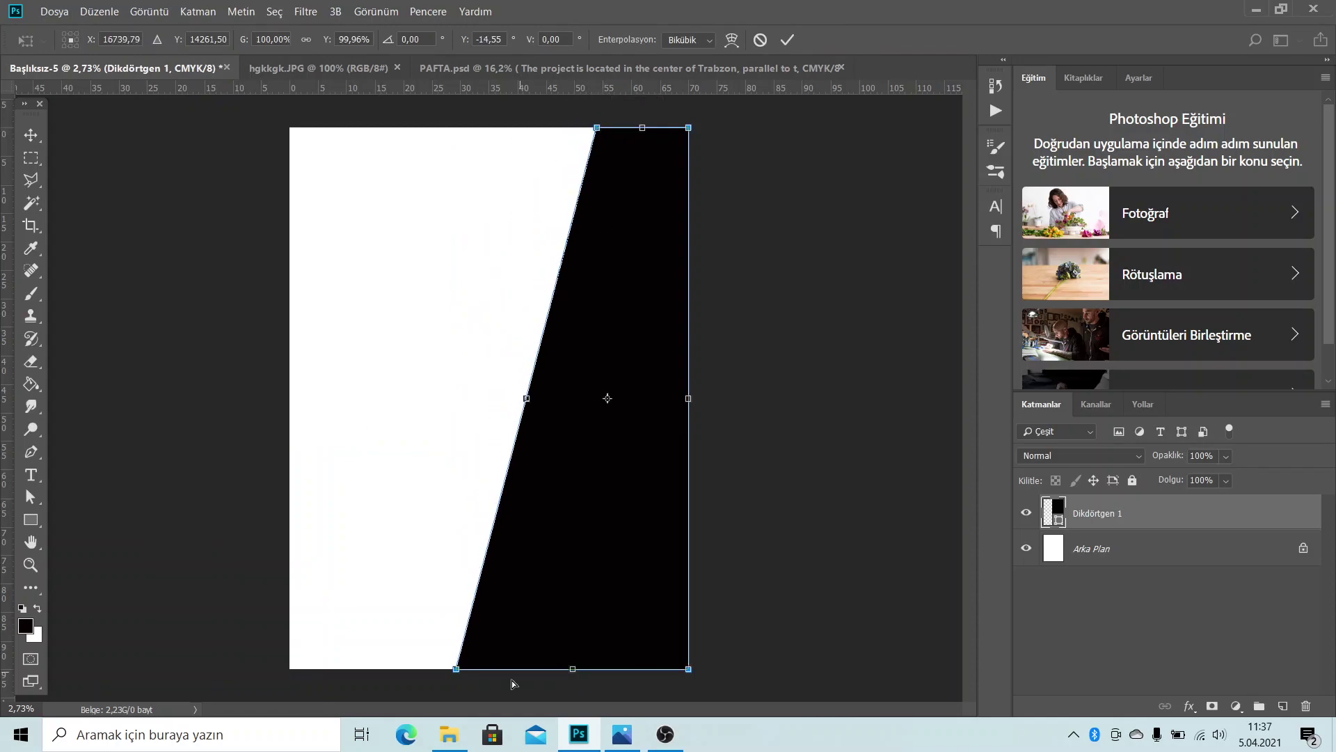
left_click_drag(462, 673, 464, 675)
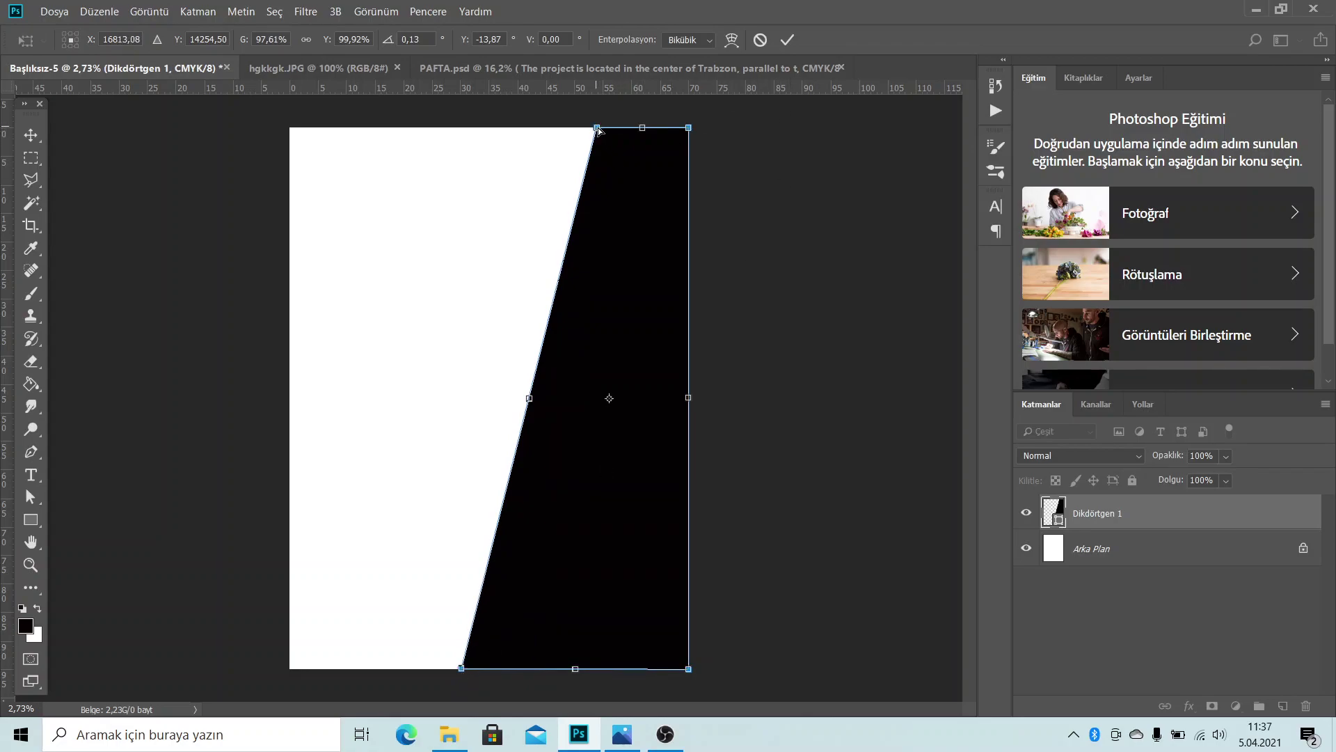
left_click_drag(598, 130, 601, 129)
left_click(787, 40)
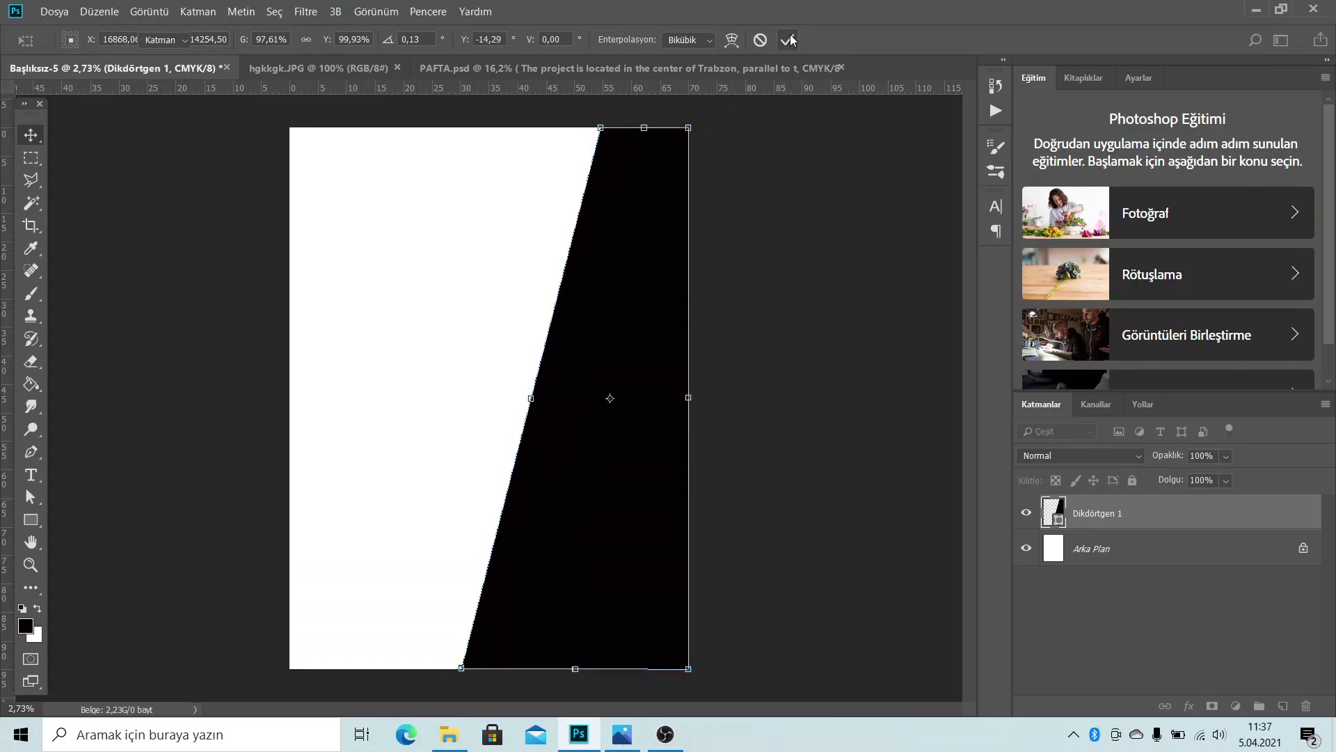
left_click(622, 734)
left_click_drag(980, 23, 1060, 25)
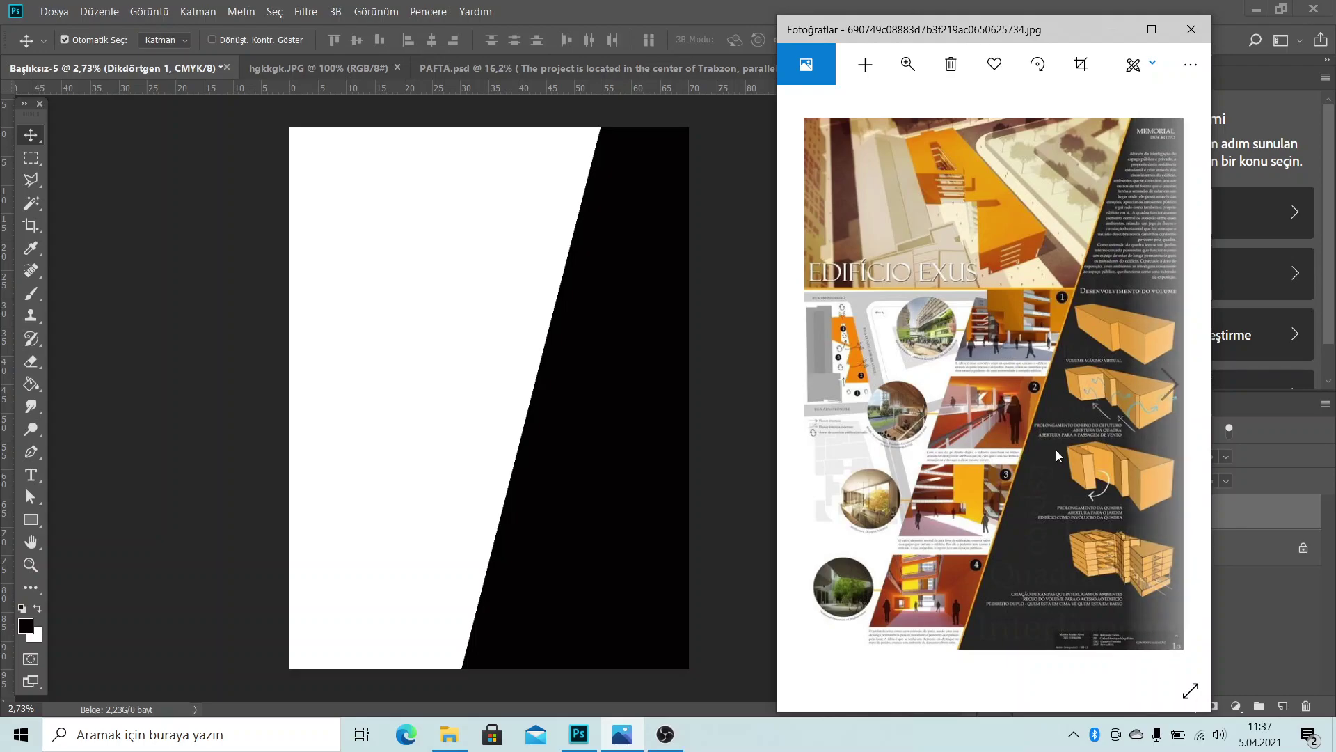
Minimize the reference poster and pick up render image 5 from the desktop
left_click(1112, 29)
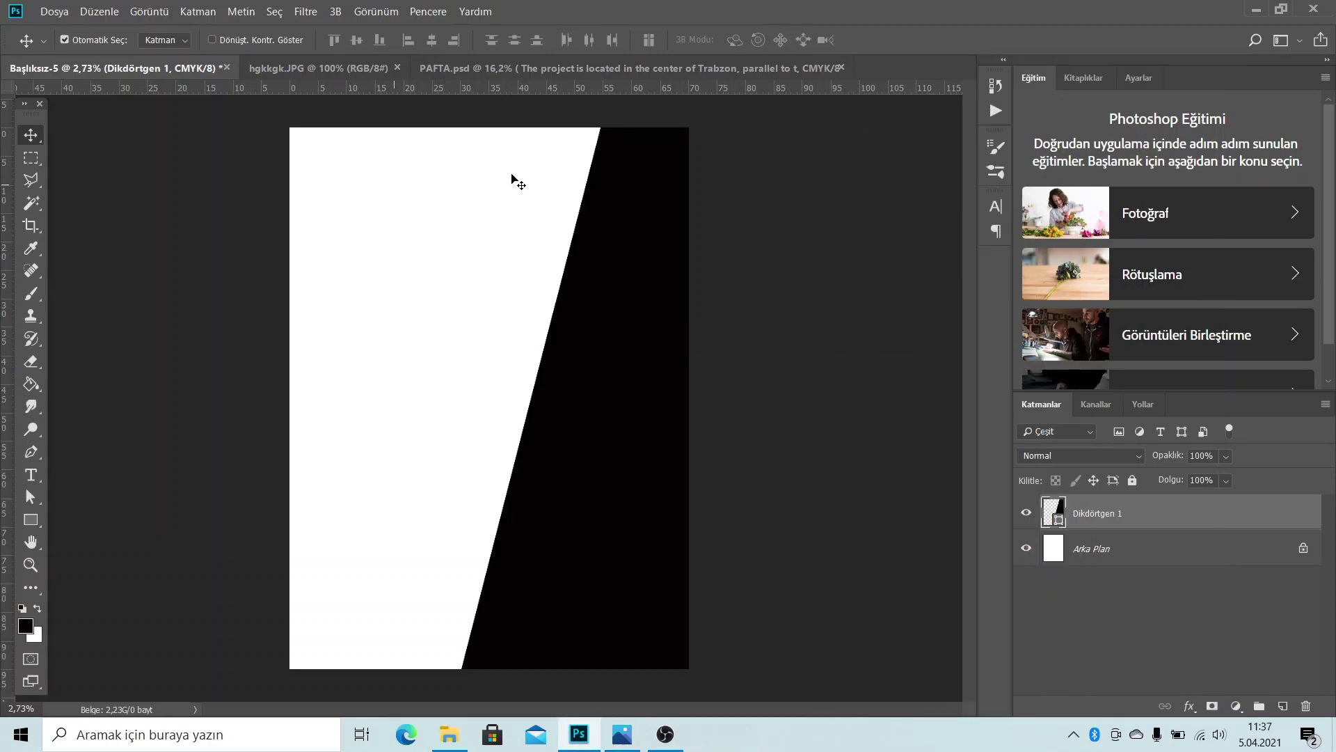
left_click(1260, 9)
Place render image 5 at the page's top edge, scaled to fit
mouse_move(1157, 33)
left_mouse_down()
mouse_move(657, 691)
mouse_move(448, 259)
left_mouse_up()
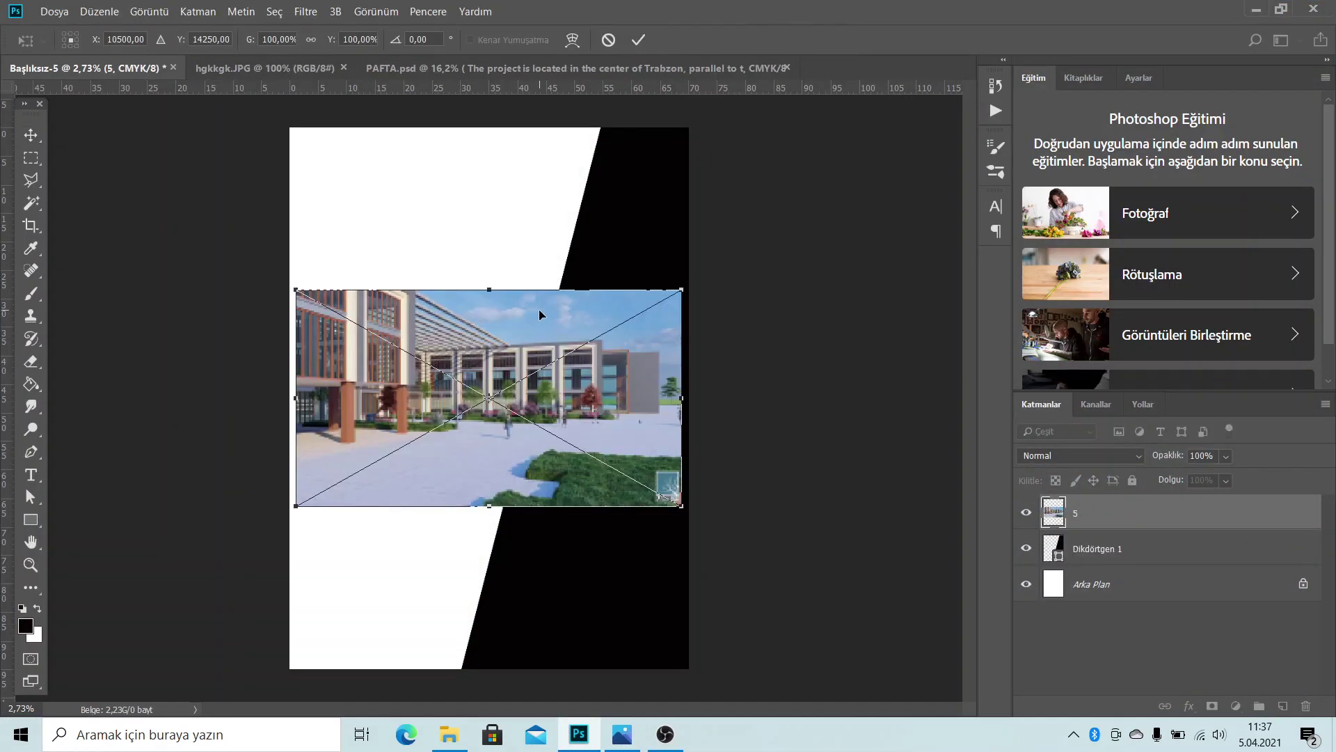
left_click_drag(539, 311, 531, 162)
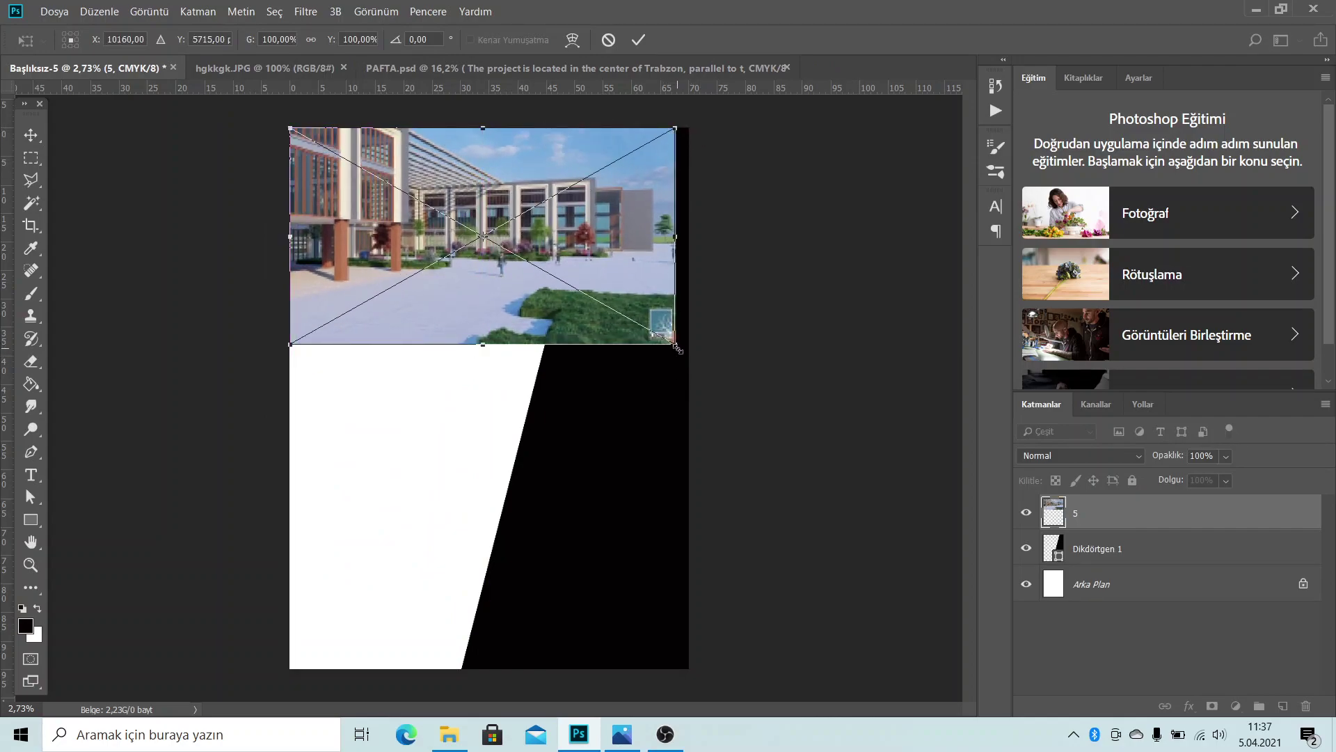
left_click_drag(676, 347, 593, 333)
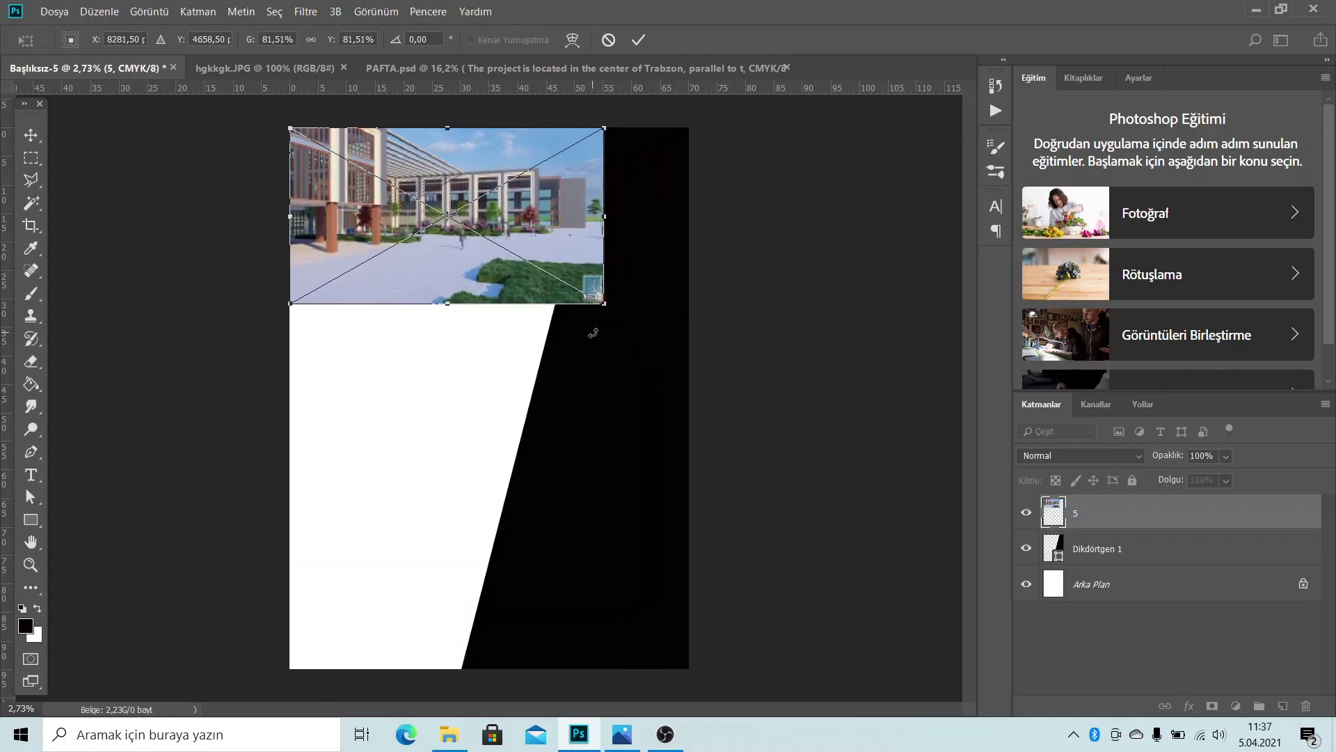
left_click(645, 40)
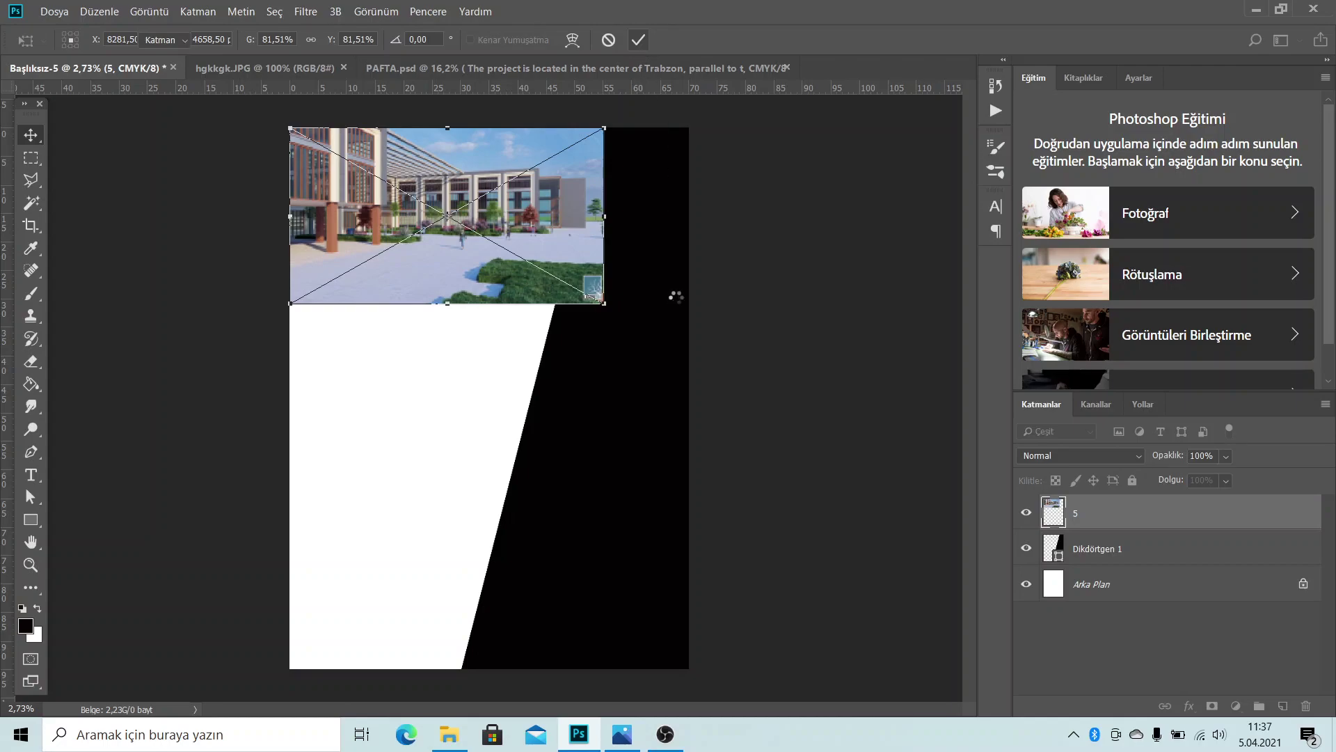
Clip render layer 5 and move it beneath the Dikdörtgen 1 panel
right_click(1119, 521)
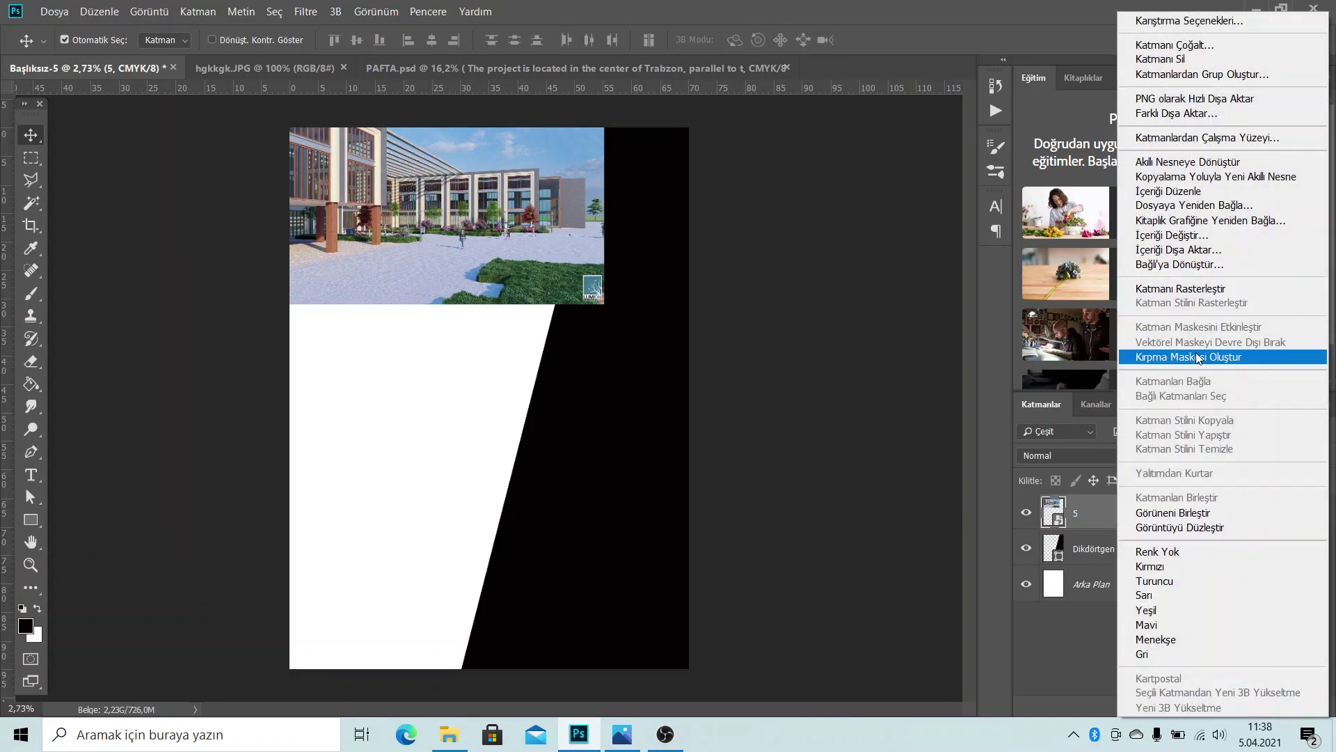
left_click(1197, 357)
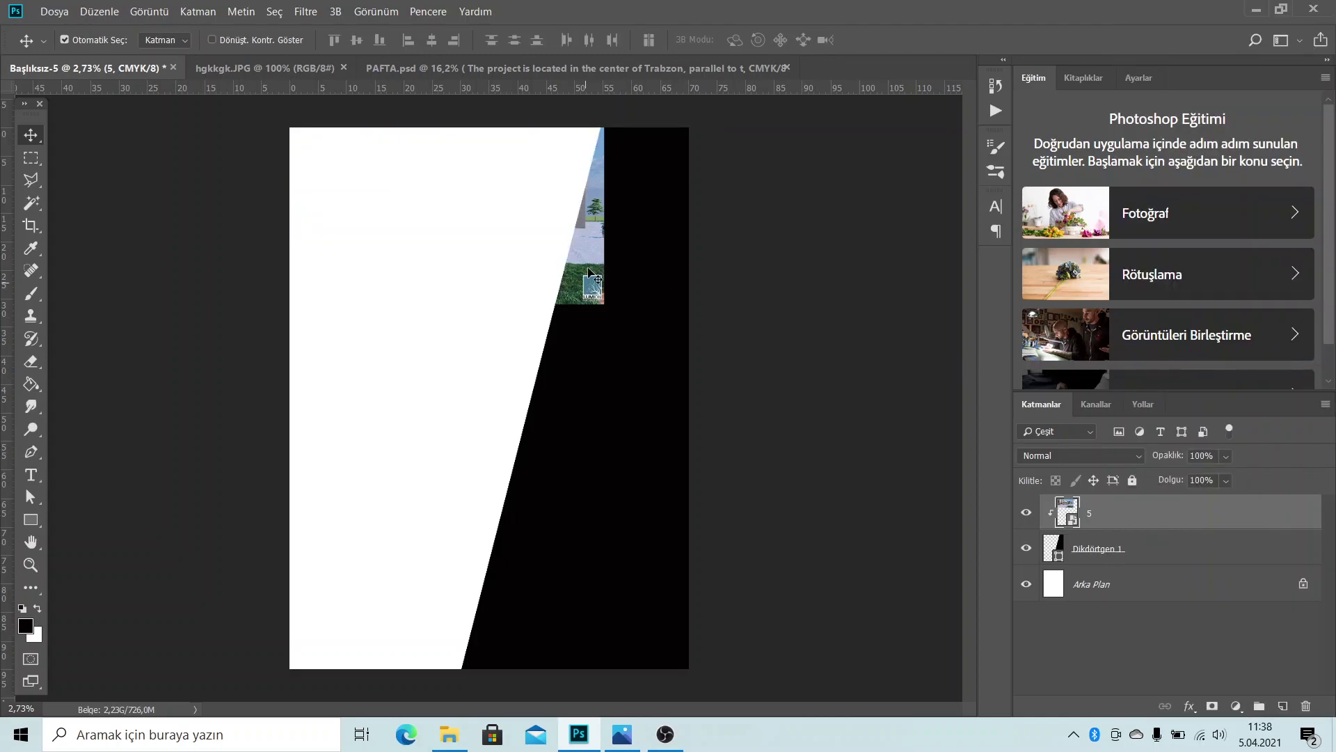
left_click_drag(1152, 517, 1152, 570)
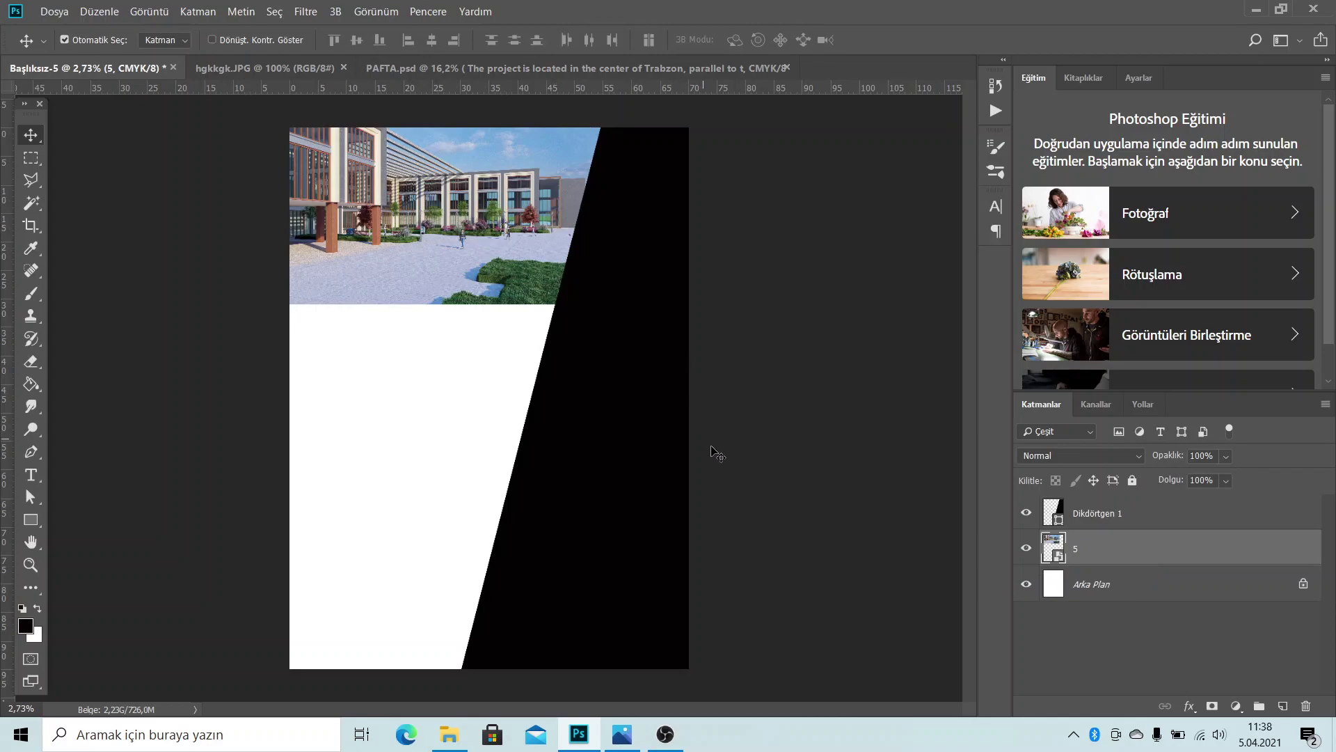
Zoom around the board, review the EDIFICIO EXUS poster, and open the shape tool list
scroll(591, 390, "up", 2)
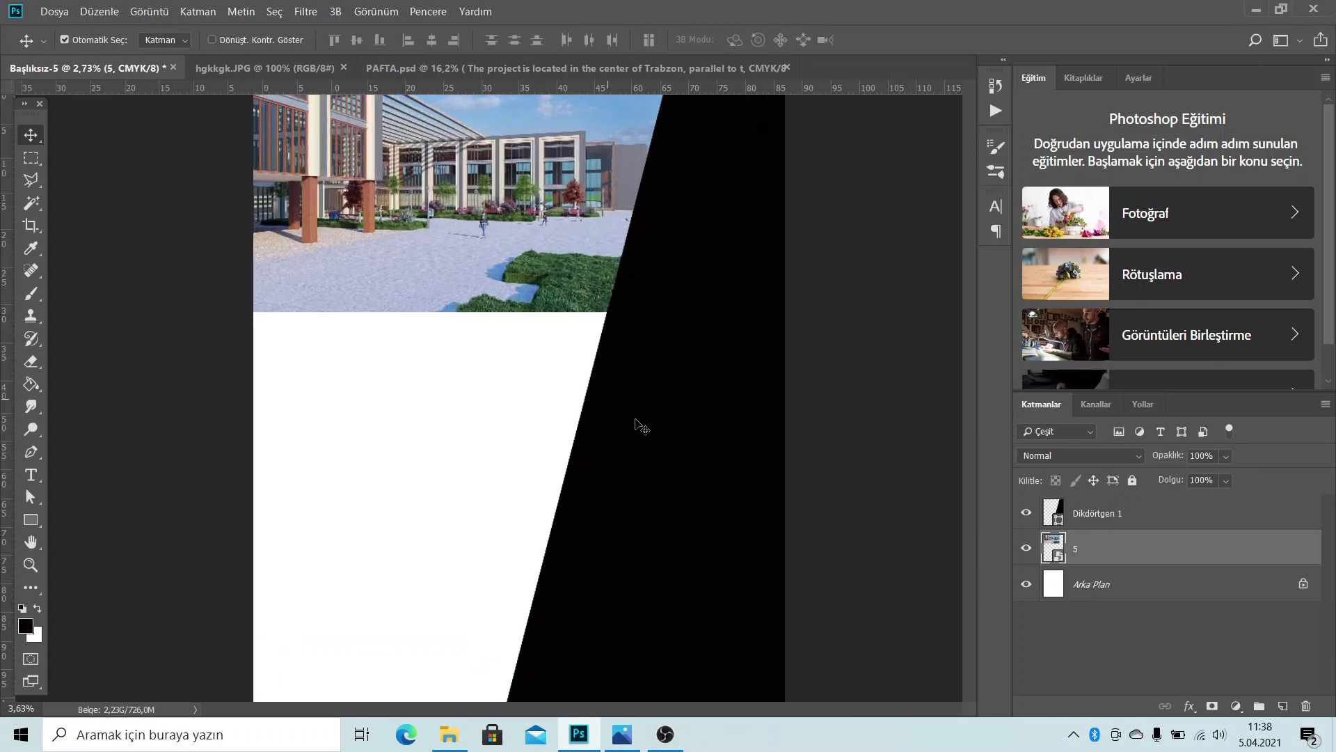
scroll(635, 426, "up", 1)
scroll(633, 392, "down", 1)
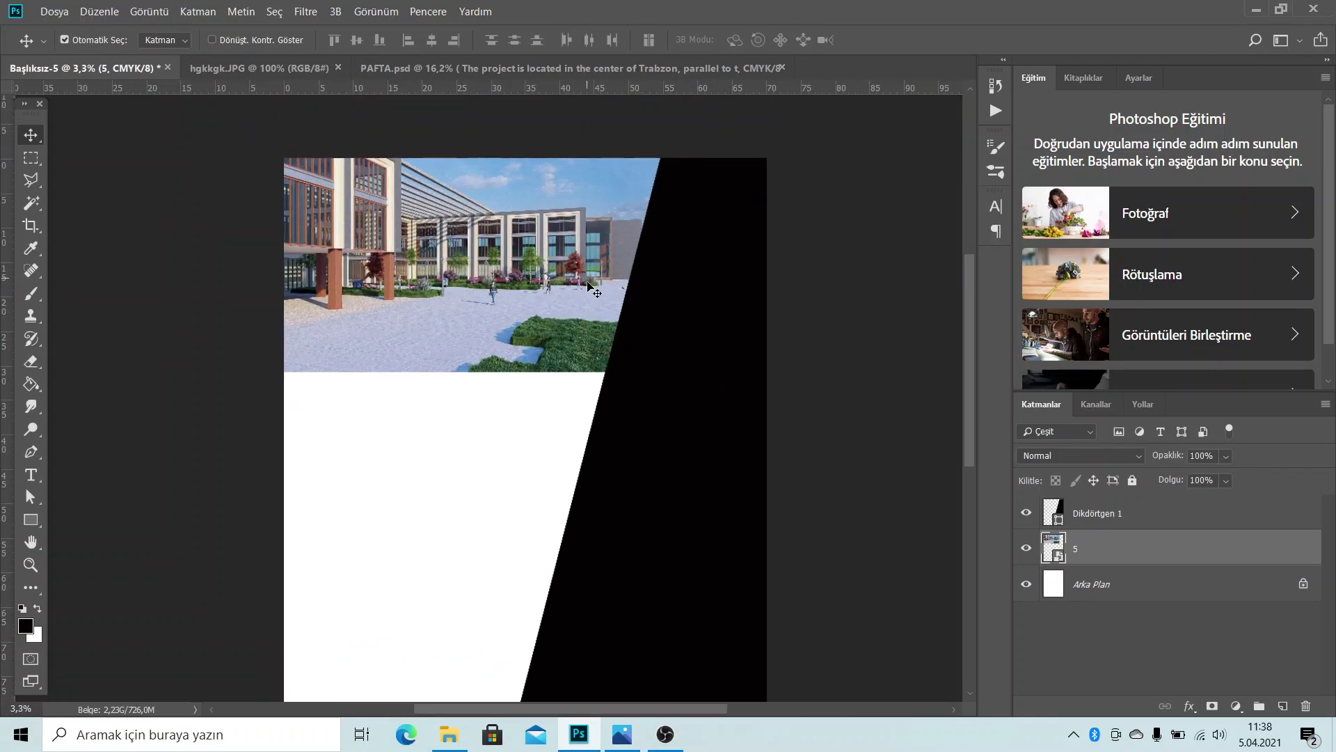
scroll(591, 277, "down", 1)
scroll(533, 300, "up", 1)
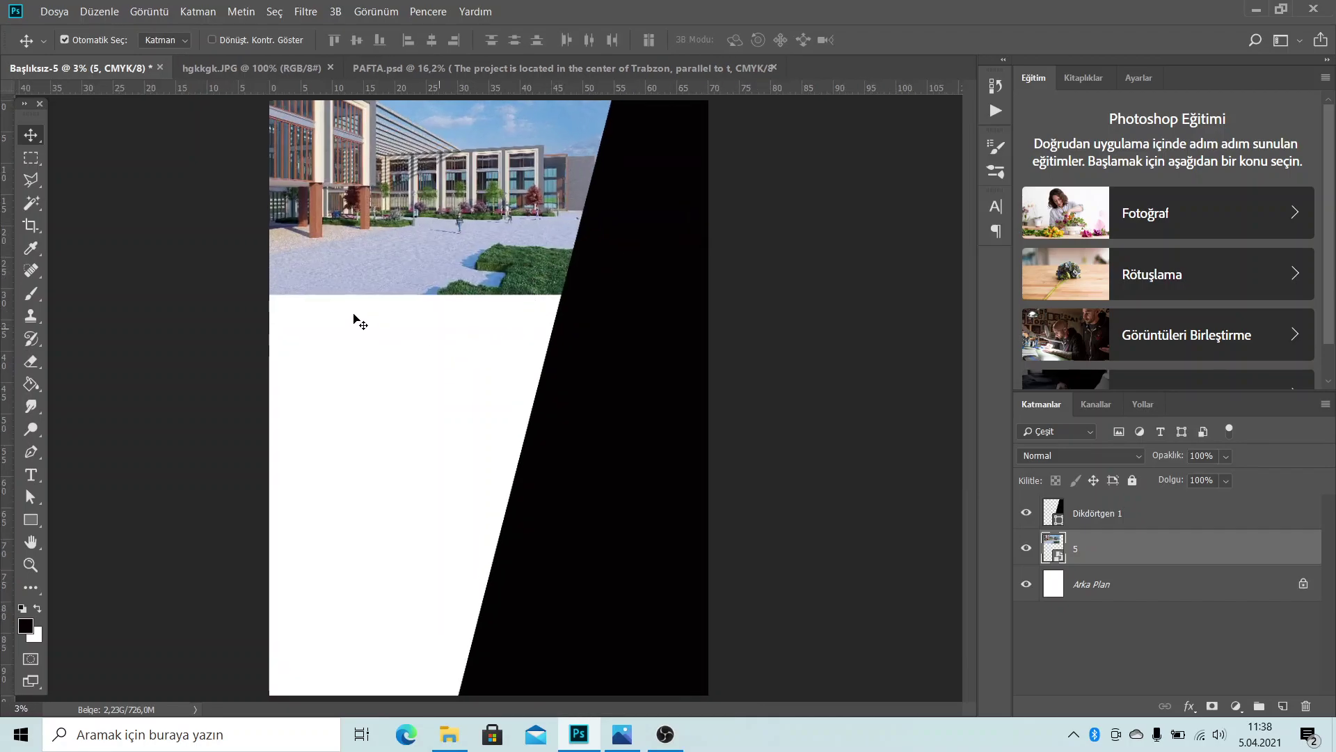
scroll(379, 282, "down", 1)
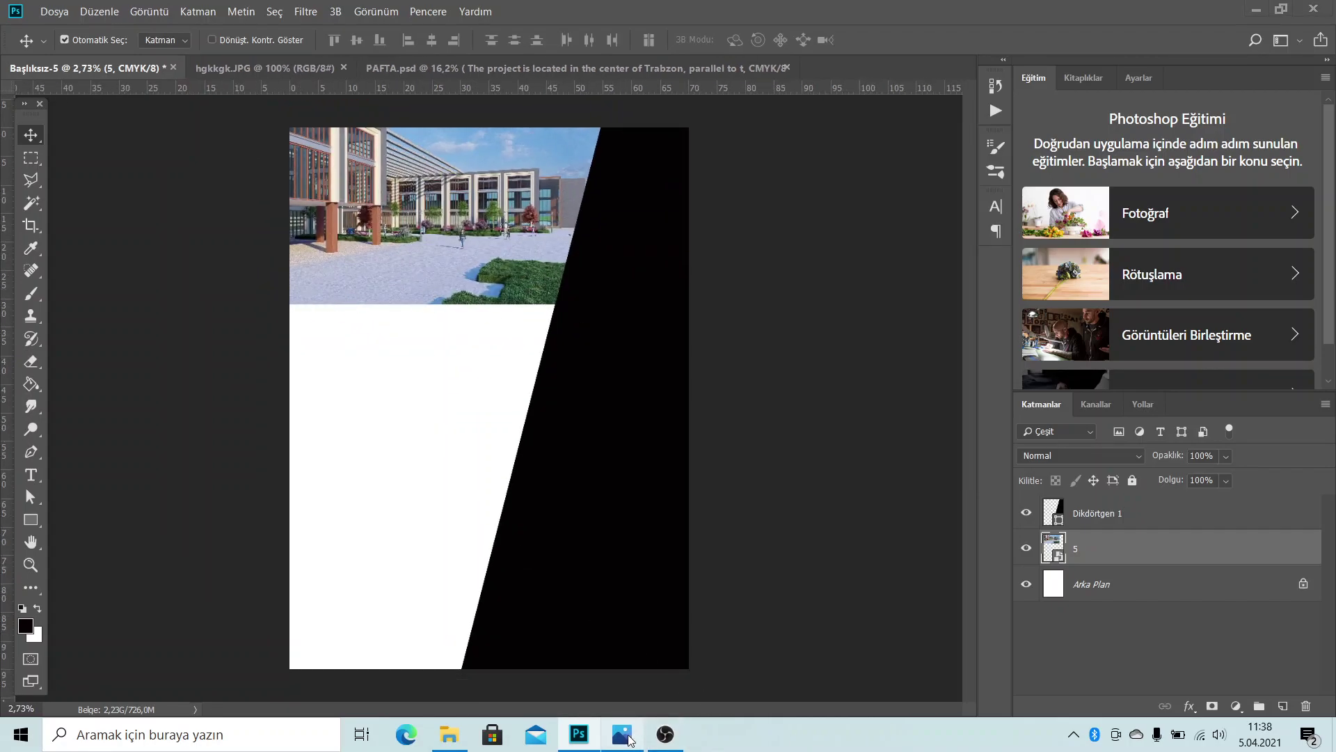
left_click(628, 739)
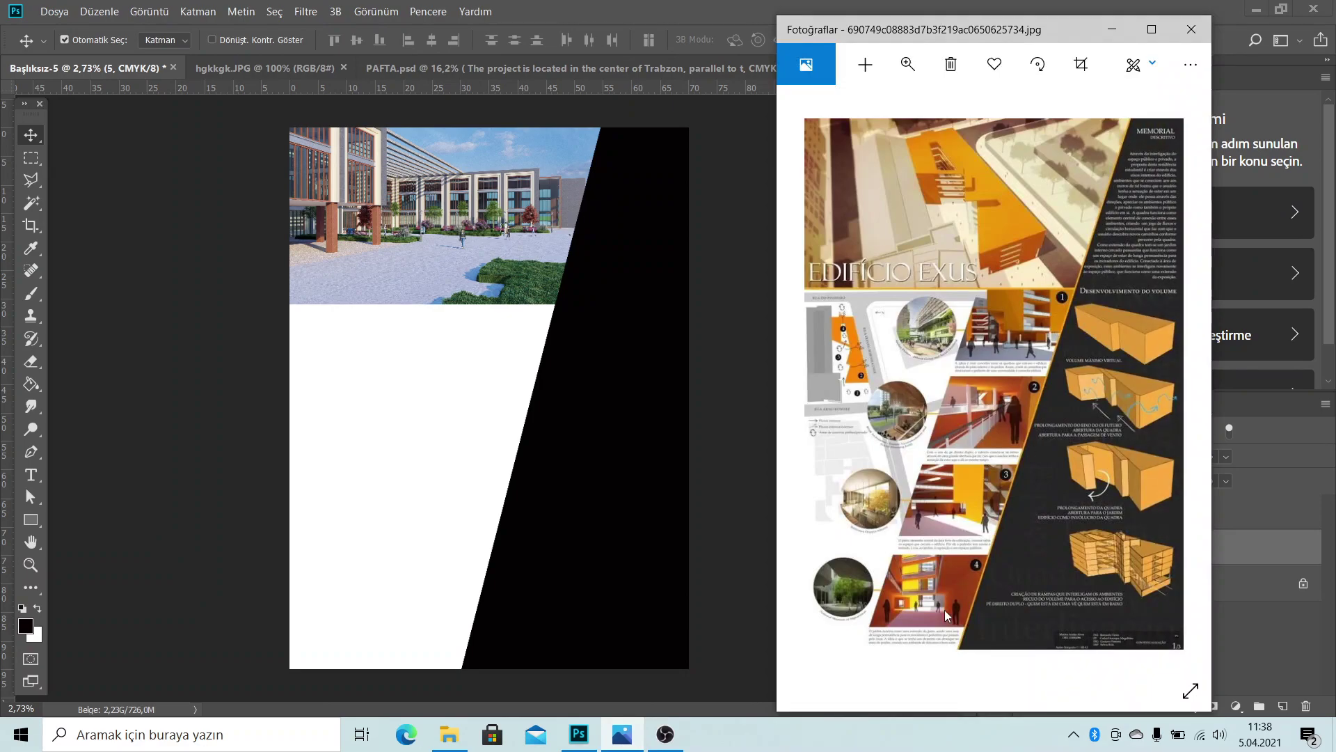
left_click(1122, 31)
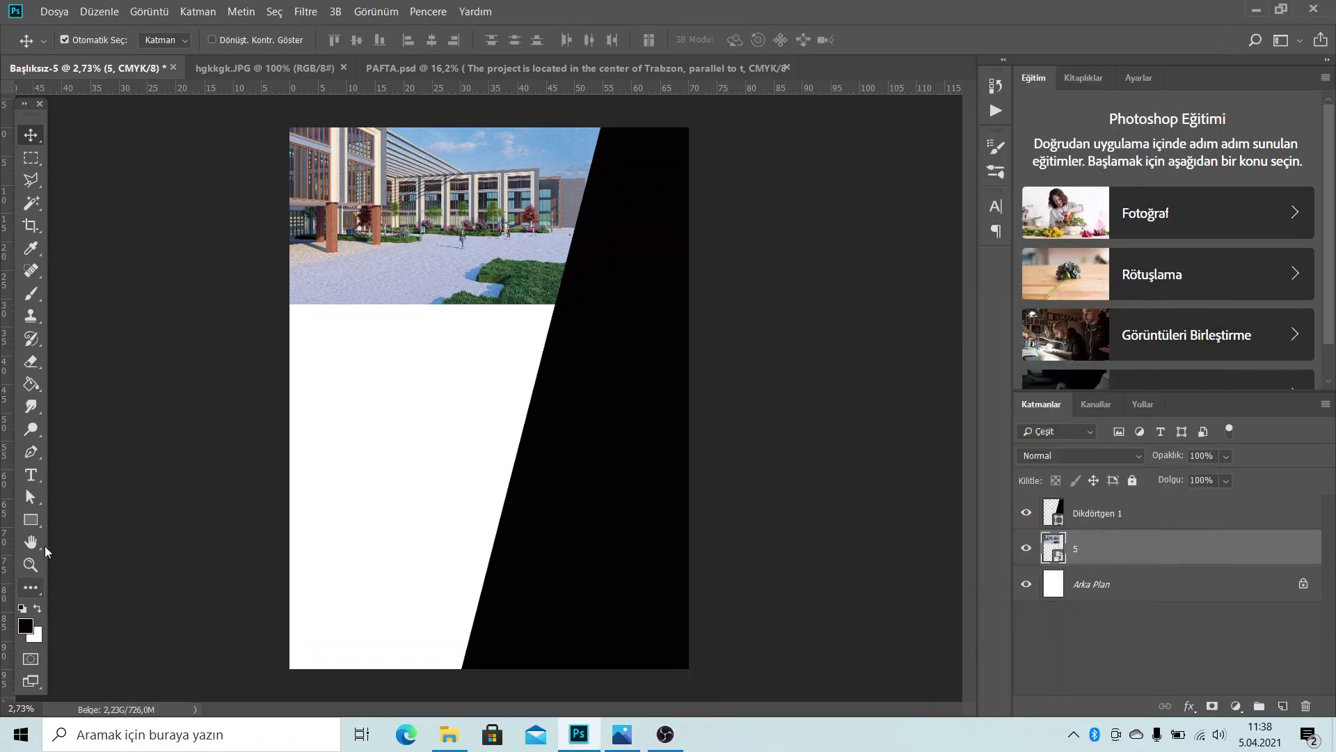
right_click(34, 517)
Choose the Line tool on a new layer with orange fill and no stroke
left_click(119, 584)
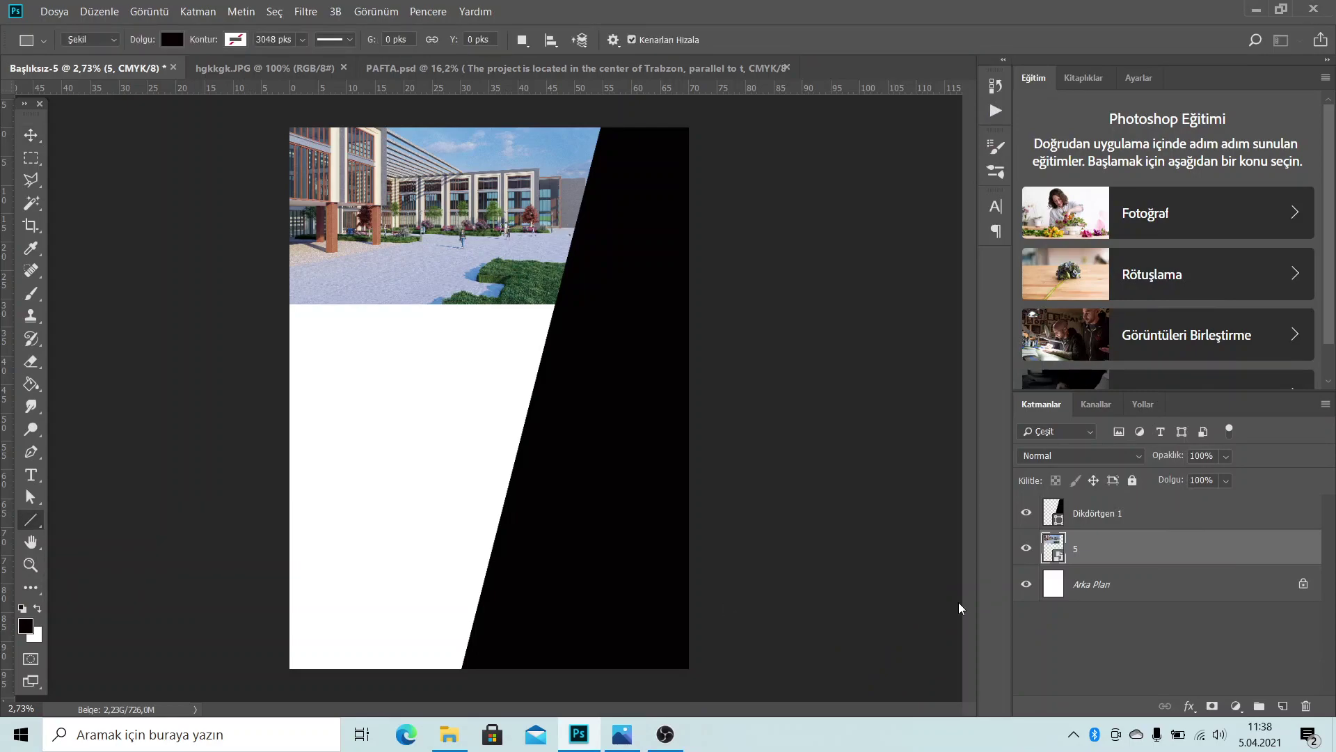
left_click(1282, 704)
scroll(435, 449, "up", 2)
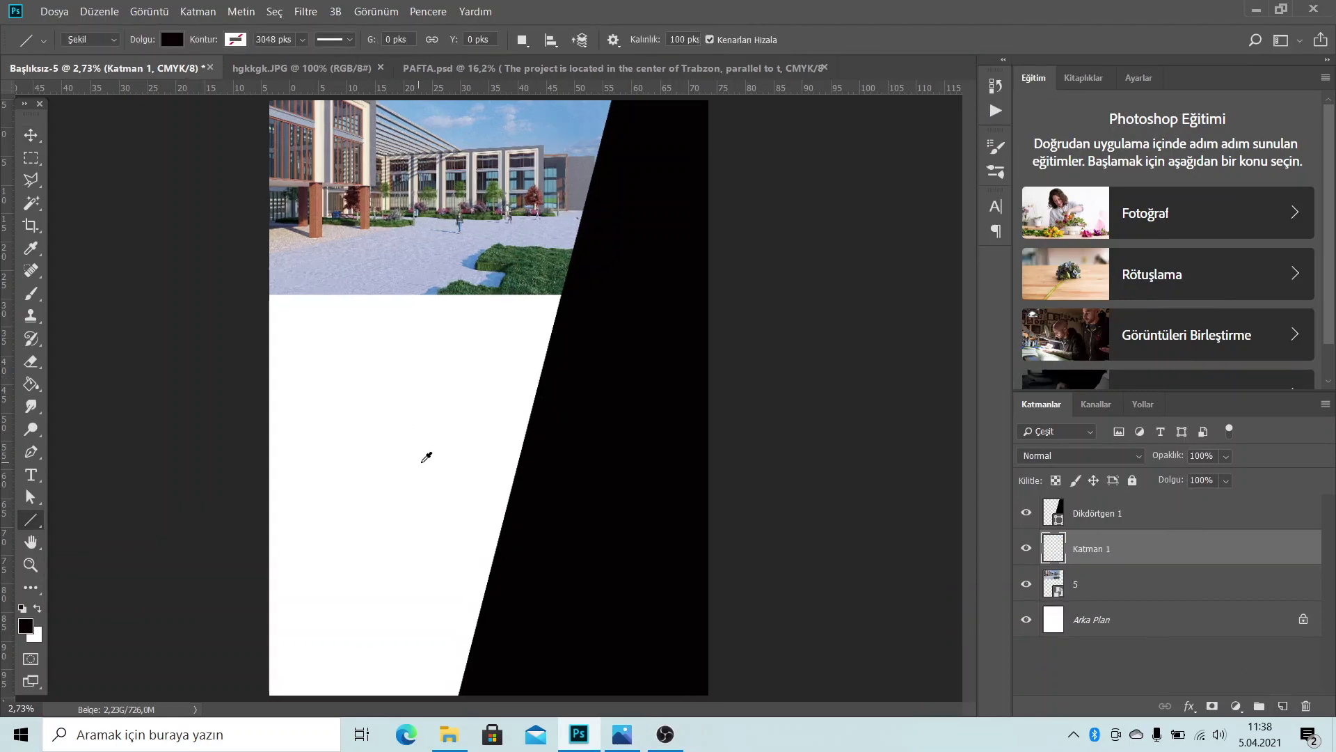
left_click(172, 39)
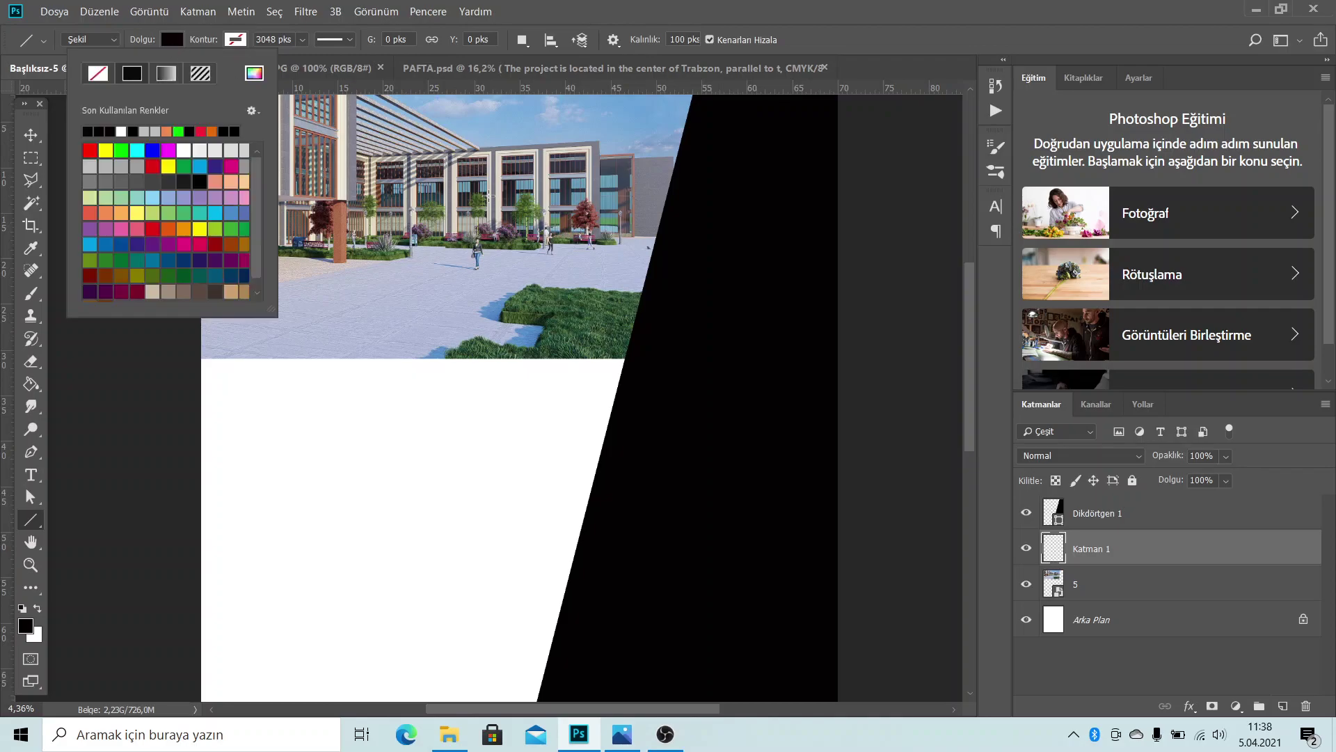
left_click(166, 131)
scroll(558, 323, "up", 1)
scroll(558, 323, "up", 1)
left_click(234, 41)
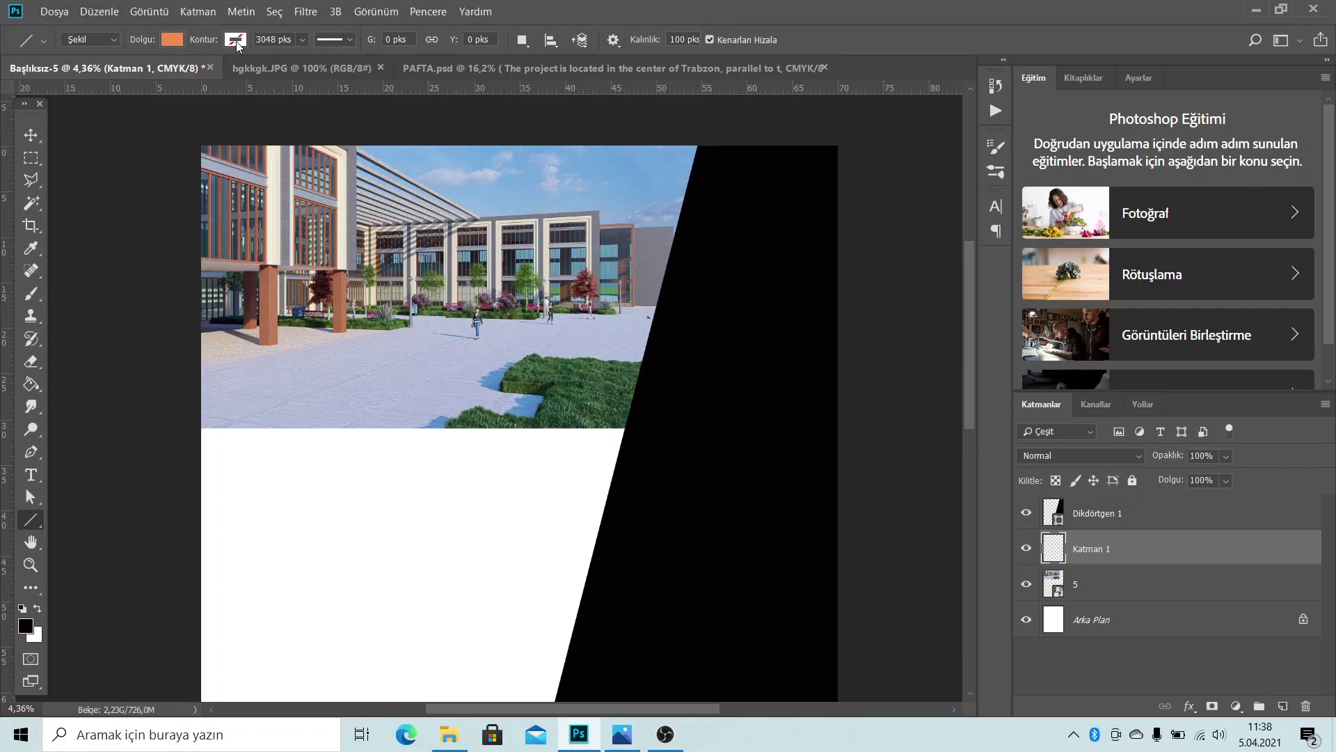
left_click(236, 40)
Draw a horizontal orange line and move it up to the render's bottom edge
left_click_drag(202, 460, 624, 462)
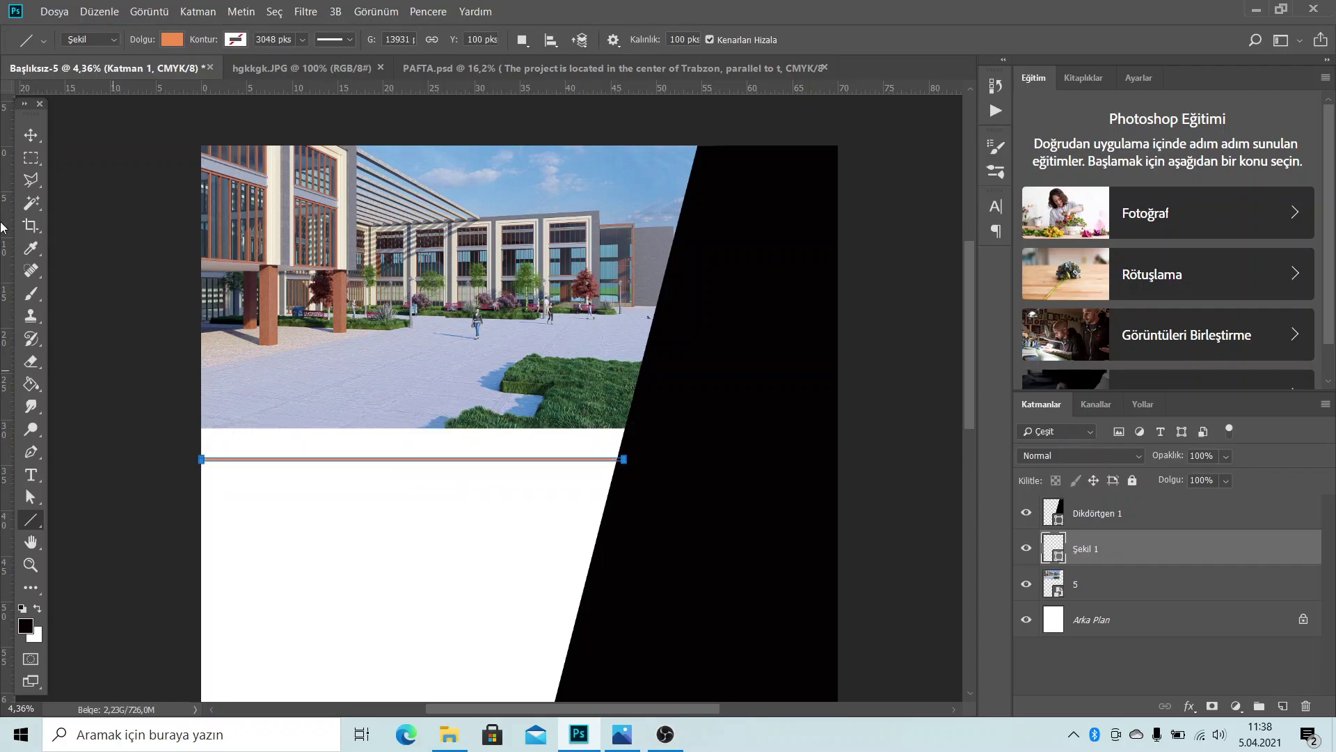
key("v")
scroll(301, 513, "up", 1)
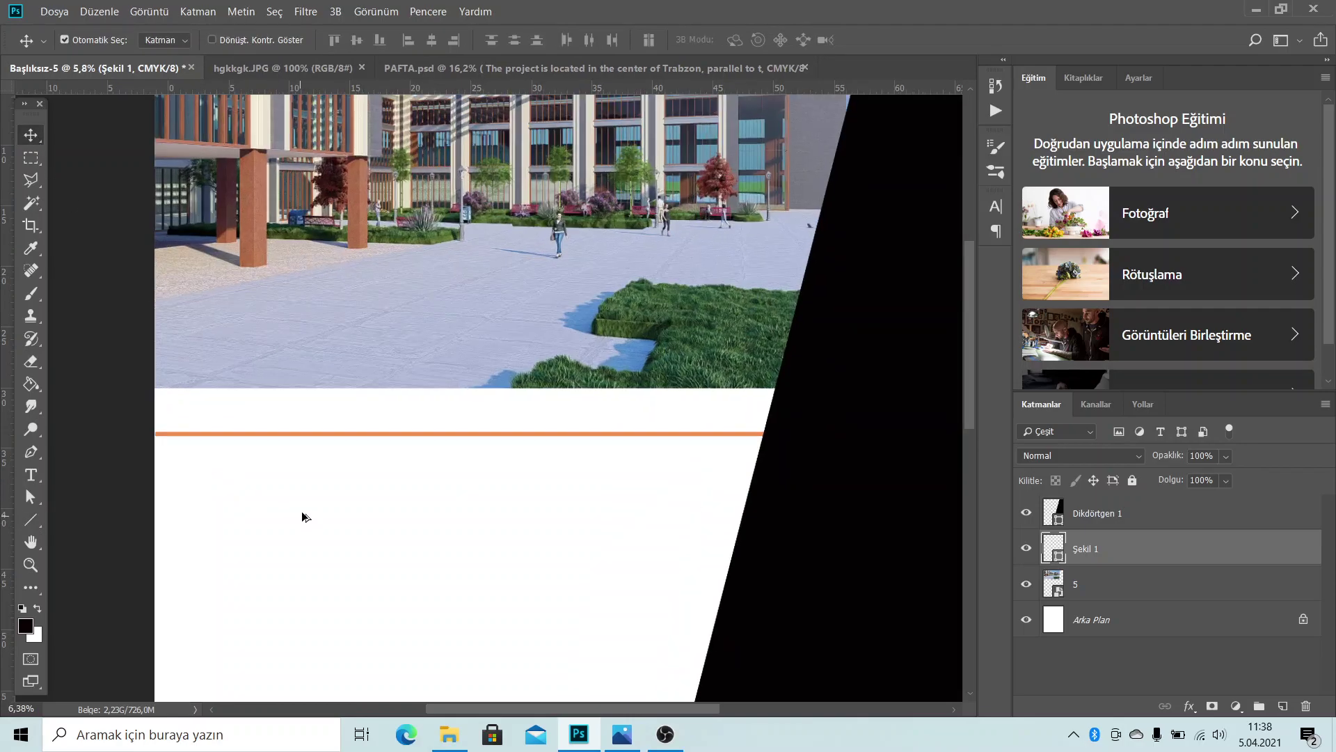
left_click_drag(226, 439, 225, 394)
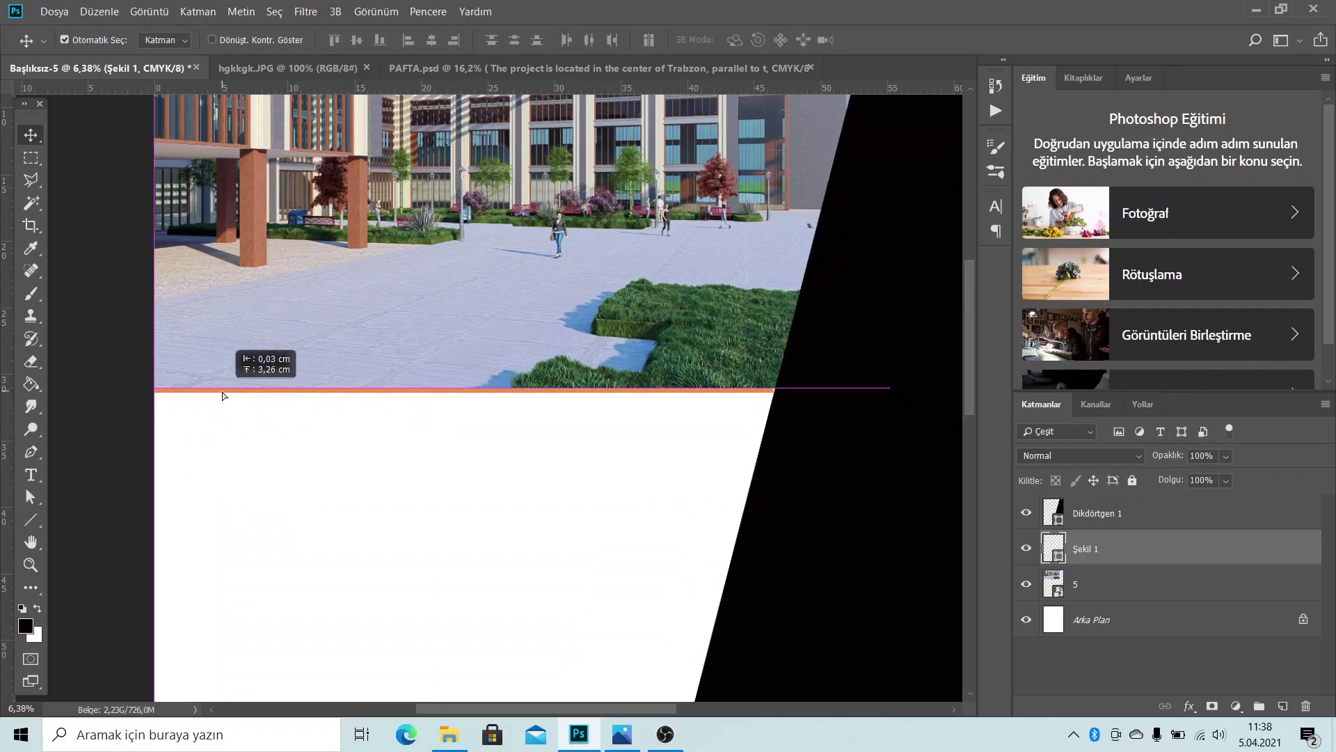
scroll(837, 420, "up", 1)
scroll(838, 420, "up", 3)
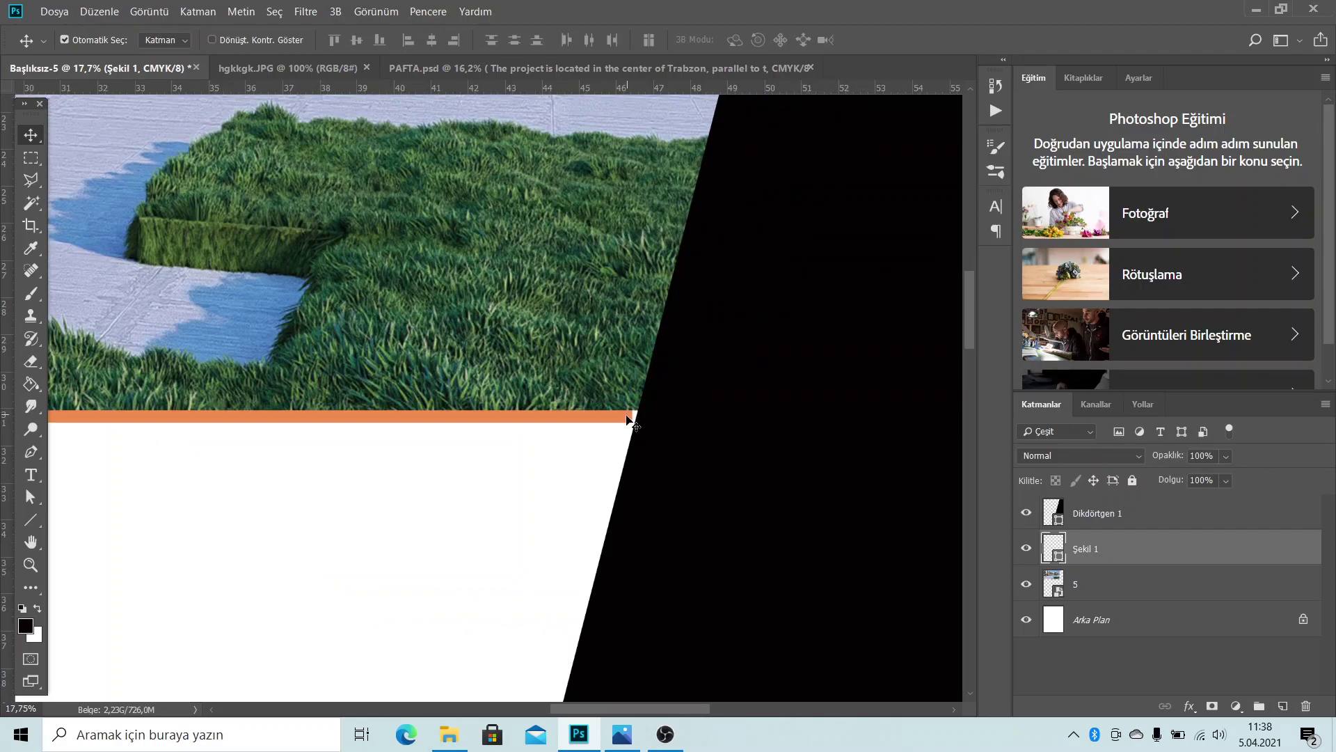
Stretch the orange line's right end to meet the black skewed panel
key("ctrl+t")
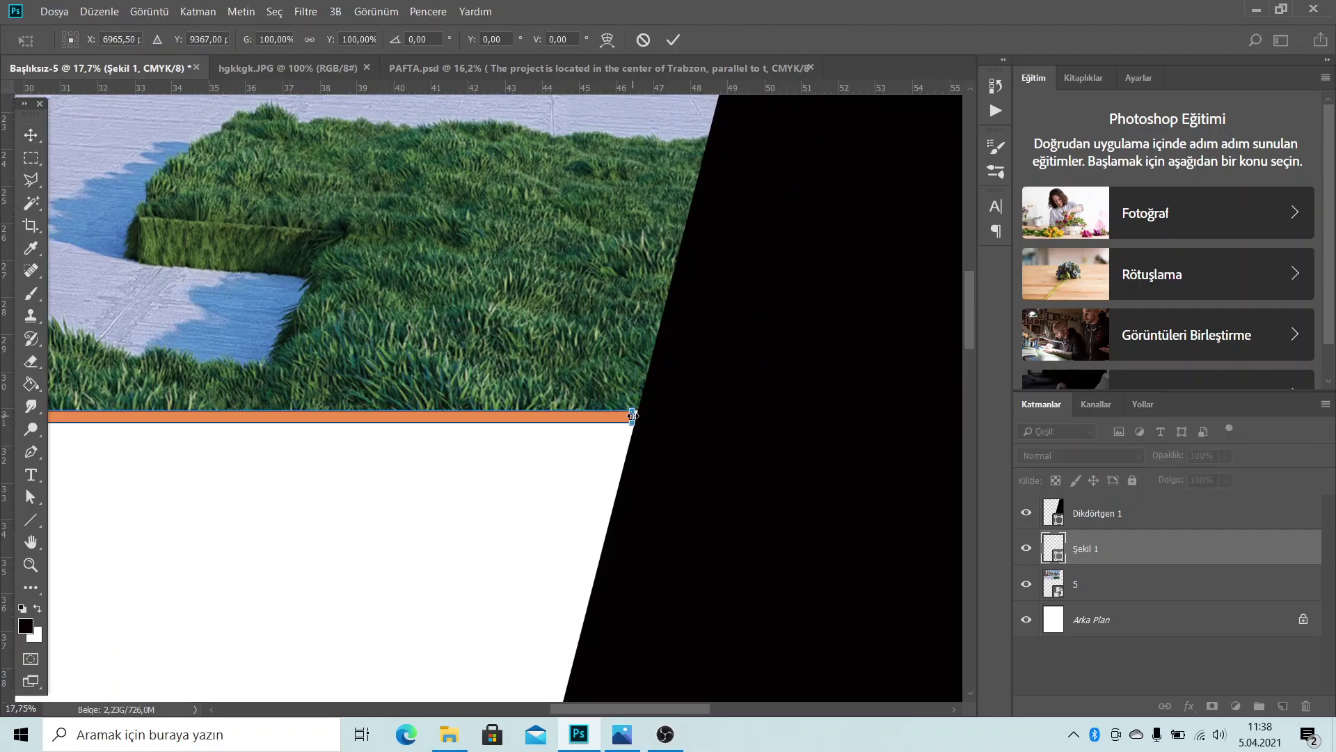
left_click_drag(632, 415, 640, 416)
left_click(672, 38)
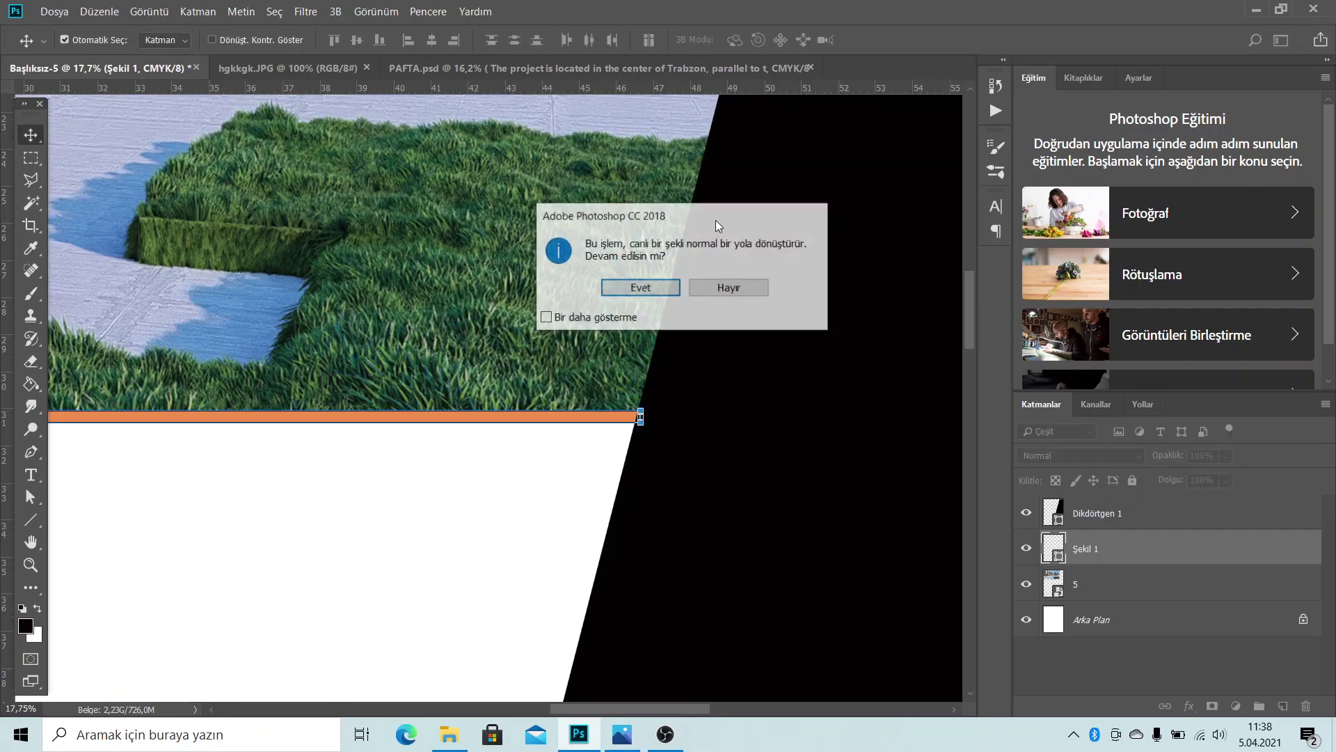
left_click(607, 291)
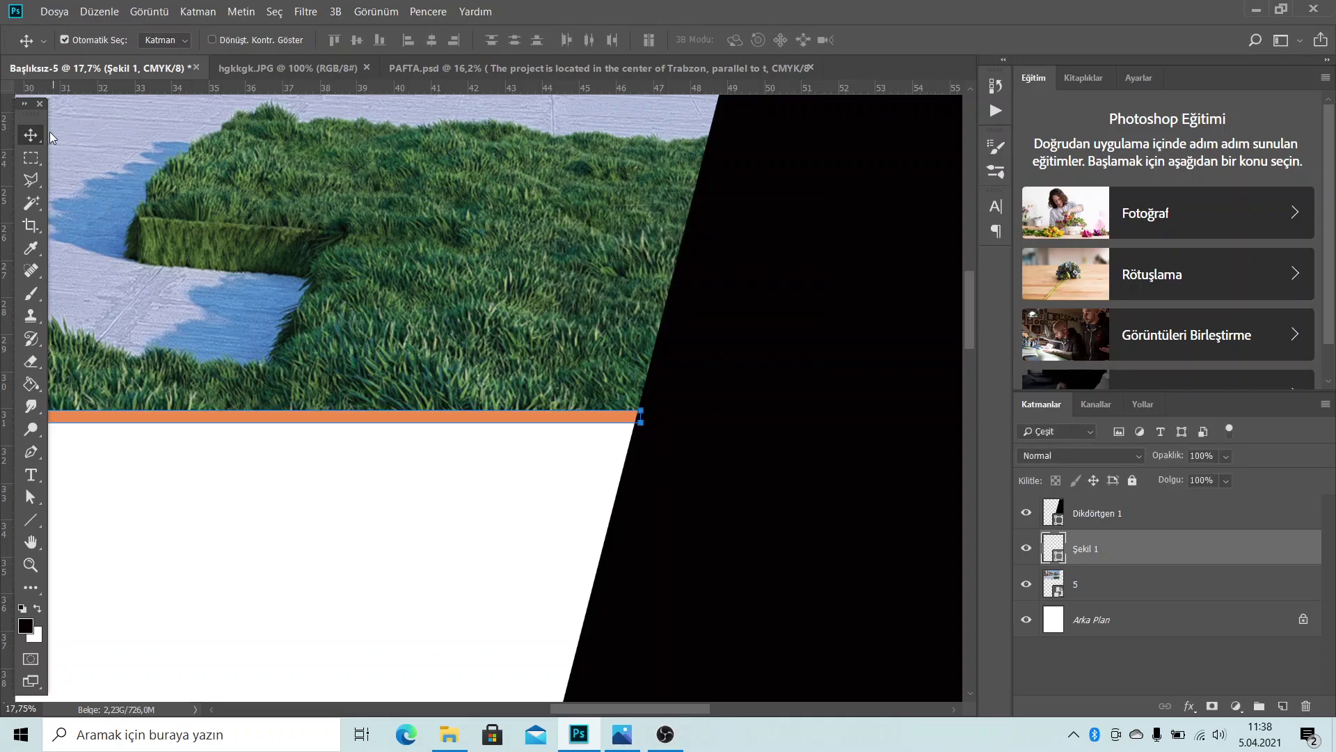
left_click(399, 522)
scroll(668, 467, "down", 2)
scroll(741, 426, "down", 2)
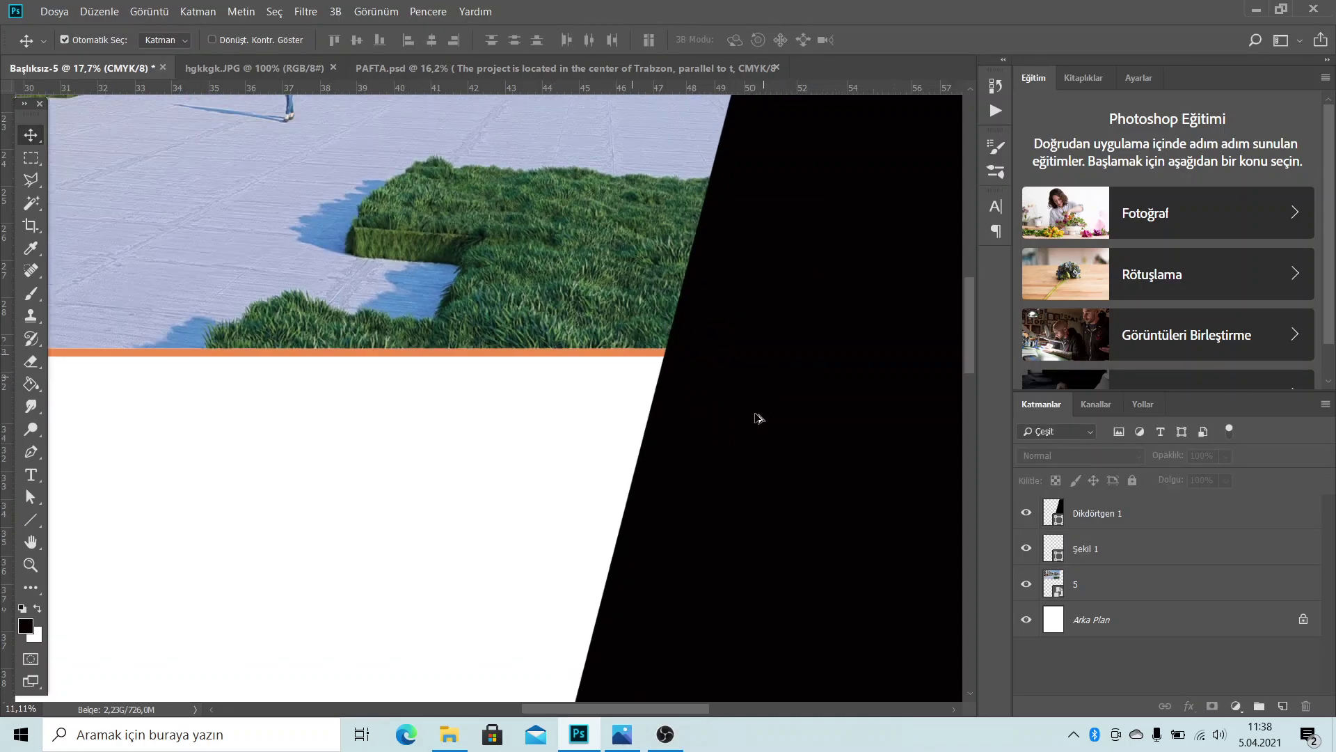
scroll(710, 467, "down", 2)
scroll(478, 463, "up", 1)
scroll(447, 390, "up", 1)
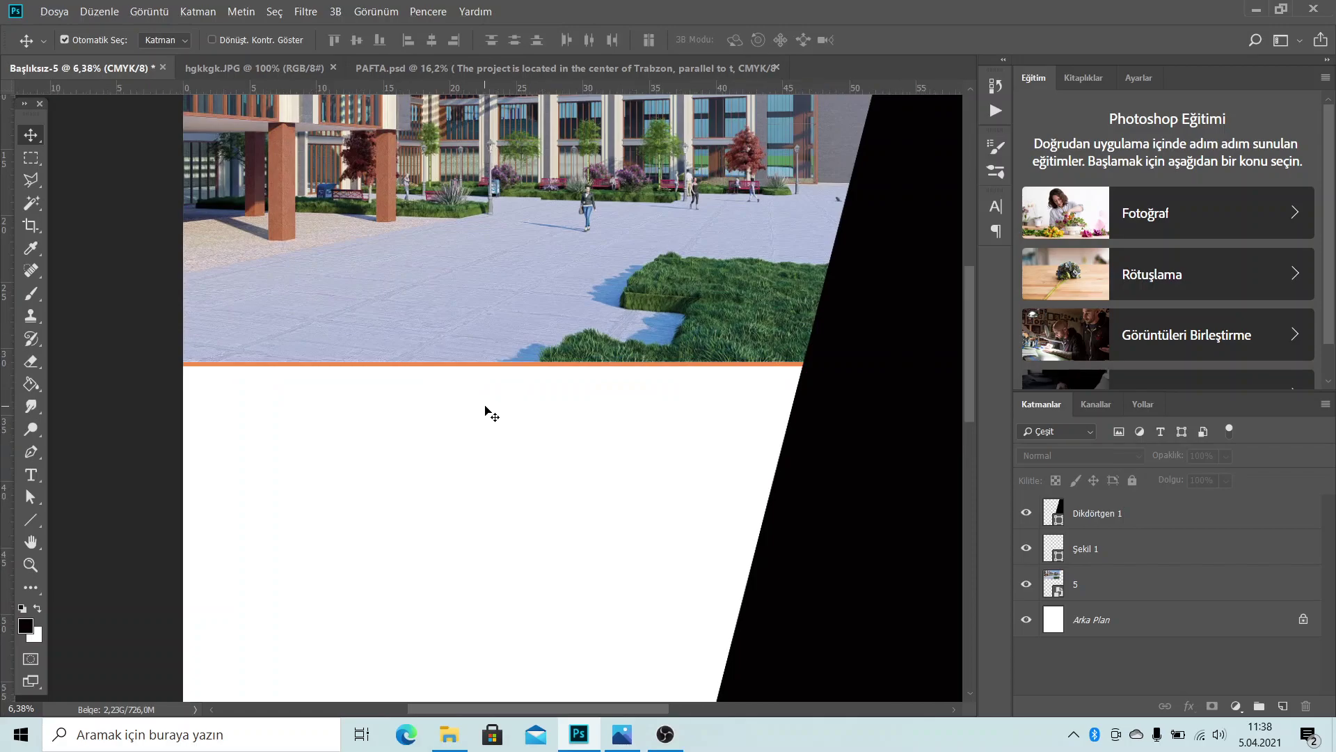
scroll(492, 403, "up", 2)
scroll(492, 403, "down", 3)
scroll(489, 447, "down", 2)
scroll(498, 468, "down", 2)
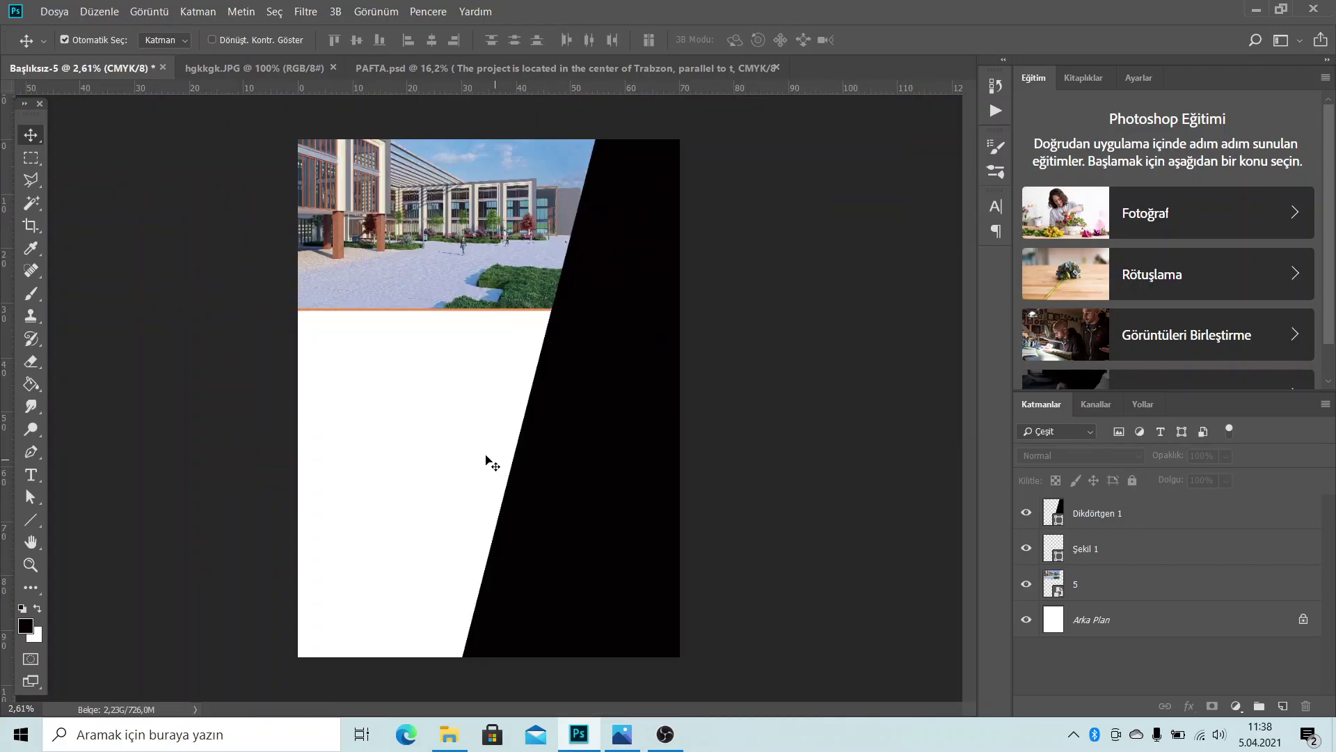
scroll(398, 309, "up", 2)
scroll(366, 283, "up", 1)
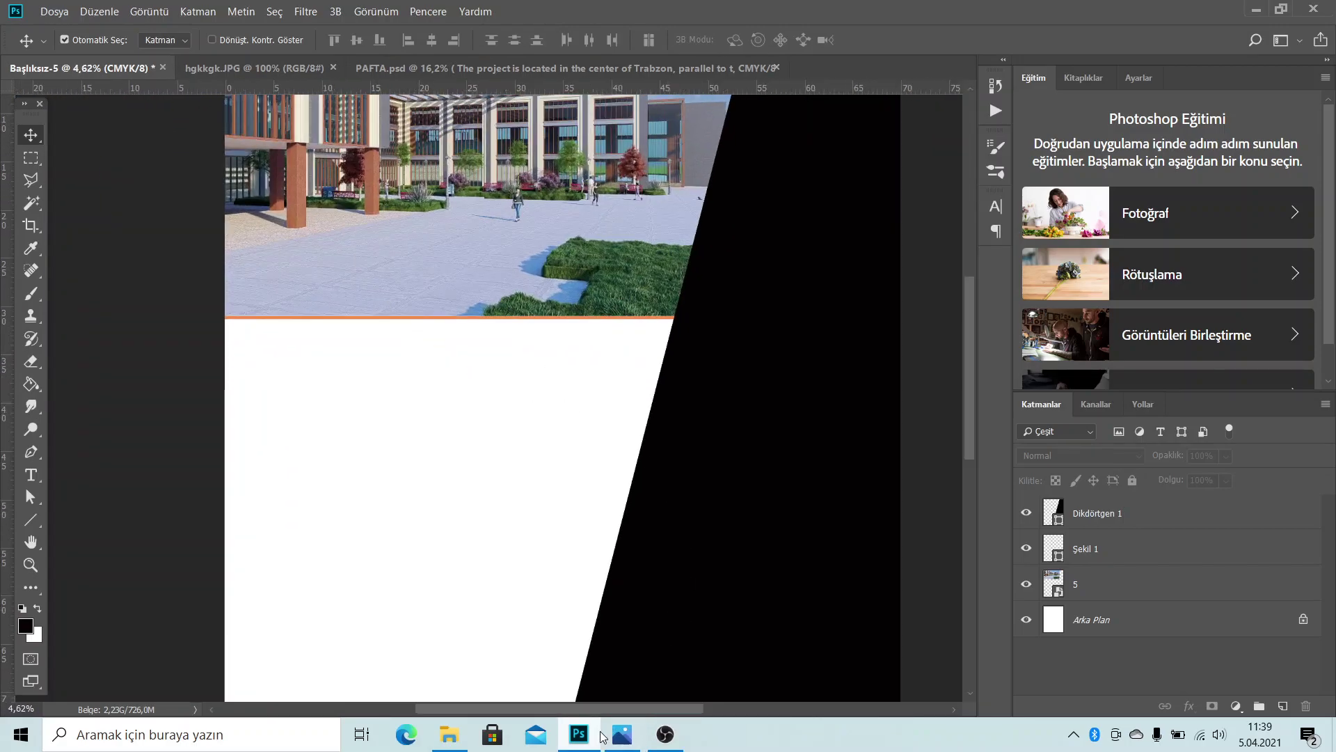
Glance at the reference poster again and return to the board
left_click(621, 734)
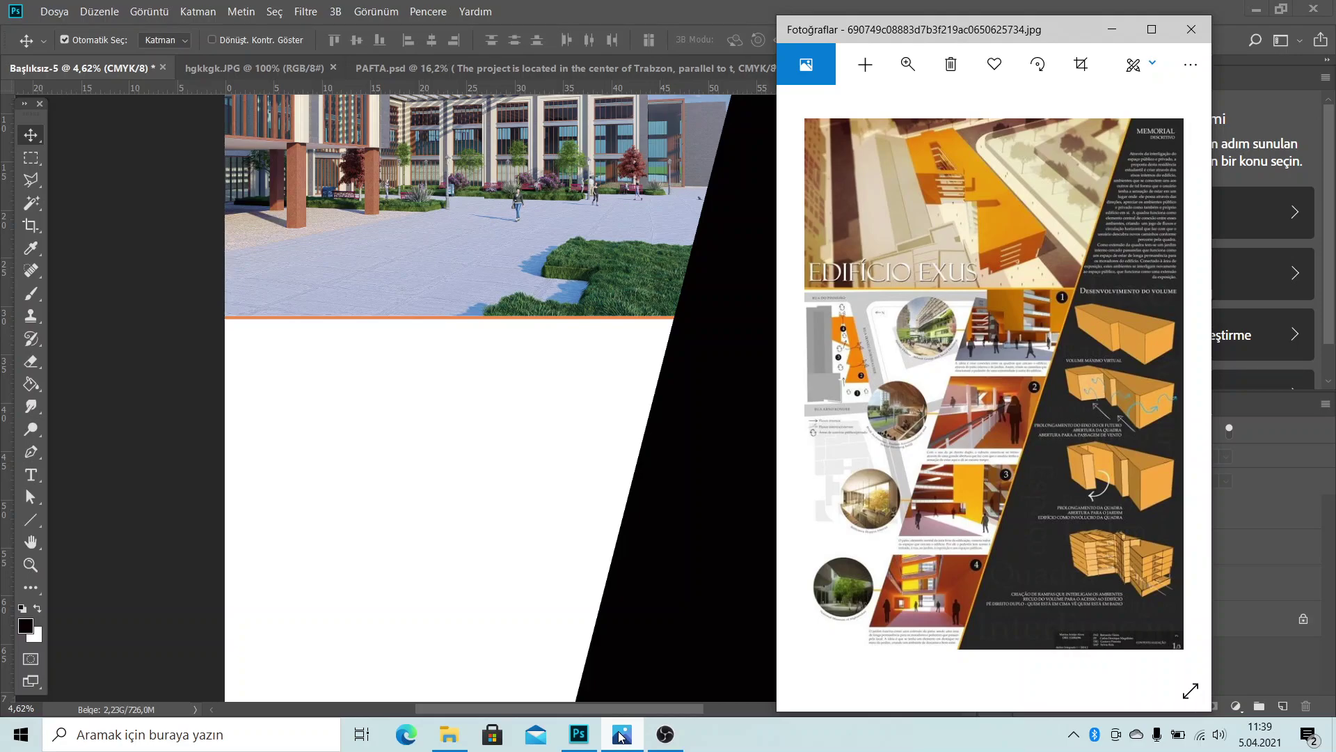
left_click(622, 735)
scroll(473, 452, "up", 2)
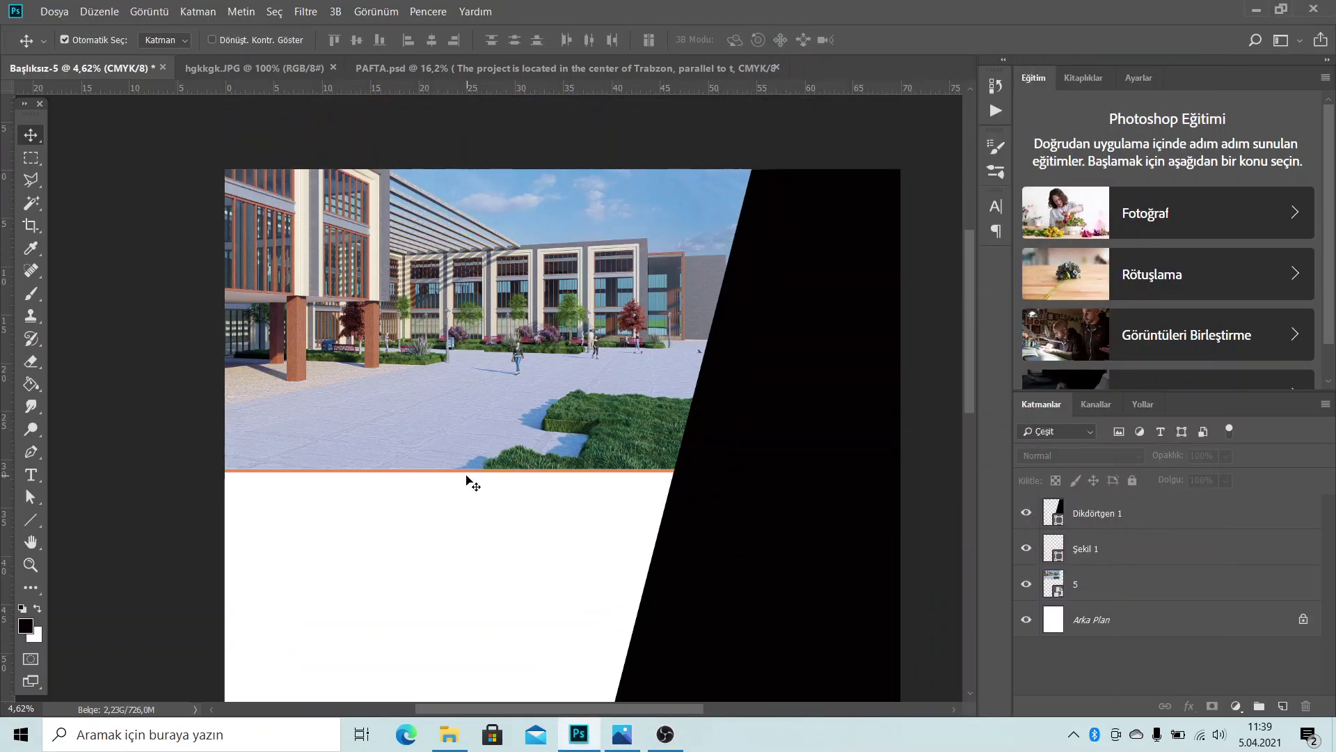
scroll(467, 481, "up", 2)
Open Layer Style for the orange line Şekil 1 with Gölge enabled
left_click(462, 471)
right_click(1130, 554)
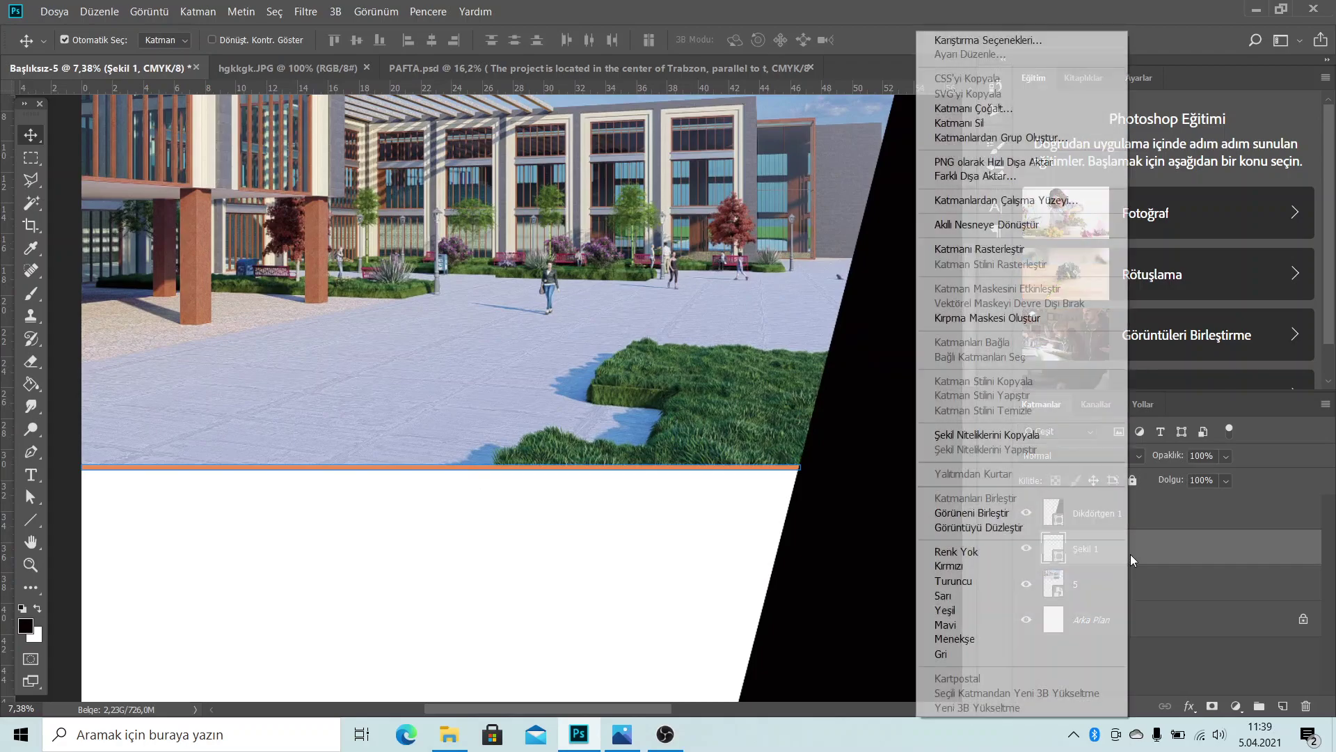
left_click(1005, 18)
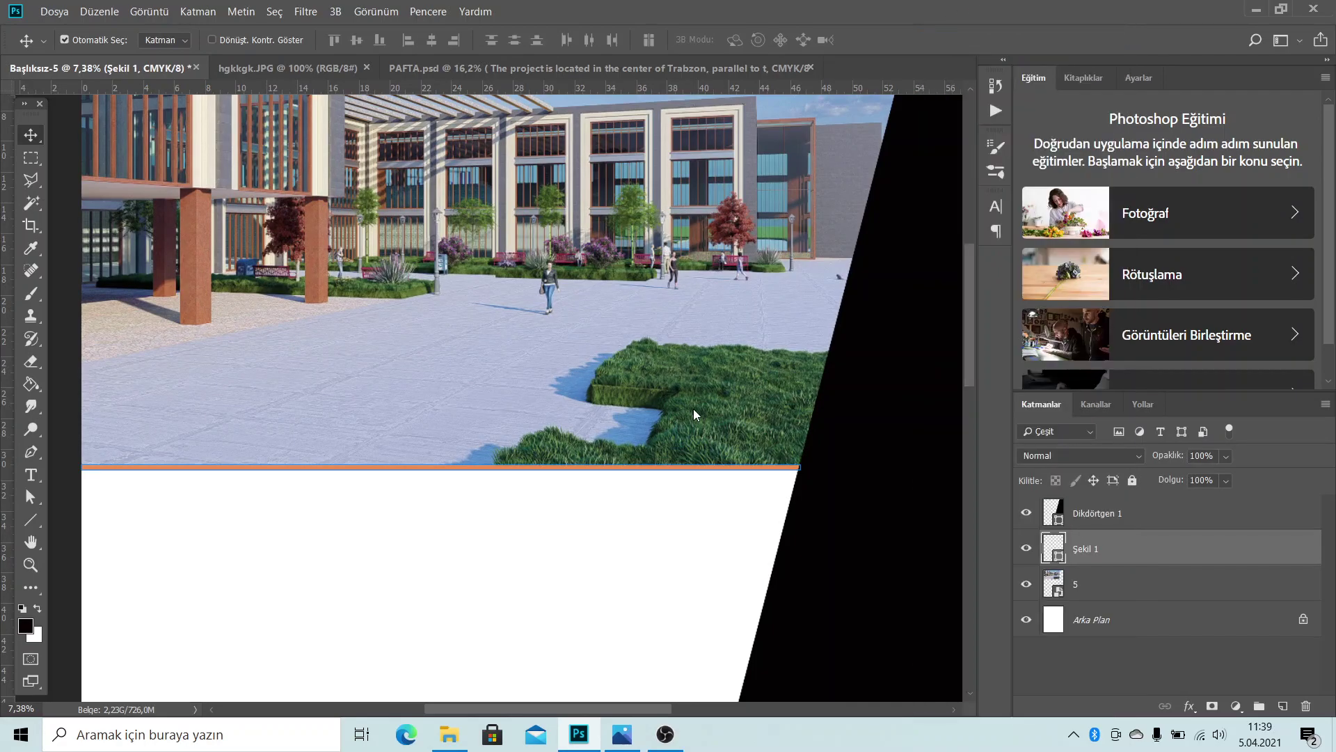
scroll(605, 487, "down", 2)
left_click(522, 590)
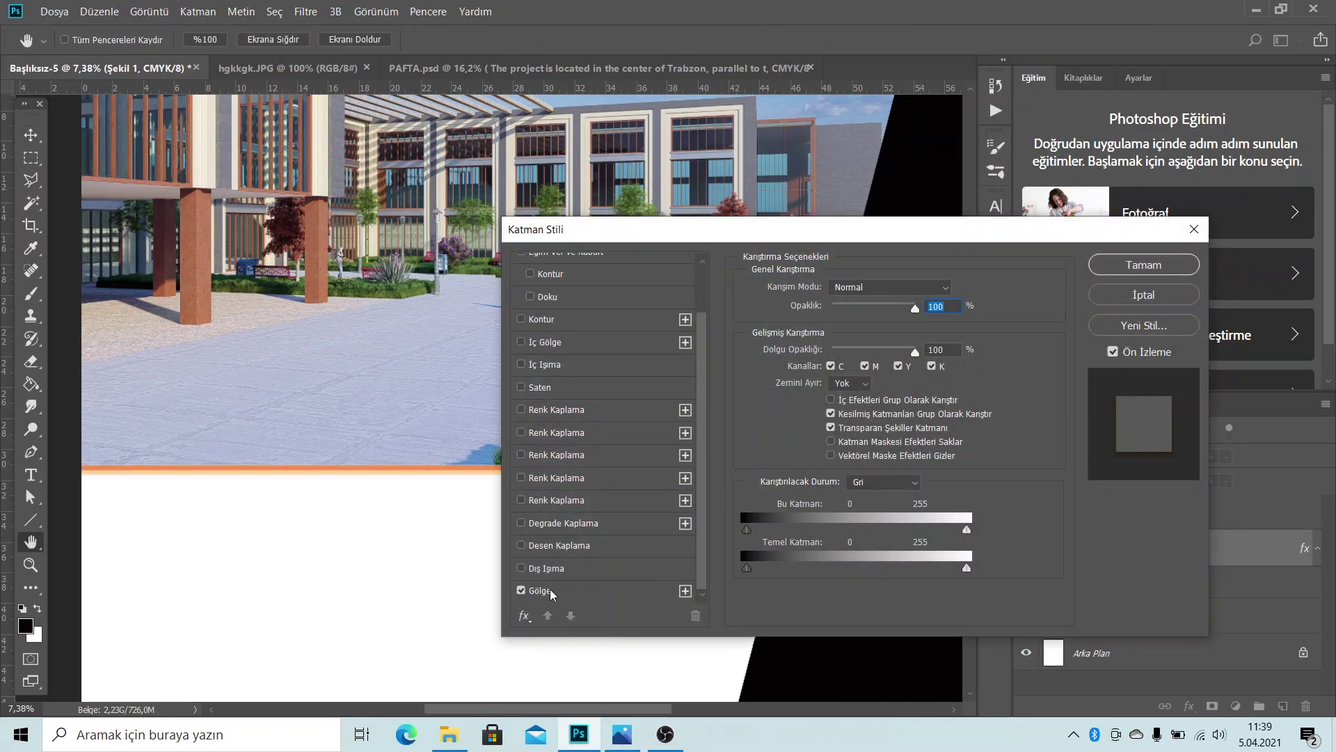
Apply a Çoğalt orange Gölge shadow: 50% opacity, 90°, 41 px distance, 42% spread, 84 px size
left_click(547, 591)
mouse_move(912, 235)
left_mouse_down()
mouse_move(1059, 221)
mouse_move(1041, 227)
left_mouse_up()
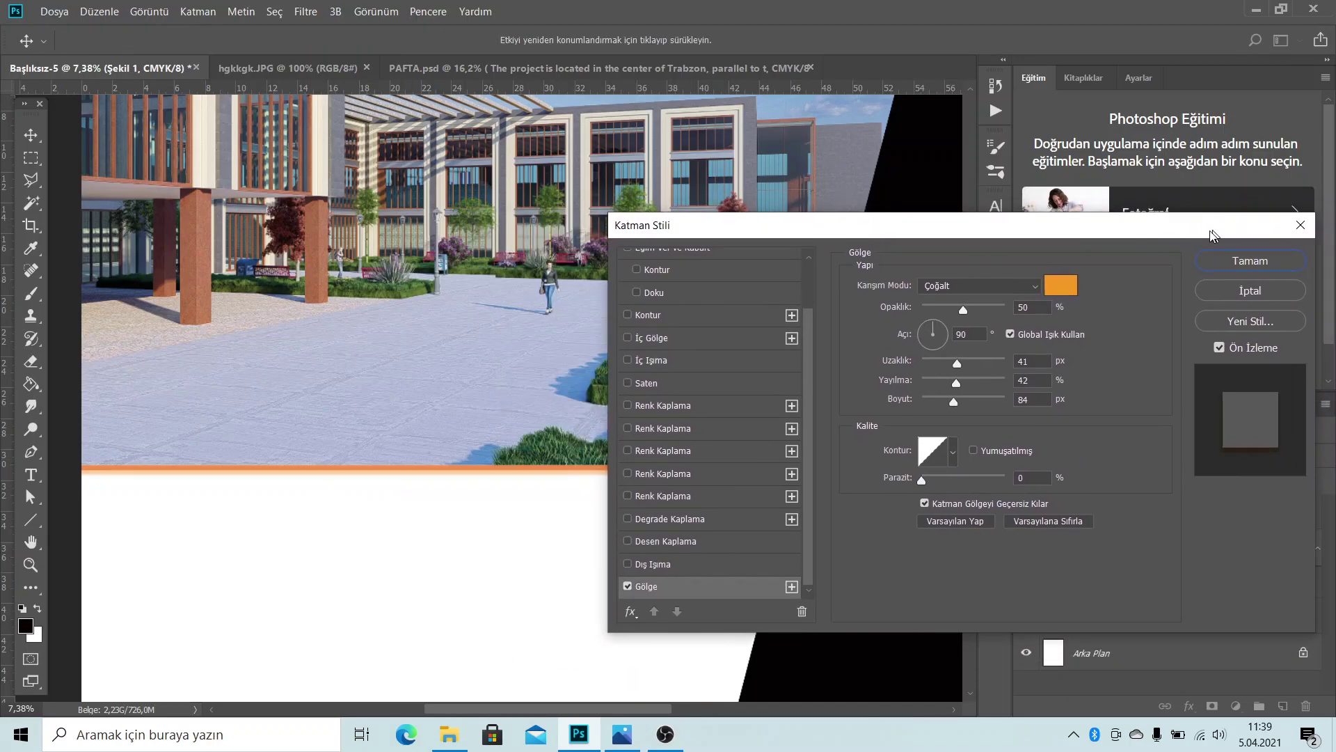
left_click_drag(1237, 228, 1211, 232)
key("Return")
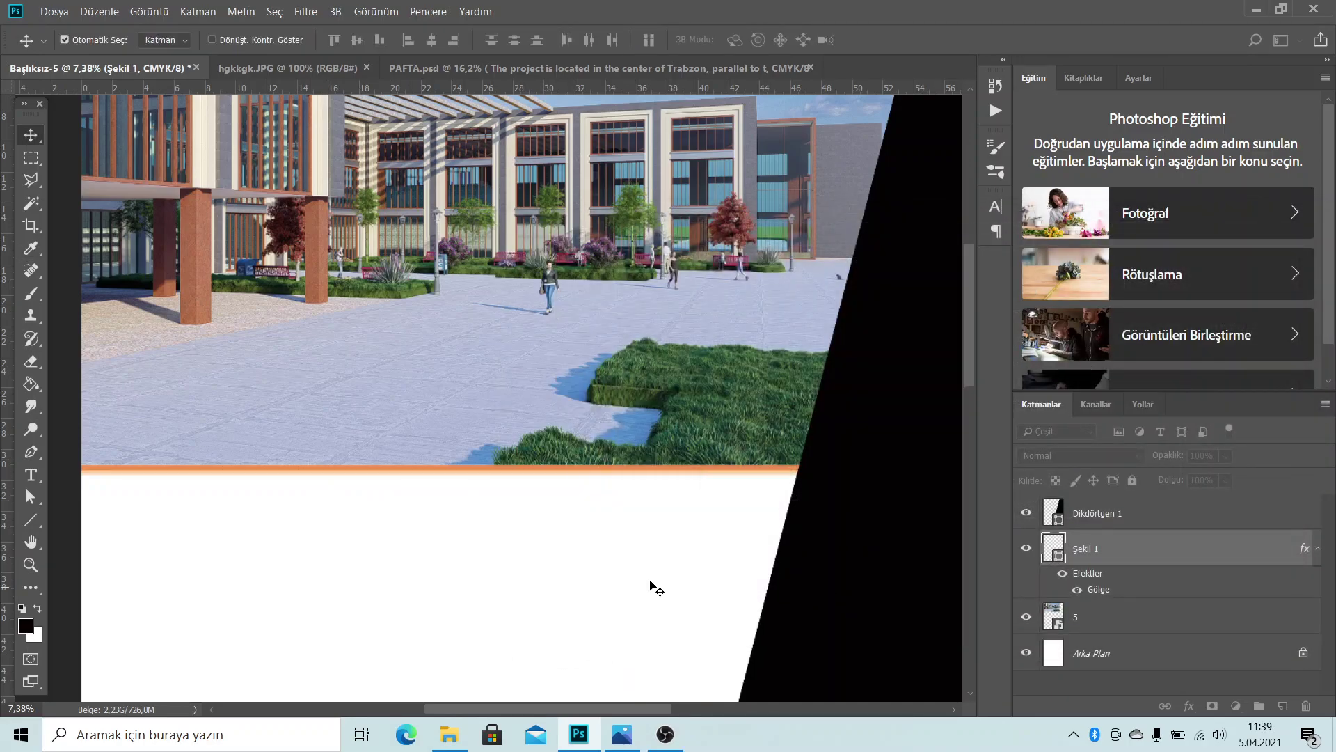
scroll(650, 584, "down", 1)
scroll(633, 324, "down", 3)
scroll(633, 325, "down", 1)
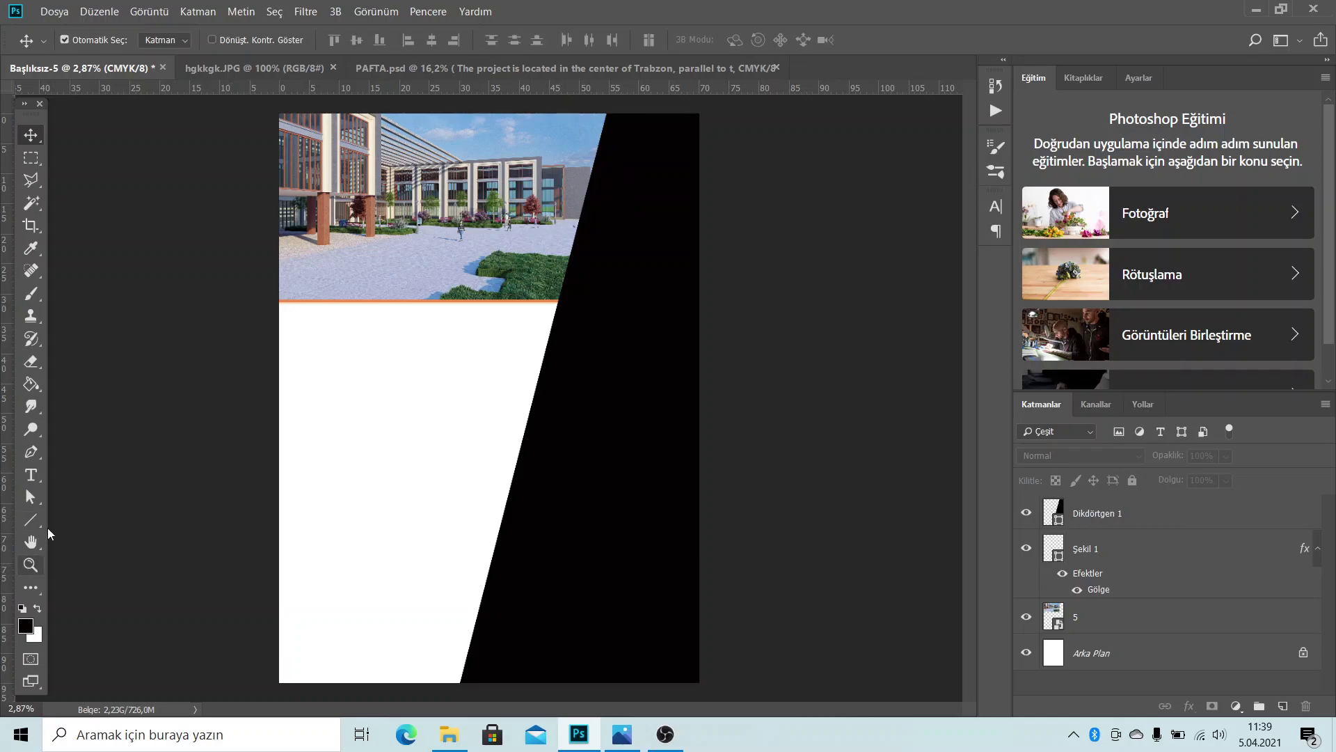
On a new layer, draw an orange line along the black panel's slanted edge
left_click(31, 519)
left_click(1284, 705)
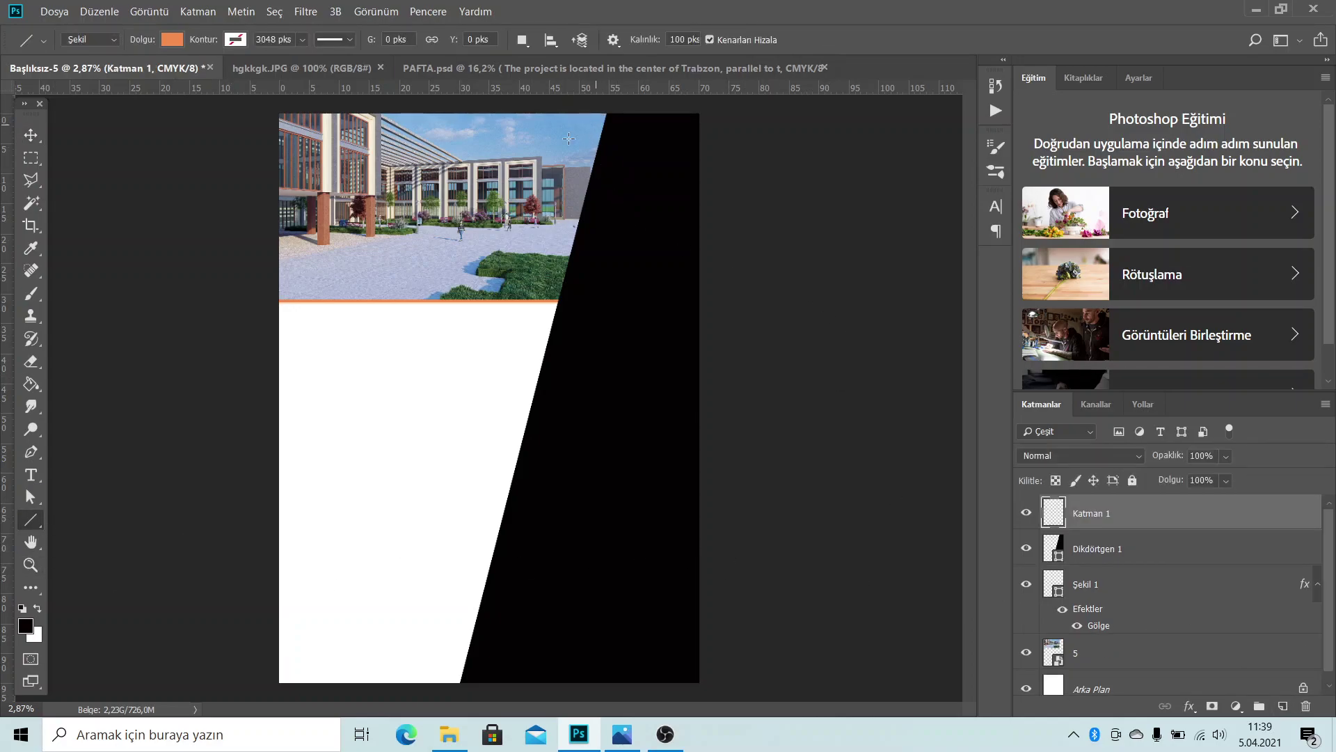
scroll(568, 139, "up", 1)
scroll(605, 197, "down", 2)
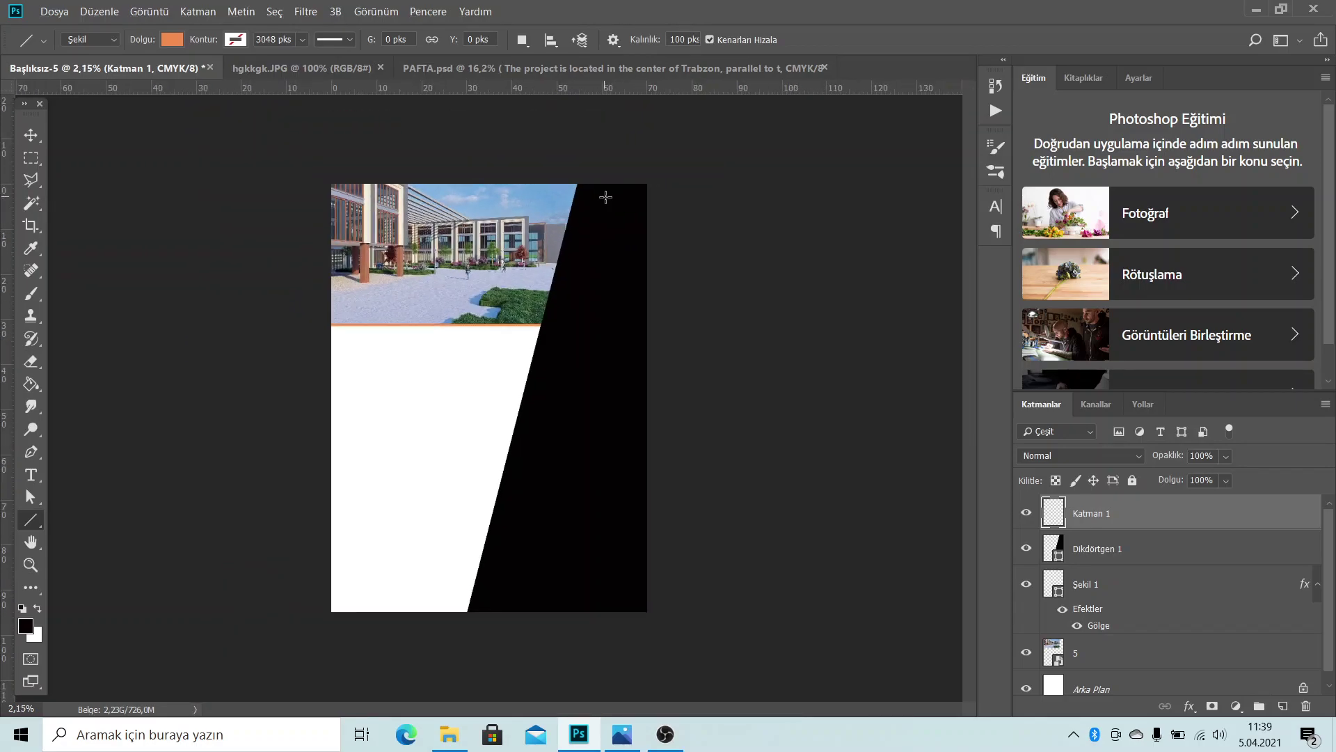
scroll(606, 197, "up", 1)
scroll(599, 202, "up", 1)
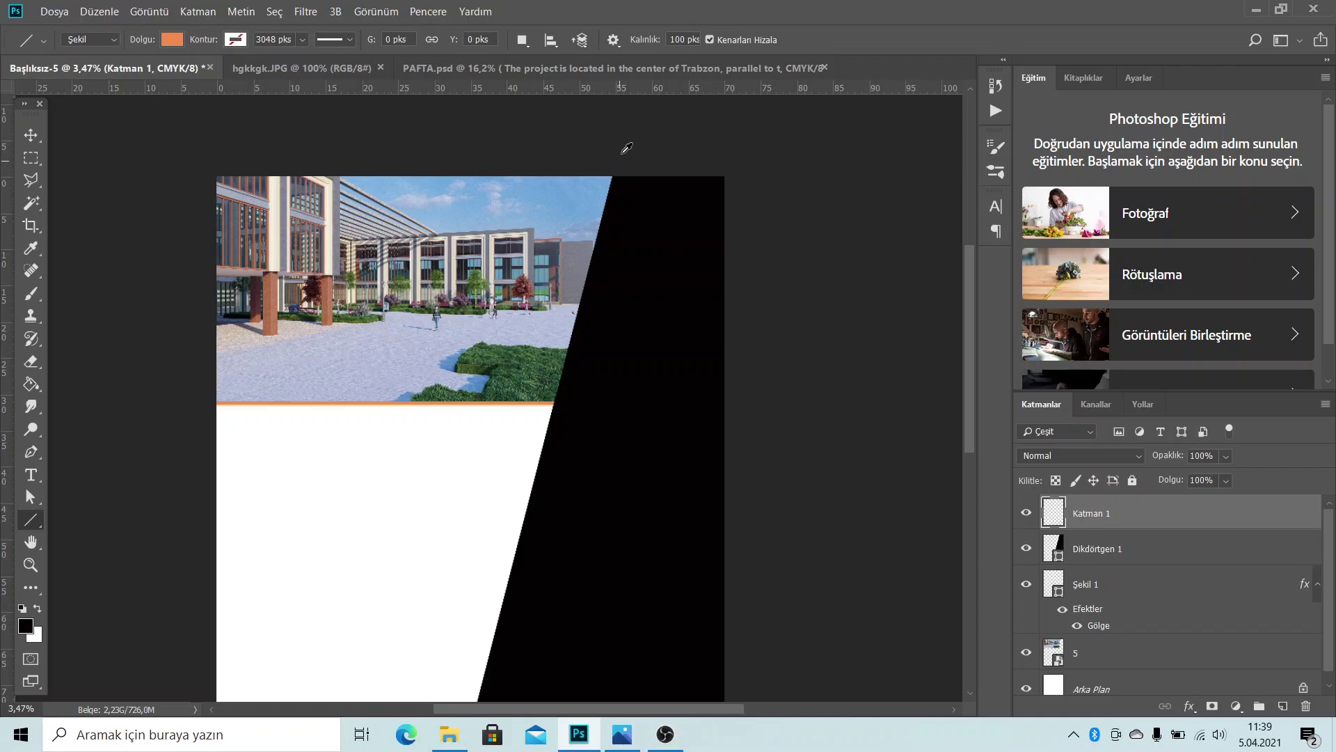
scroll(626, 147, "down", 1)
left_click_drag(606, 111, 459, 685)
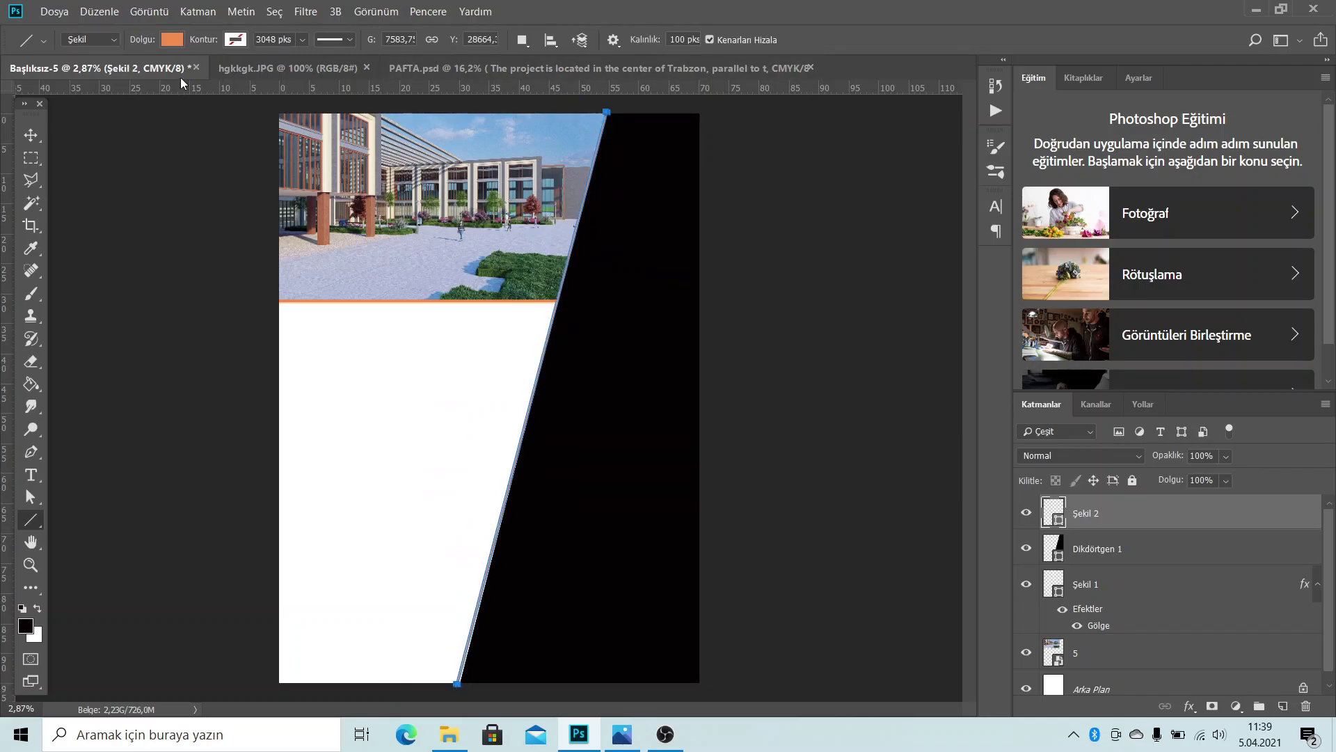
Nudge the orange Şekil 2 stripe 0.23 cm right onto the panel's edge
left_click(31, 135)
scroll(536, 473, "up", 2)
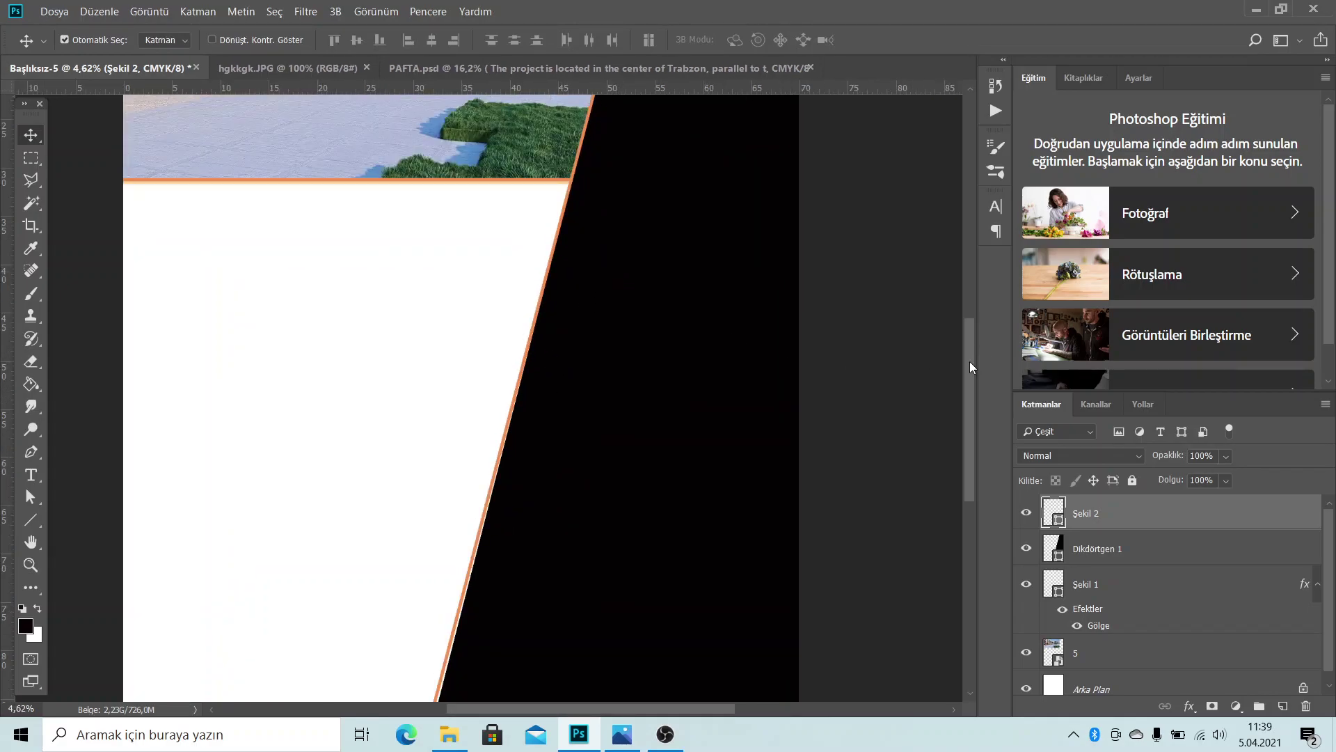
left_click_drag(972, 367, 973, 403)
scroll(426, 631, "up", 1)
scroll(440, 597, "up", 1)
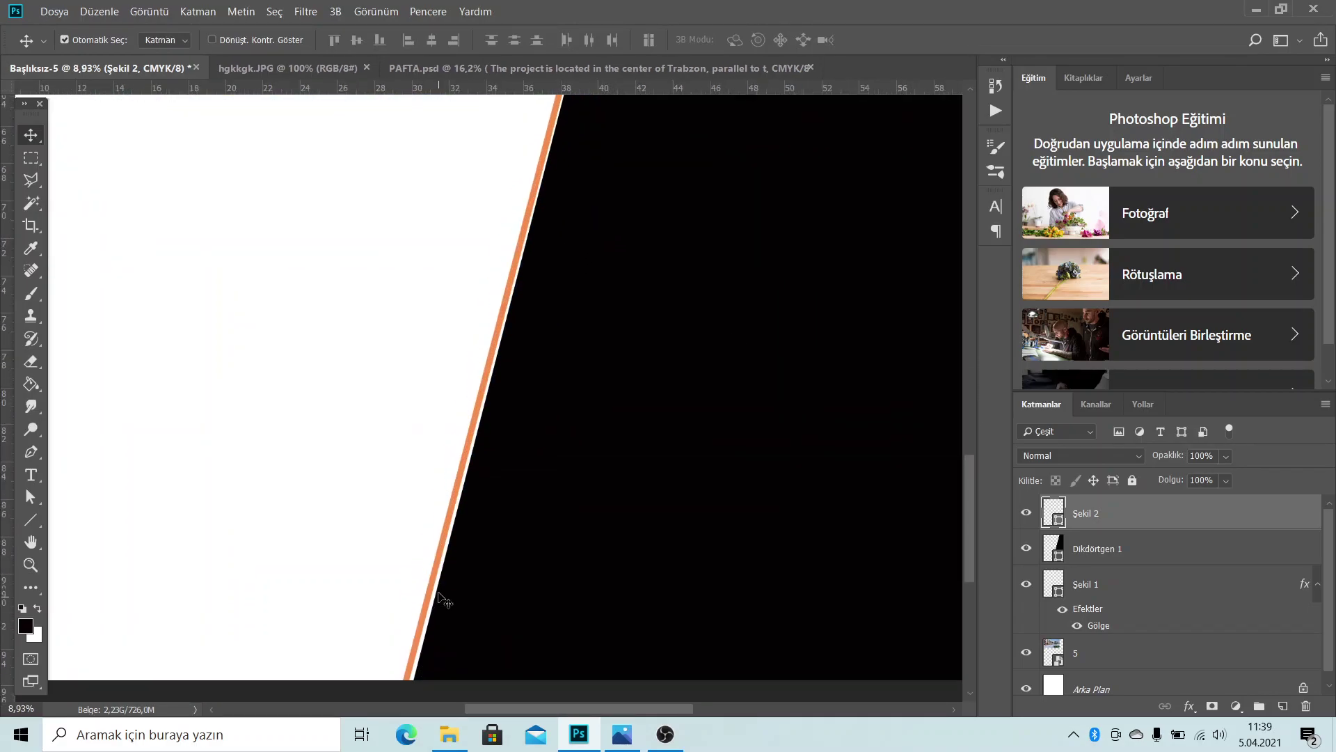
scroll(453, 552, "up", 1)
scroll(528, 331, "up", 1)
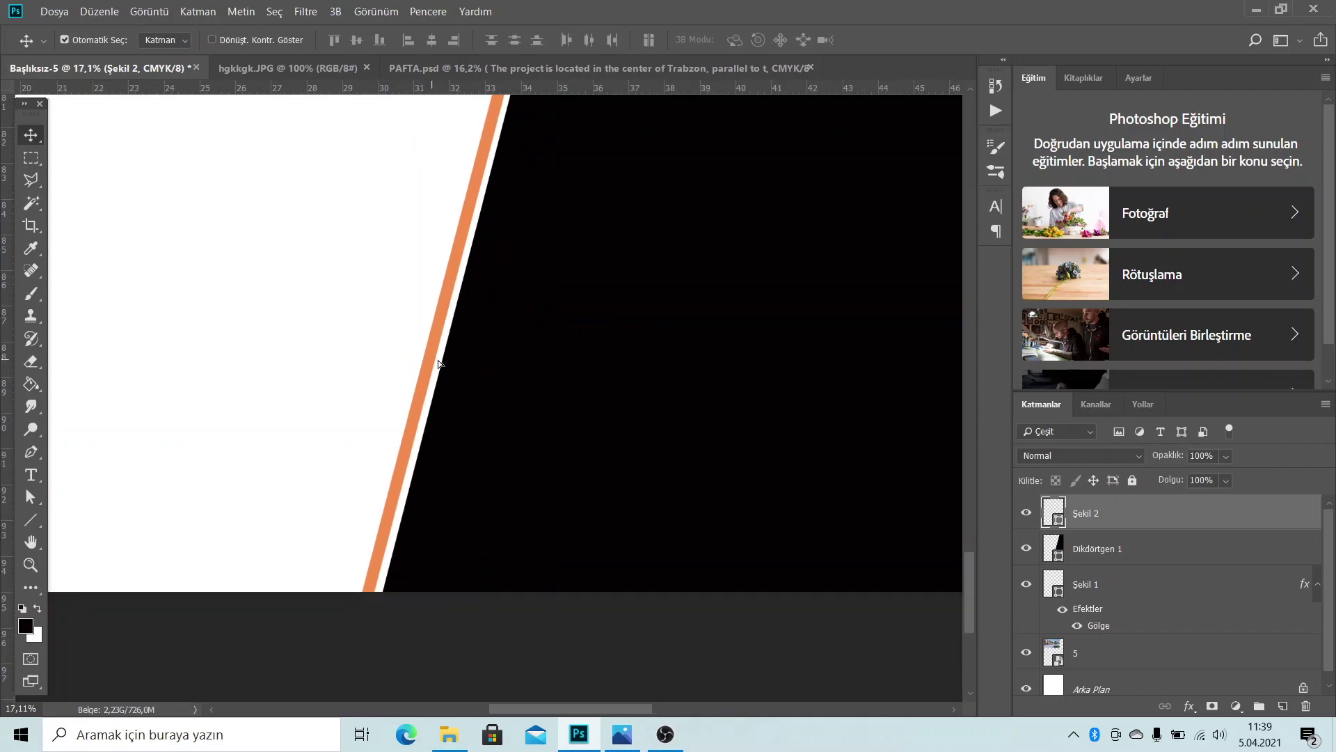
left_click_drag(437, 361, 431, 361)
scroll(392, 591, "up", 2)
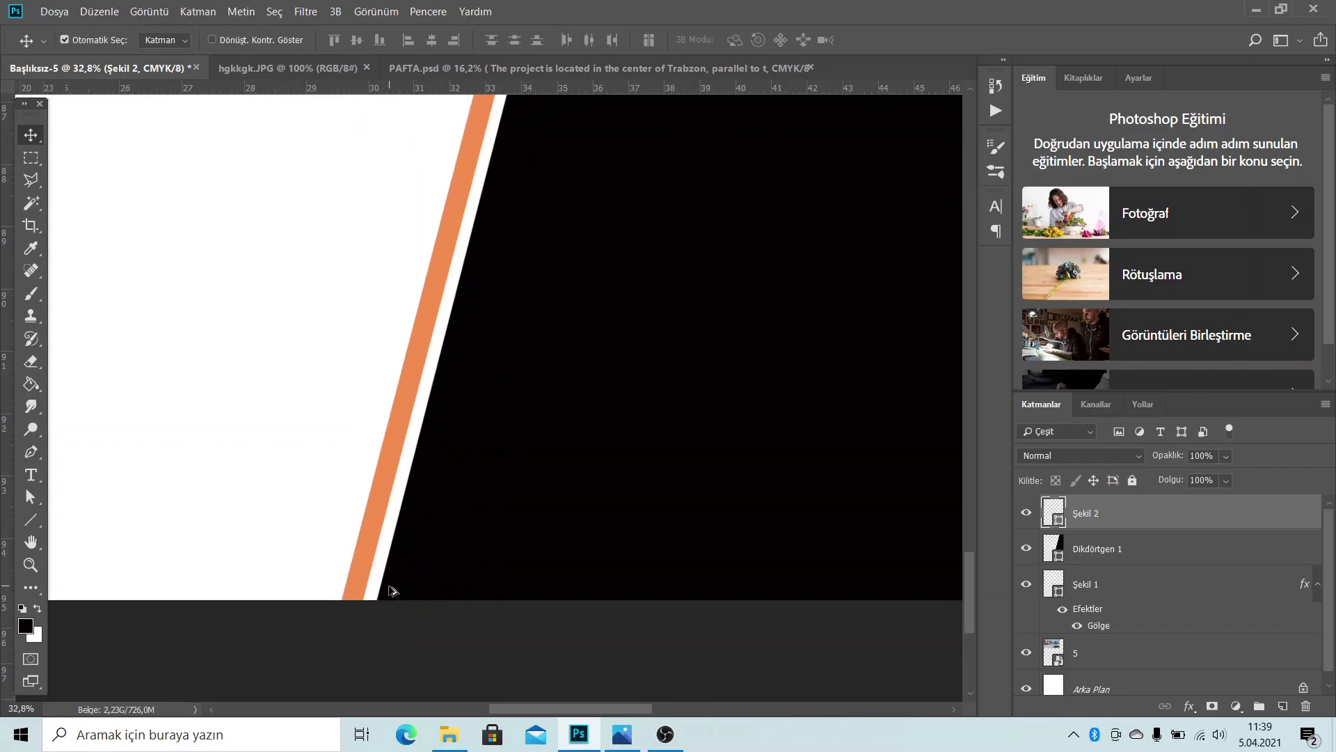
scroll(392, 591, "up", 2)
left_click_drag(351, 539, 370, 527)
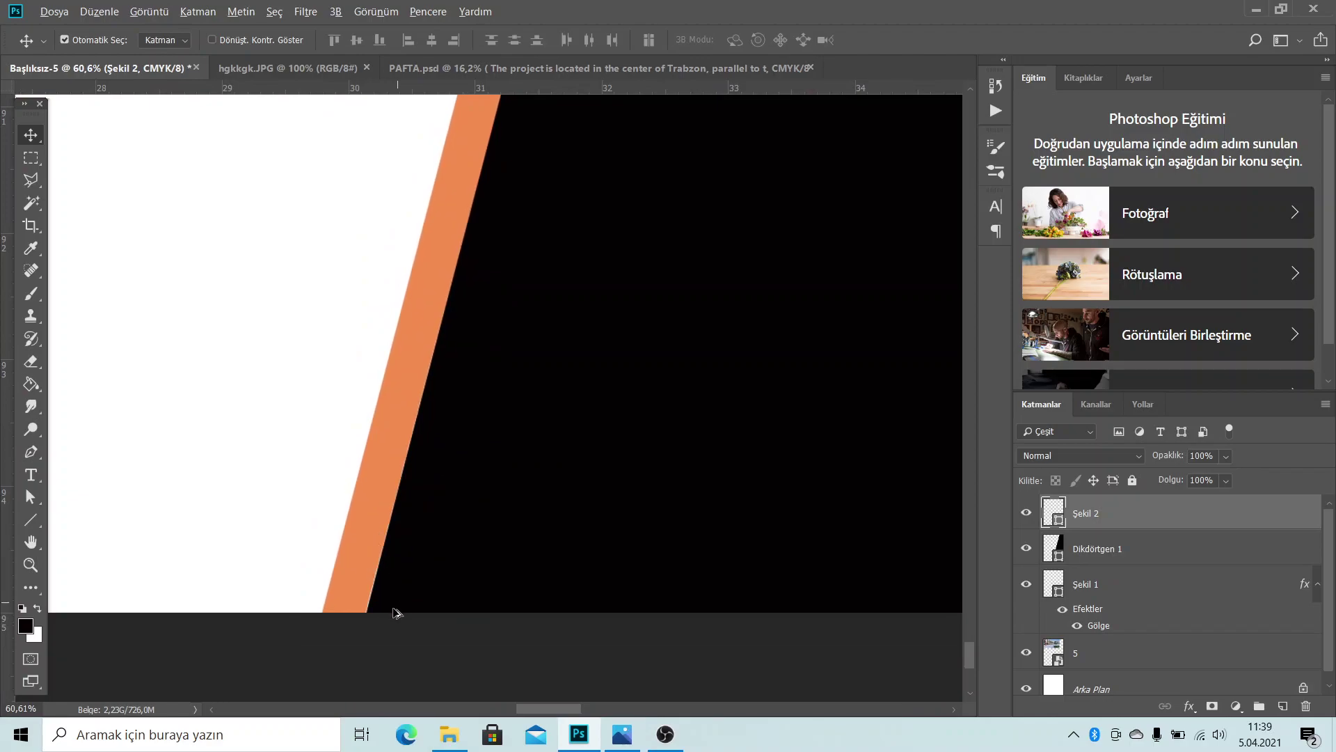
scroll(465, 677, "down", 1)
scroll(540, 638, "down", 1)
scroll(483, 692, "down", 1)
scroll(533, 646, "down", 1)
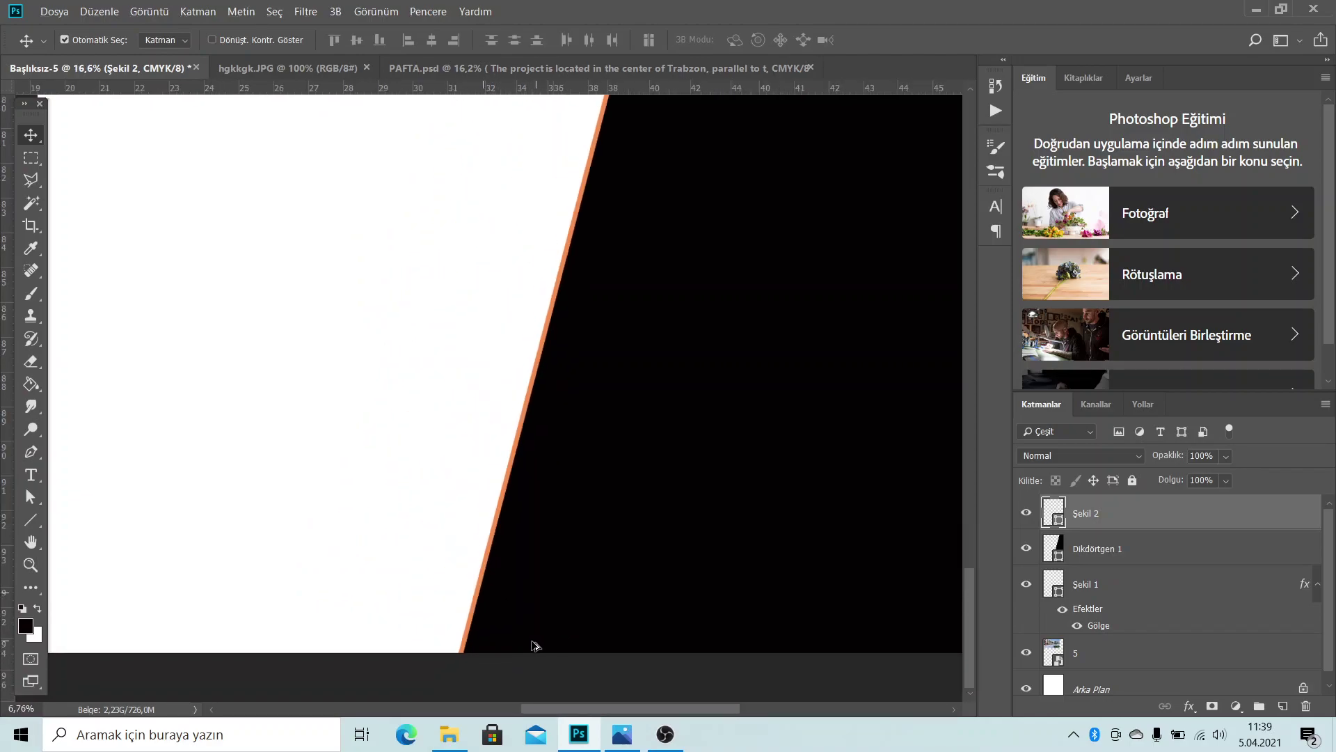
scroll(533, 645, "down", 3)
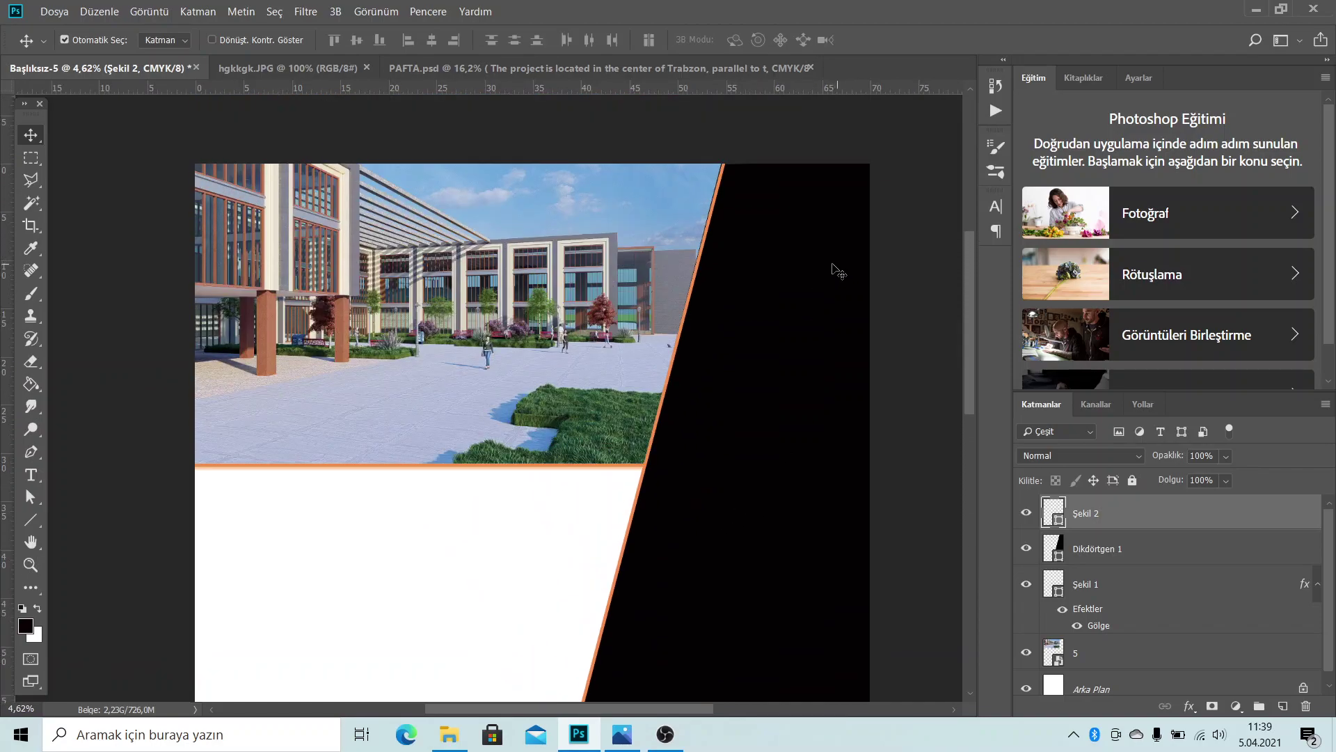
scroll(758, 200, "up", 1)
scroll(673, 155, "up", 1)
scroll(668, 150, "up", 1)
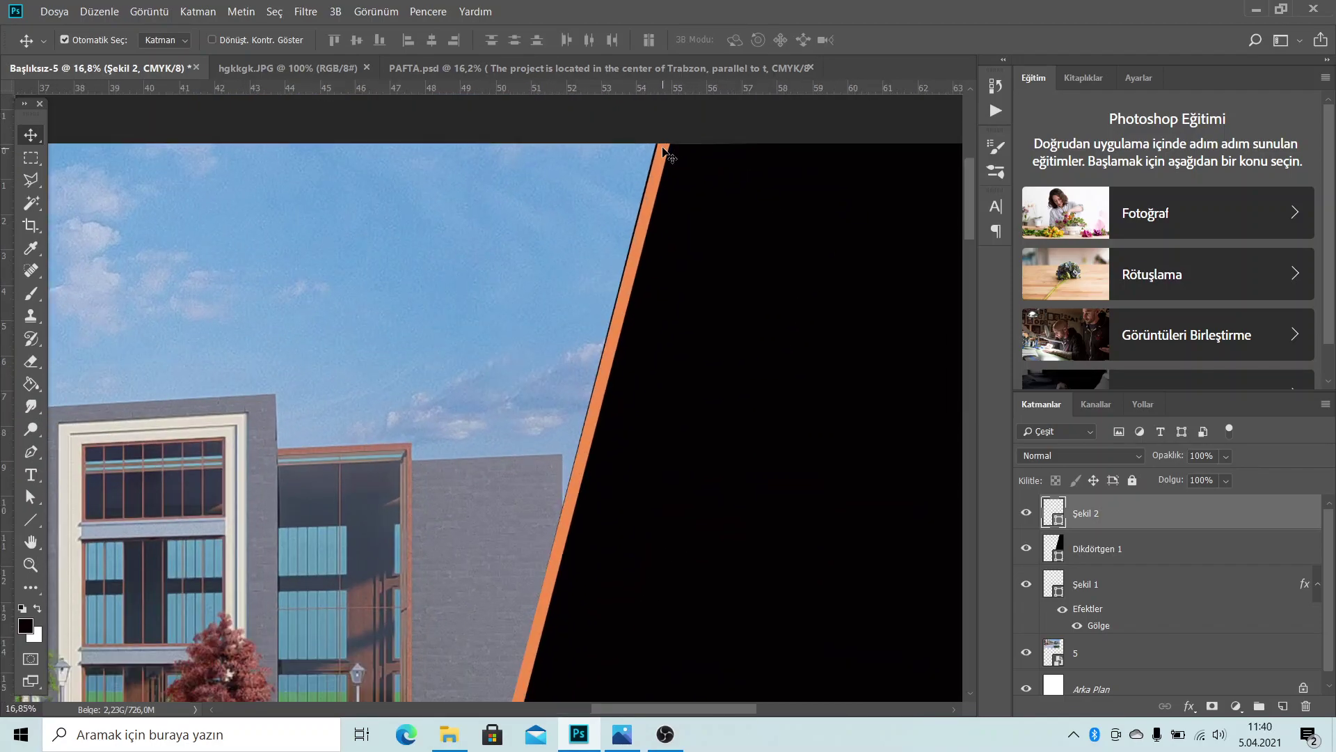
Rotate the Şekil 2 stripe about -0.4° so it sits flush with the slanted edge
key("ctrl+t")
scroll(549, 436, "down", 2)
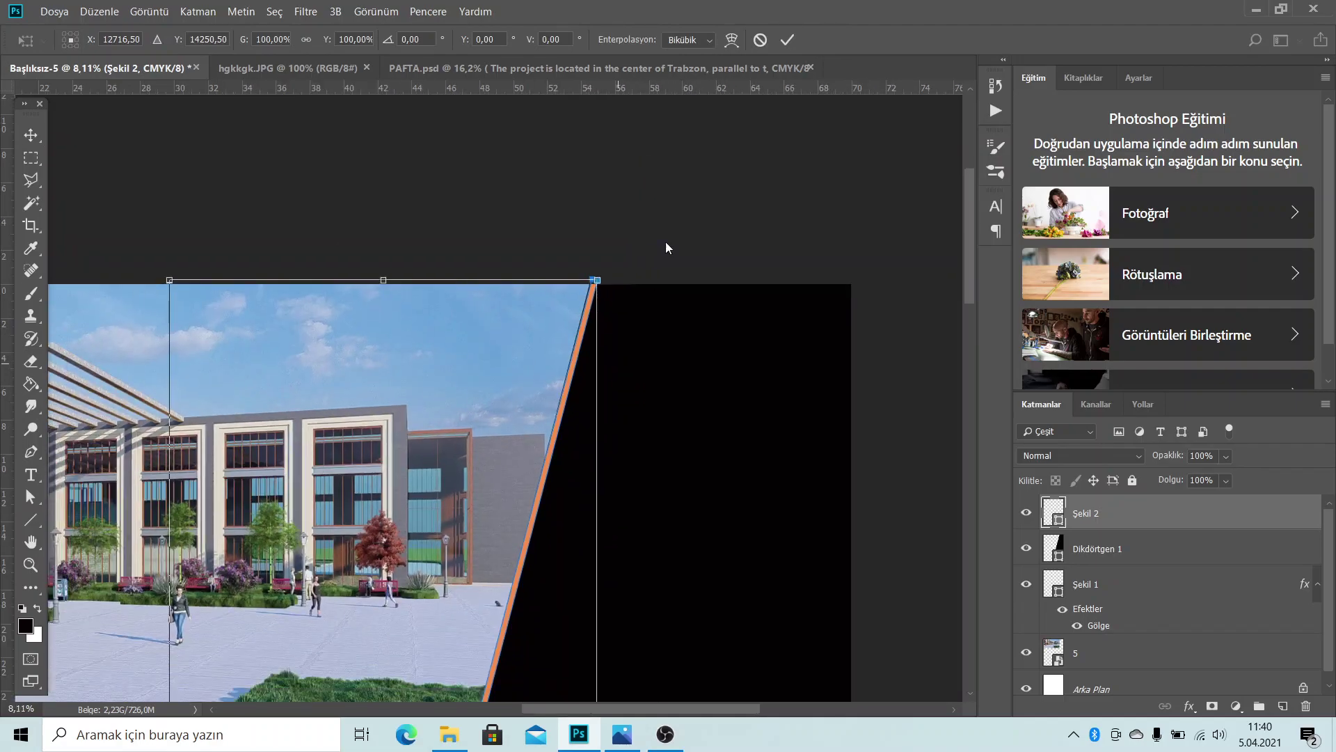
mouse_move(616, 263)
left_mouse_down()
mouse_move(593, 259)
mouse_move(606, 259)
left_mouse_up()
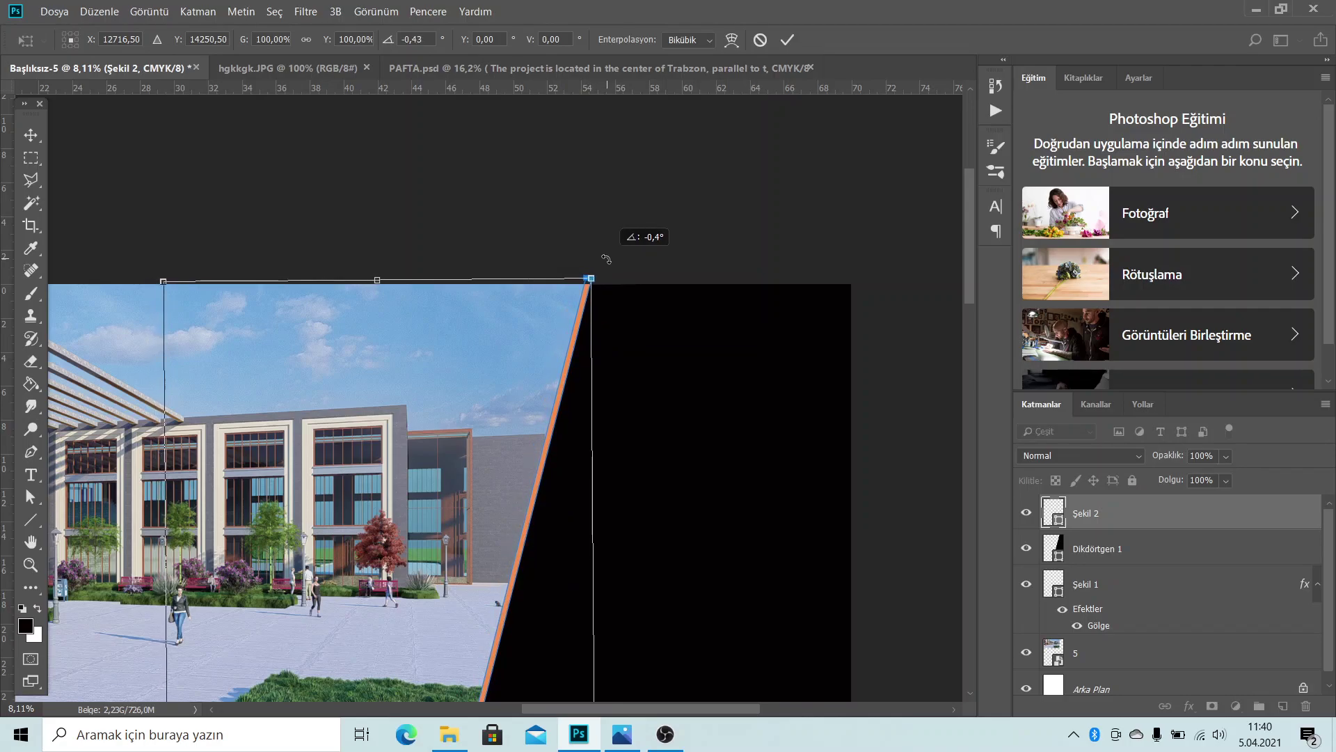
left_click(787, 40)
scroll(668, 270, "down", 3)
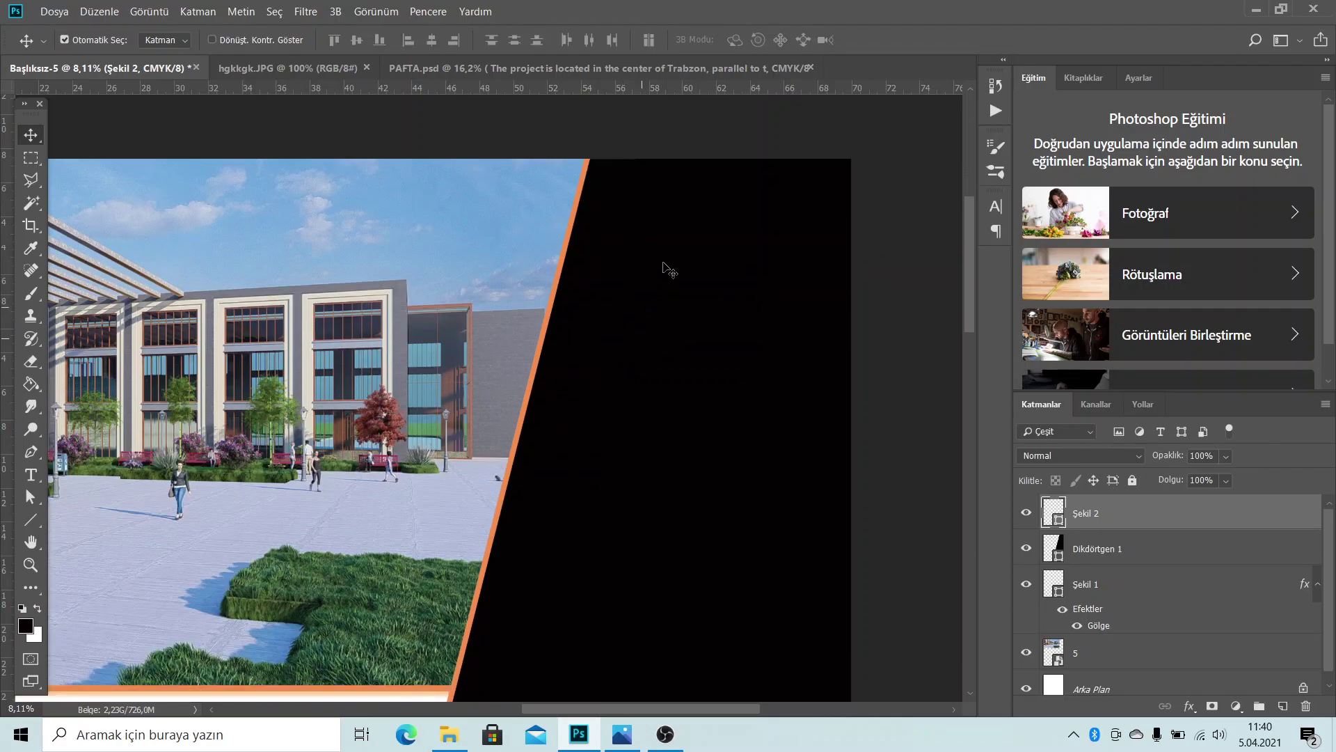
scroll(668, 270, "down", 5)
scroll(662, 337, "down", 5)
scroll(717, 263, "down", 5)
scroll(740, 396, "down", 4)
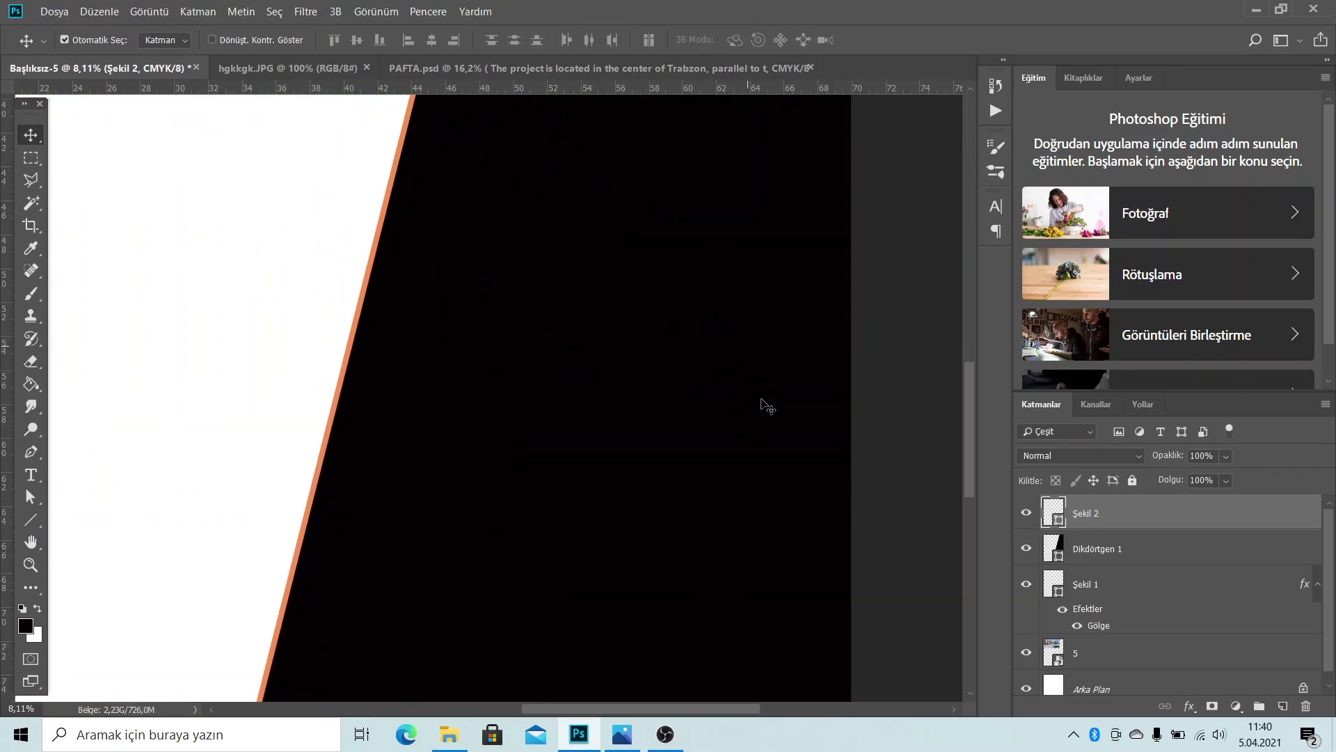
scroll(768, 407, "down", 3)
scroll(794, 425, "down", 3)
scroll(817, 438, "down", 2)
scroll(817, 512, "down", 1)
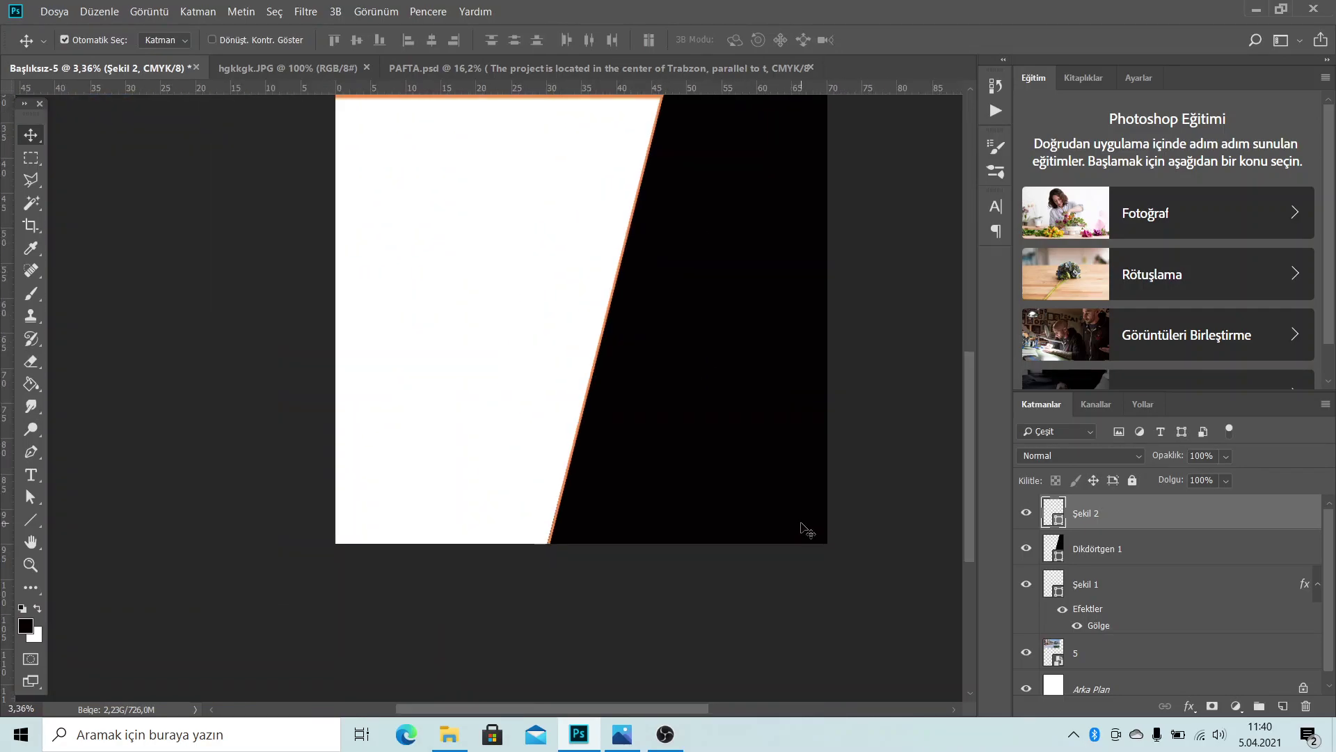
scroll(728, 194, "up", 2)
scroll(722, 188, "up", 2)
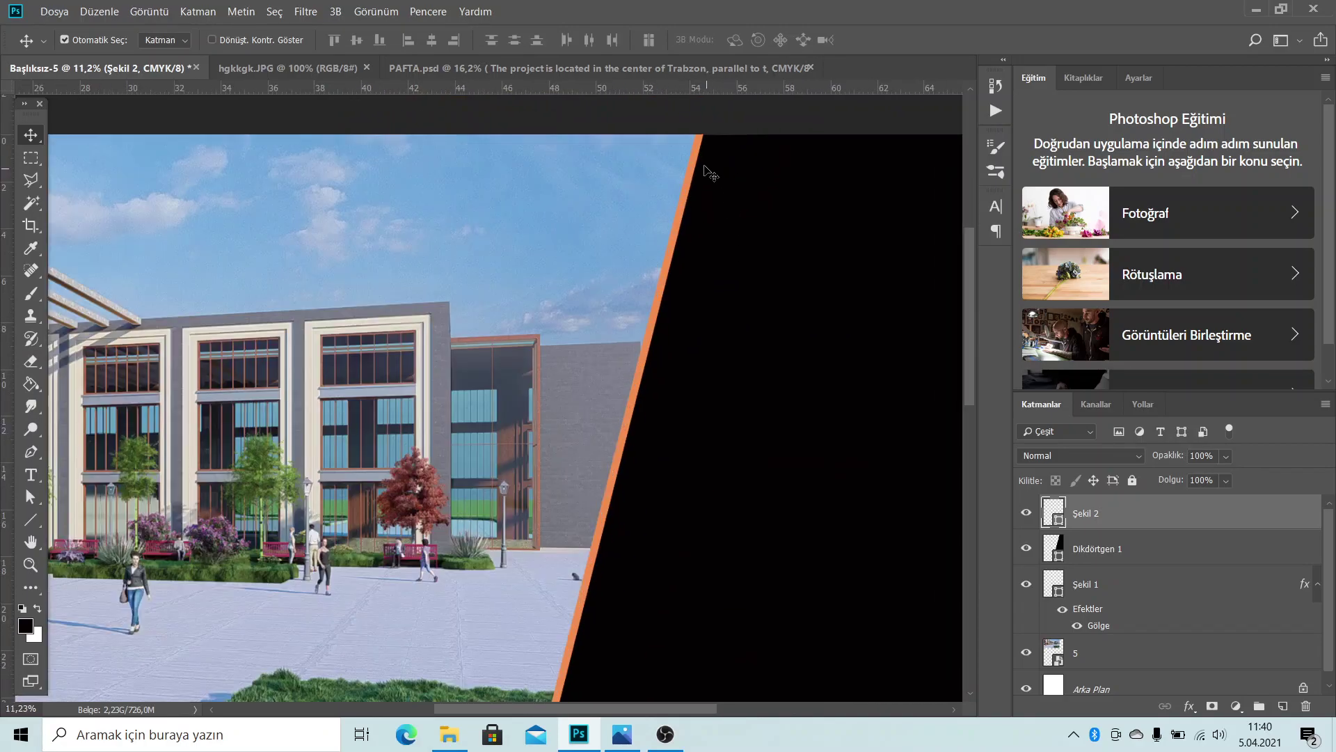
Enable a drop shadow on the Şekil 2 orange stripe layer
right_click(1123, 520)
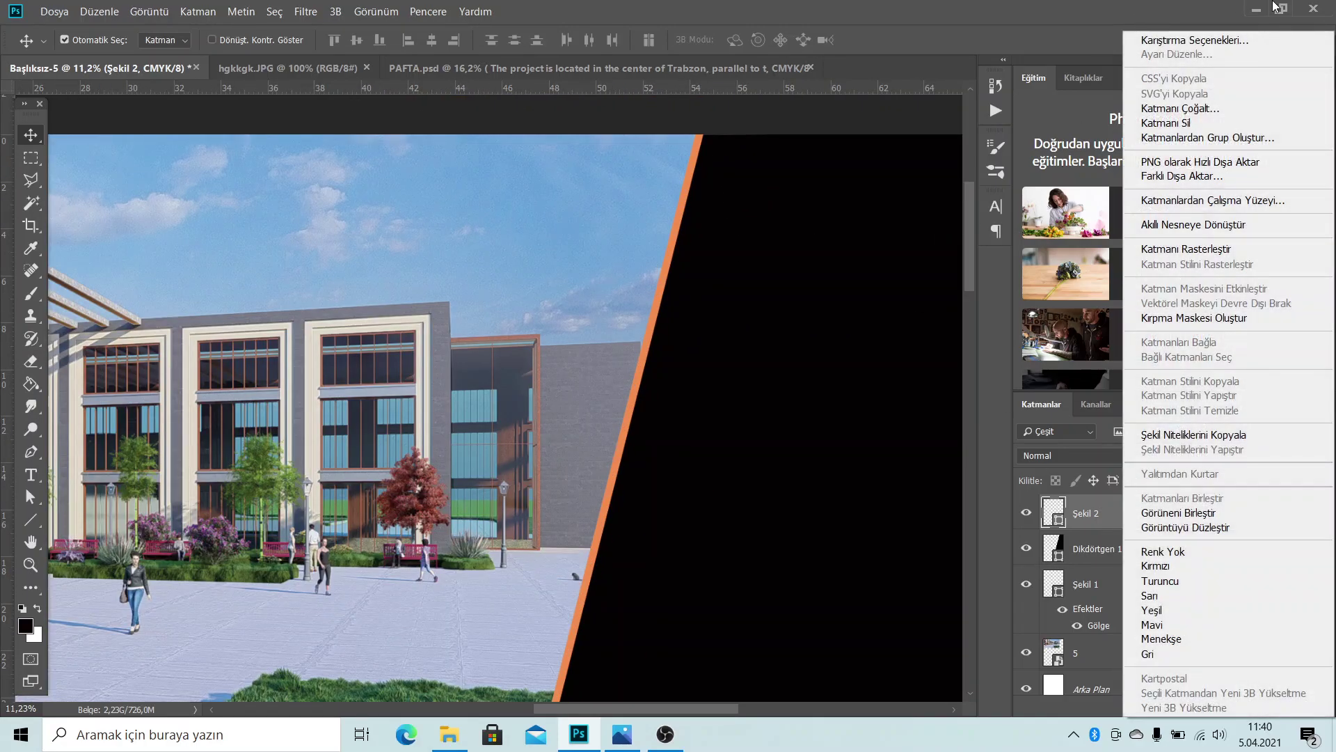
left_click(1245, 36)
double_click(1183, 513)
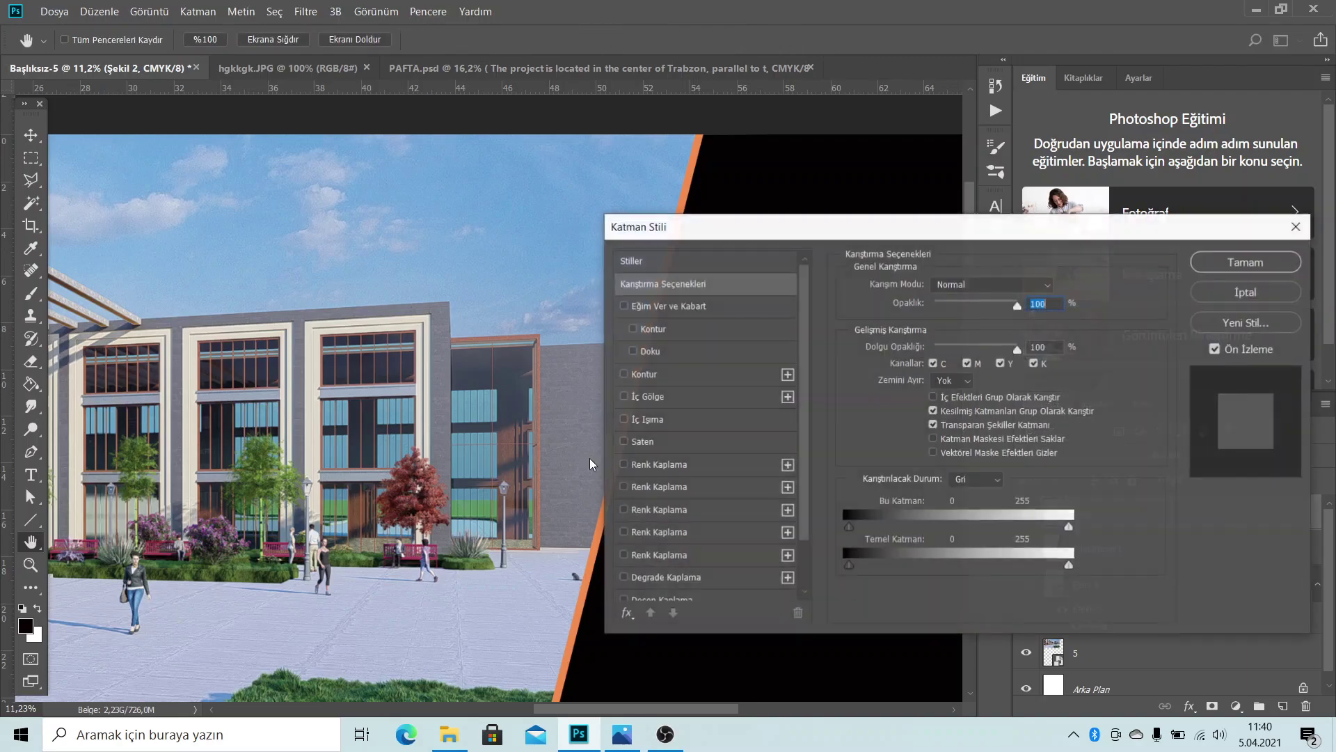
scroll(696, 488, "down", 3)
left_click(623, 588)
left_click_drag(816, 219, 930, 197)
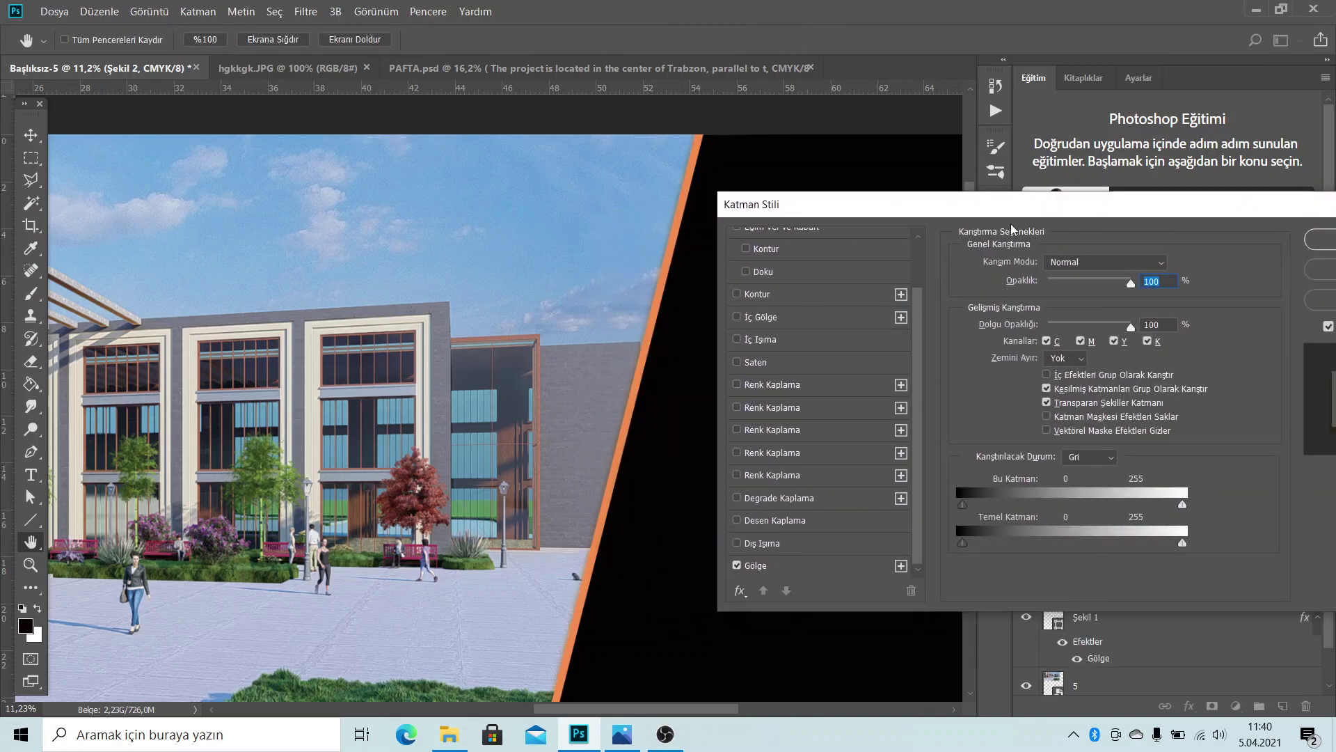
left_click_drag(1020, 204, 847, 185)
left_click(1224, 216)
key("v")
scroll(679, 335, "down", 3)
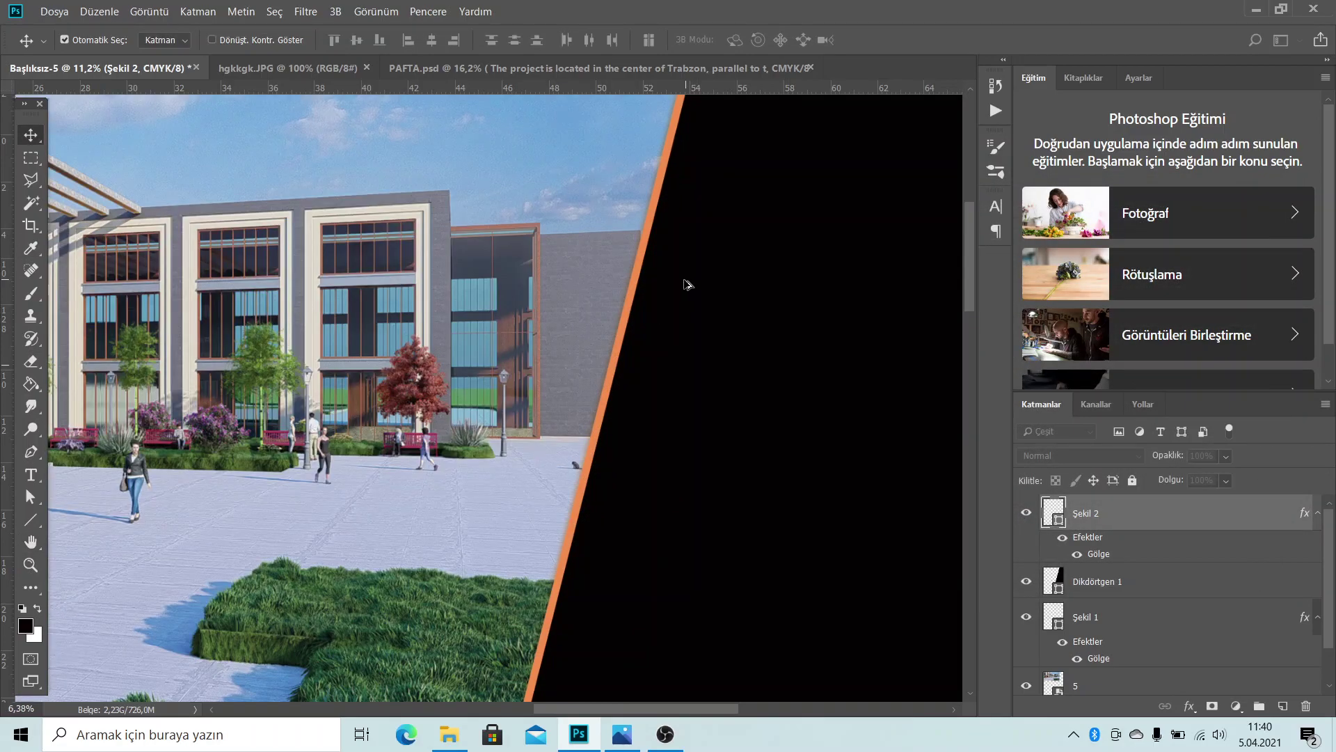
scroll(693, 279, "down", 3)
scroll(636, 531, "down", 3)
scroll(691, 445, "down", 3)
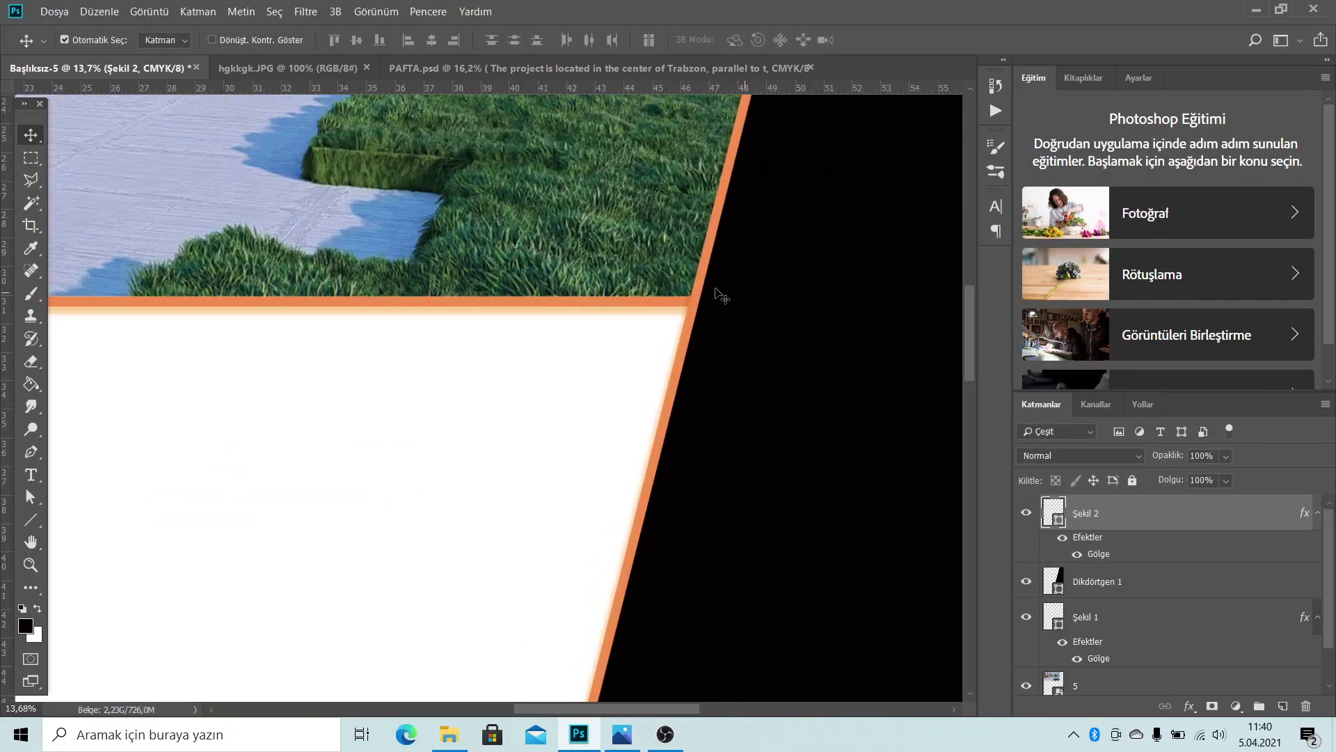
Tune the stripe's drop shadow to opacity 59, angle 73, distance 65, size 136, then check the reference poster
right_click(1091, 515)
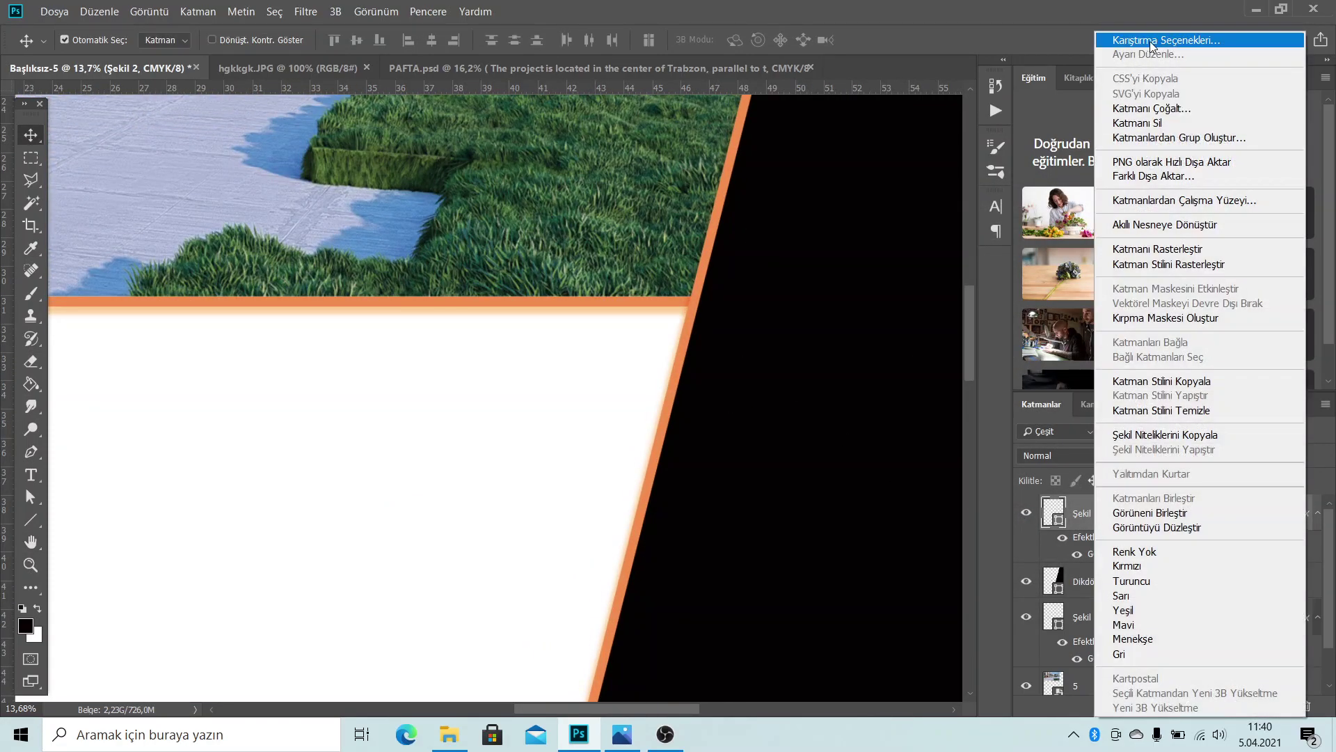
left_click(1150, 40)
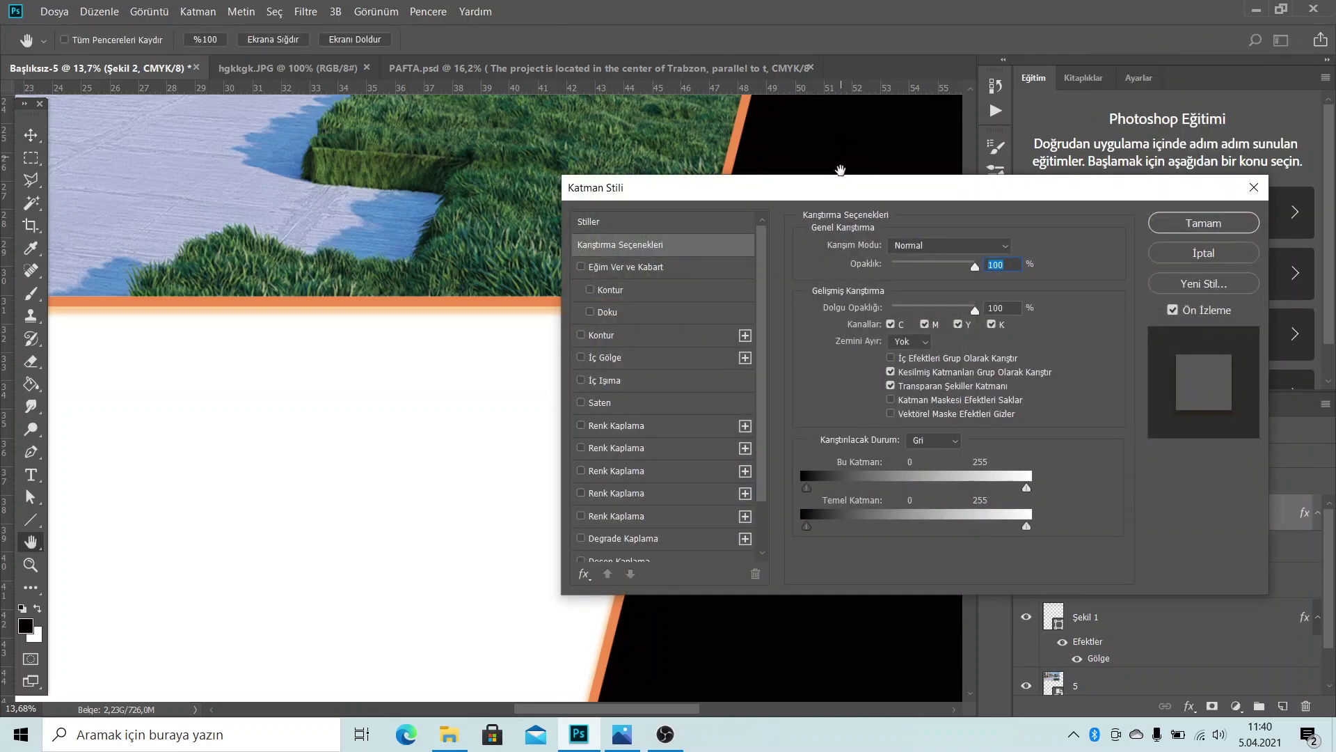
scroll(782, 524, "down", 2)
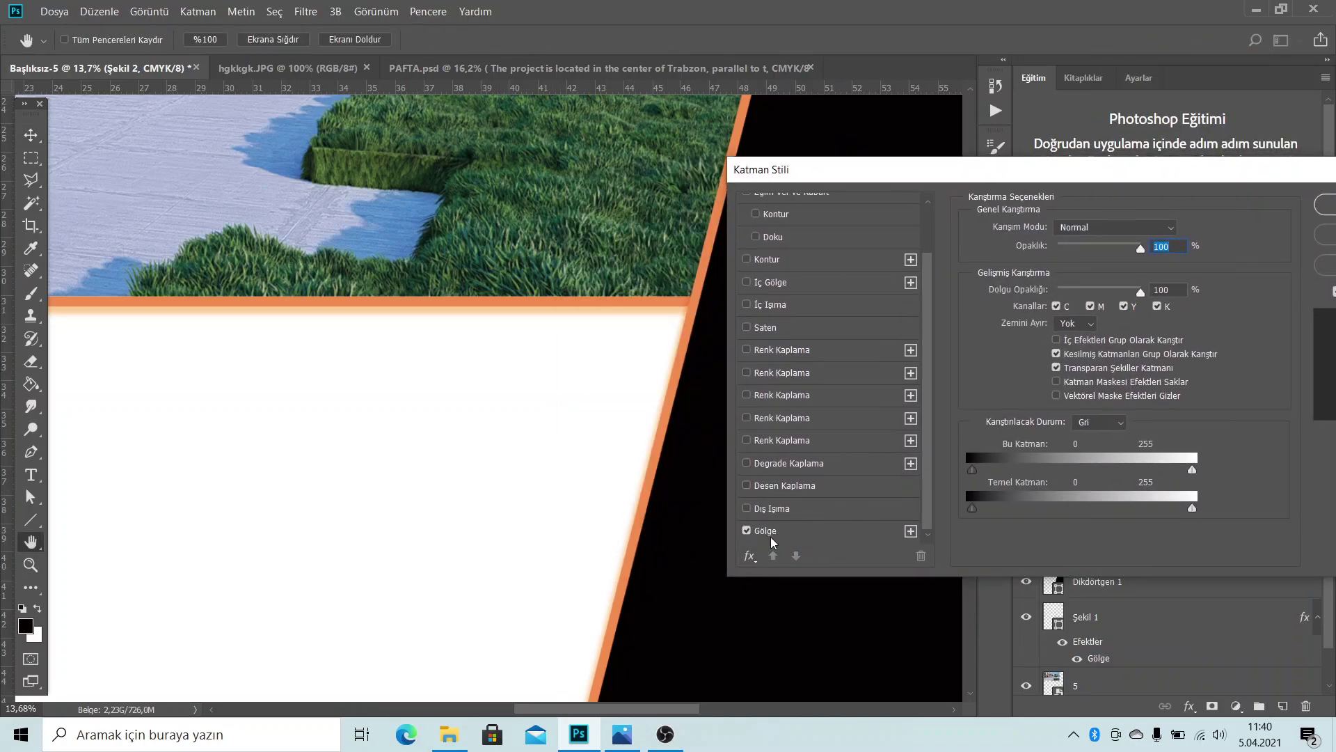
left_click(765, 530)
left_click_drag(1083, 252, 1091, 252)
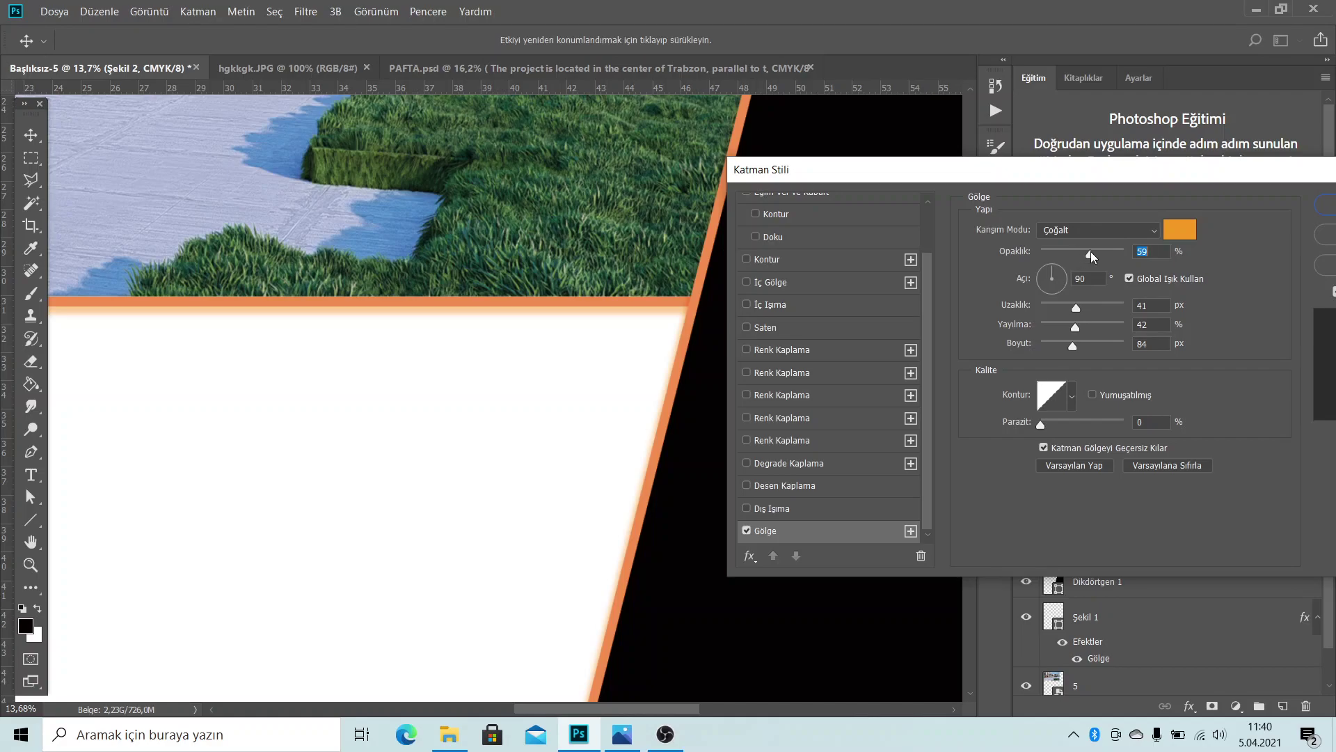
left_click_drag(1076, 307, 1088, 310)
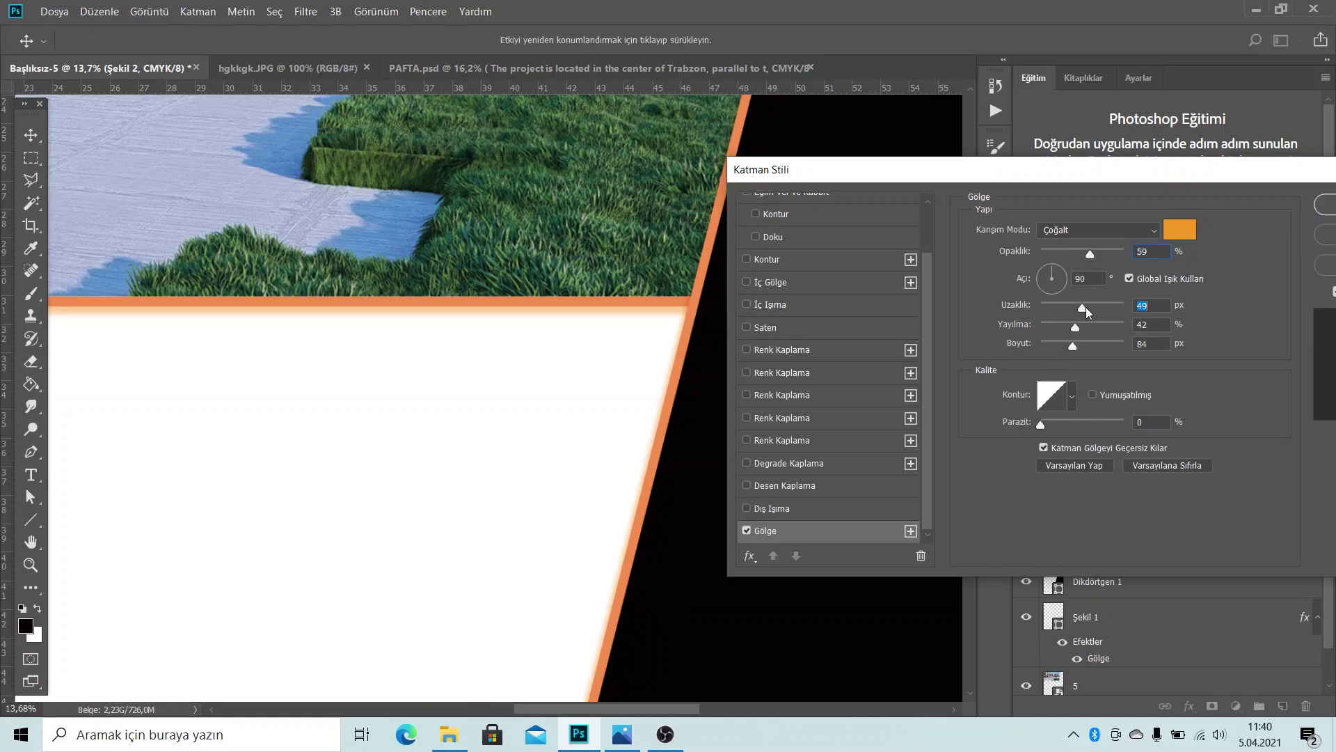
left_click(1056, 286)
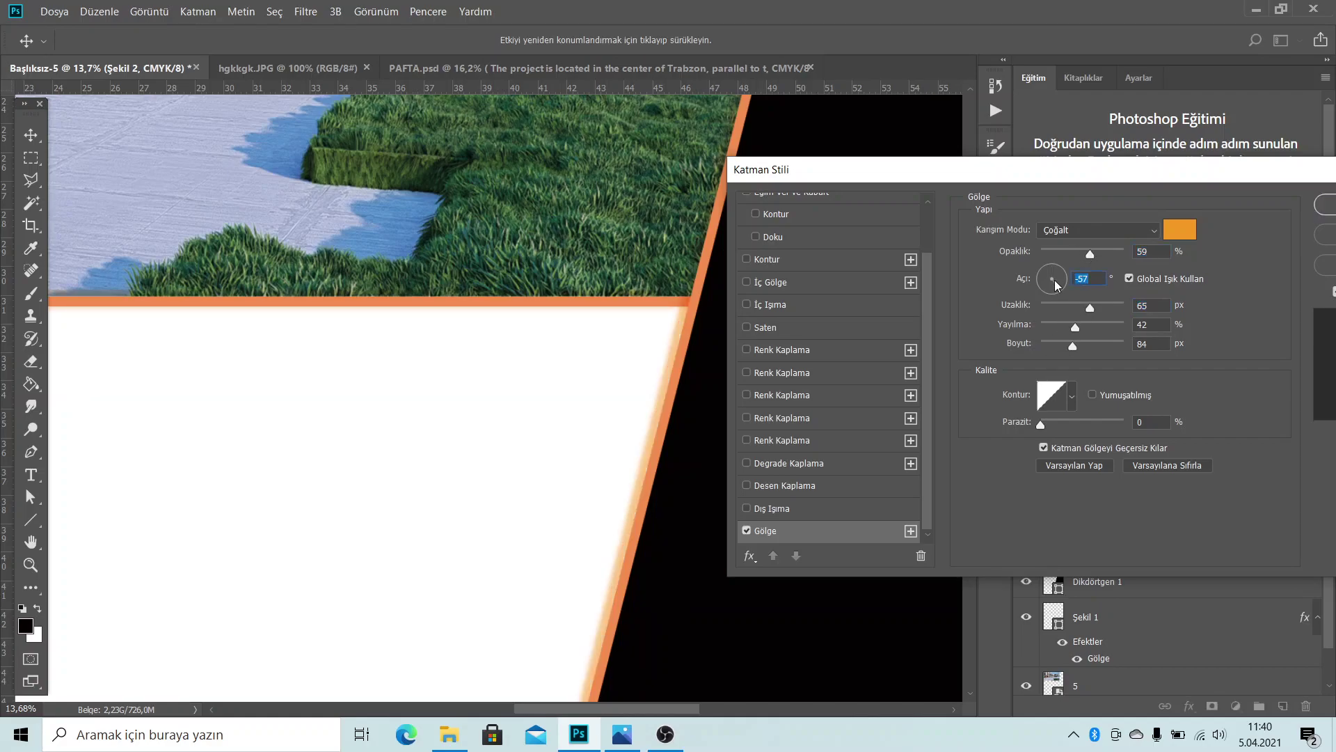
left_click_drag(1053, 281, 1058, 280)
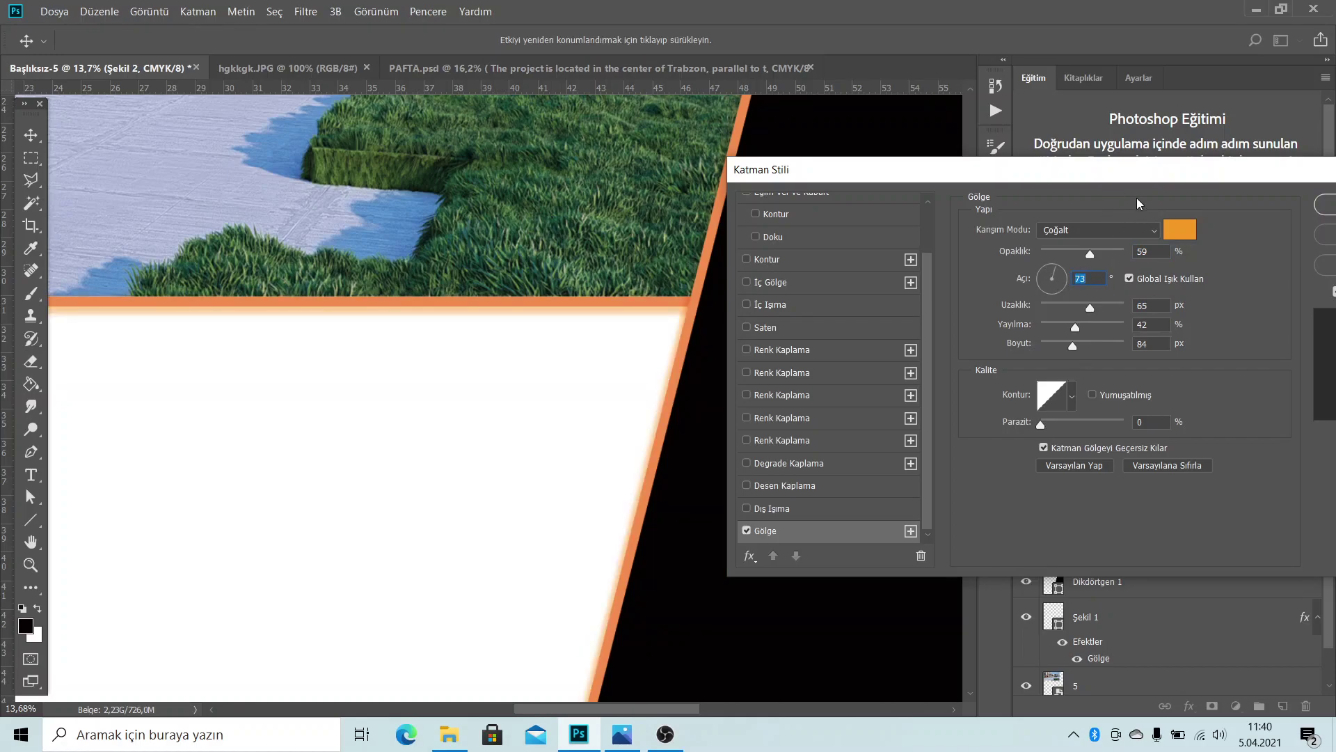
left_click_drag(1075, 349, 1091, 348)
left_click_drag(1098, 179, 1027, 179)
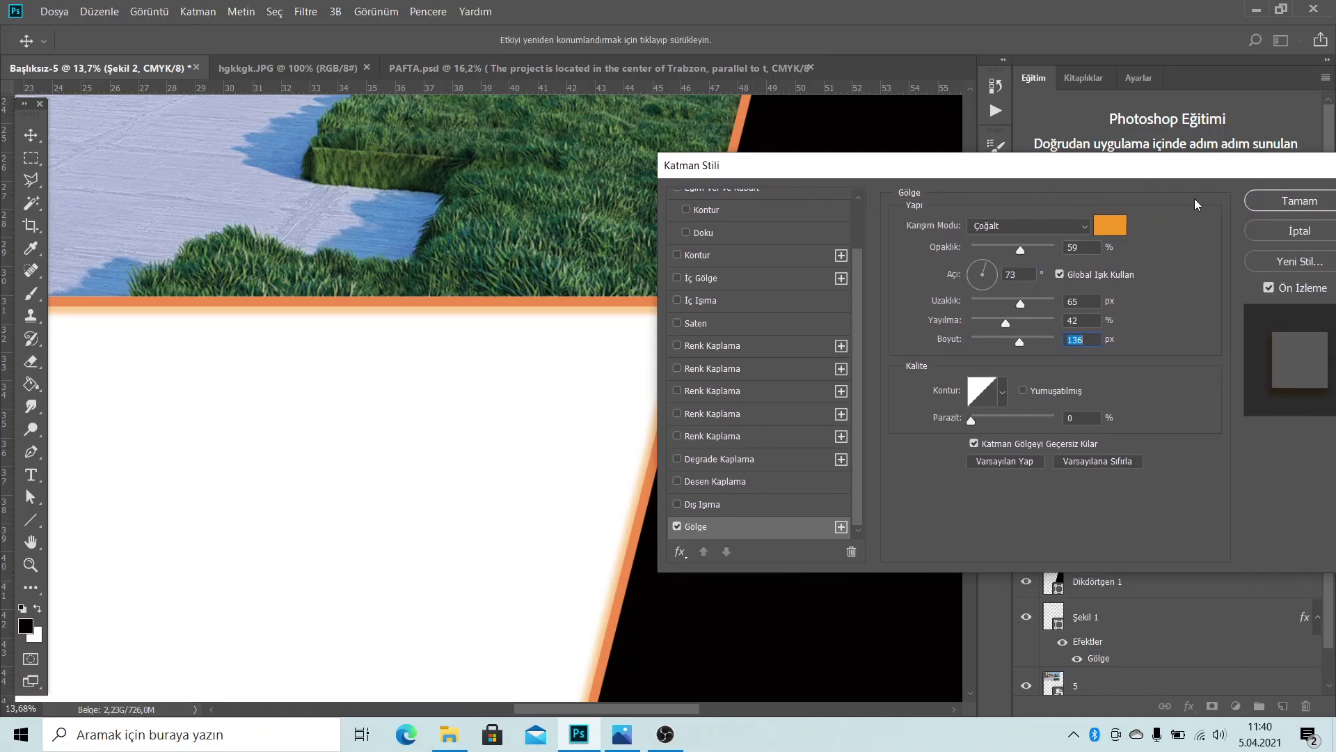
left_click(1261, 206)
scroll(594, 409, "down", 2)
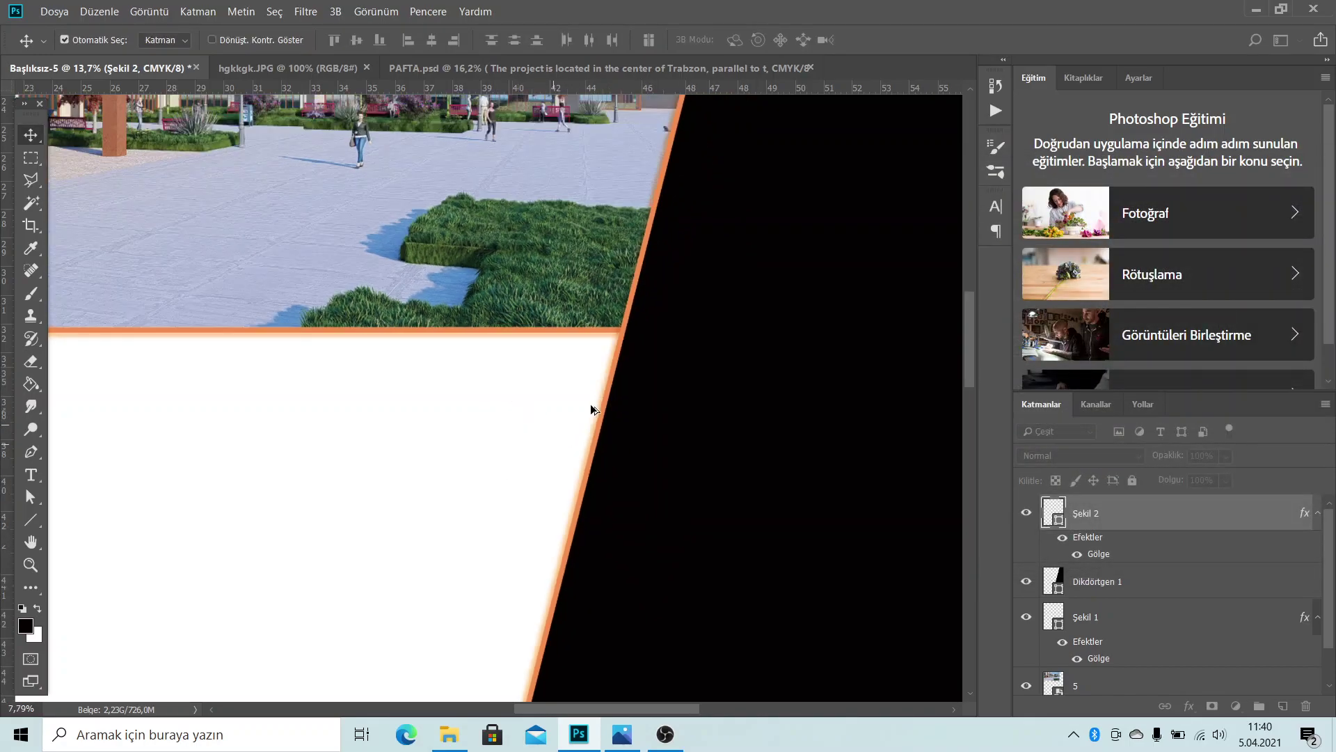
scroll(794, 334, "down", 3)
scroll(684, 362, "down", 3)
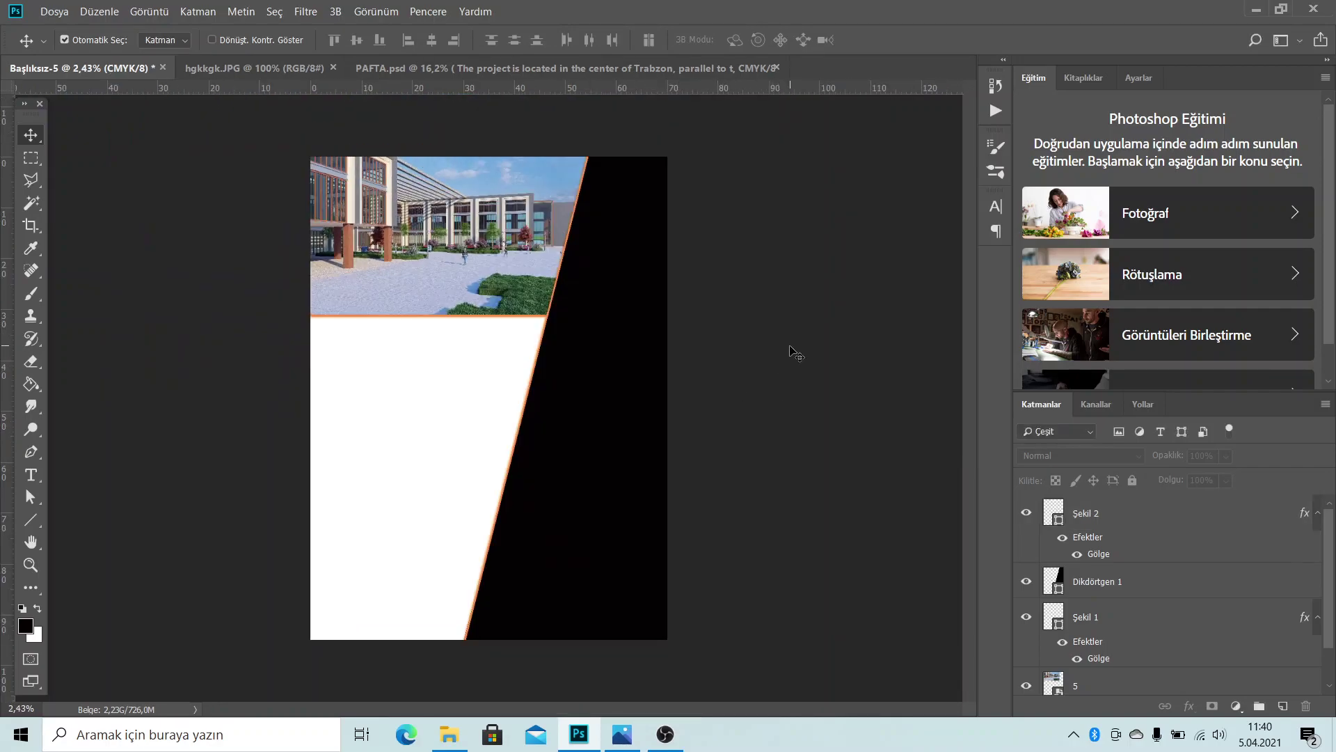
scroll(491, 298, "up", 1)
scroll(519, 319, "down", 1)
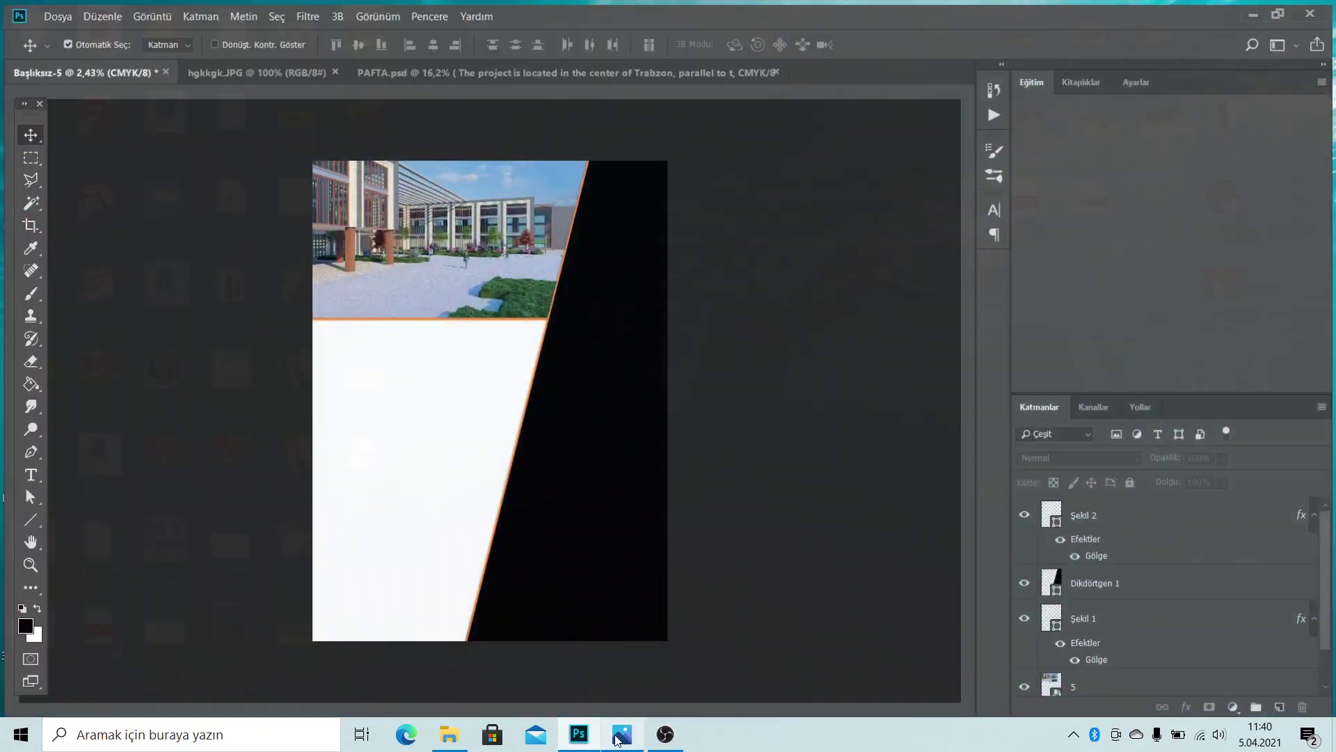
left_click(621, 734)
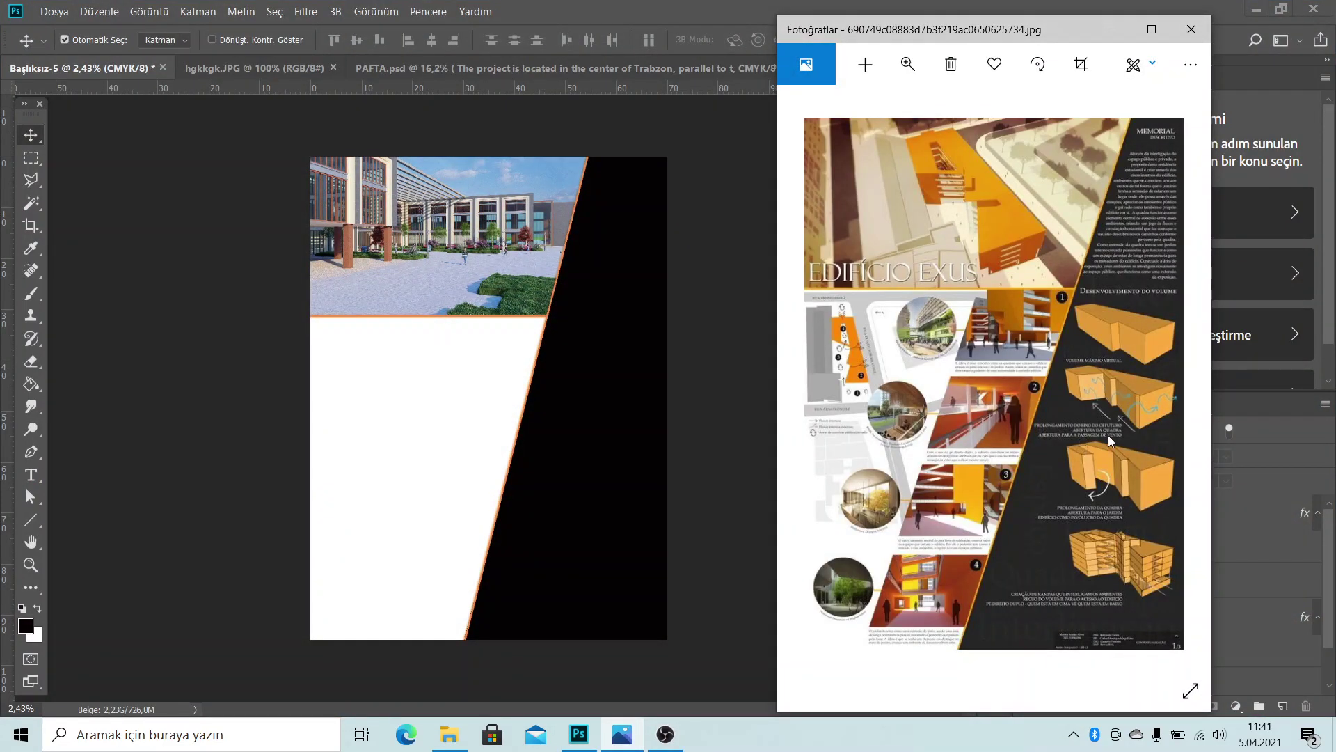
left_click(1126, 27)
Select the green background around the orange mass model in hgkkgk.JPG with the Magic Wand
left_click(244, 68)
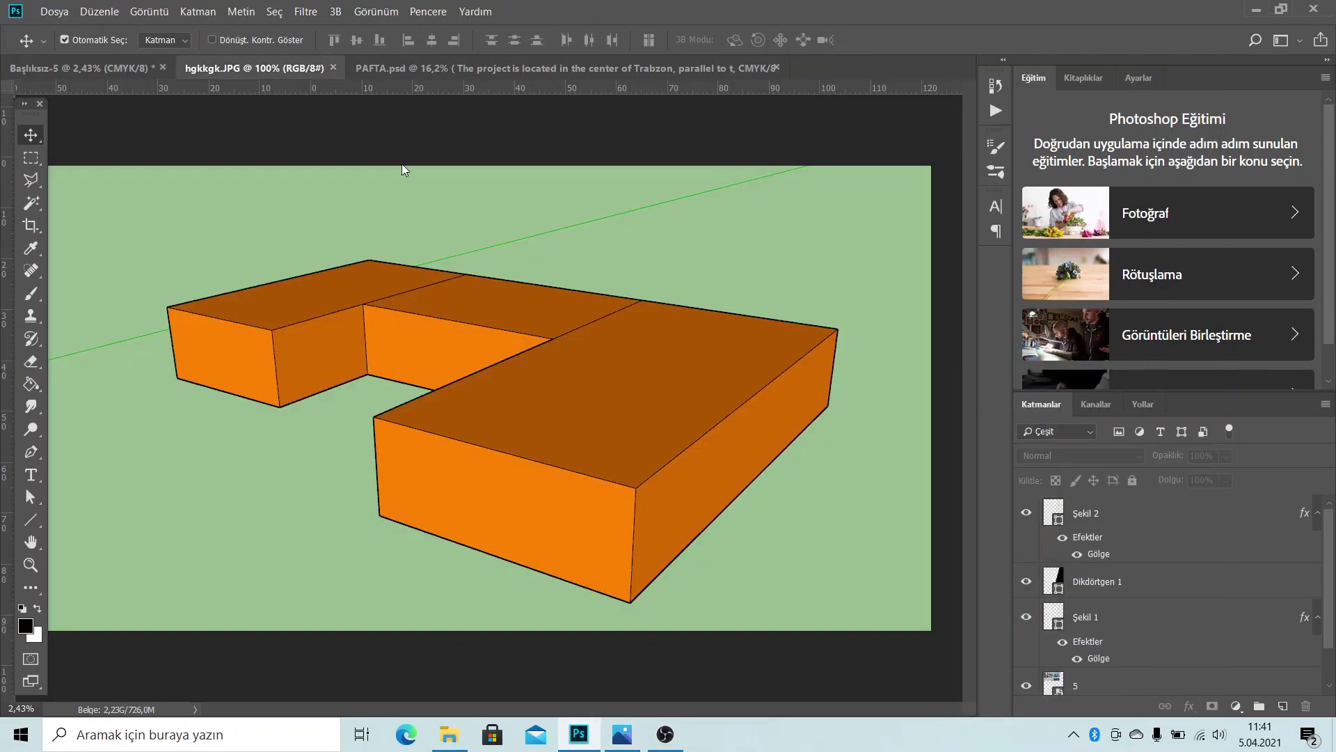
scroll(751, 296, "down", 1)
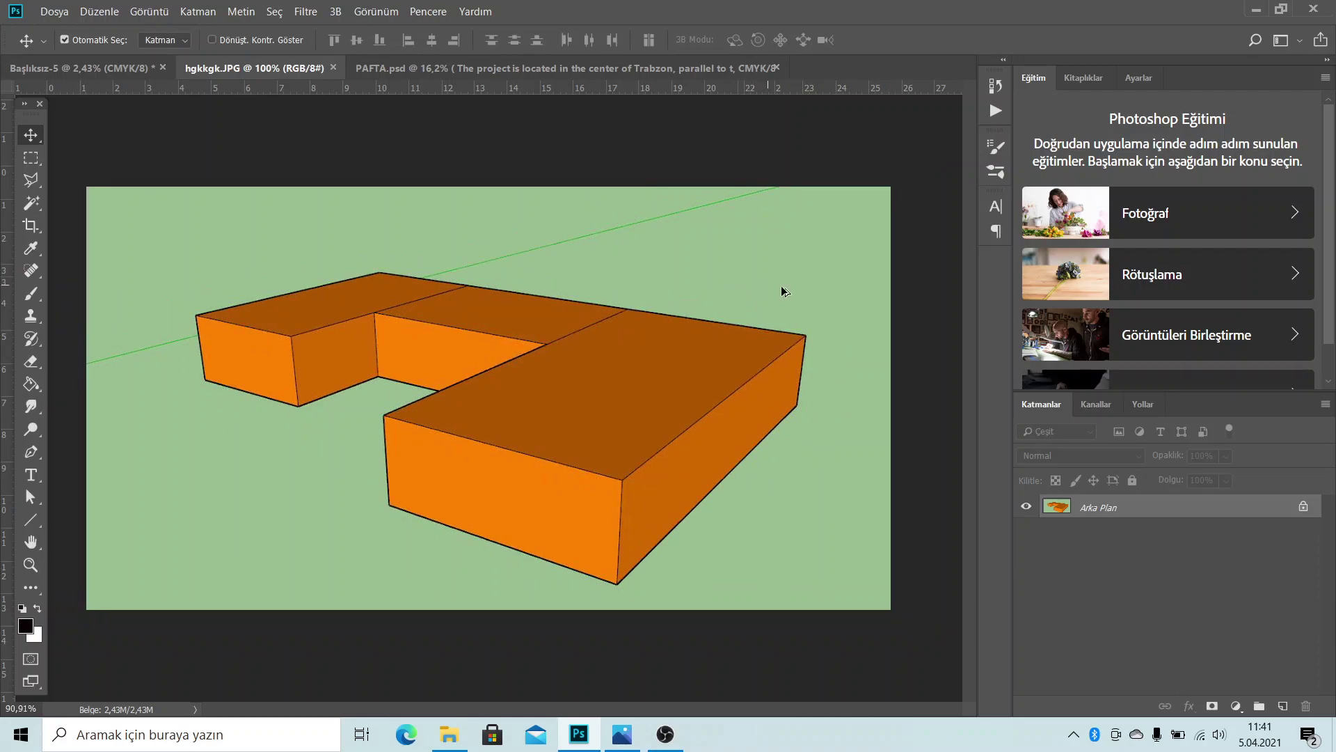
scroll(277, 309, "up", 1)
scroll(444, 289, "down", 1)
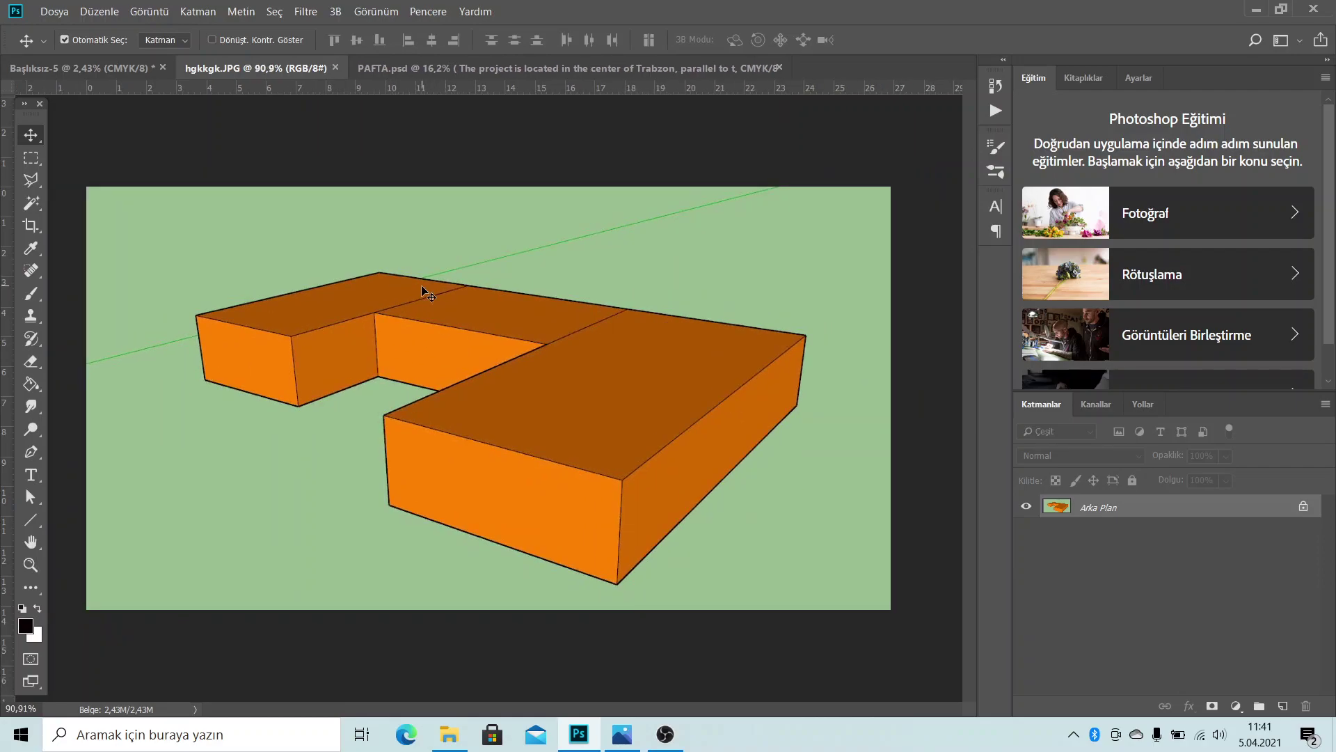
key("ctrl+a")
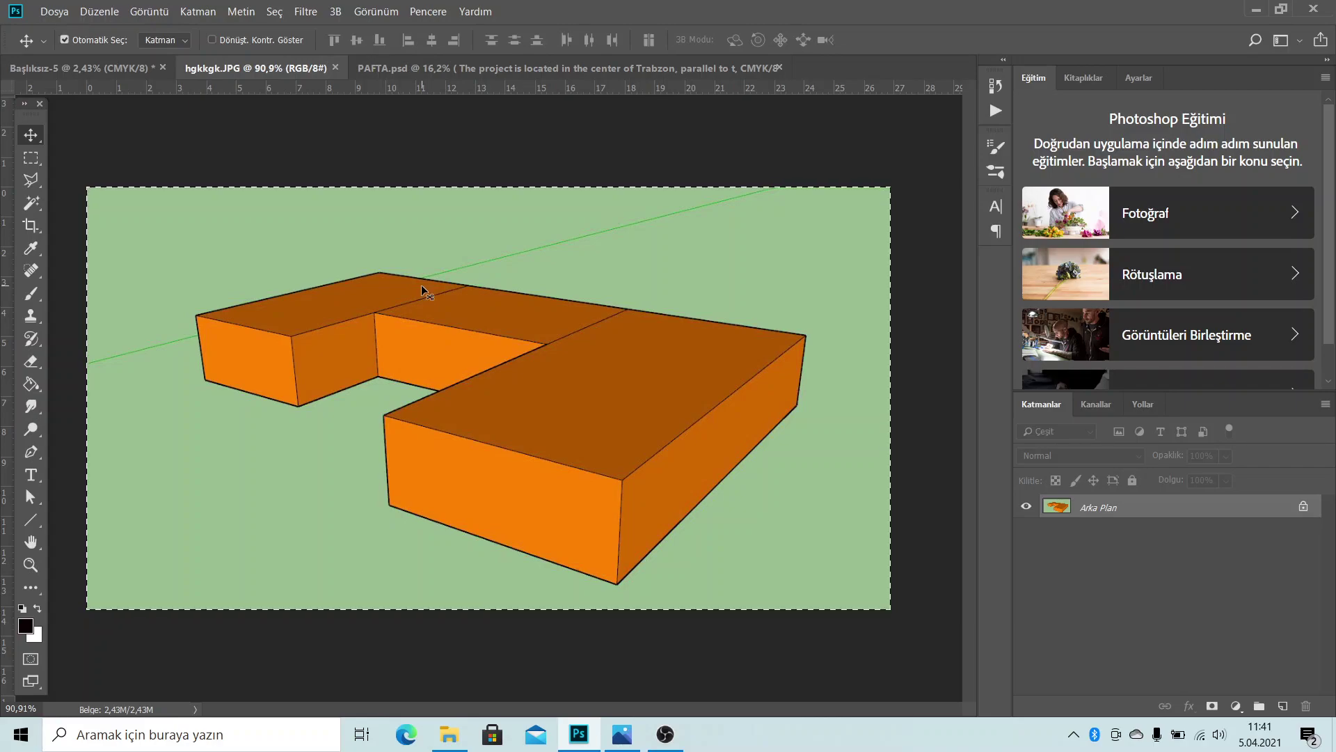
left_click(38, 200)
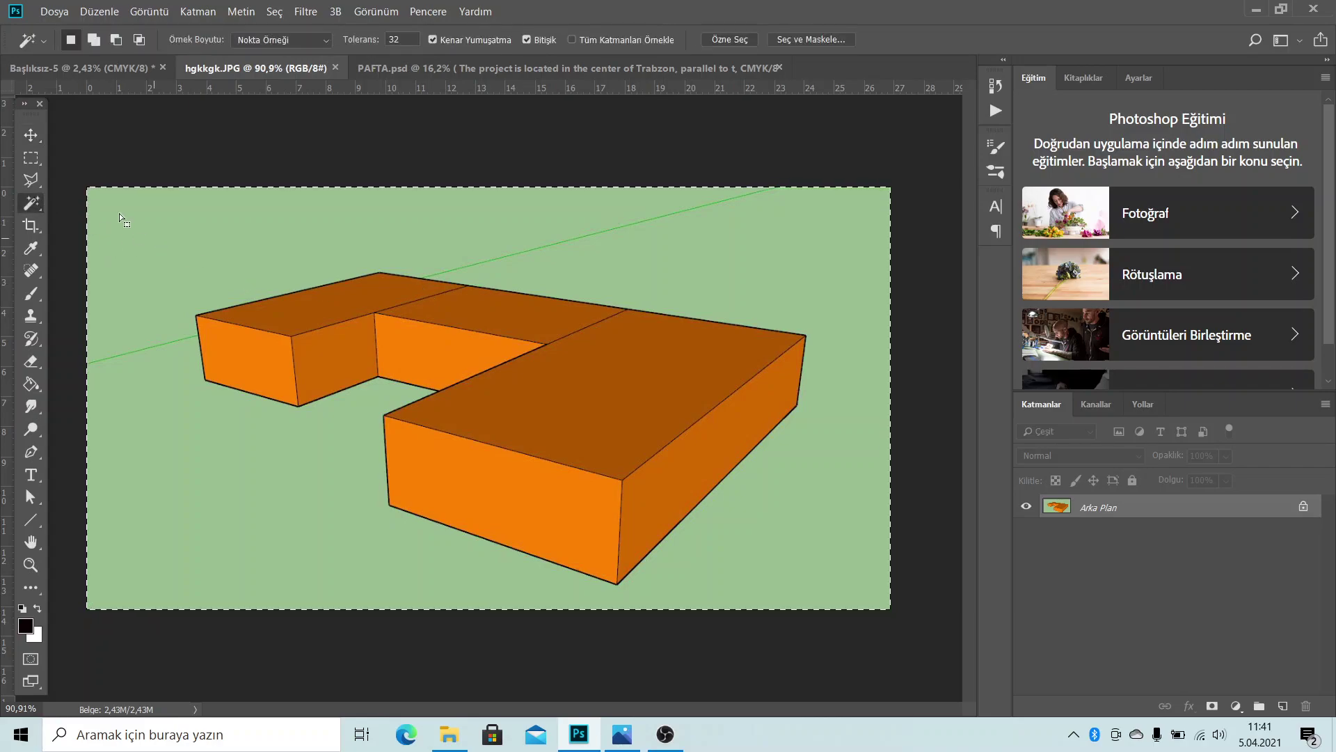
right_click(31, 205)
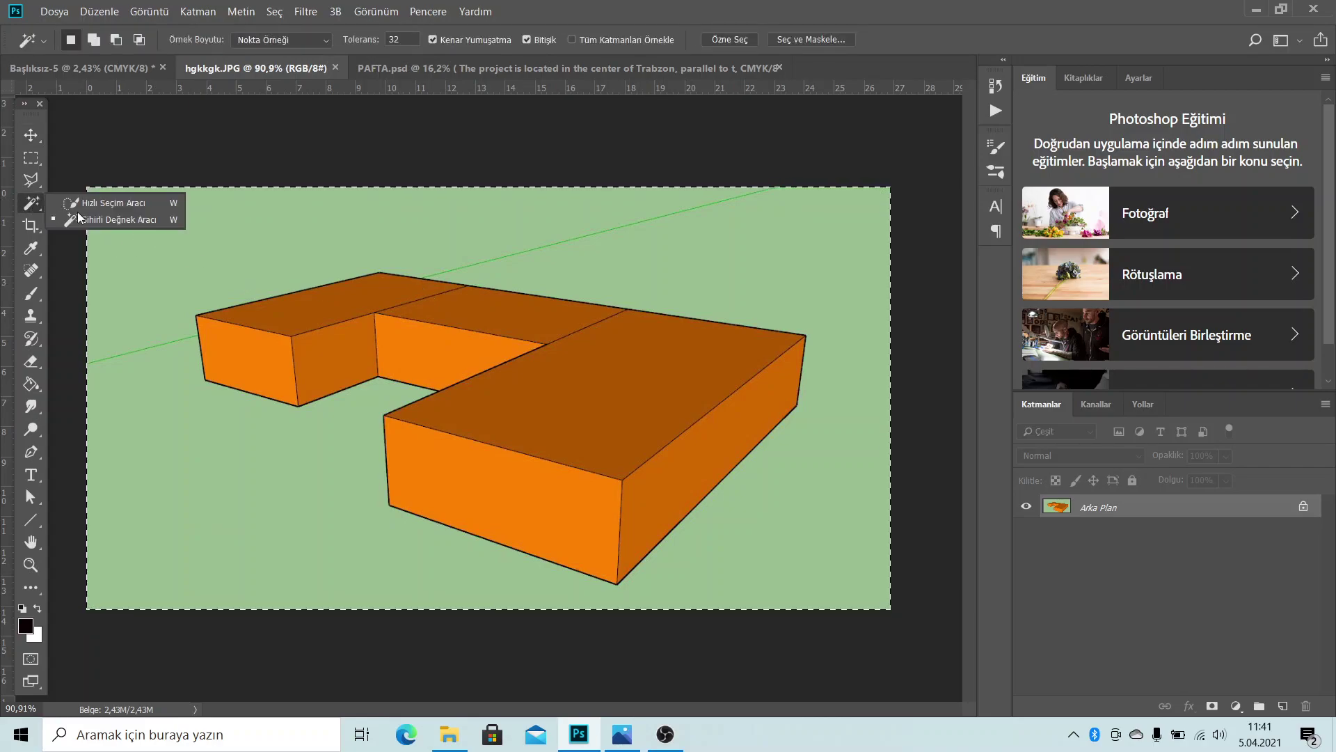
left_click(127, 220)
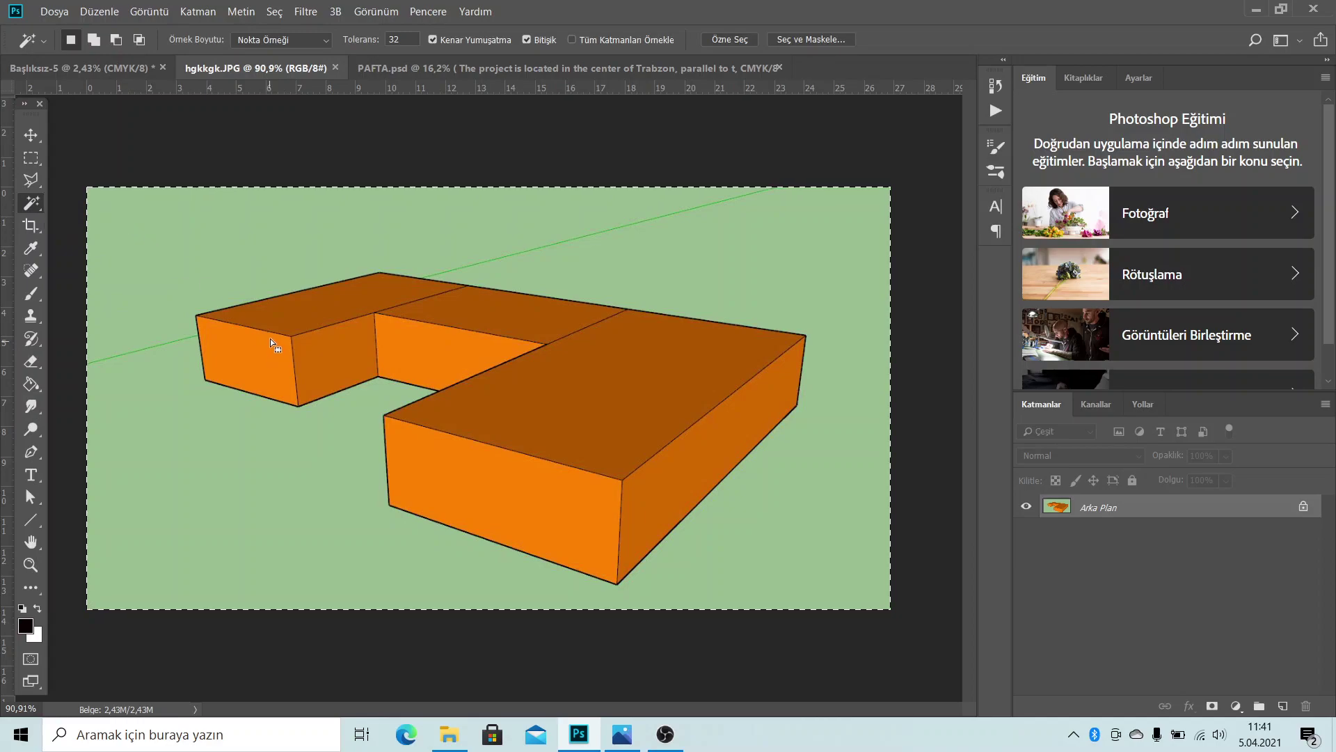
left_click(230, 227)
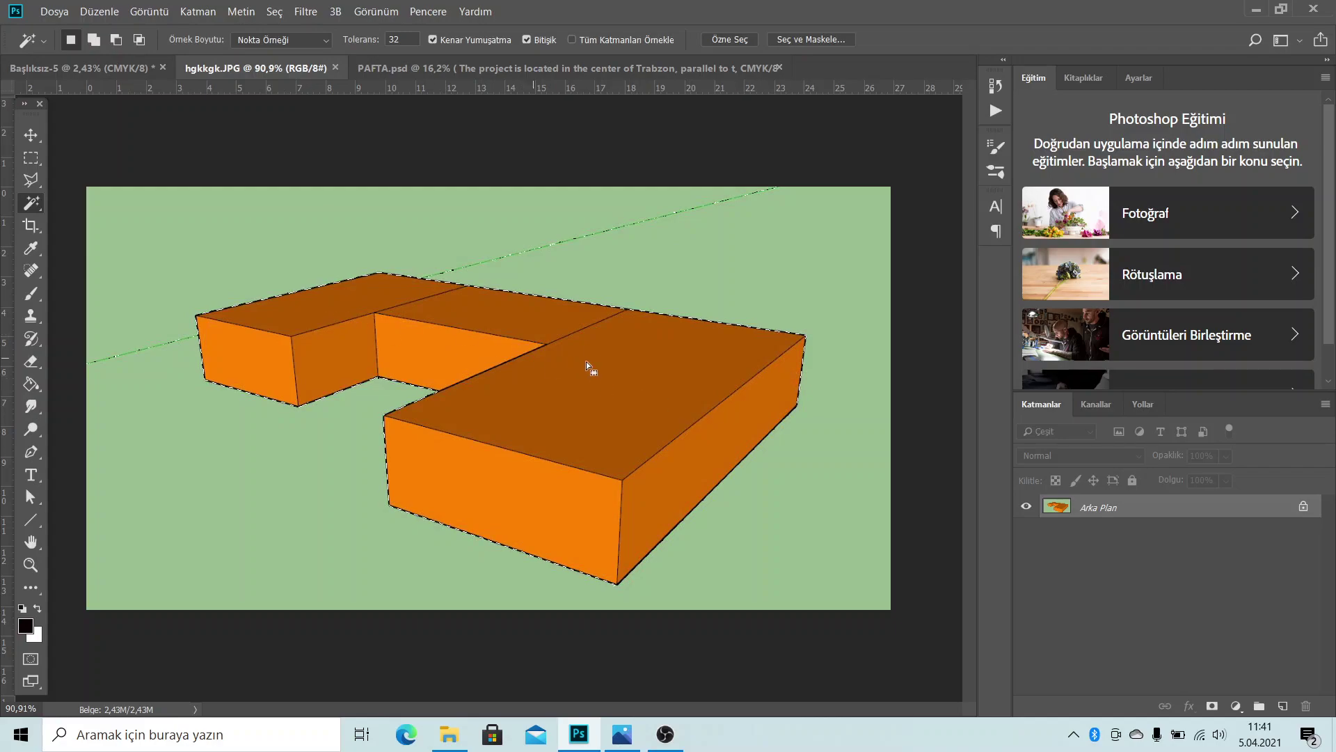
Paste the orange model into Başlıksız-5 and start Free Transform on it
left_click(136, 68)
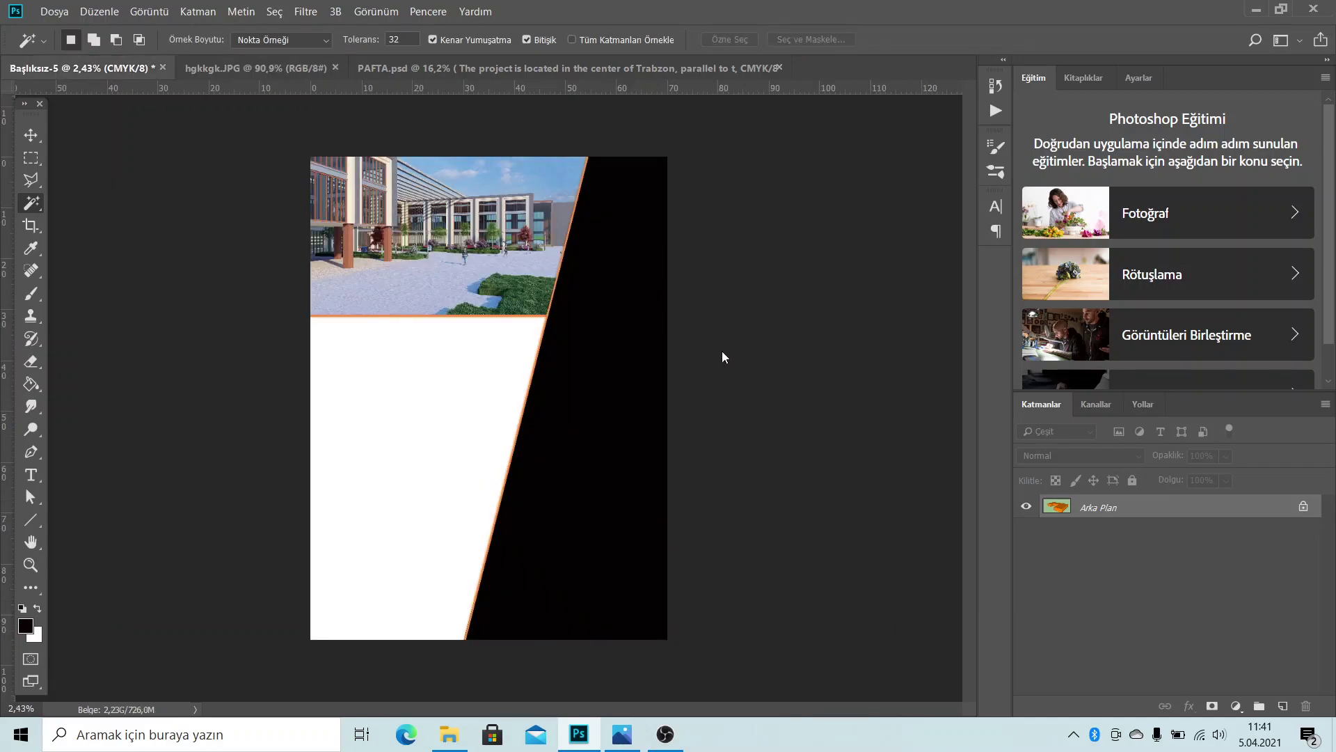
key("ctrl+v")
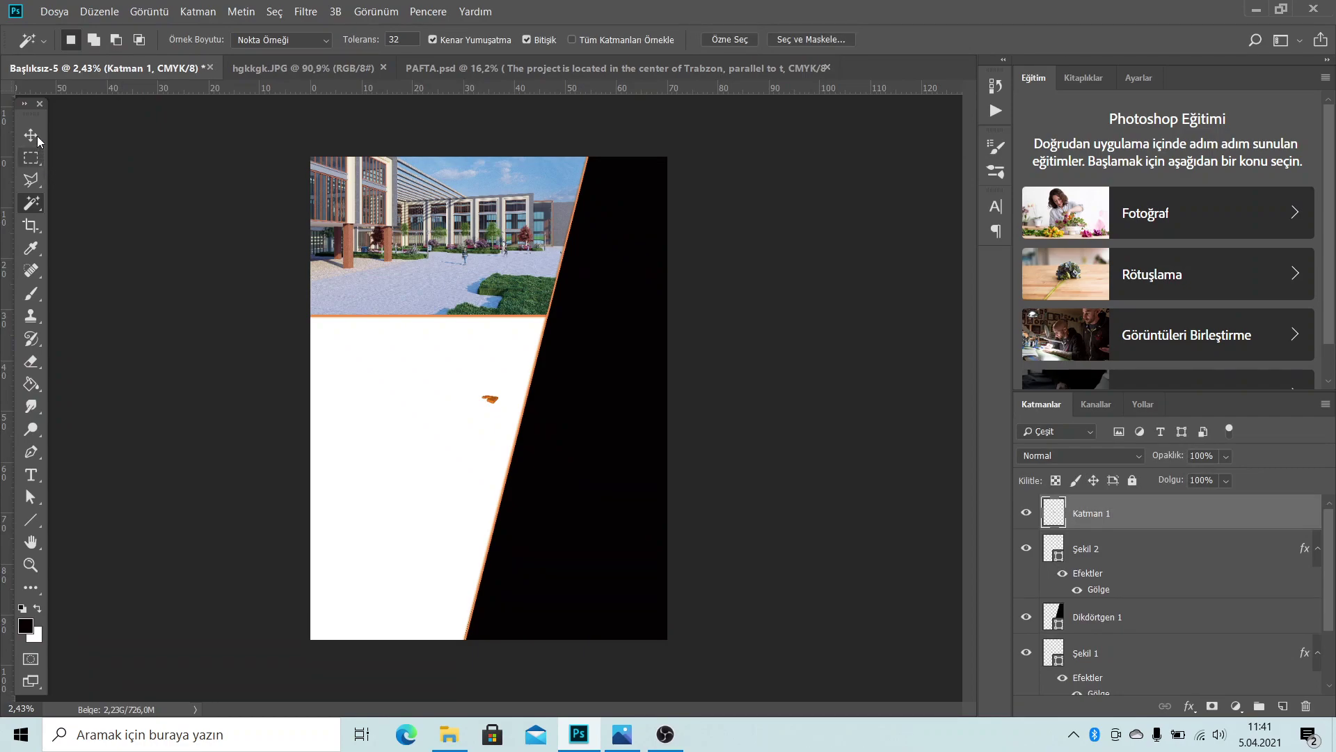
left_click(31, 135)
key("ctrl+t")
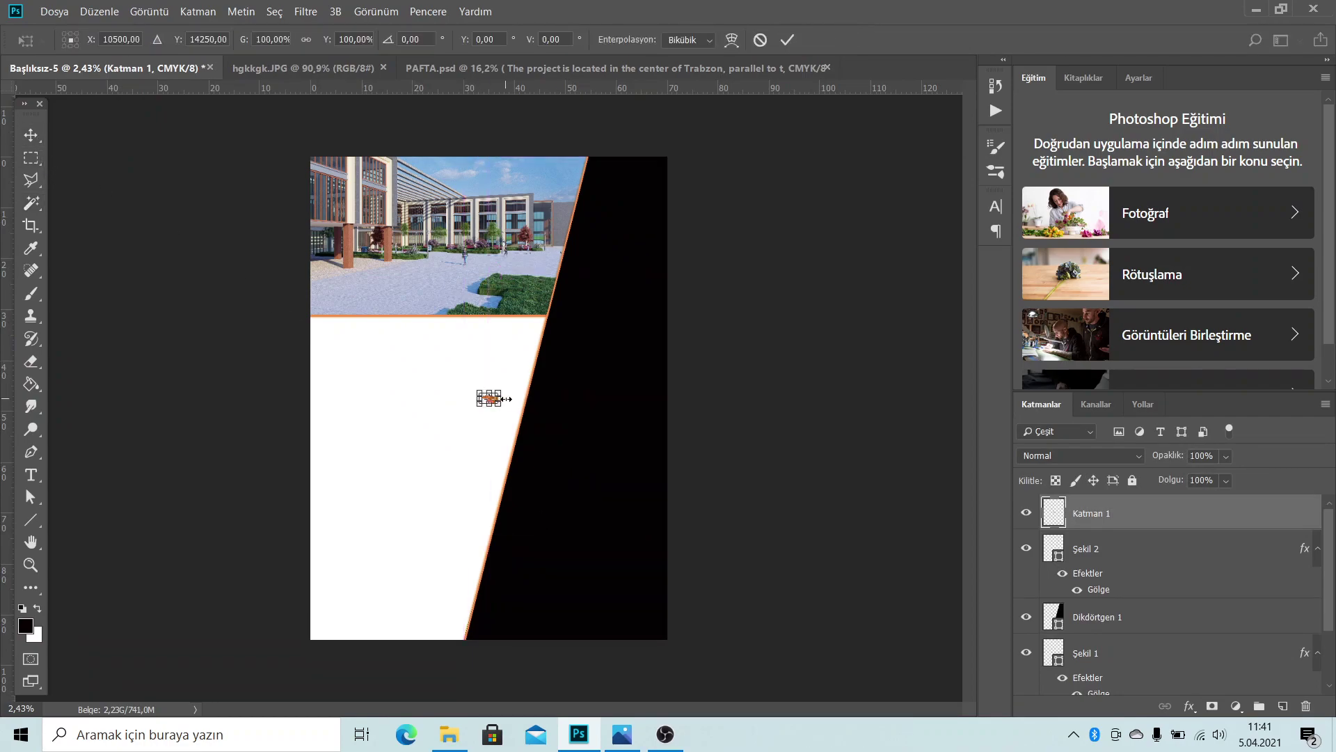
Enlarge the orange model onto the black panel, then rescale it to about 88%
left_click_drag(501, 390, 612, 306)
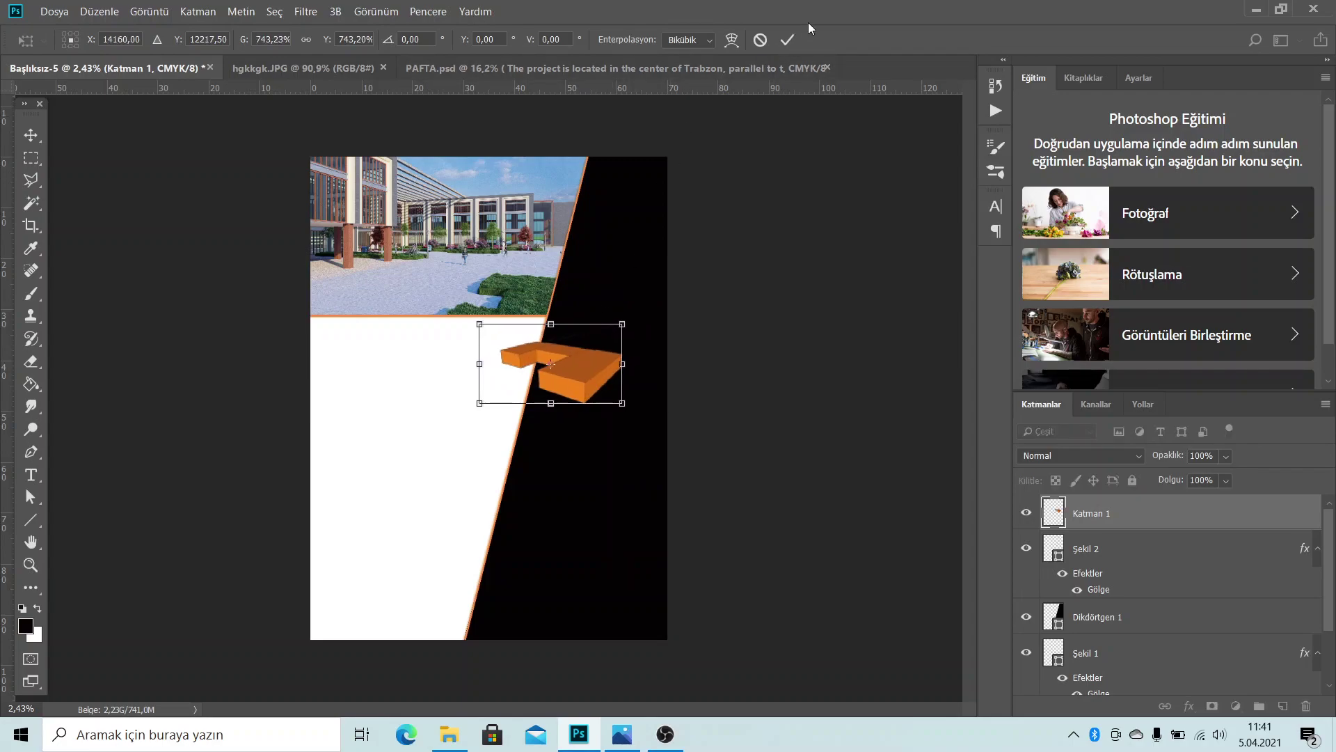
left_click_drag(593, 380, 631, 388)
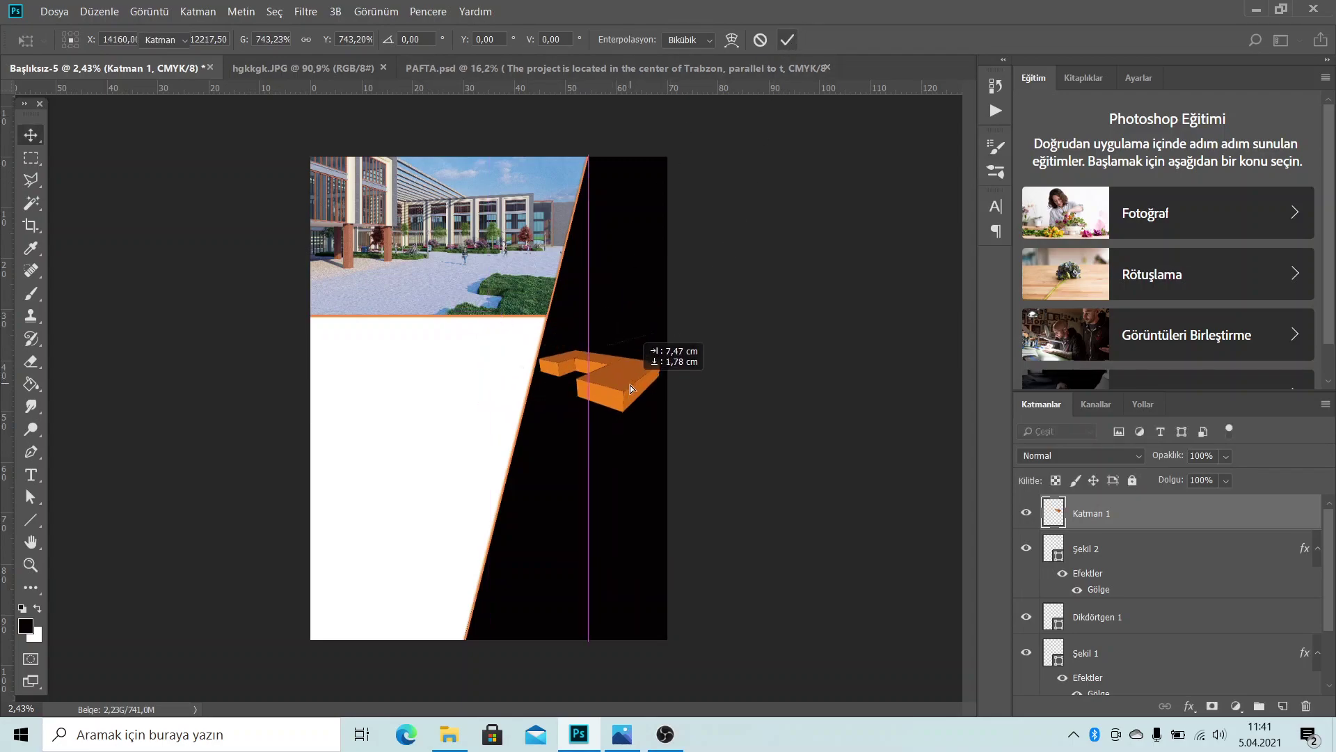
key("Return")
key("ctrl+t")
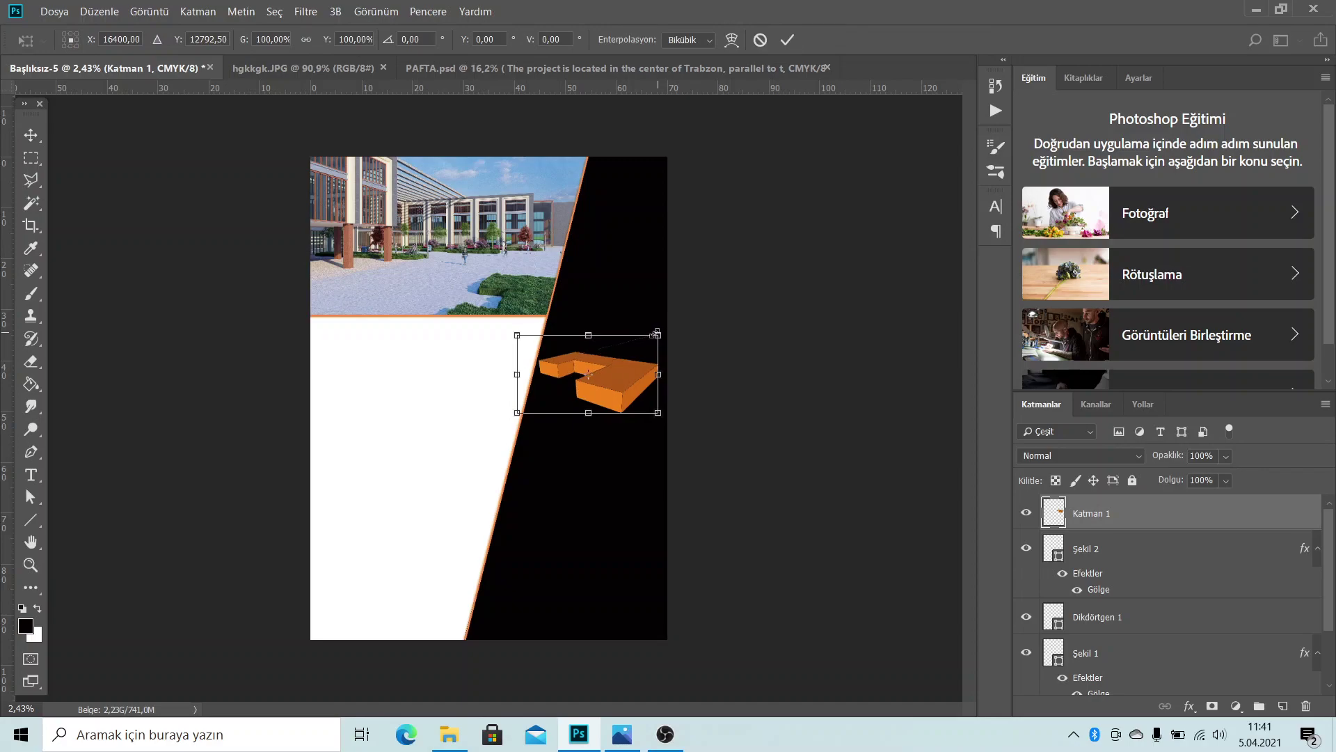
left_click_drag(656, 334, 641, 344)
left_click(787, 40)
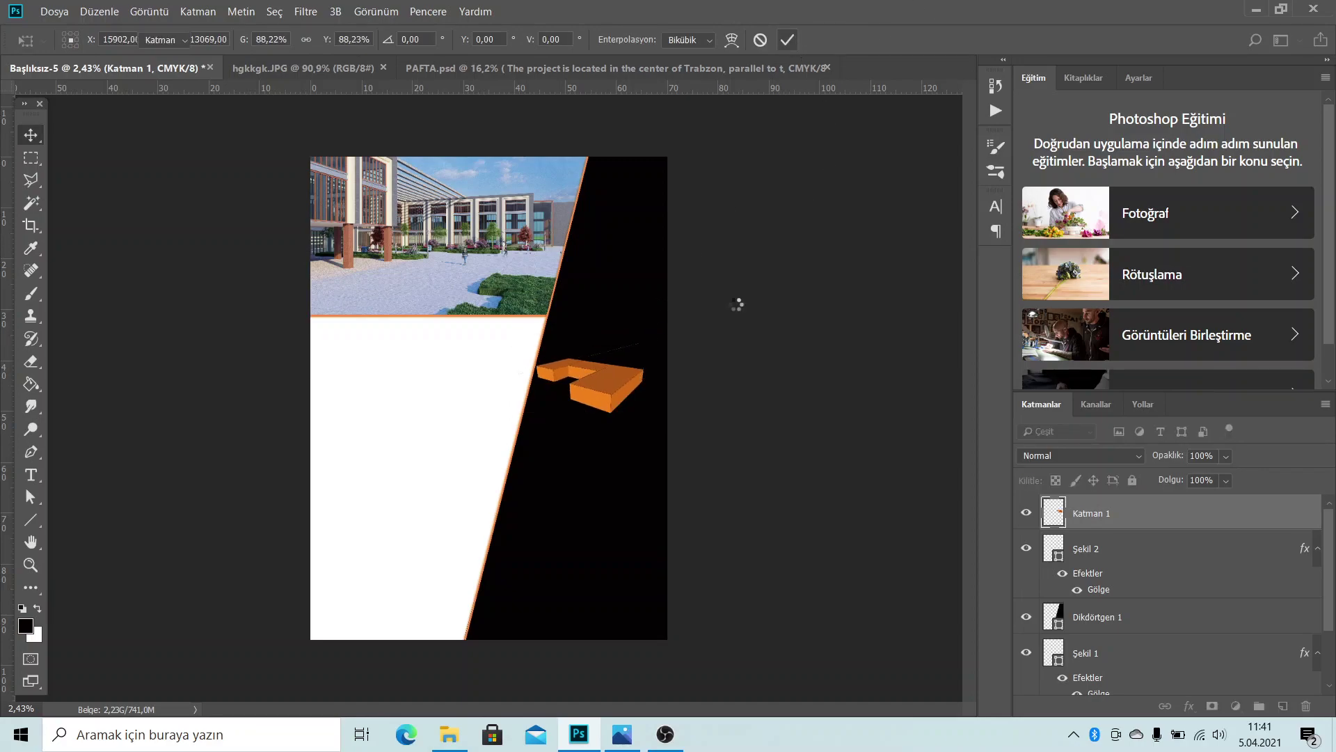
Nudge the model into place on the black panel, checking against the reference board
scroll(668, 482, "up", 3)
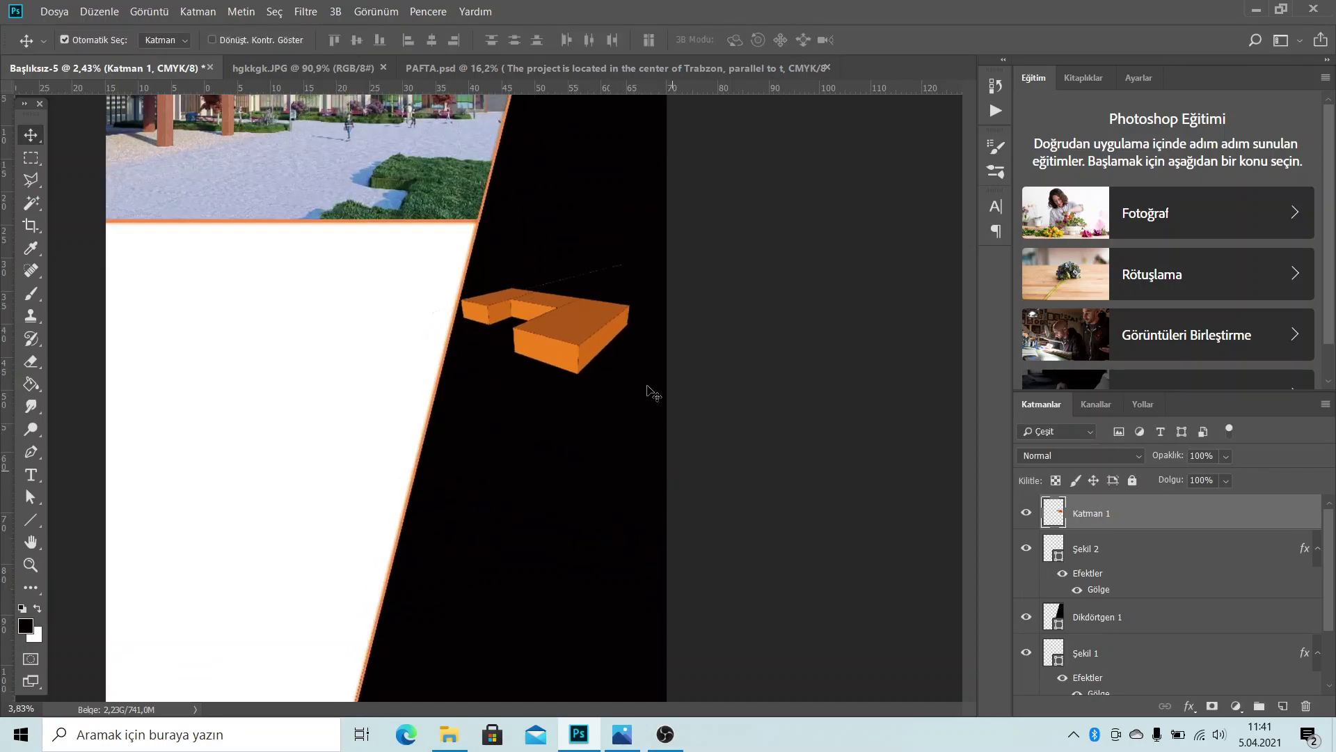
left_click_drag(595, 317, 611, 320)
left_click(621, 736)
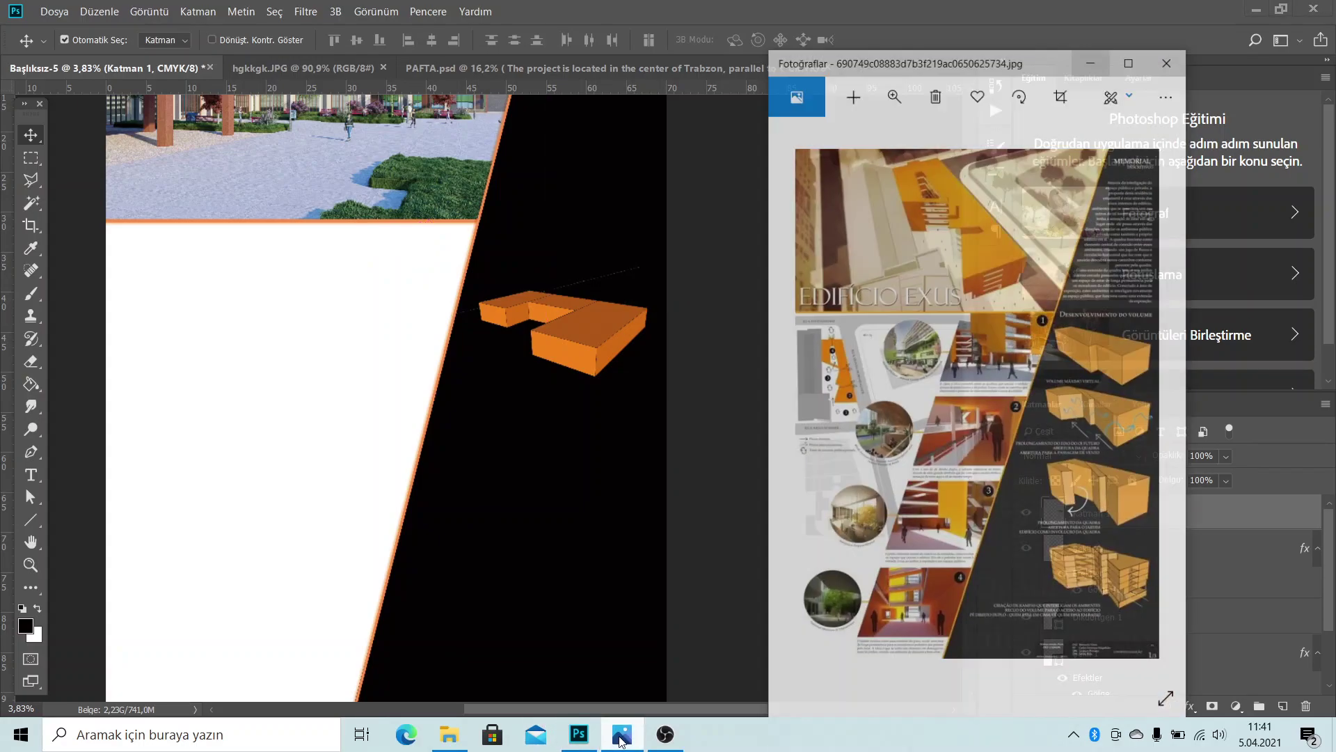
left_click(621, 736)
scroll(691, 367, "down", 2)
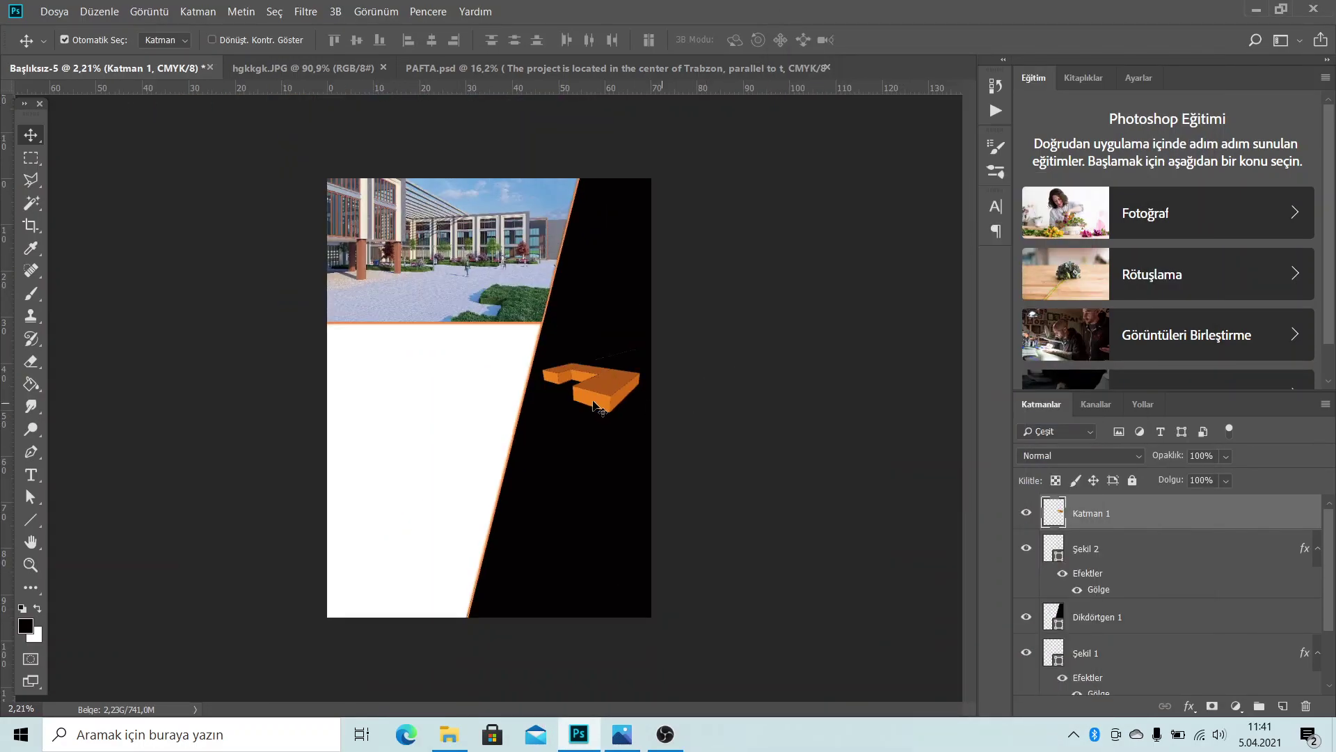
left_click(630, 390)
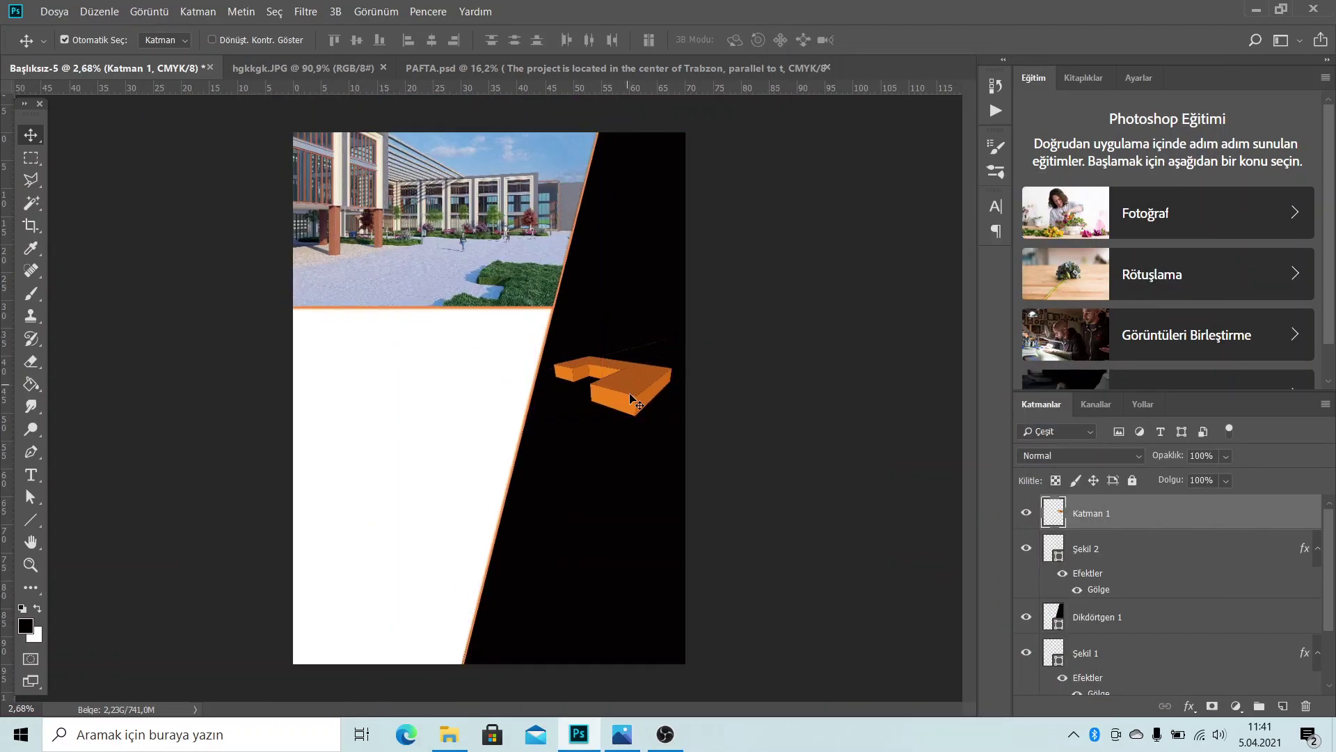
Alt-drag copies of the orange model down the black panel and even their spacing into four
left_click_drag(635, 392, 638, 553)
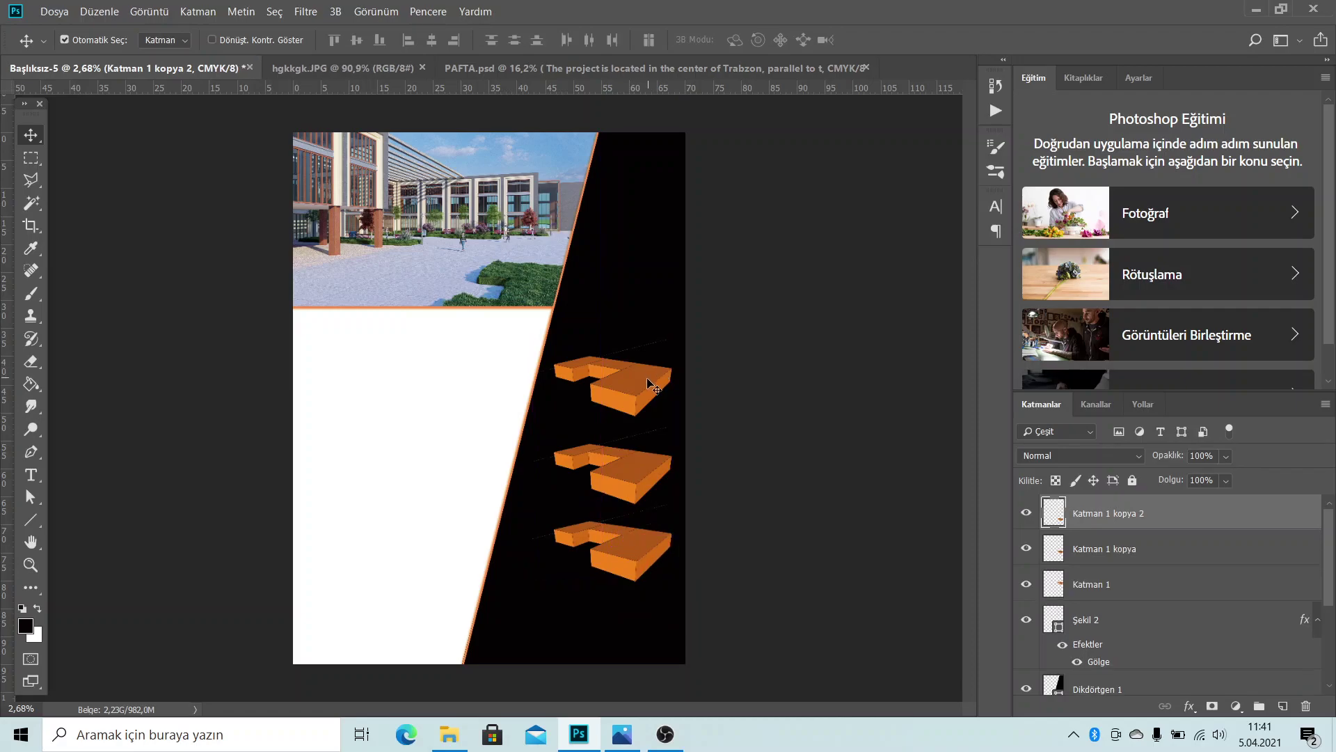
left_click_drag(652, 379, 653, 356)
left_click_drag(636, 465, 636, 441)
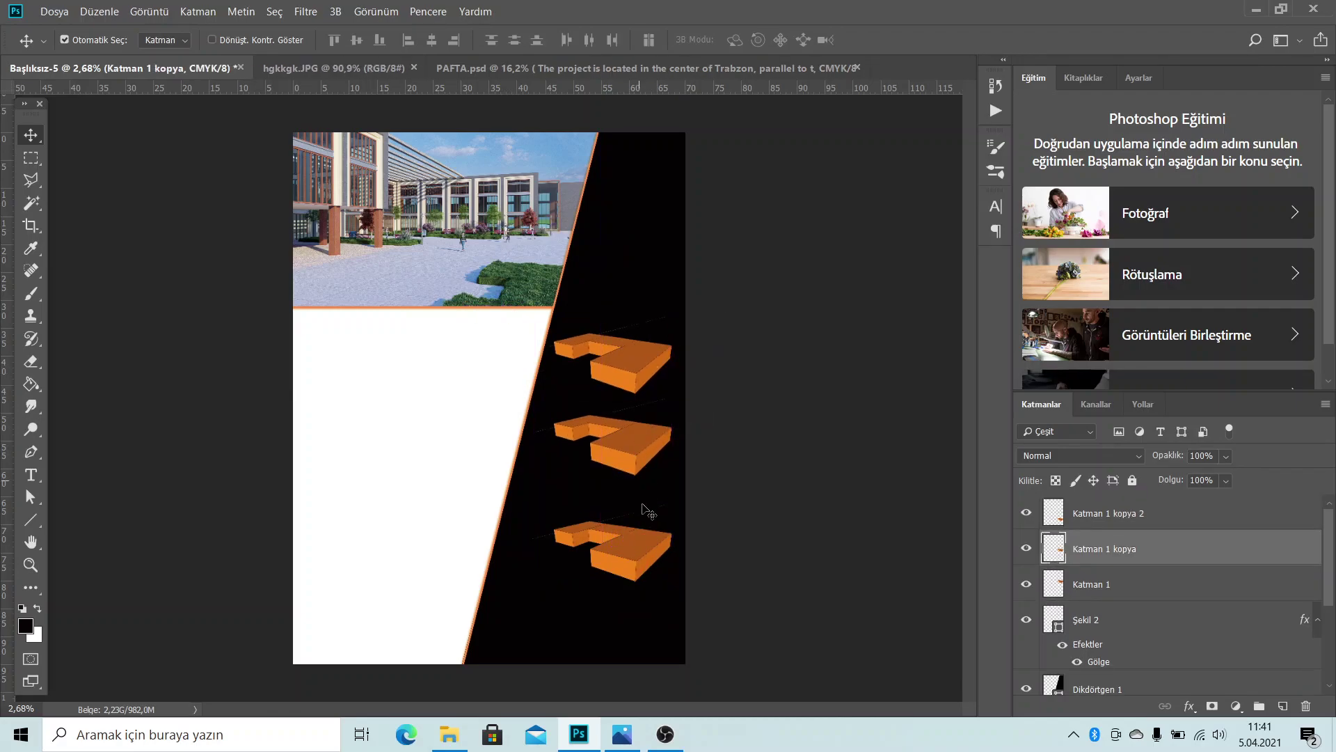
mouse_move(635, 545)
left_mouse_down()
mouse_move(634, 529)
mouse_move(639, 586)
left_mouse_up()
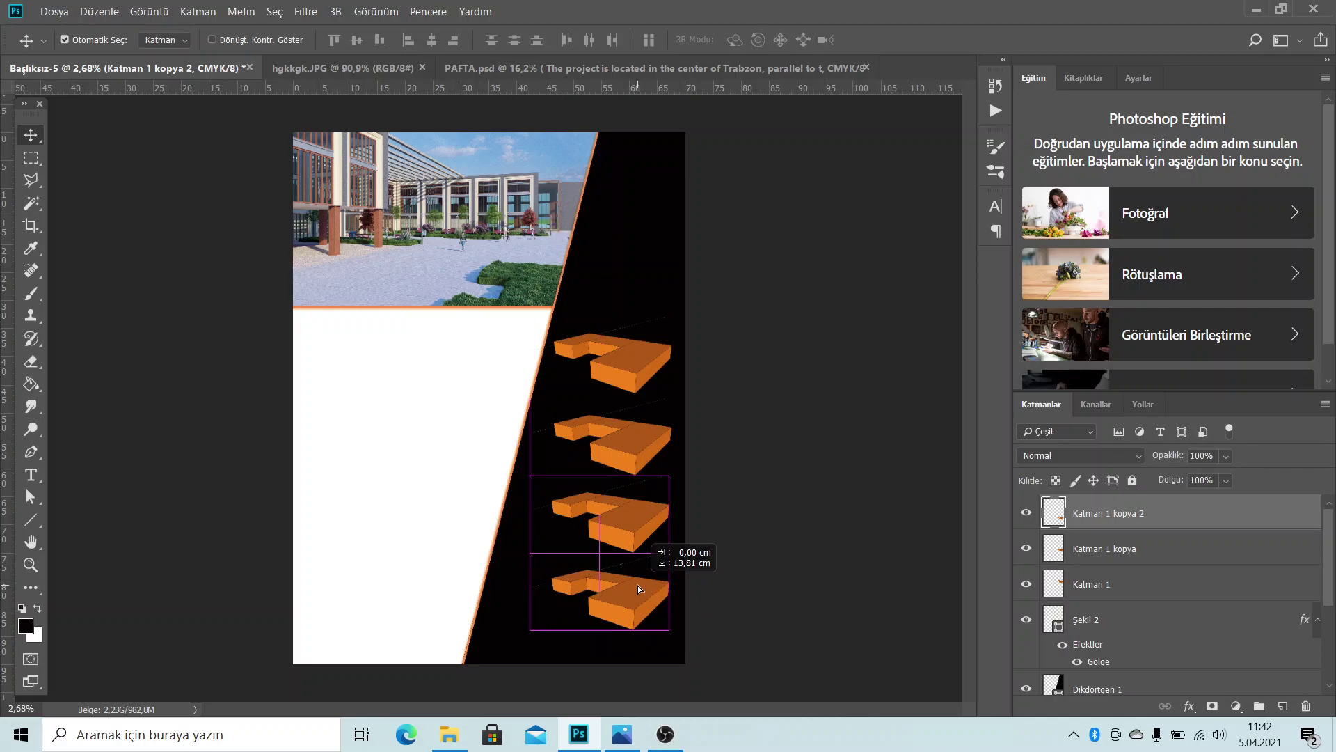
left_click_drag(637, 586, 638, 590)
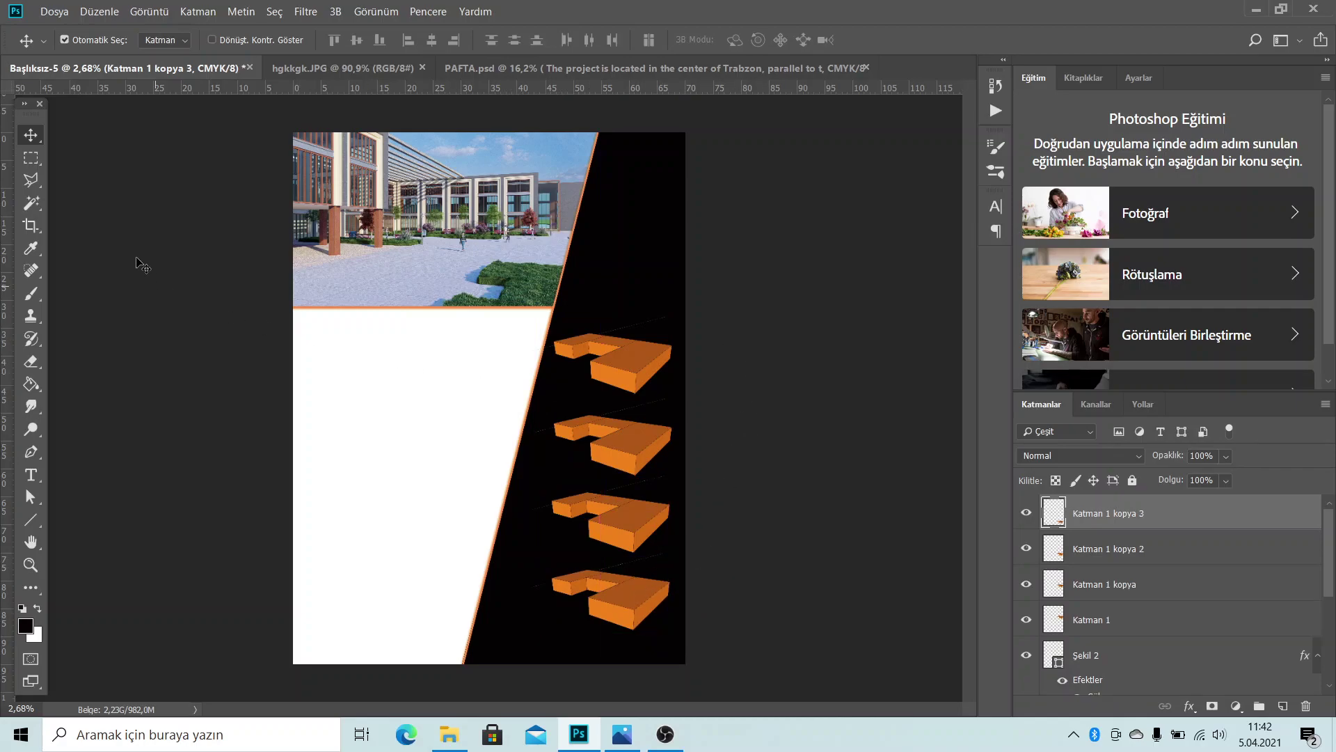
scroll(716, 426, "down", 2, "alt")
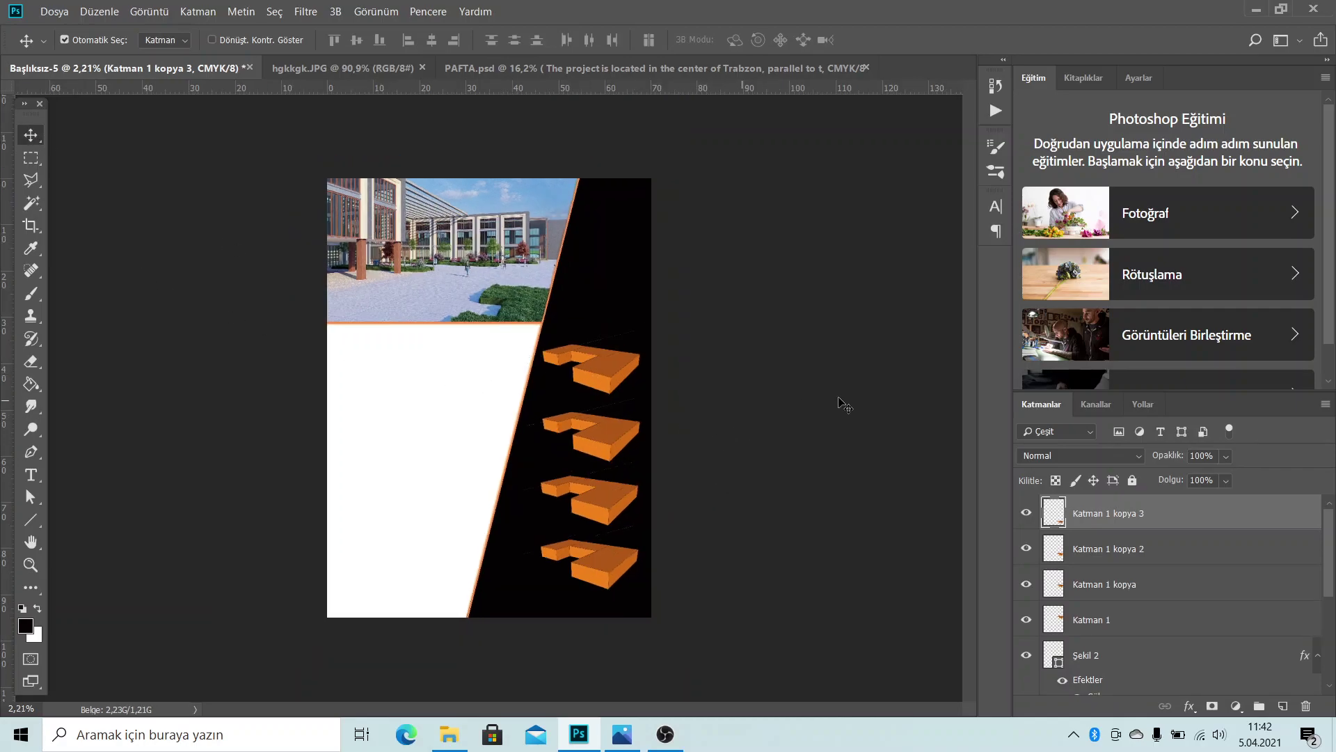
scroll(439, 313, "up", 2)
Add a new layer and start a MİMARİ DİZAYN text line on the render's lower left
left_click(622, 733)
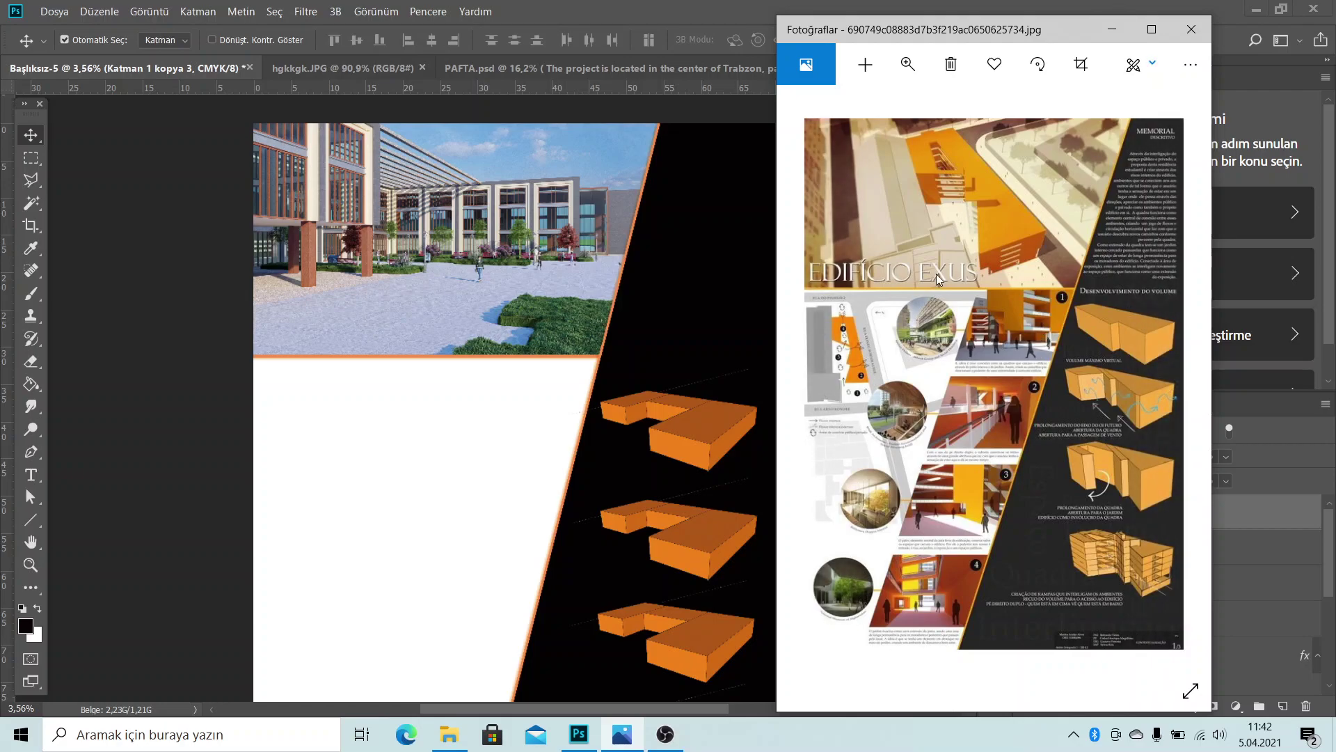
left_click(1112, 38)
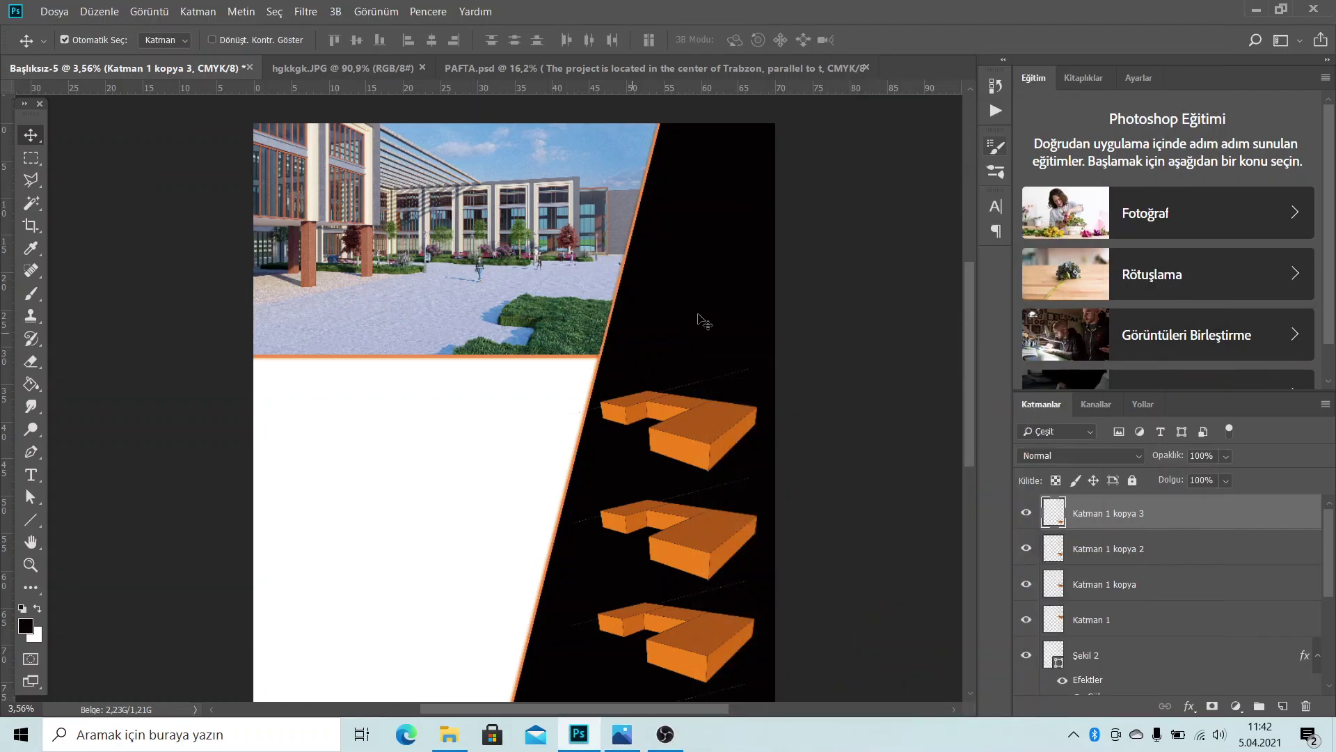
scroll(695, 319, "down", 2)
scroll(547, 432, "up", 3)
scroll(547, 431, "up", 2)
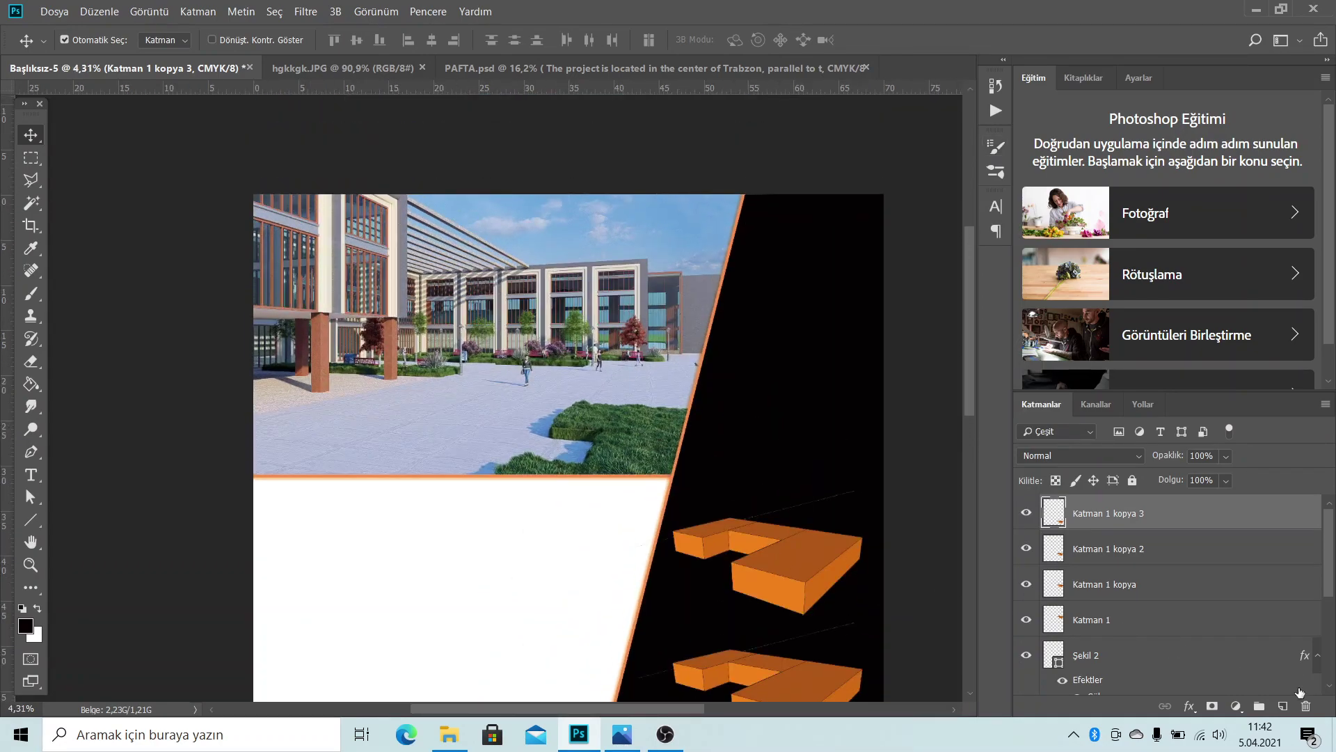
left_click(1282, 706)
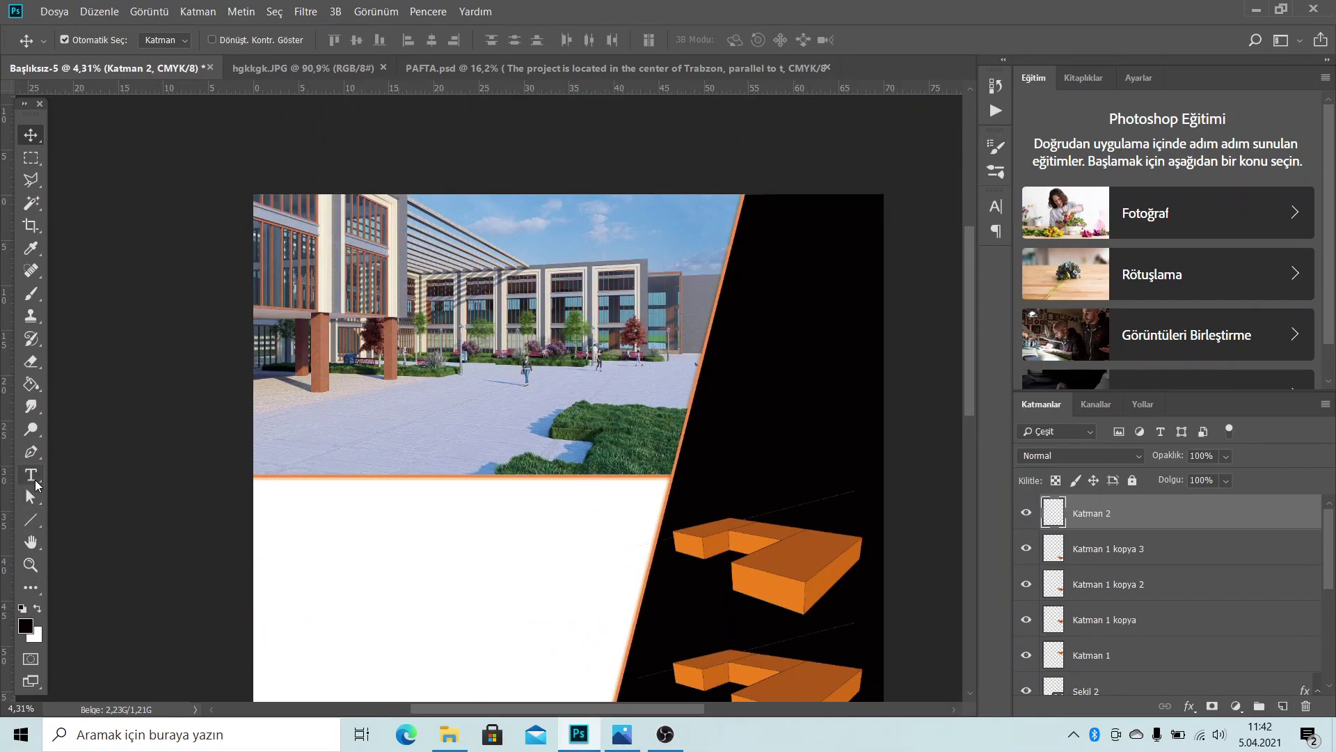
left_click(31, 476)
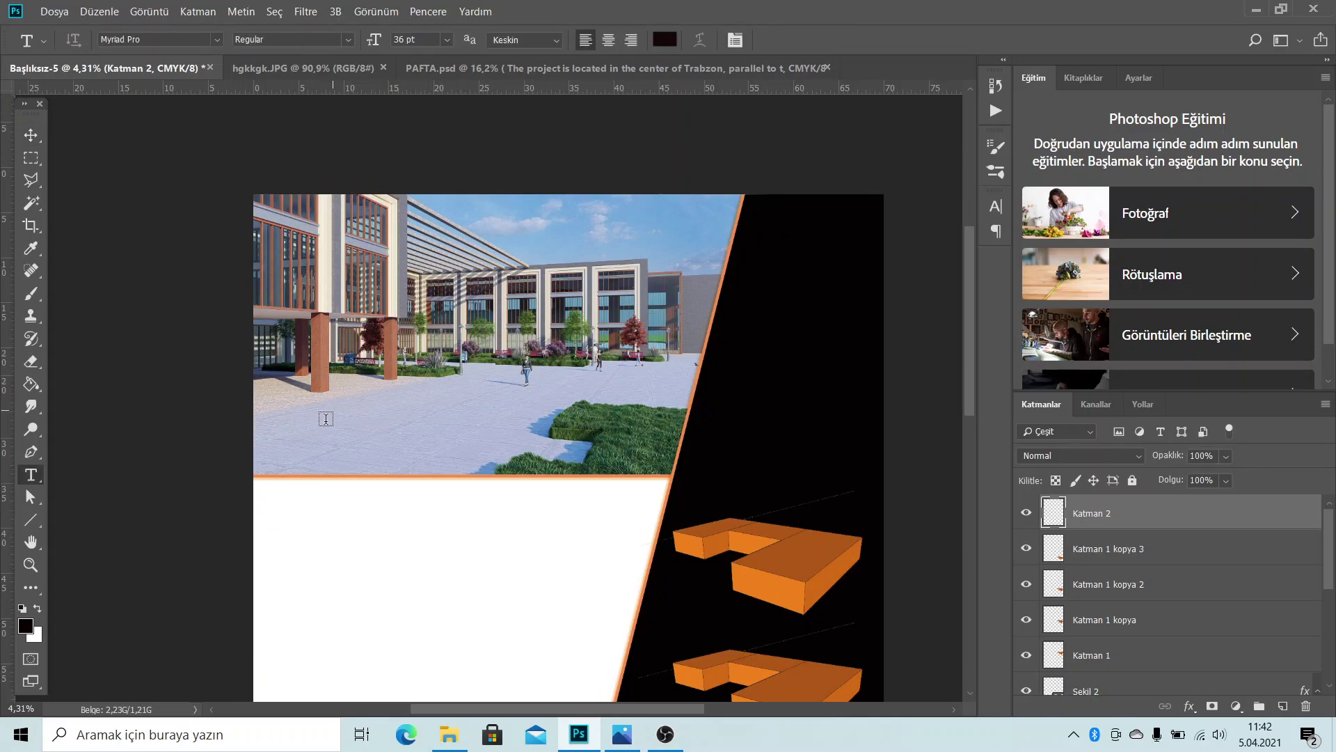
left_click(297, 440)
type("MİMARİ DİZAYN")
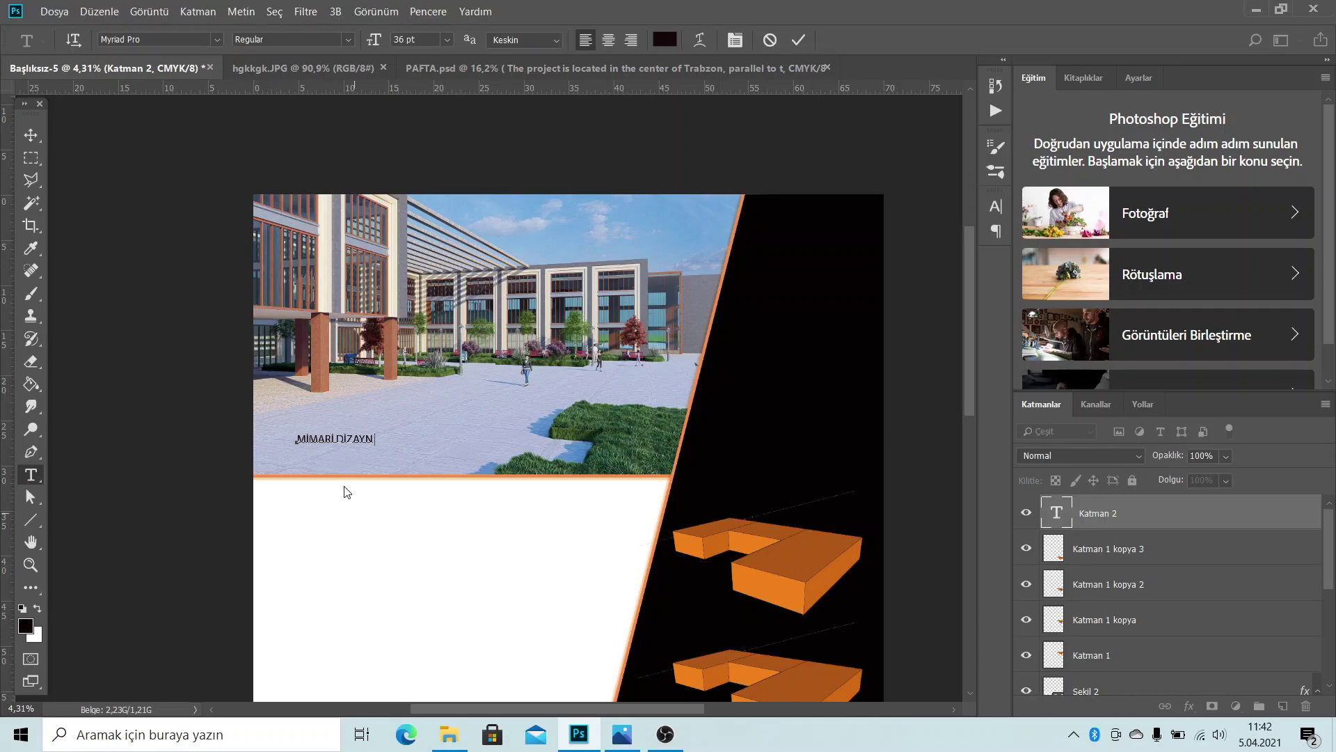
Set the MİMARİ DİZAYN title to 95 pt and commit it
left_click_drag(374, 436, 293, 437)
left_click(447, 39)
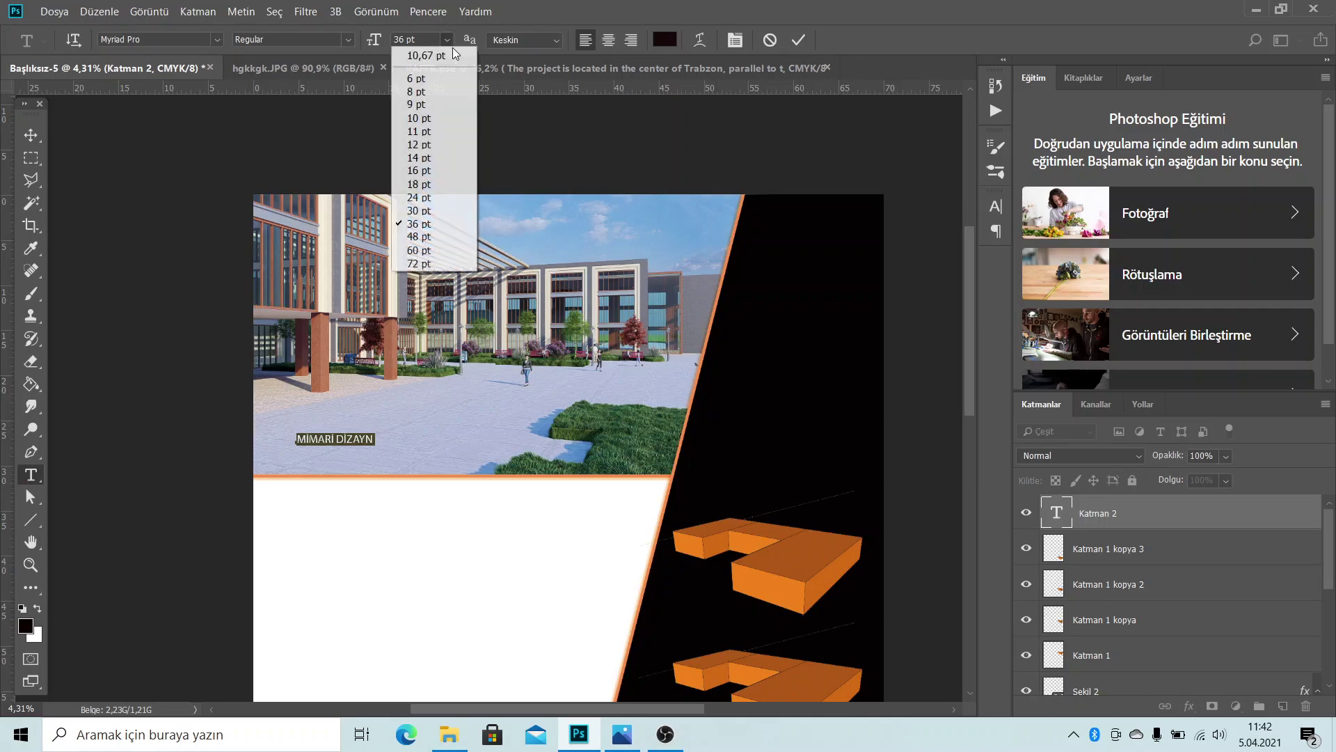
left_click(420, 239)
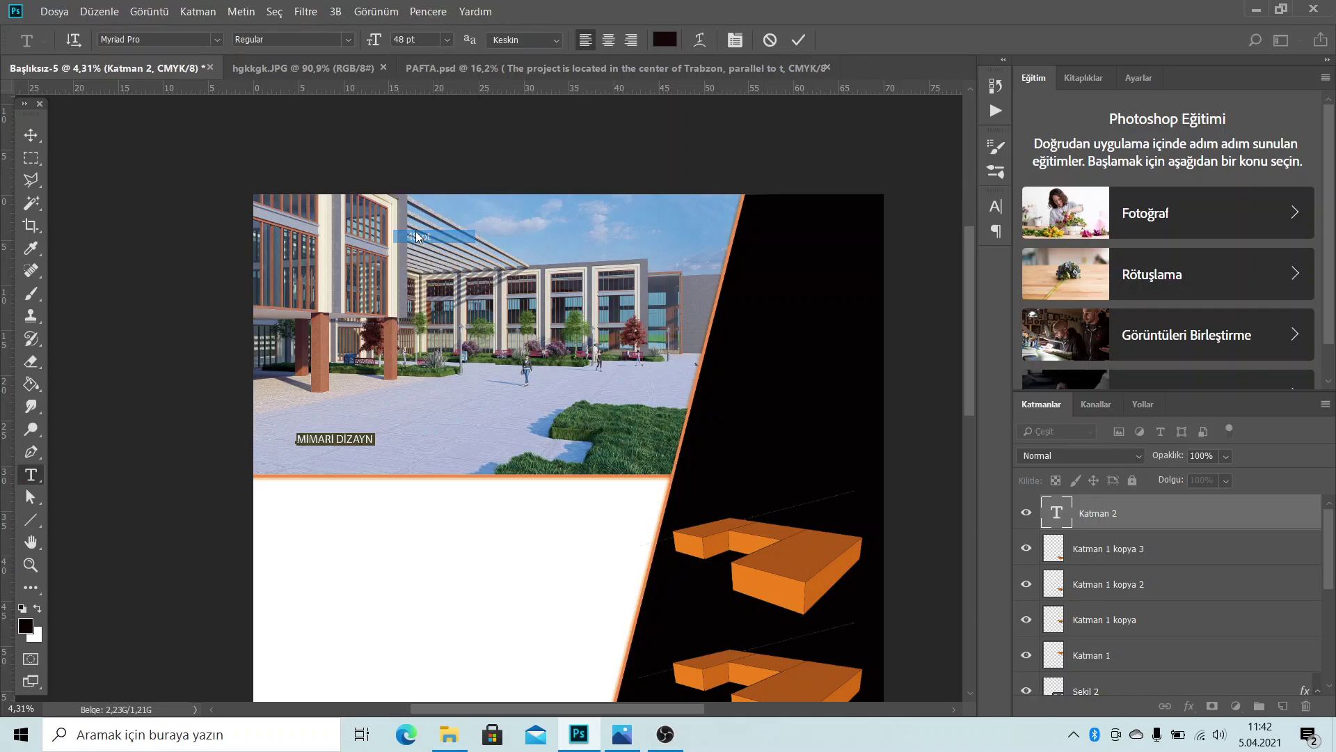
left_click(447, 39)
left_click(432, 263)
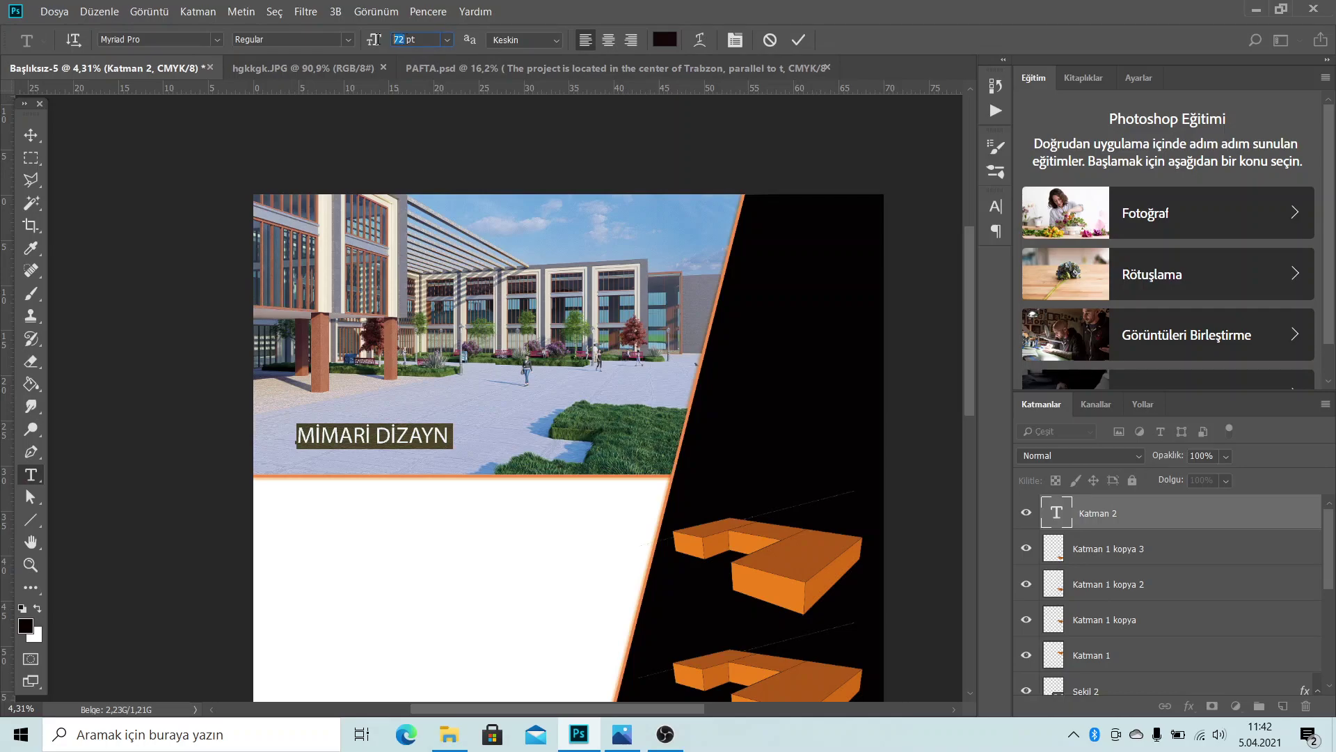
key("BackSpace")
type("95")
key("Return")
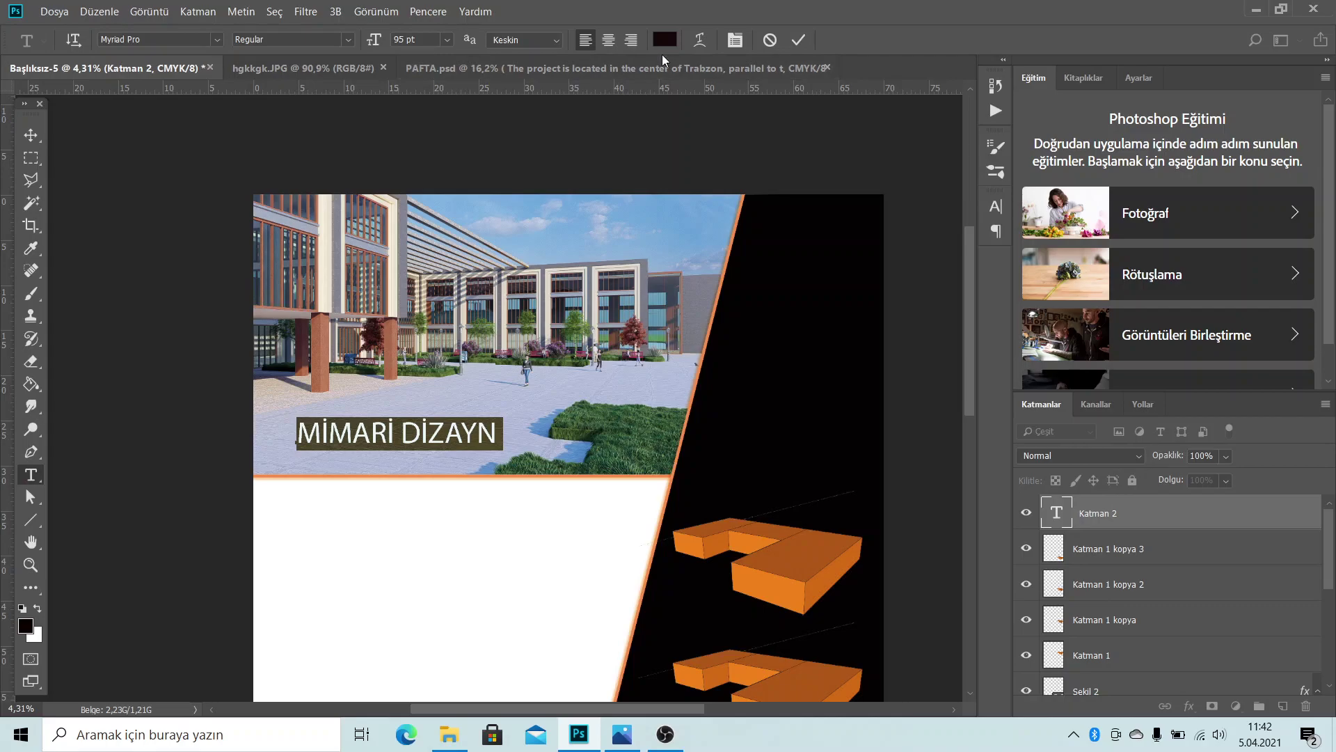
left_click(798, 39)
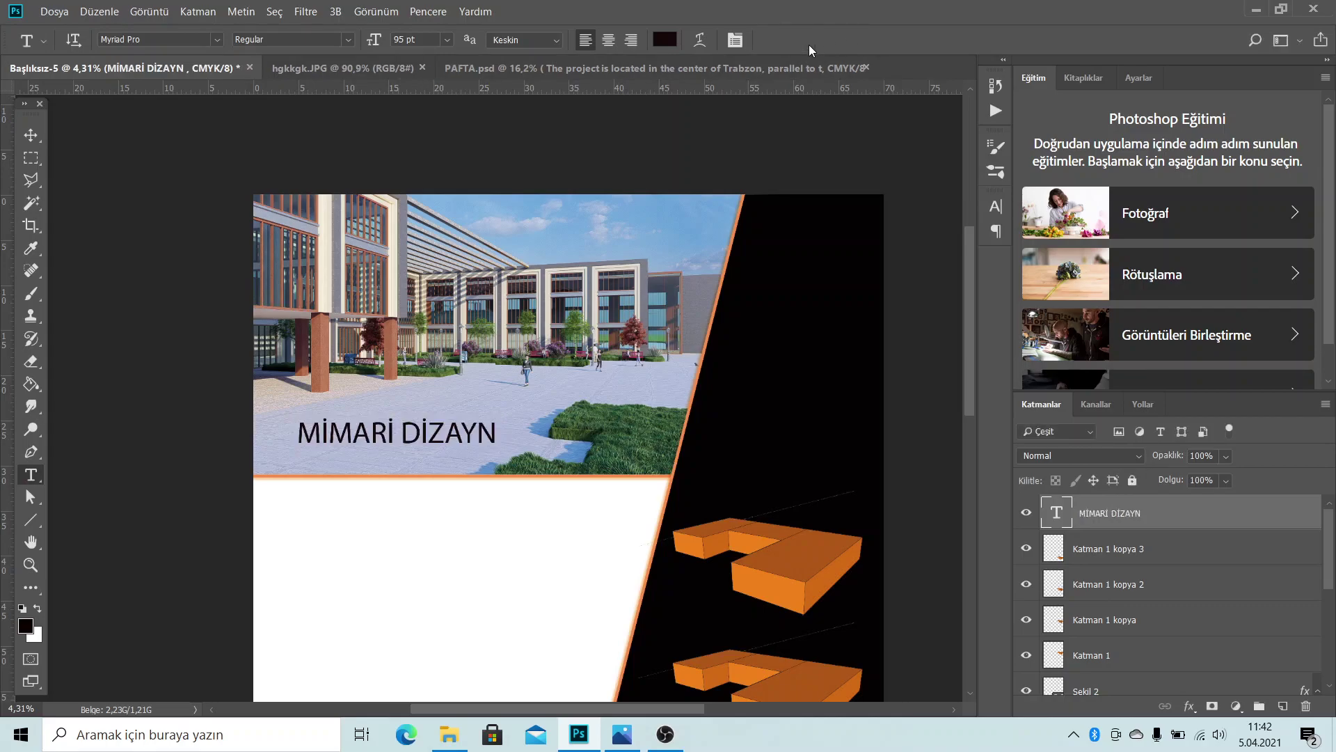
Move the MİMARİ DİZAYN title slightly down and left, comparing with the reference poster
left_click(23, 140)
scroll(310, 596, "up", 2)
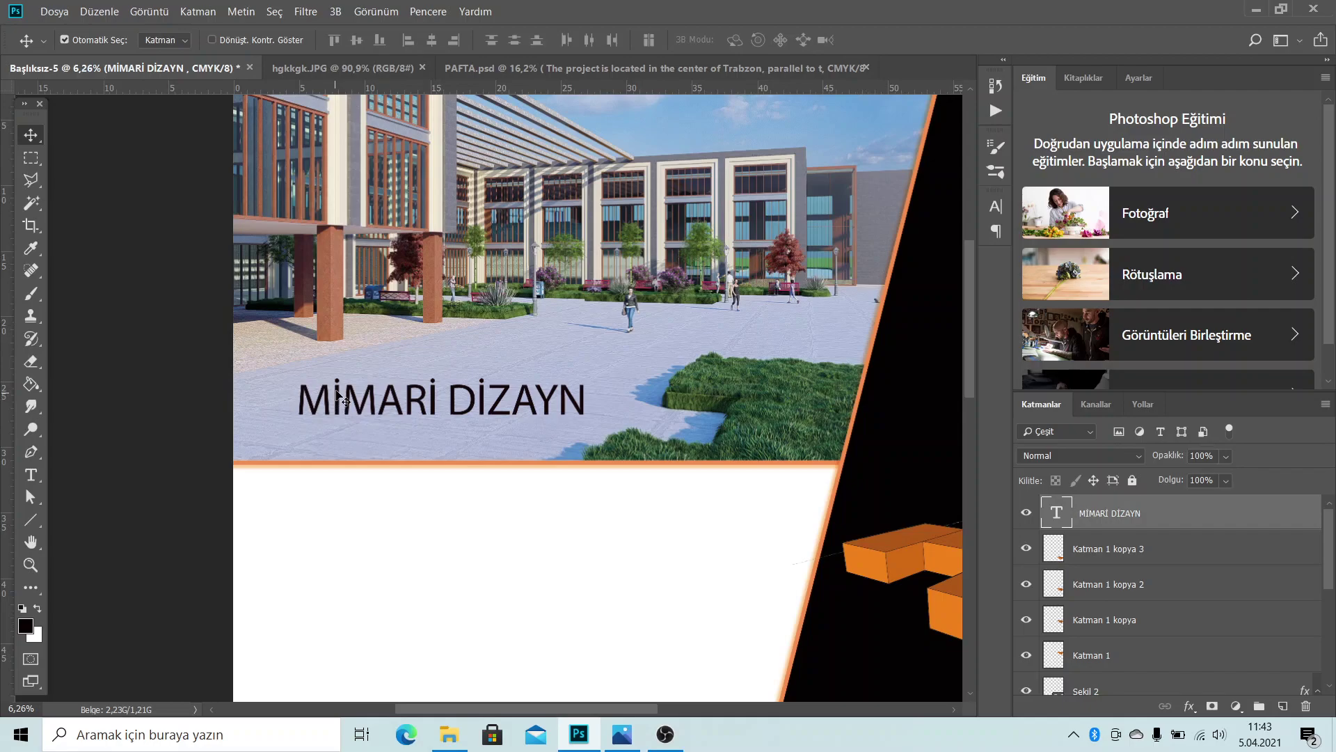
left_click_drag(339, 397, 319, 415)
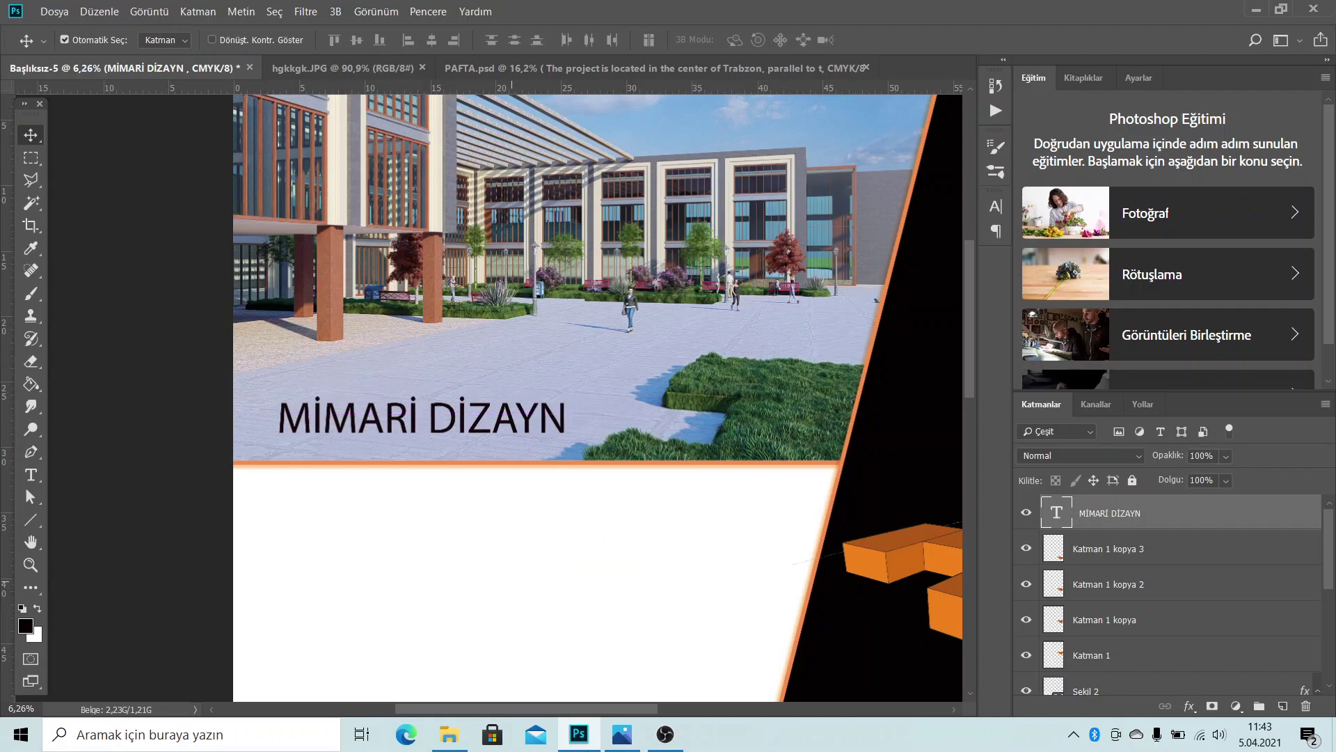
left_click(615, 735)
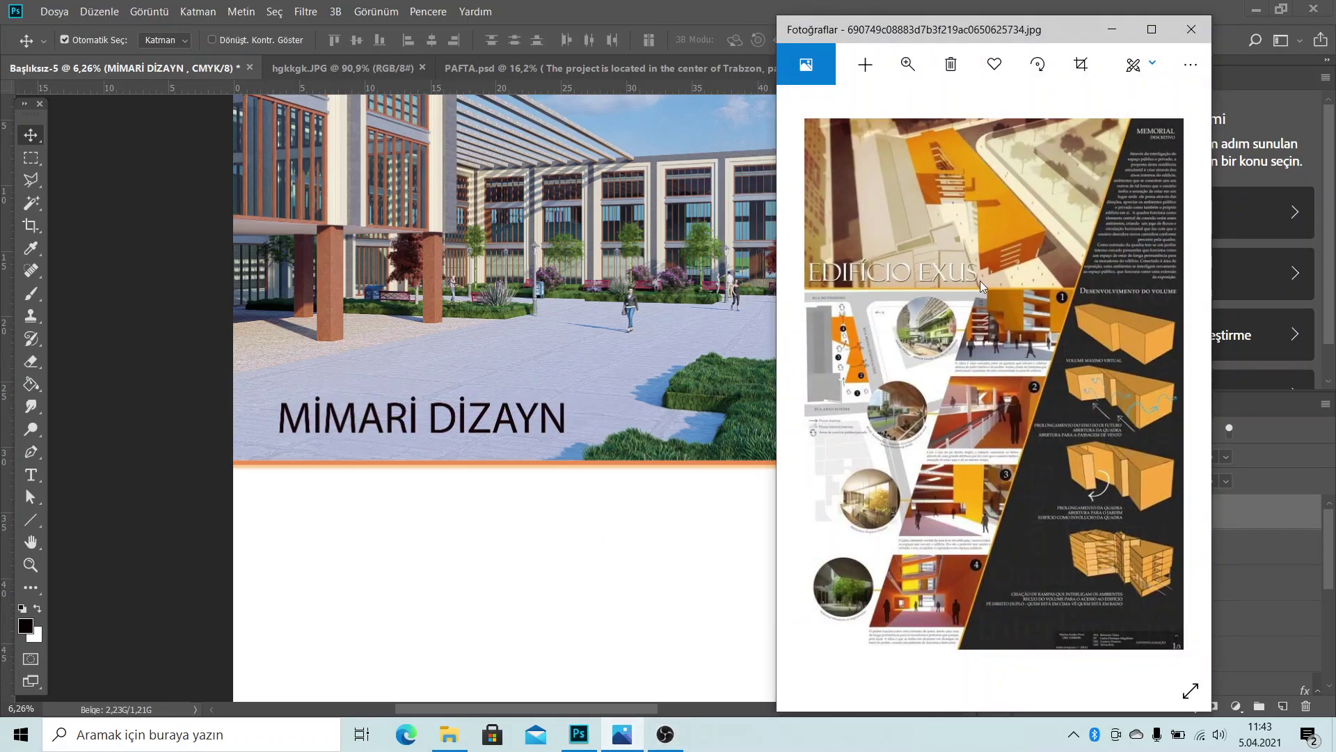
left_click(1116, 35)
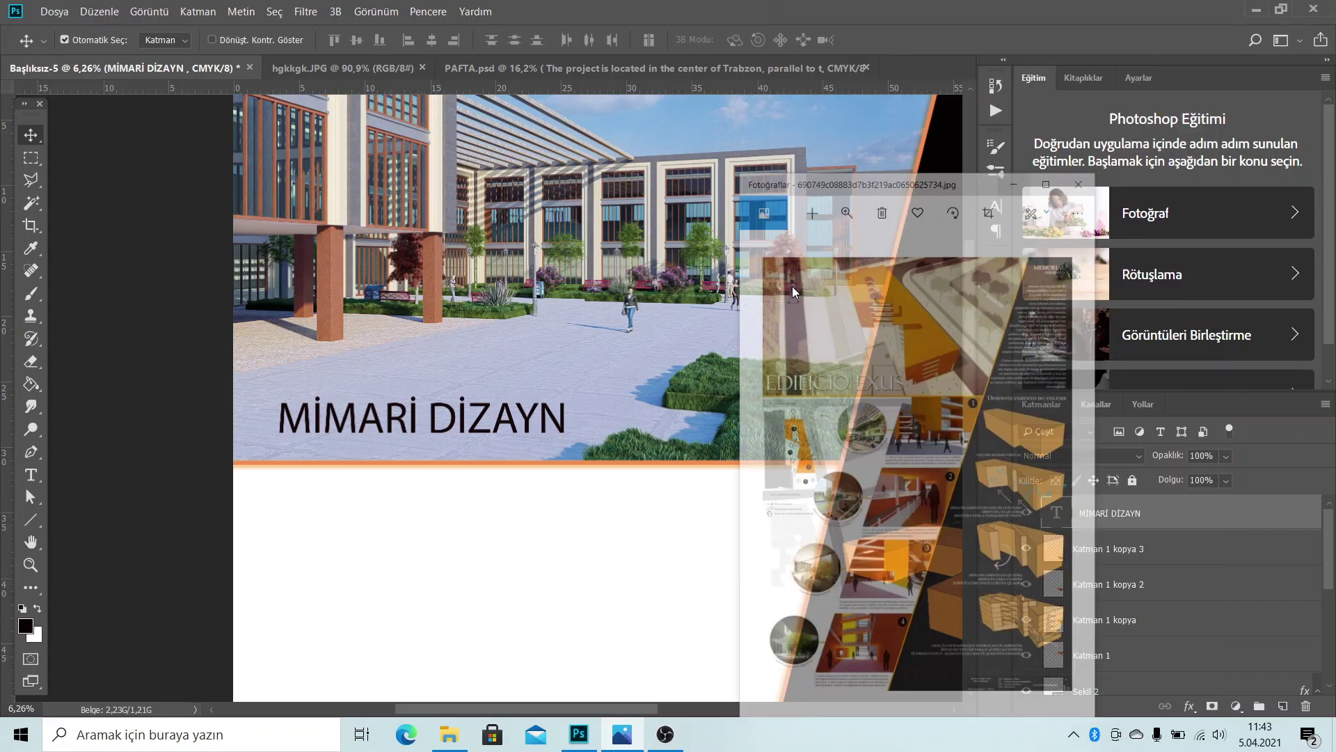
scroll(522, 567, "down", 1)
scroll(473, 459, "up", 2)
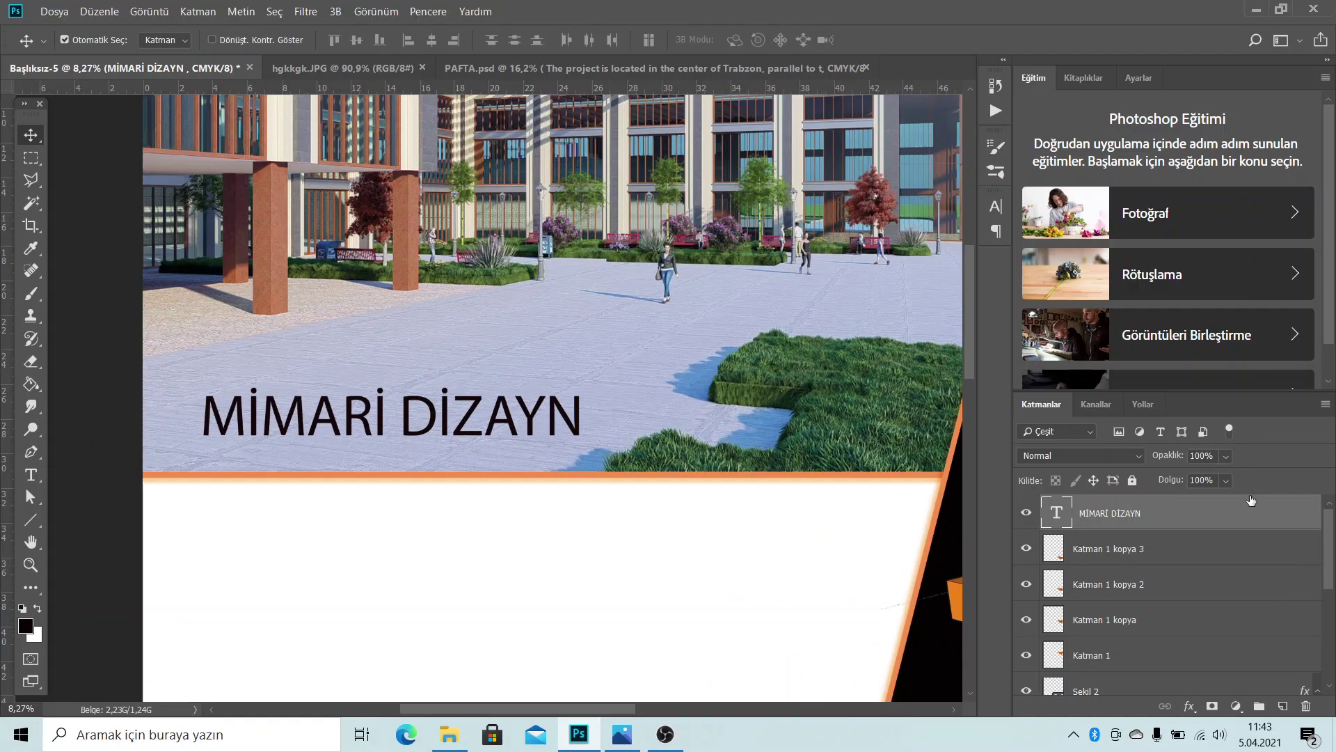
Lower the title layer's opacity to about 55% and reselect its text
left_click(1226, 456)
left_click_drag(1226, 476, 1209, 474)
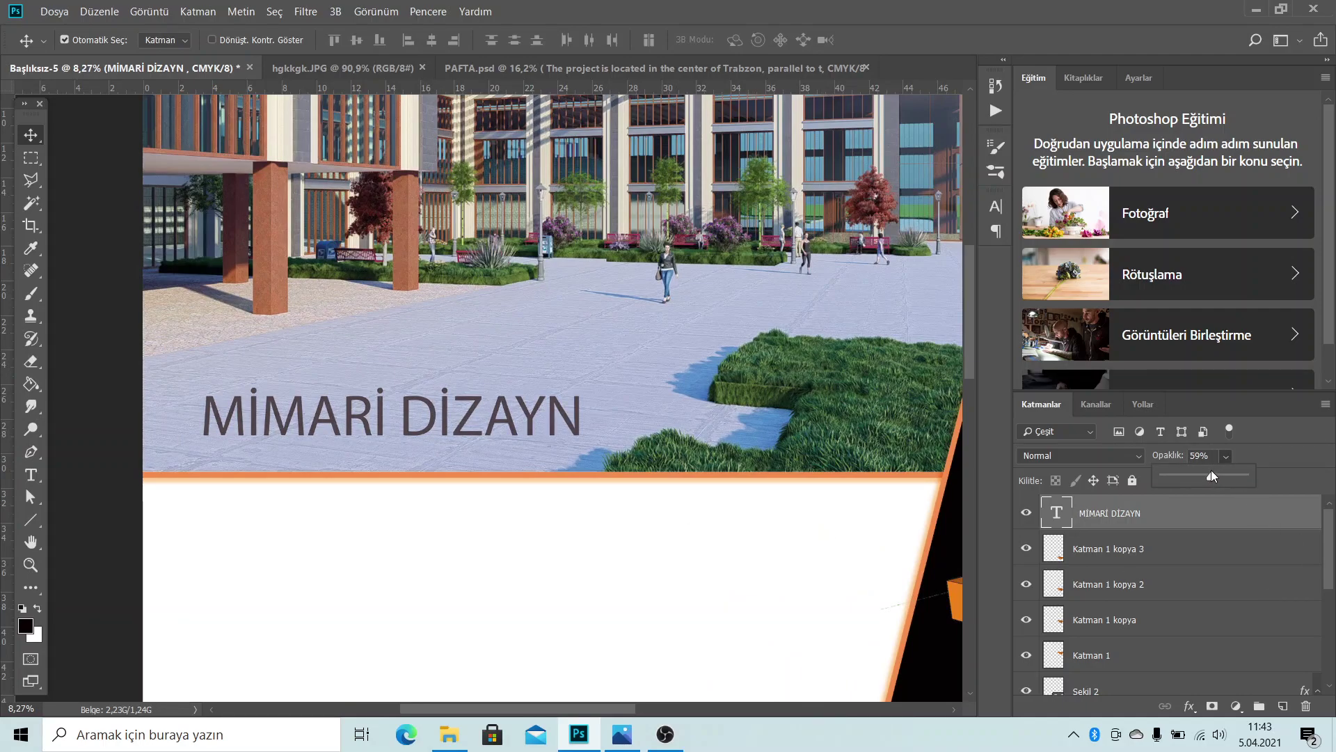
left_click(572, 597)
scroll(553, 445, "down", 3)
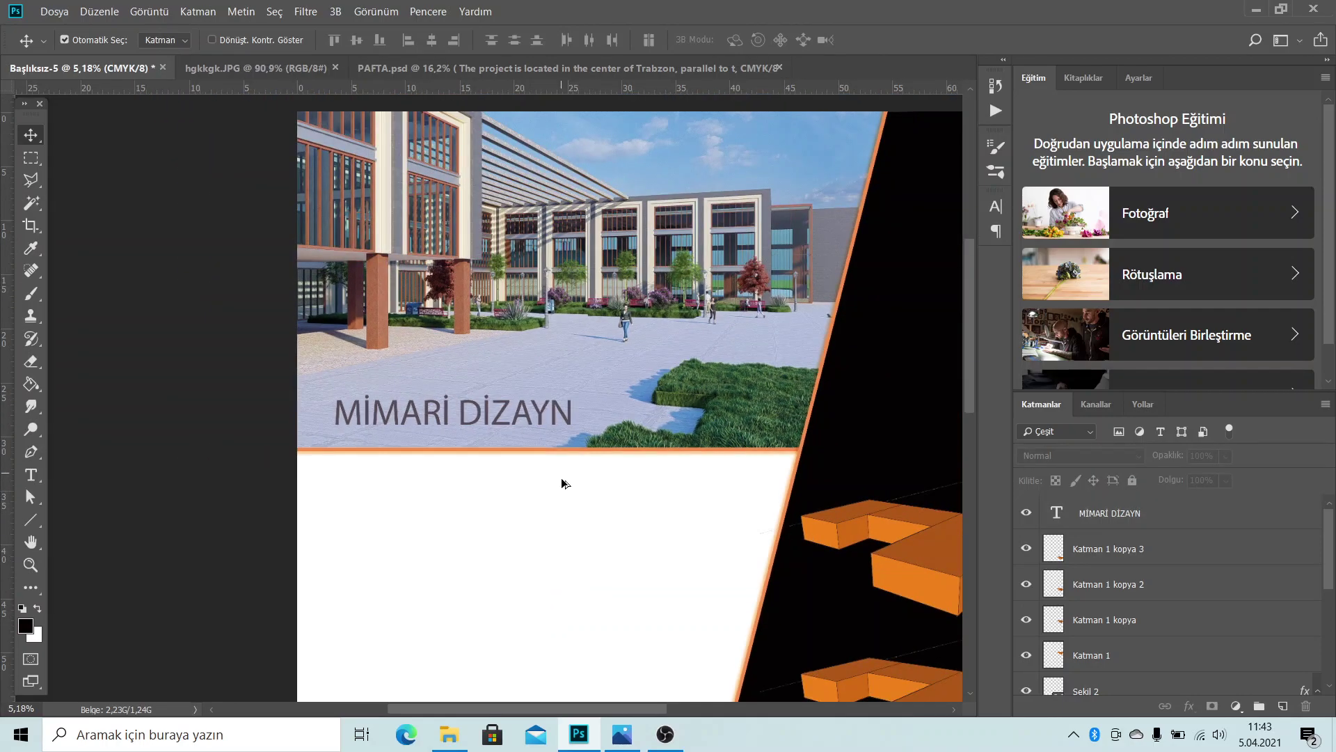
scroll(563, 482, "down", 2)
scroll(534, 437, "up", 1)
scroll(555, 442, "up", 2)
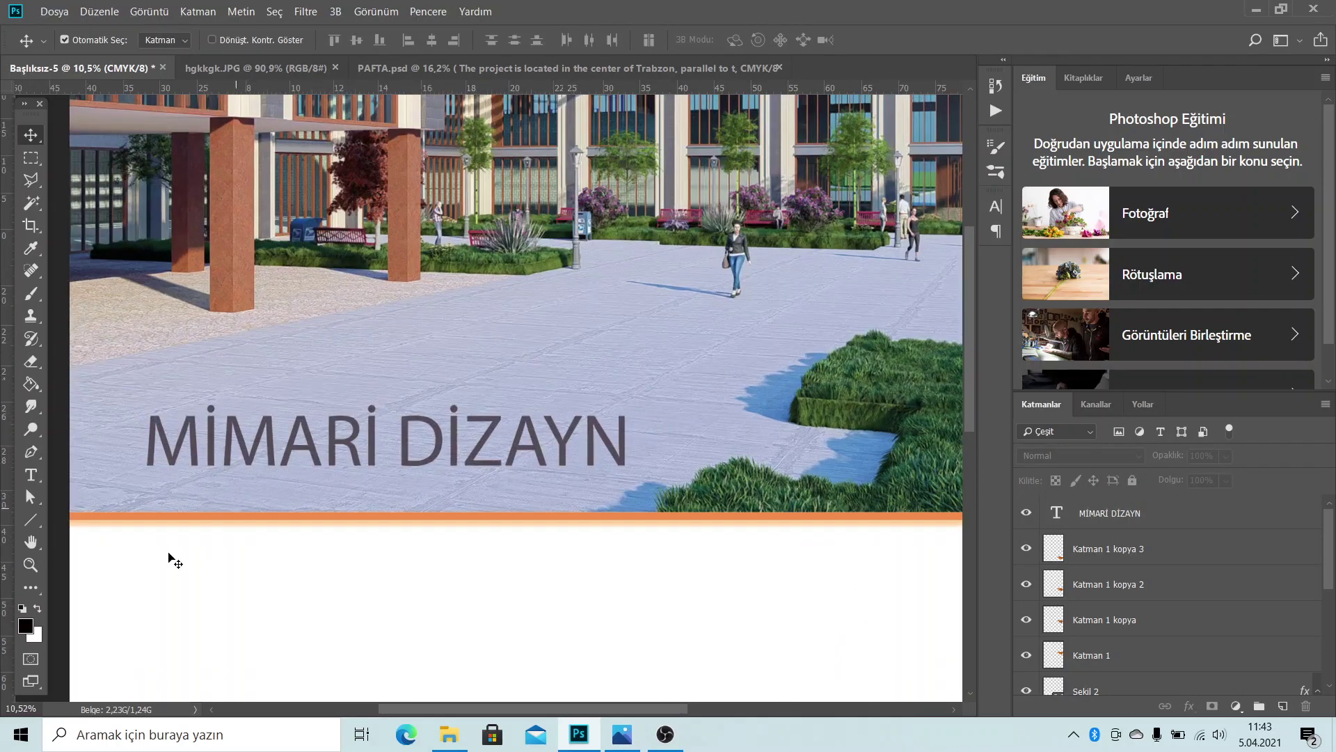
key("t")
left_click_drag(625, 436, 159, 441)
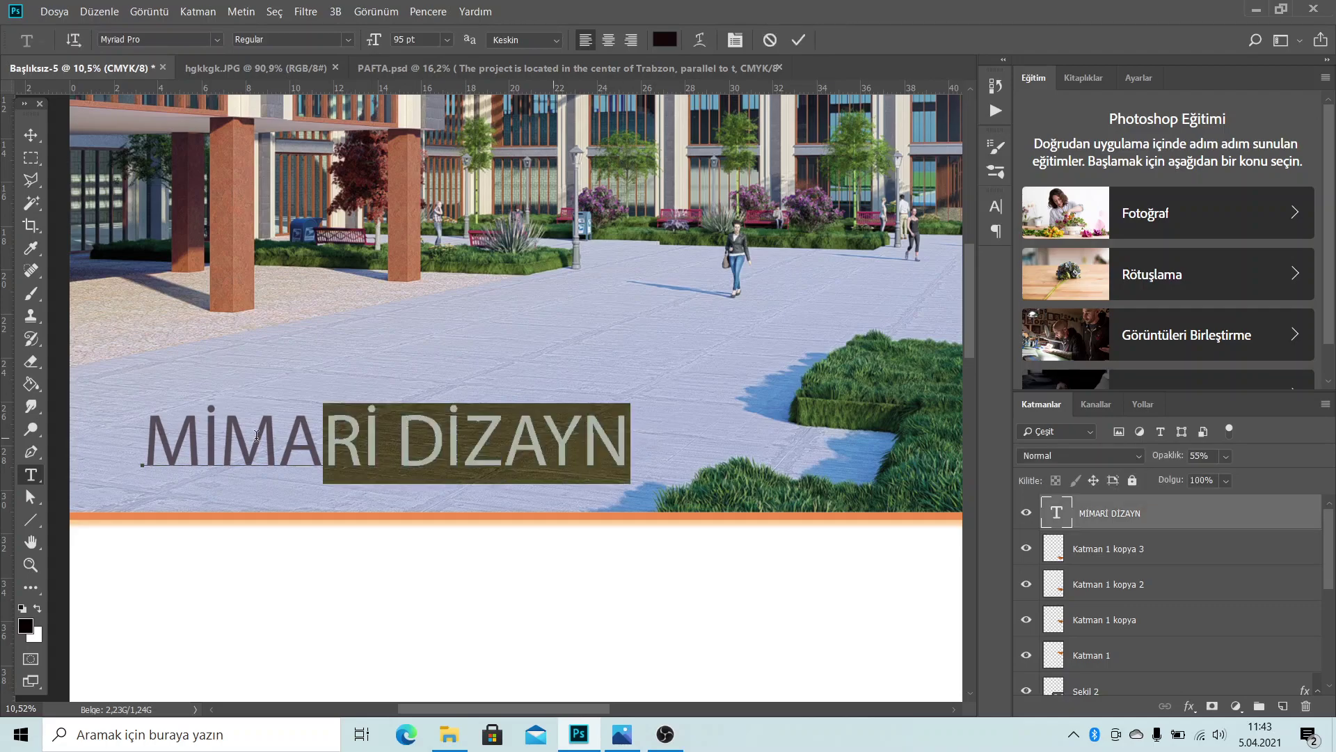
Colour the MİMARİ DİZAYN title near-white and commit the edit
left_click(664, 40)
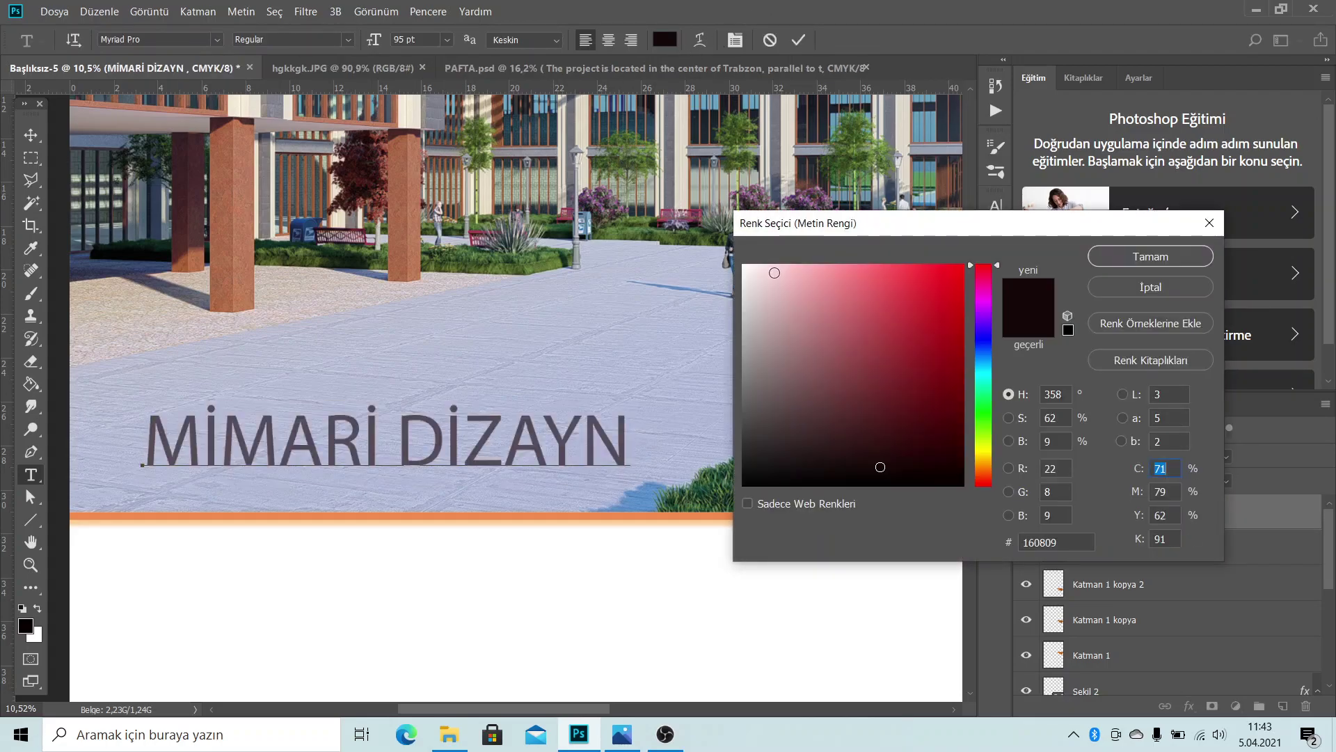
left_click(760, 283)
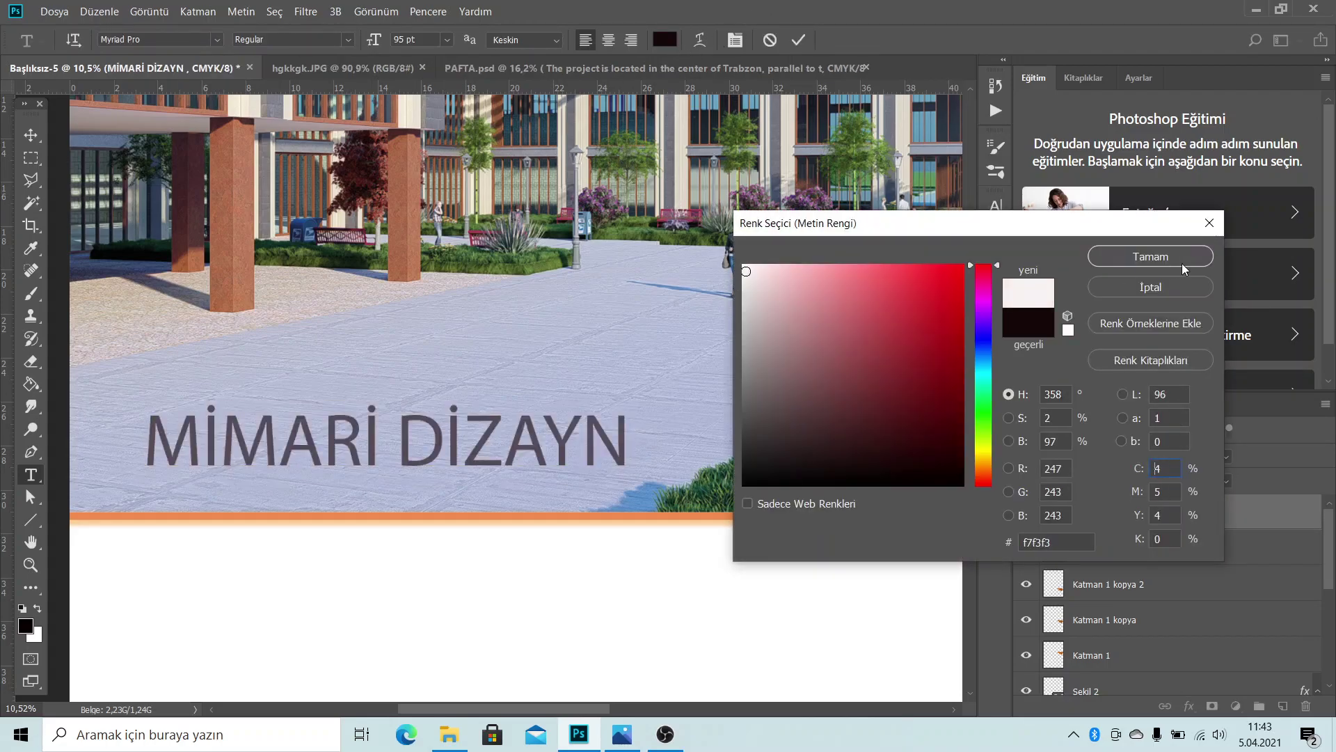
left_click(1171, 254)
key("ctrl+Return")
key("v")
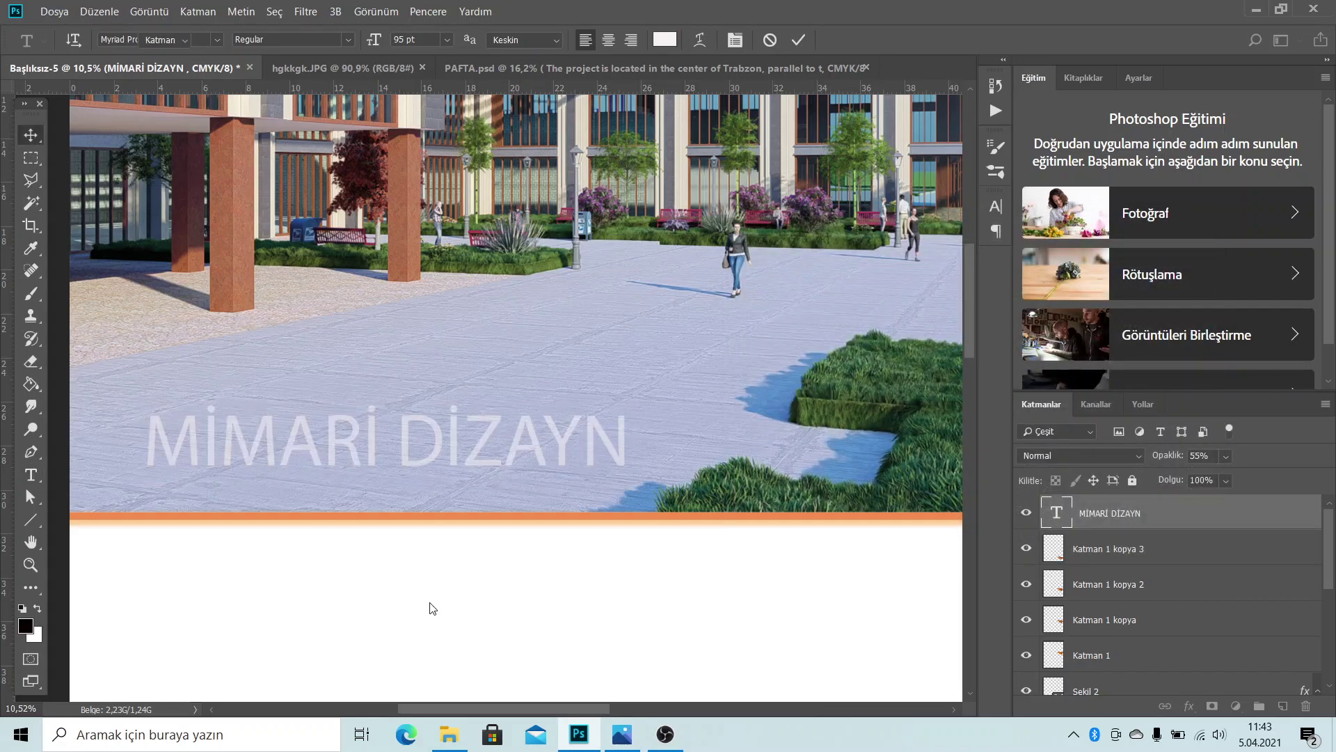
Restore the title layer's opacity to 100%
scroll(633, 458, "down", 1)
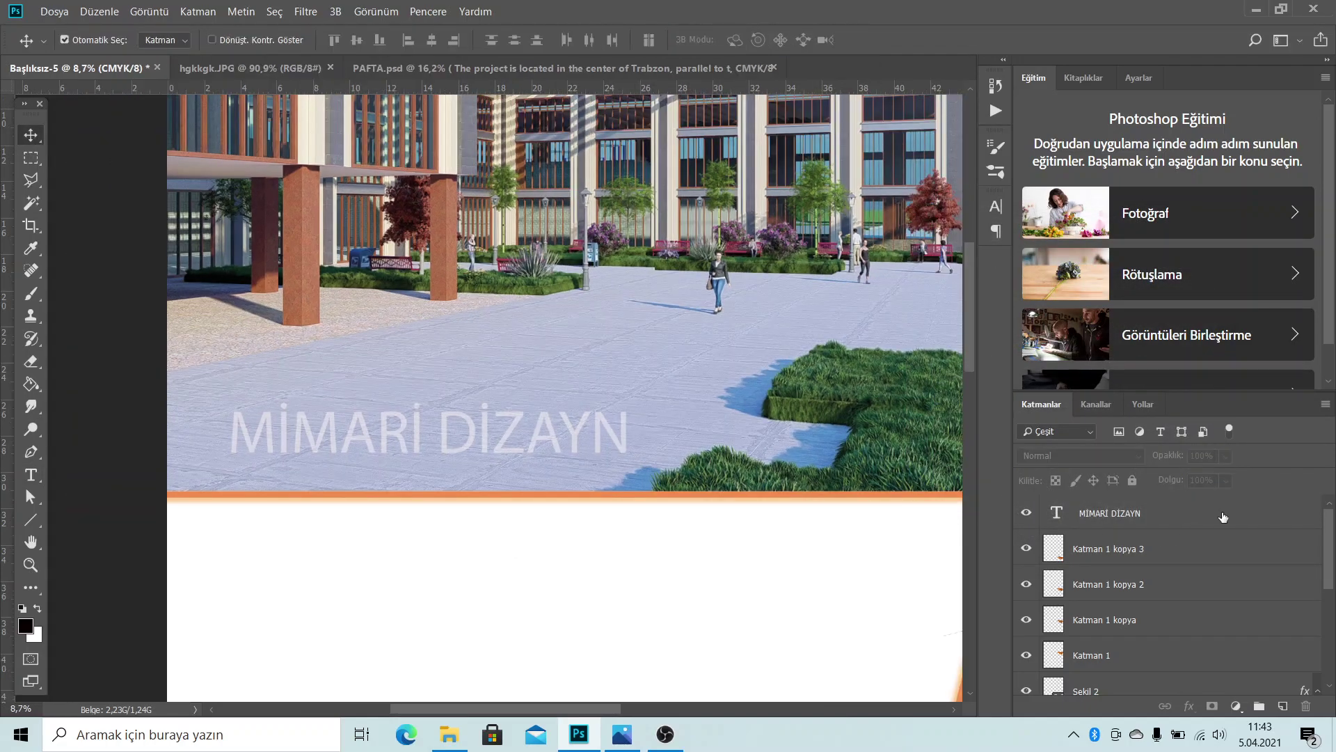
left_click(1134, 518)
left_click_drag(1246, 477, 1281, 478)
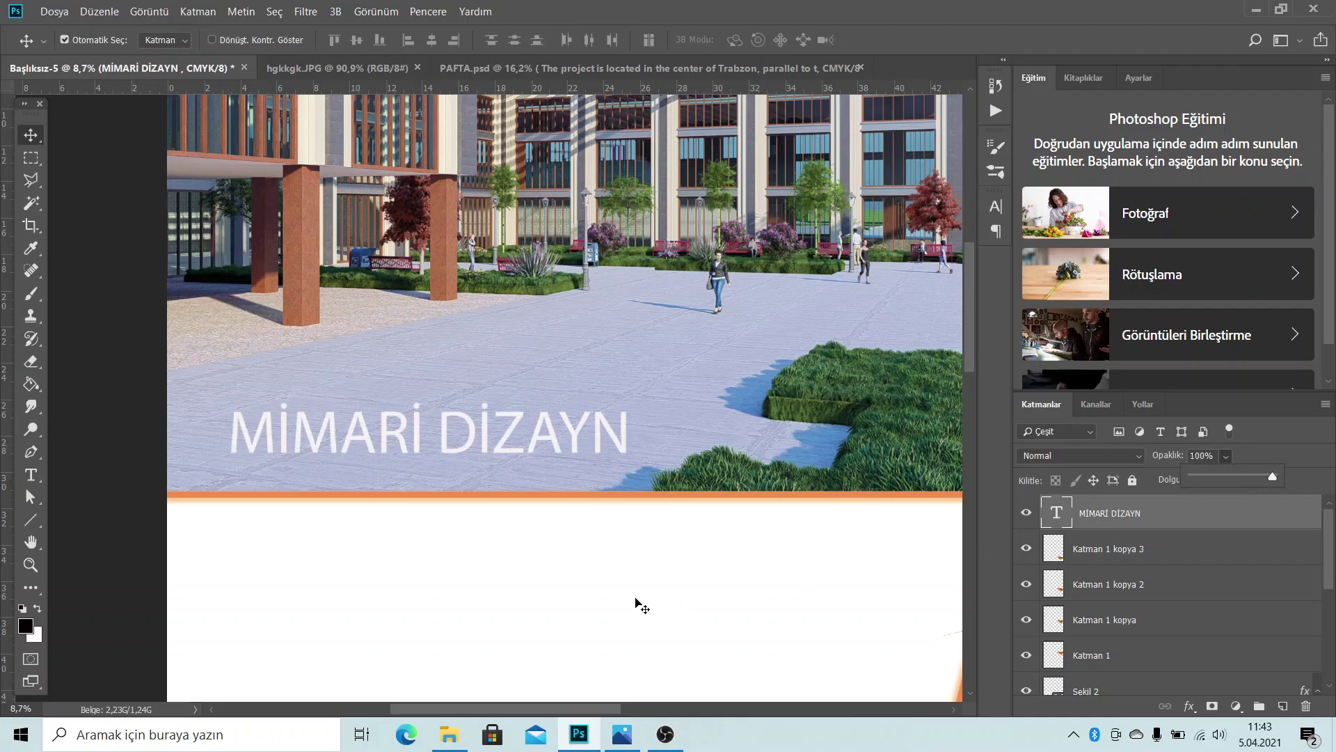
scroll(453, 424, "down", 3)
scroll(234, 271, "up", 1)
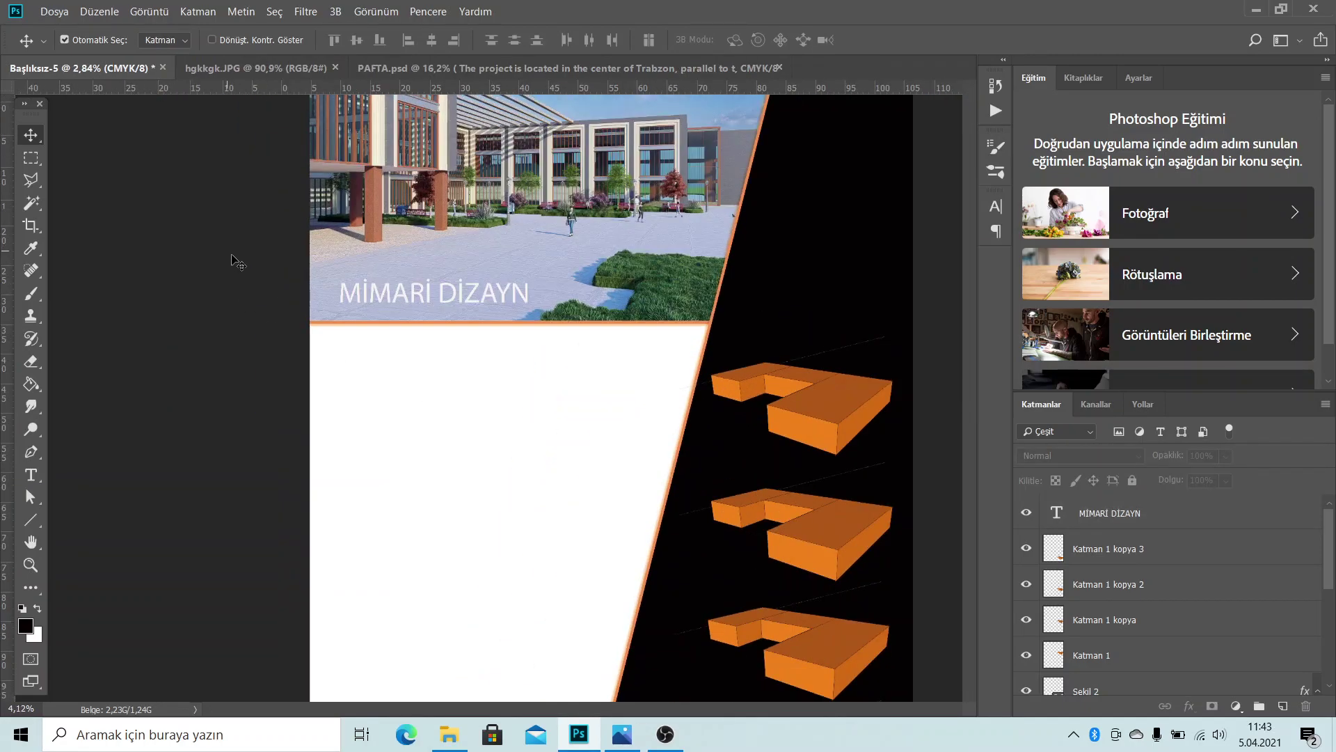
scroll(579, 424, "up", 1)
scroll(611, 482, "up", 1)
scroll(611, 482, "up", 1)
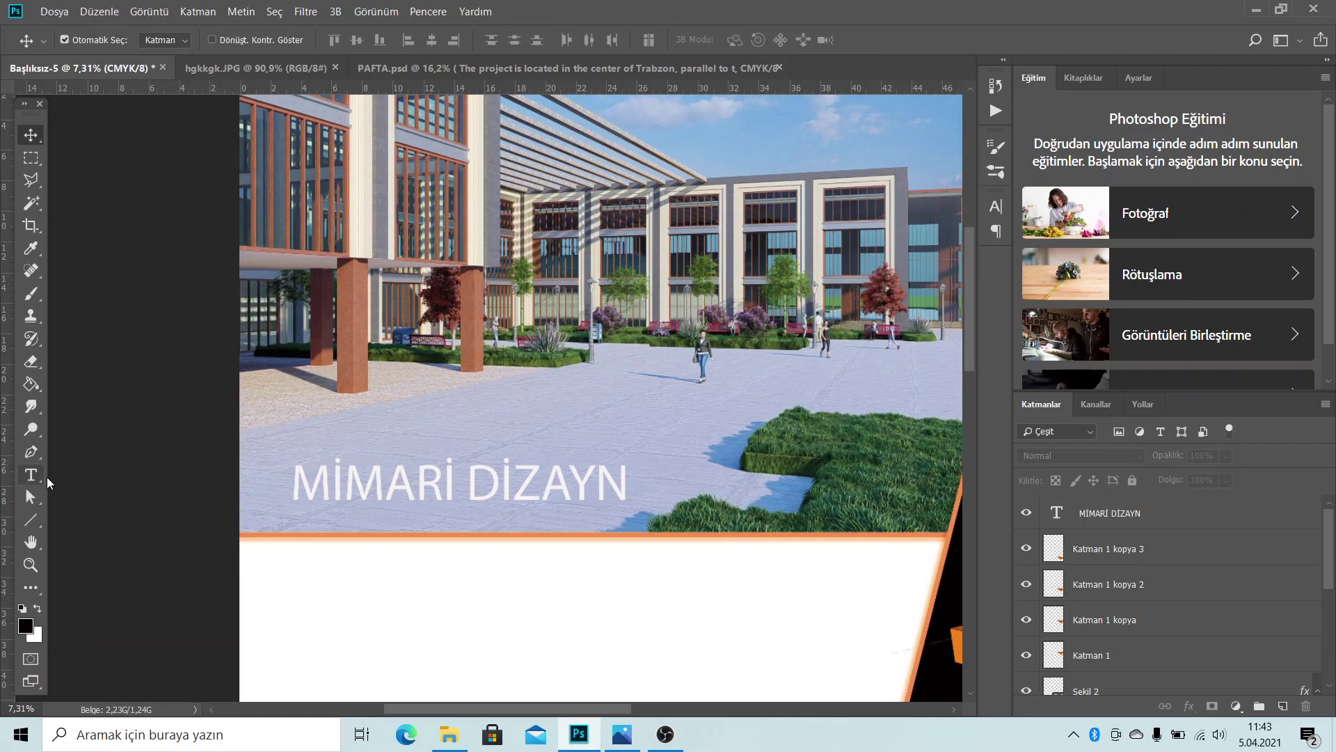
Change the title's font to Segoe Script
left_click(31, 475)
left_click_drag(629, 483, 271, 479)
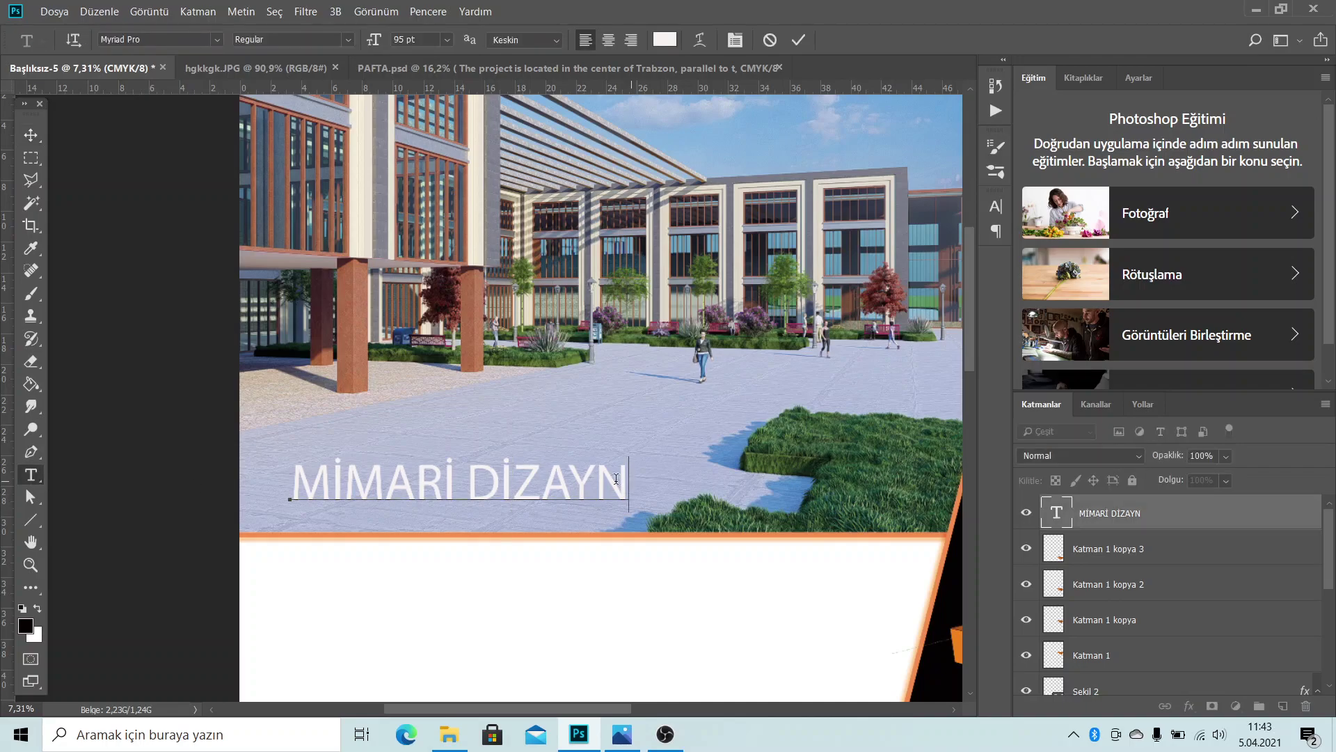
left_click(217, 40)
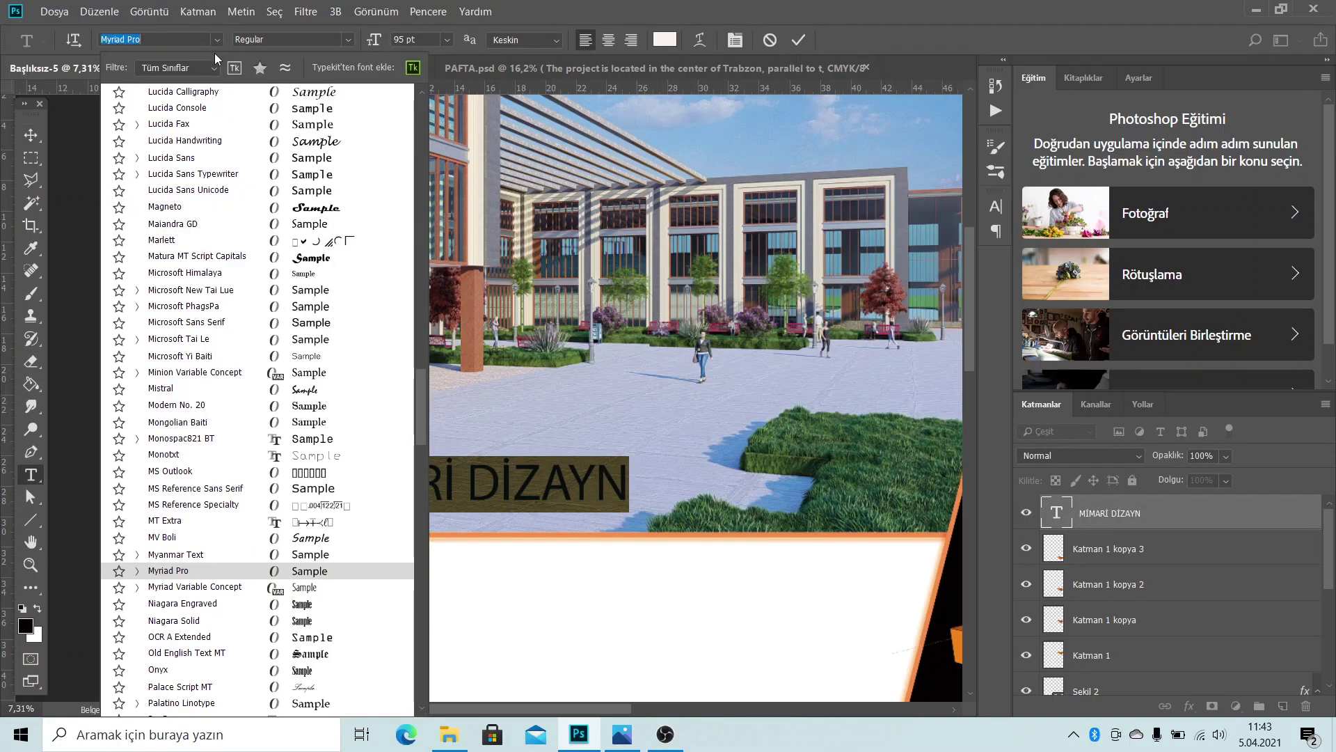
scroll(422, 398, "up", 1)
left_click_drag(420, 355, 418, 121)
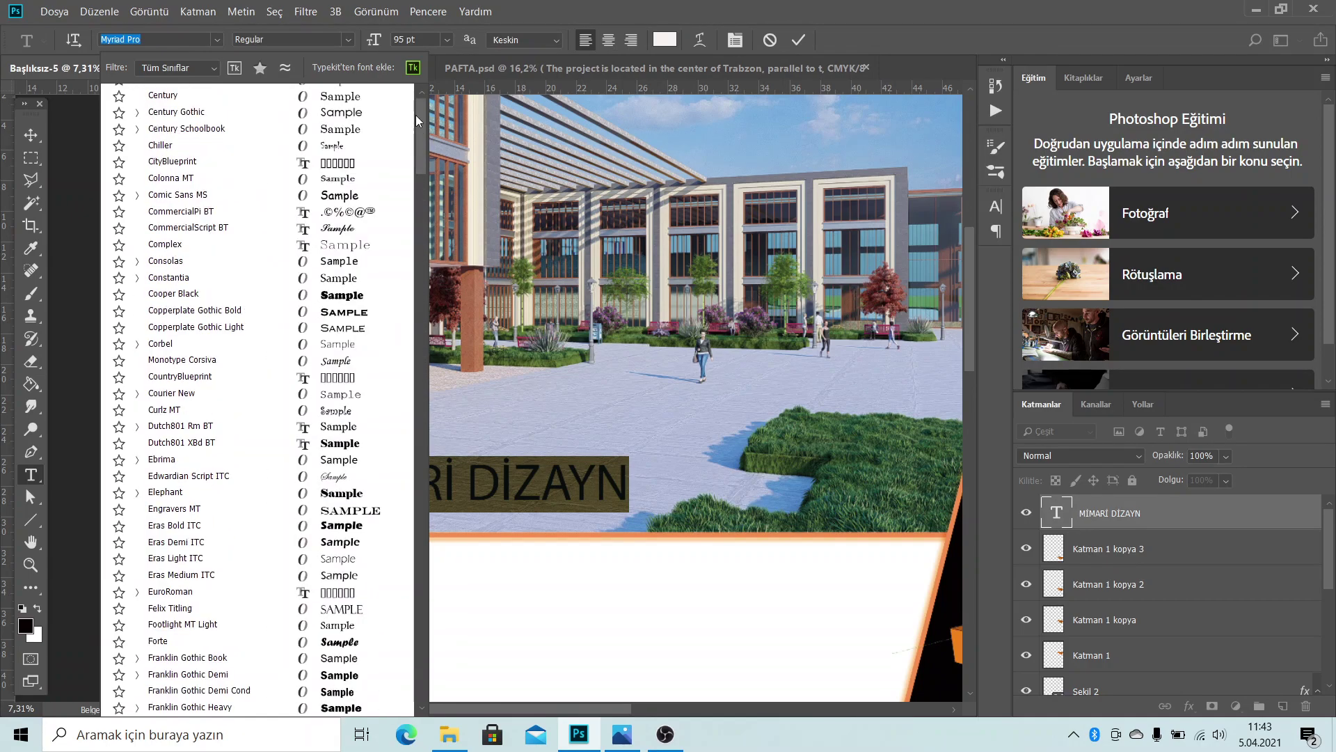
scroll(303, 129, "up", 10)
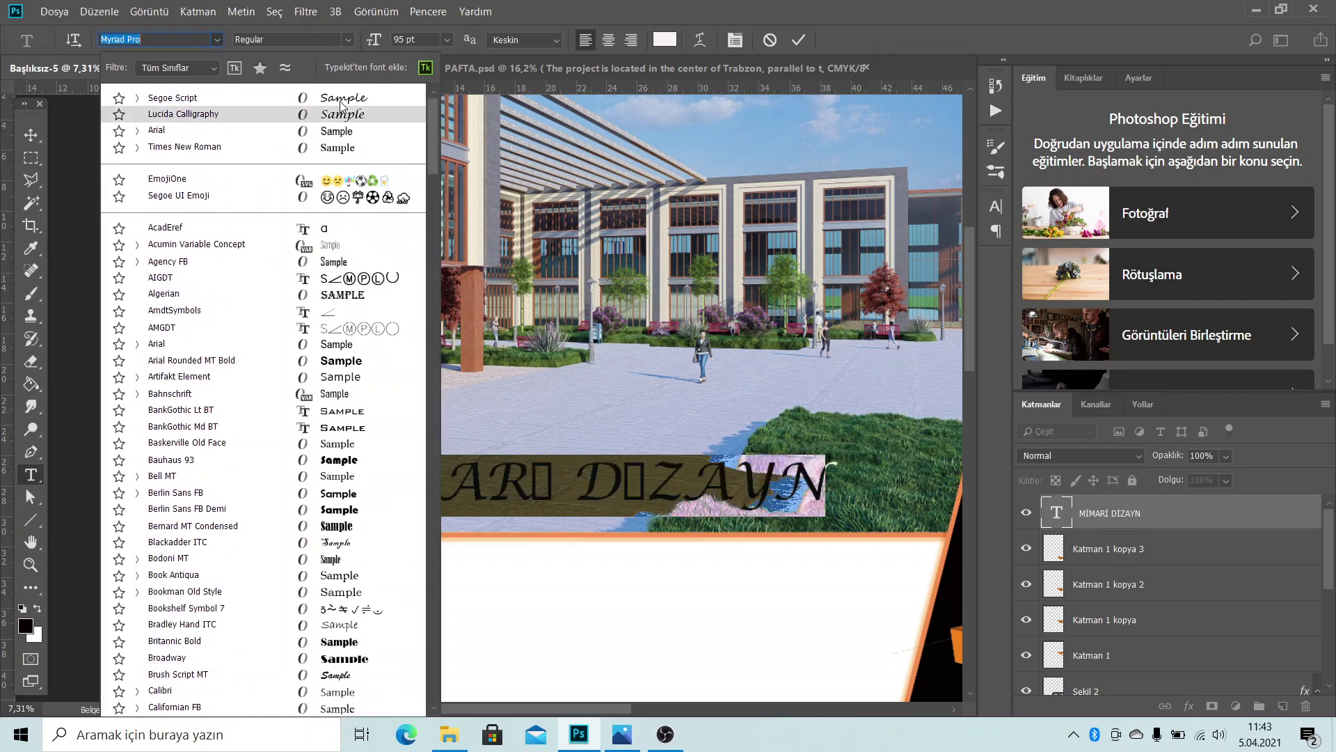
left_click(342, 104)
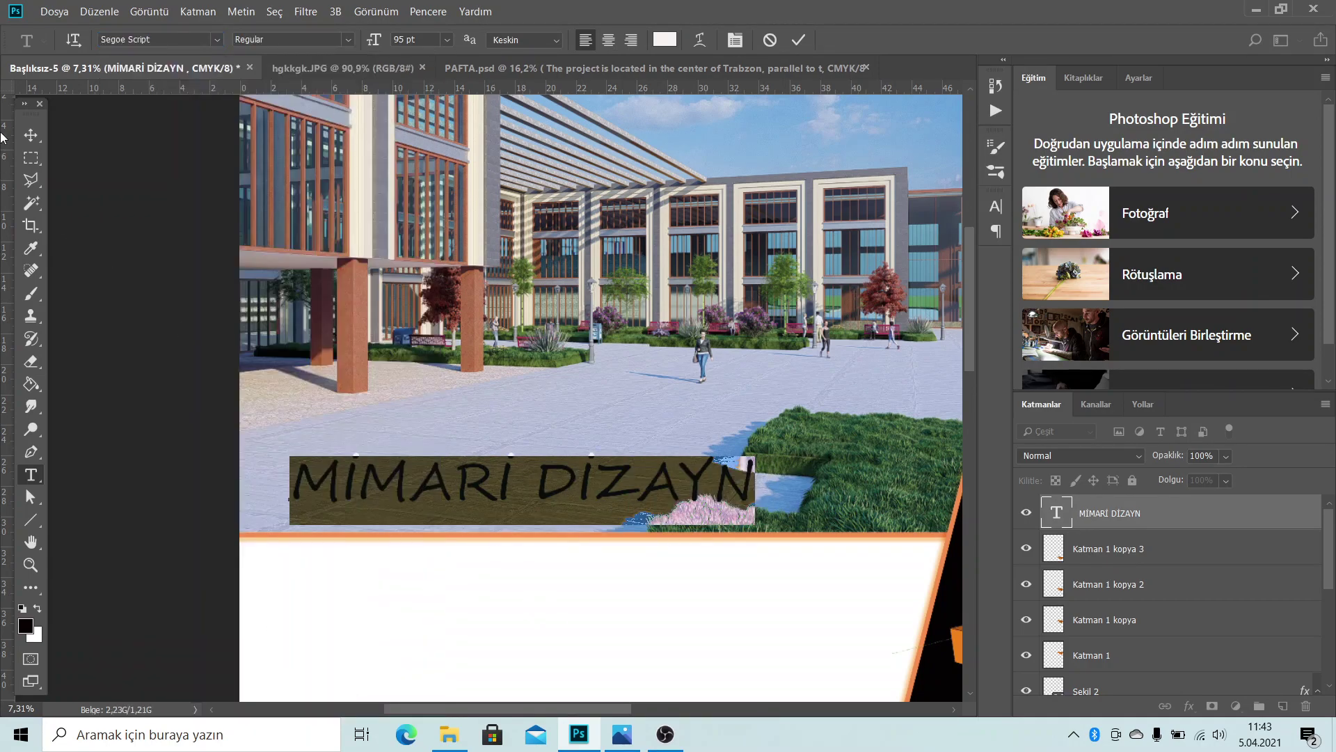
key("ctrl+Return")
Shift the title further left on the render
left_click_drag(403, 490, 365, 487)
scroll(522, 407, "down", 1)
scroll(523, 409, "down", 3)
scroll(579, 370, "down", 2)
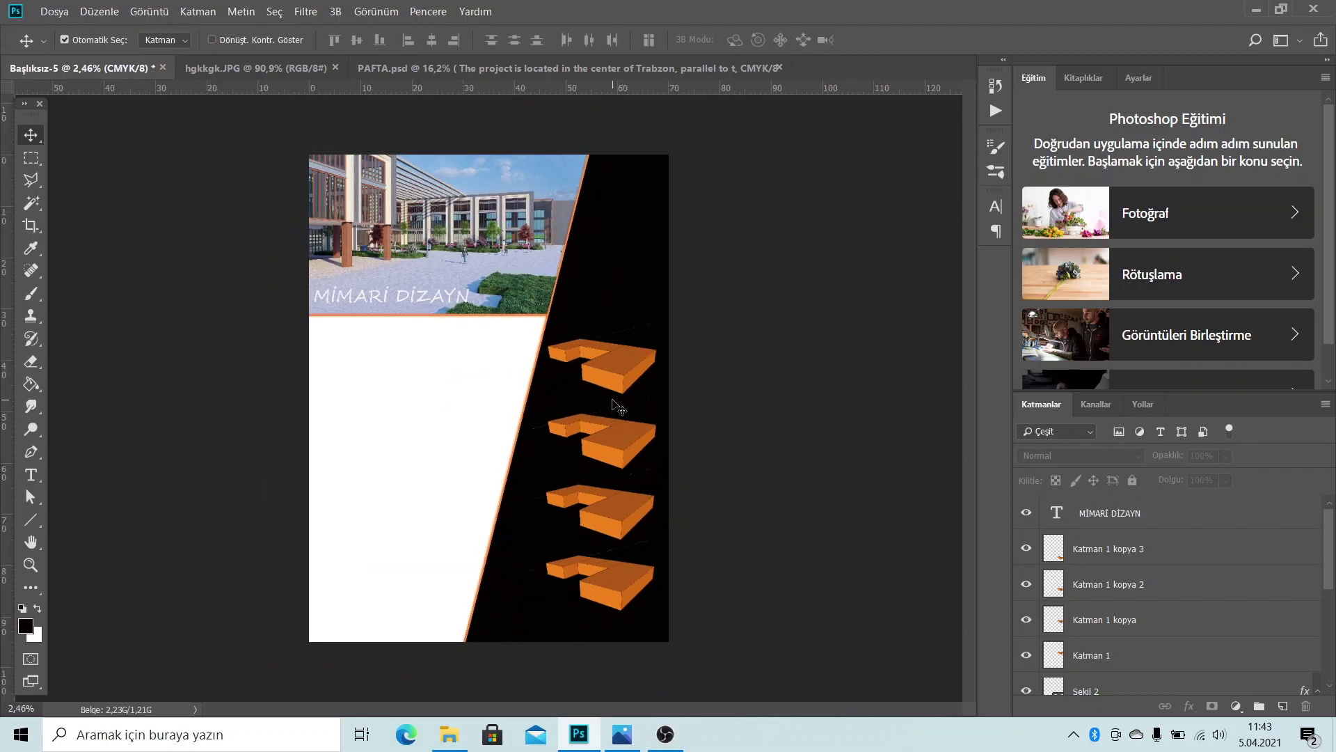
scroll(378, 277, "up", 2)
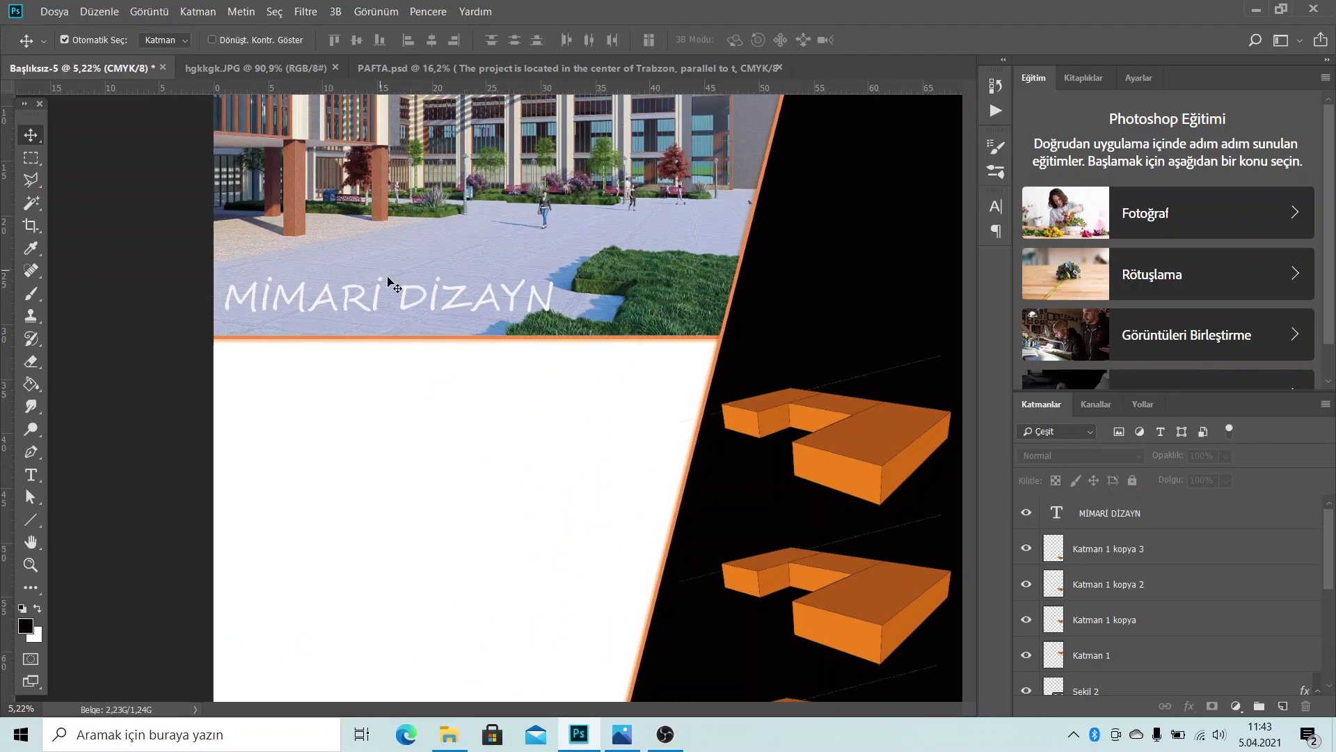
scroll(608, 381, "down", 1)
scroll(317, 337, "up", 1)
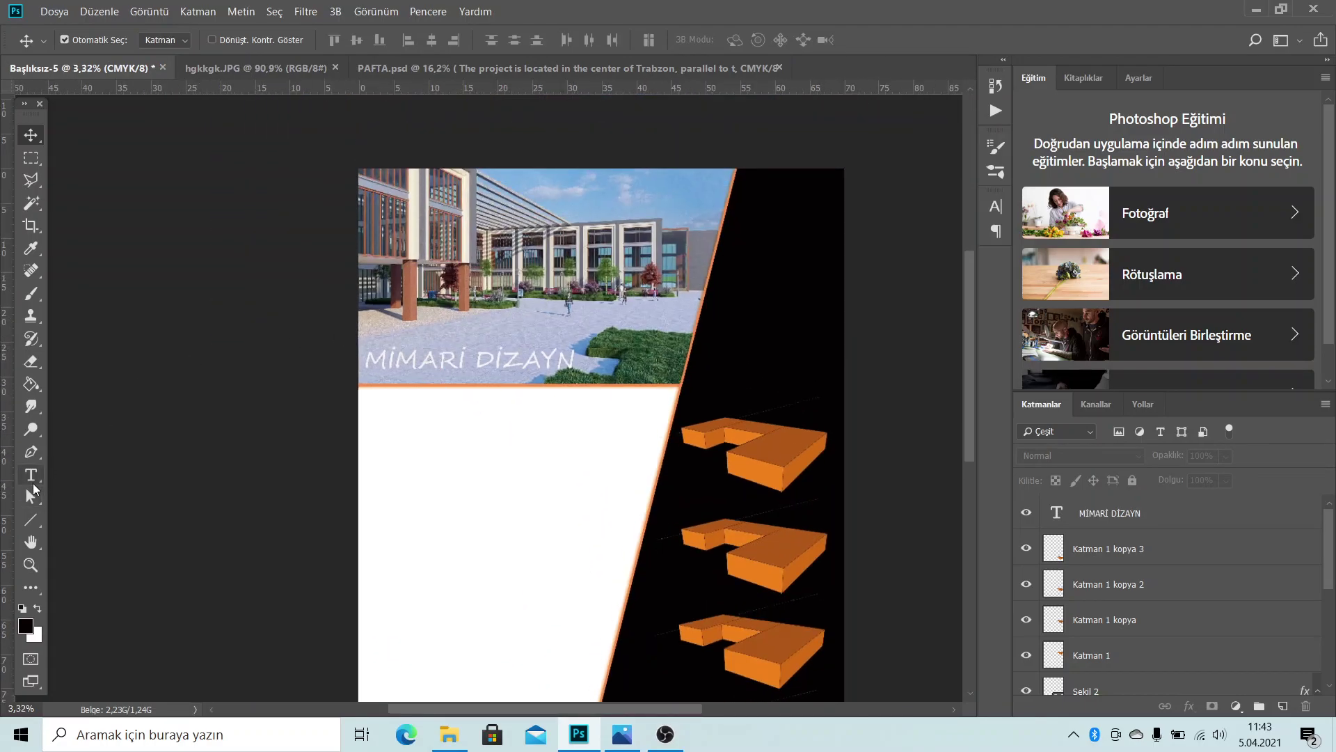
Resize the MİMARİ DİZAYN title to 90 pt and commit it
left_click(31, 475)
scroll(424, 376, "up", 4)
left_click(631, 350)
left_click_drag(732, 348, 312, 326)
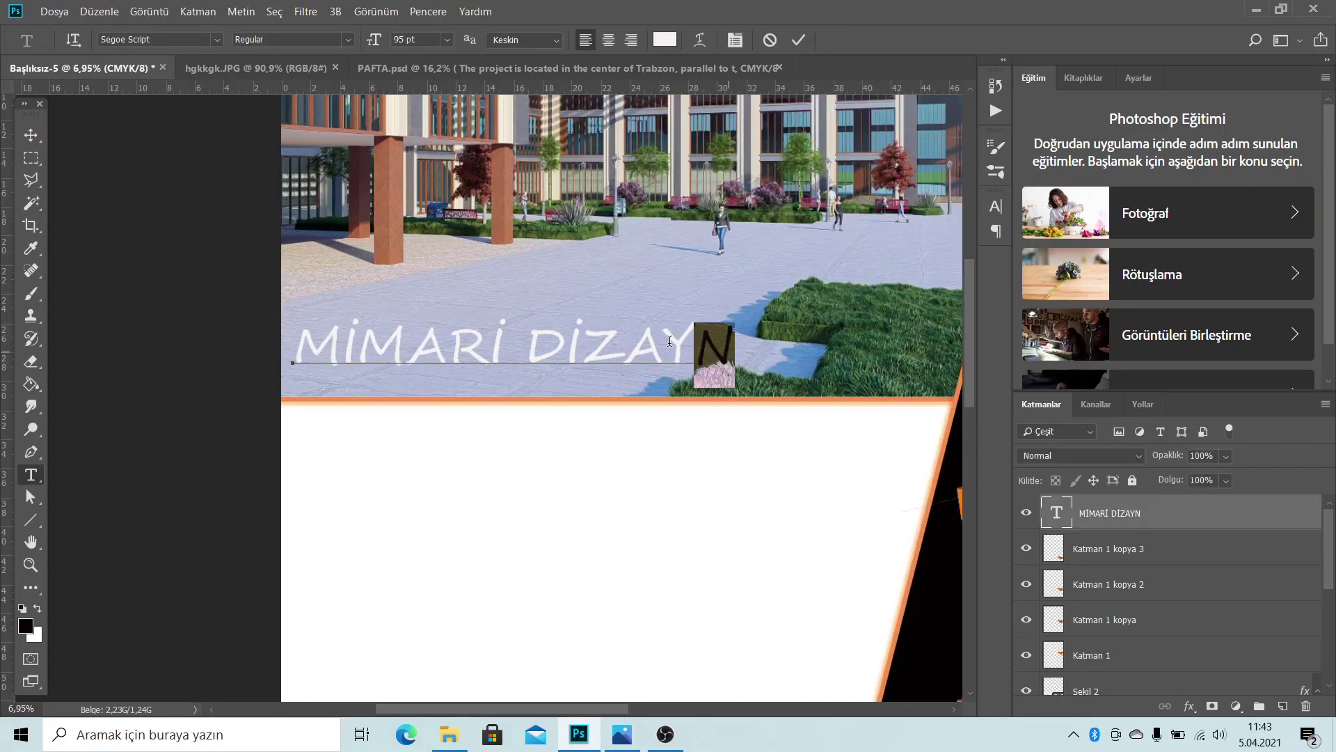
left_click(416, 39)
type("90")
key("Return")
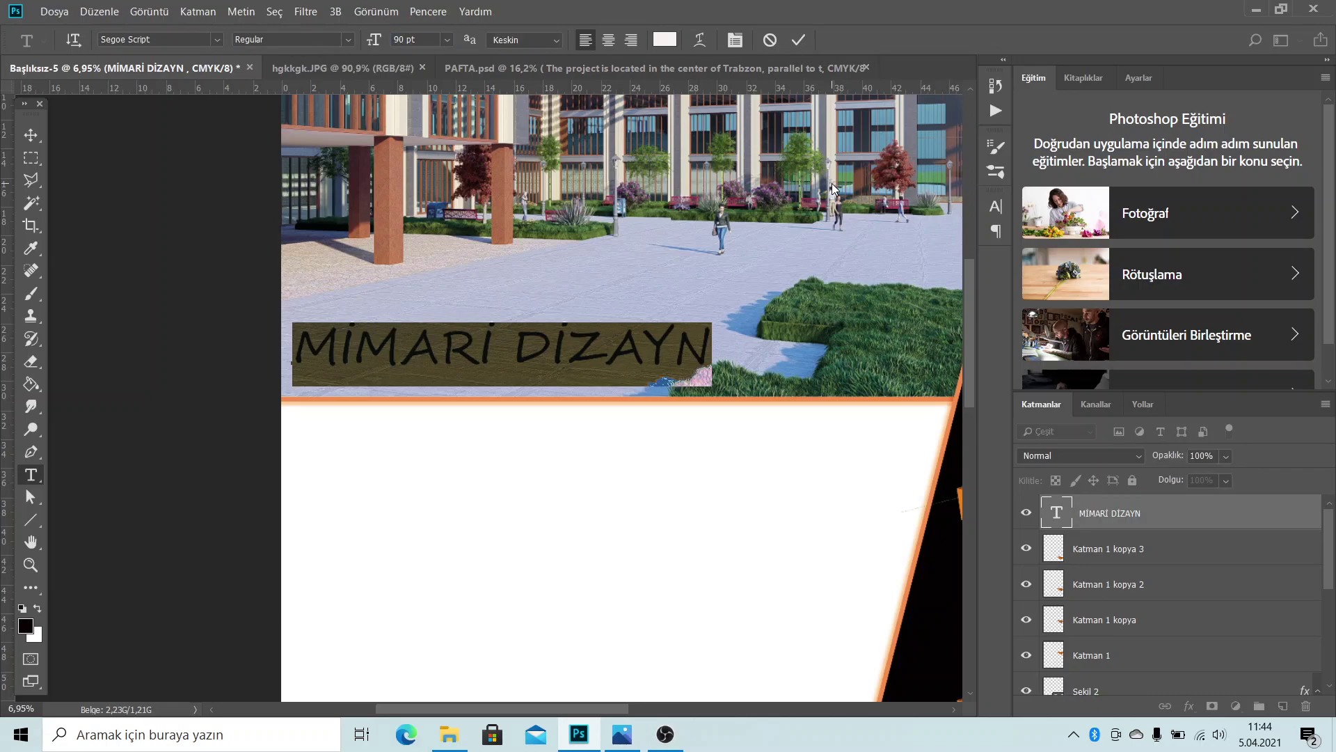
left_click(797, 40)
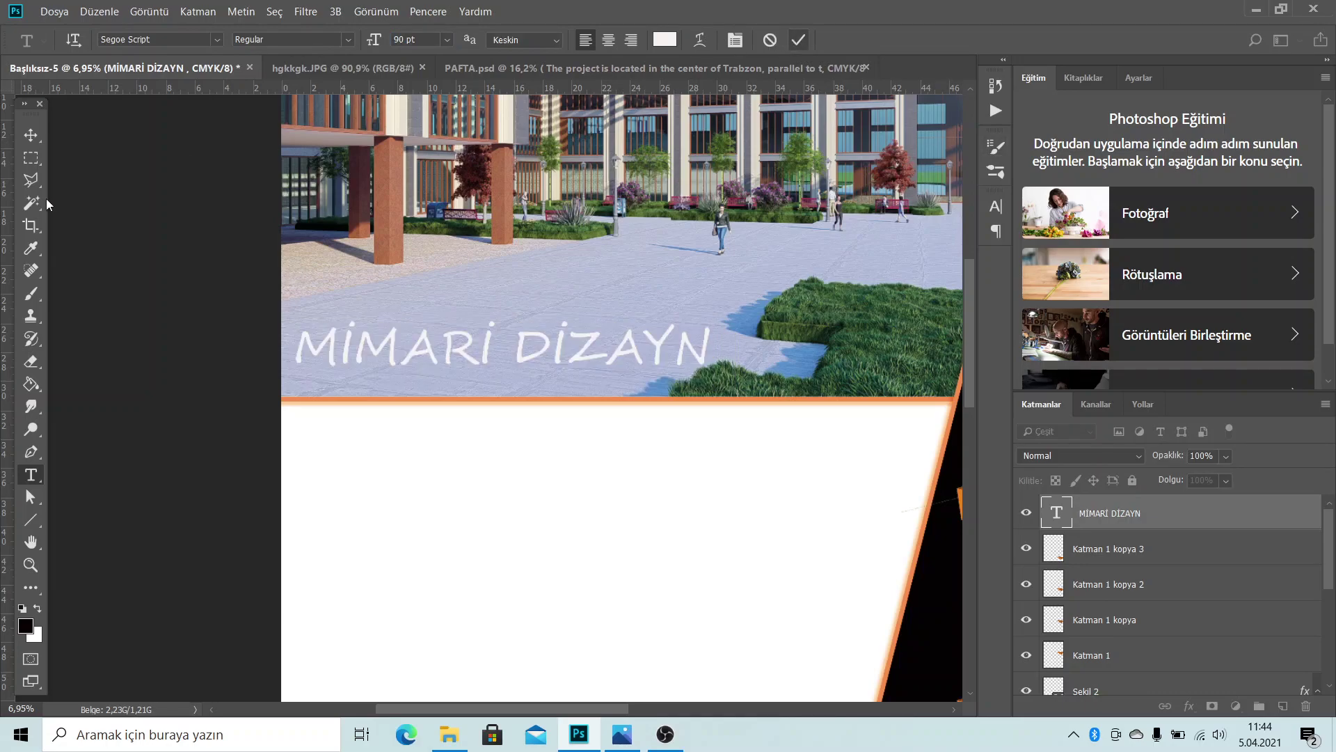
Nudge the title slightly to the right
left_click(31, 134)
left_click_drag(467, 357, 475, 354)
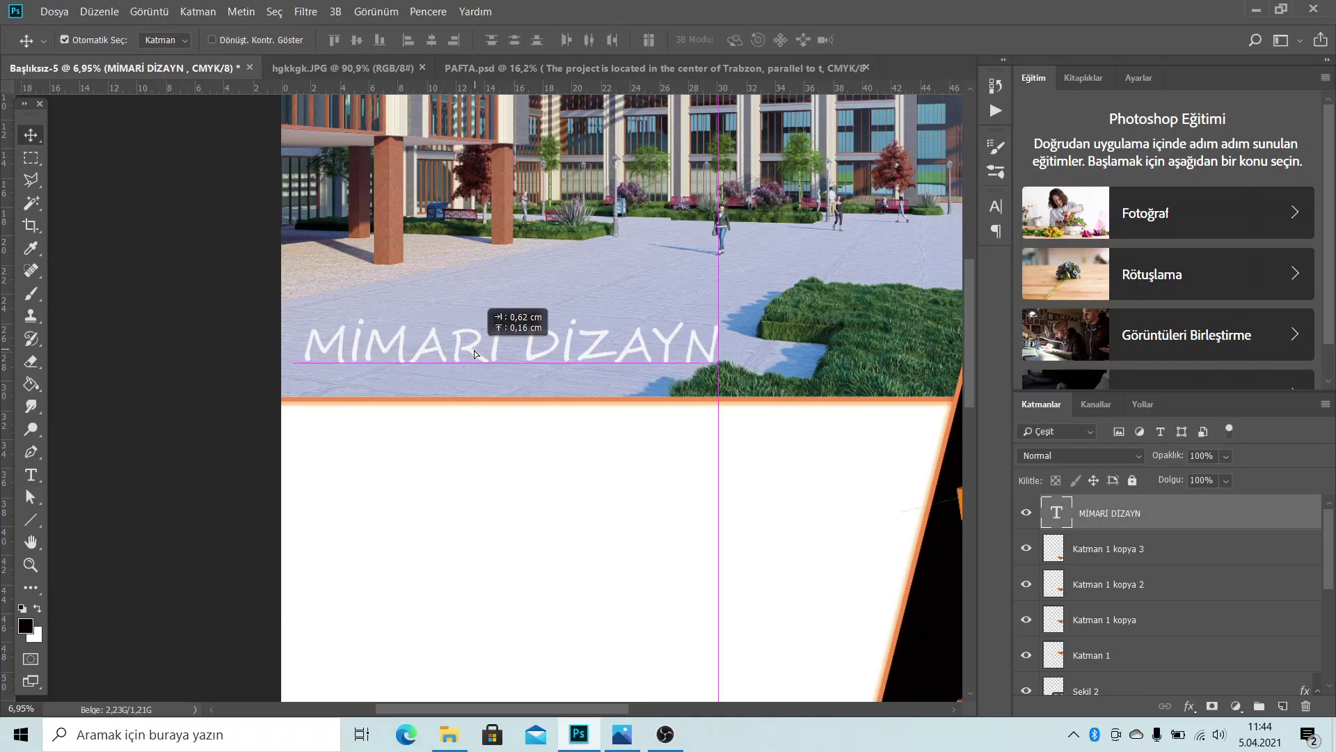
scroll(518, 446, "down", 2)
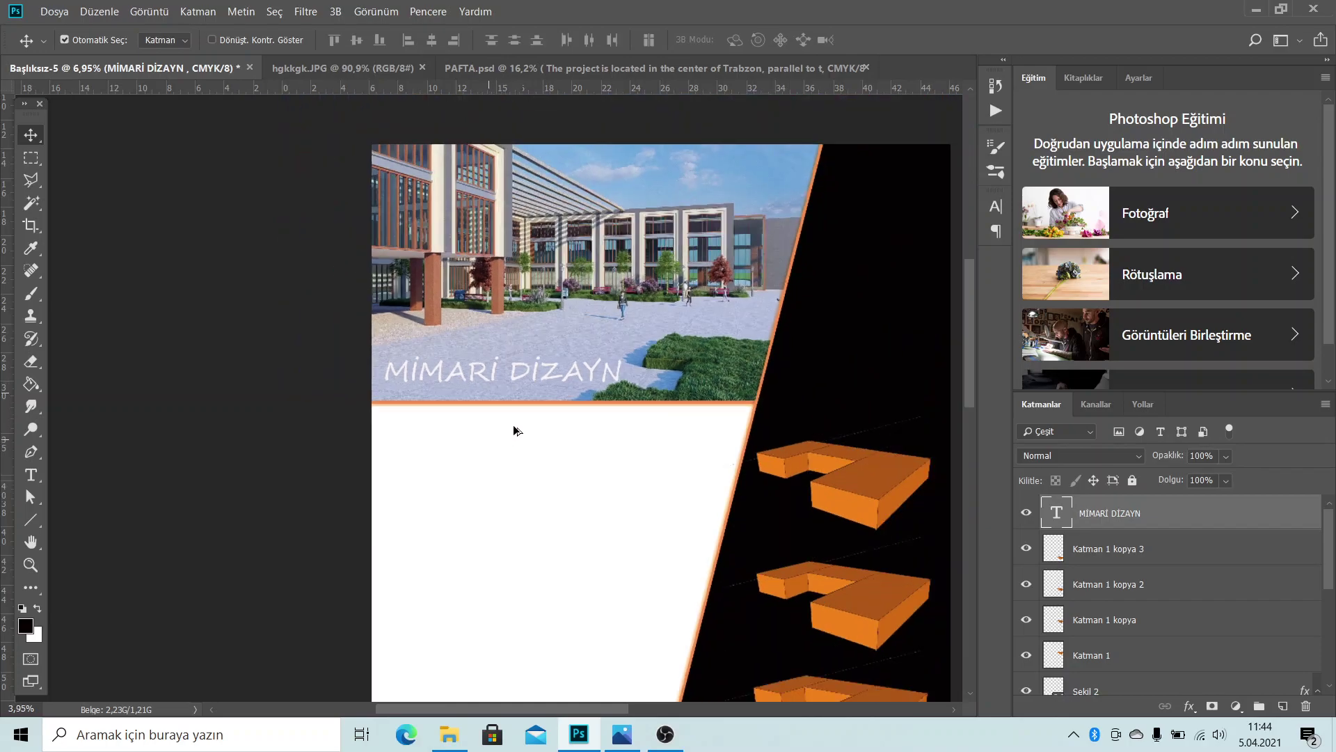
scroll(515, 418, "down", 2)
scroll(592, 397, "up", 1)
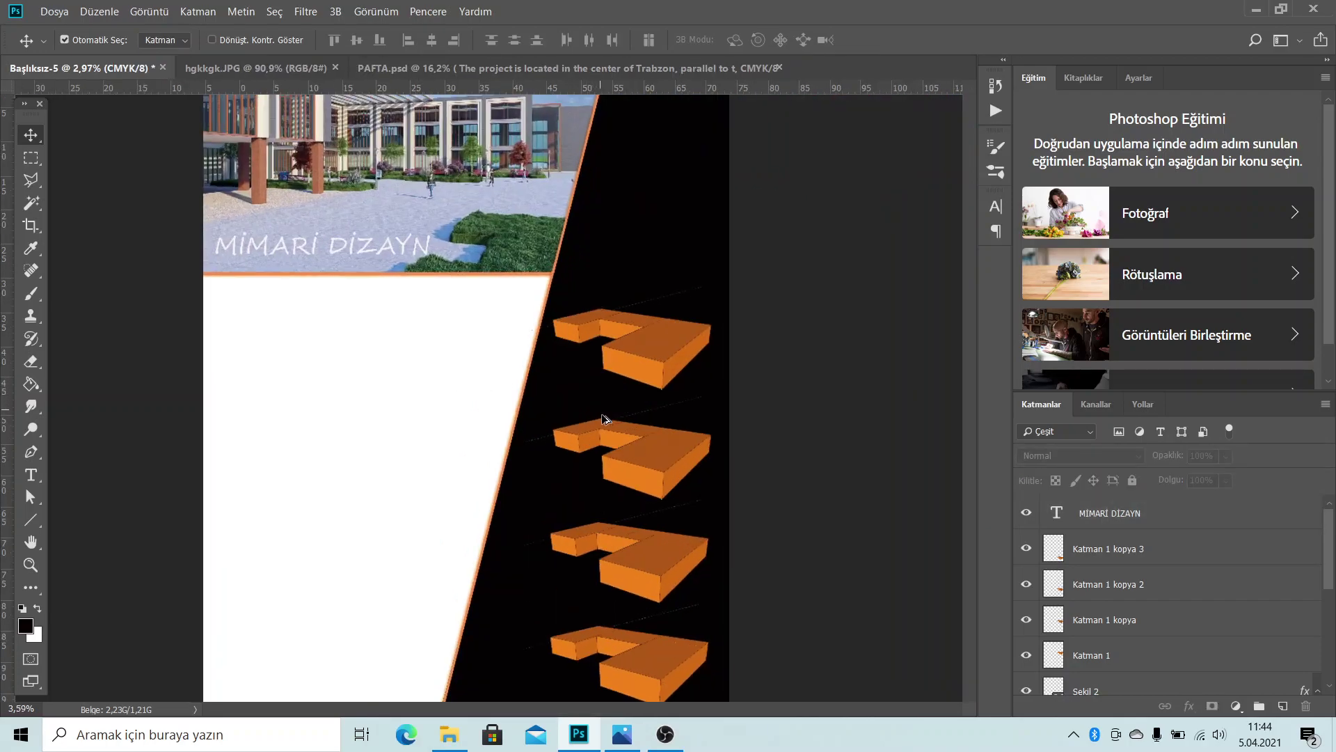
scroll(689, 467, "up", 2)
scroll(719, 478, "up", 1)
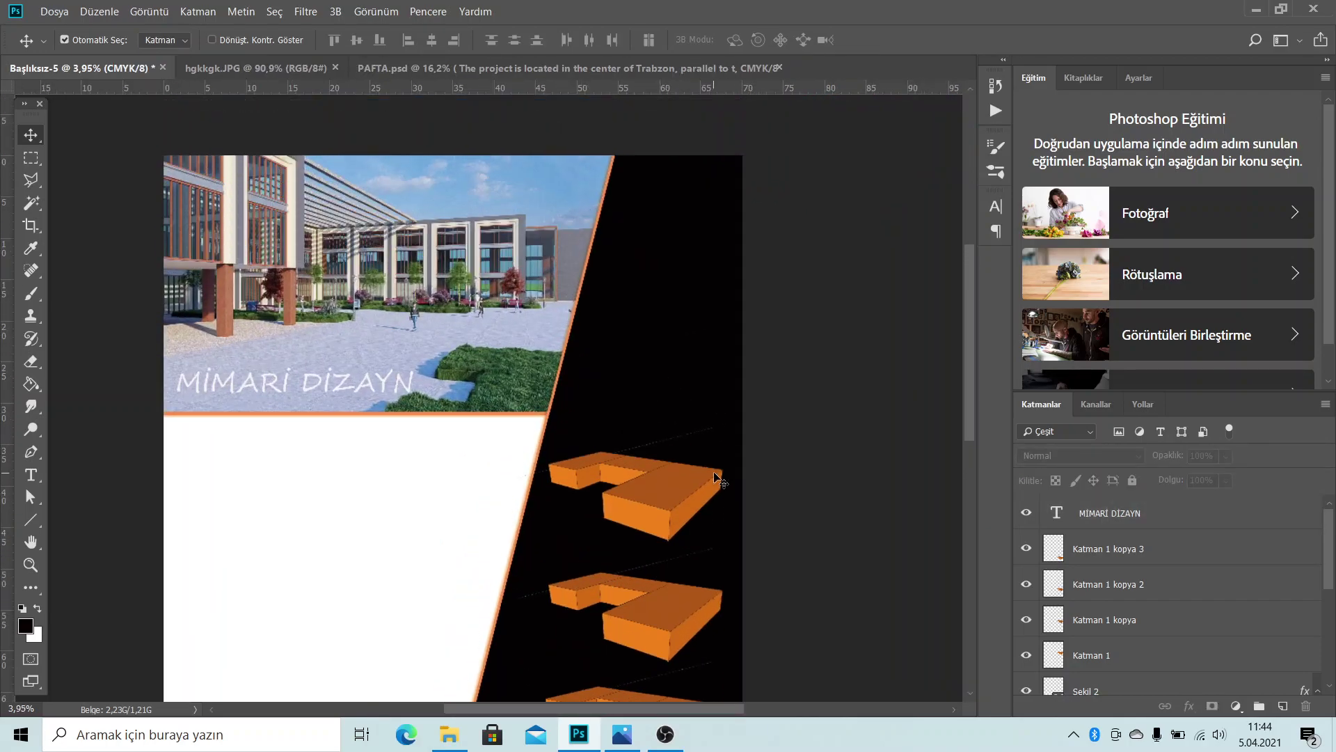
Copy the English project description text layer from PAFTA.psd into Başlıksız-5, placing it below the render
left_click(556, 68)
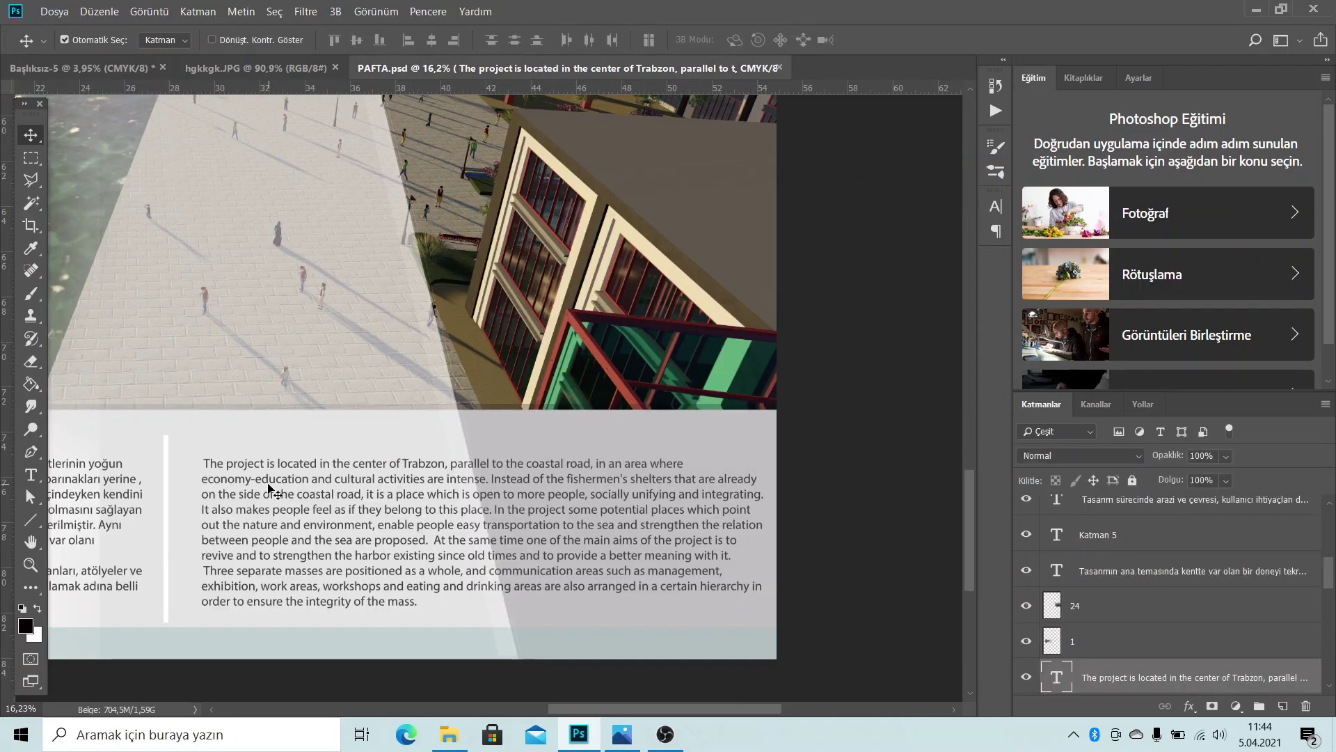
key("ctrl")
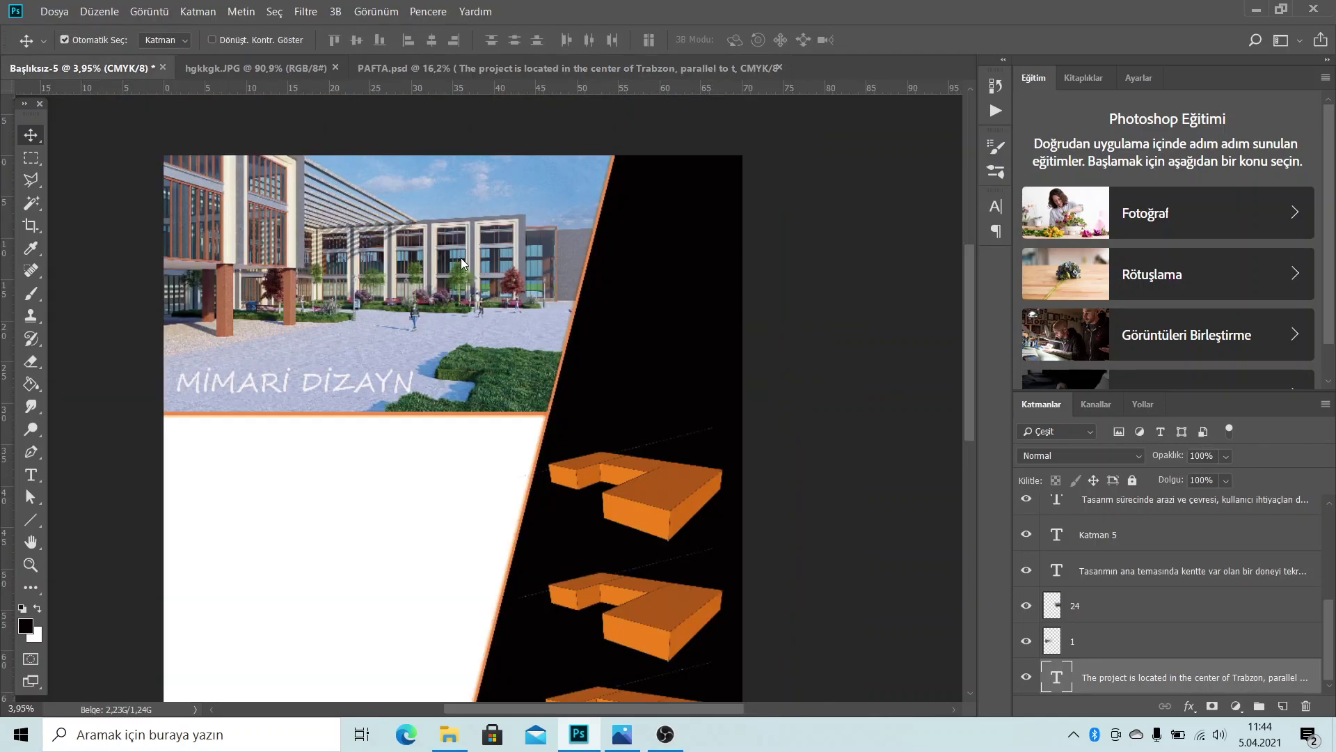
left_click_drag(94, 64, 484, 337)
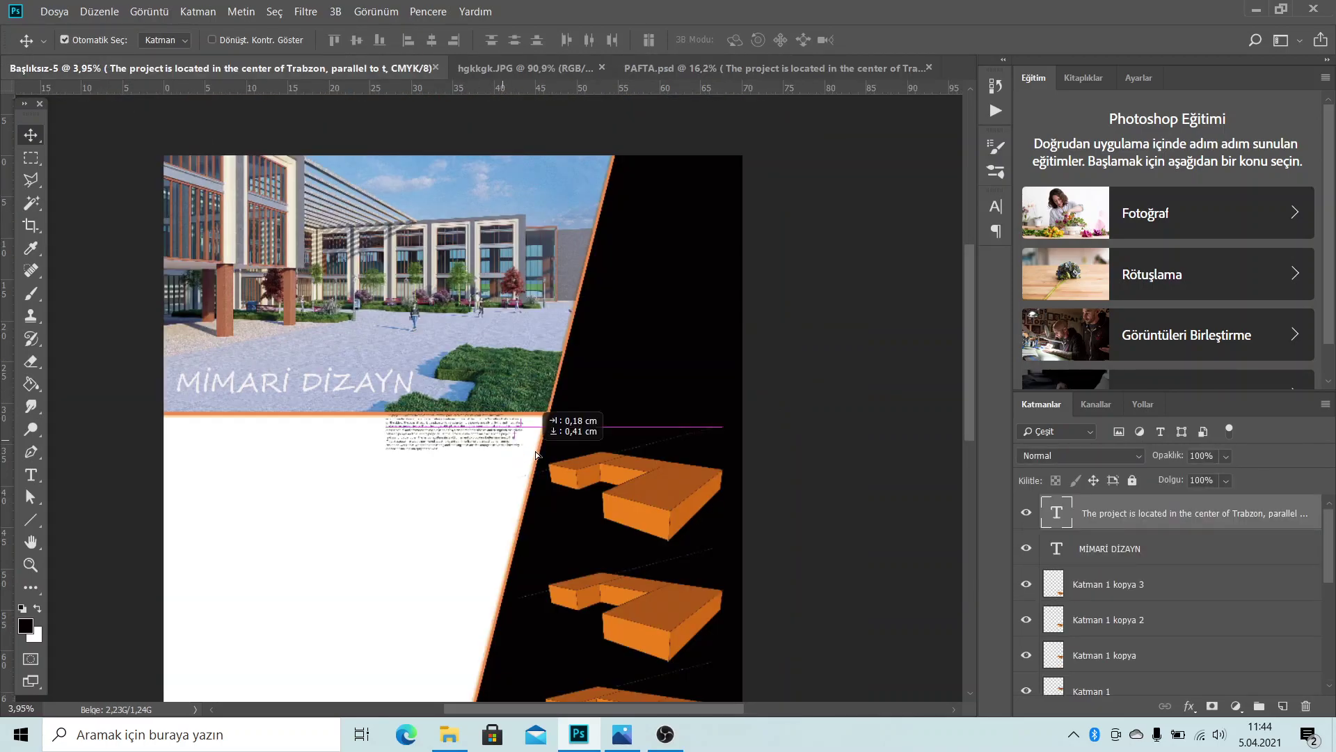
left_click_drag(502, 441, 541, 450)
scroll(572, 515, "up", 1)
scroll(574, 515, "up", 1)
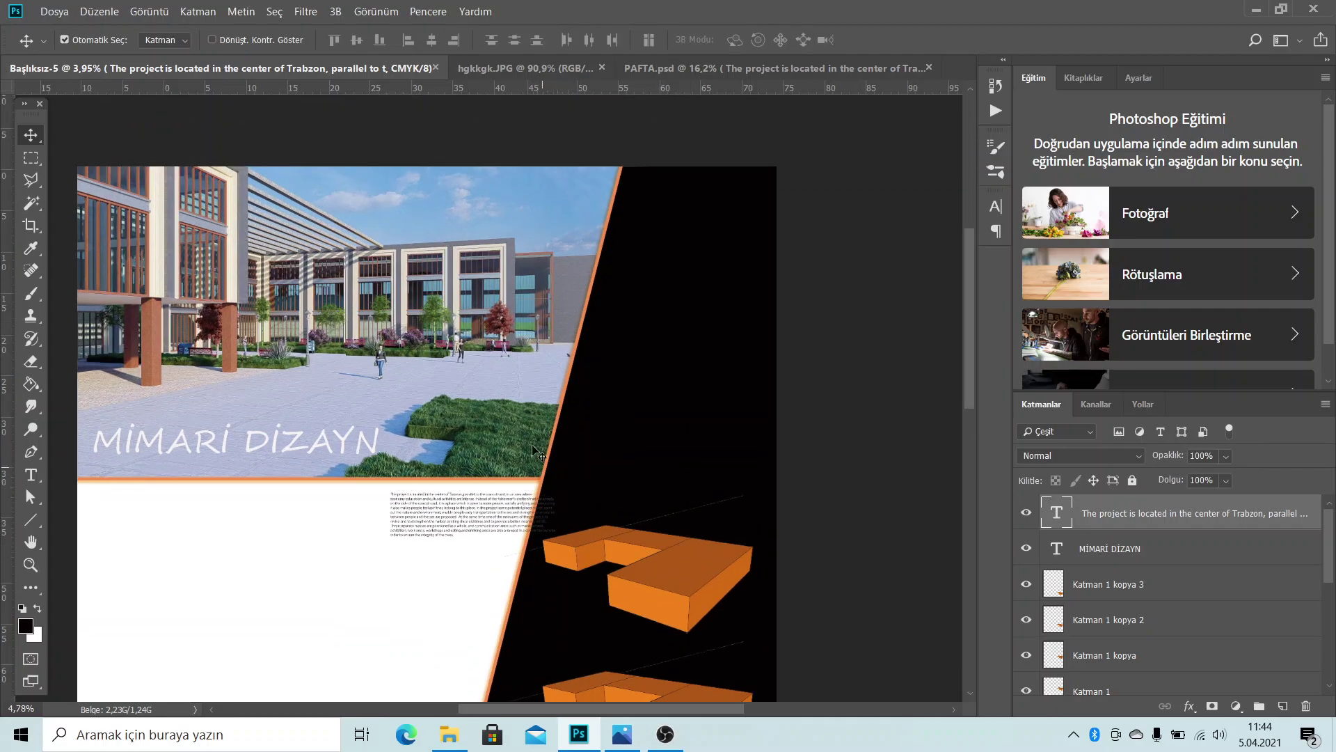
scroll(512, 375, "up", 1)
scroll(556, 407, "up", 2)
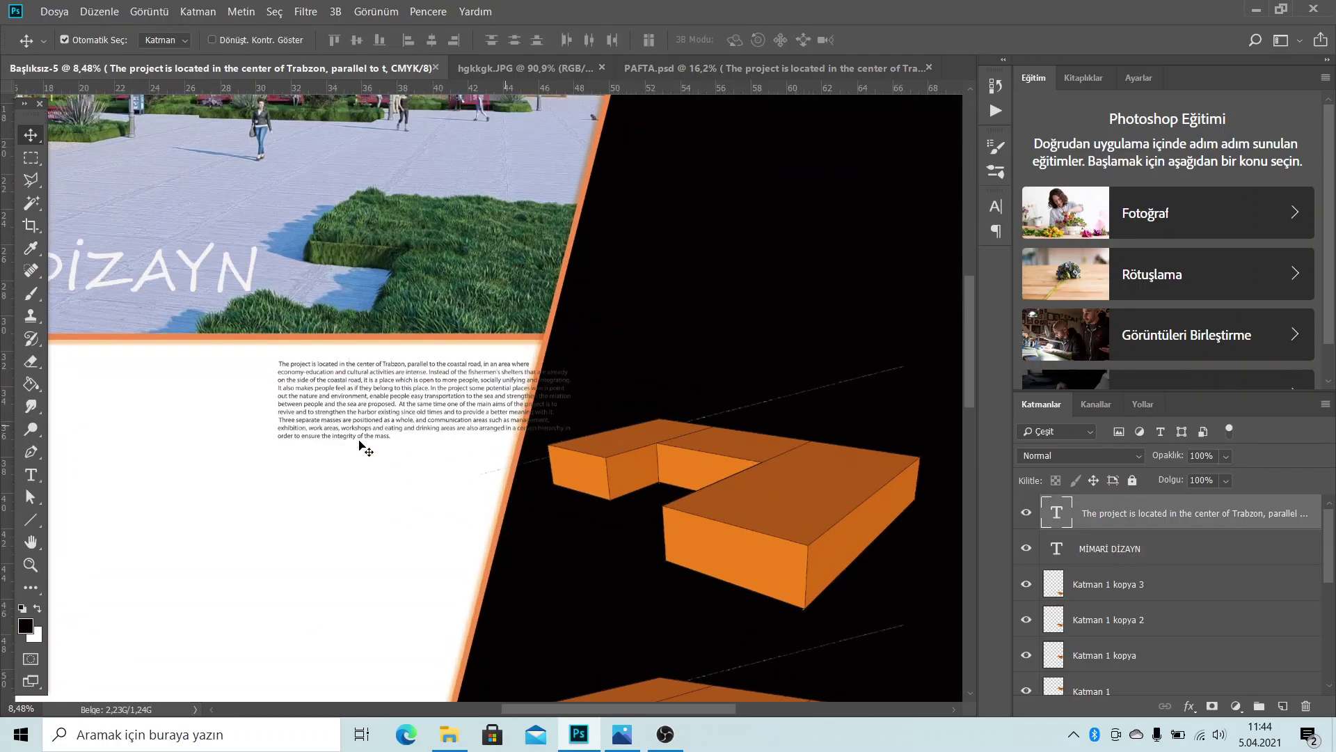
Select the whole project paragraph and set its size to 18 pt
double_click(362, 448)
left_click(387, 405)
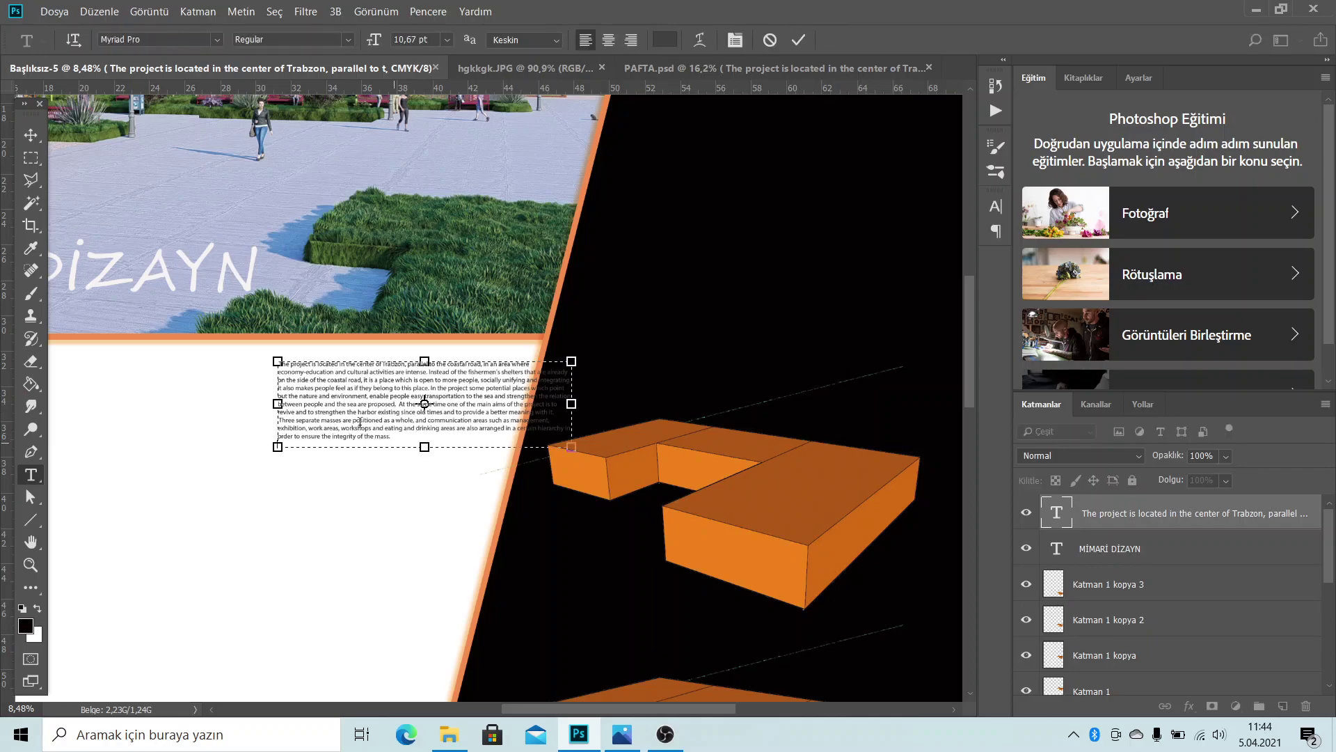
left_click_drag(394, 440, 278, 359)
left_click(446, 39)
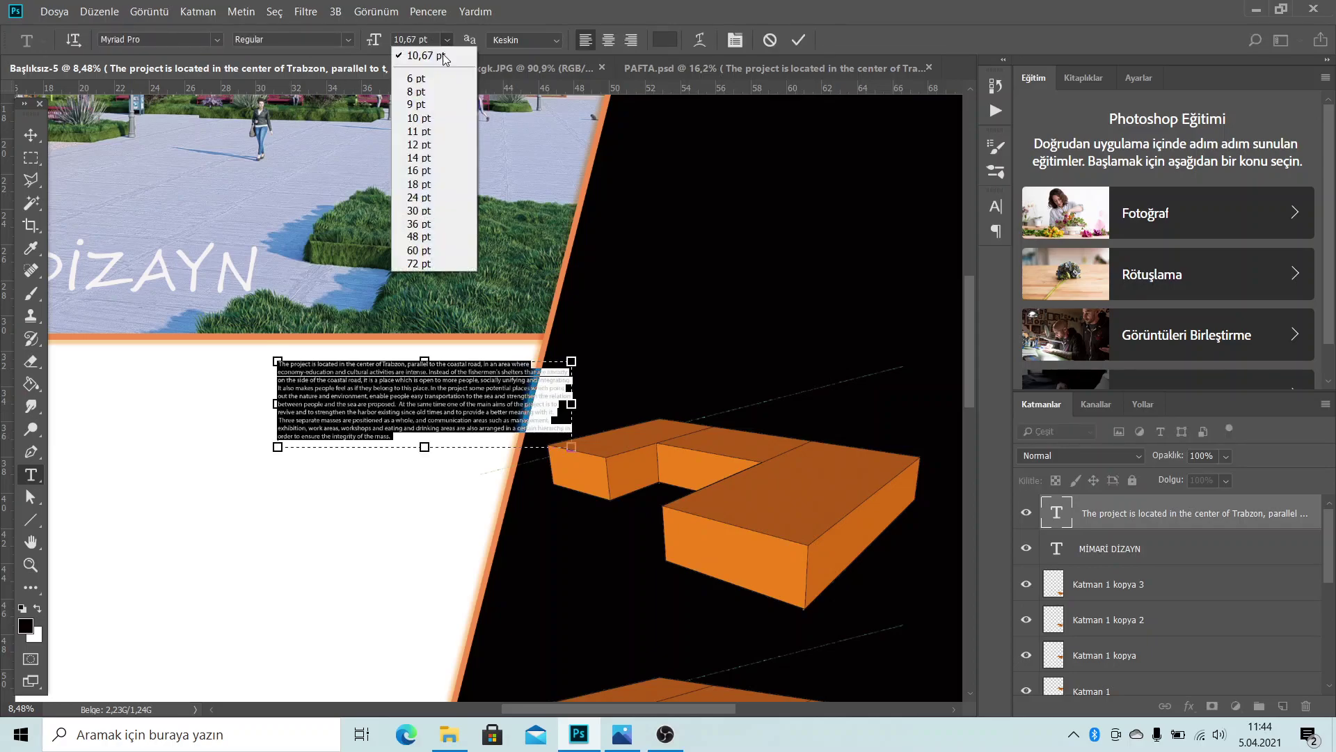
left_click(420, 198)
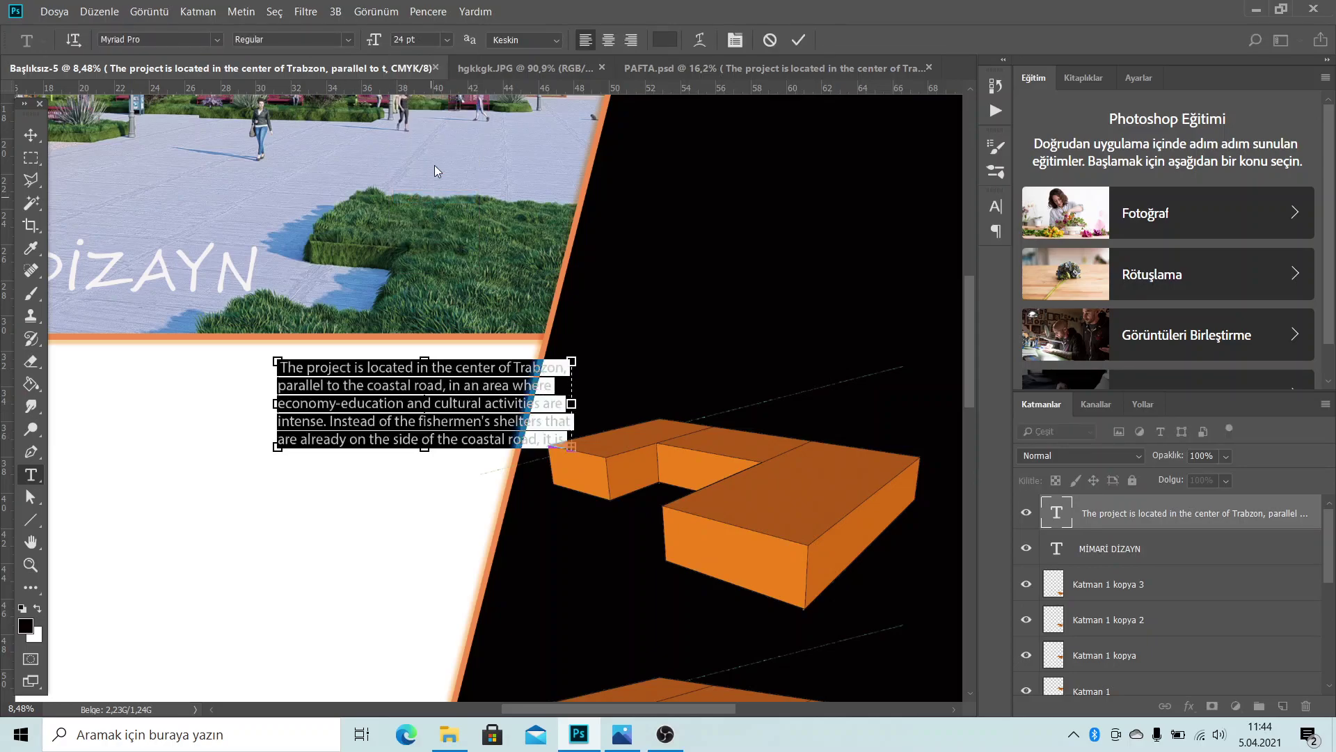
left_click(447, 40)
left_click(453, 183)
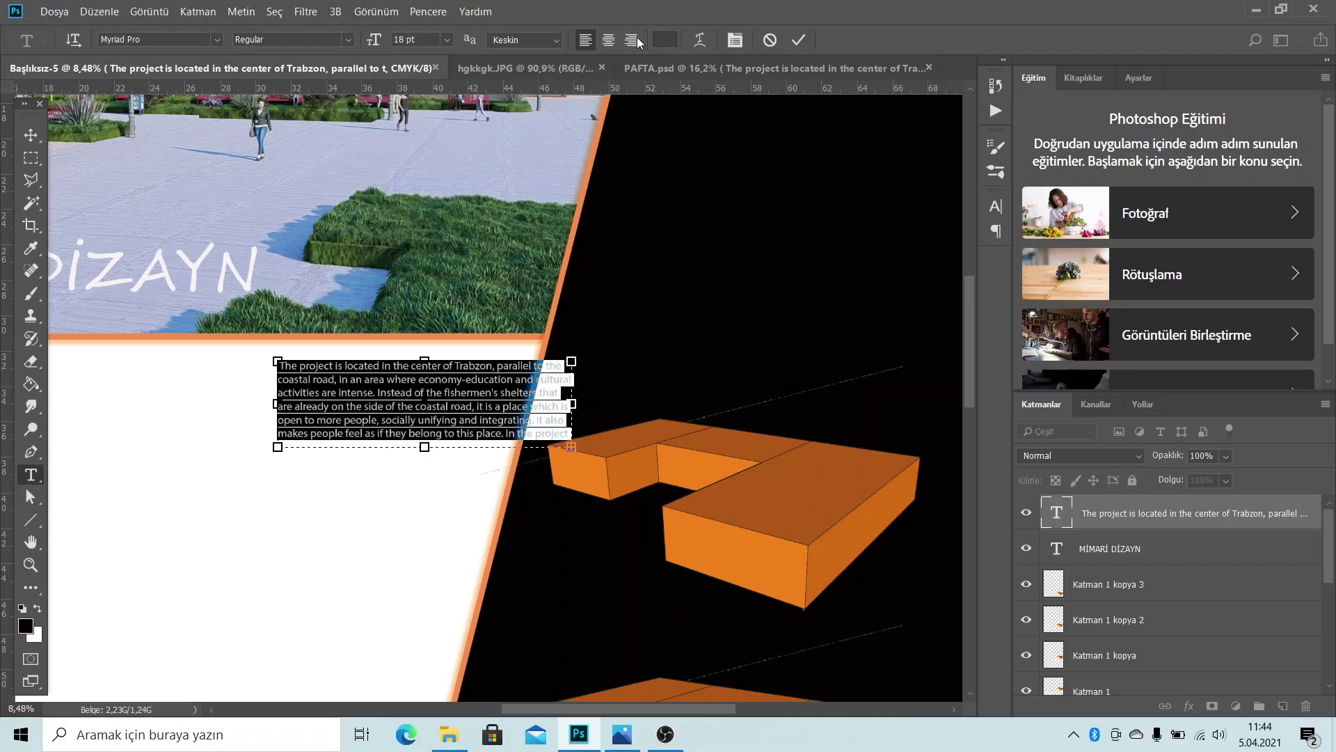
Colour the paragraph near-white (fffefa) and move it to the top of the black panel
left_click(665, 40)
left_click_drag(781, 295, 747, 265)
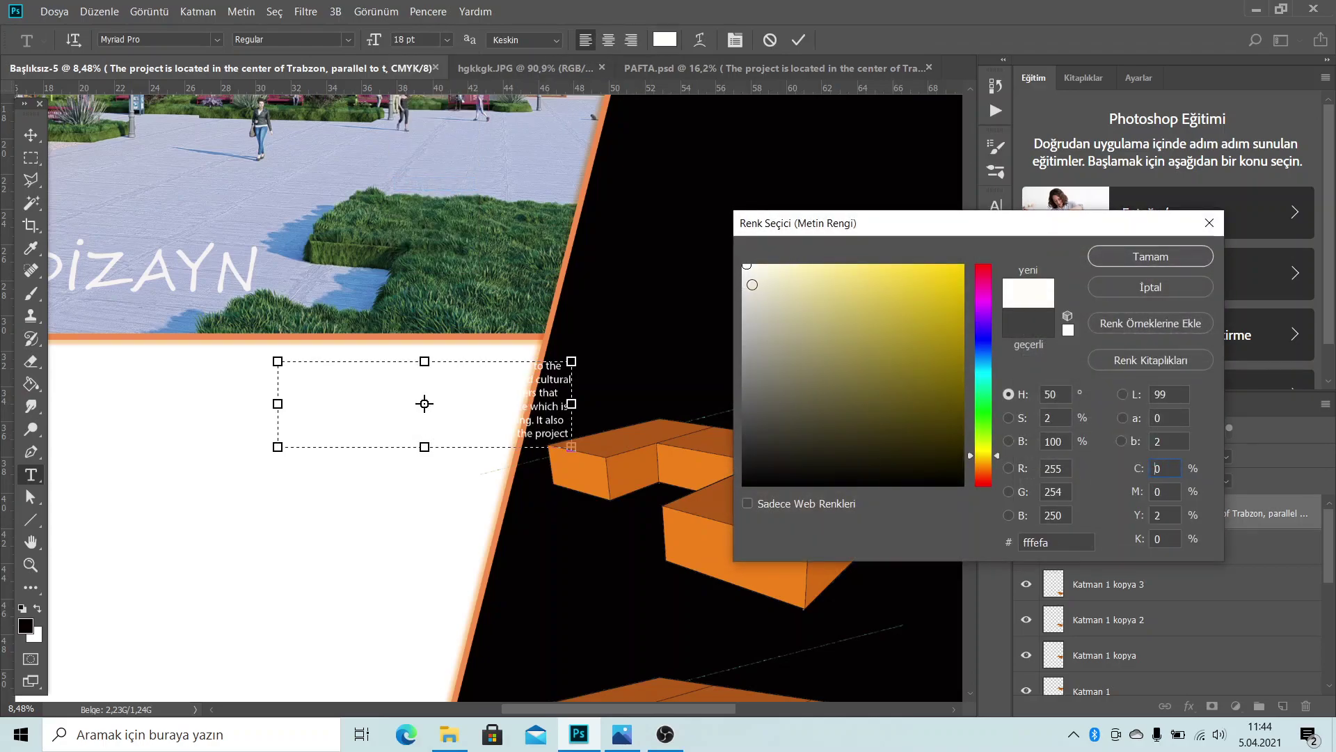
left_click(1169, 256)
left_click(31, 135)
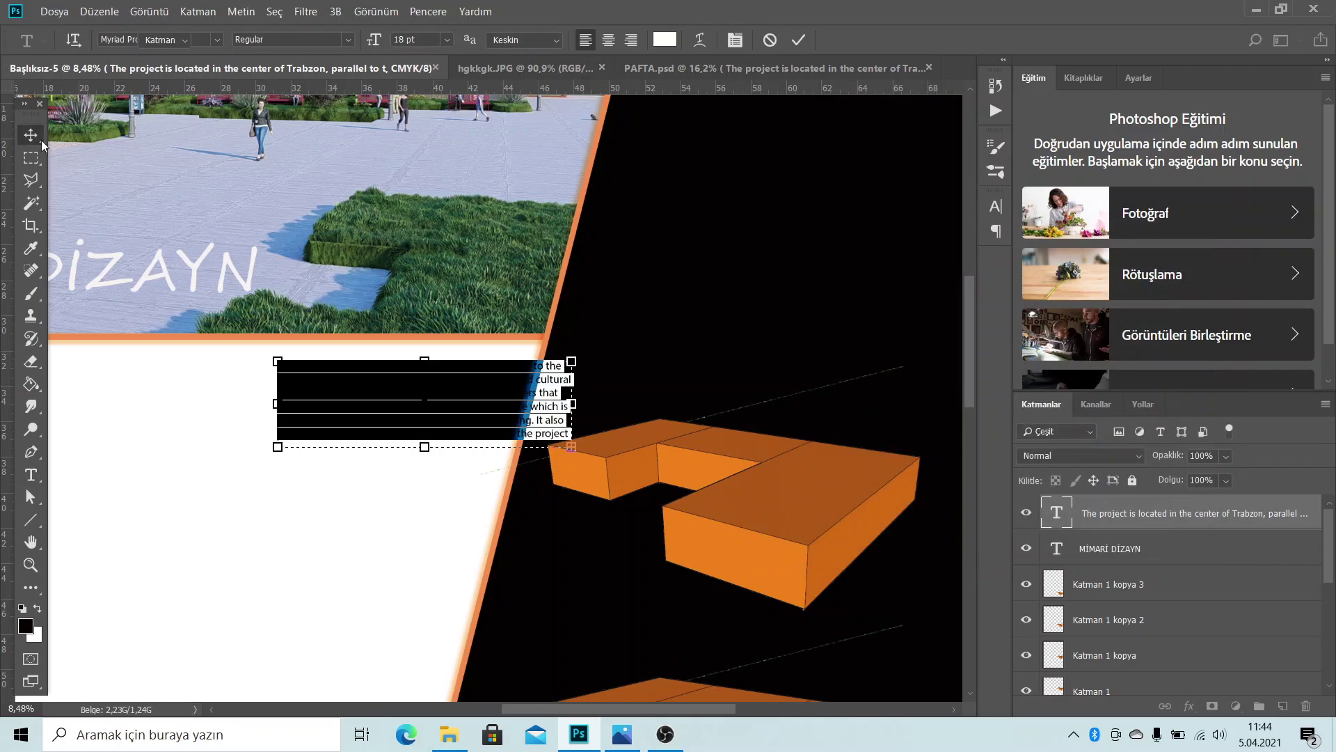
left_click_drag(570, 401, 893, 311)
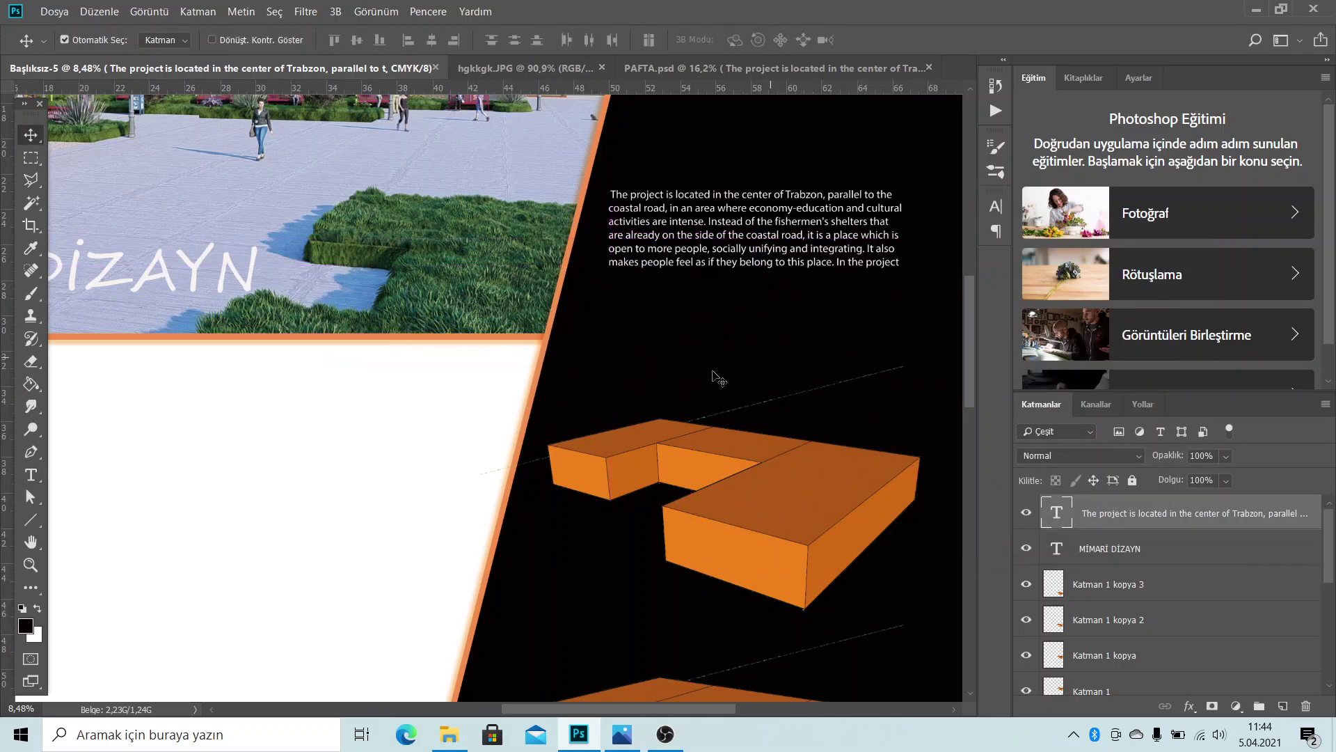
scroll(353, 409, "down", 1)
scroll(354, 409, "down", 2)
Shift the project paragraph left and down within the black panel
scroll(627, 390, "up", 2)
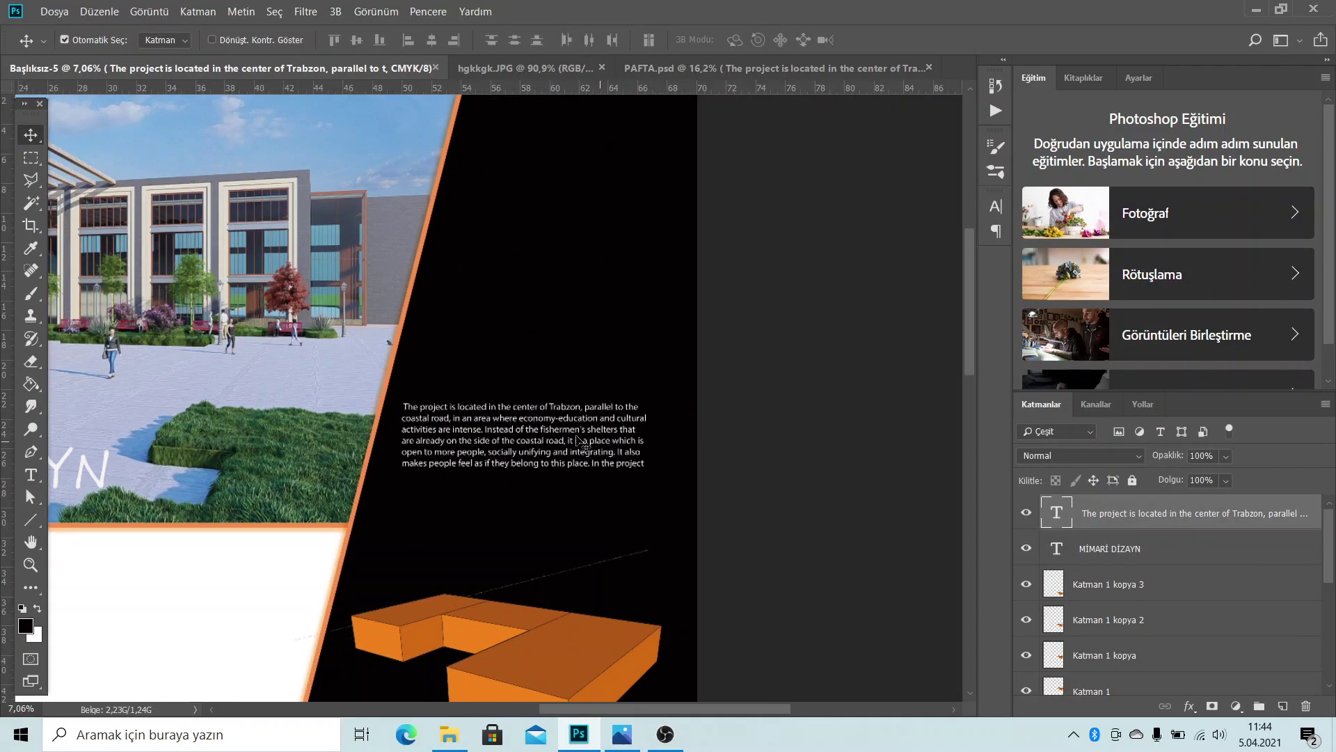
mouse_move(677, 395)
left_mouse_down()
mouse_move(600, 386)
mouse_move(609, 252)
mouse_move(564, 327)
mouse_move(562, 424)
left_mouse_up()
scroll(584, 252, "up", 2)
scroll(571, 252, "down", 2)
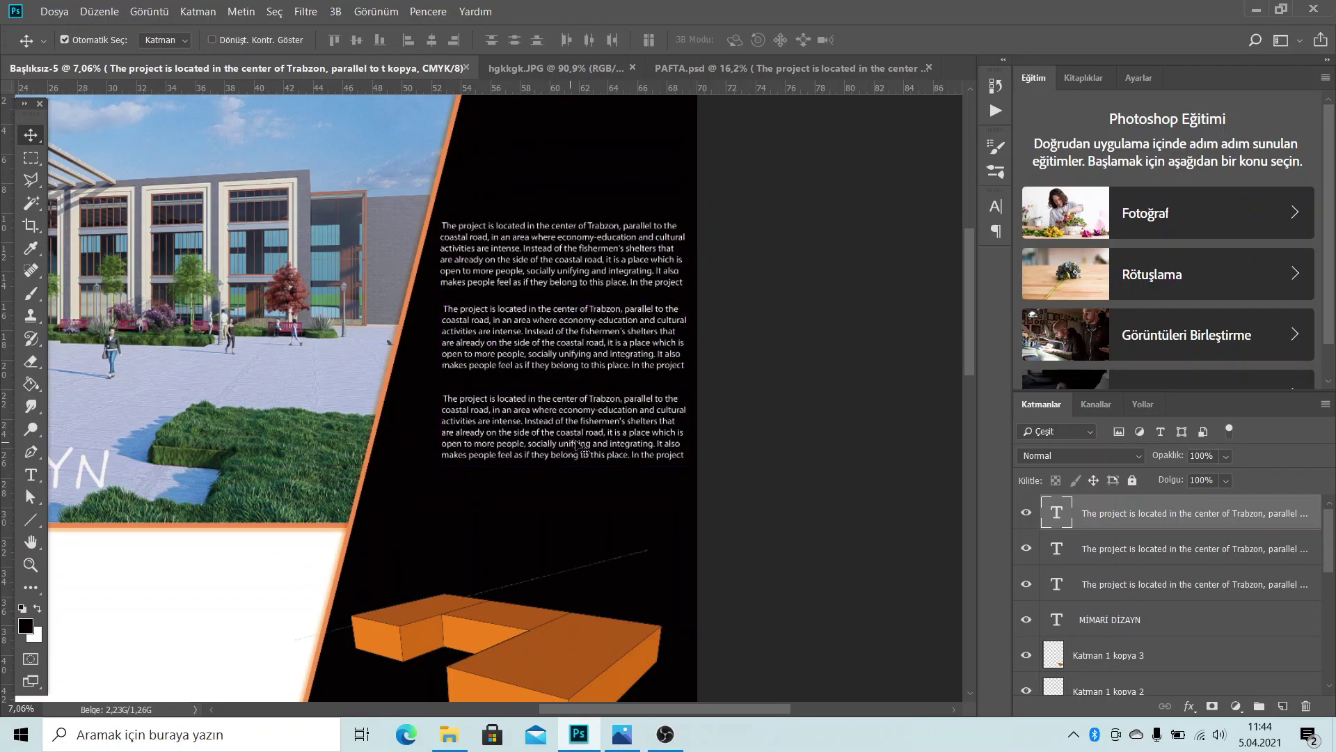
scroll(579, 445, "down", 3)
scroll(584, 391, "up", 3)
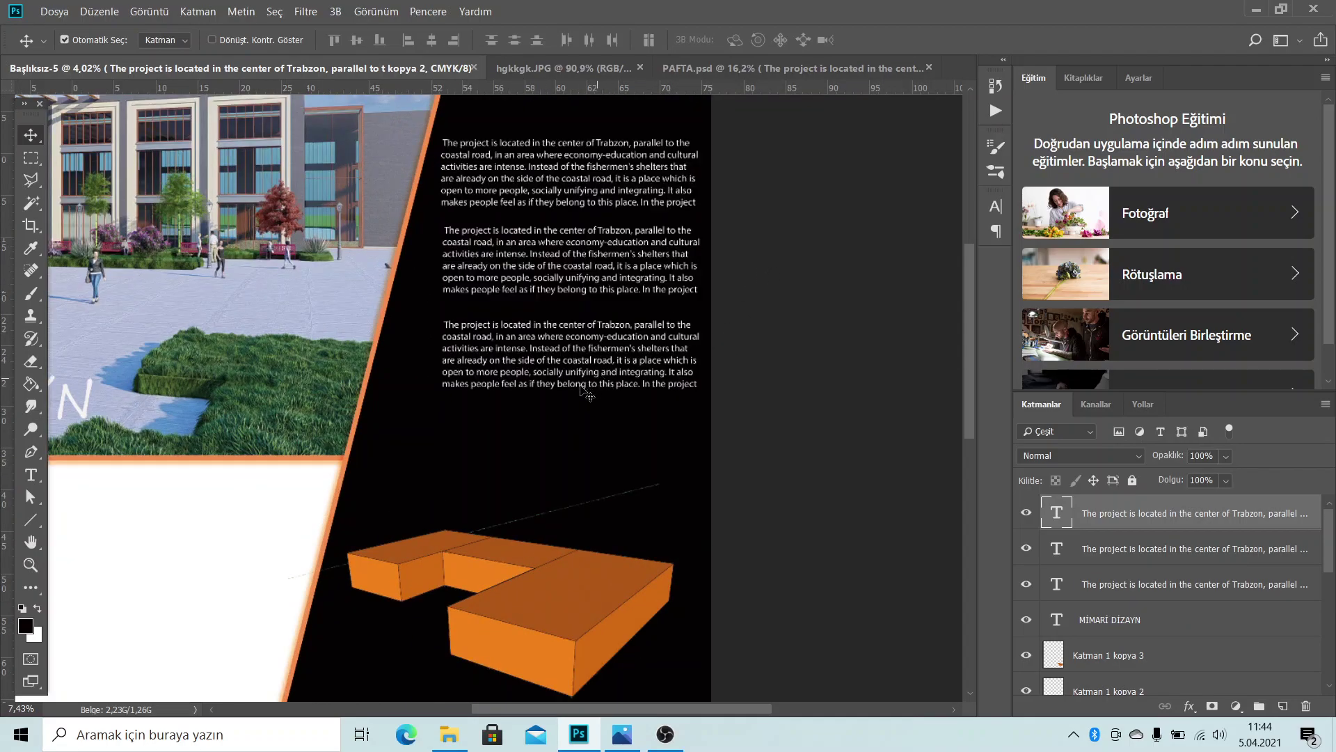
Alt-drag a fourth paragraph copy below the third, aligned with the copies above
left_click_drag(544, 352, 536, 442)
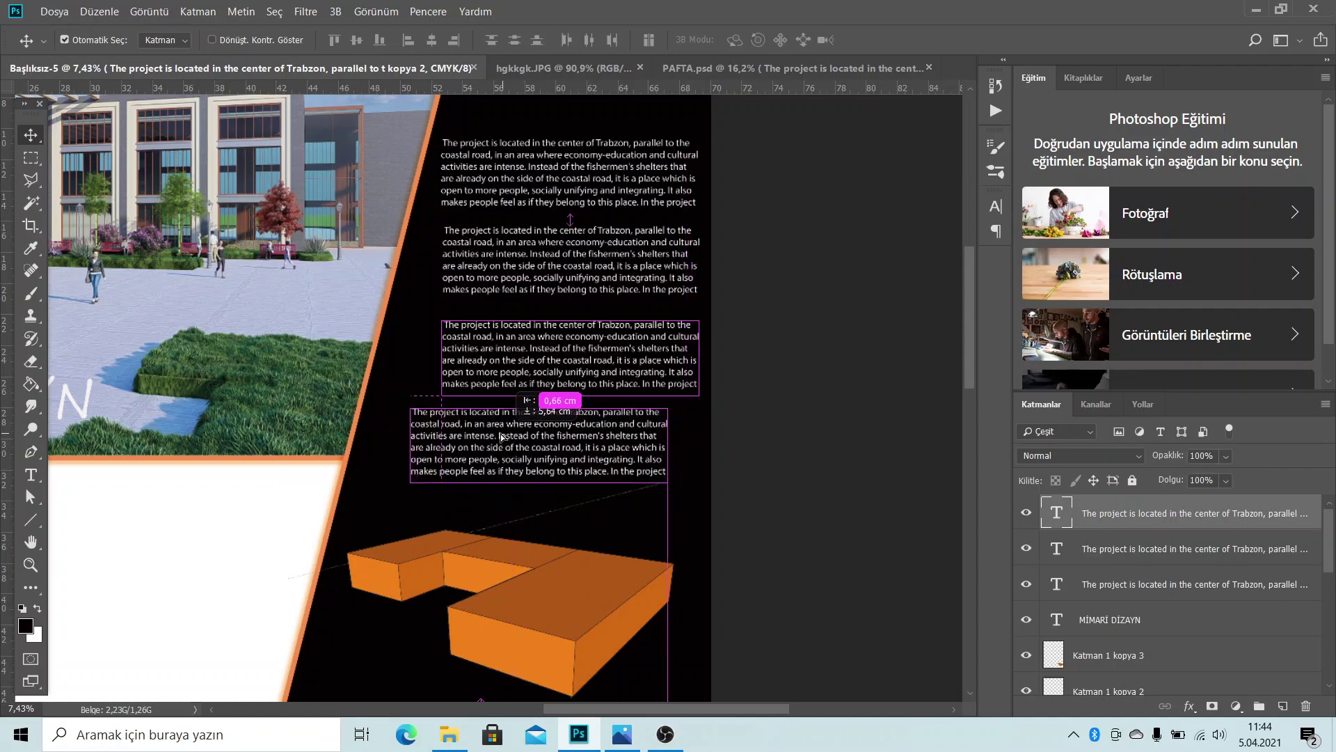
left_click_drag(535, 442, 545, 444)
scroll(708, 402, "down", 3)
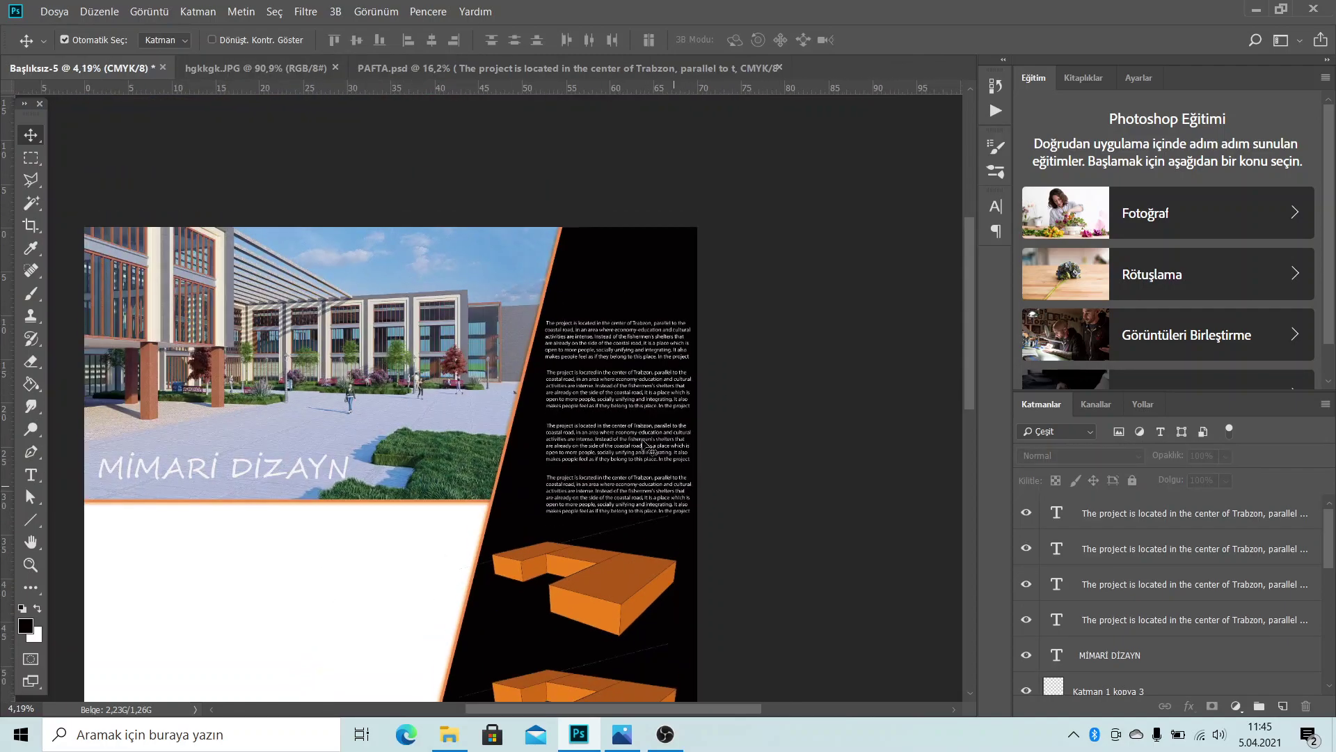
scroll(686, 422, "up", 1)
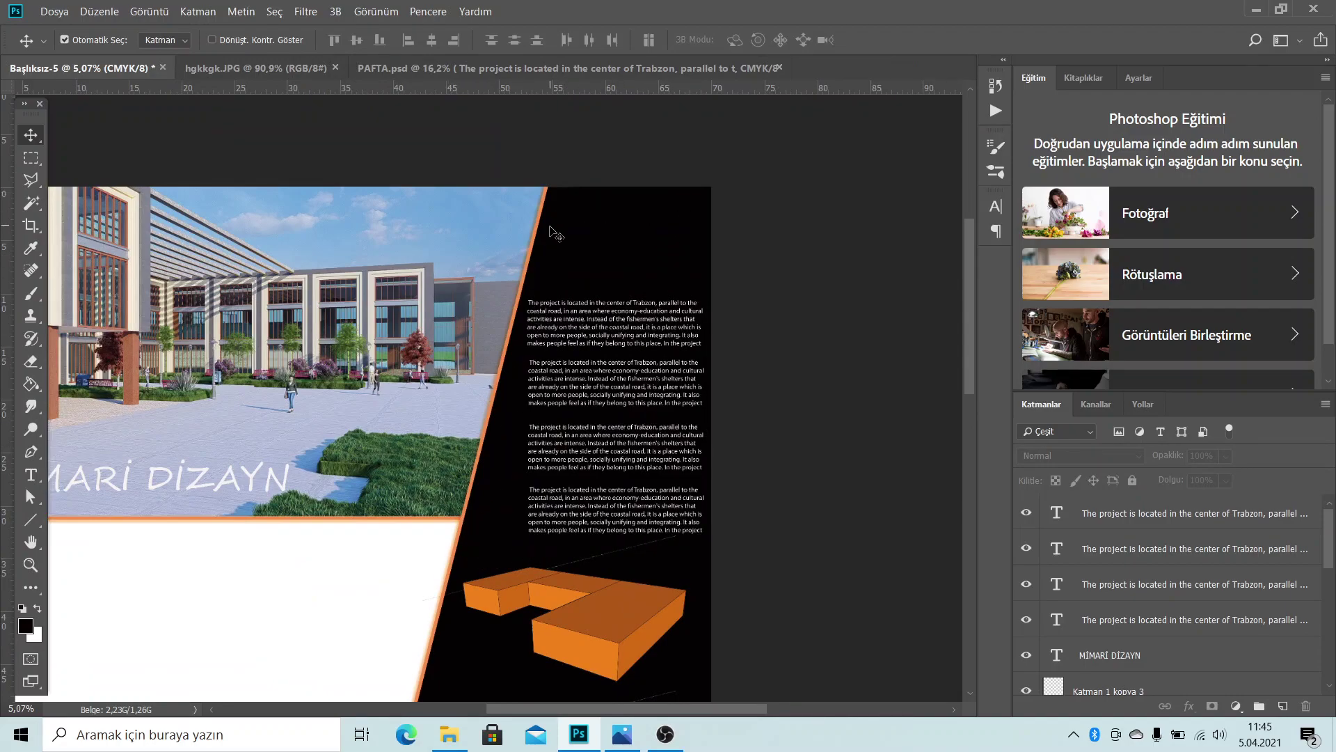
scroll(607, 381, "up", 1)
scroll(608, 382, "down", 2)
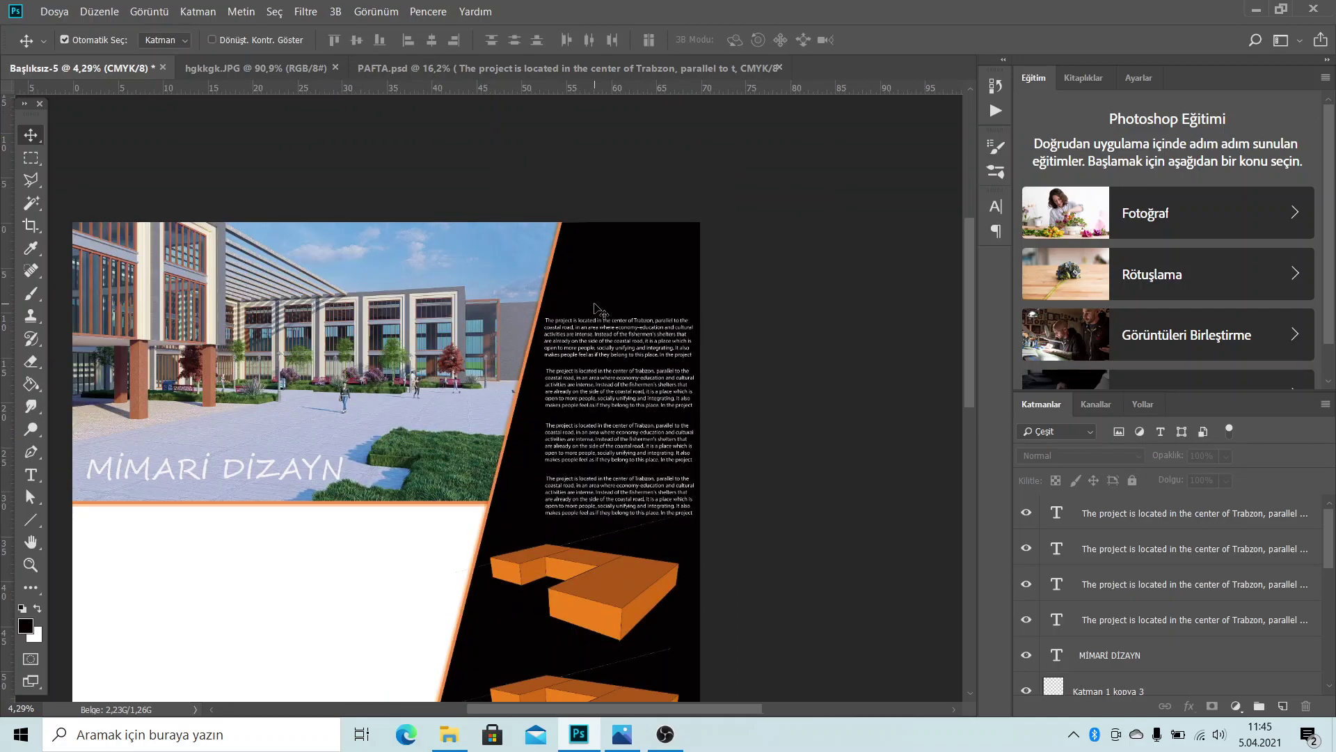
scroll(600, 341, "down", 1)
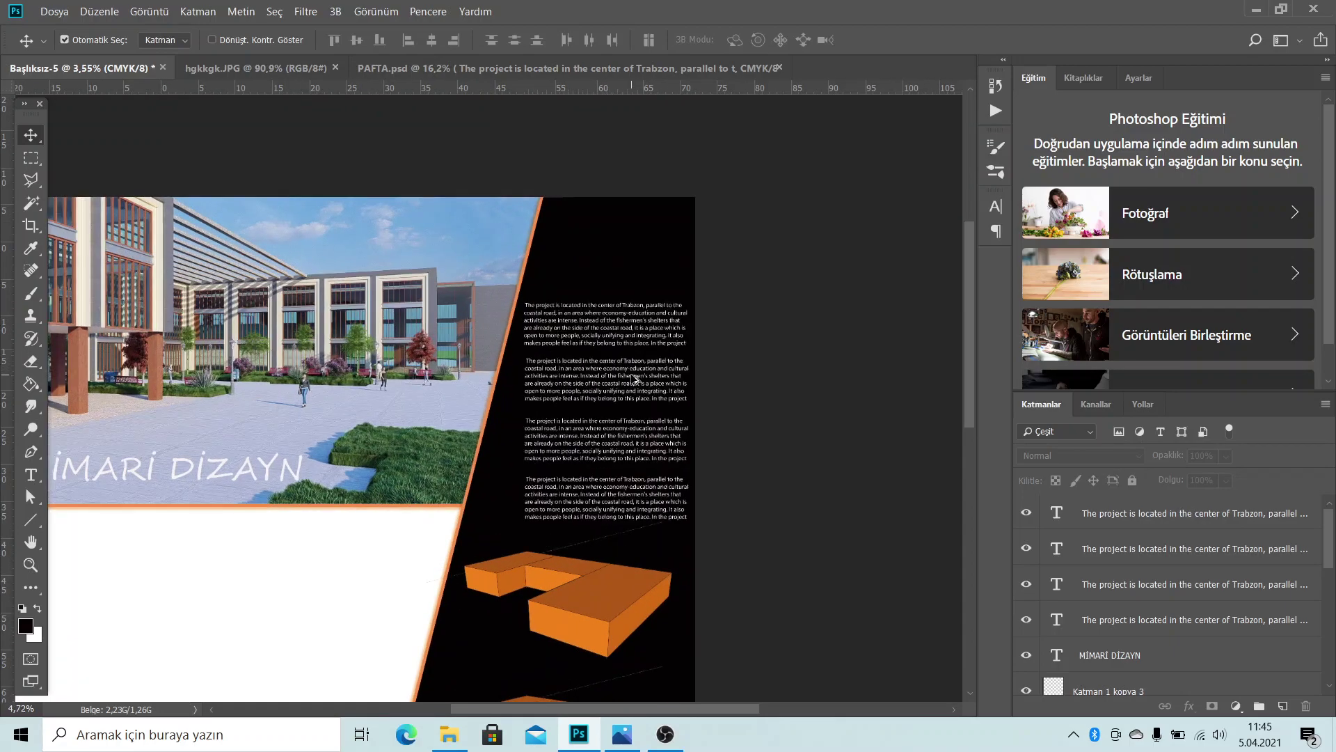
scroll(613, 362, "up", 2)
scroll(646, 377, "up", 1)
scroll(646, 377, "up", 1)
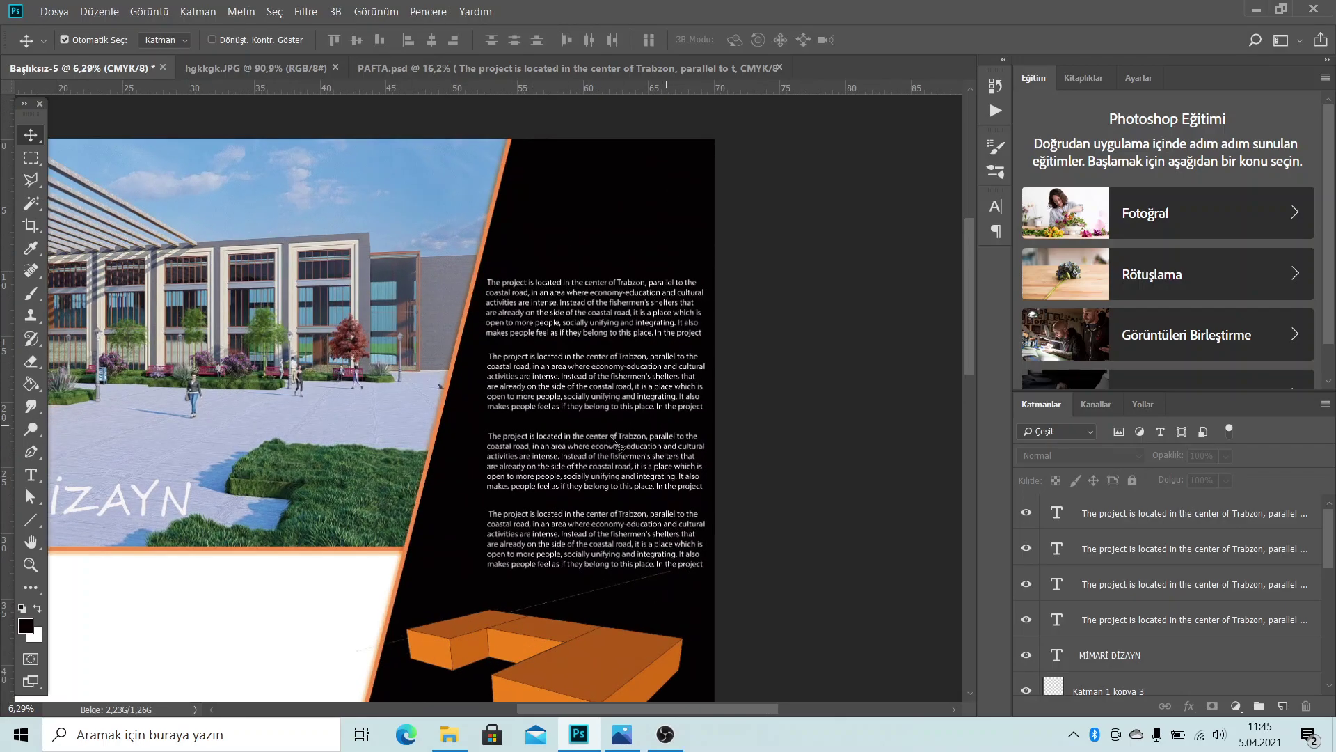
scroll(571, 334, "down", 1)
scroll(612, 237, "down", 1)
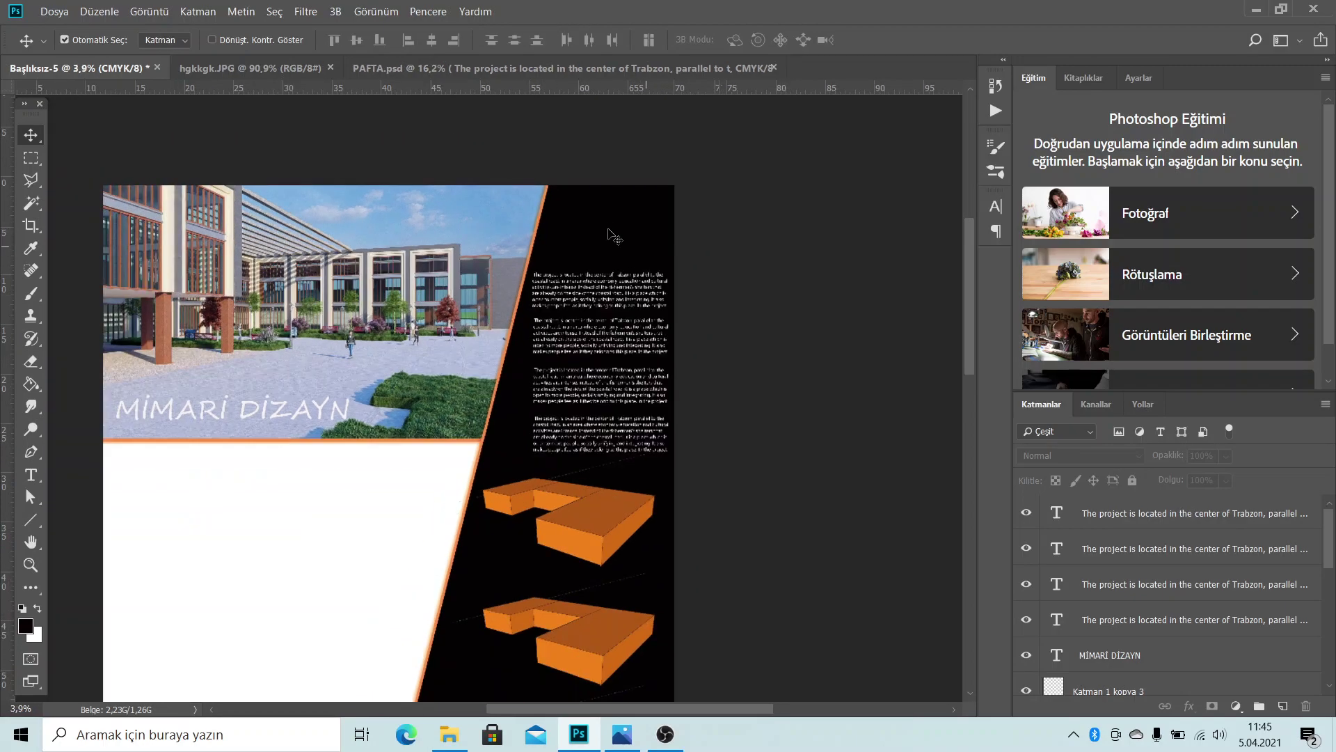
scroll(624, 240, "up", 1)
scroll(683, 257, "down", 1)
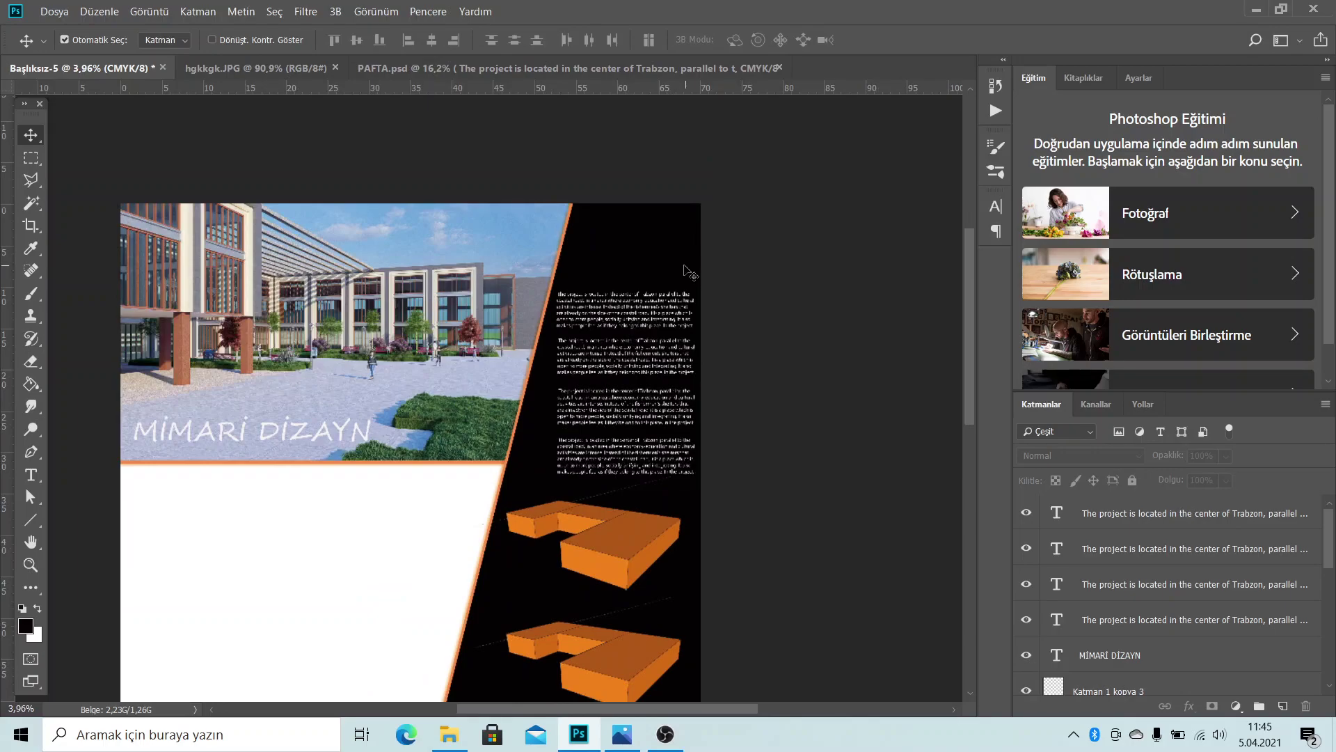
scroll(686, 261, "down", 1)
scroll(696, 327, "up", 3)
scroll(707, 383, "up", 2)
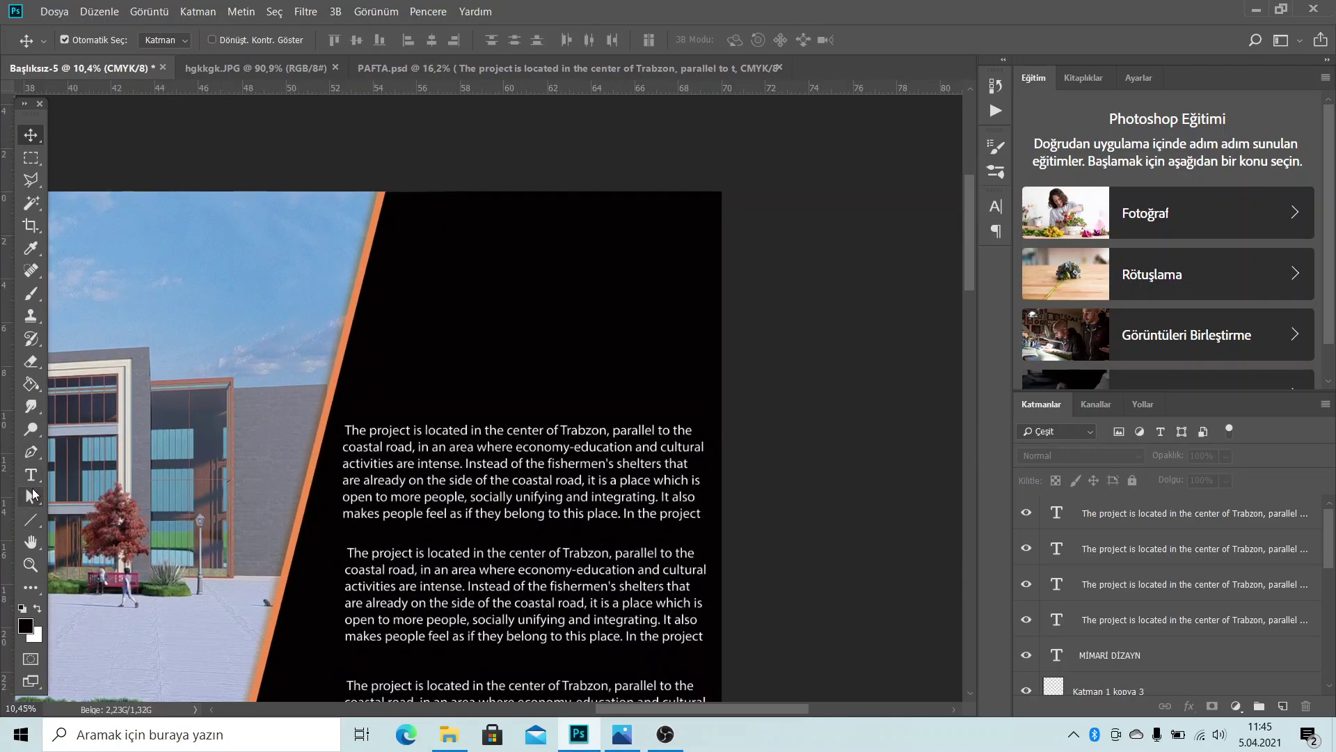
Type the heading 'MİNİMALİST VE SÜRDÜRÜLEBİLİR MEKANLAR' above the paragraphs, with MEKANLAR on a second line
left_click(31, 475)
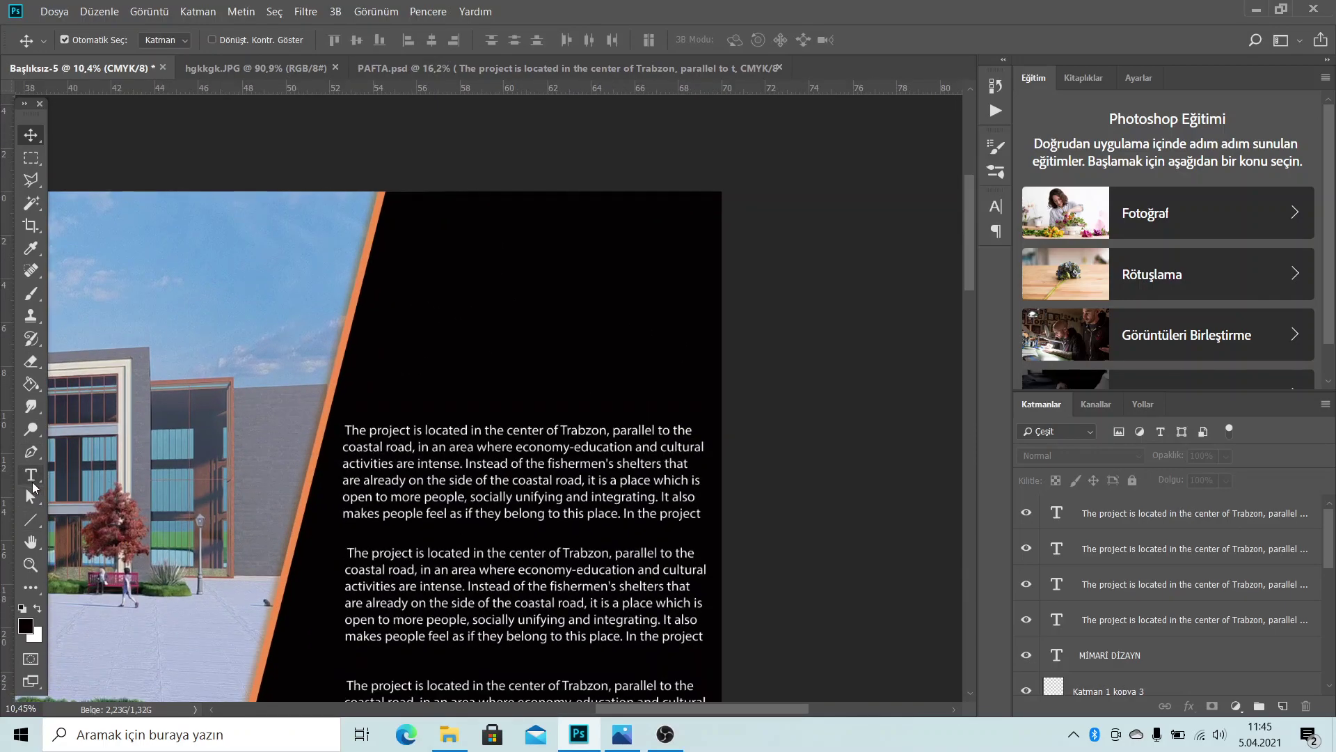
left_click(410, 307)
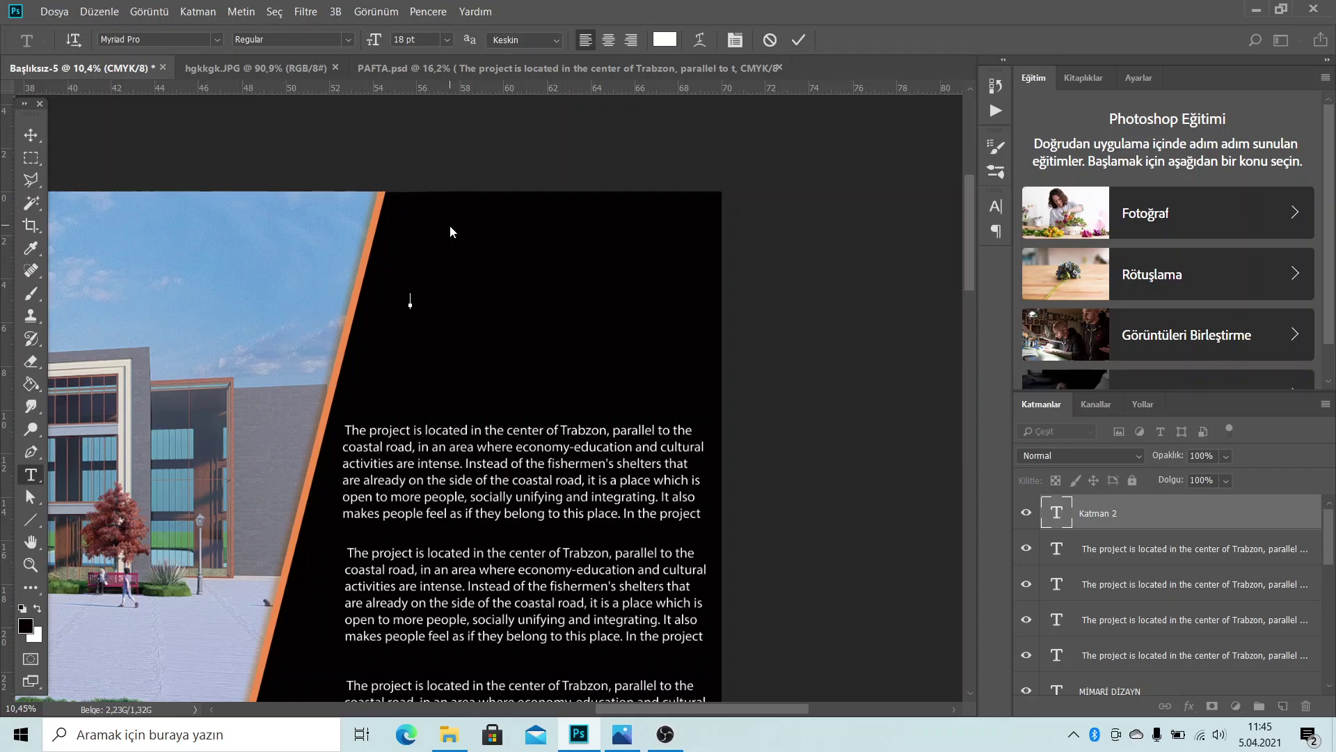
type("MİM")
key("BackSpace")
type("NİMALİZ")
type("M V")
type("E SÜR")
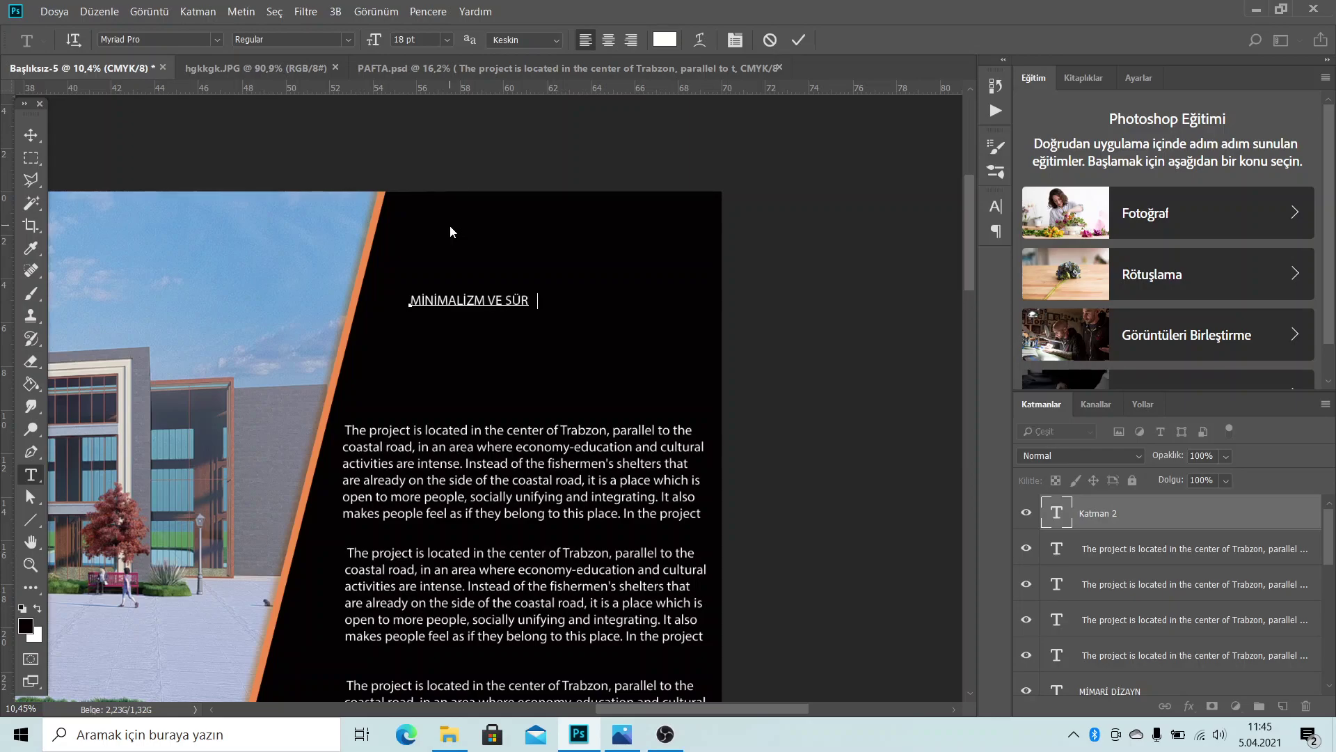
type("DÜRÜLE")
type("BİLİR ")
type("MEKANLAR")
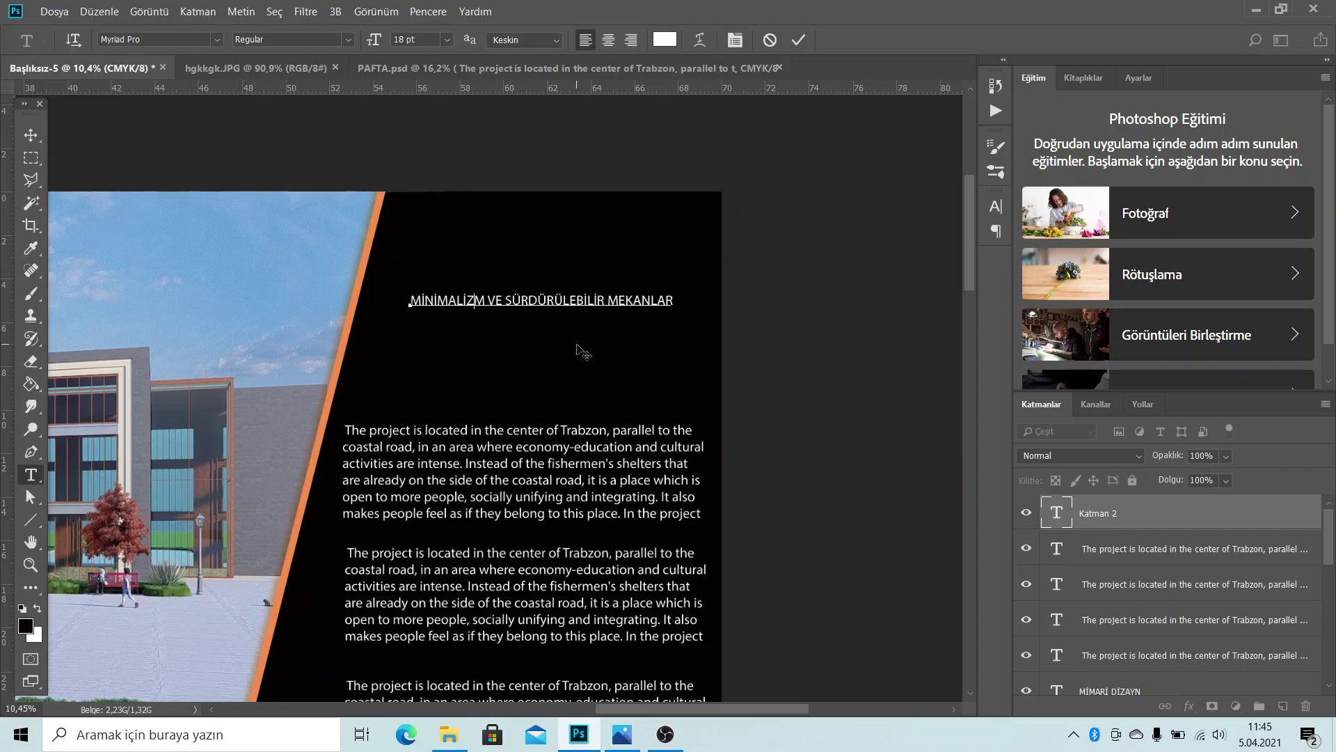
key("Delete")
key("Delete")
key("BackSpace")
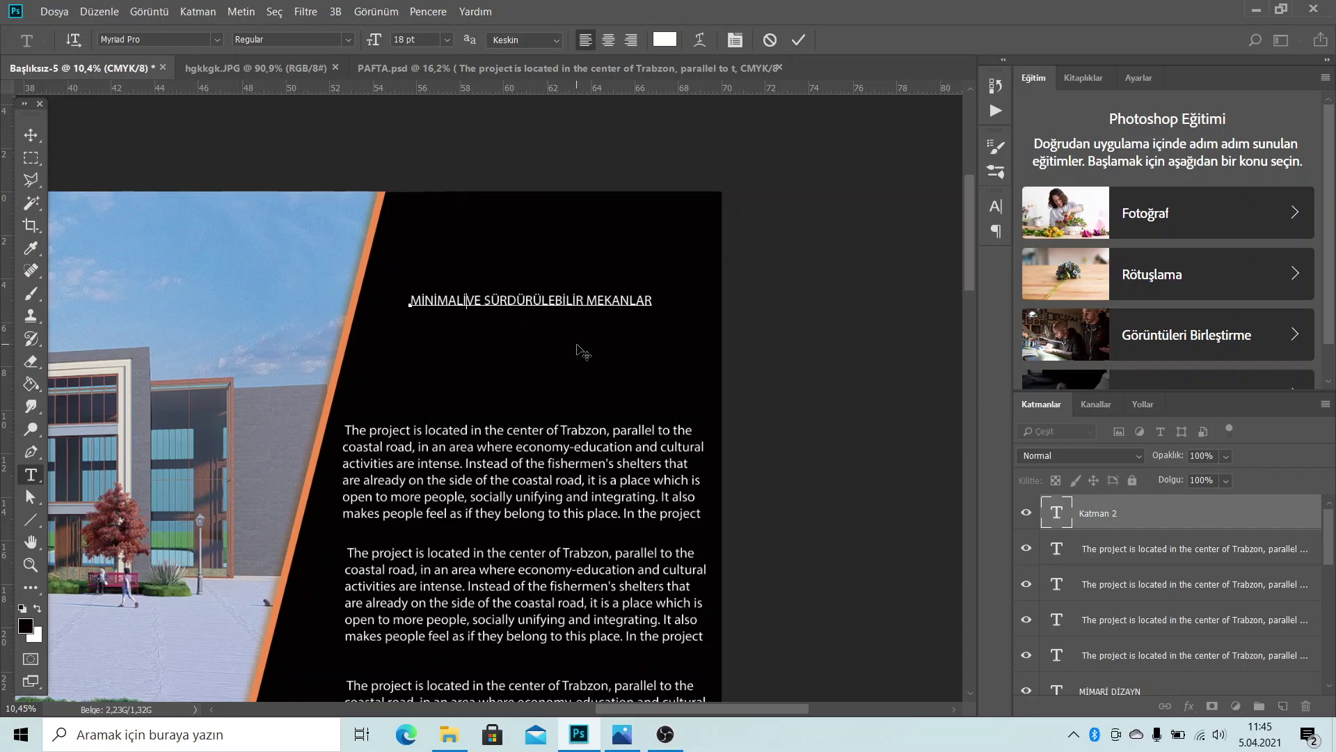
type("ST")
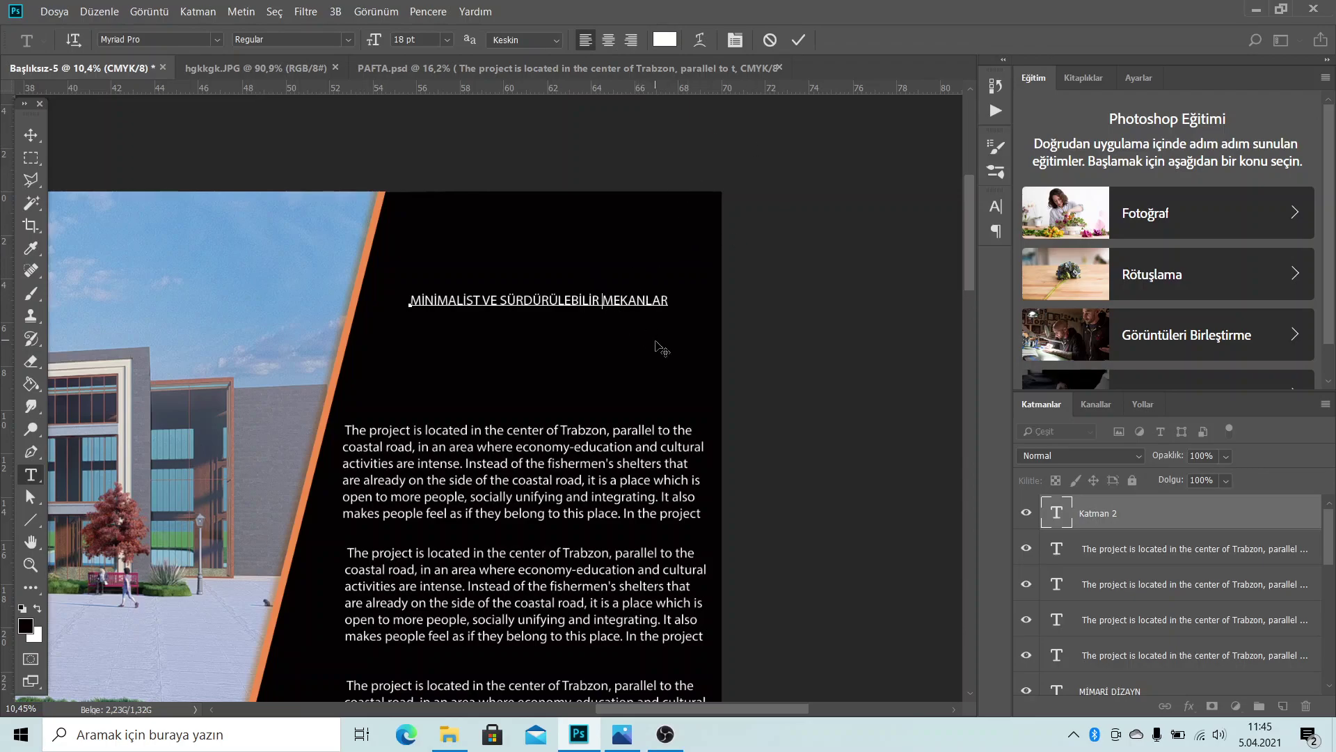
key("Return")
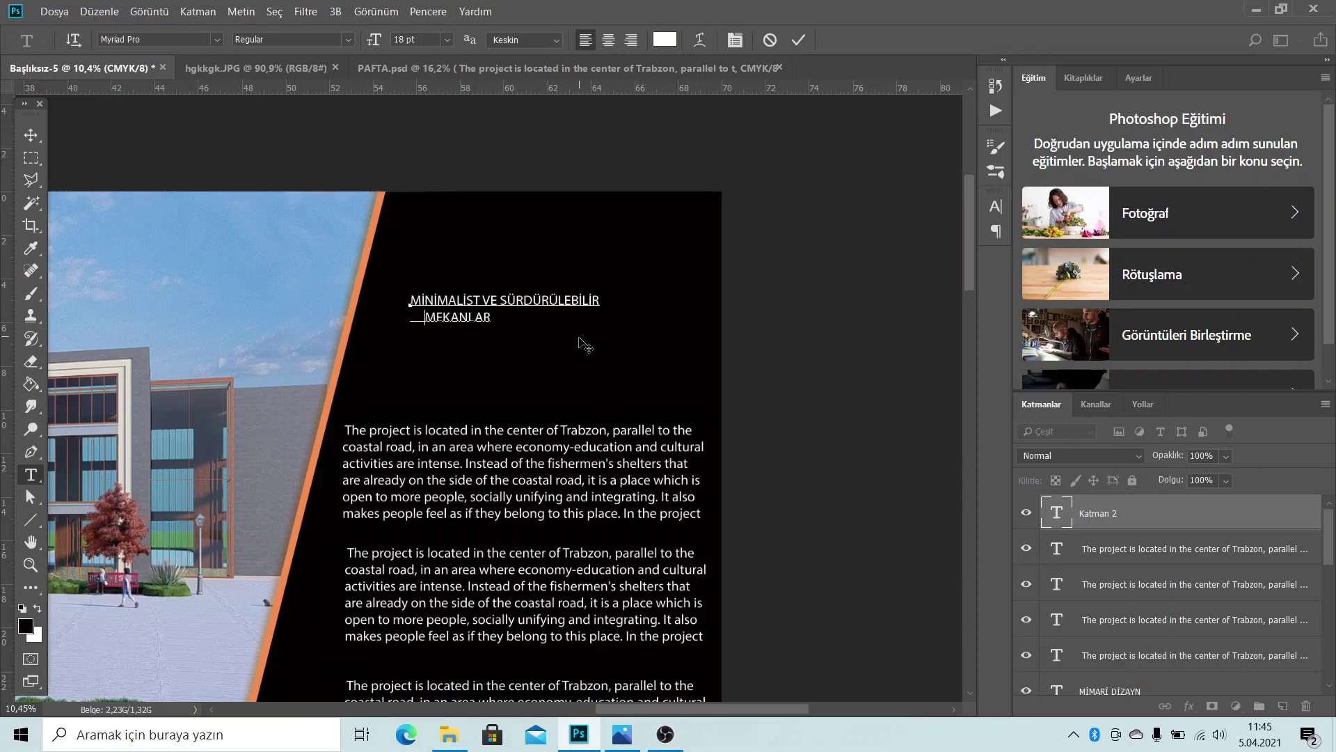
Set the heading to 36 pt, commit it, and move it left and down
left_click_drag(521, 316, 408, 289)
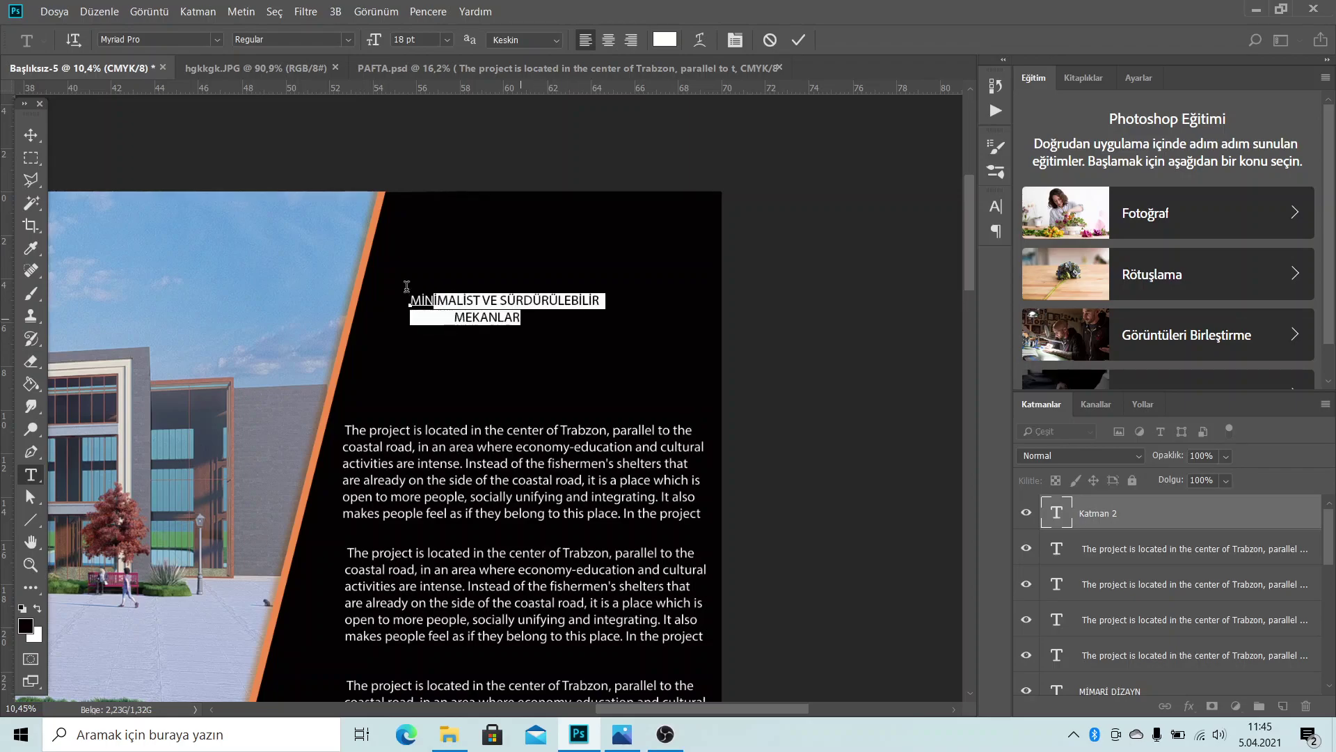
left_click(447, 39)
left_click(422, 224)
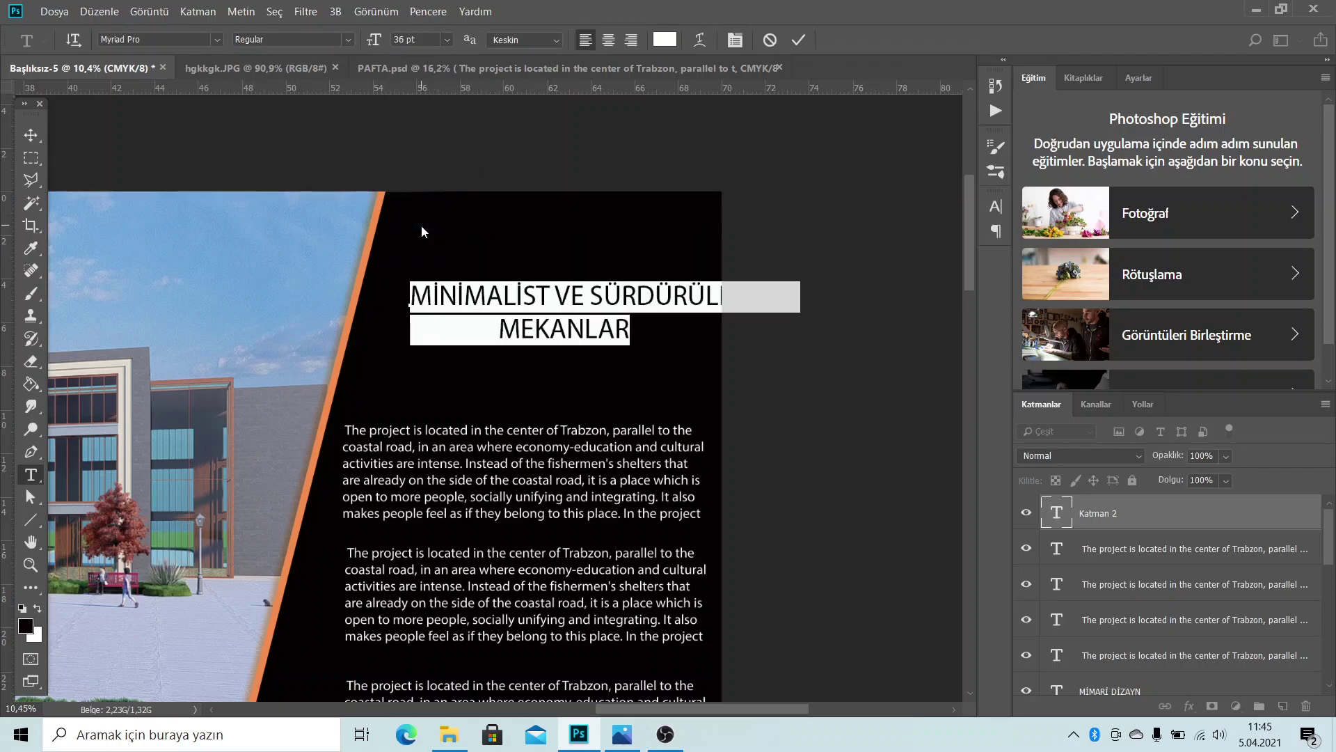
left_click(794, 45)
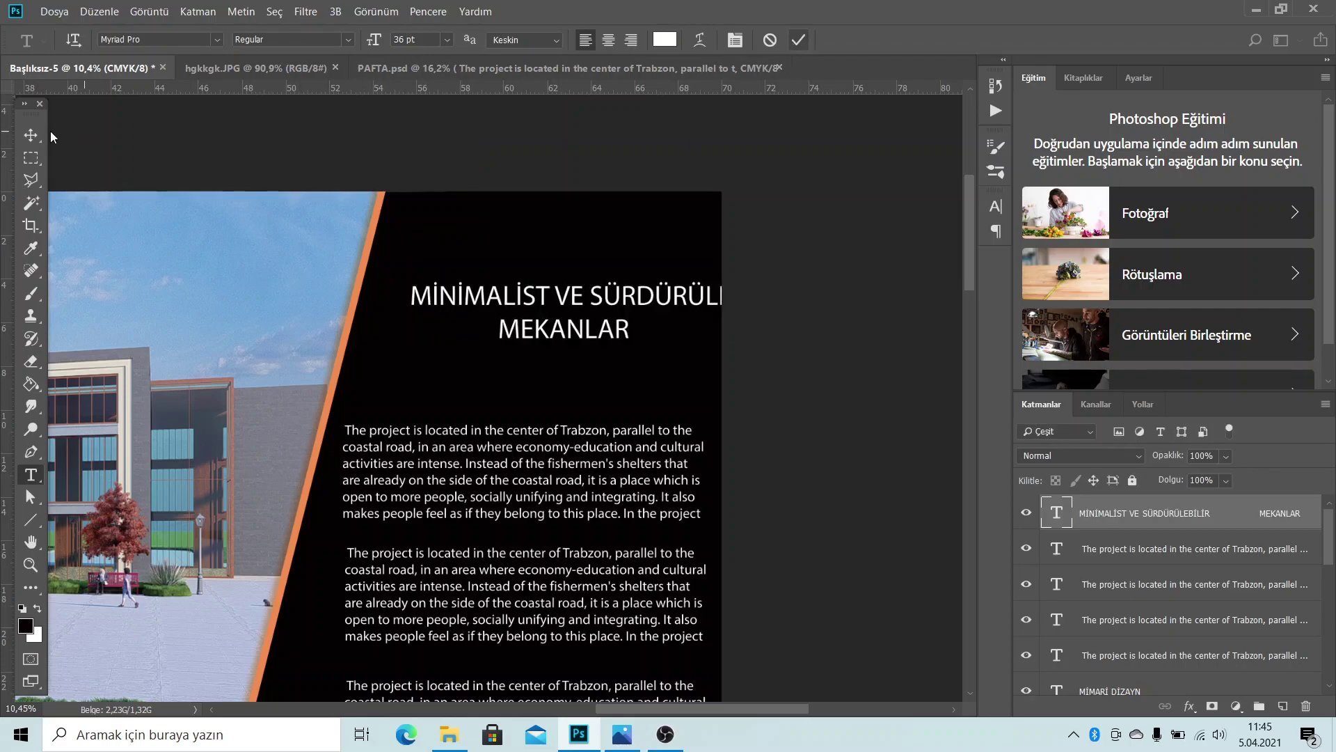
left_click(30, 135)
left_click_drag(585, 296, 531, 312)
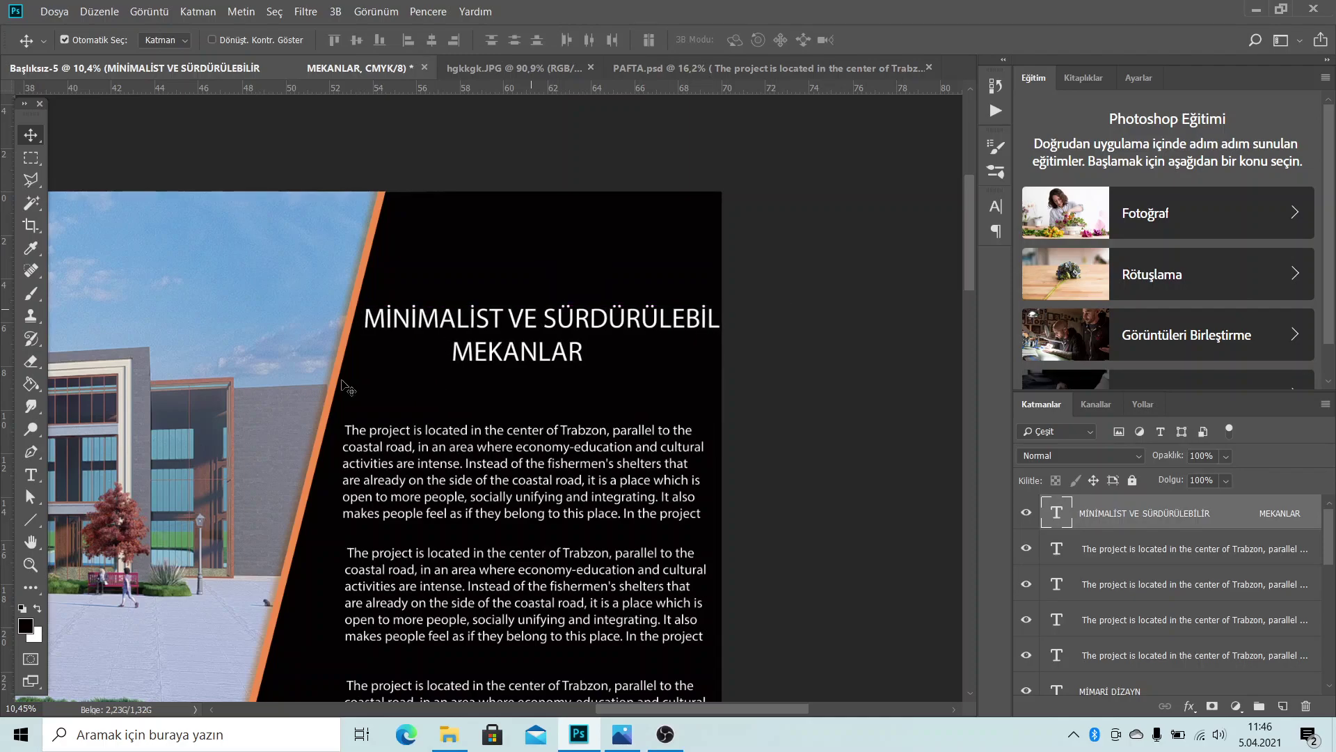
Resize the whole two-line subheading to 34 pt and commit the edit
left_click(31, 473)
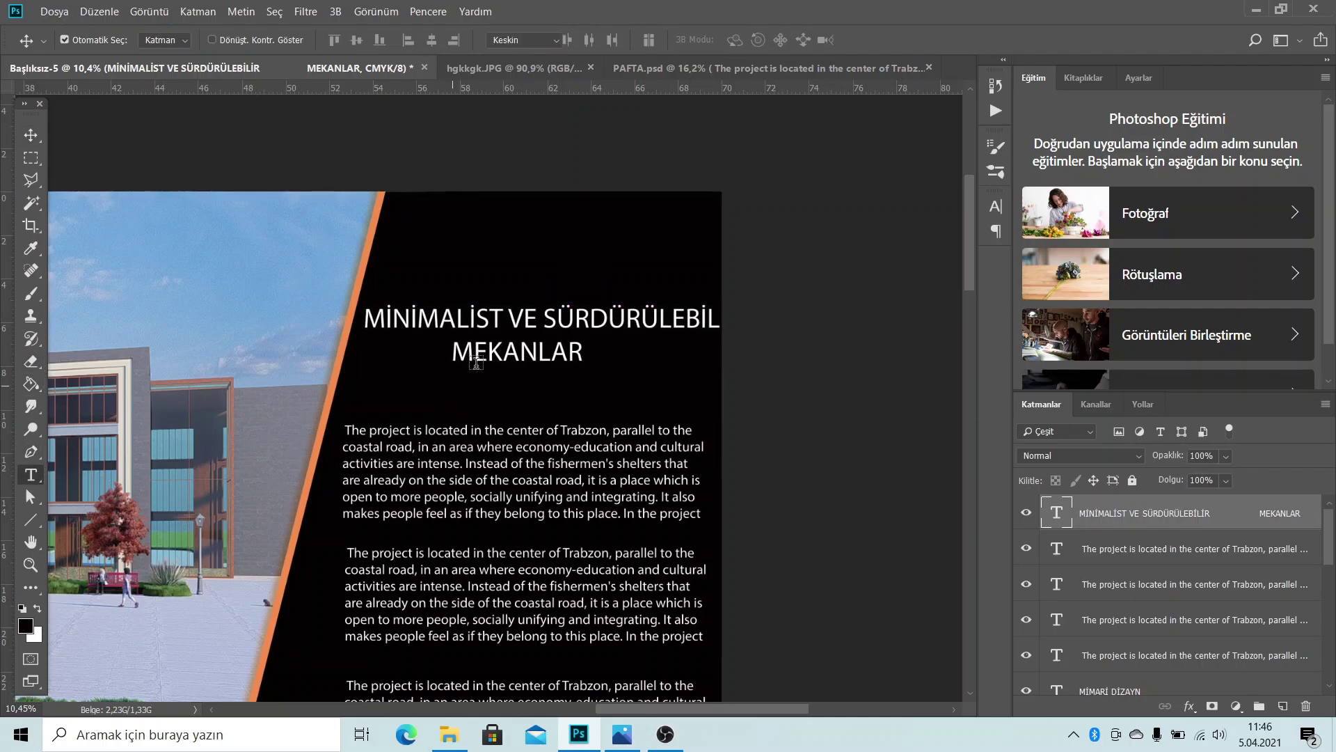
left_click_drag(583, 353, 355, 317)
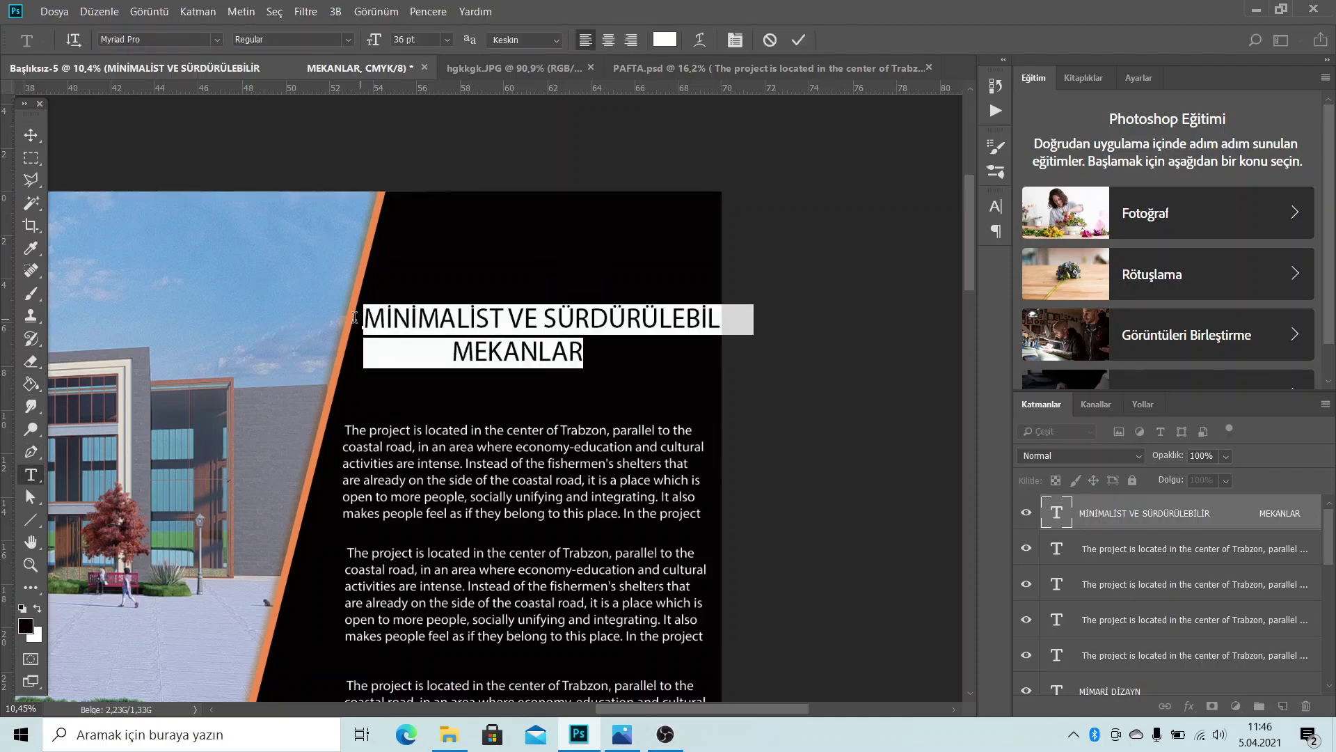
left_click(414, 39)
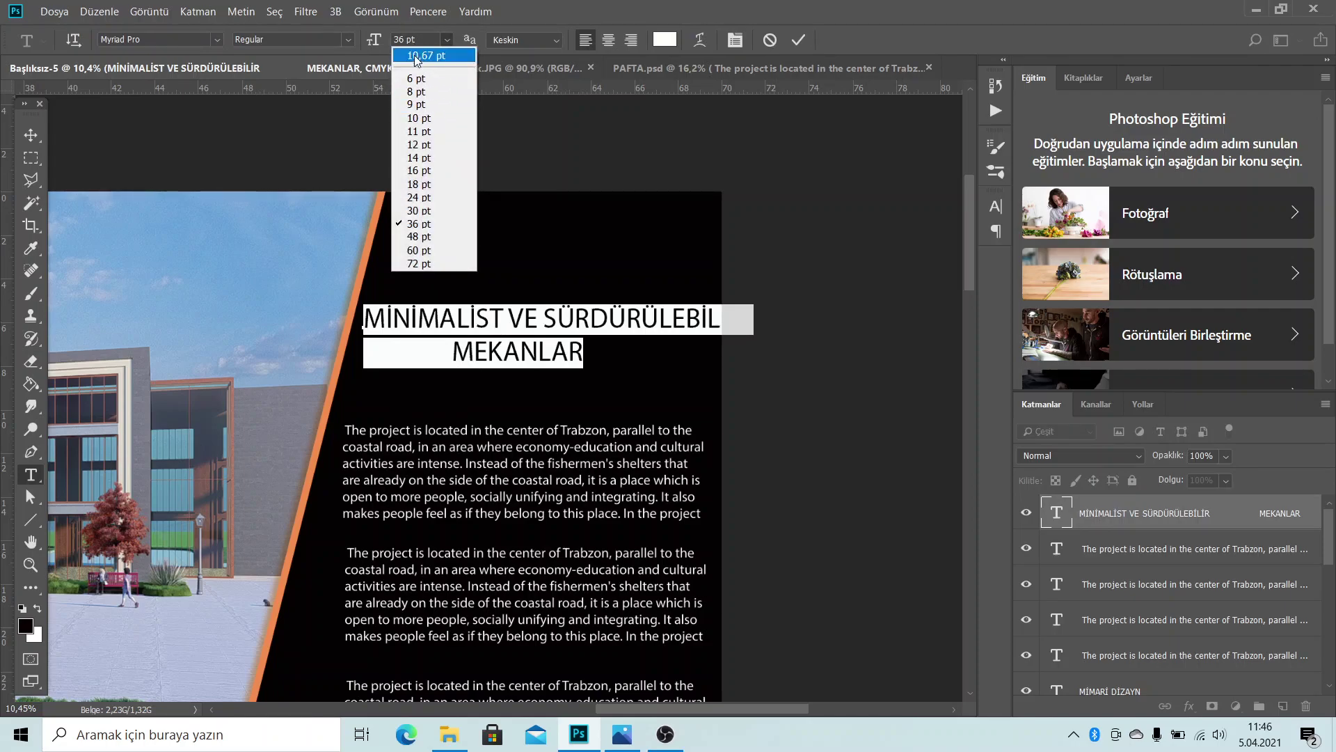
left_click(432, 211)
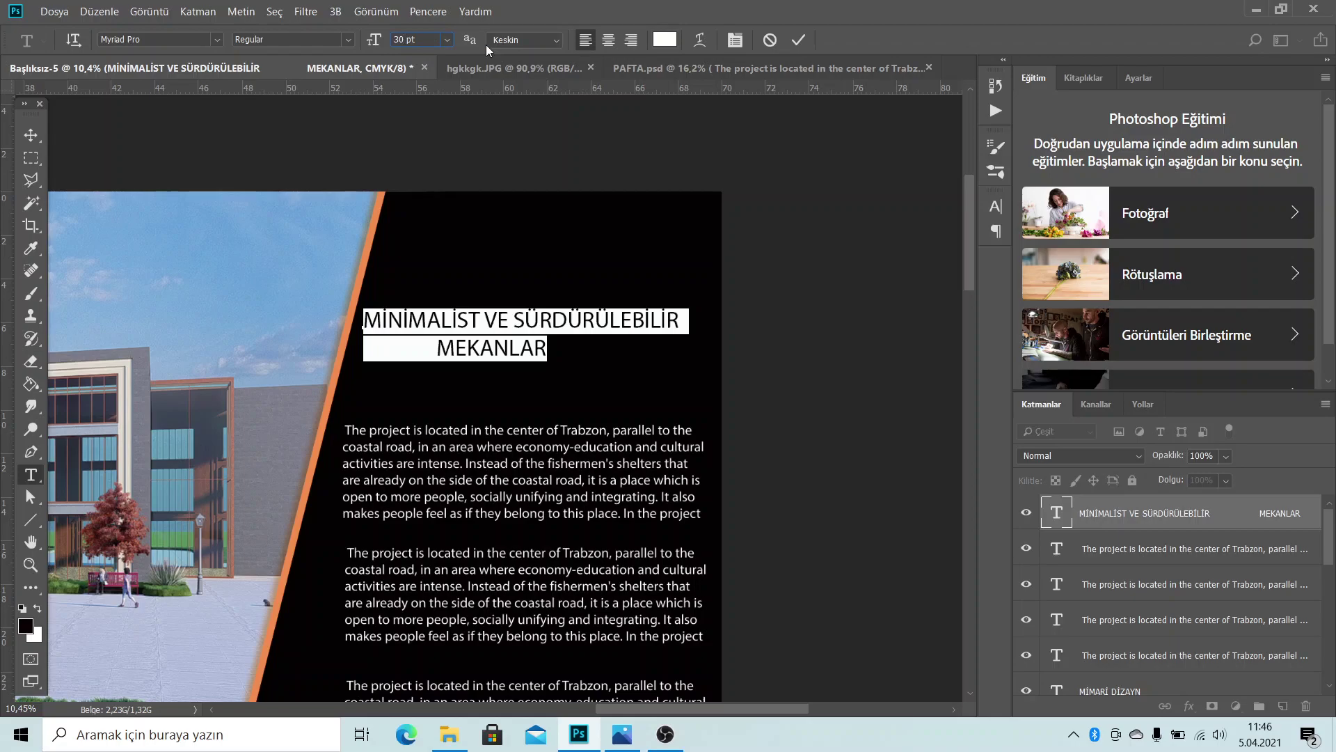
key("BackSpace")
type("4")
key("Return")
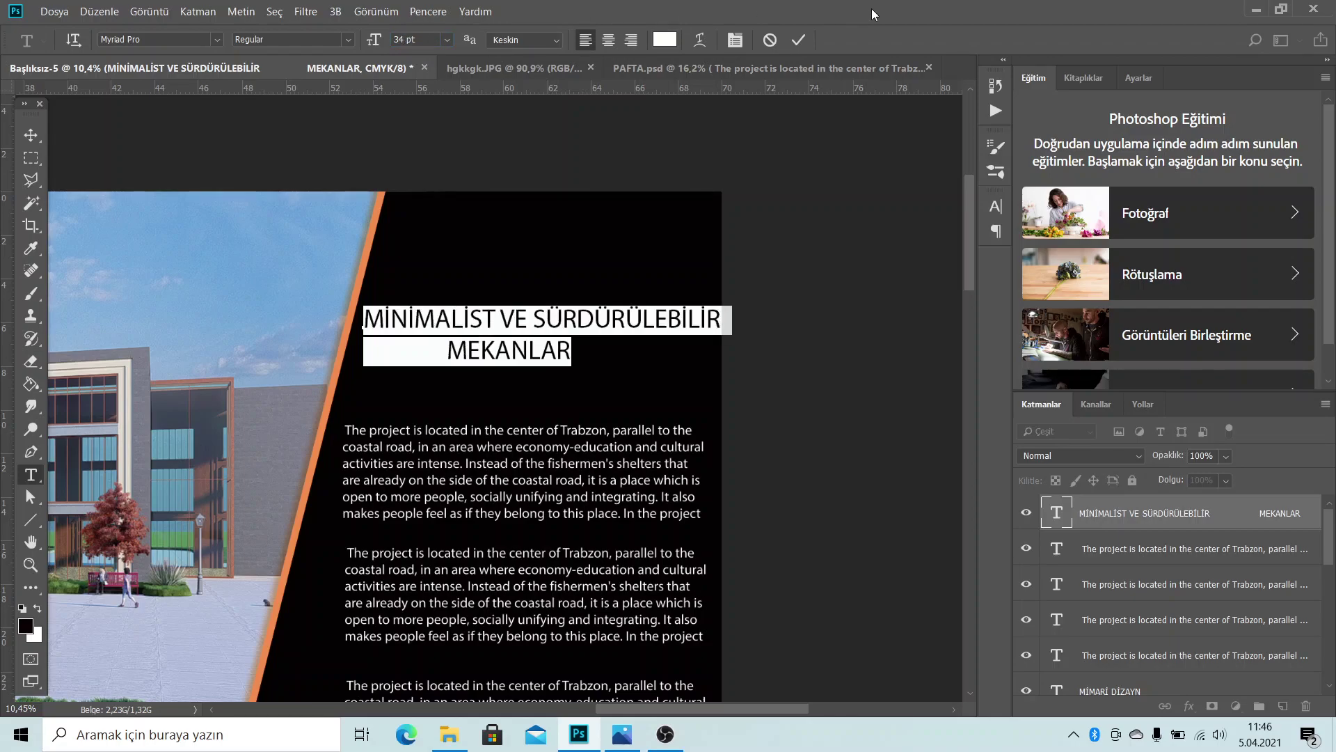
left_click(798, 40)
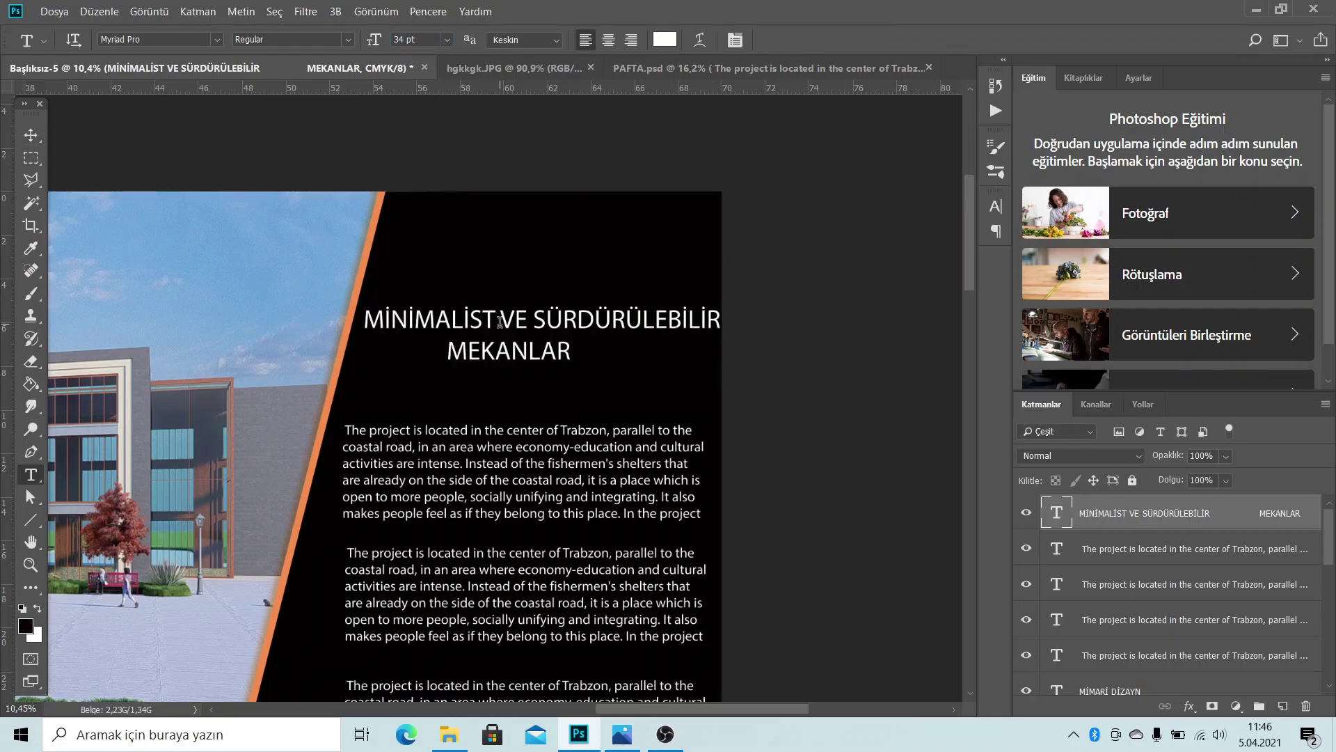
Reposition the 34 pt subheading so it fits inside the black panel
left_click(31, 135)
left_click_drag(521, 322, 510, 321)
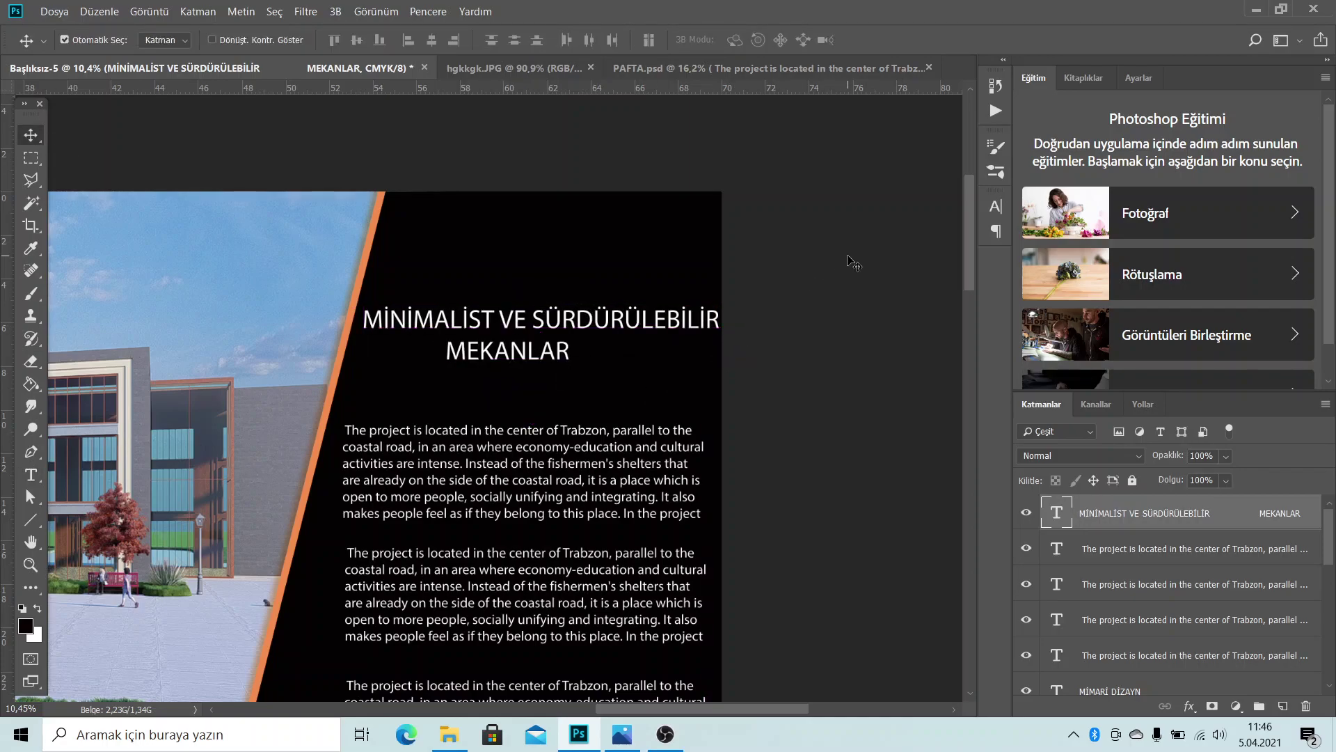
scroll(846, 262, "down", 1)
scroll(728, 376, "down", 1)
scroll(765, 306, "down", 1)
scroll(786, 313, "down", 1)
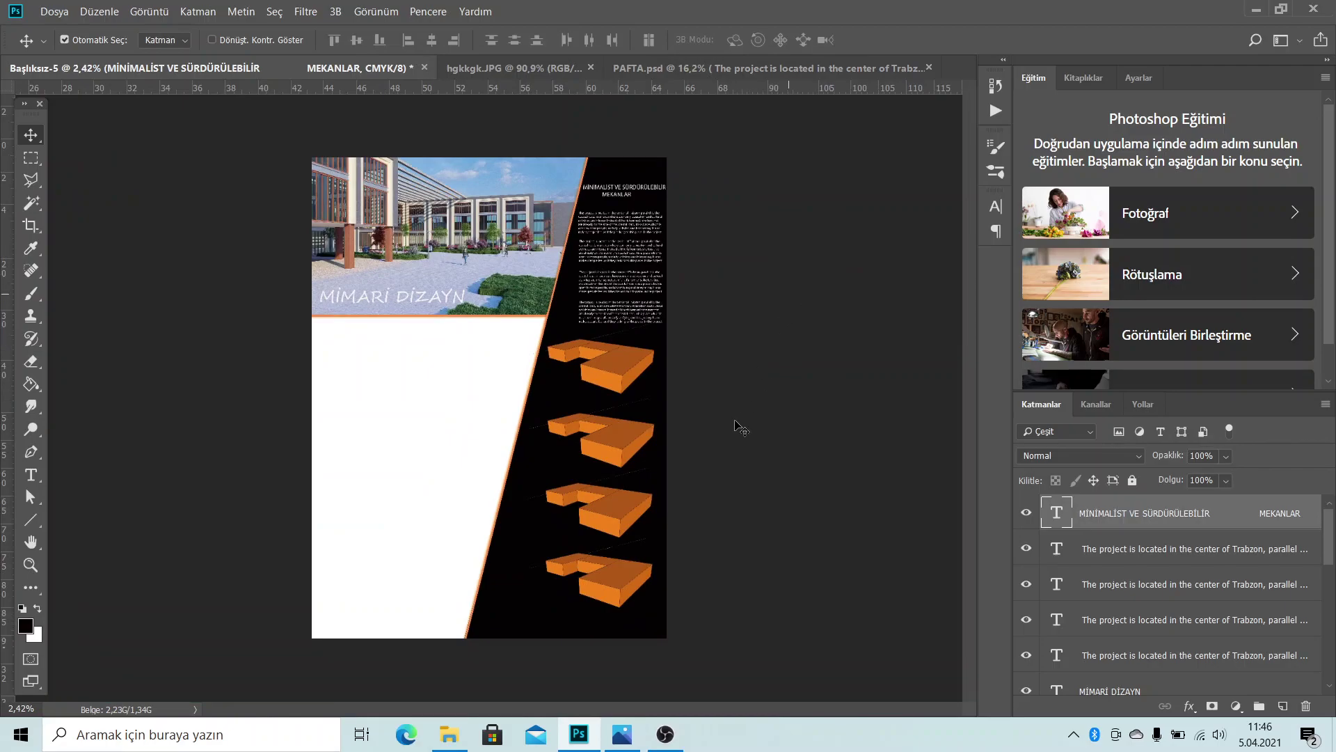
scroll(314, 456, "up", 1)
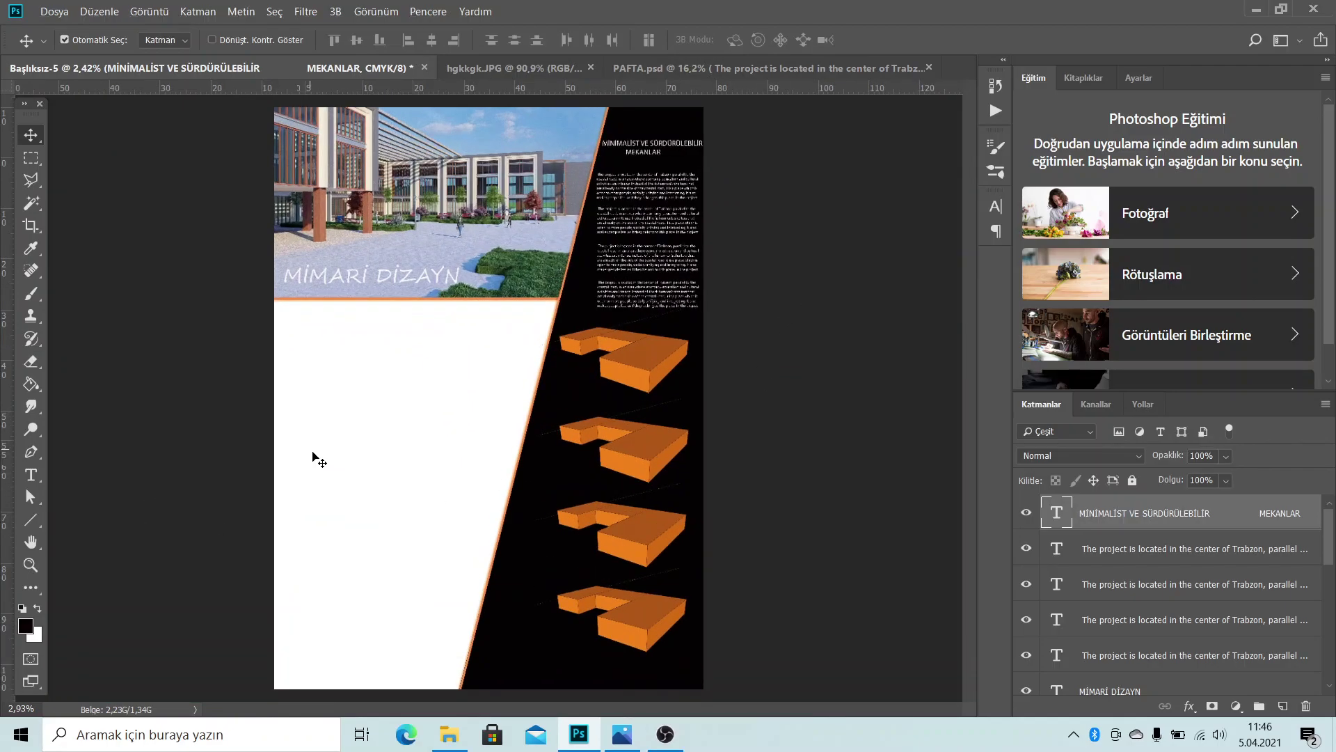
Check the reference poster, then drag the VAZİYET site-plan PDF from the desktop into Photoshop
left_click(612, 728)
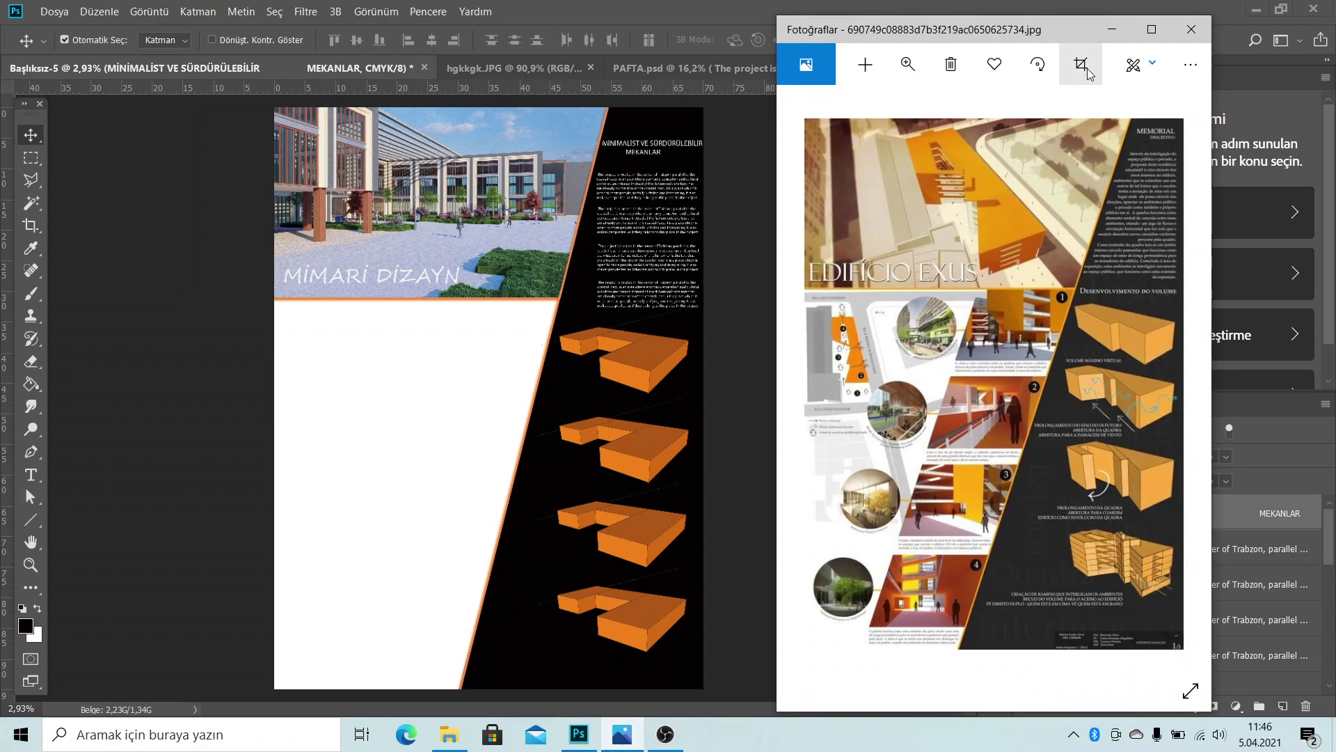
left_click(1122, 30)
left_click(1256, 9)
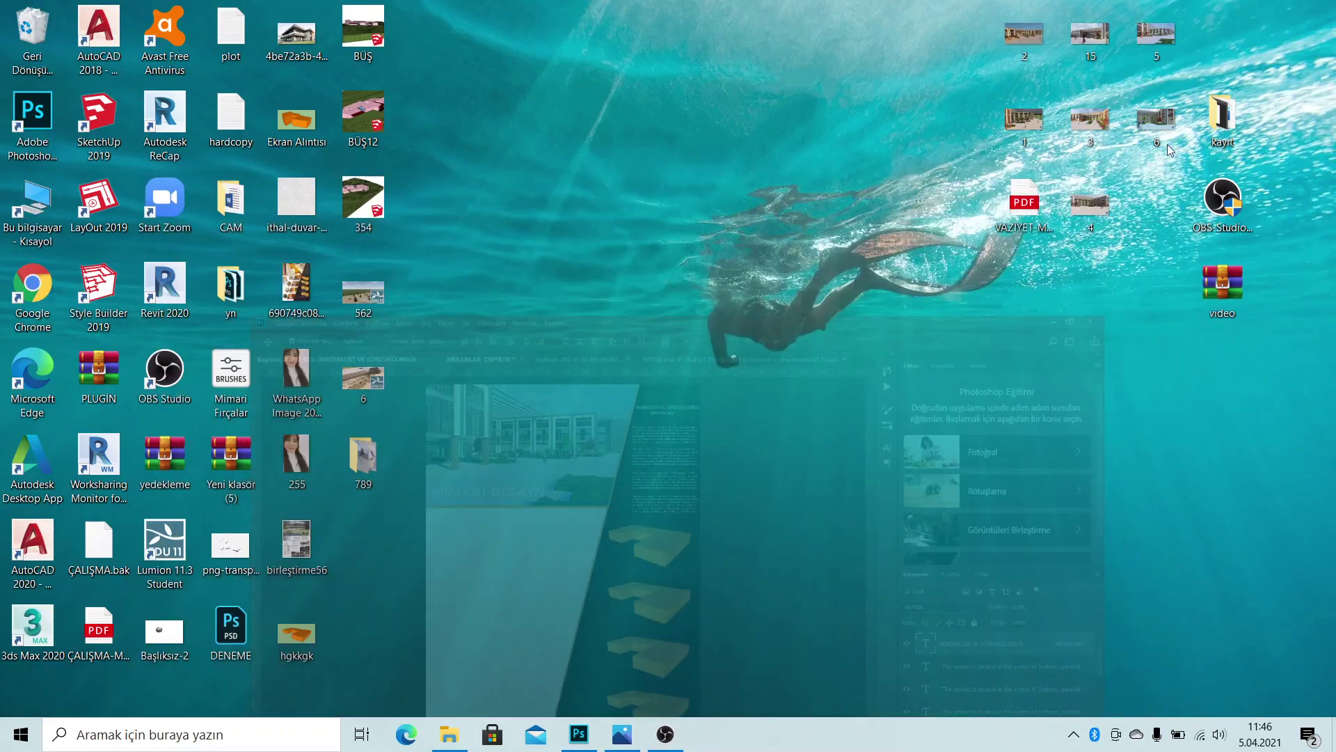
mouse_move(1030, 203)
left_mouse_down()
mouse_move(409, 437)
mouse_move(428, 473)
left_mouse_up()
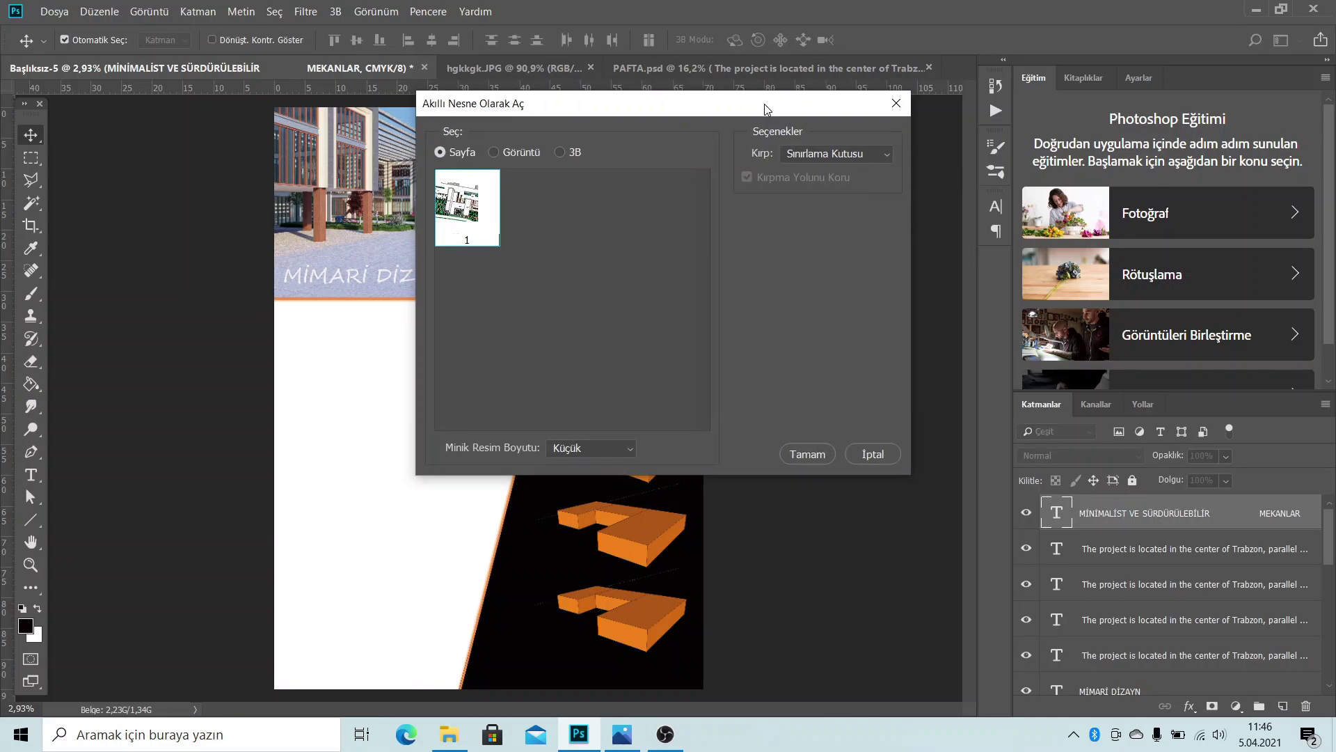
Import page 1 of the PDF, move it down-left and scale it to about 120%
left_click(807, 453)
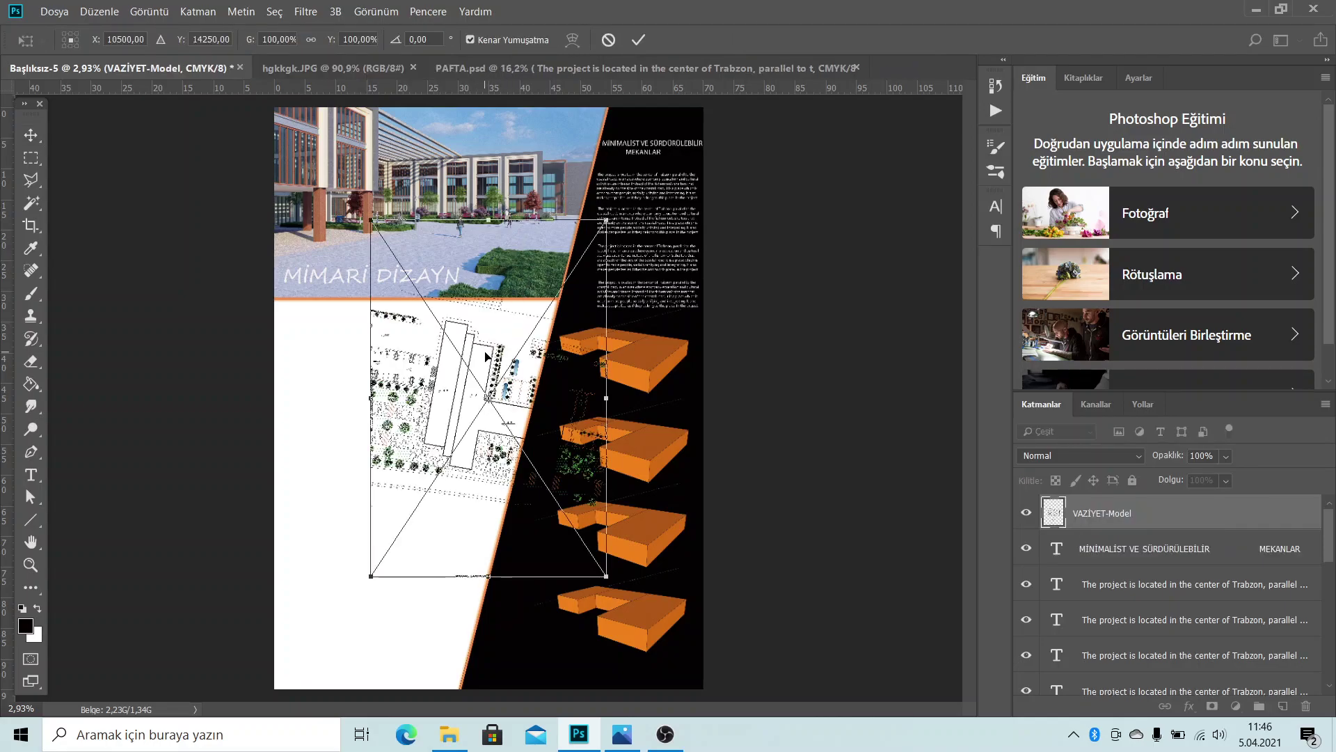
left_click_drag(485, 358, 390, 462)
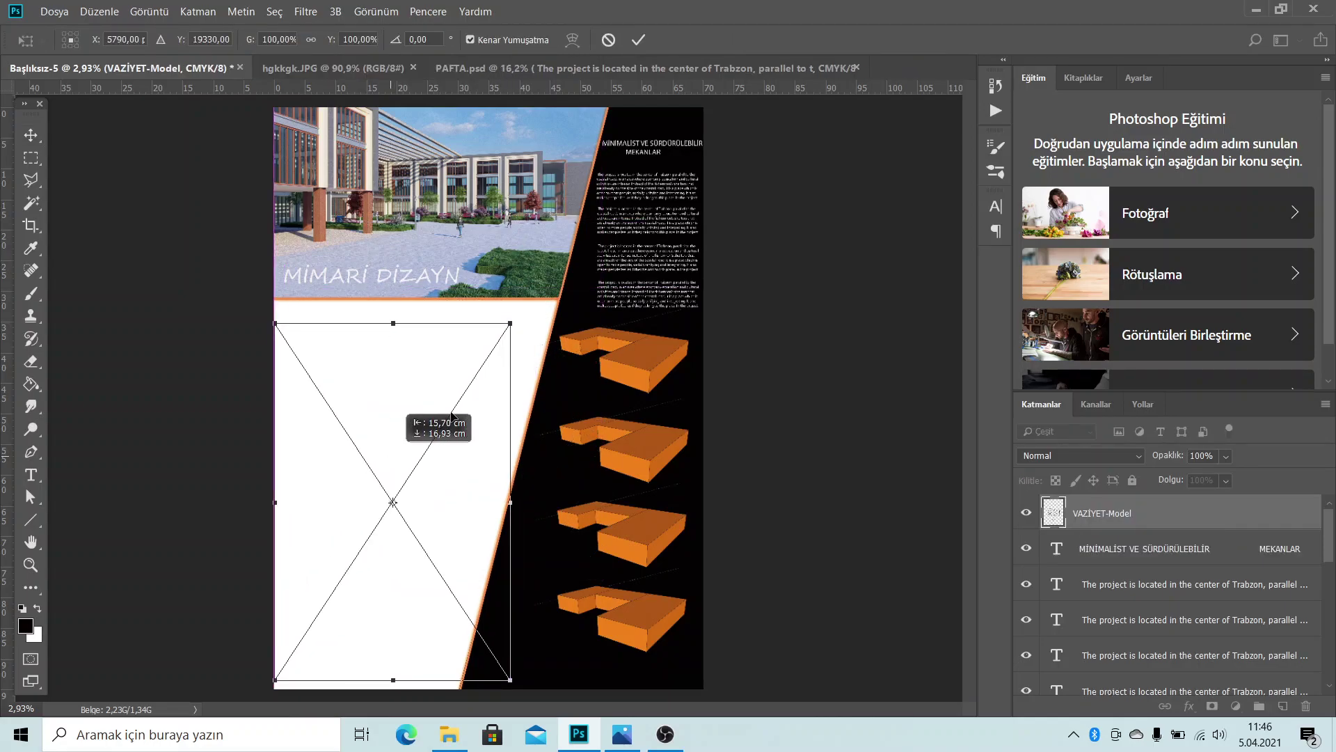
left_click_drag(512, 321, 593, 279)
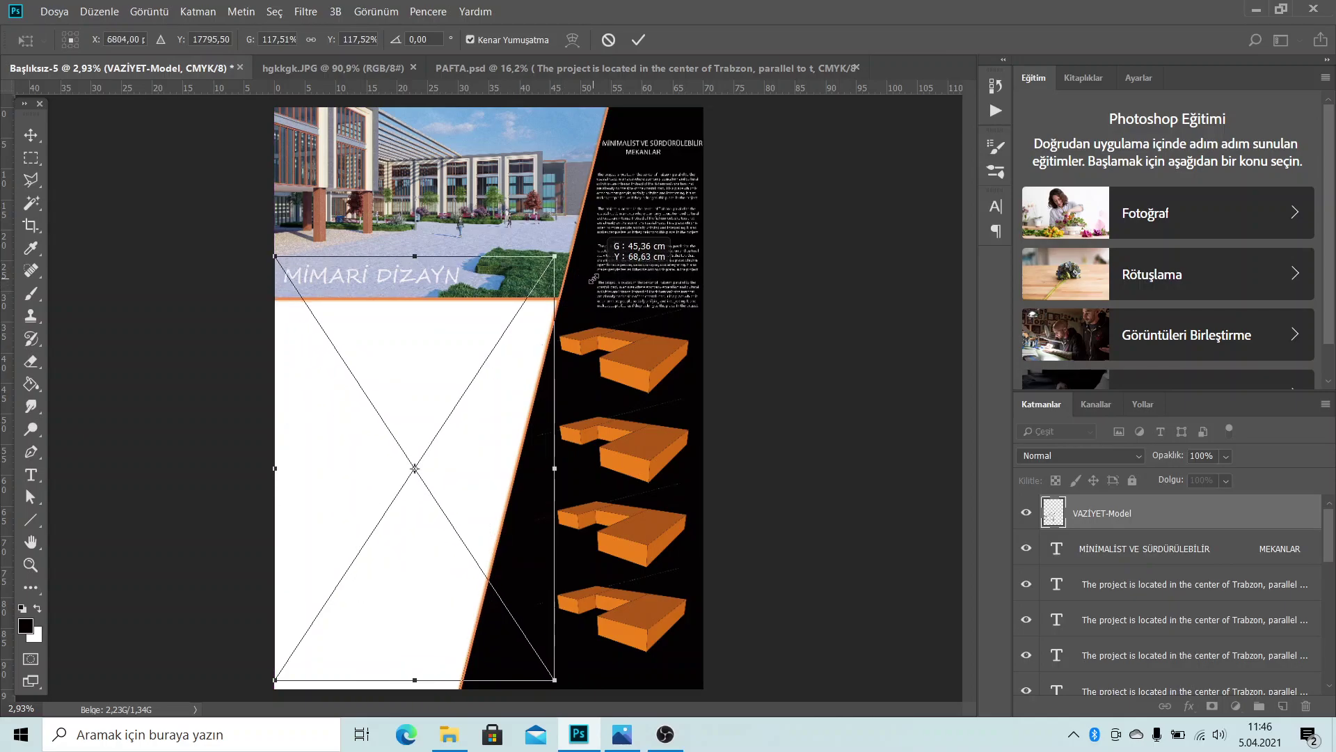
left_click_drag(593, 279, 600, 273)
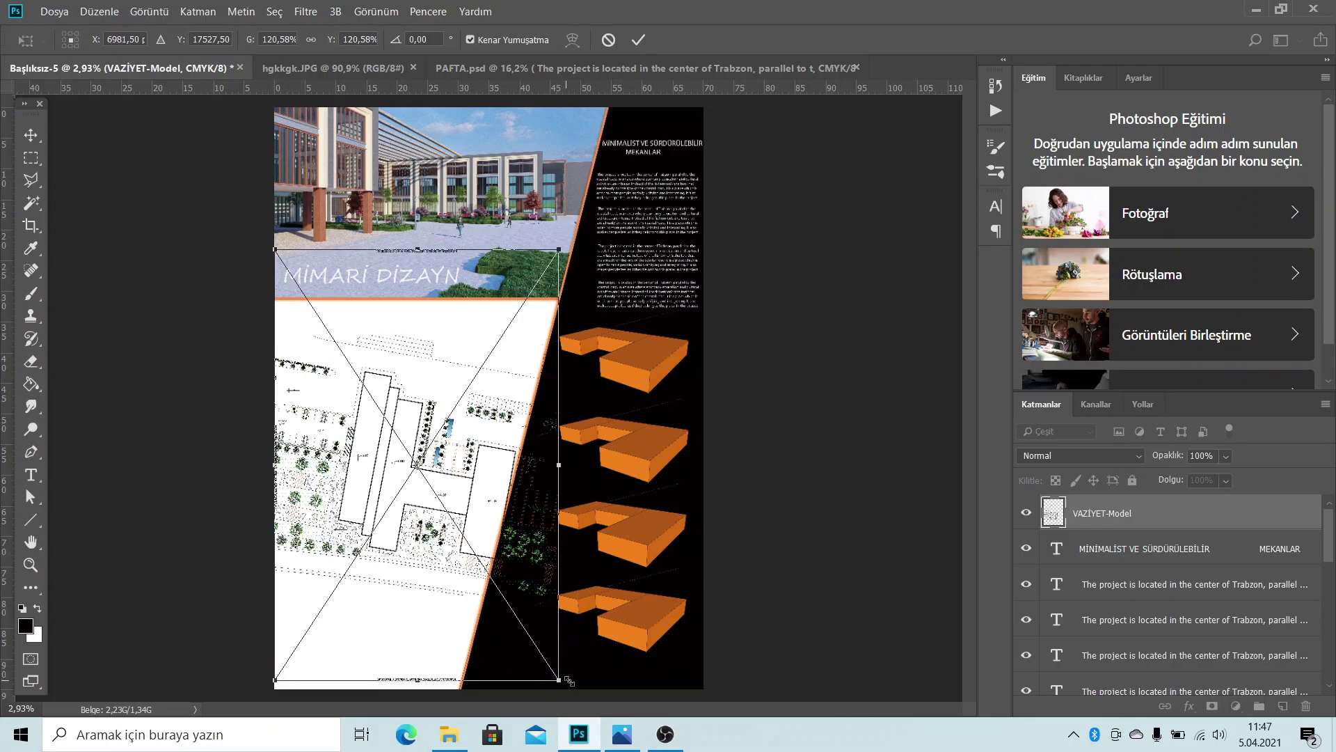
left_click_drag(561, 682, 568, 691)
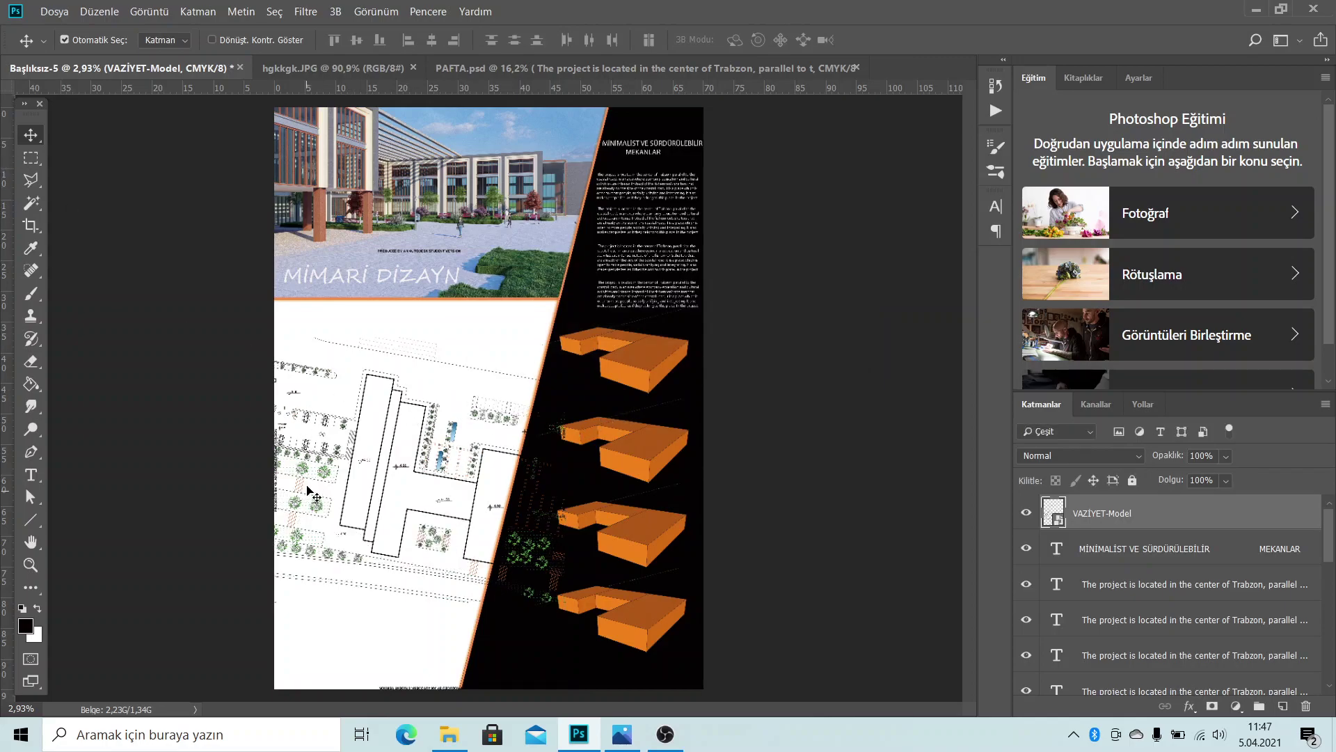
Dismiss the Start menu and return to the Photoshop board
key("super")
left_click(698, 238)
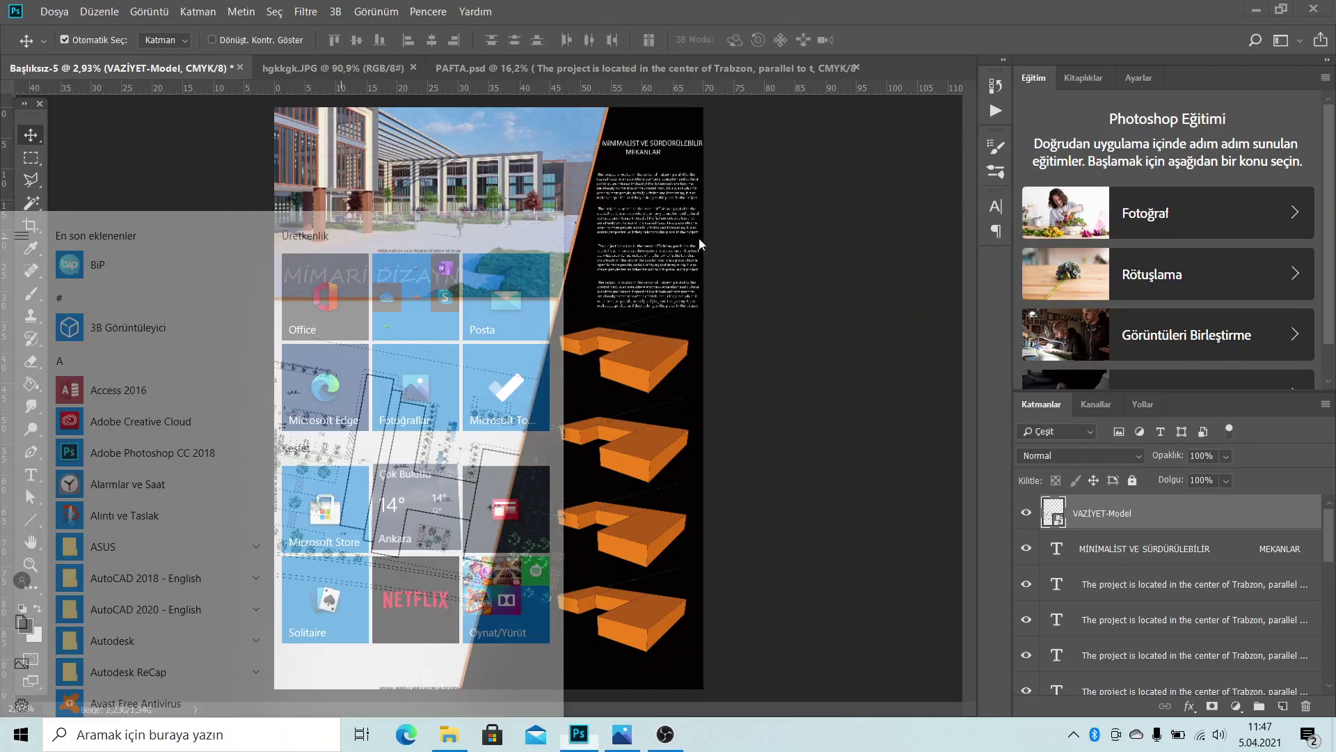
left_click(366, 465)
key("super")
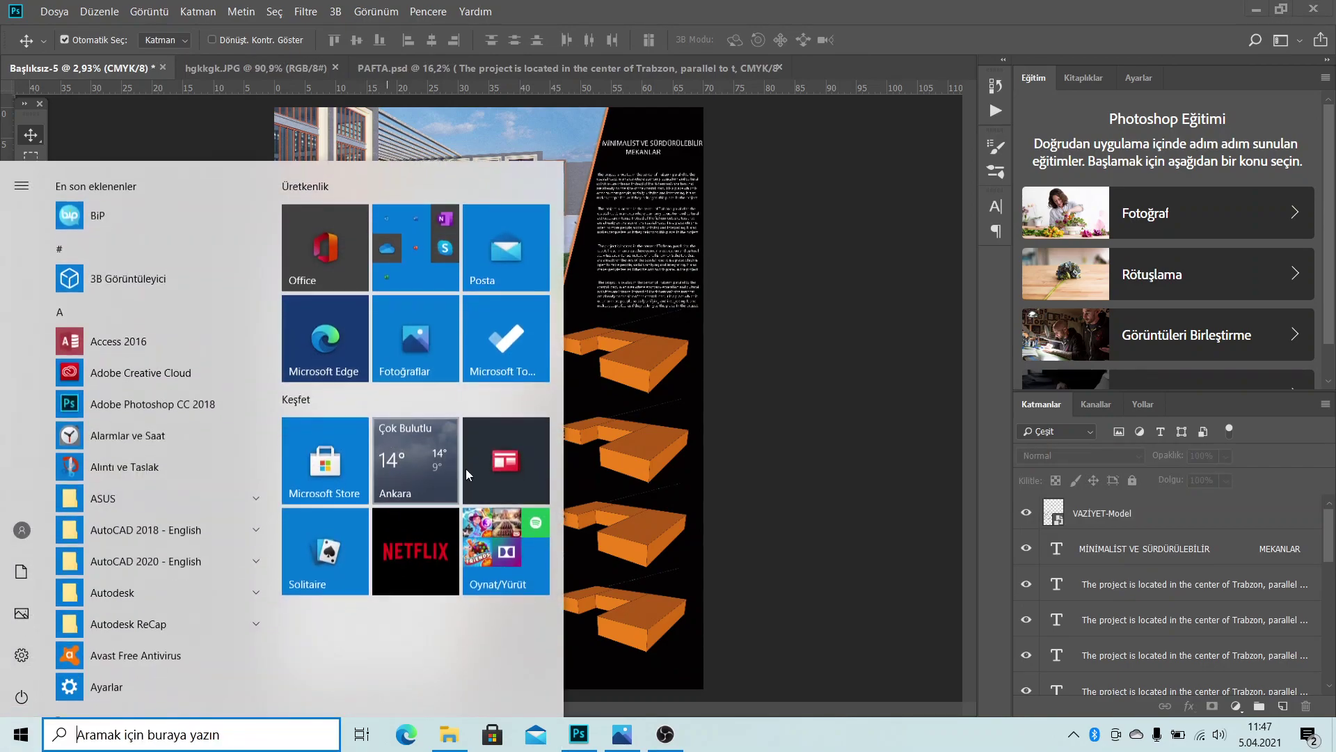
left_click(603, 339)
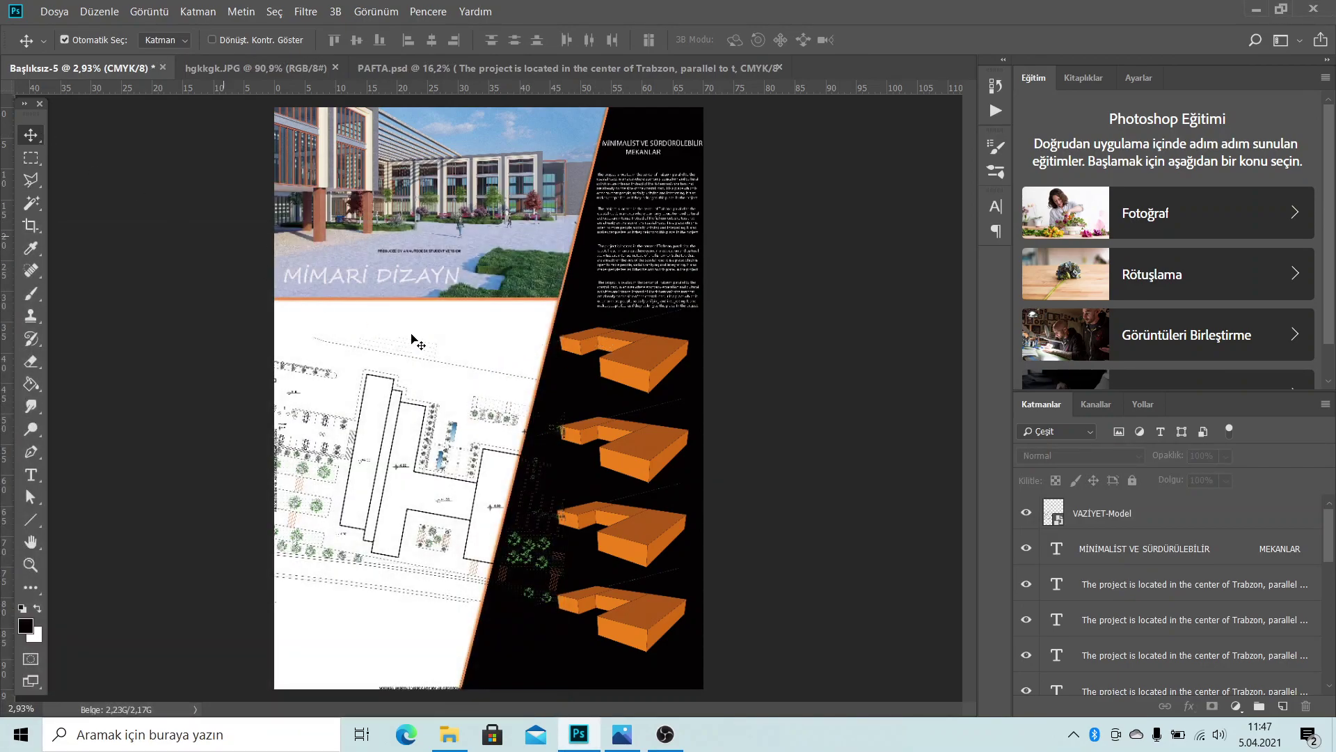
key("super")
key("super")
scroll(394, 424, "up", 2)
scroll(394, 424, "up", 3)
Select the VAZİYET-Model site-plan layer and drag it up and to the left
left_click(331, 332)
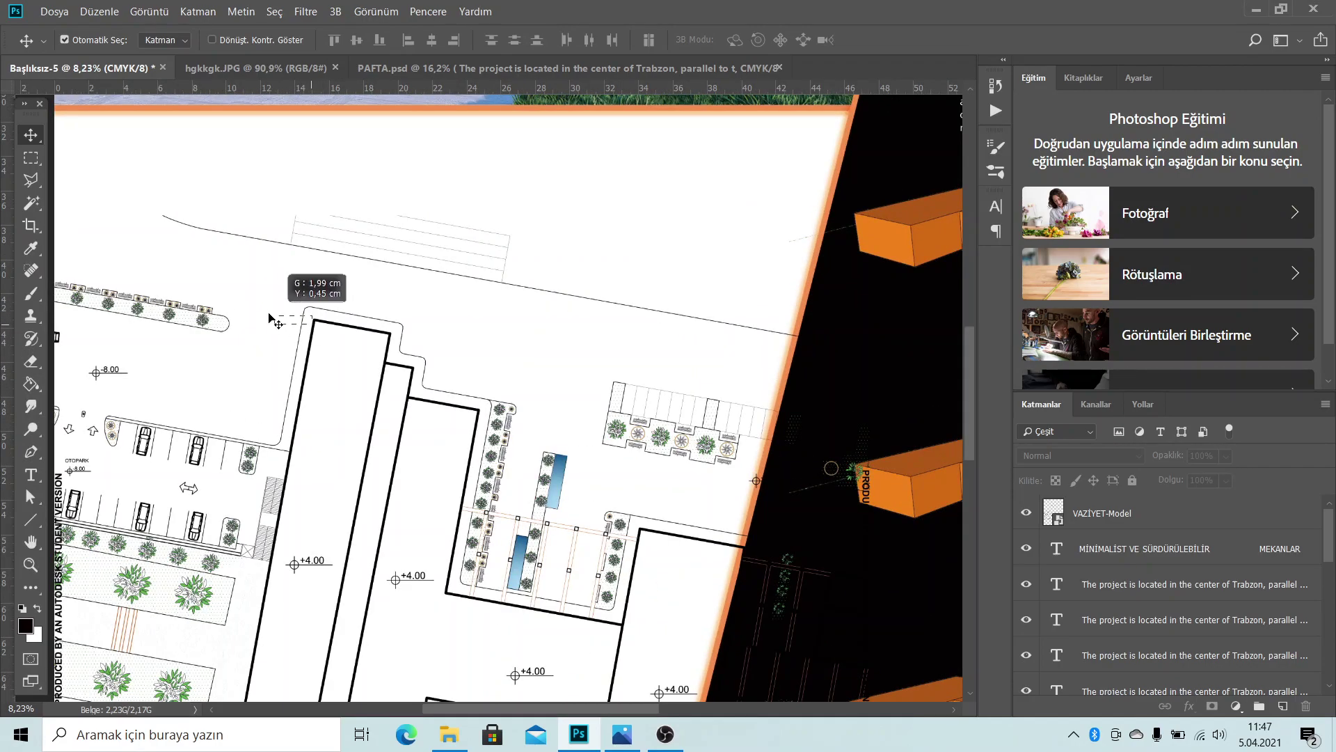
scroll(331, 332, "up", 2)
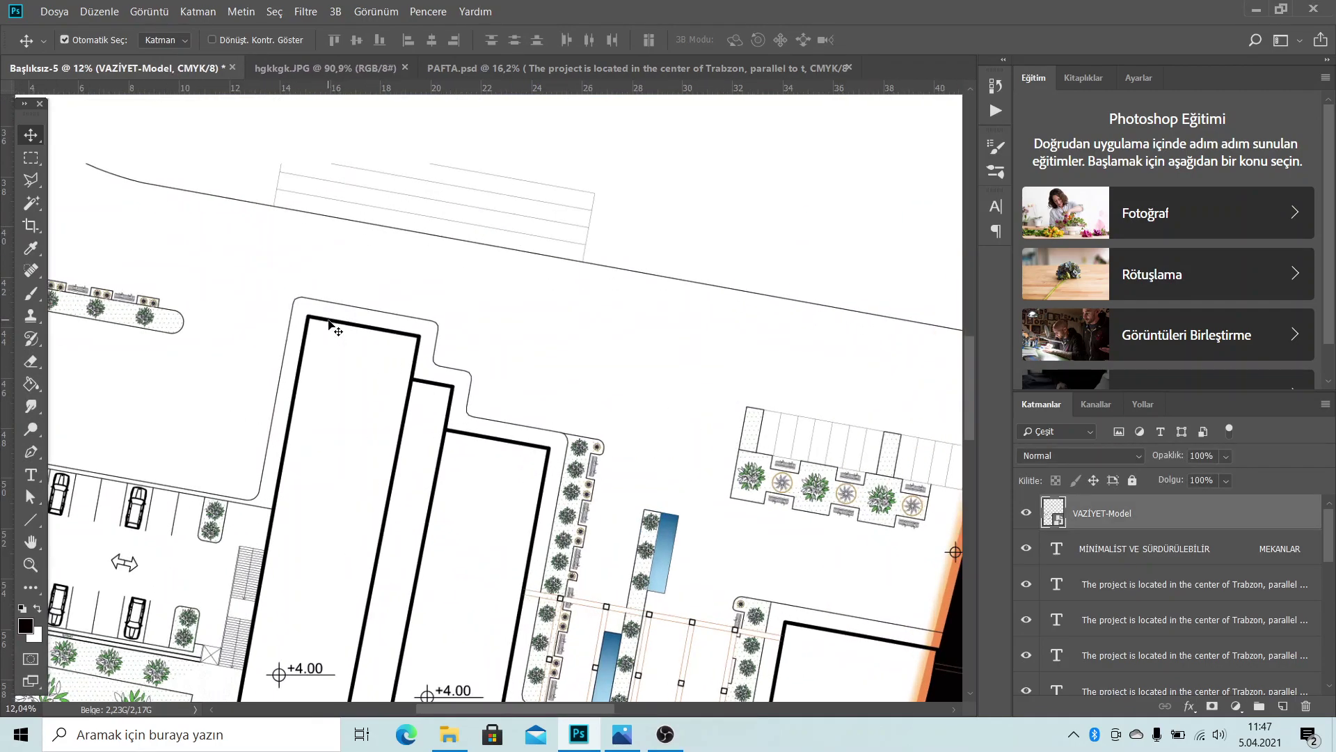
left_click_drag(255, 297, 180, 222)
scroll(751, 349, "down", 4)
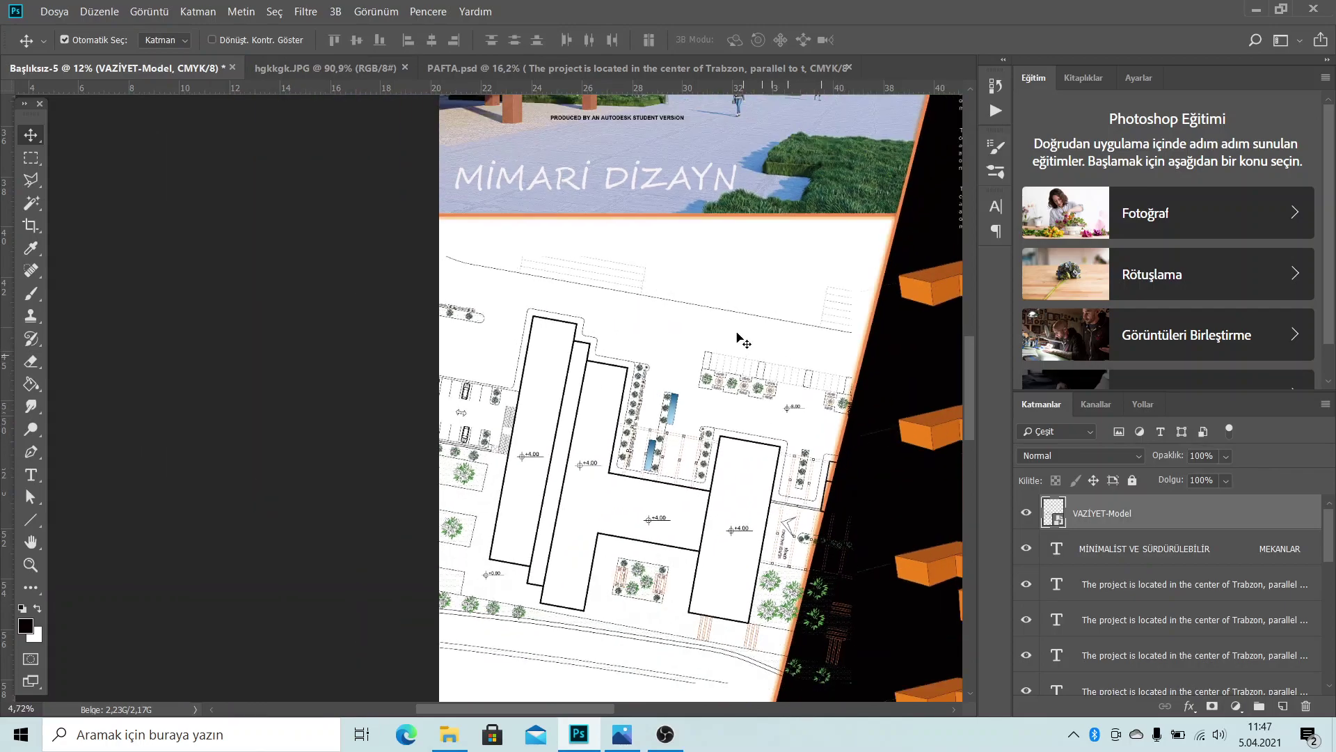
scroll(549, 309, "up", 2)
scroll(532, 324, "up", 2)
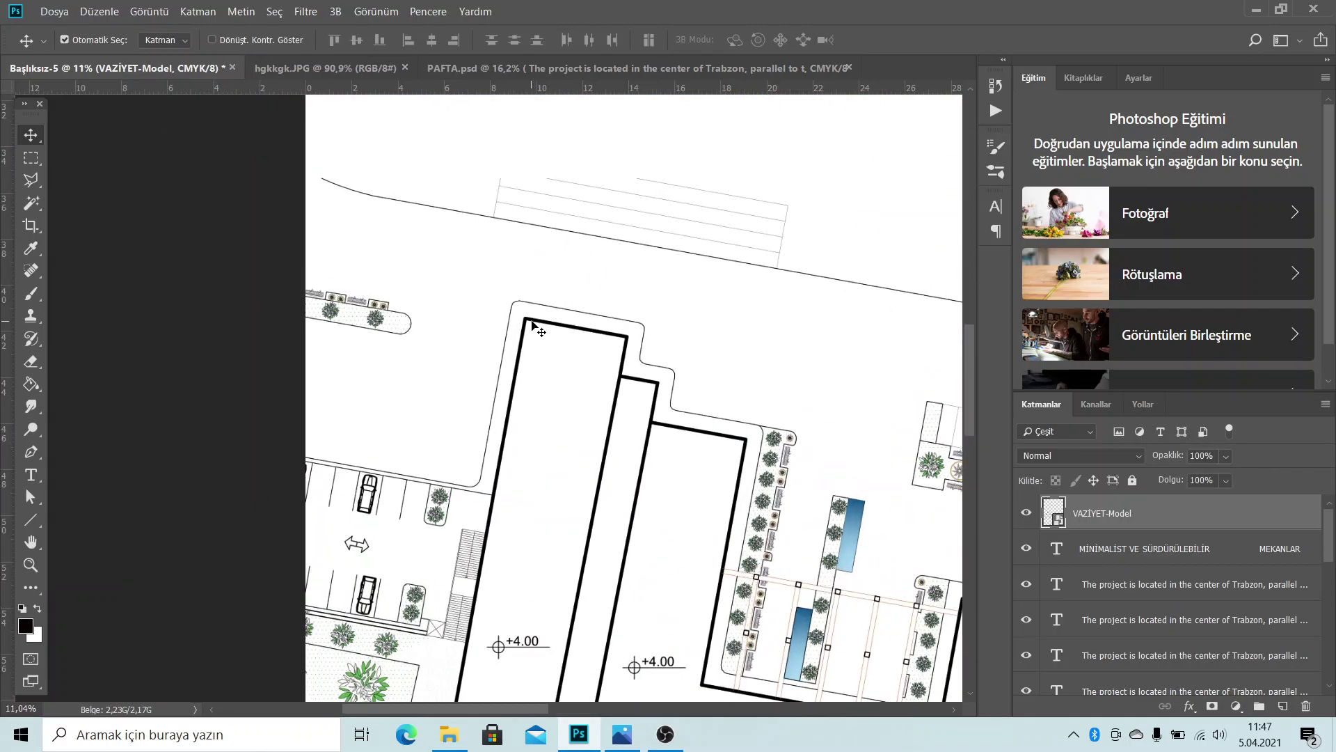
Fine-tune the site plan slightly up and left within the white area
left_click_drag(530, 321, 433, 275)
scroll(488, 320, "down", 2)
scroll(498, 334, "down", 1)
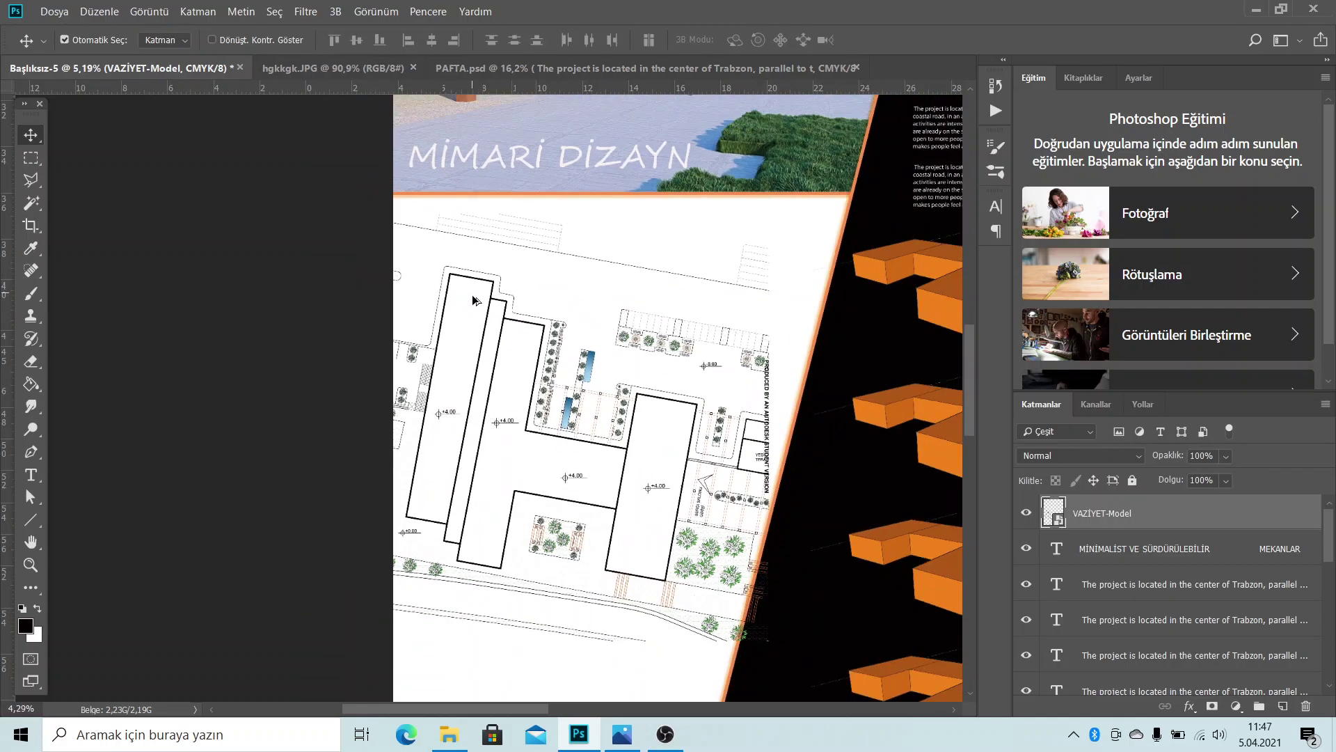
scroll(506, 345, "down", 2)
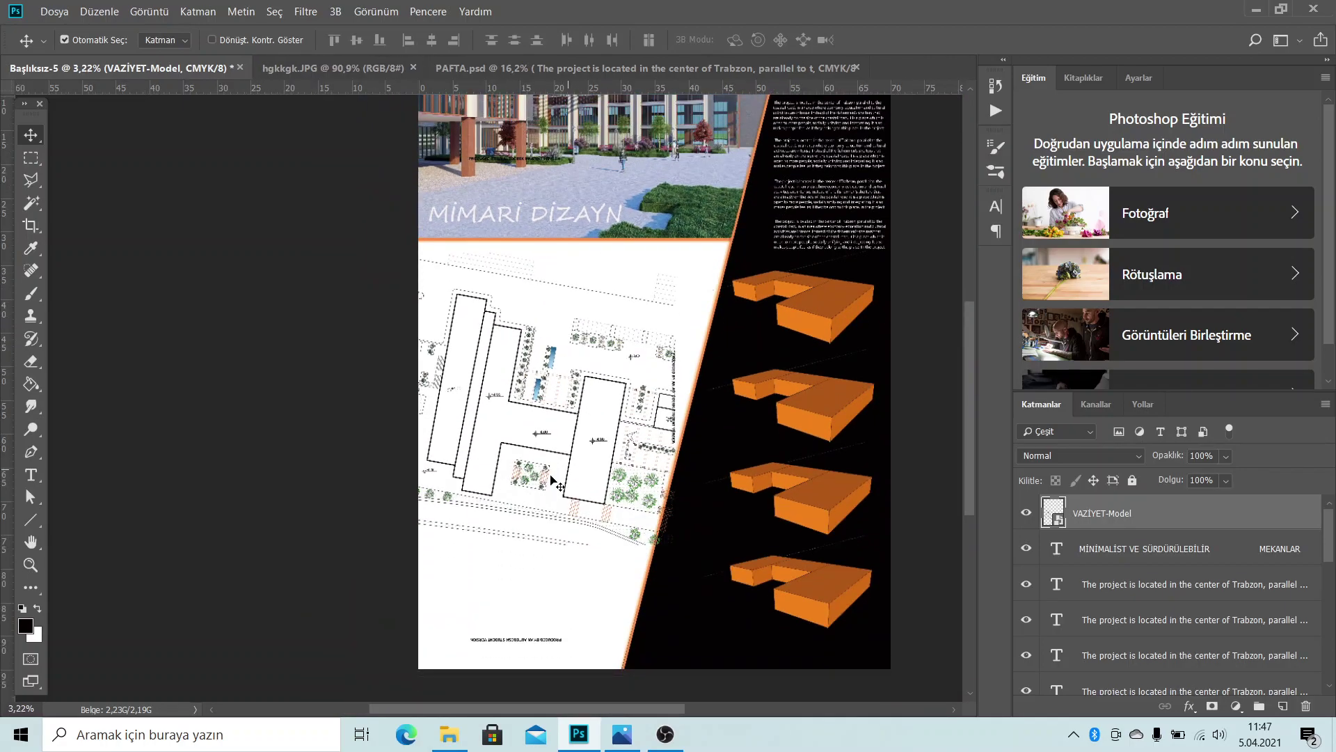
scroll(556, 445, "up", 1)
scroll(483, 299, "up", 4)
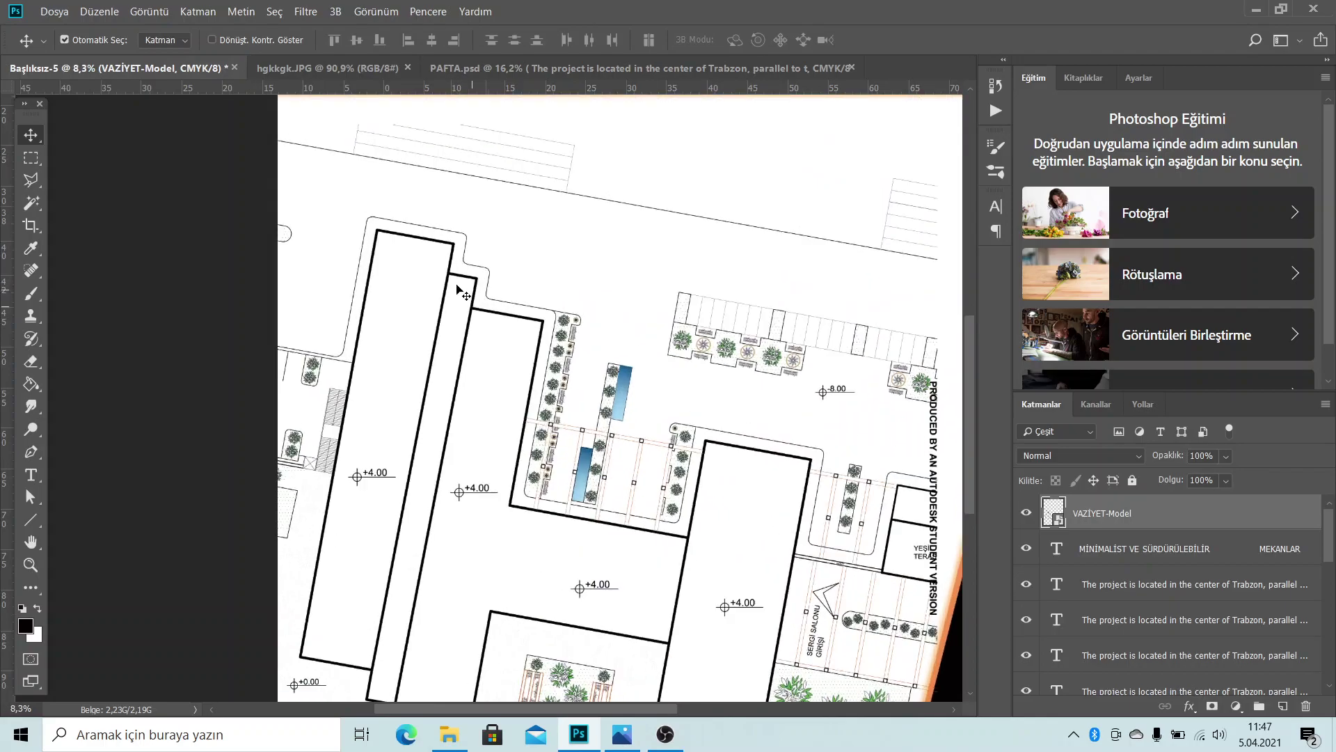
left_click_drag(418, 242, 399, 233)
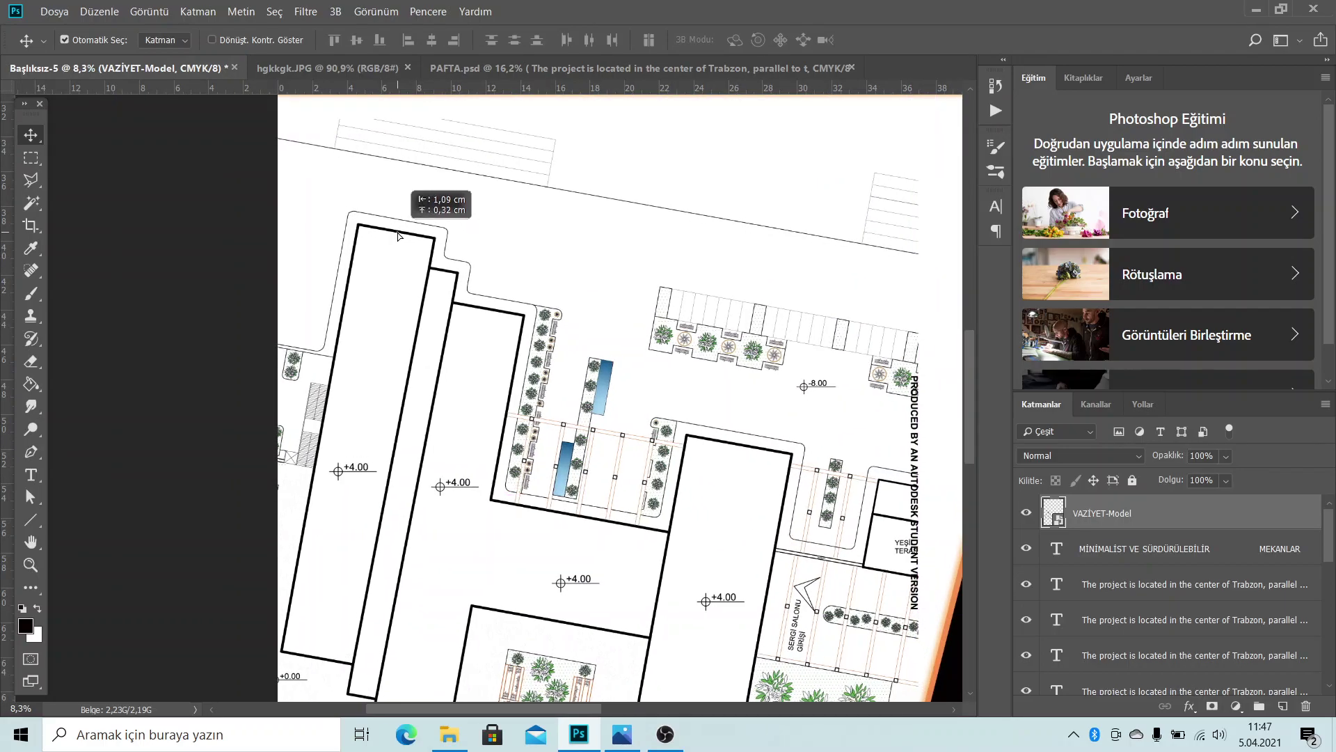
scroll(483, 352, "down", 3)
scroll(452, 417, "down", 2)
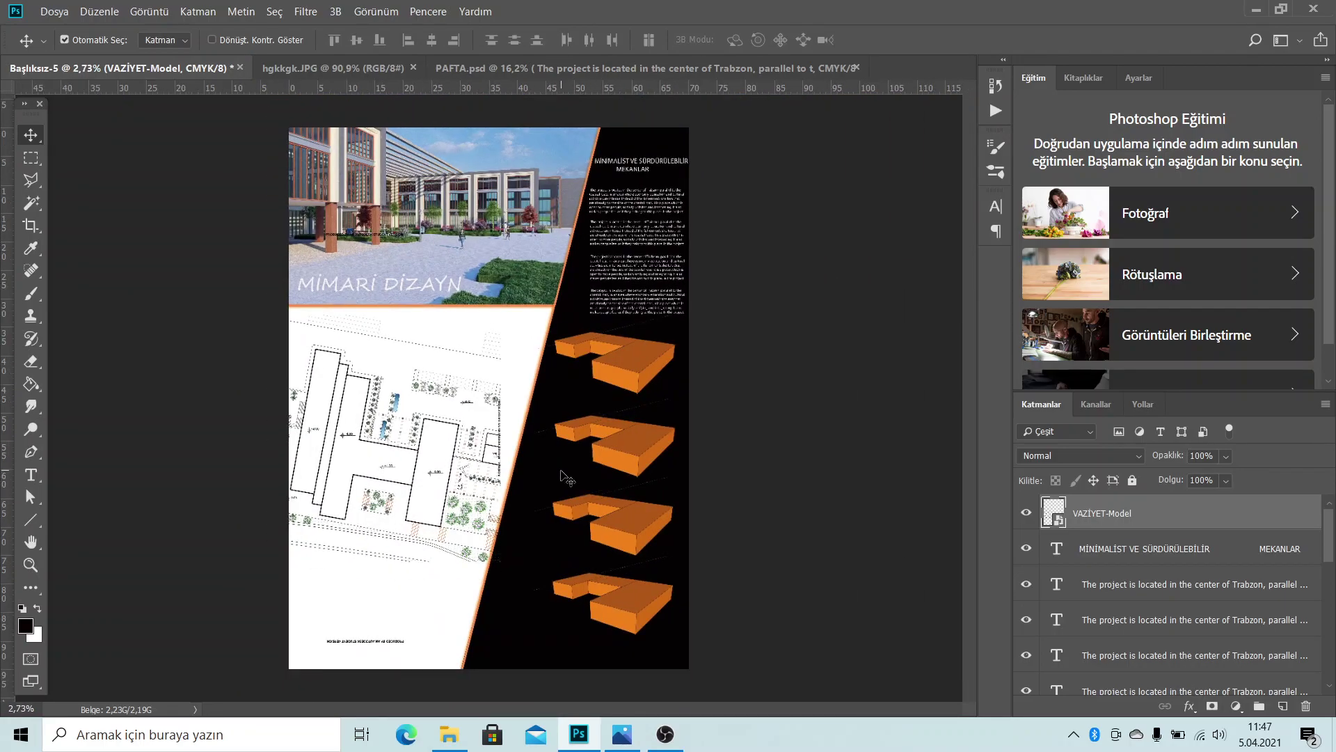
scroll(400, 452, "up", 1)
scroll(400, 456, "up", 1)
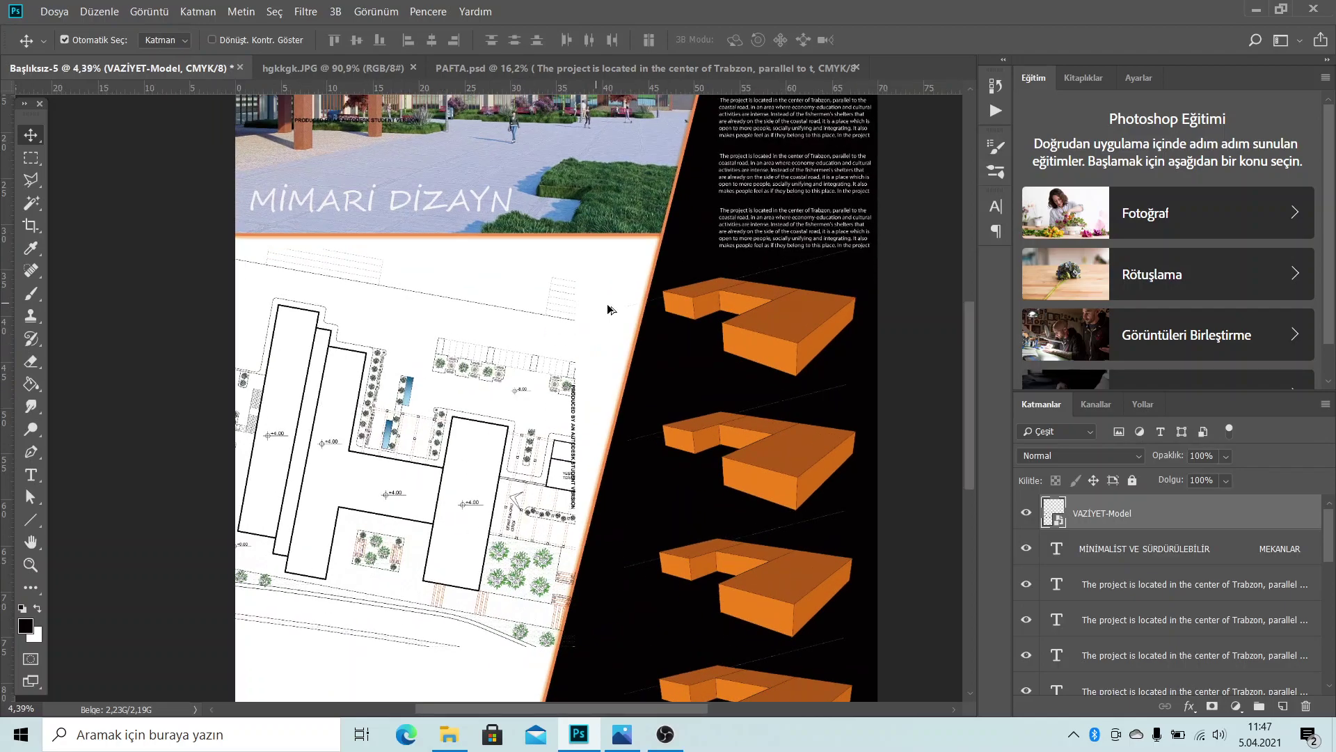
scroll(557, 432, "down", 1)
scroll(719, 403, "down", 1)
scroll(482, 454, "up", 1)
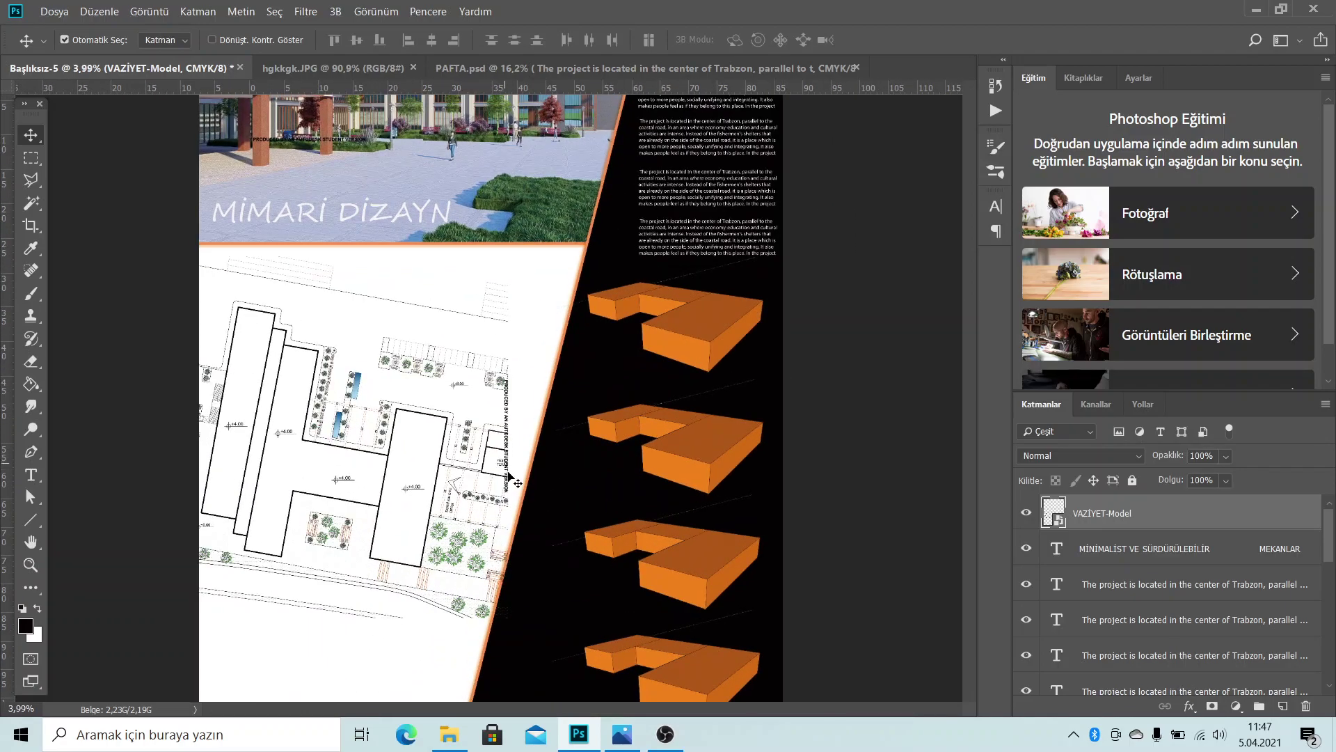
scroll(507, 477, "down", 1)
scroll(508, 519, "down", 1)
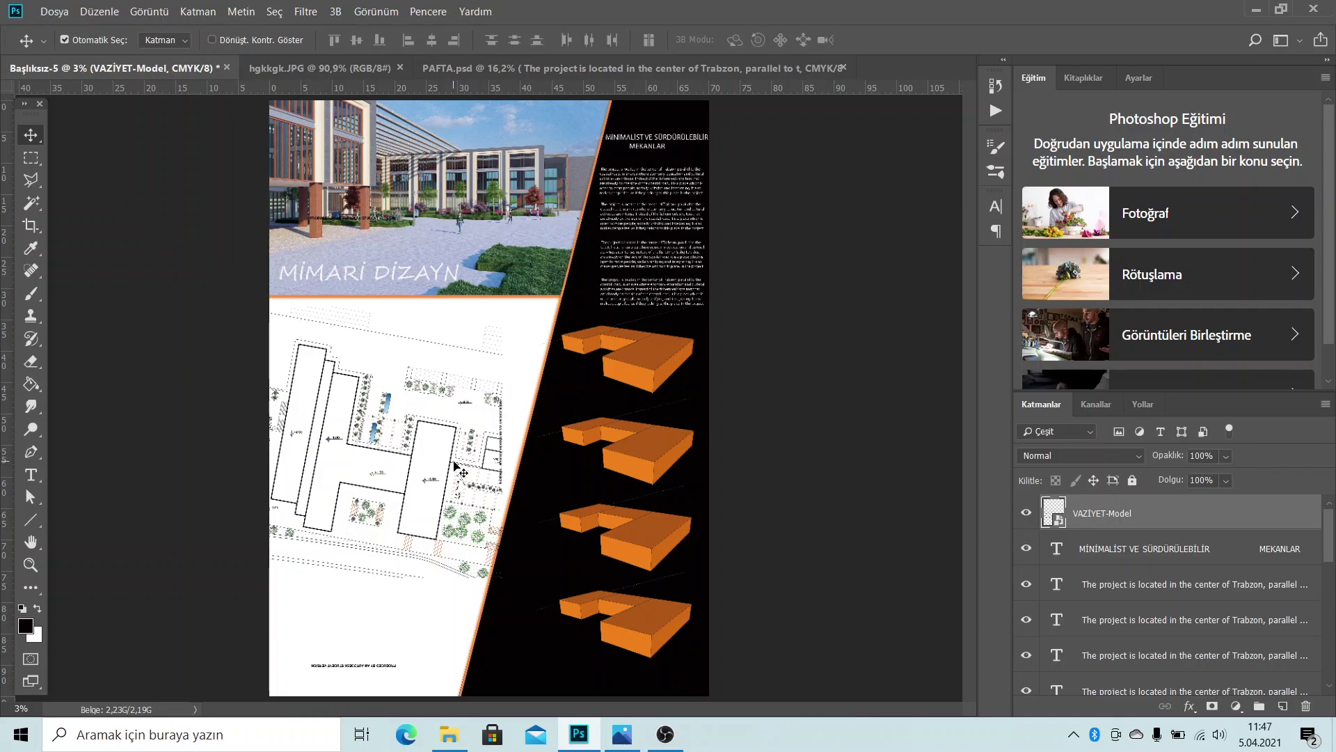
Select the VAZİYET-Model layer and rasterize it so it can be erased
left_click(400, 387)
left_click(397, 412)
left_click(37, 364)
left_click(314, 367)
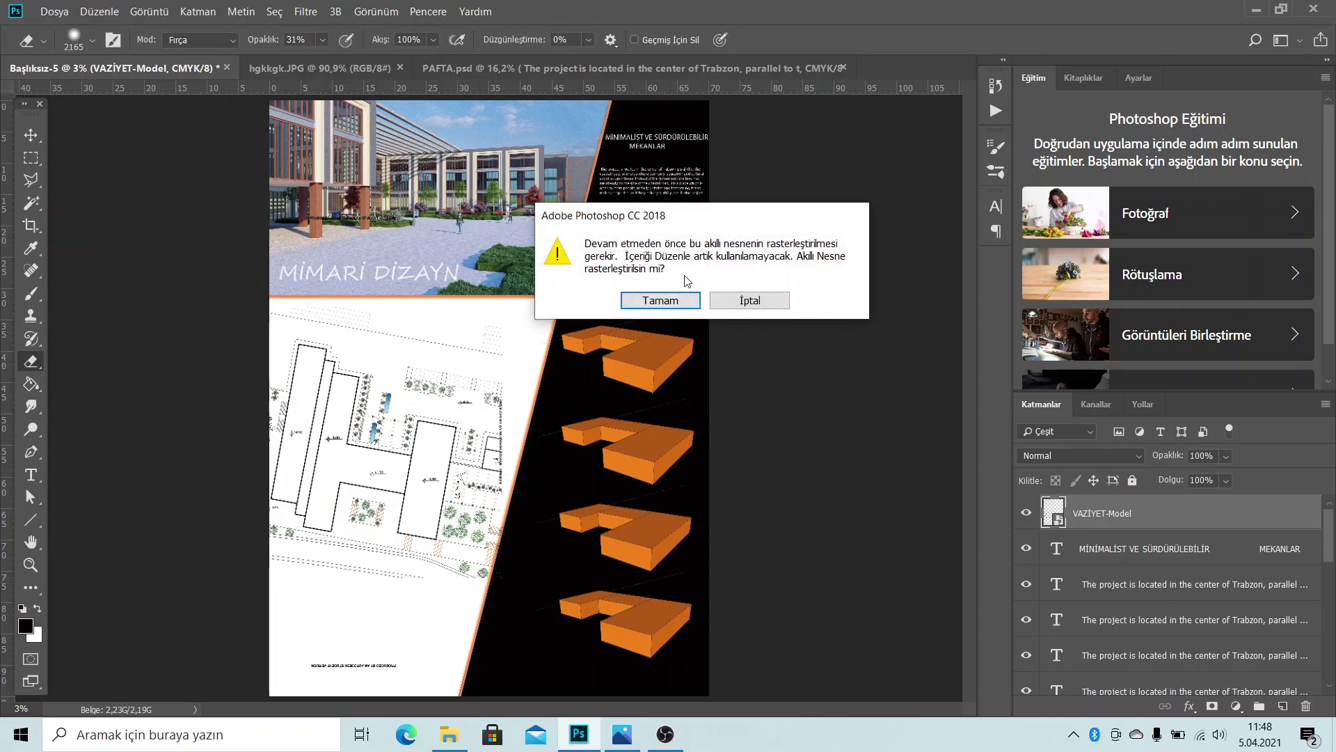
left_click(661, 301)
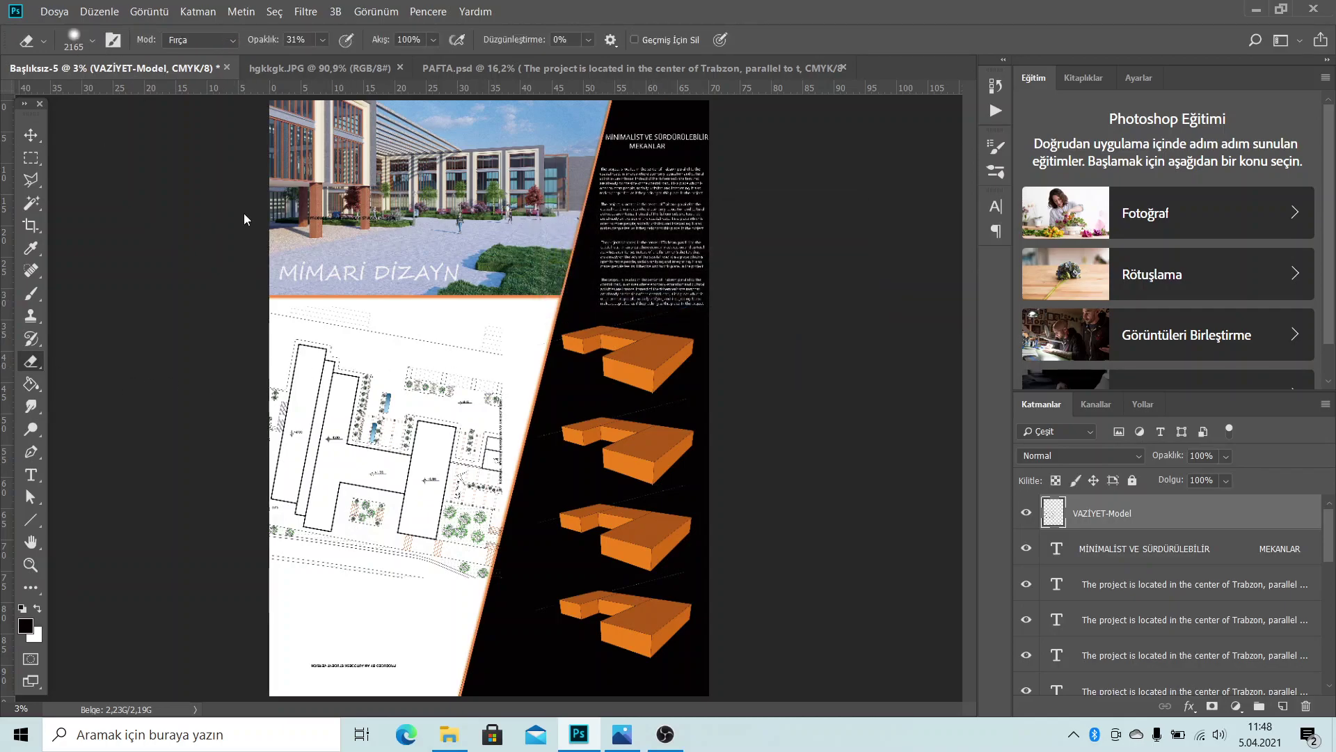
scroll(411, 492, "up", 3)
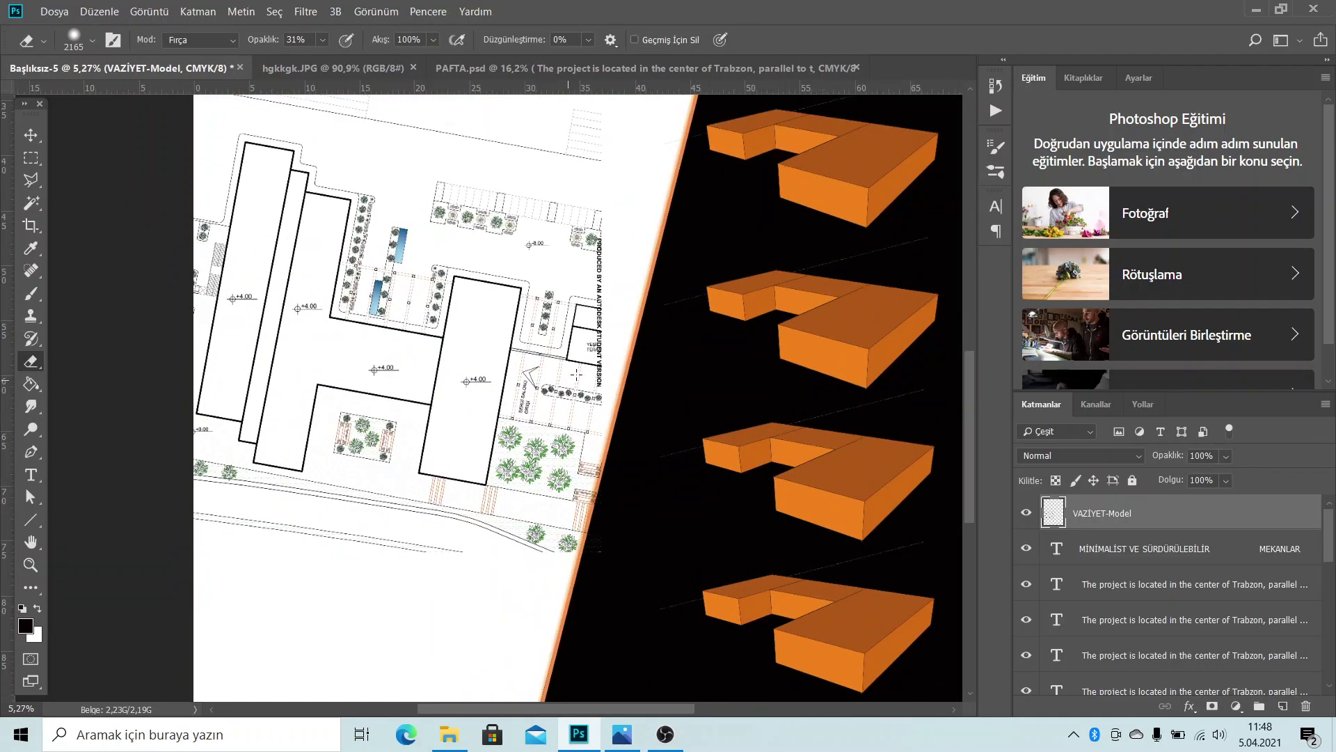
scroll(973, 400, "down", 3)
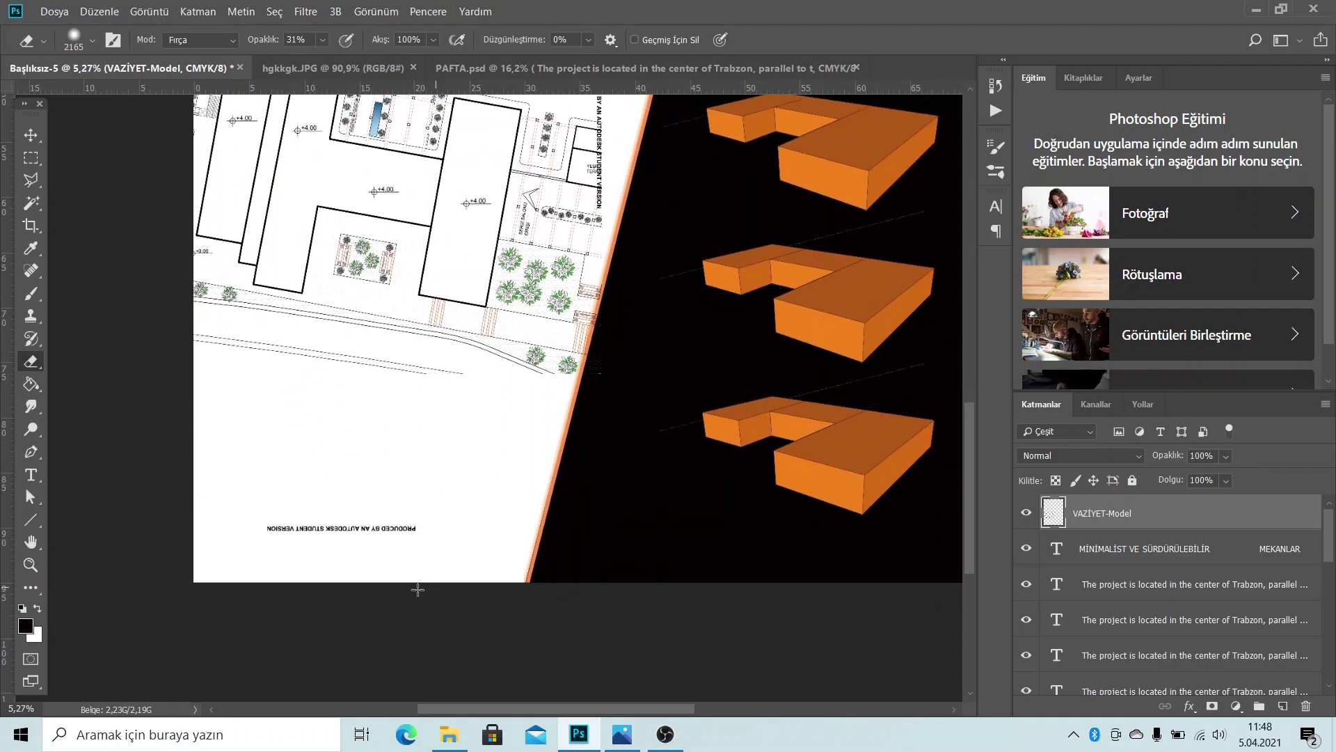
scroll(418, 589, "up", 2)
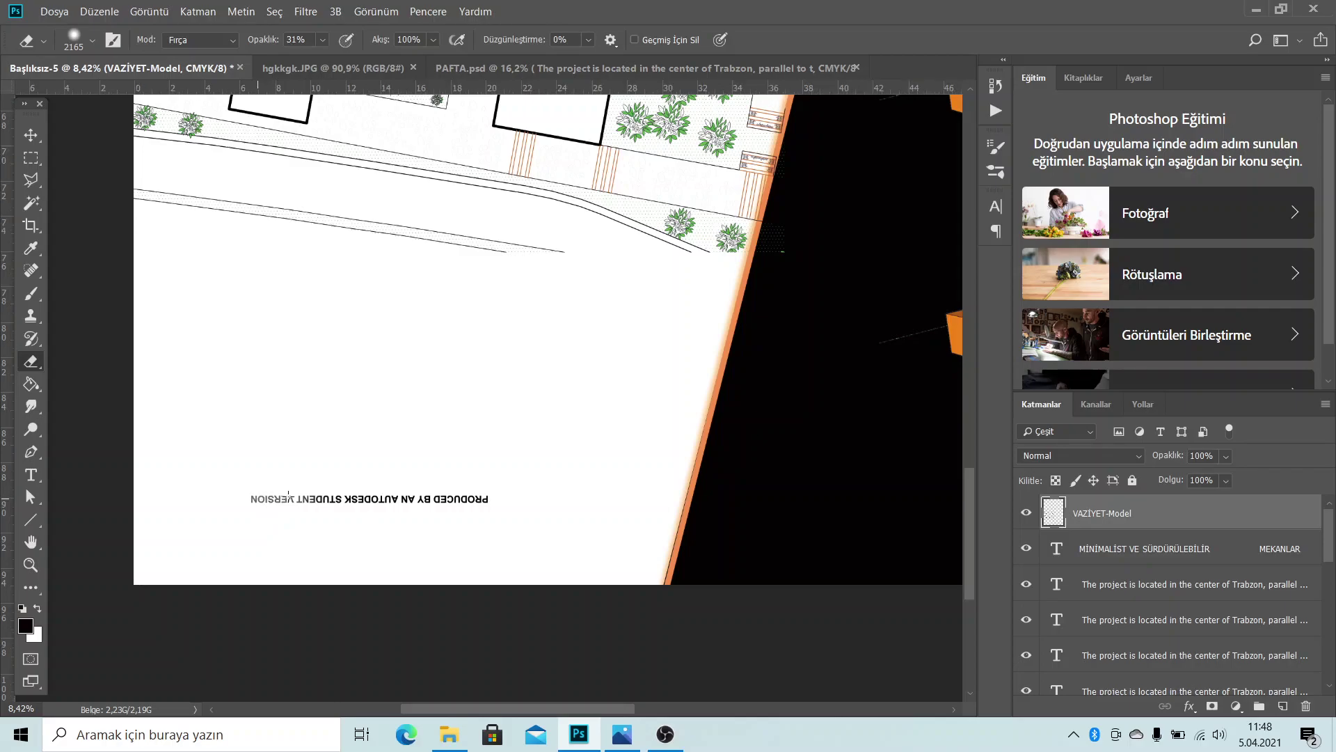
Erase the PRODUCED BY AN AUTODESK STUDENT VERSION watermark, raising eraser hardness to 40%
mouse_move(296, 501)
left_mouse_down()
mouse_move(260, 499)
mouse_move(270, 495)
left_mouse_up()
left_click_drag(336, 499, 359, 499)
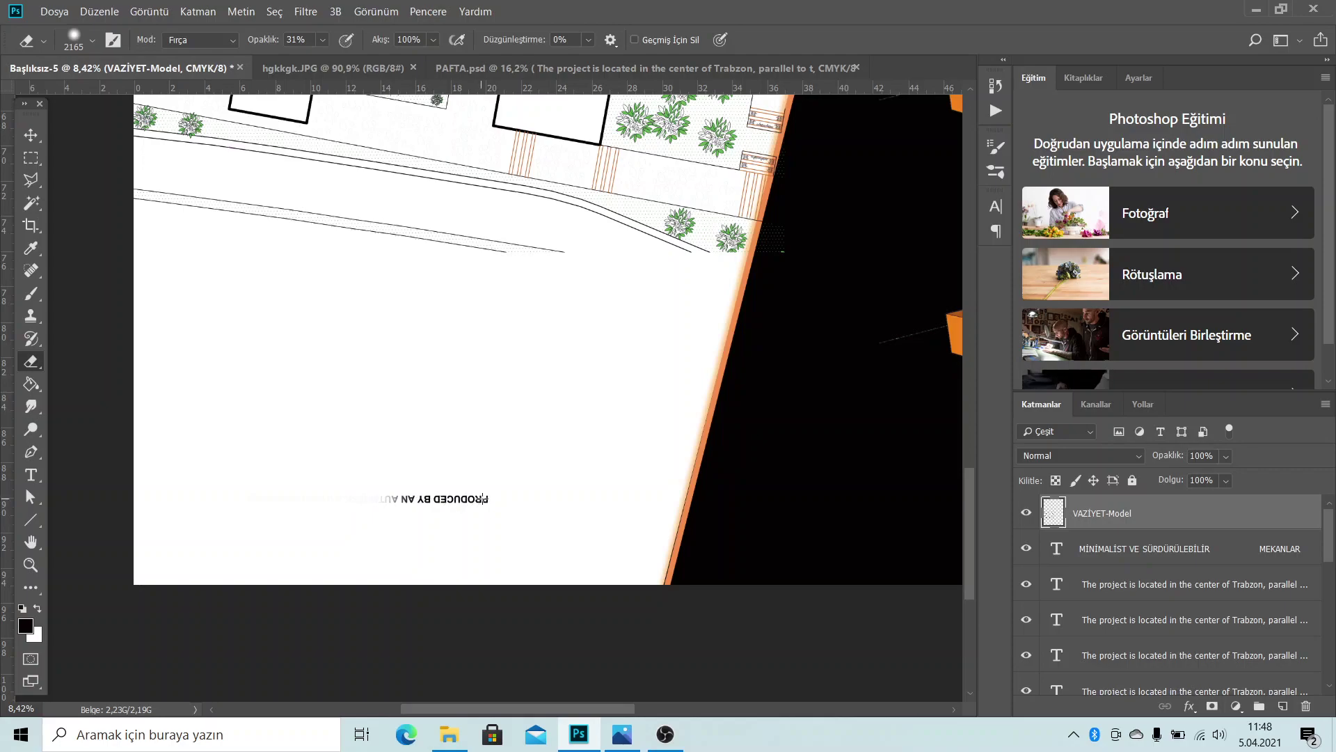
left_click(429, 499)
left_click(95, 41)
left_click_drag(136, 137, 140, 137)
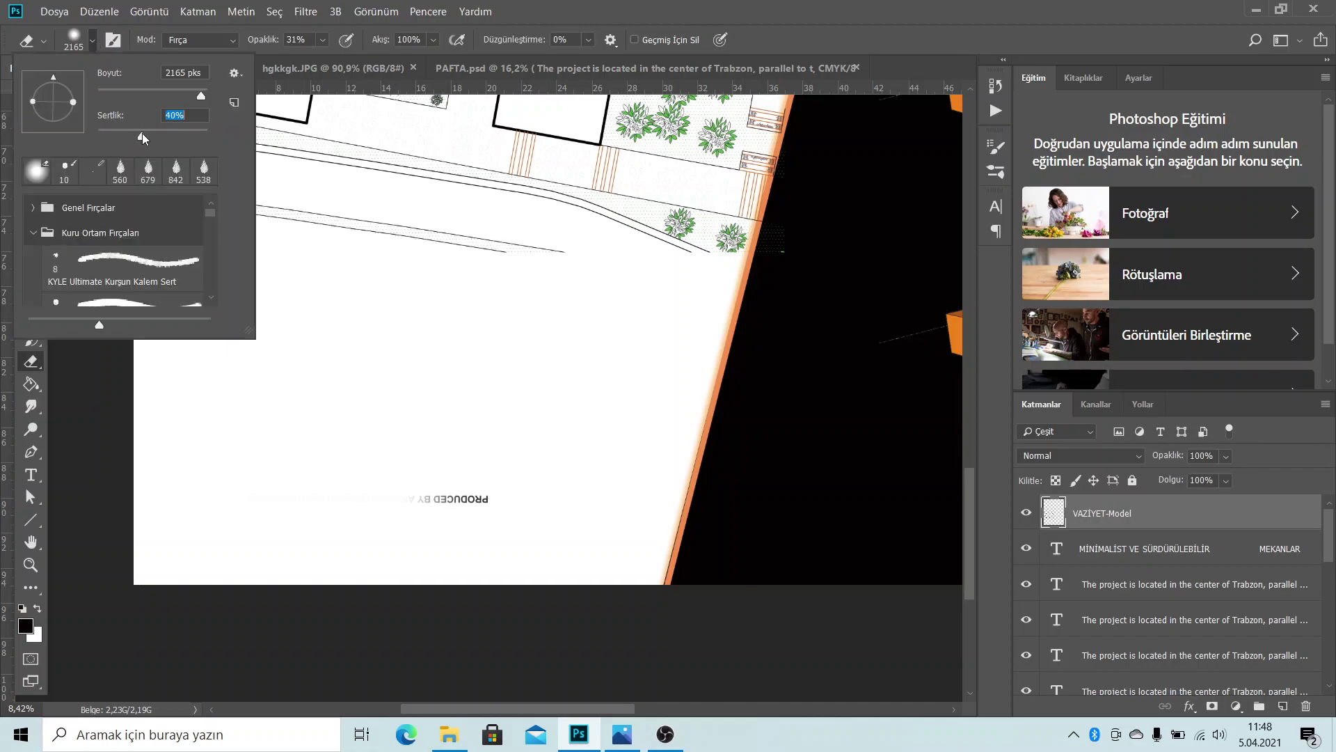
left_click(452, 399)
mouse_move(445, 499)
left_mouse_down()
mouse_move(480, 499)
mouse_move(440, 503)
left_mouse_up()
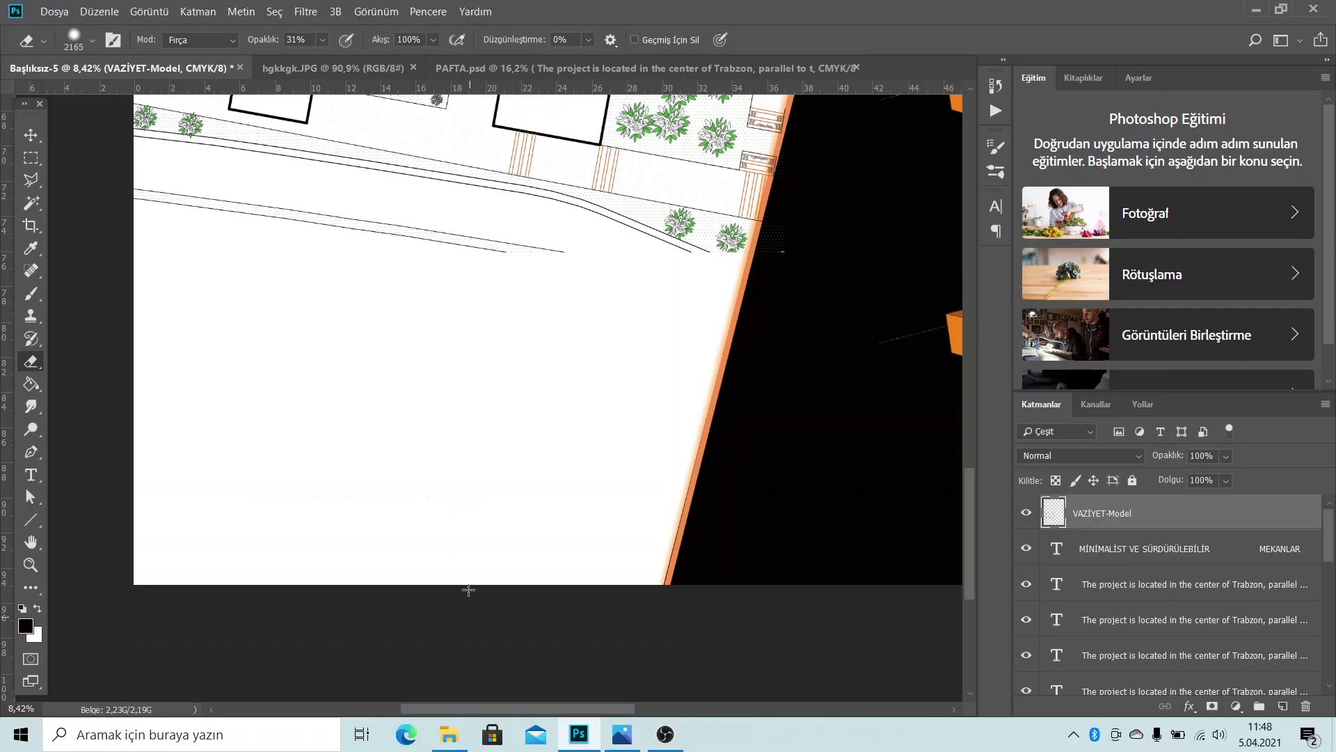
Erase the vertical AUTODESK STUDENT VERSION letters along the site plan's right edge
scroll(468, 590, "down", 3)
scroll(667, 302, "down", 2)
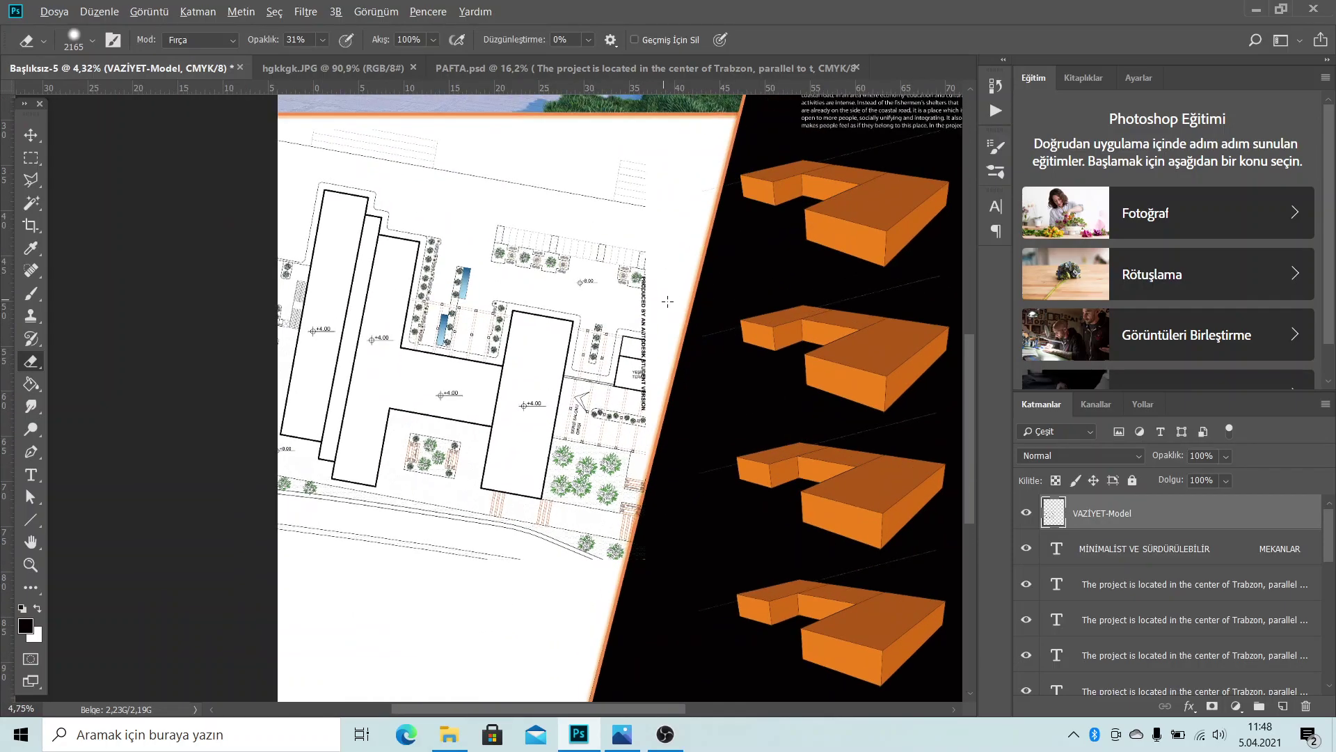
scroll(667, 302, "up", 2)
left_click_drag(633, 261, 633, 310)
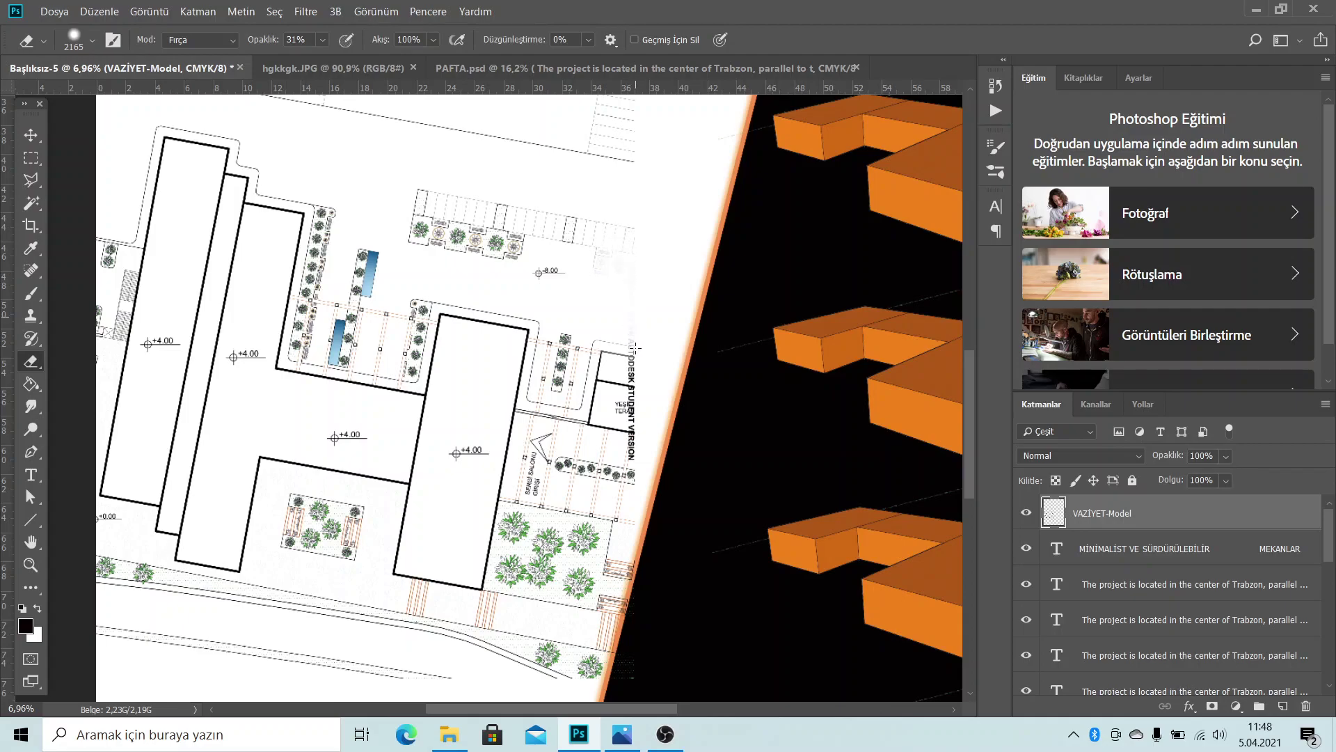
mouse_move(636, 360)
left_mouse_down()
mouse_move(631, 453)
mouse_move(633, 398)
left_mouse_up()
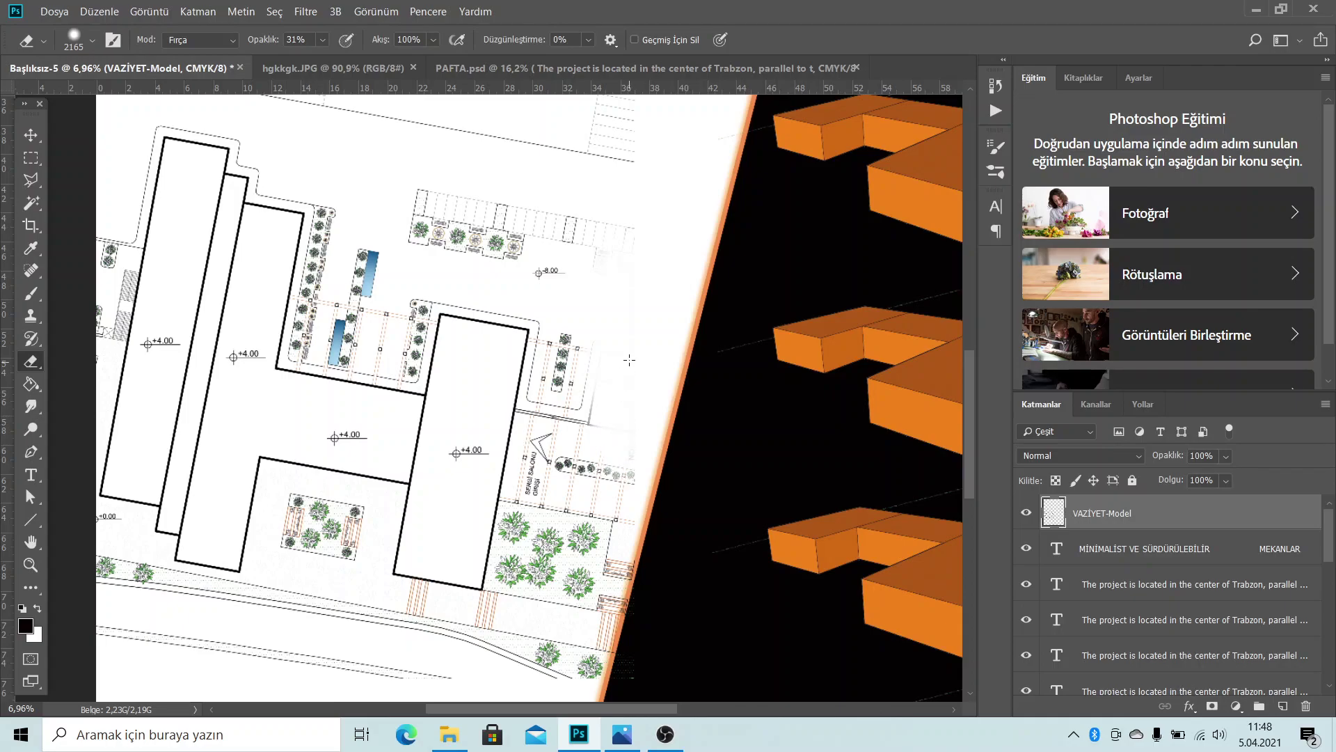
left_click_drag(561, 510, 606, 449)
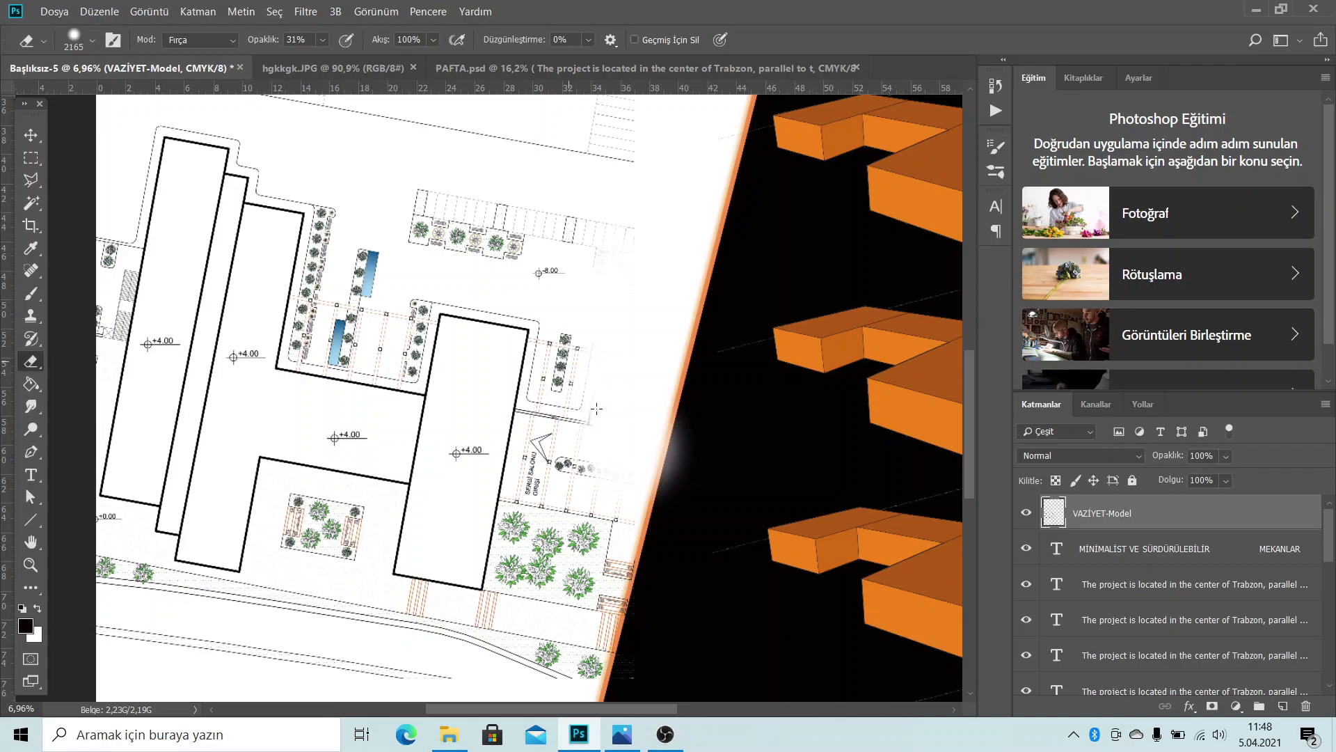
Erase the leftover student watermark text across the render near the trees
scroll(596, 408, "down", 1)
scroll(596, 417, "down", 2)
scroll(595, 428, "down", 2)
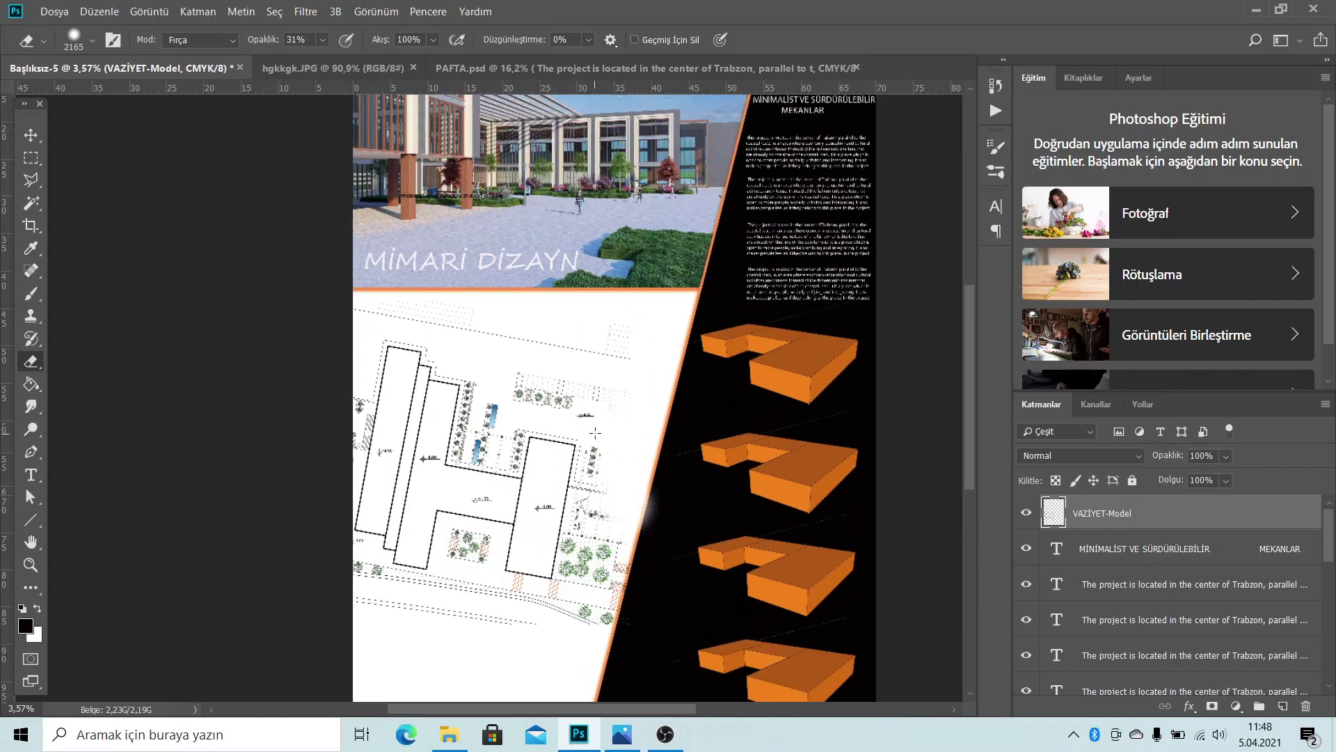
scroll(487, 362, "up", 2)
scroll(379, 299, "up", 2)
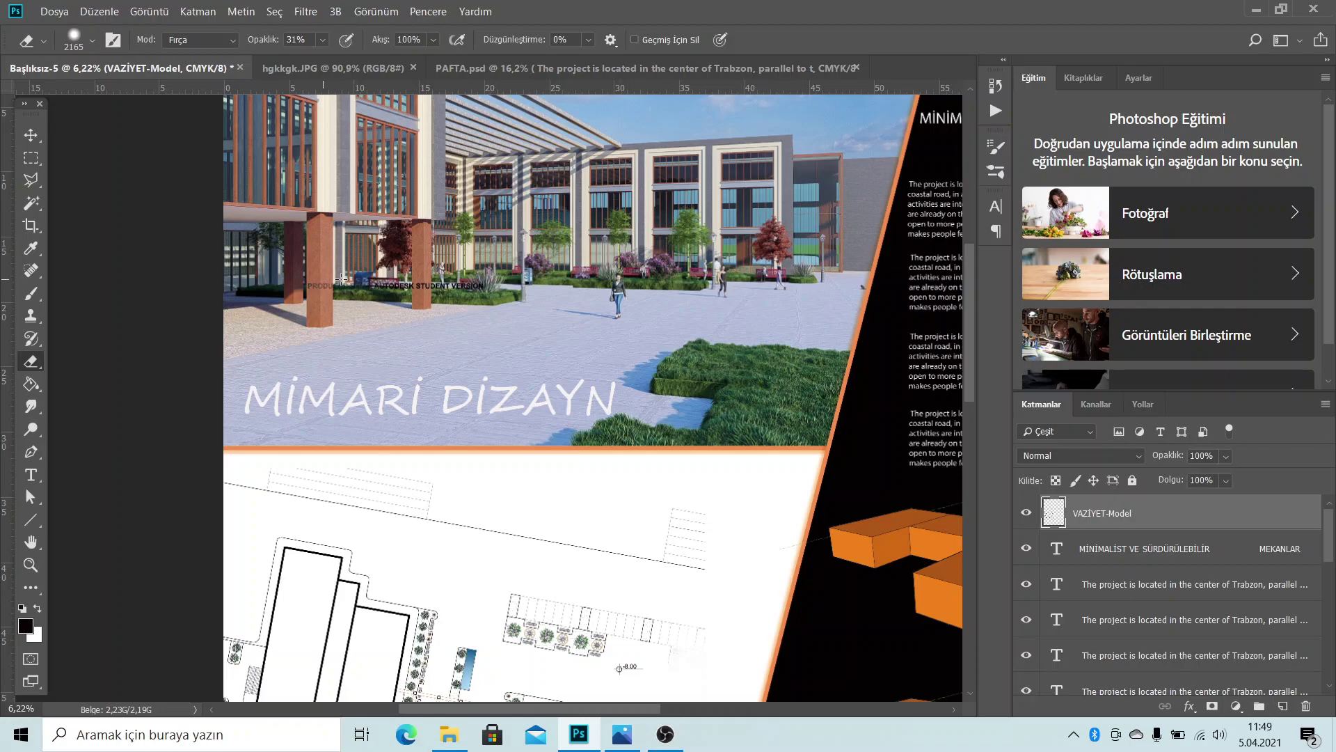
mouse_move(341, 279)
left_mouse_down()
mouse_move(324, 281)
mouse_move(438, 282)
mouse_move(476, 298)
left_mouse_up()
scroll(559, 350, "down", 3)
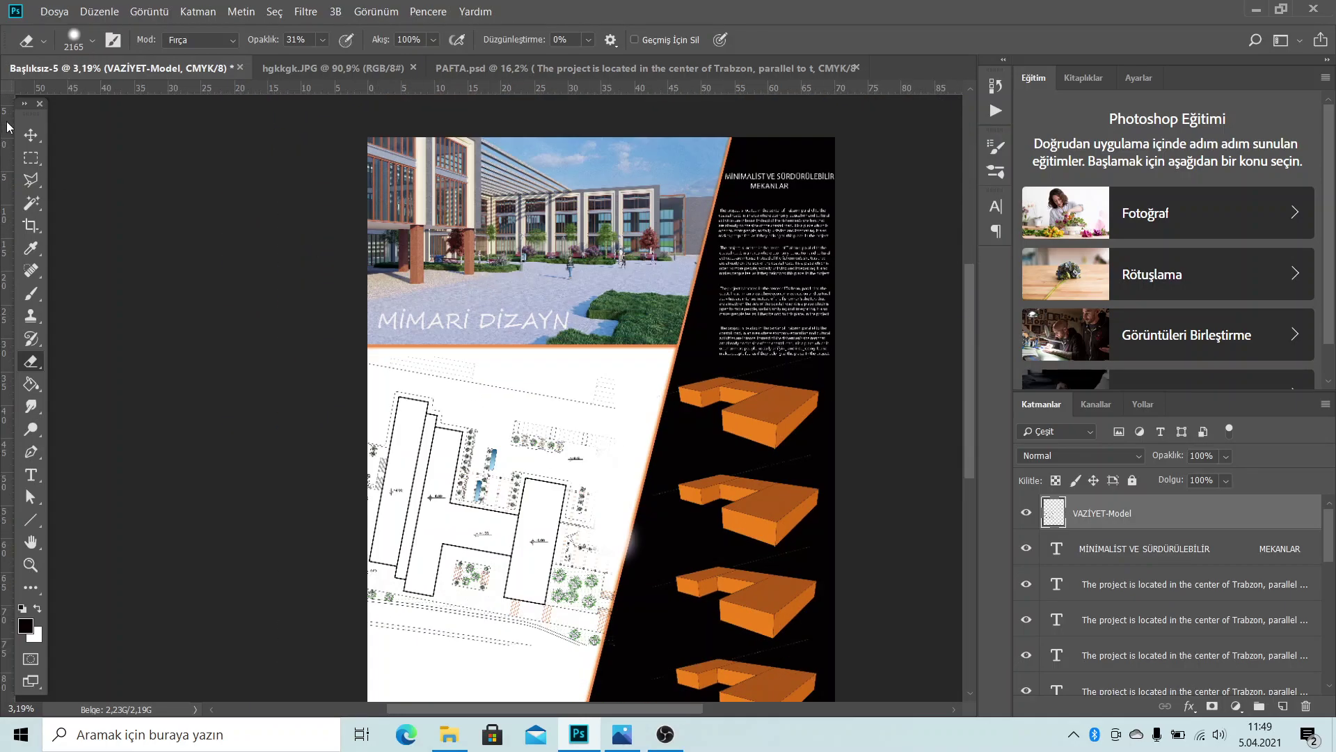
left_click(31, 135)
Deselect the site plan layer and show the EDIFICIO EXUS reference board in Photos
scroll(590, 426, "down", 1)
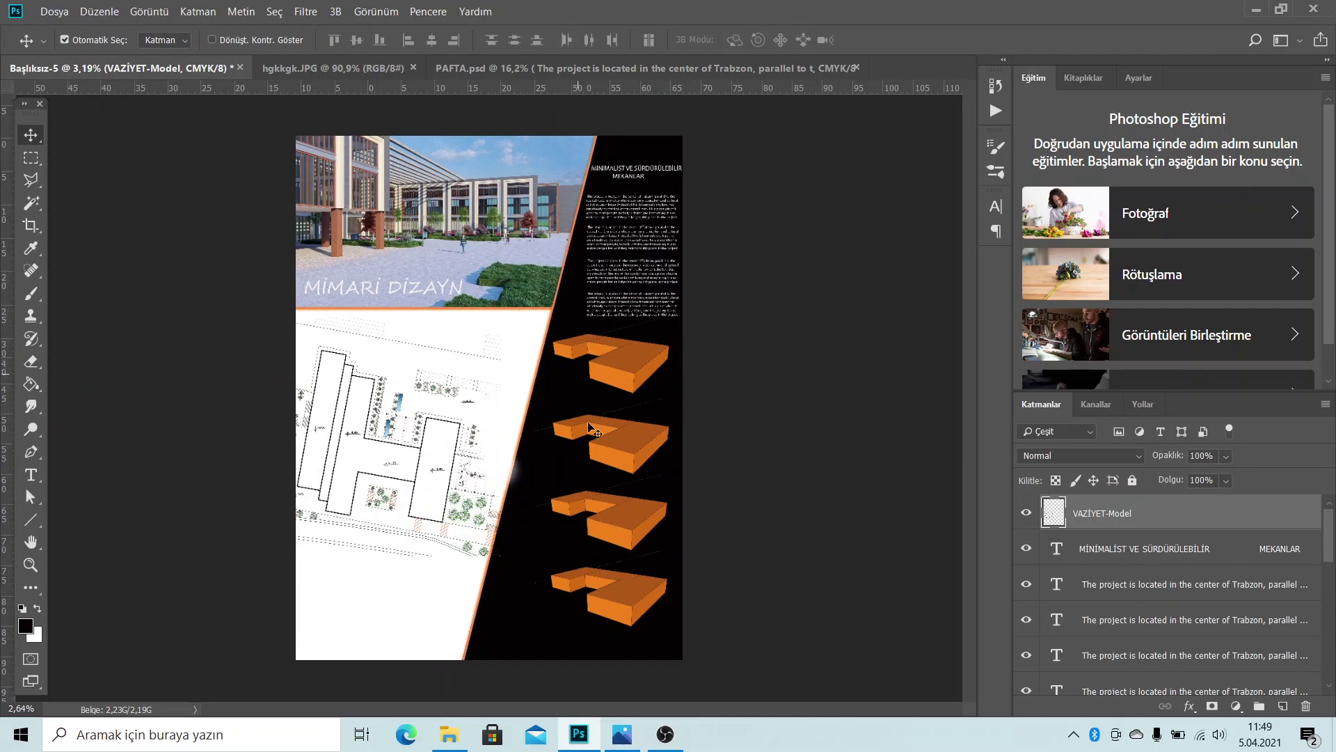
scroll(396, 461, "up", 2)
left_click(407, 496)
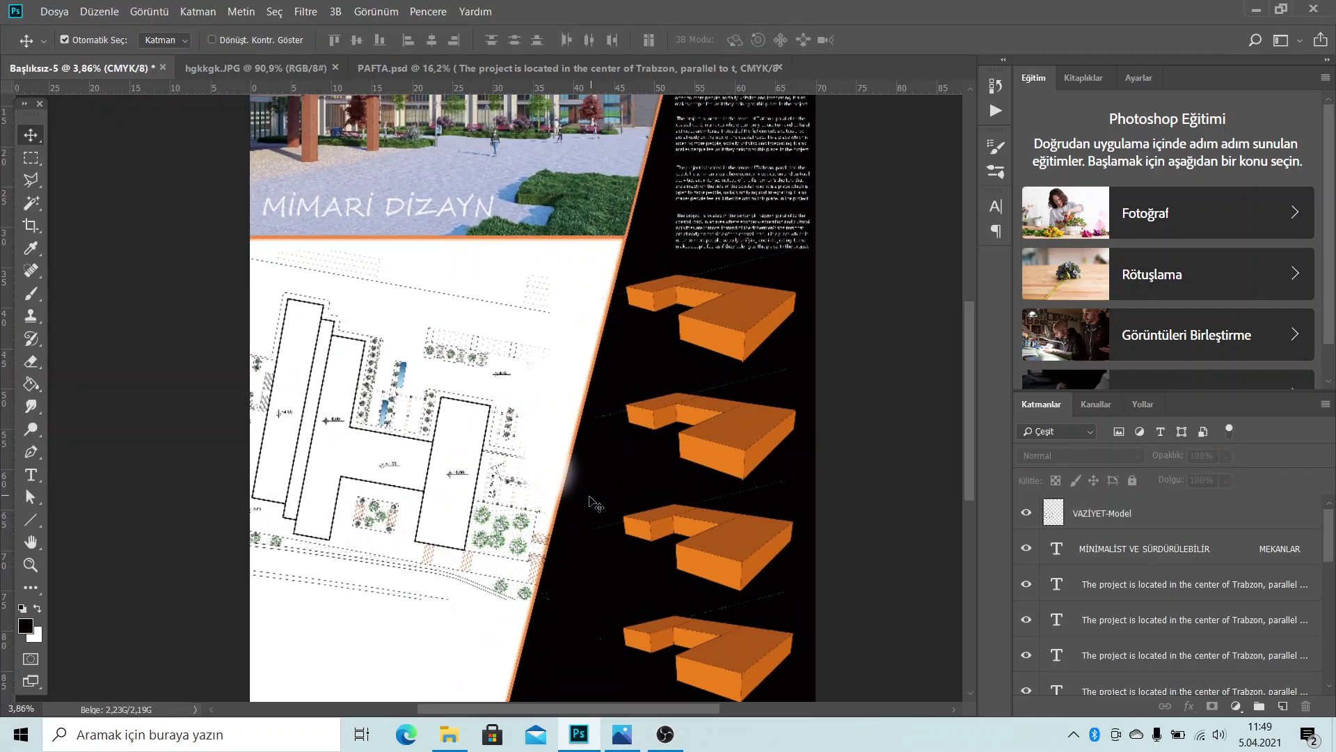
scroll(588, 505, "down", 1)
scroll(597, 481, "down", 1)
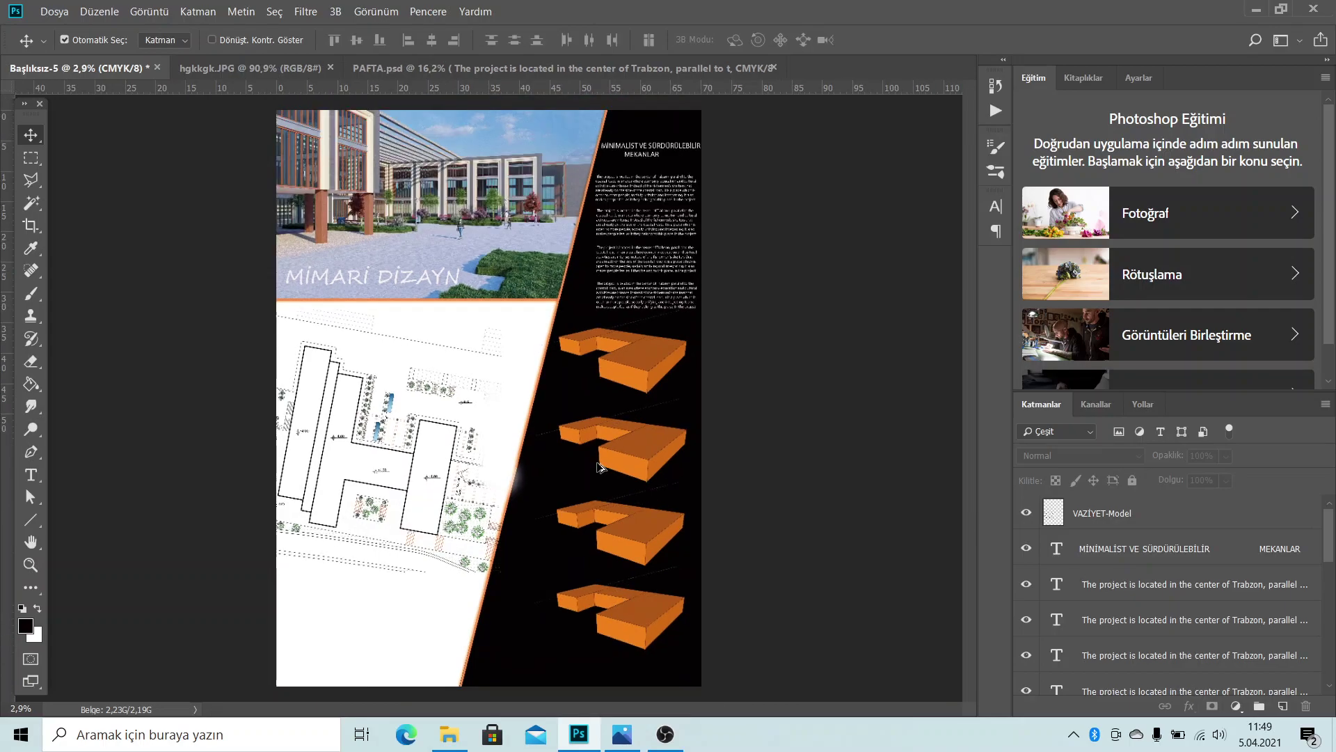
scroll(597, 466, "down", 1)
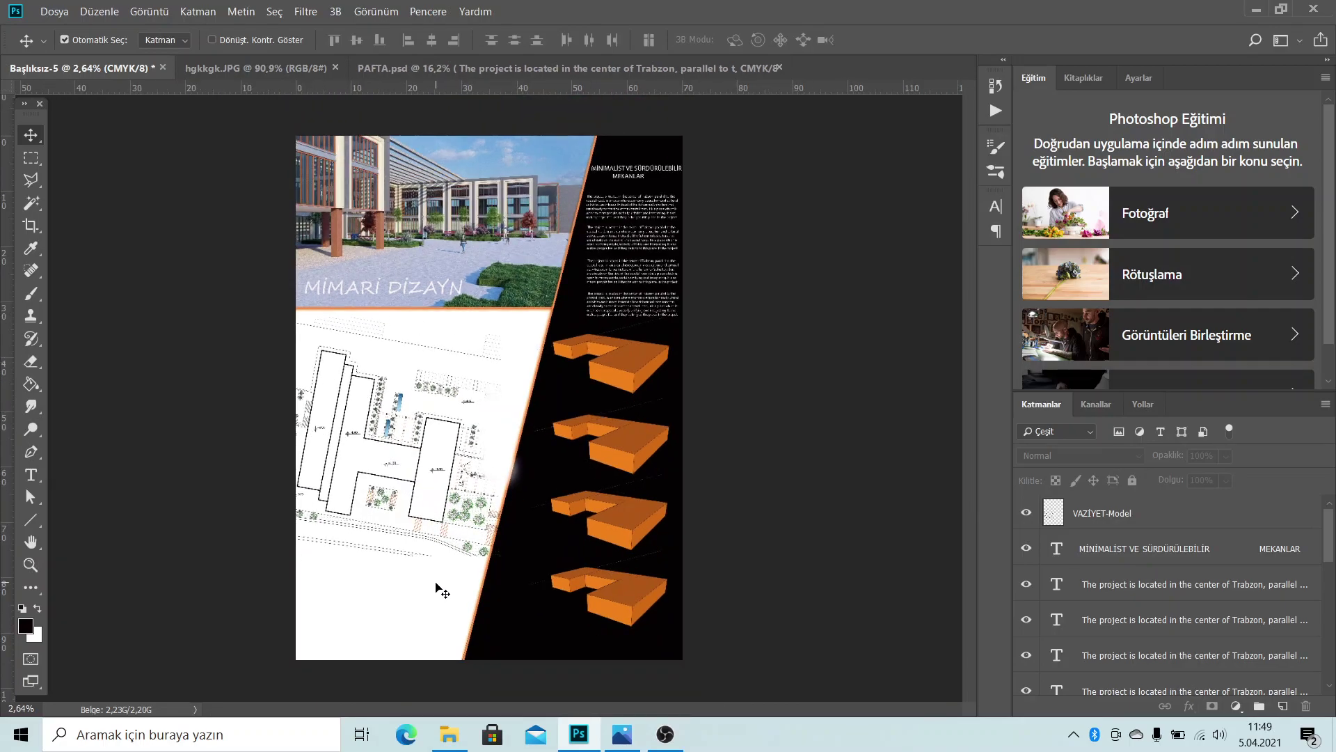
left_click(622, 734)
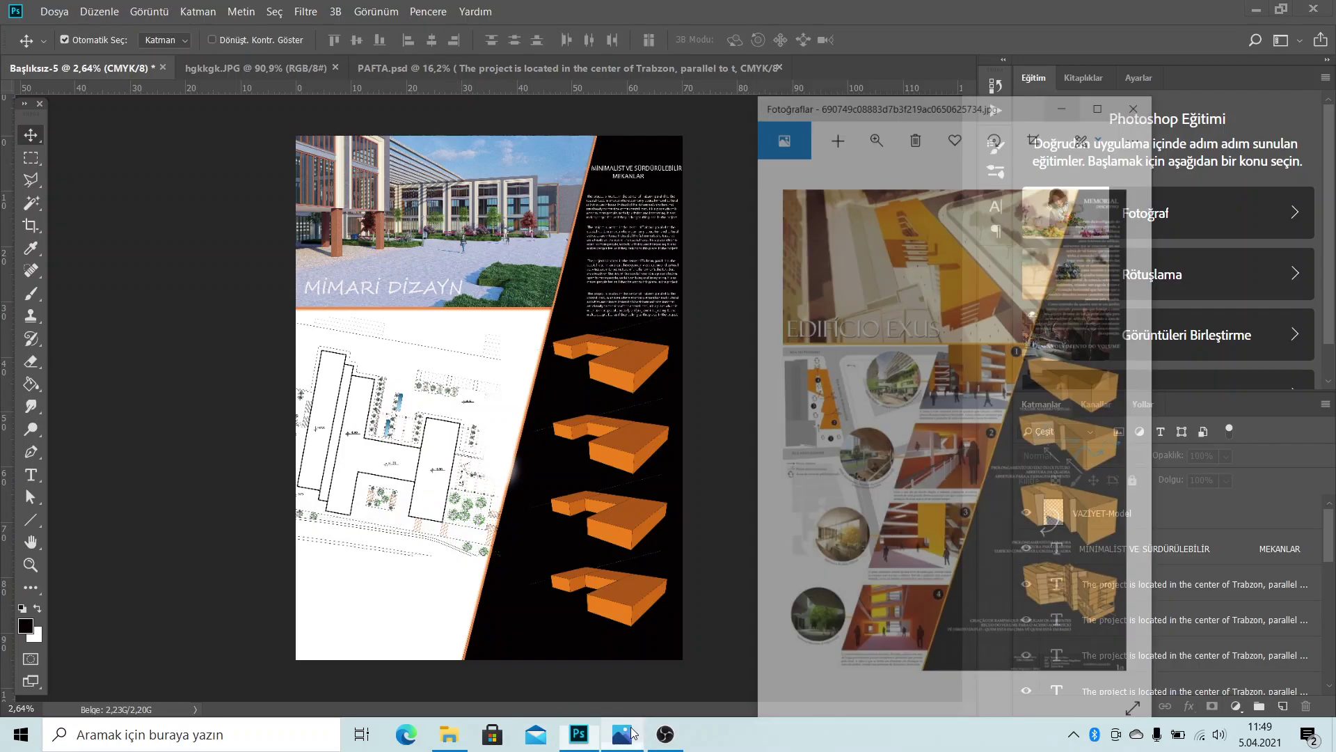
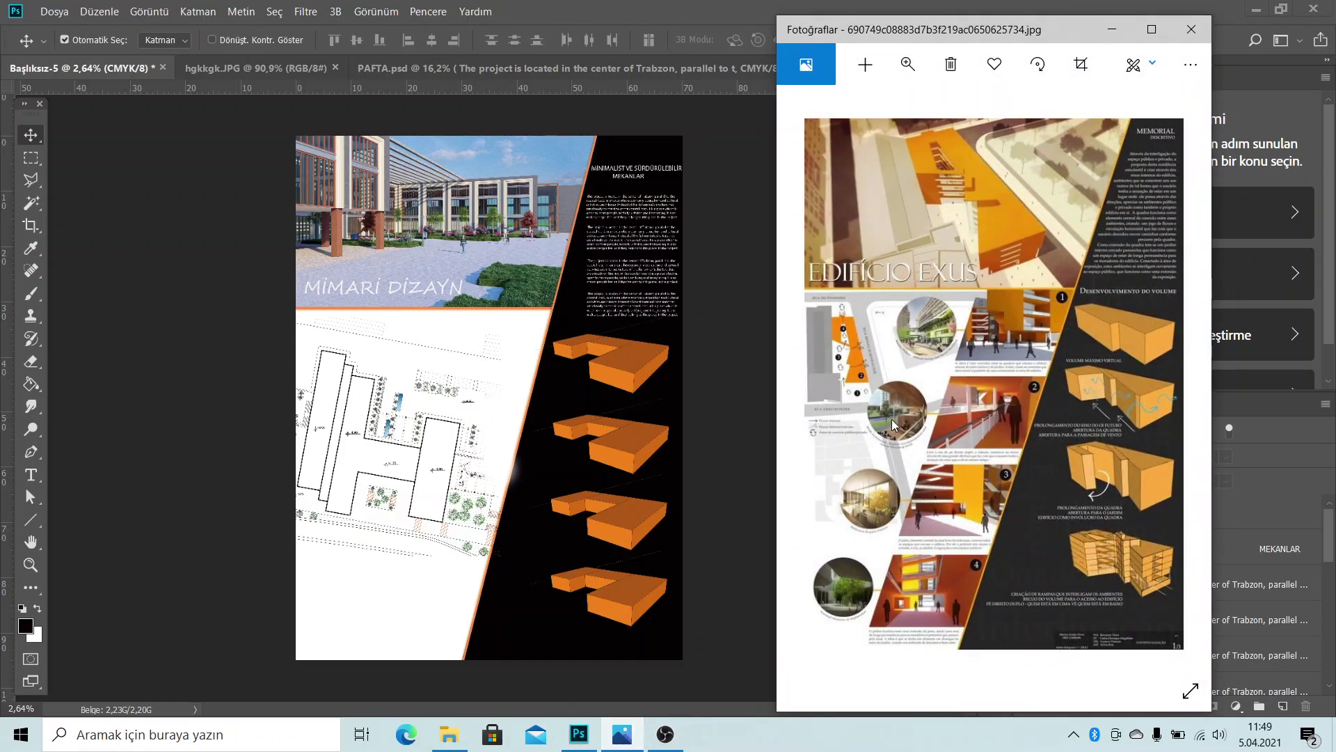
Minimize the Photos window that shows the reference poster
left_click(1112, 29)
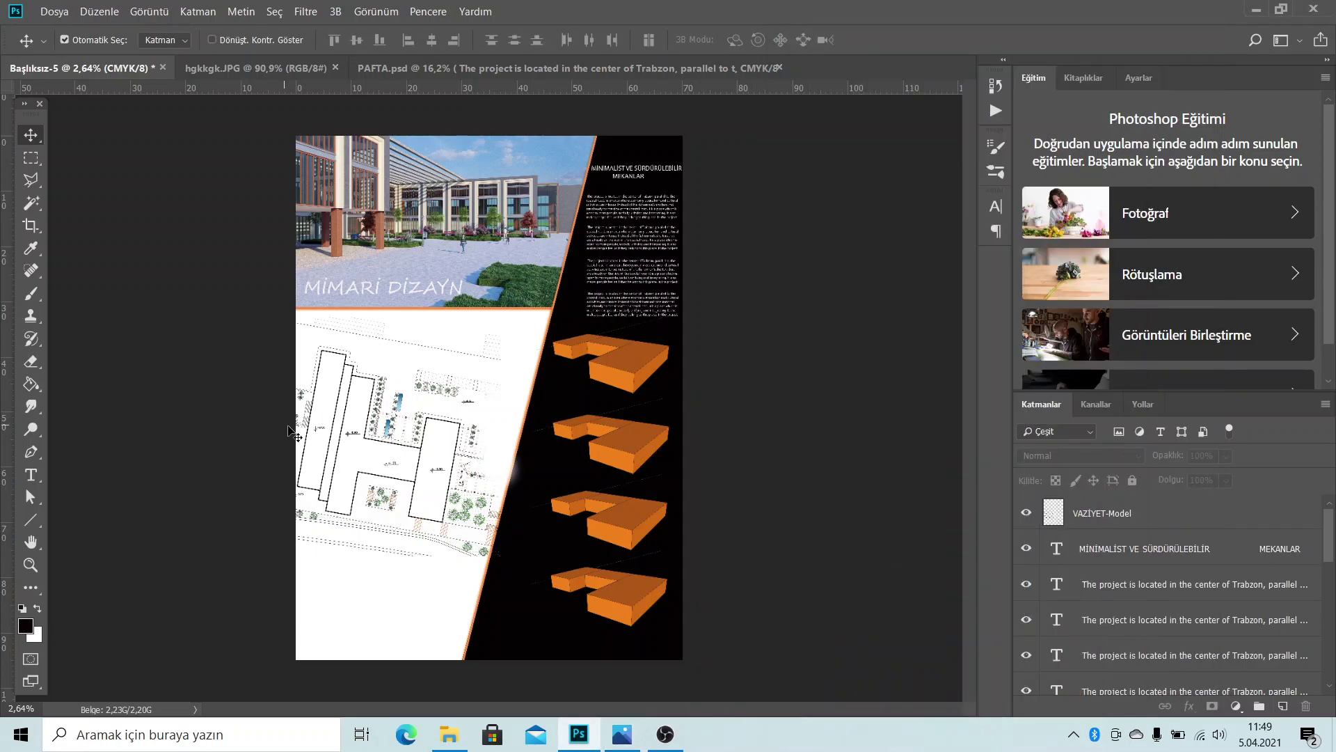
Select the Rectangle tool and set the foreground colour to a mid grey
left_click(31, 522)
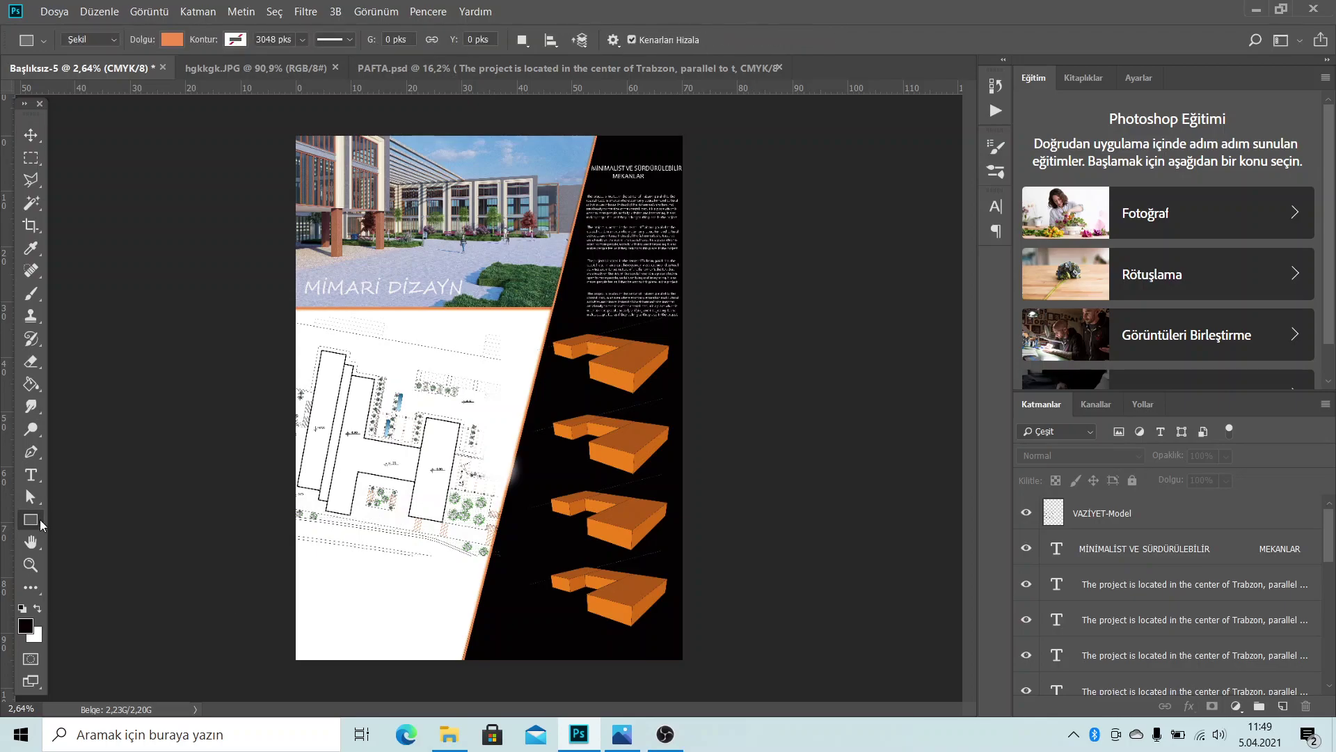
right_click(35, 520)
left_click(73, 517)
left_click(25, 626)
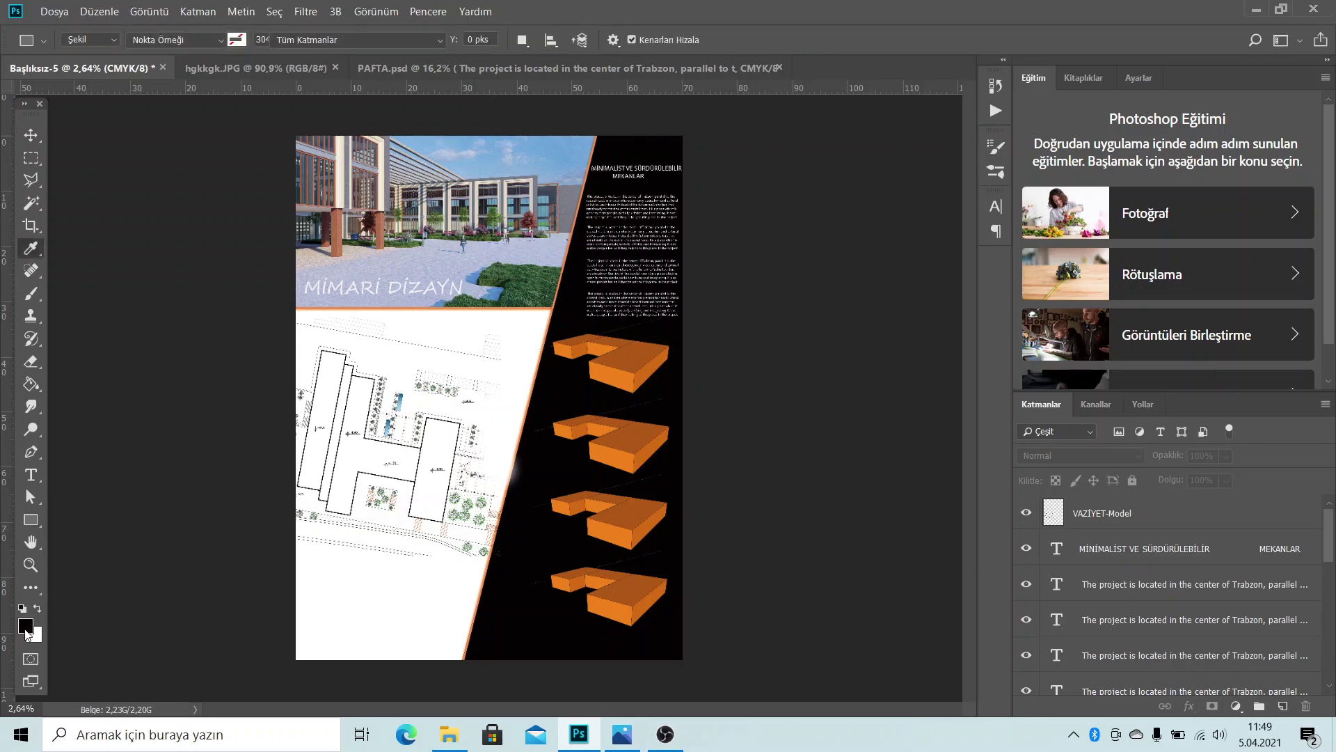
left_click(750, 396)
left_click_drag(750, 396, 746, 362)
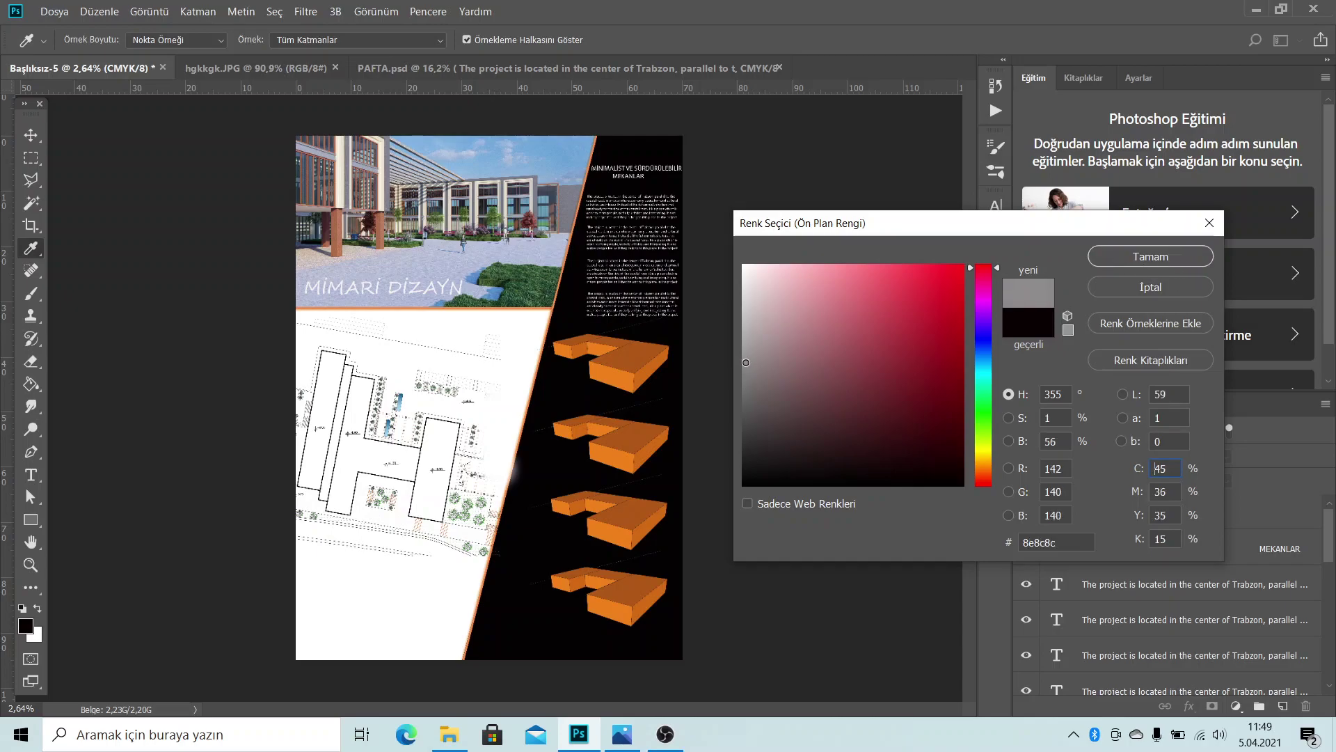
left_click(1151, 256)
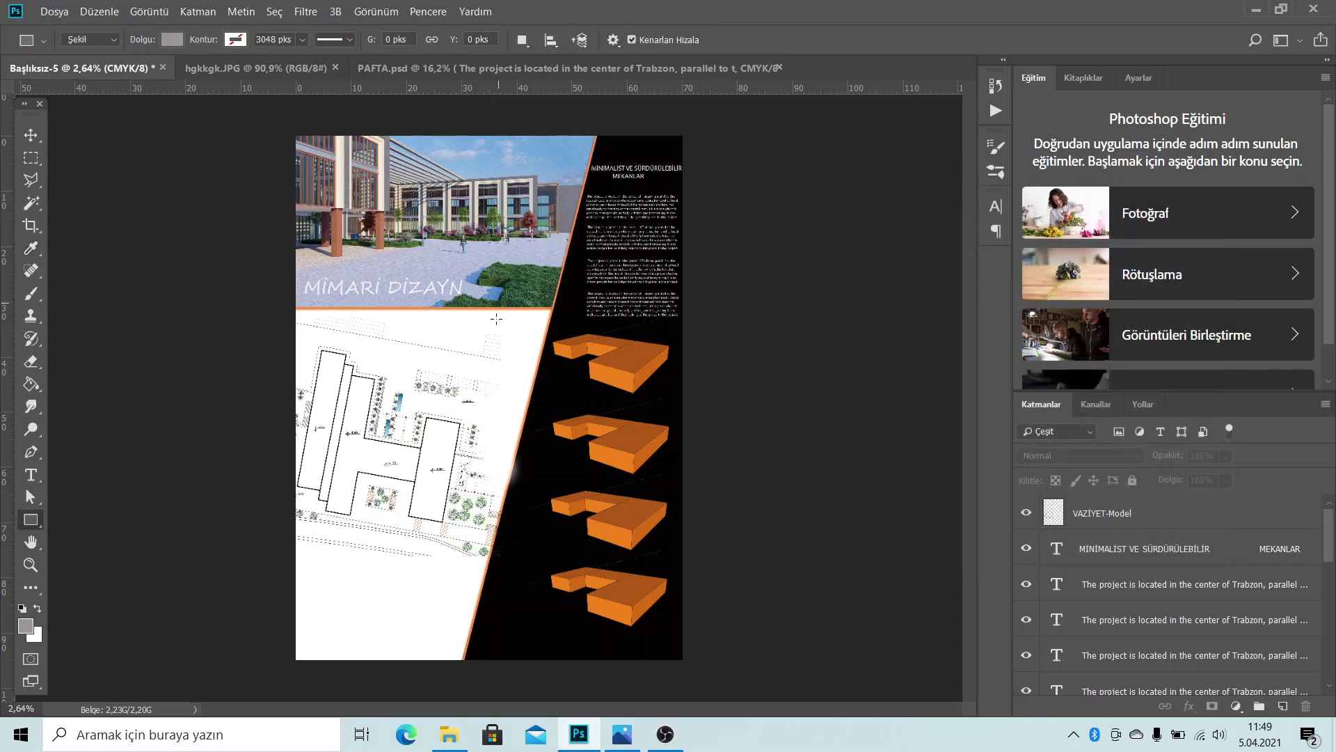
Draw a grey rectangle below the top render, reaching up to the render's lower edge
scroll(461, 367, "up", 2)
scroll(462, 367, "up", 1)
scroll(461, 367, "up", 1)
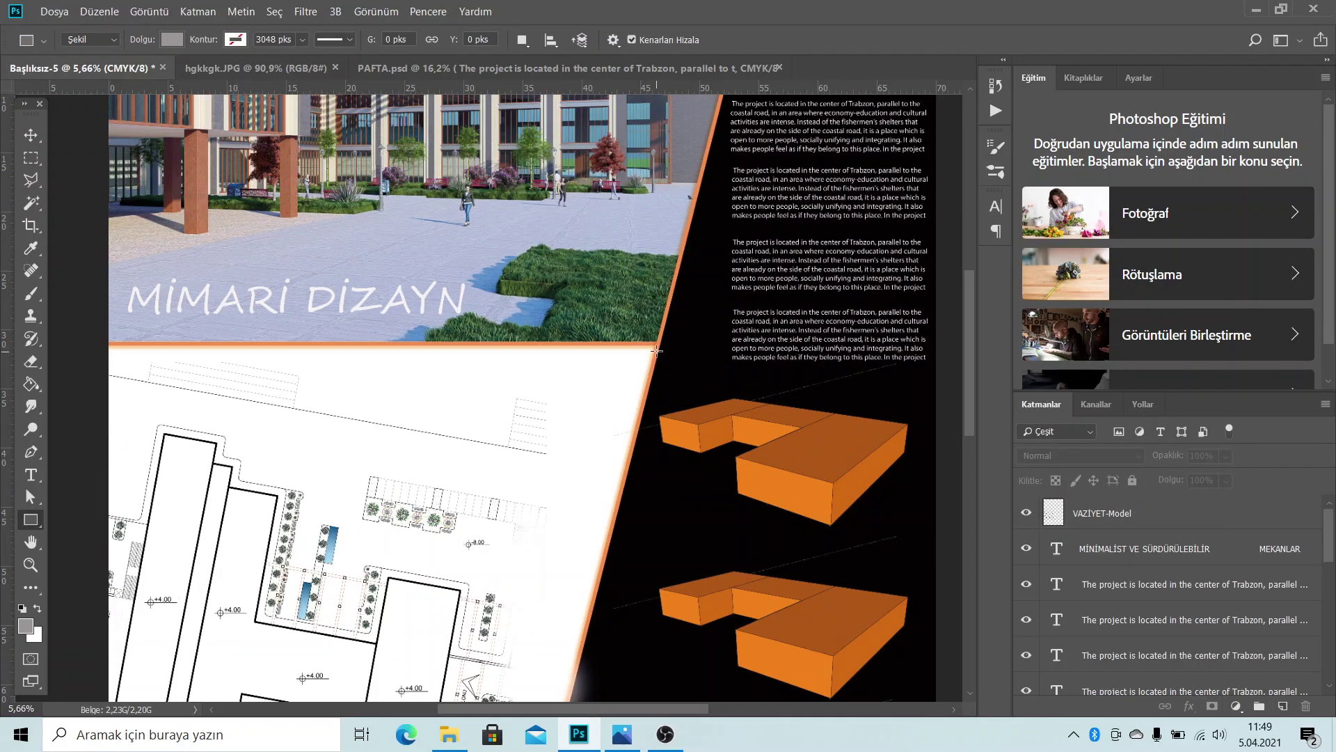
scroll(659, 350, "up", 1)
scroll(651, 395, "down", 3)
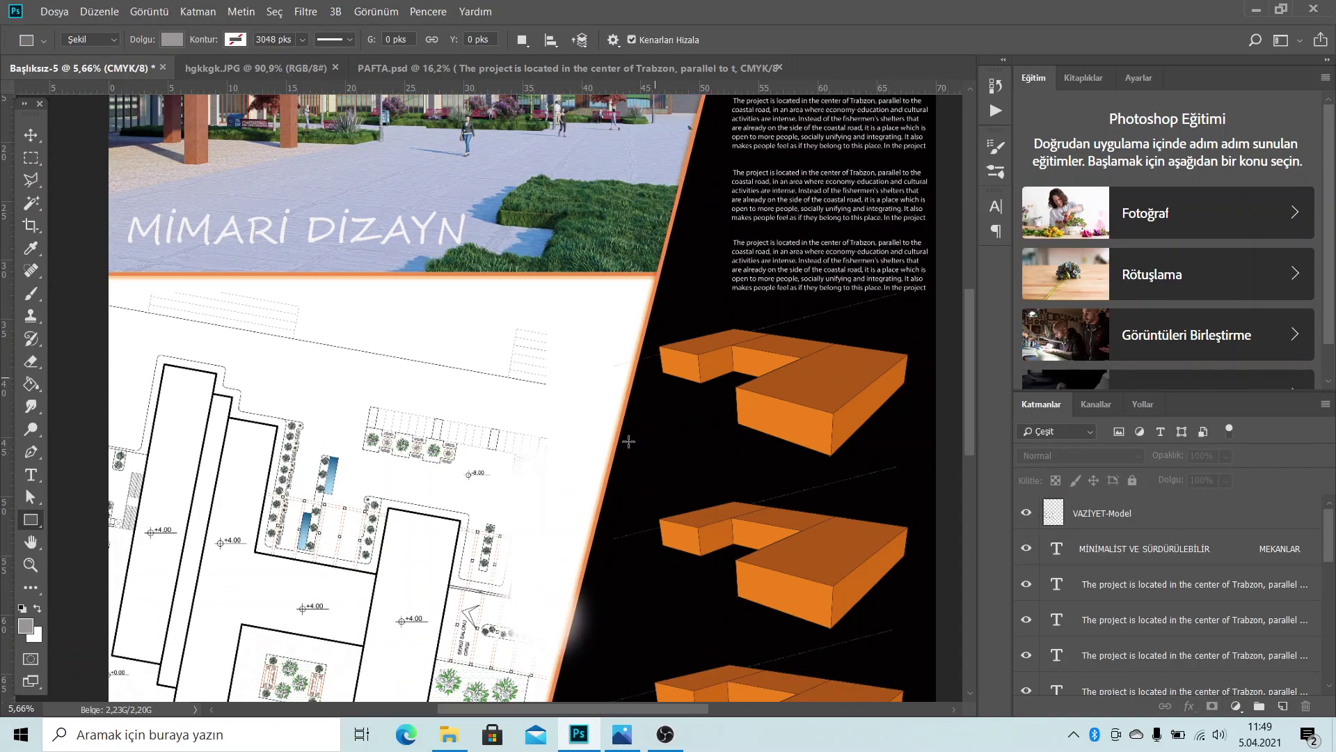
scroll(650, 278, "up", 2)
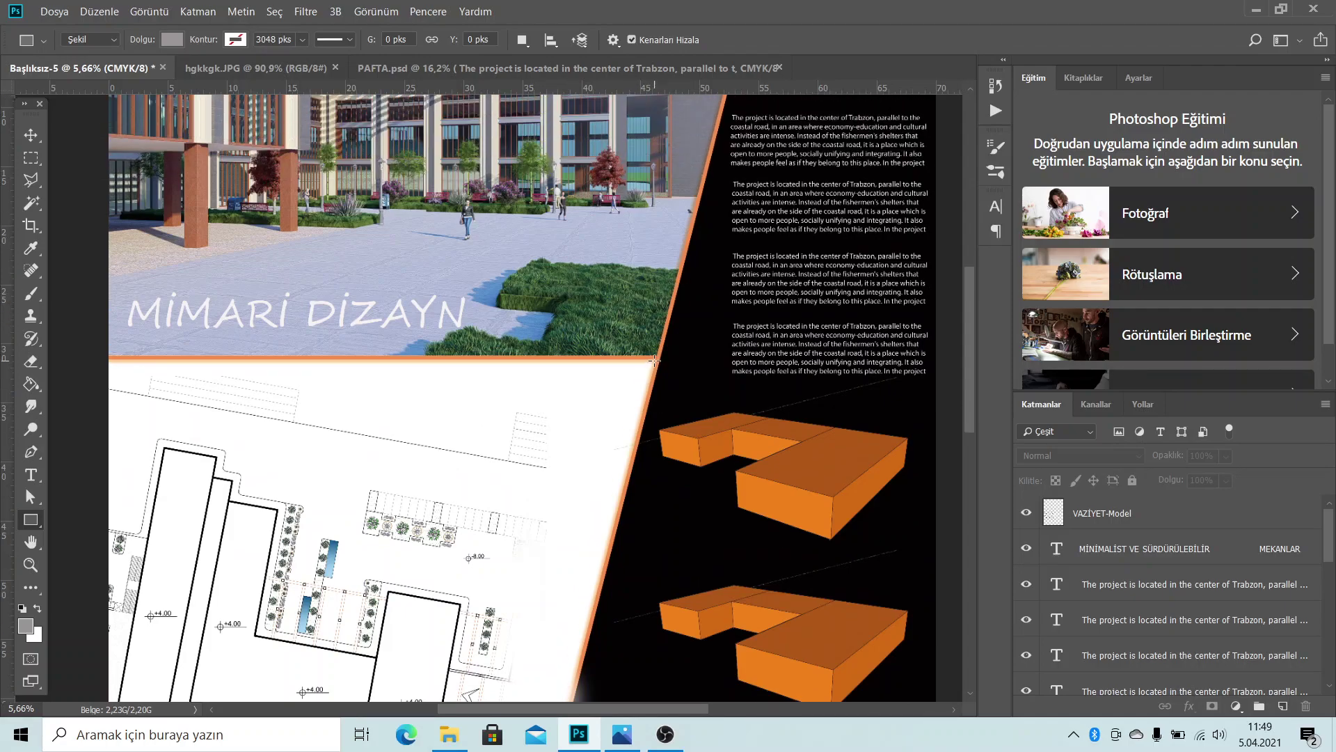
left_click_drag(654, 360, 429, 516)
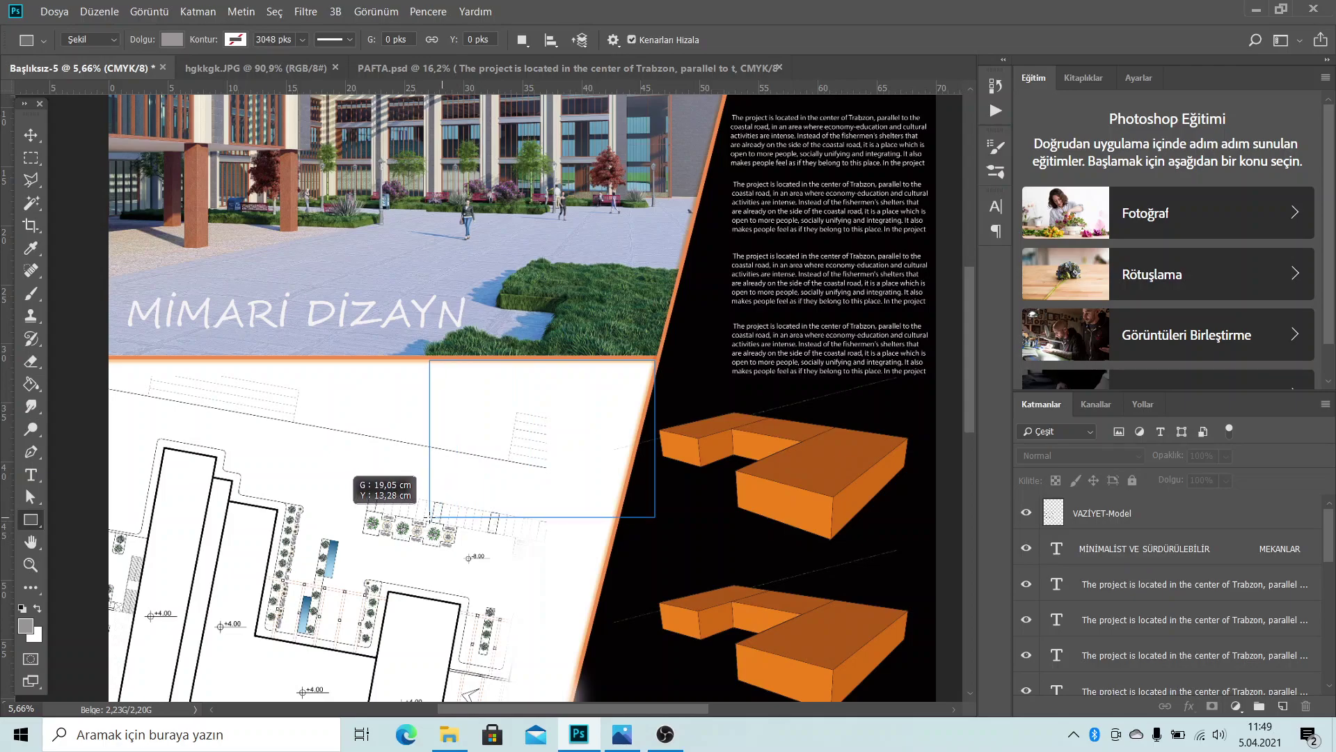
mouse_move(429, 517)
left_mouse_down()
mouse_move(446, 489)
mouse_move(431, 492)
left_mouse_up()
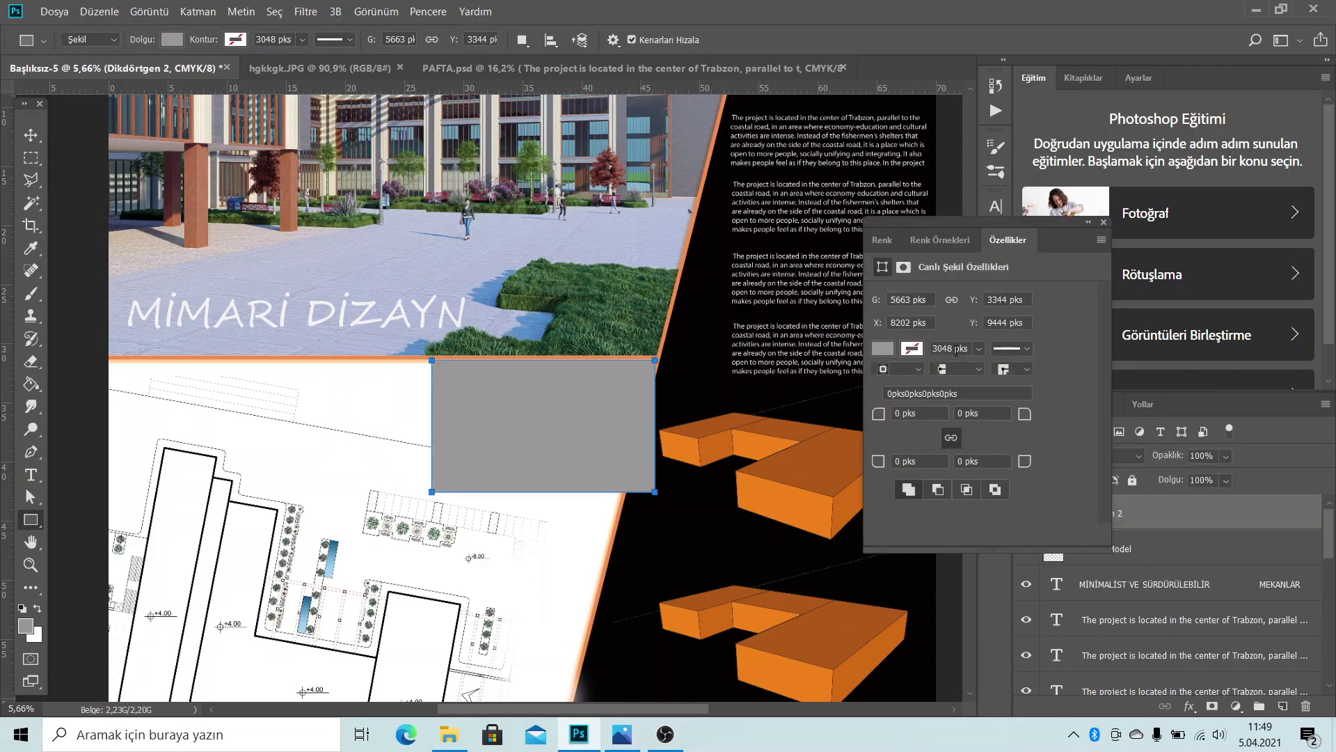
left_click(1105, 225)
Return to the Move tool, fit the whole poster on screen and briefly check the reference image
left_click(37, 139)
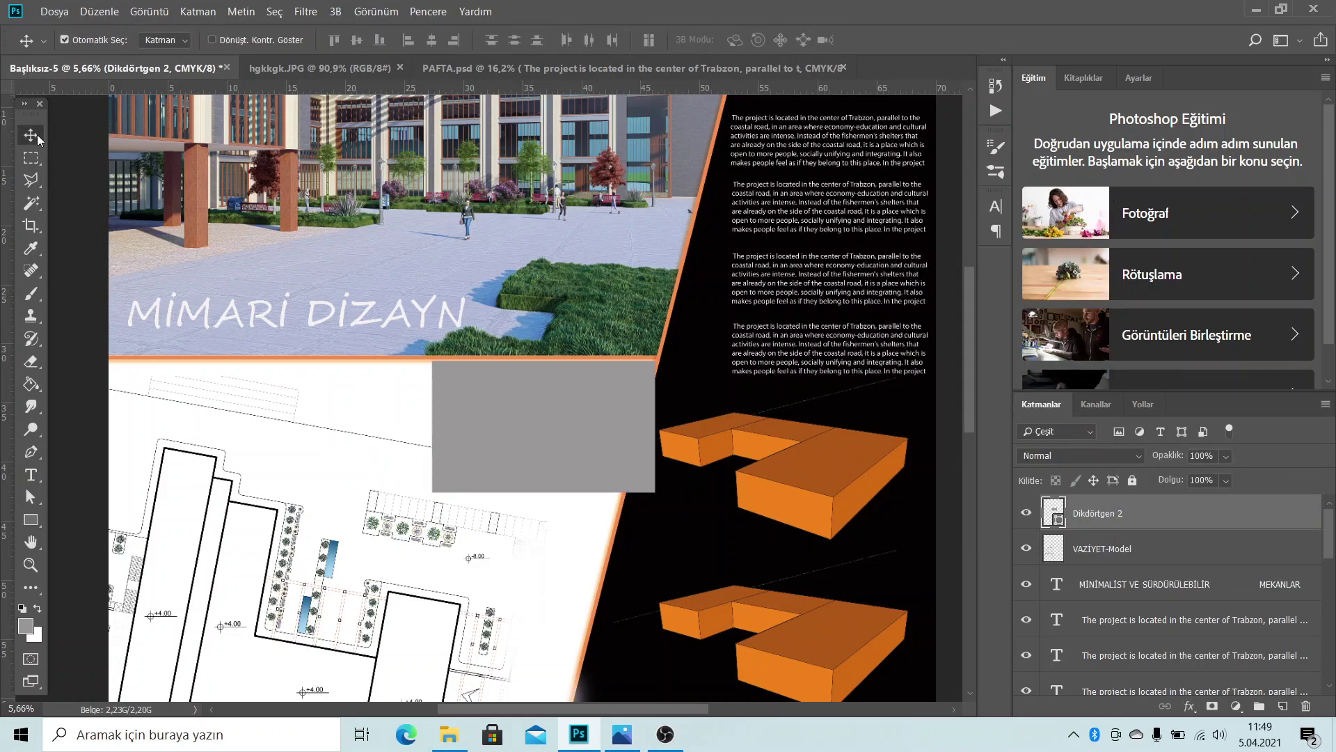
key("ctrl+0")
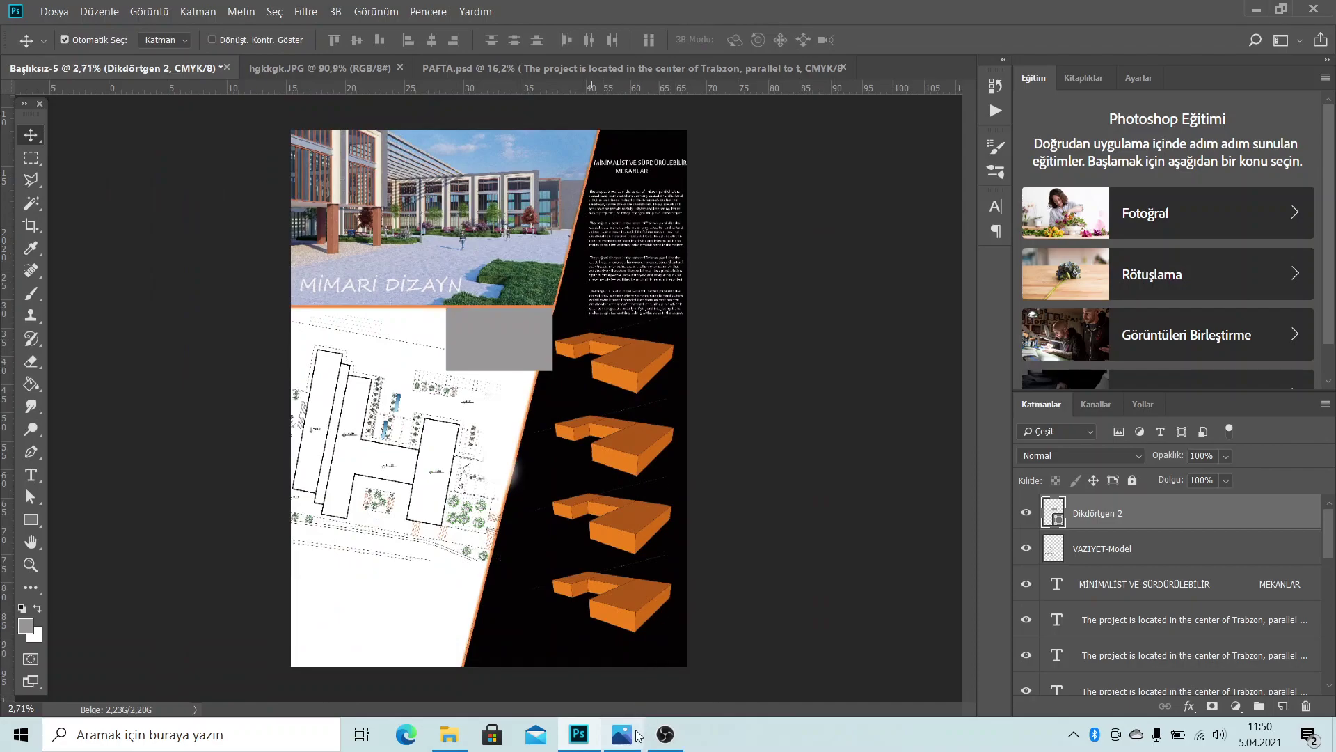
left_click(630, 738)
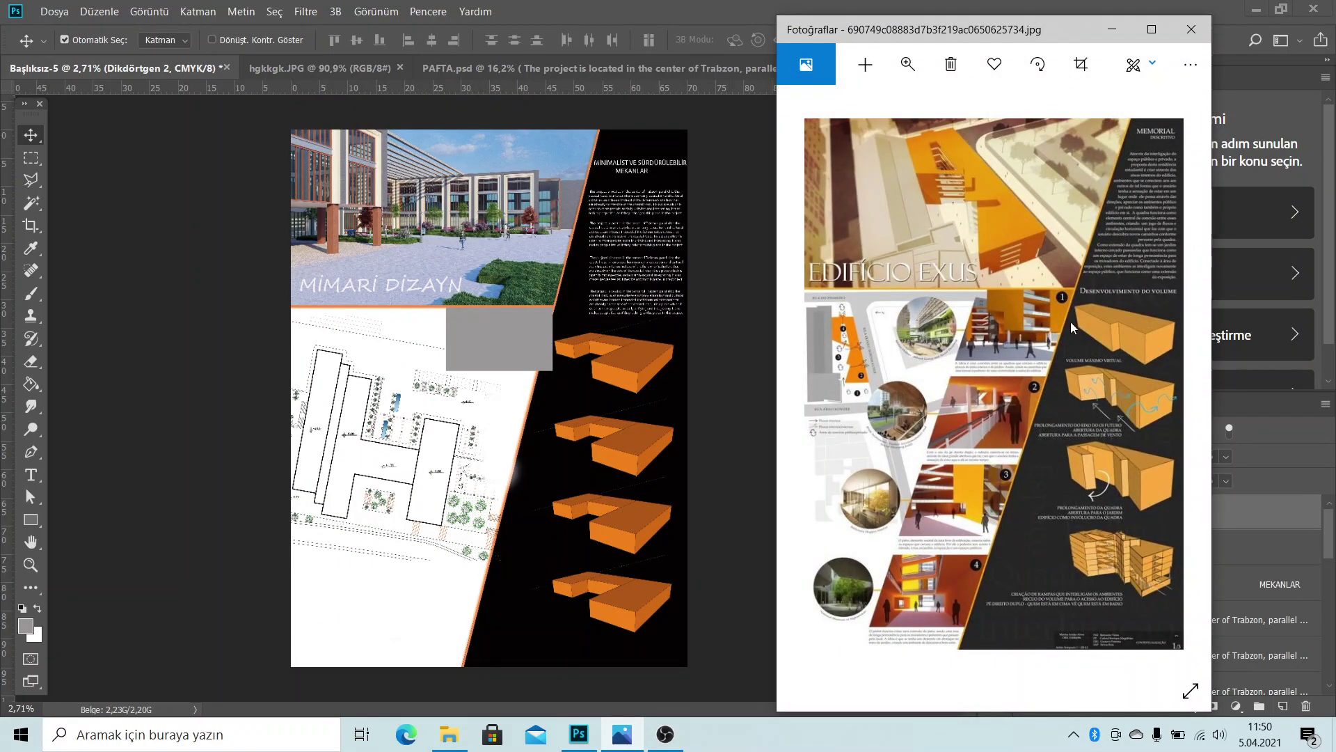
left_click(1112, 29)
Stretch the grey rectangle's bottom edge down to about 137% height
key("ctrl+t")
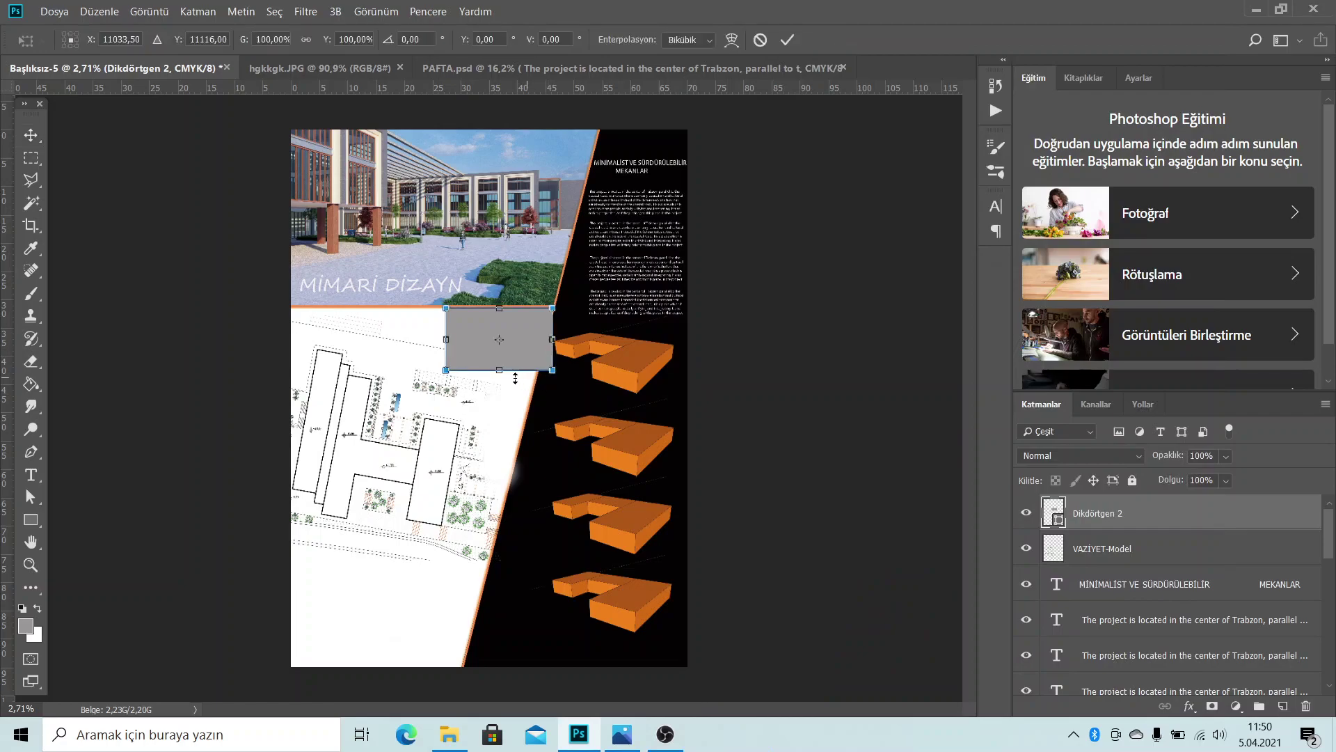
left_click_drag(498, 371, 500, 390)
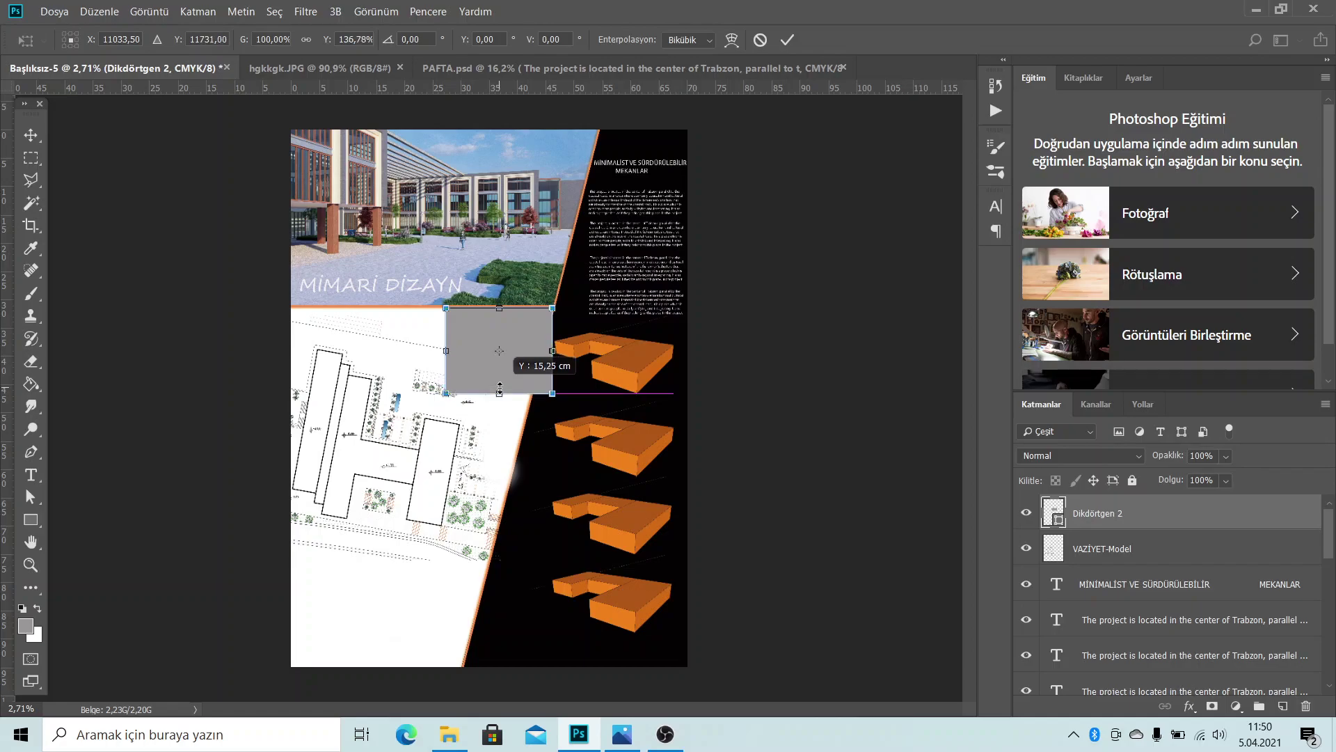
key("Return")
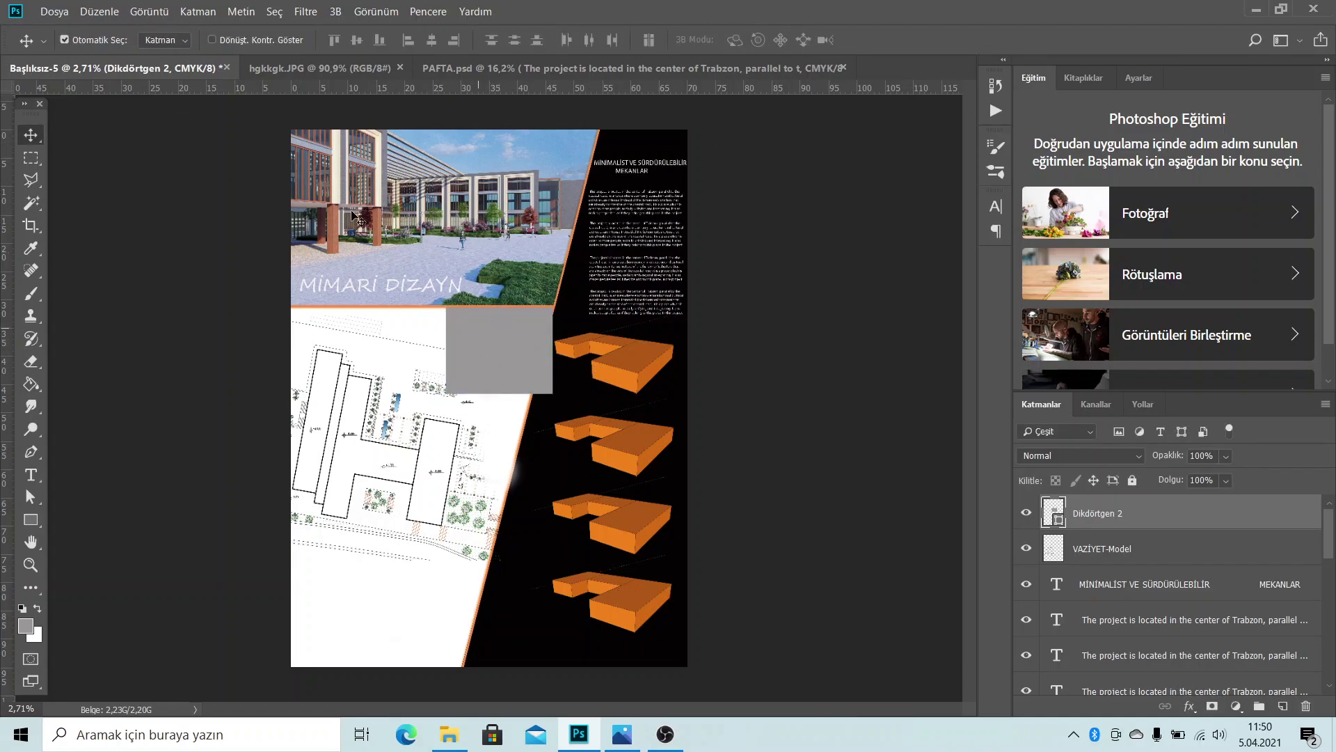
left_click(100, 12)
mouse_move(111, 373)
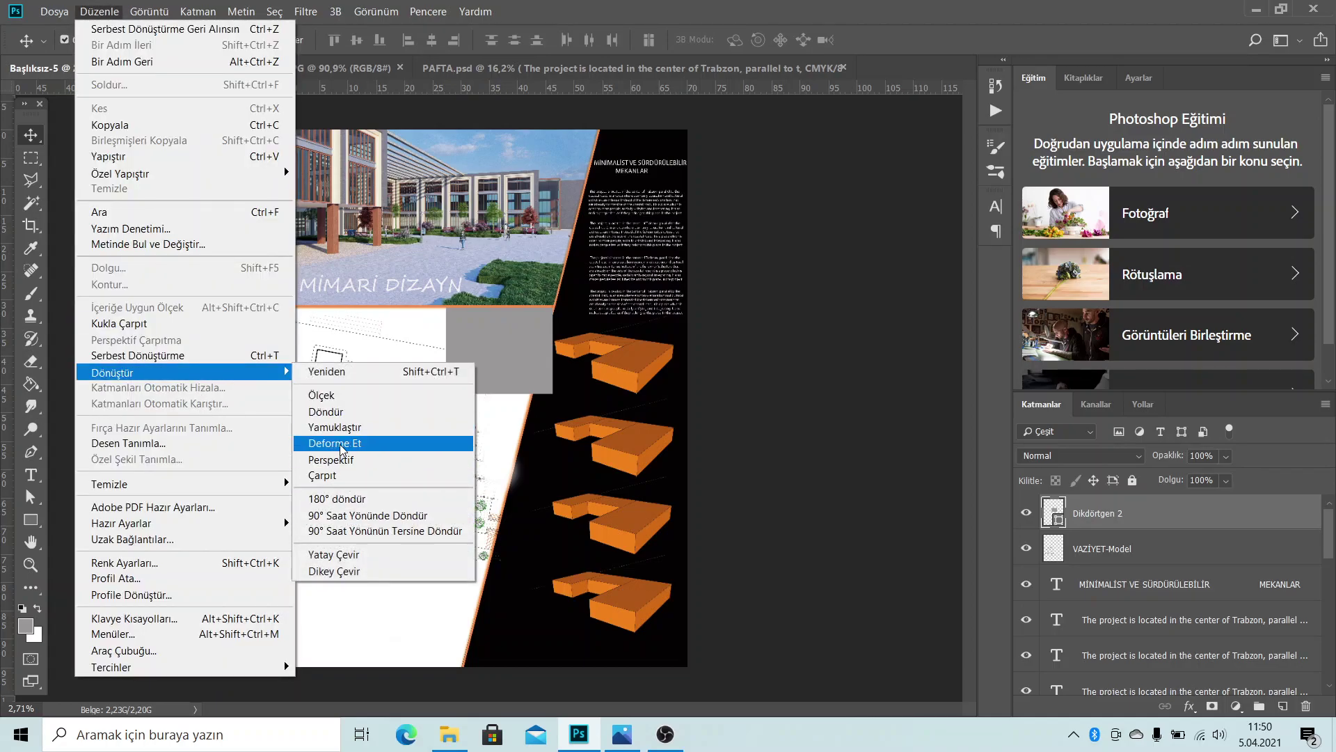
Distort the grey rectangle into a parallelogram slanted along the diagonal
left_click(341, 446)
scroll(570, 384, "up", 3)
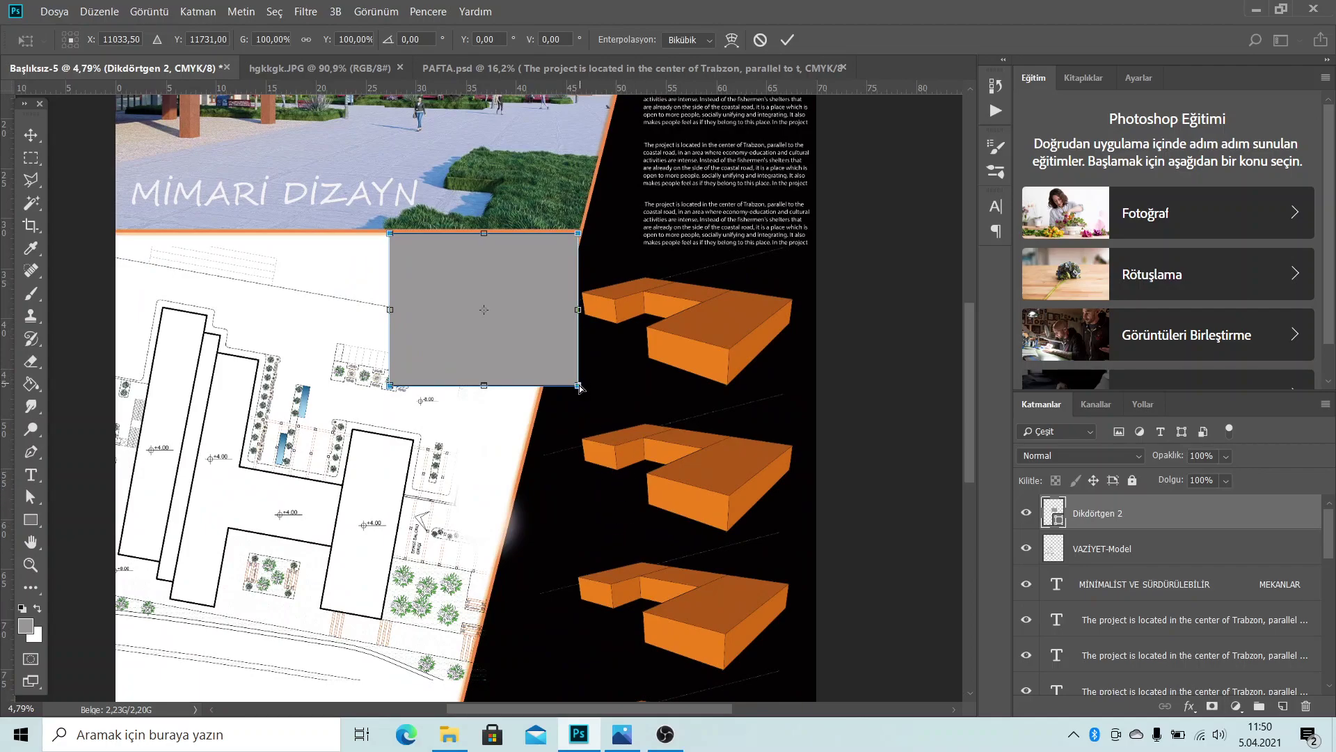
left_click_drag(580, 388, 536, 382)
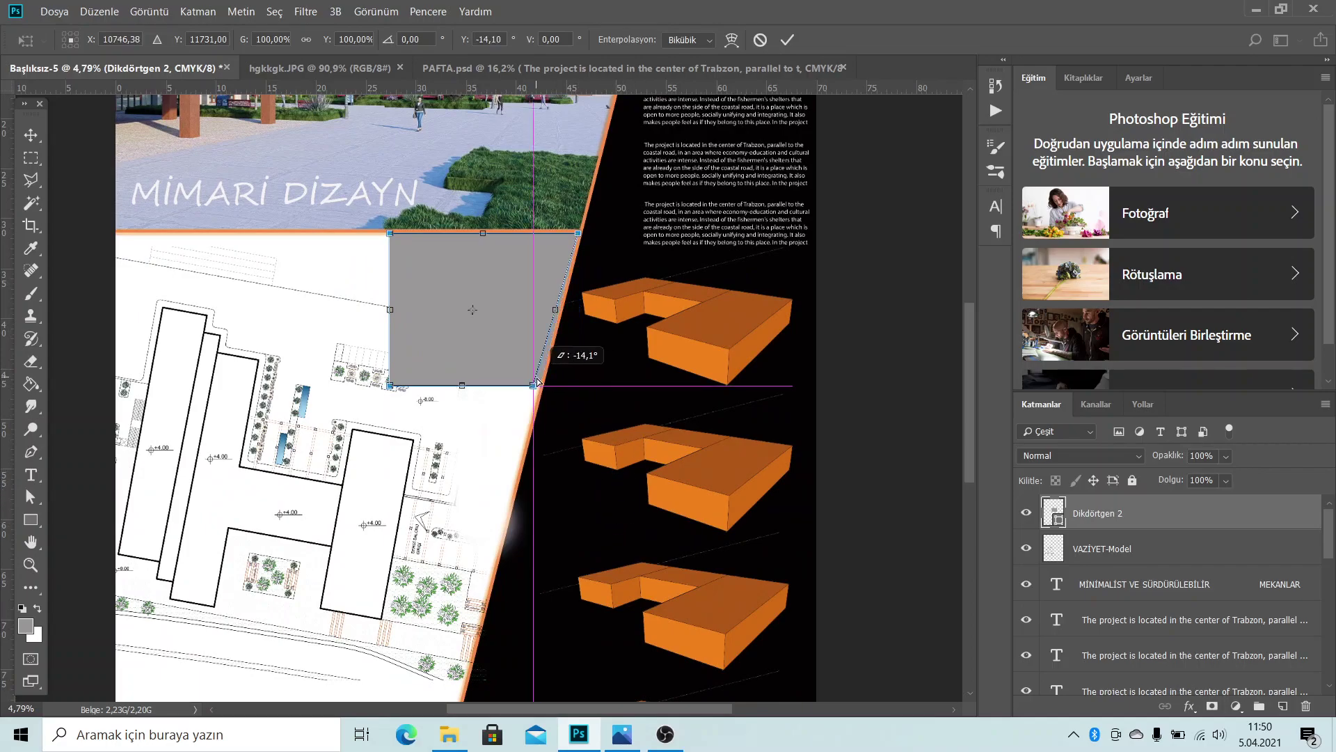
left_click_drag(536, 382, 540, 384)
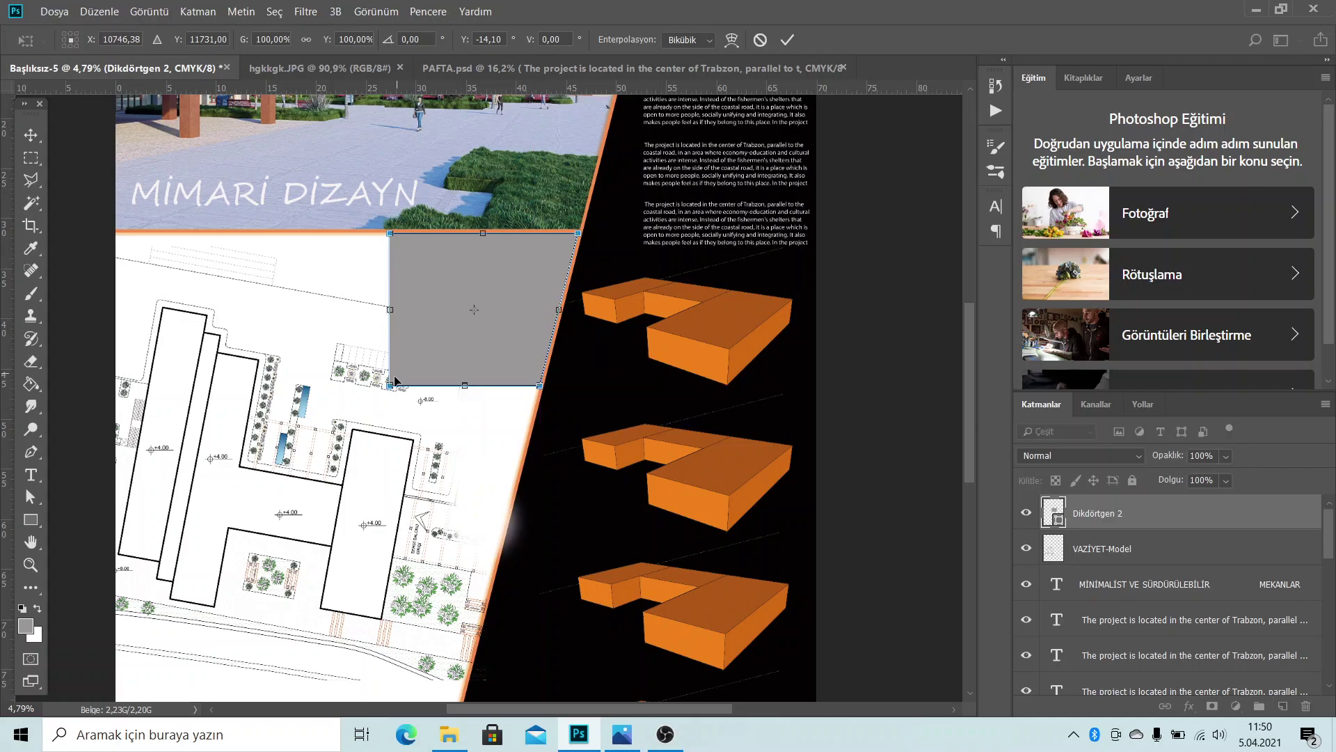
left_click_drag(390, 388, 342, 385)
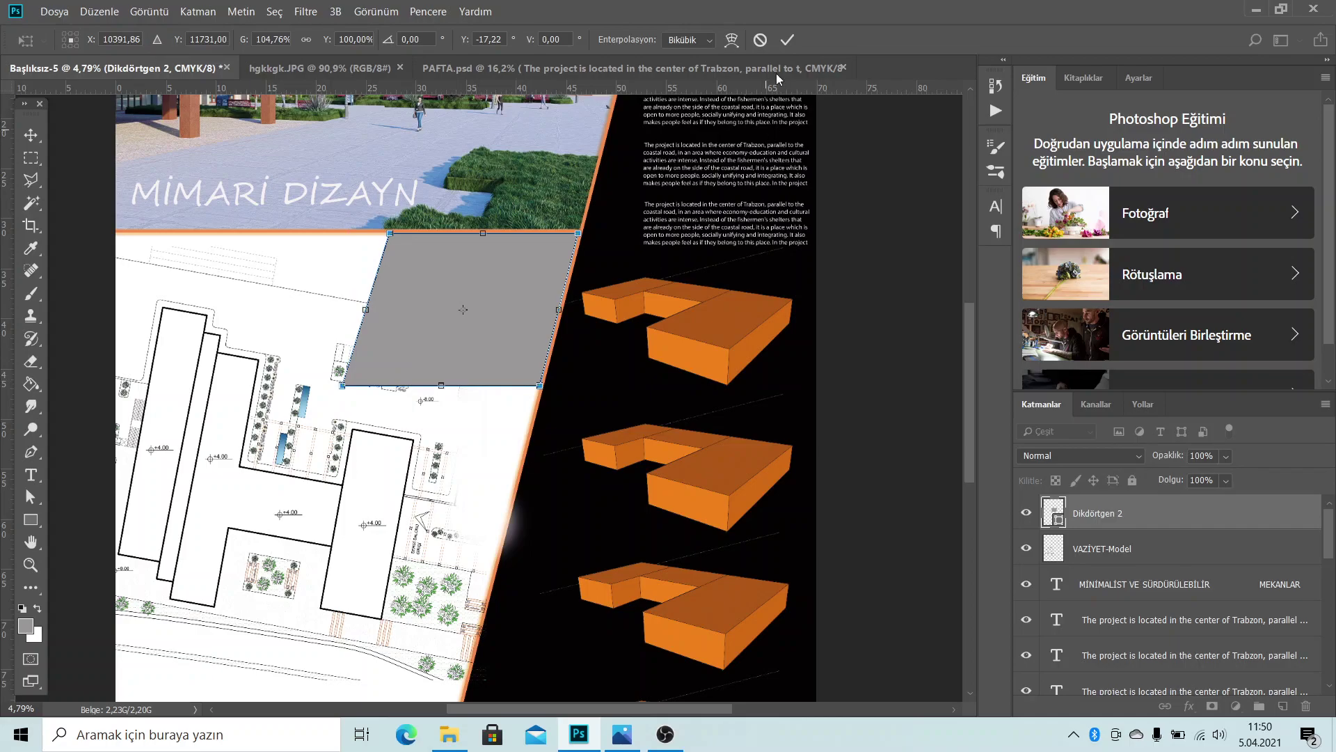
left_click(786, 41)
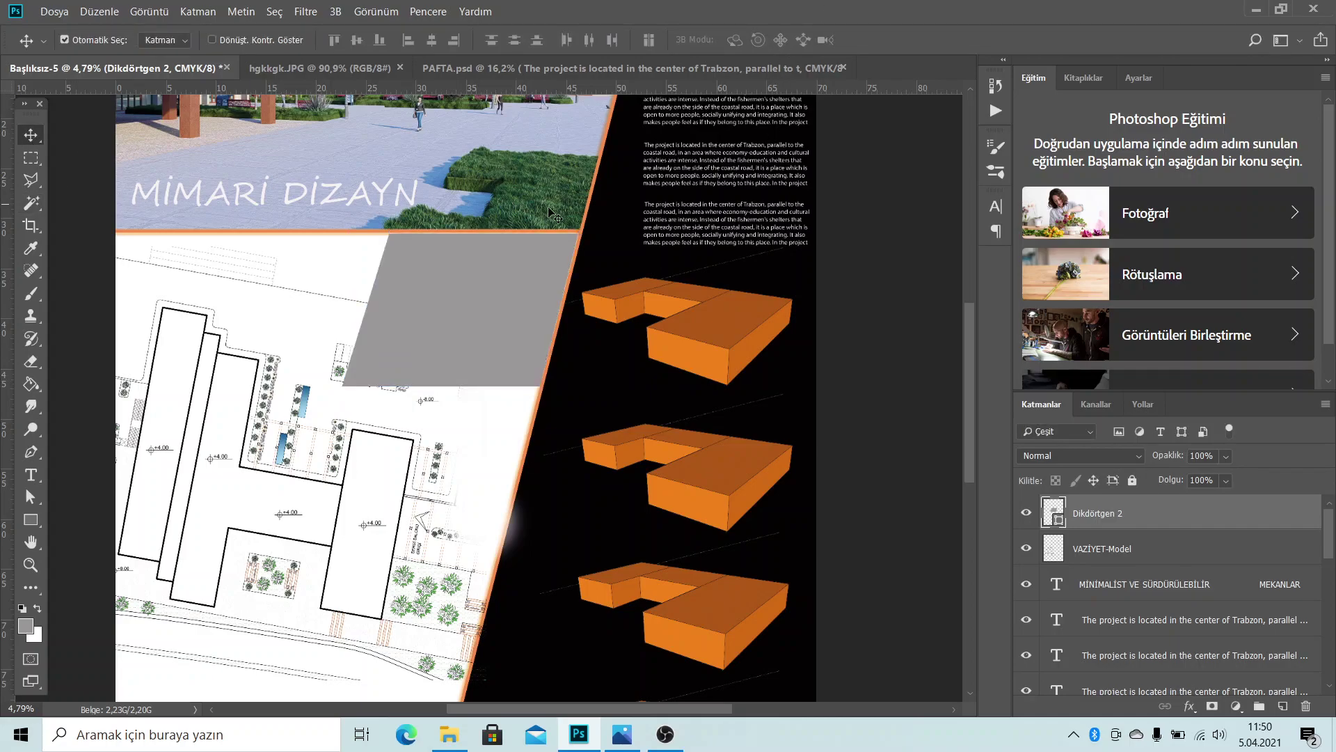
scroll(629, 185, "down", 2)
scroll(597, 247, "up", 3)
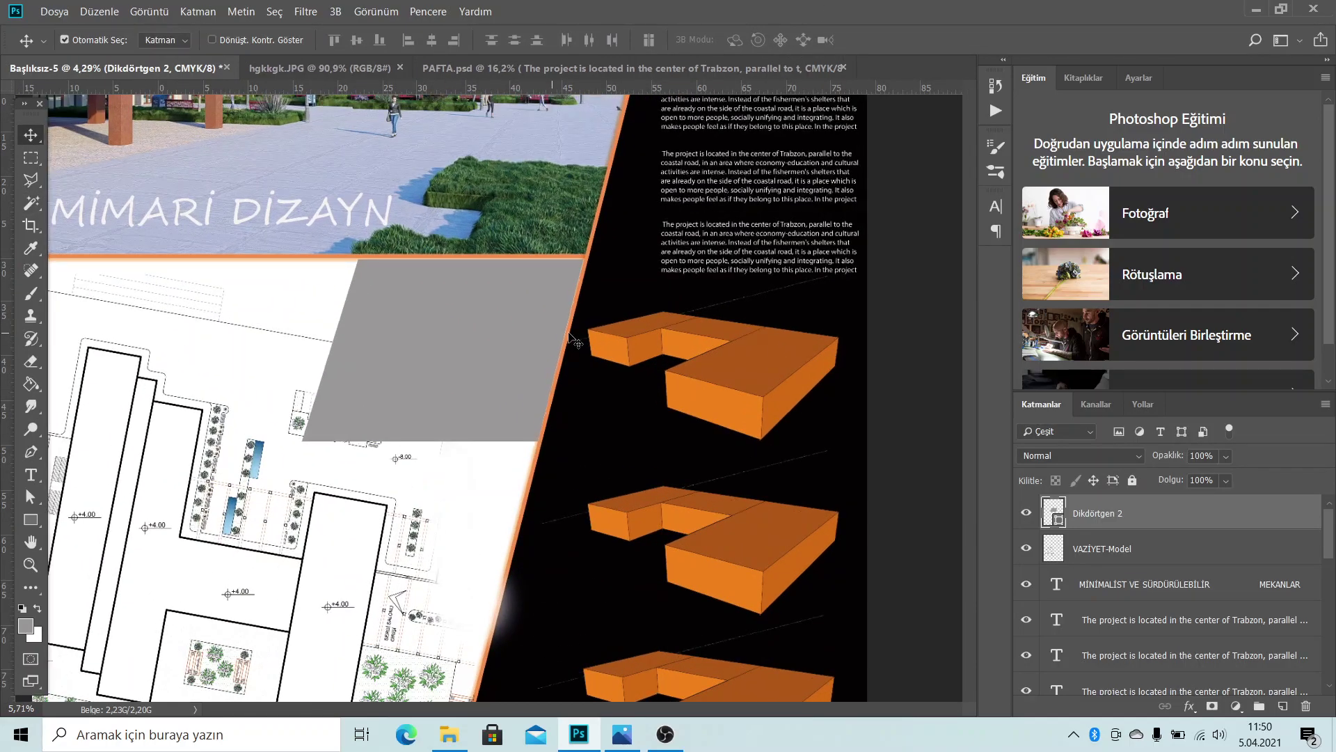
Alt-drag a copy of the orange Şekil 2 stripe to the grey panel's left edge
left_click(593, 243)
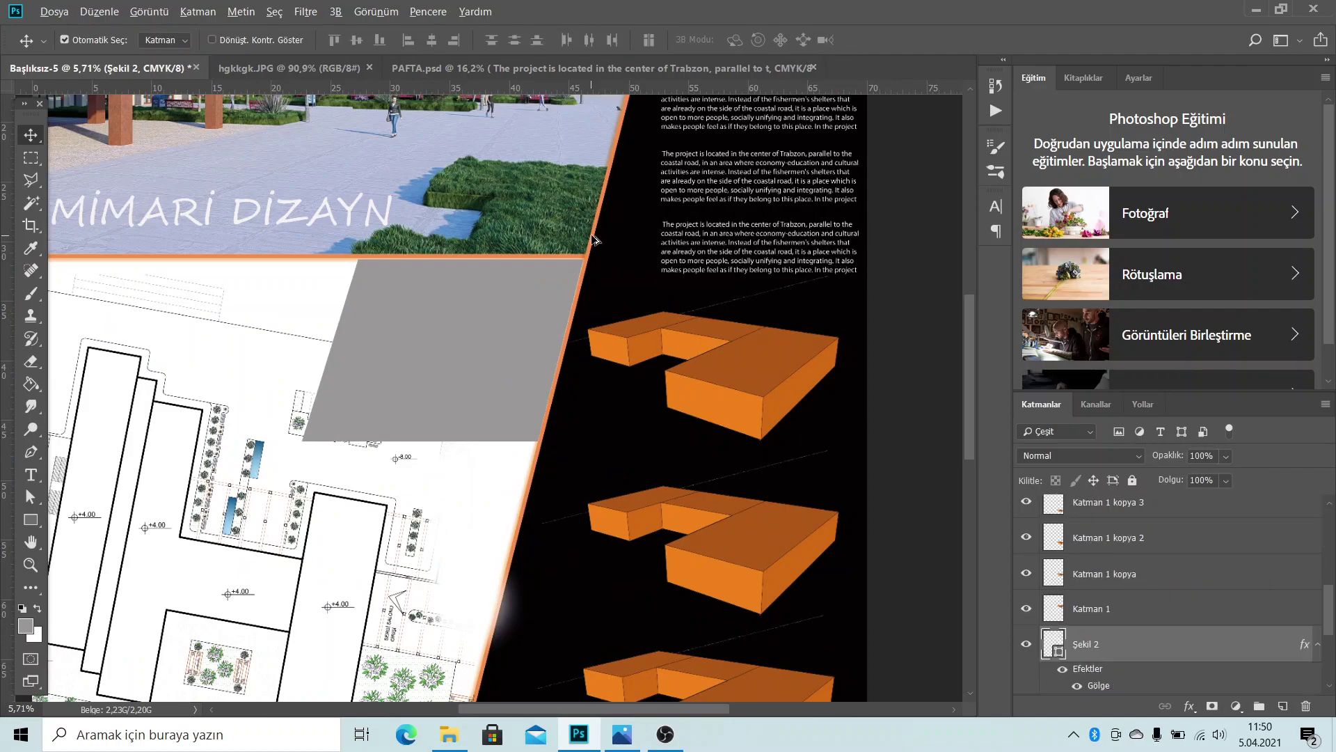
mouse_move(589, 240)
left_mouse_down()
mouse_move(351, 275)
mouse_move(344, 264)
left_mouse_up()
scroll(293, 372, "up", 3)
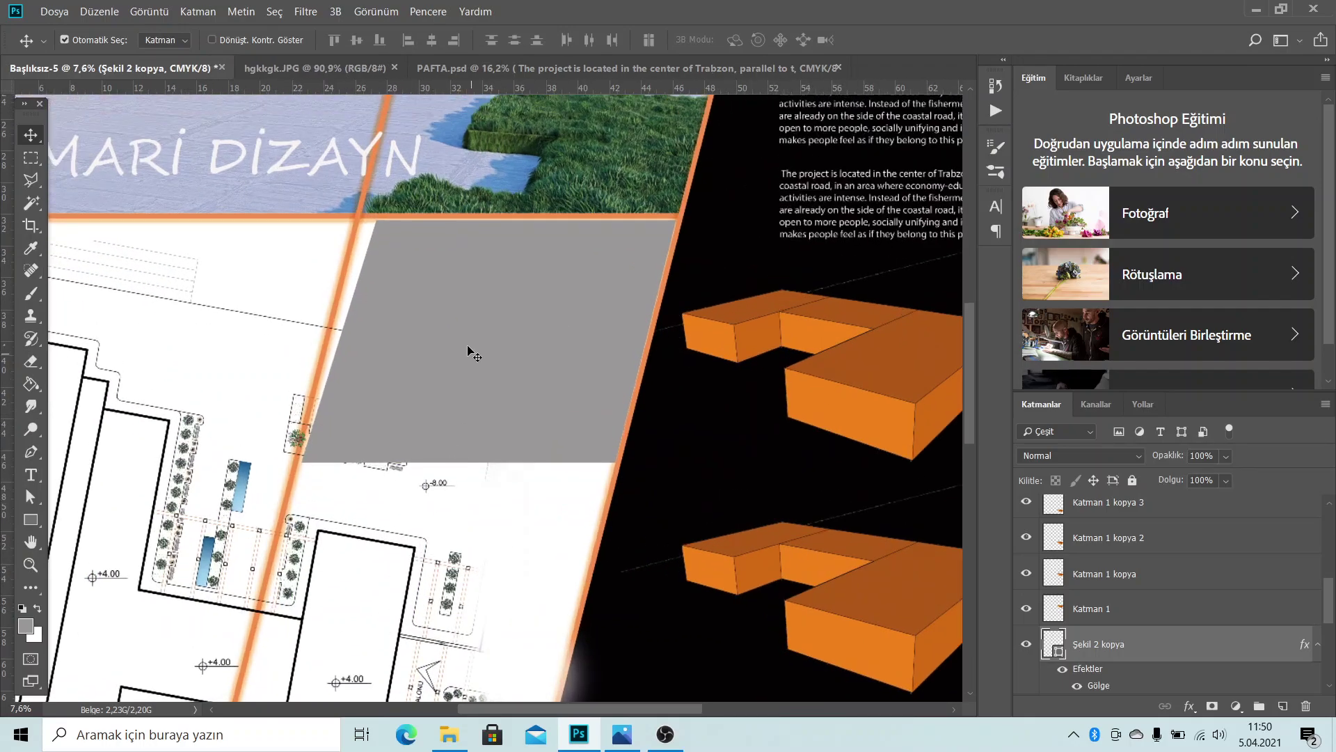
left_click(500, 275)
left_click(99, 11)
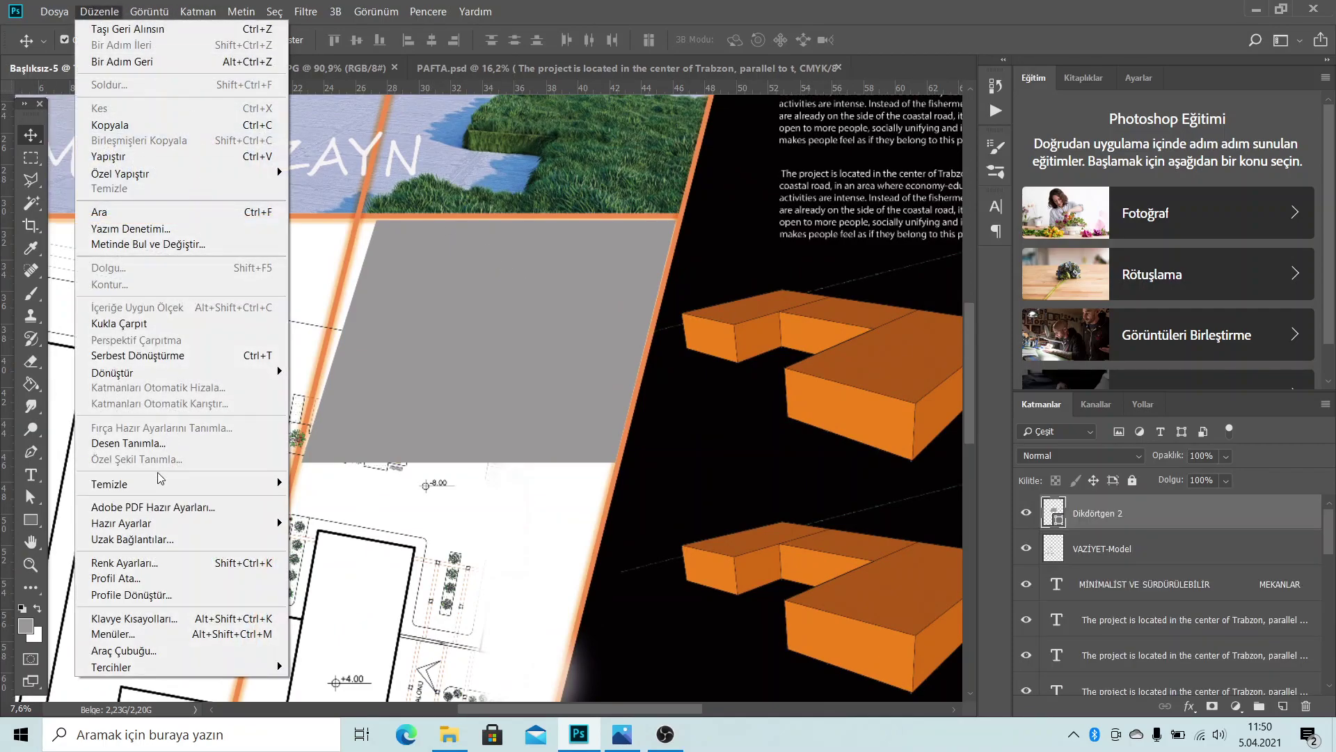
mouse_move(111, 372)
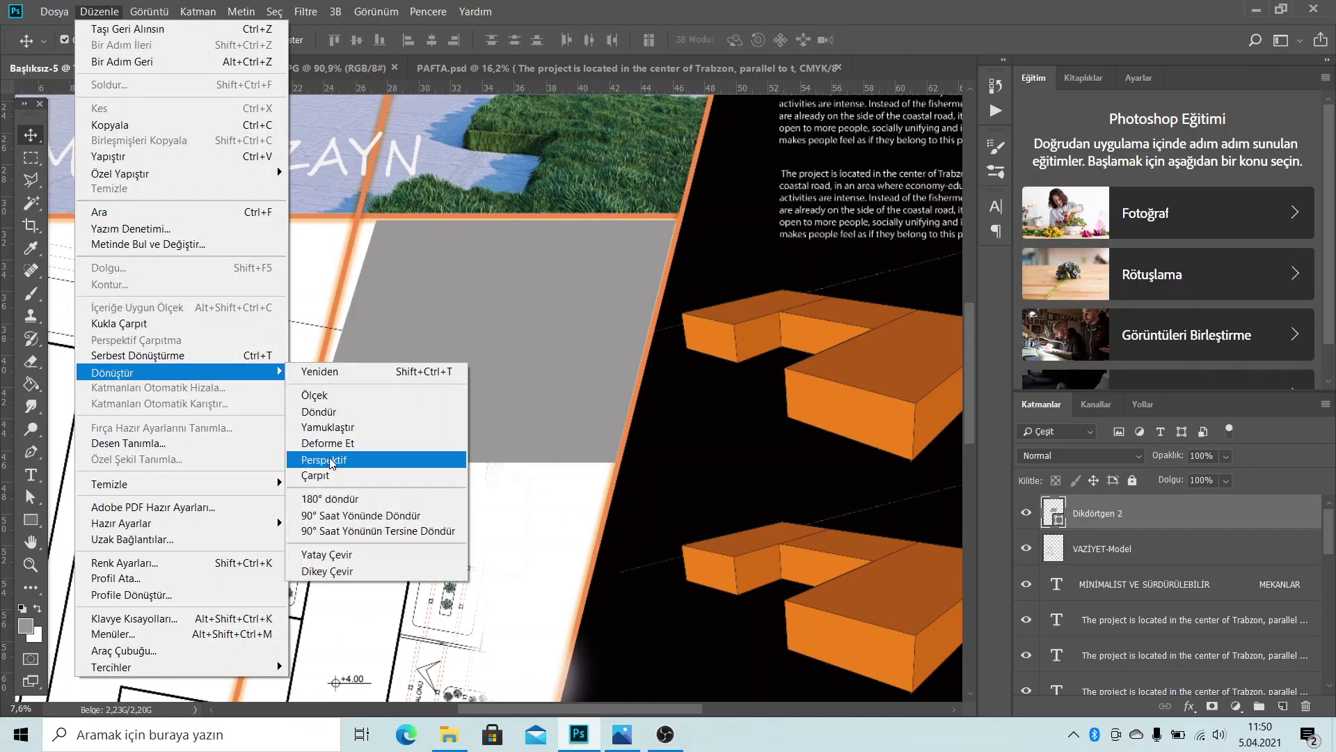
Apply a perspective transform to the grey panel, adjusting its left corners
left_click(336, 458)
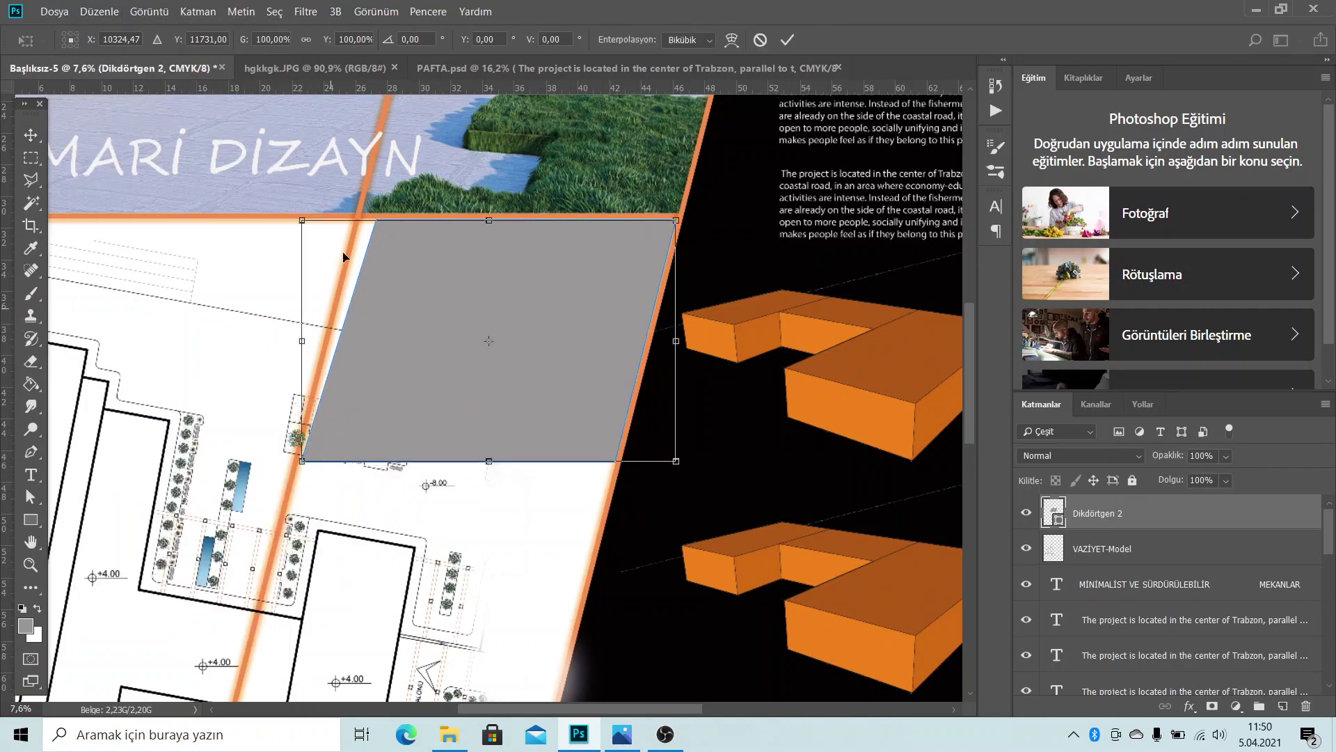
left_click_drag(303, 223, 284, 221)
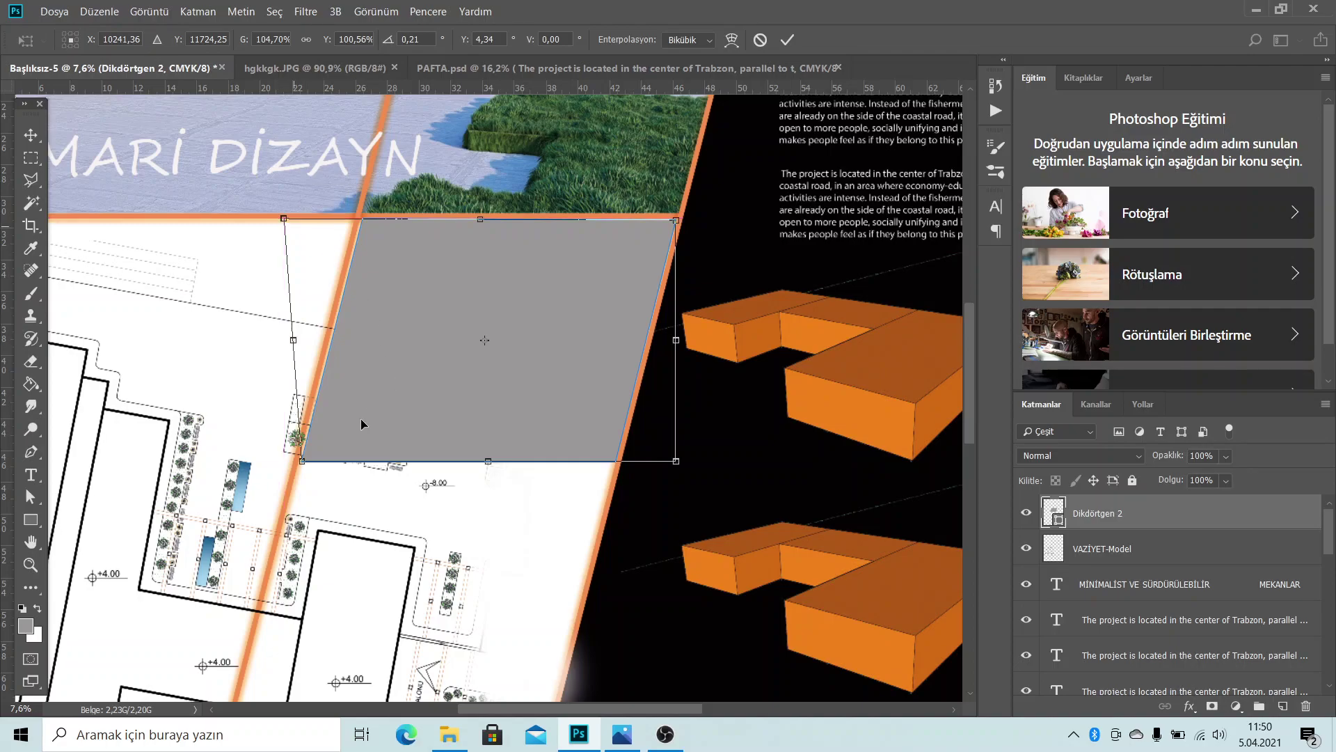
scroll(319, 445, "up", 2)
scroll(336, 447, "up", 3)
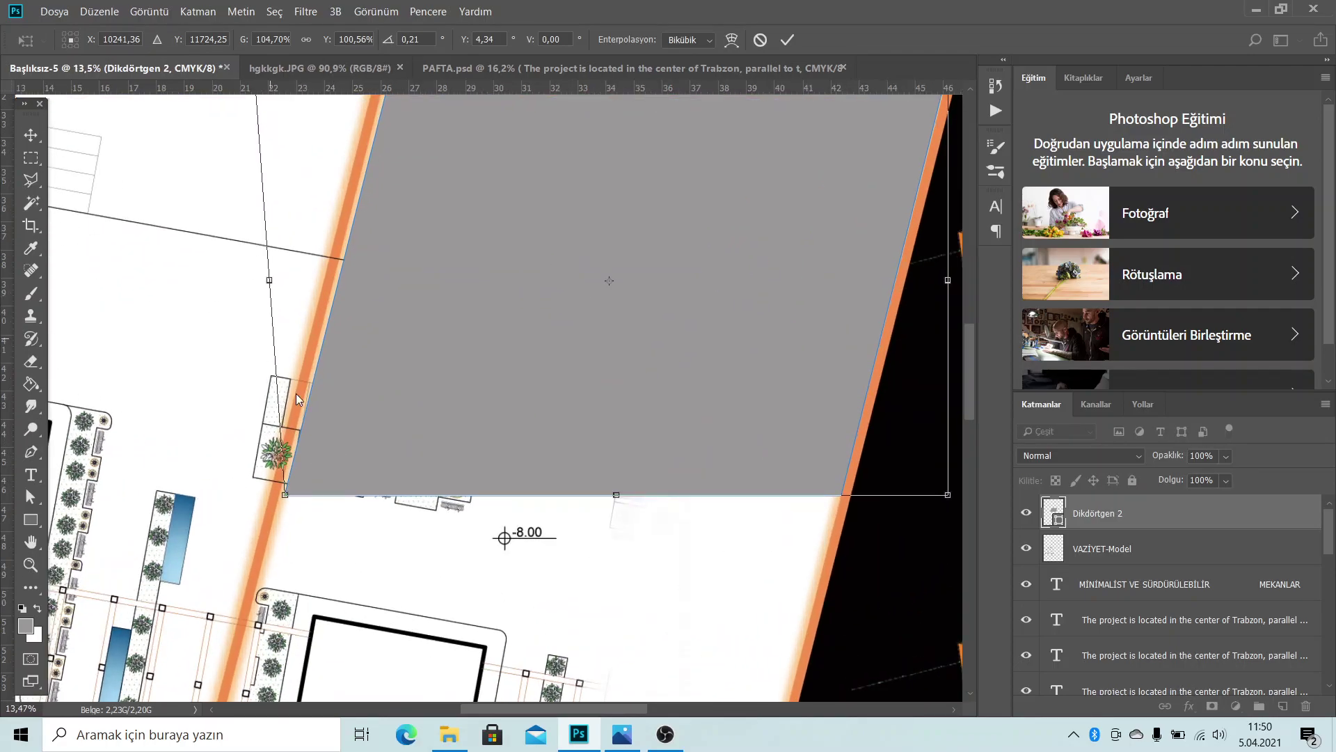
left_click_drag(284, 496, 281, 496)
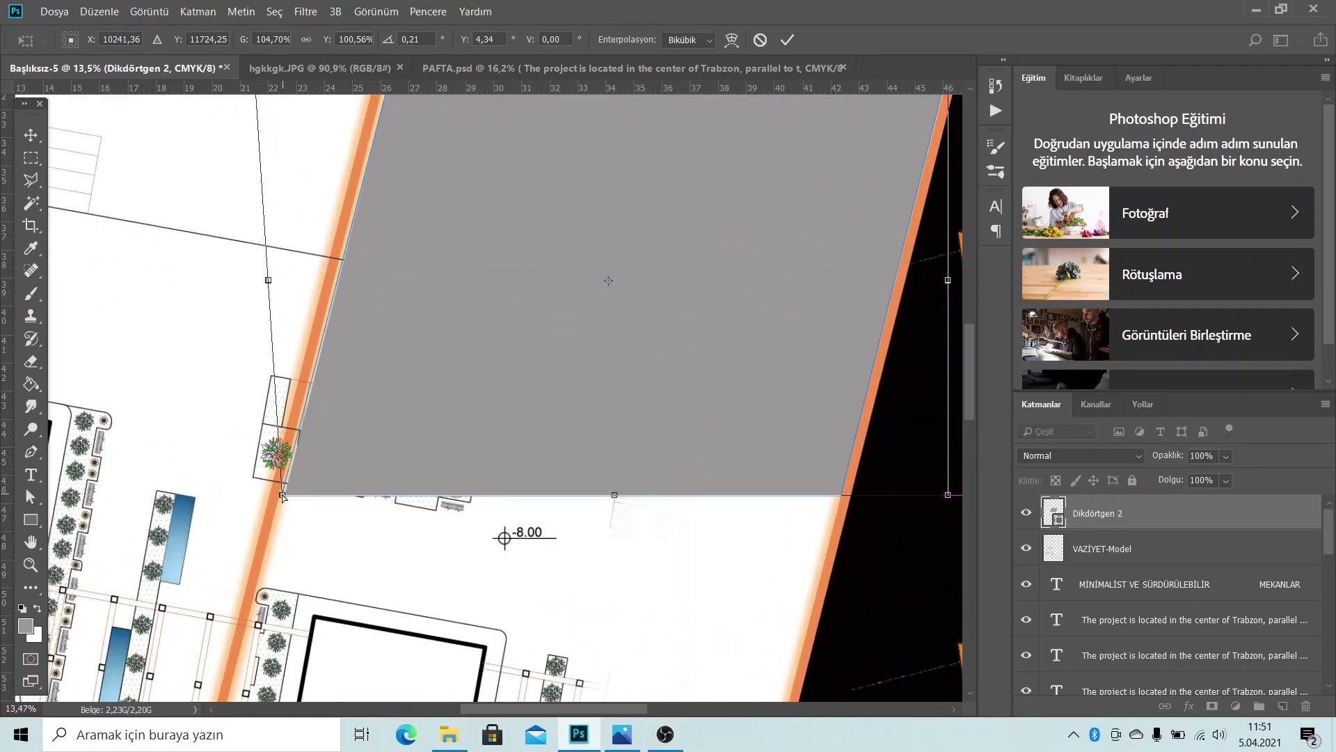
scroll(355, 538, "up", 2)
scroll(356, 536, "up", 2)
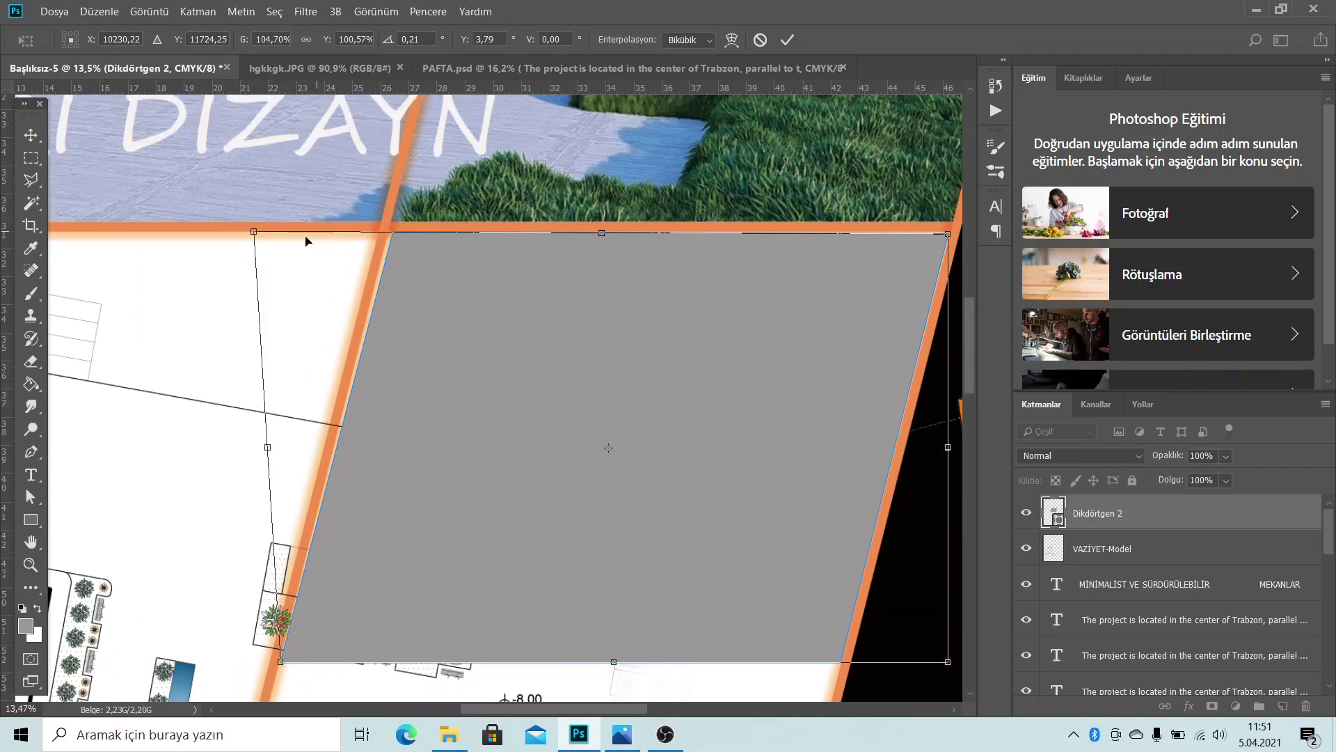
left_click_drag(248, 238, 249, 237)
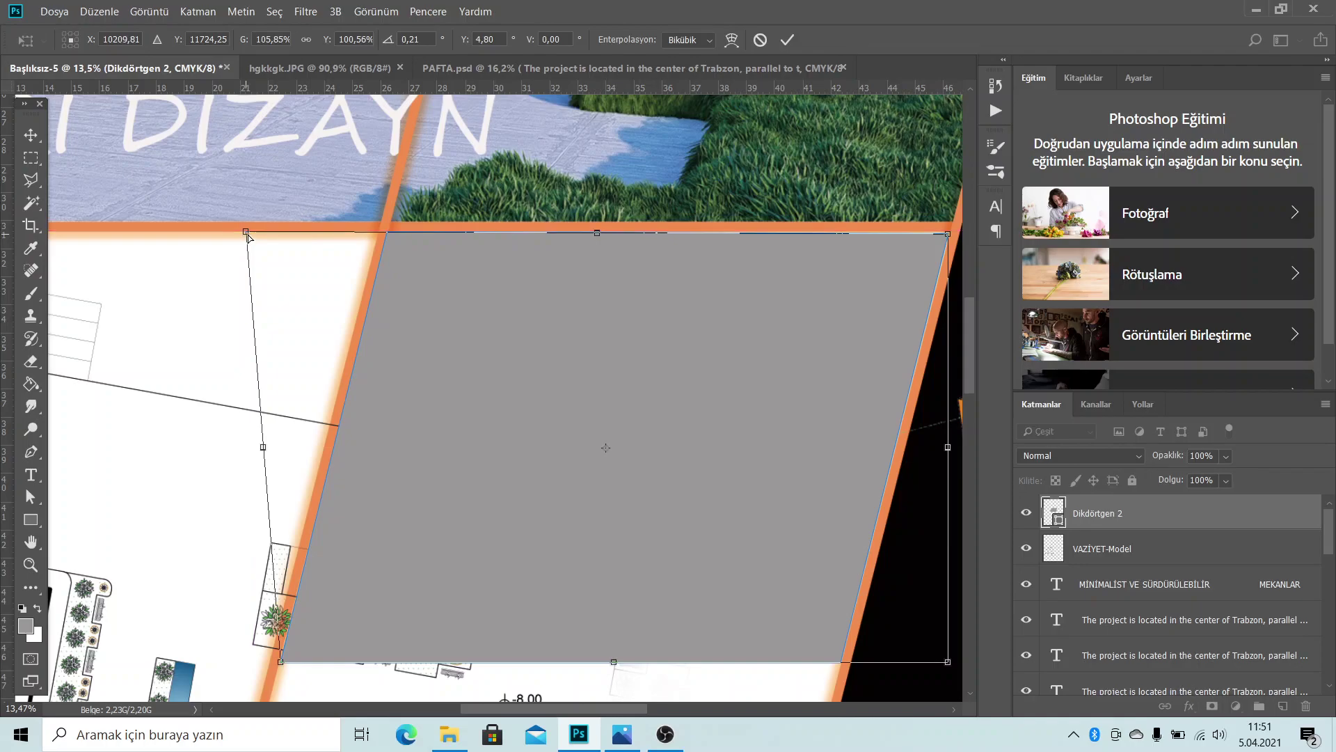
left_click(787, 40)
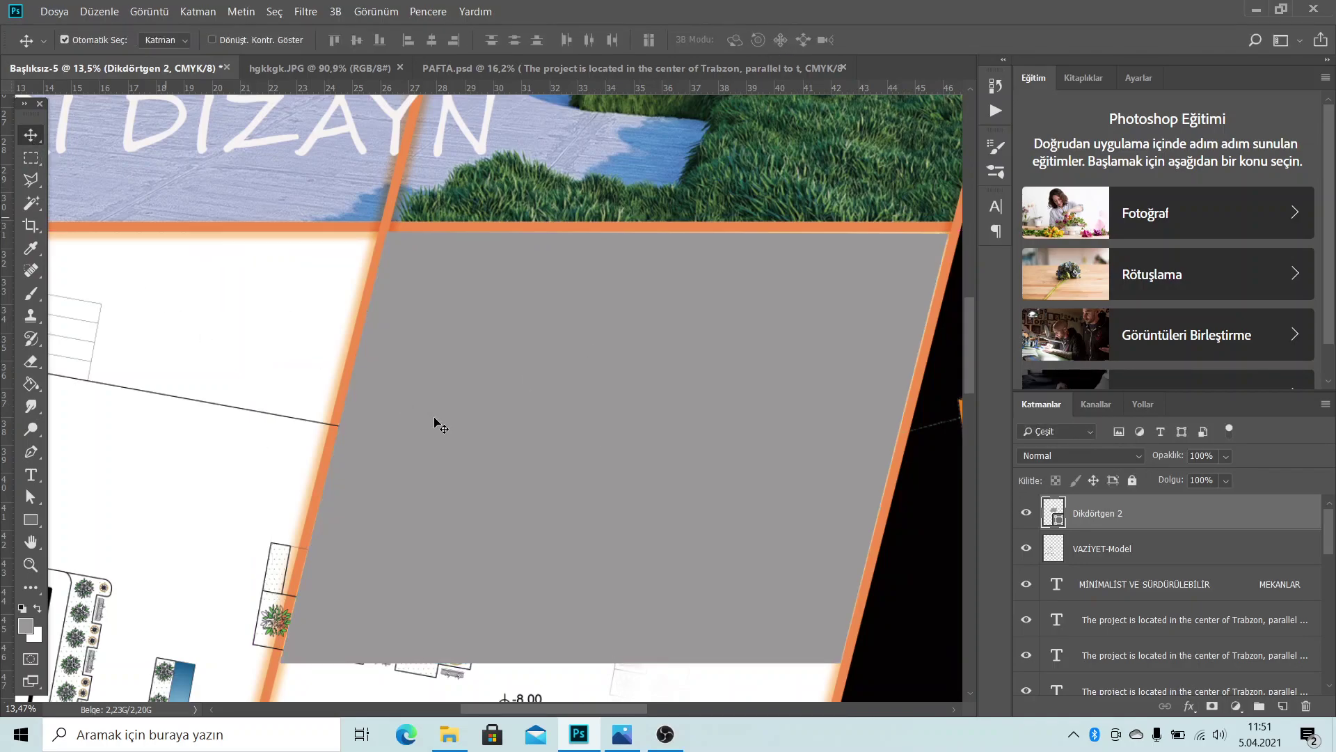
Move the stray orange stripe off the render and zoom back out
scroll(441, 426, "down", 3)
scroll(533, 387, "down", 2)
scroll(529, 236, "up", 1)
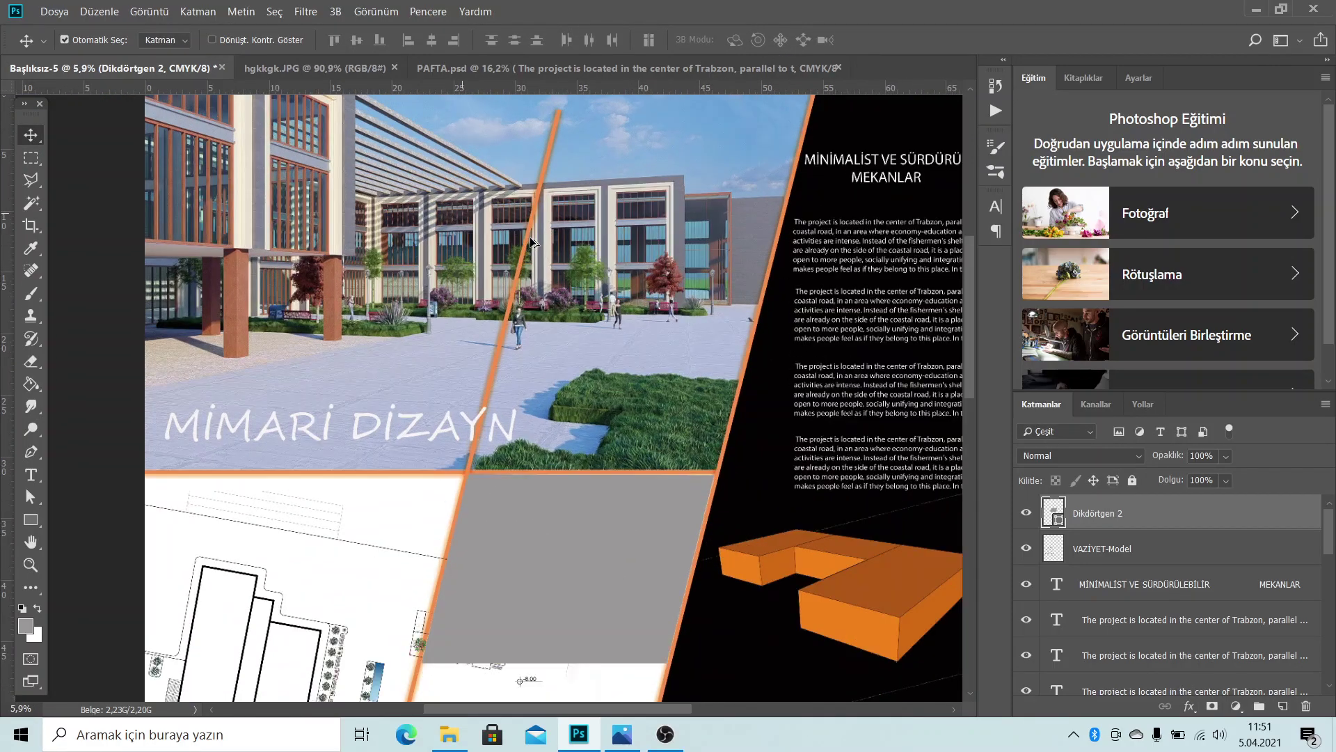
left_click_drag(534, 223, 623, 349)
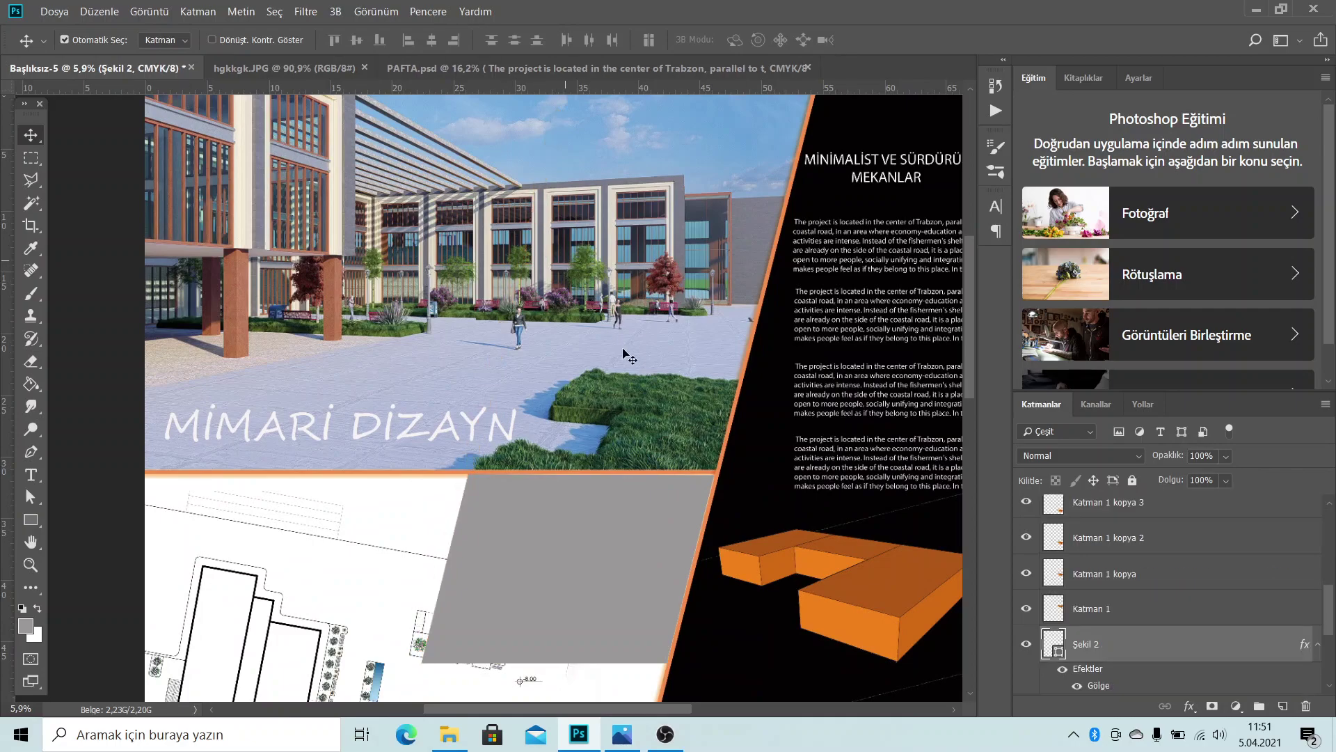
scroll(506, 291, "down", 1)
scroll(504, 320, "down", 2)
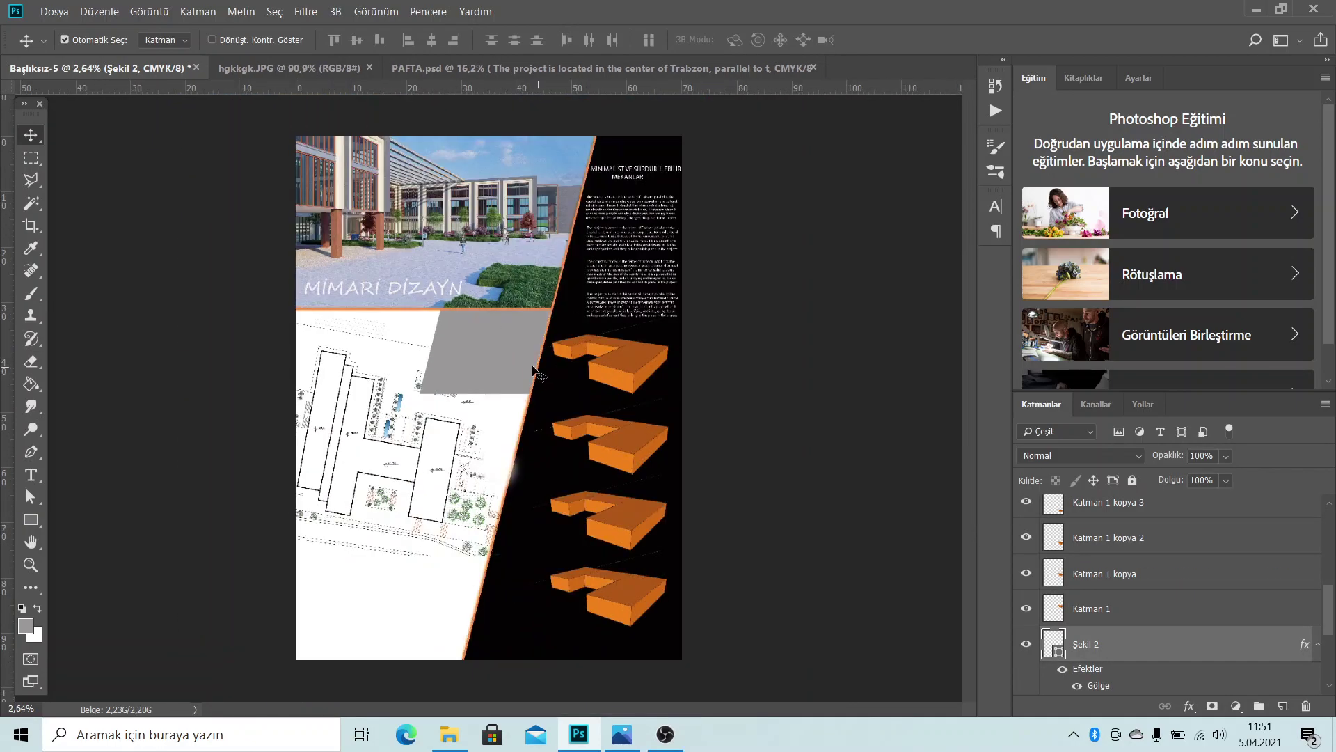
left_click(503, 360)
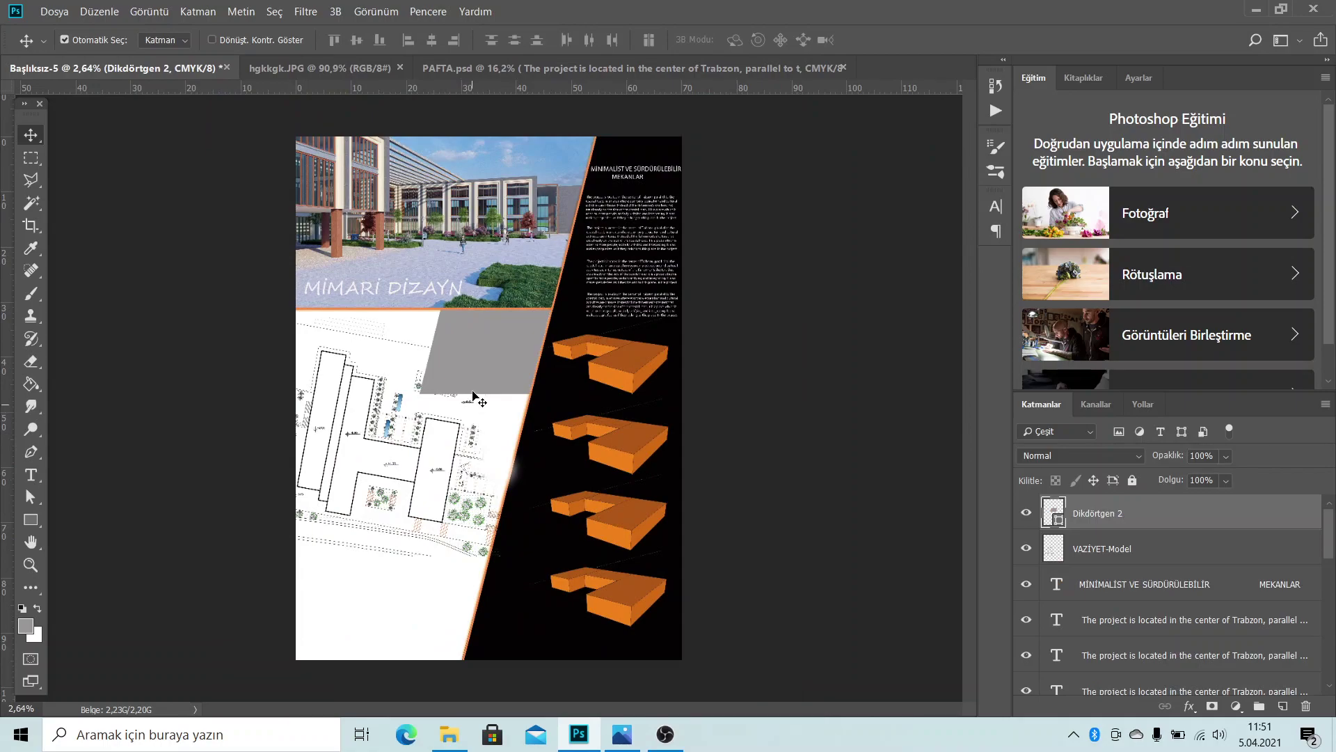
left_click_drag(480, 360, 439, 543)
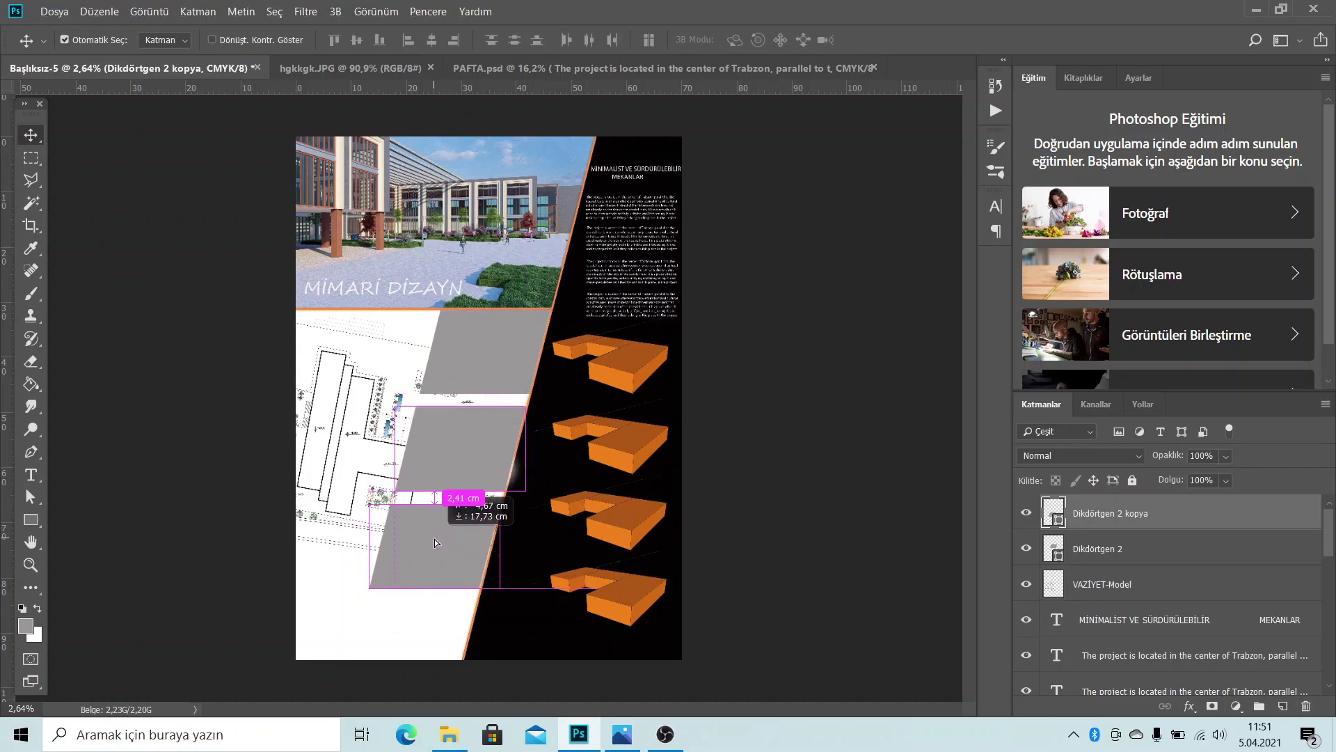
left_click_drag(439, 544, 465, 536)
scroll(452, 561, "up", 1)
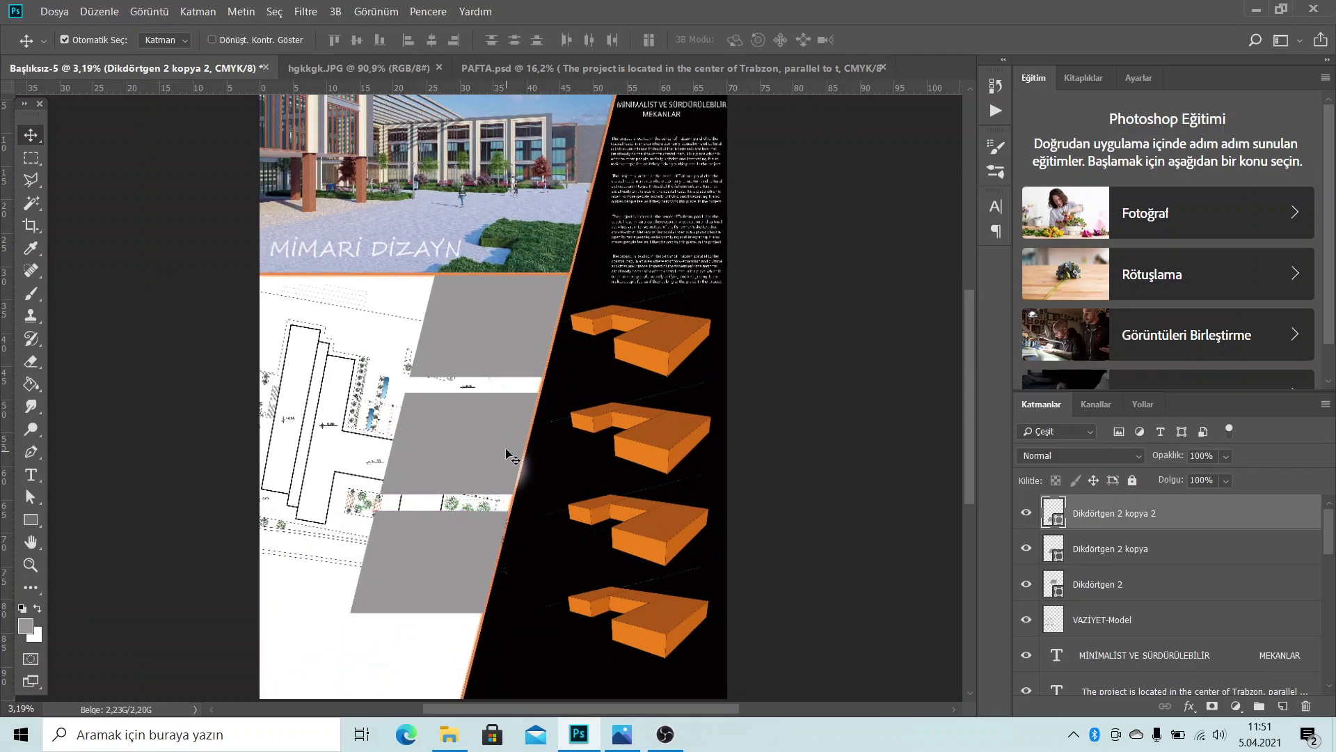
left_click_drag(506, 450, 504, 451)
scroll(532, 358, "down", 2)
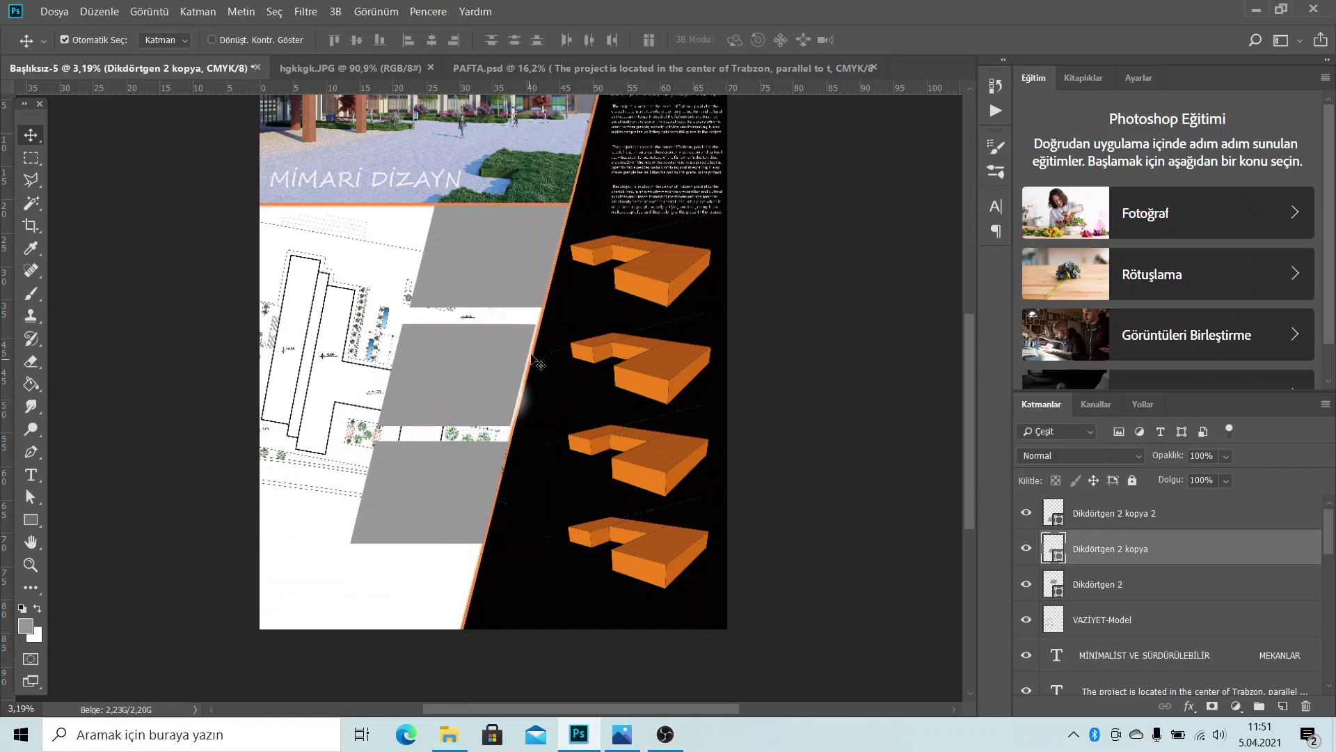
scroll(535, 360, "down", 1)
left_click(621, 735)
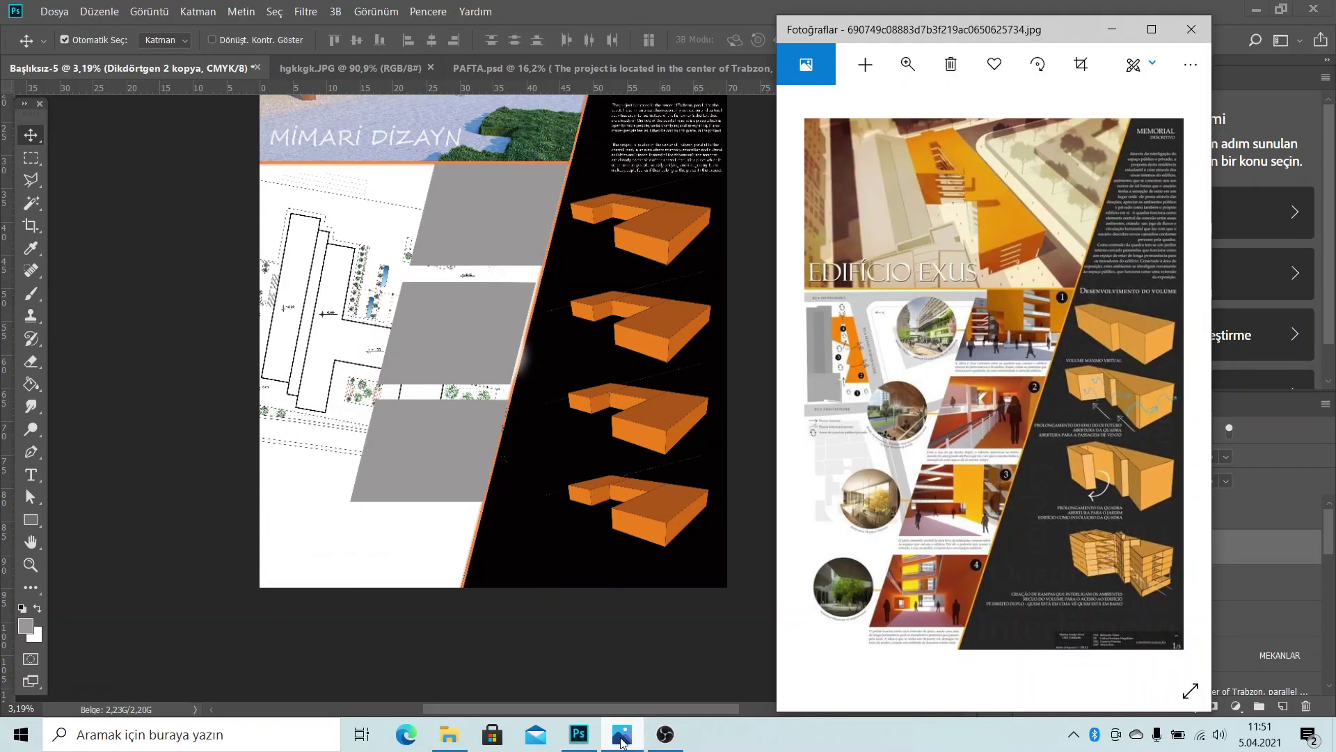
left_click(622, 742)
scroll(508, 526, "up", 1)
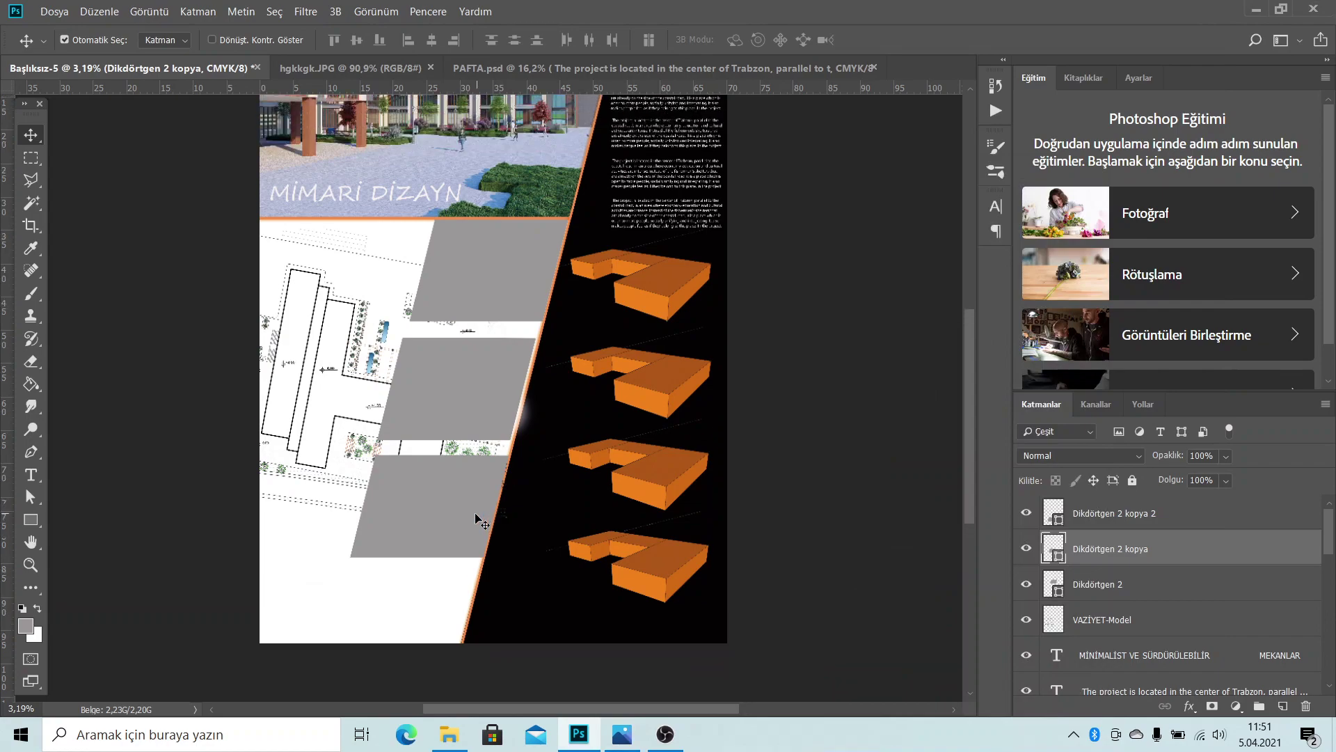
left_click(527, 240)
left_click(459, 378)
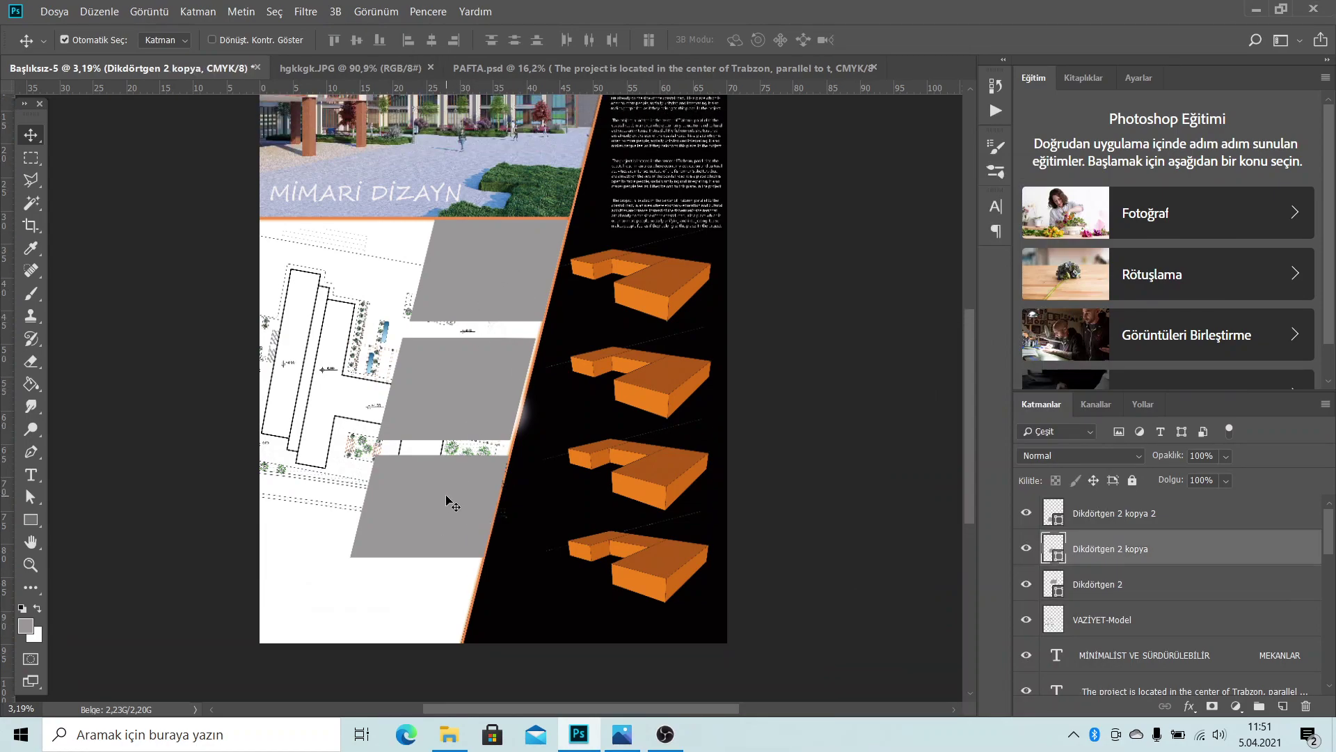
key("Delete")
left_click(455, 508)
key("Delete")
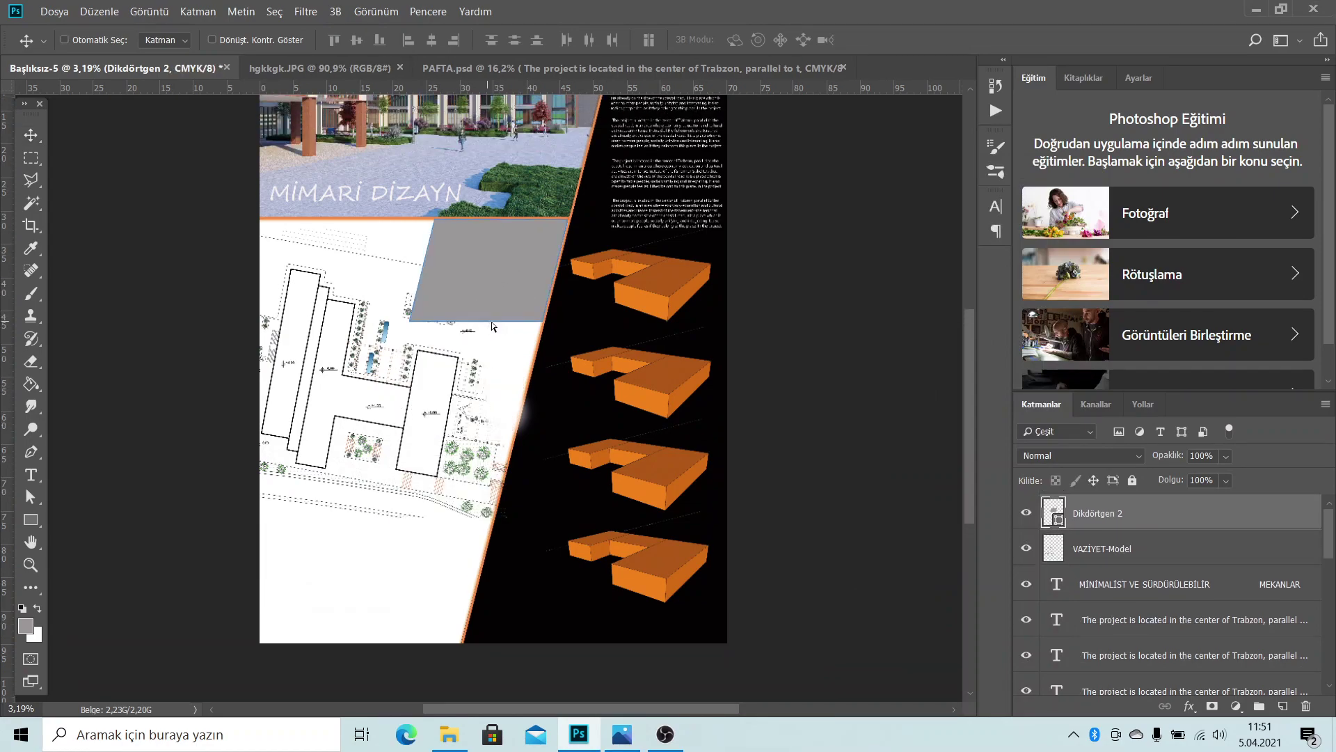
Shorten the grey panel from the bottom to about 92.5% height
key("ctrl+t")
left_click_drag(490, 320, 489, 305)
left_click(673, 40)
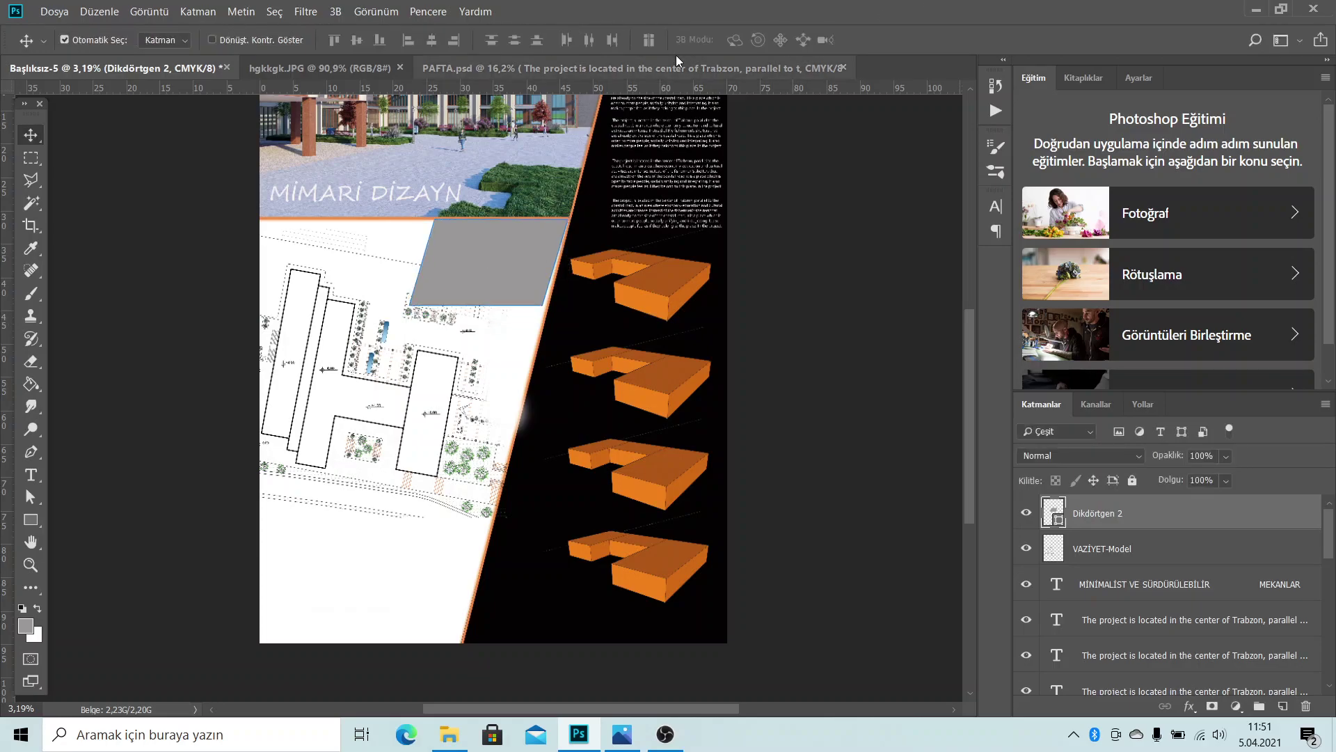
left_click(99, 12)
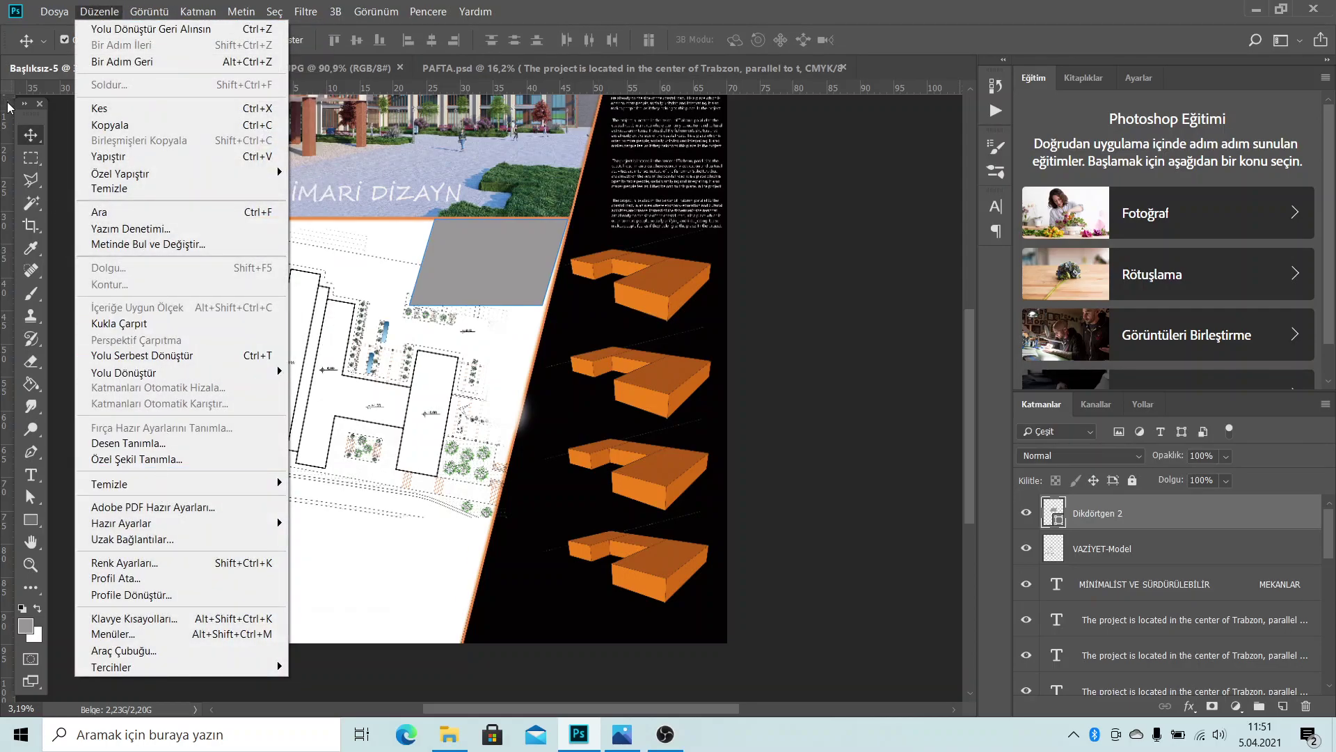
left_click(415, 244)
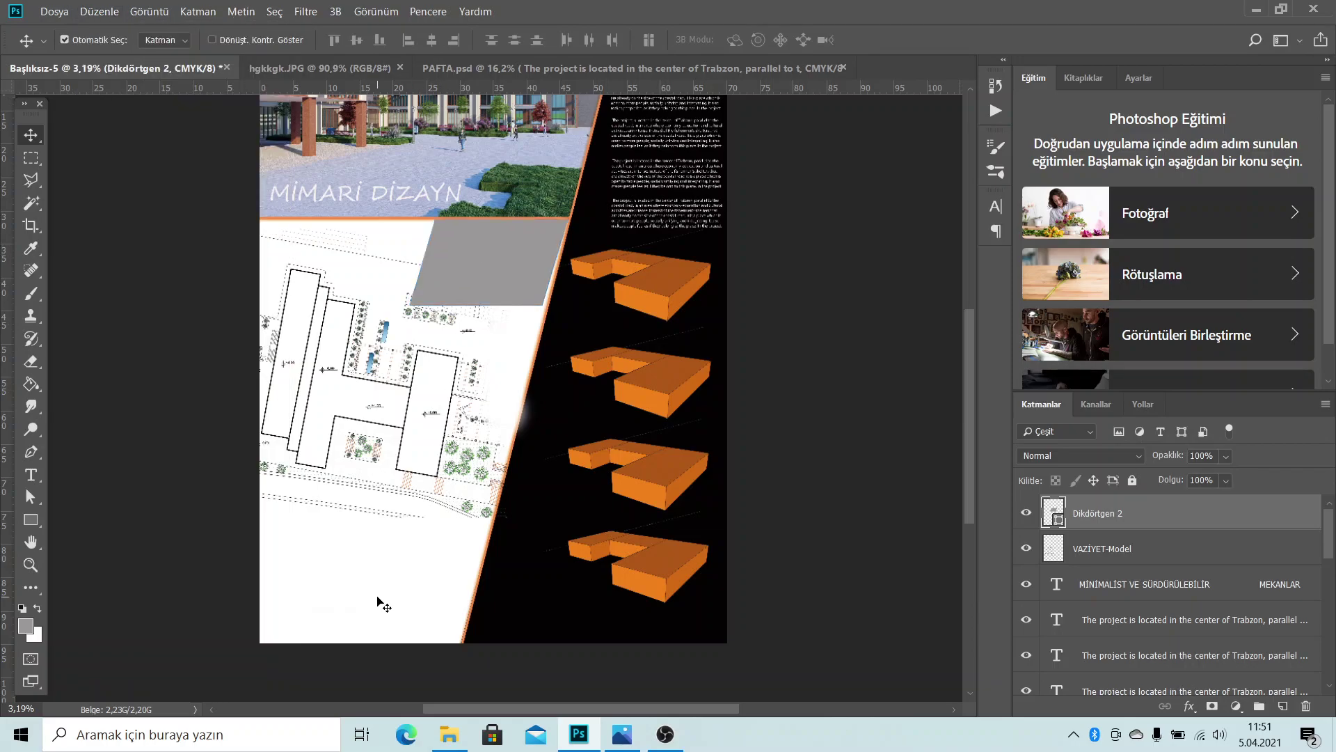
Try a Warp on the panel's path and dismiss the resulting error
left_click(100, 11)
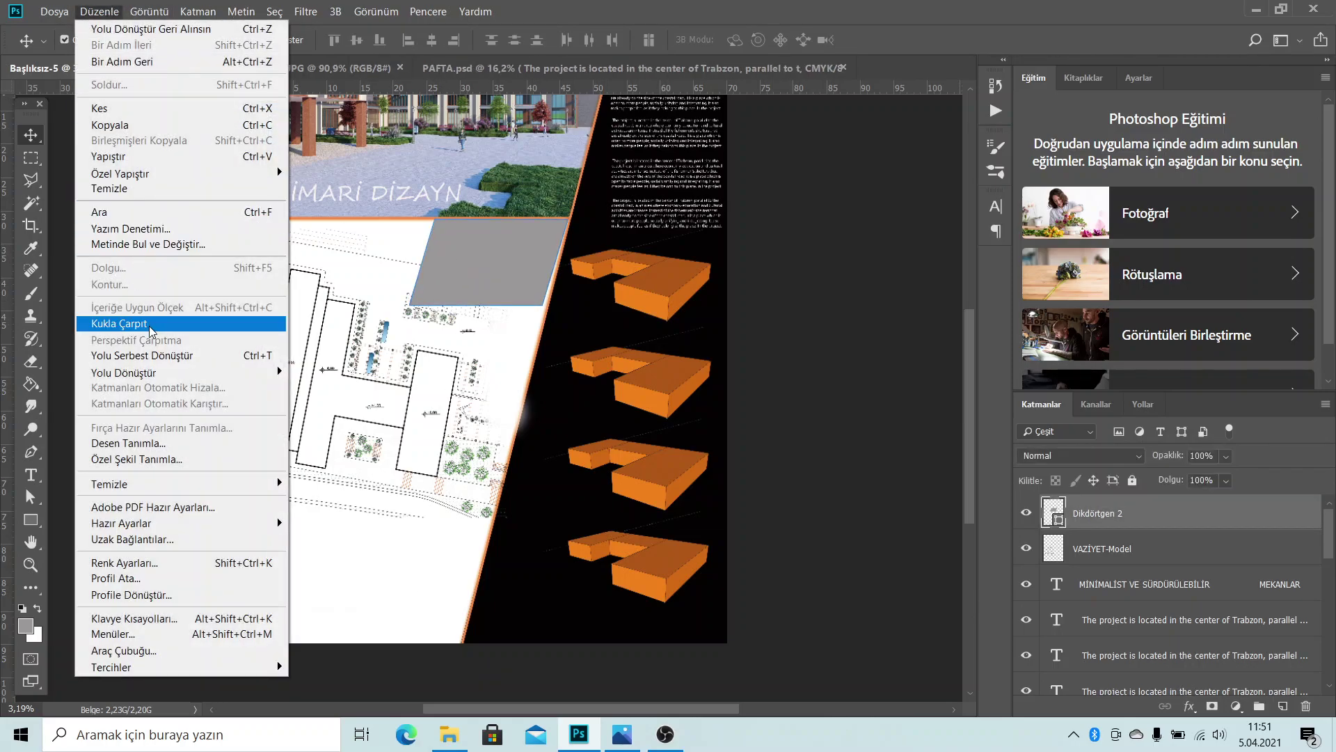
mouse_move(124, 373)
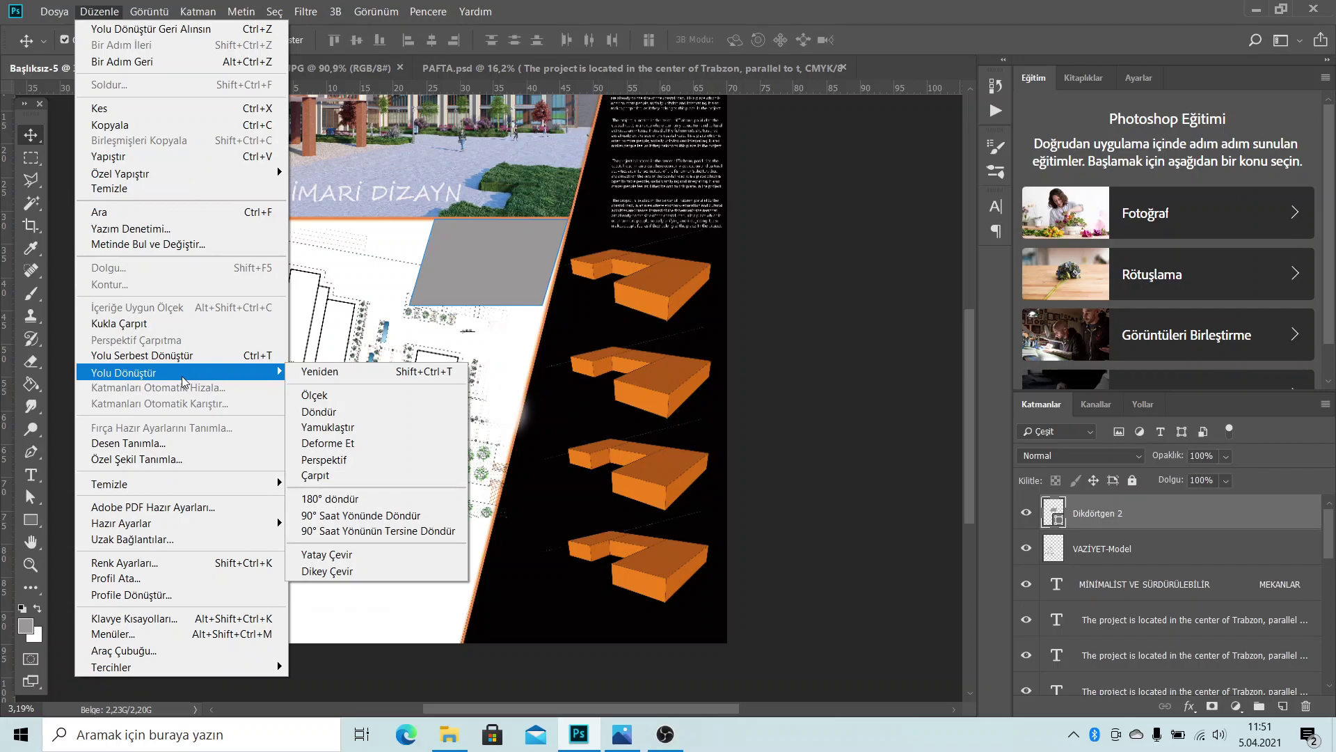
left_click(327, 442)
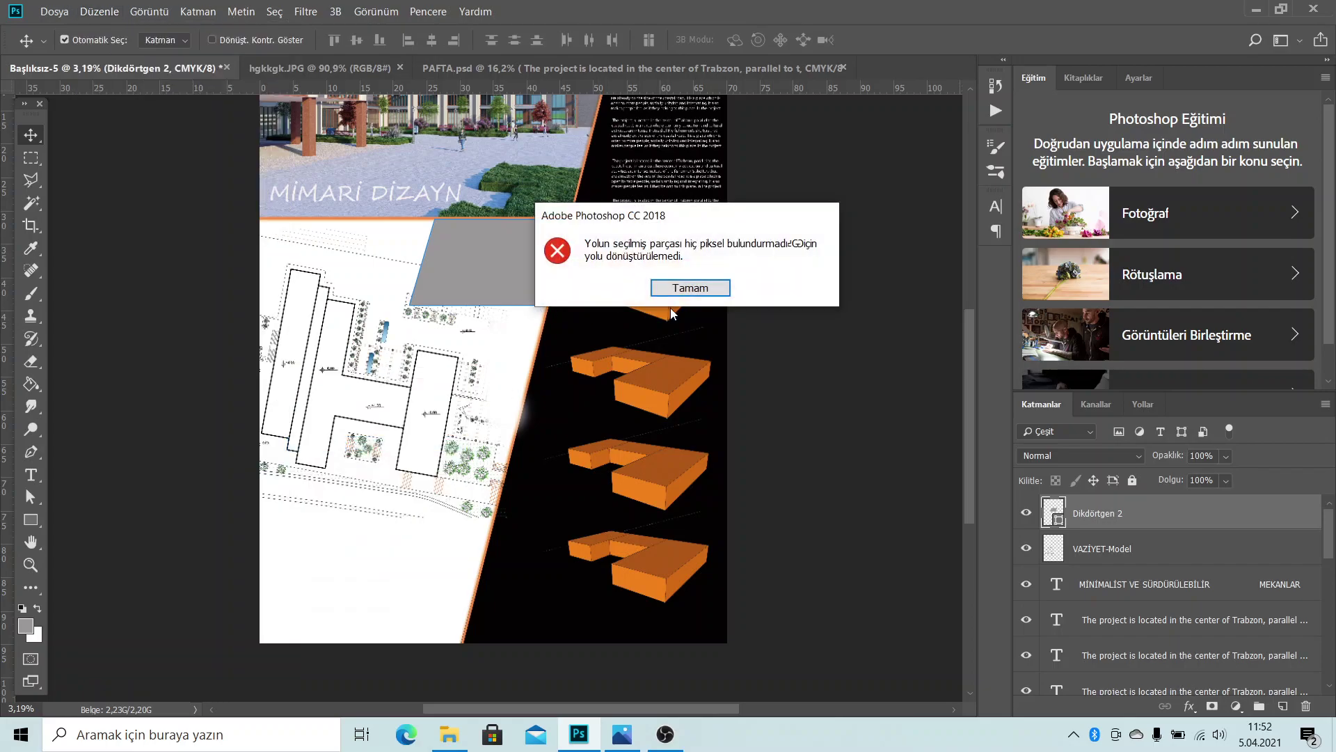
left_click(685, 287)
Reselect the grey Dikdörtgen 2 panel and nudge it slightly
left_click(738, 433)
left_click(546, 272)
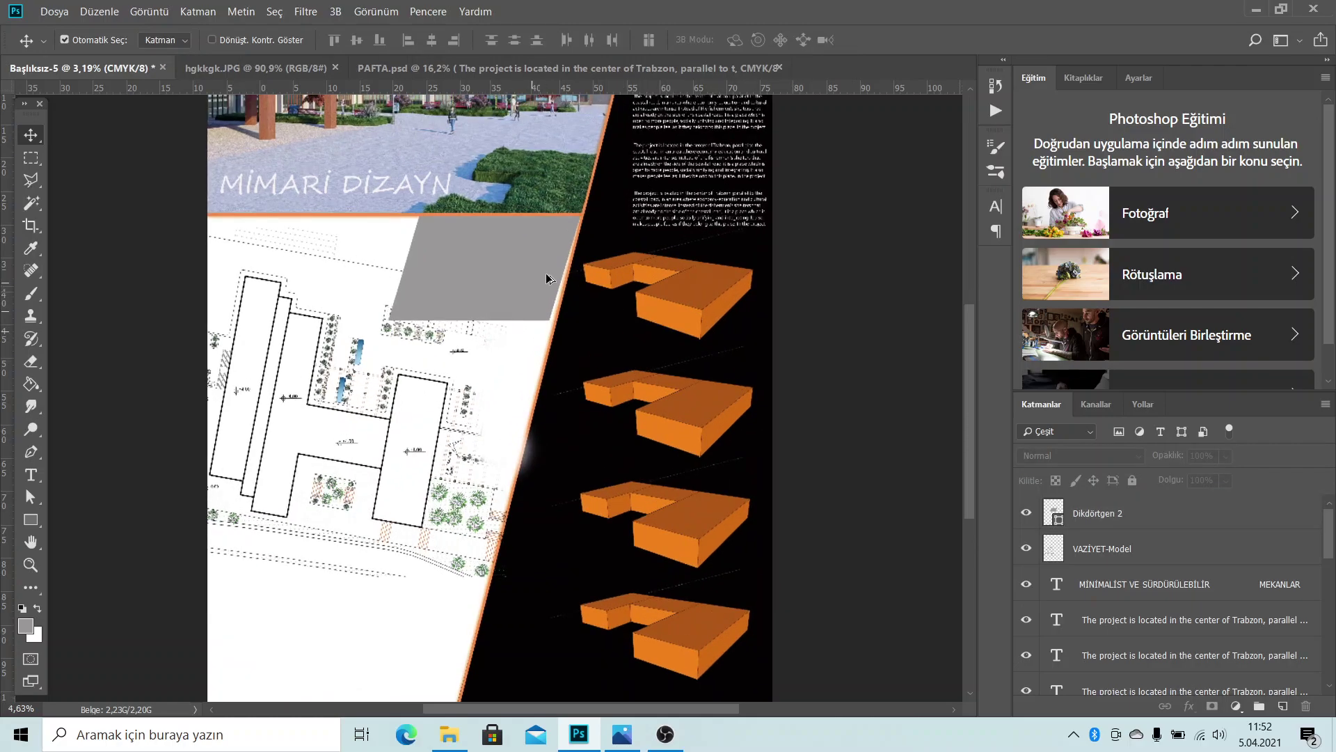
scroll(529, 313, "up", 2)
scroll(508, 369, "up", 2)
scroll(491, 416, "up", 2)
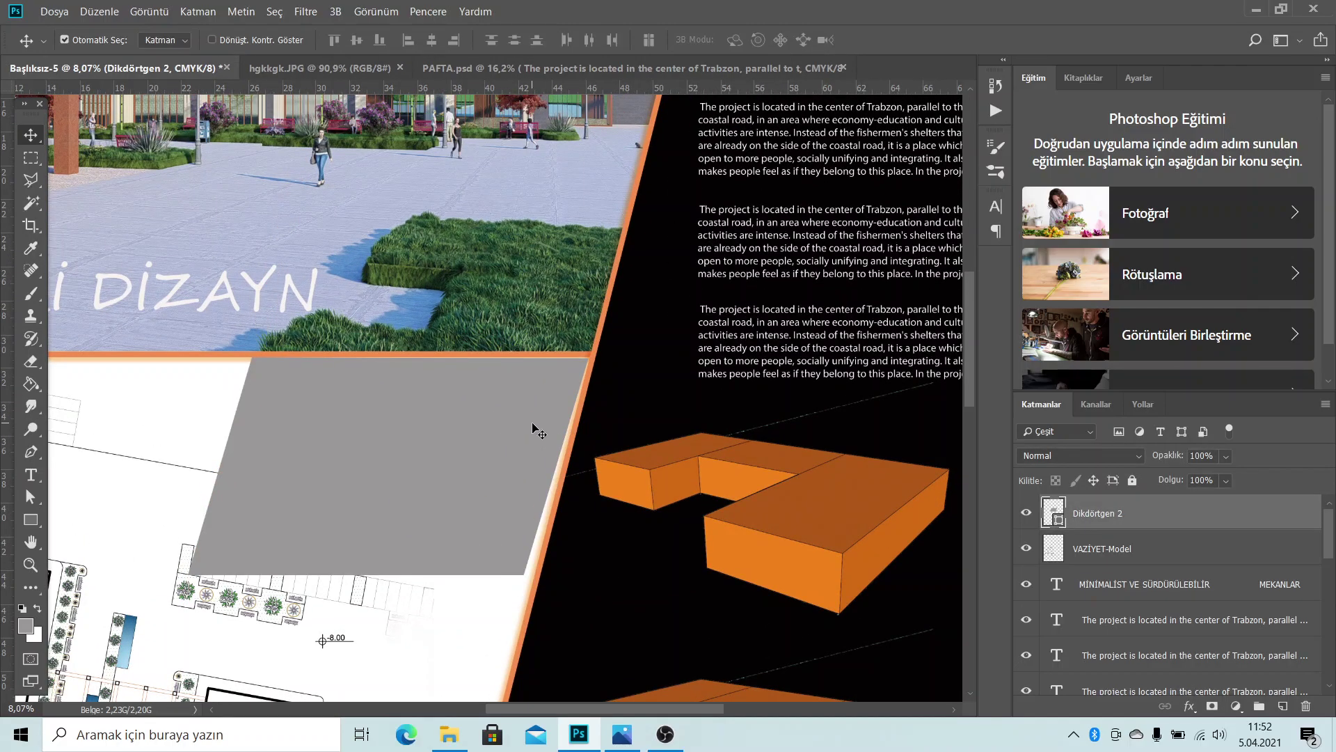
left_click_drag(536, 428, 531, 424)
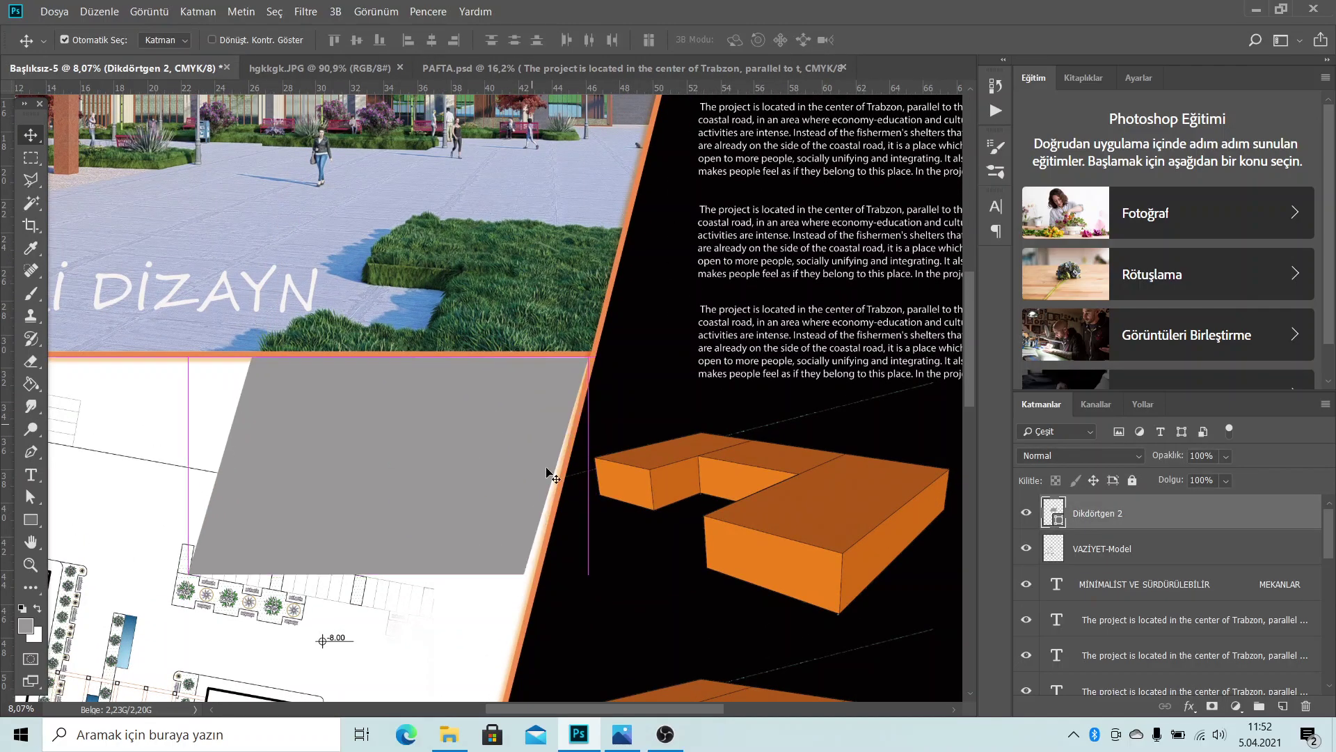
left_click(99, 12)
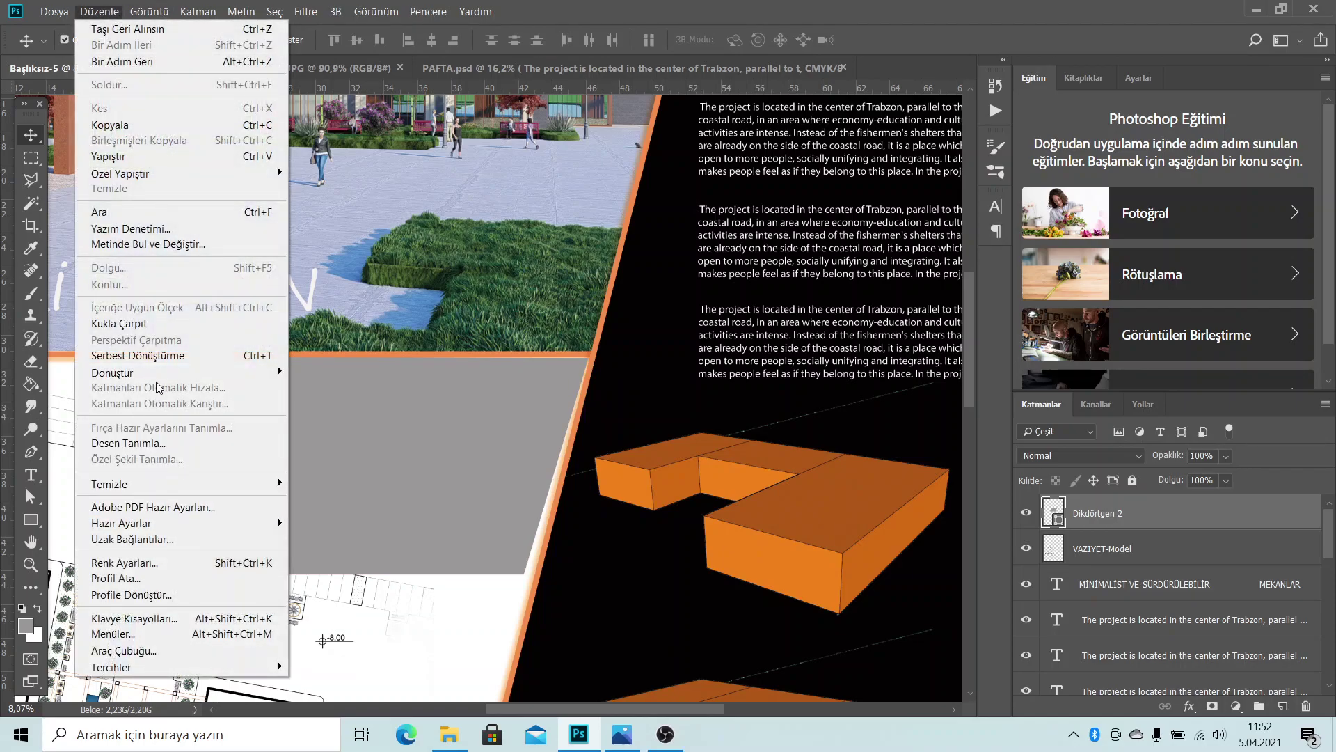
Skew the grey panel's bottom-right corner toward the orange divider
left_click(398, 441)
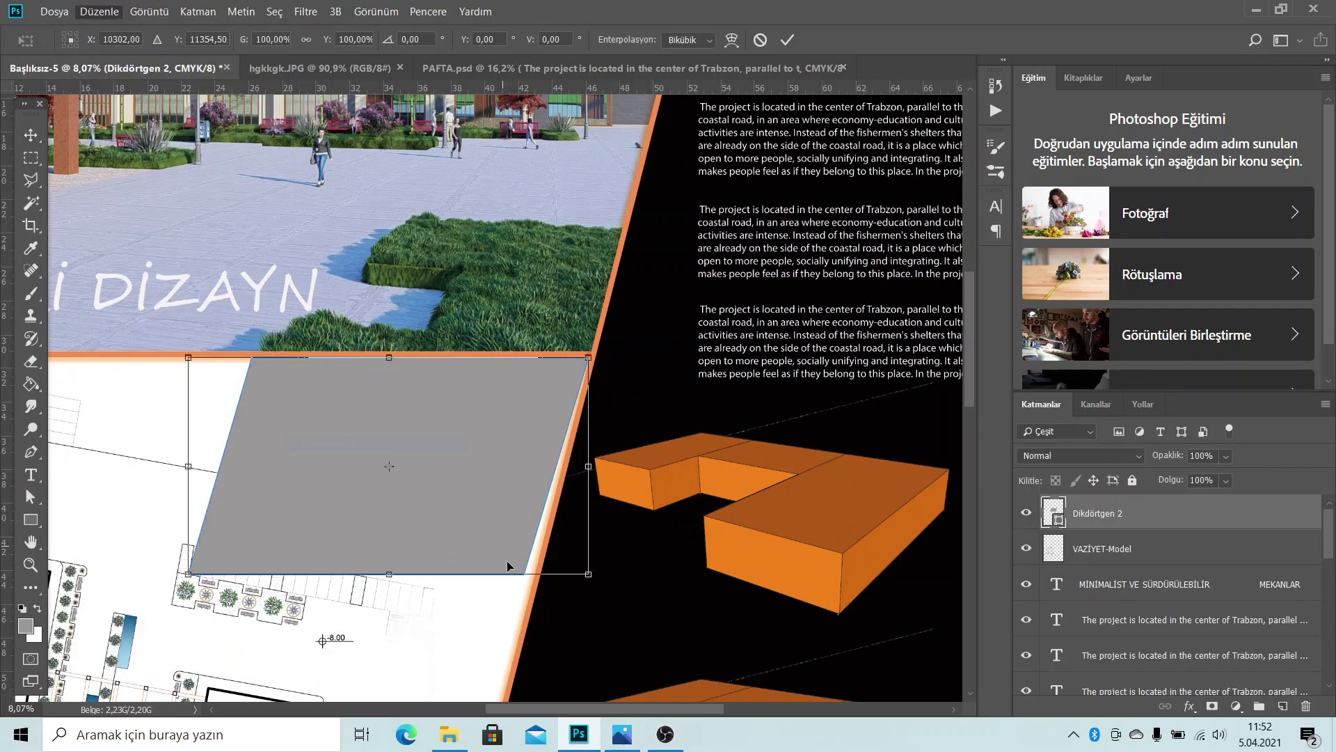
mouse_move(592, 575)
left_mouse_down()
mouse_move(606, 576)
mouse_move(596, 574)
left_mouse_up()
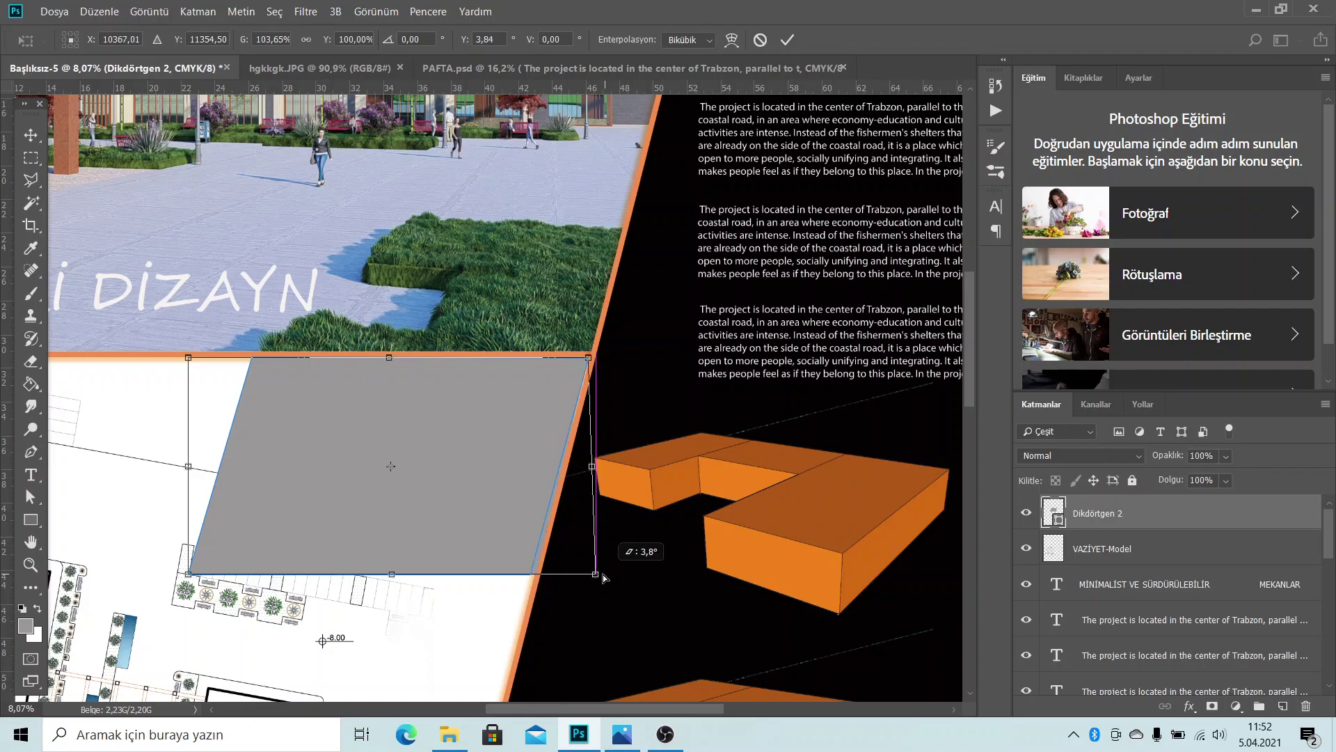
left_click(787, 39)
scroll(584, 529, "up", 2)
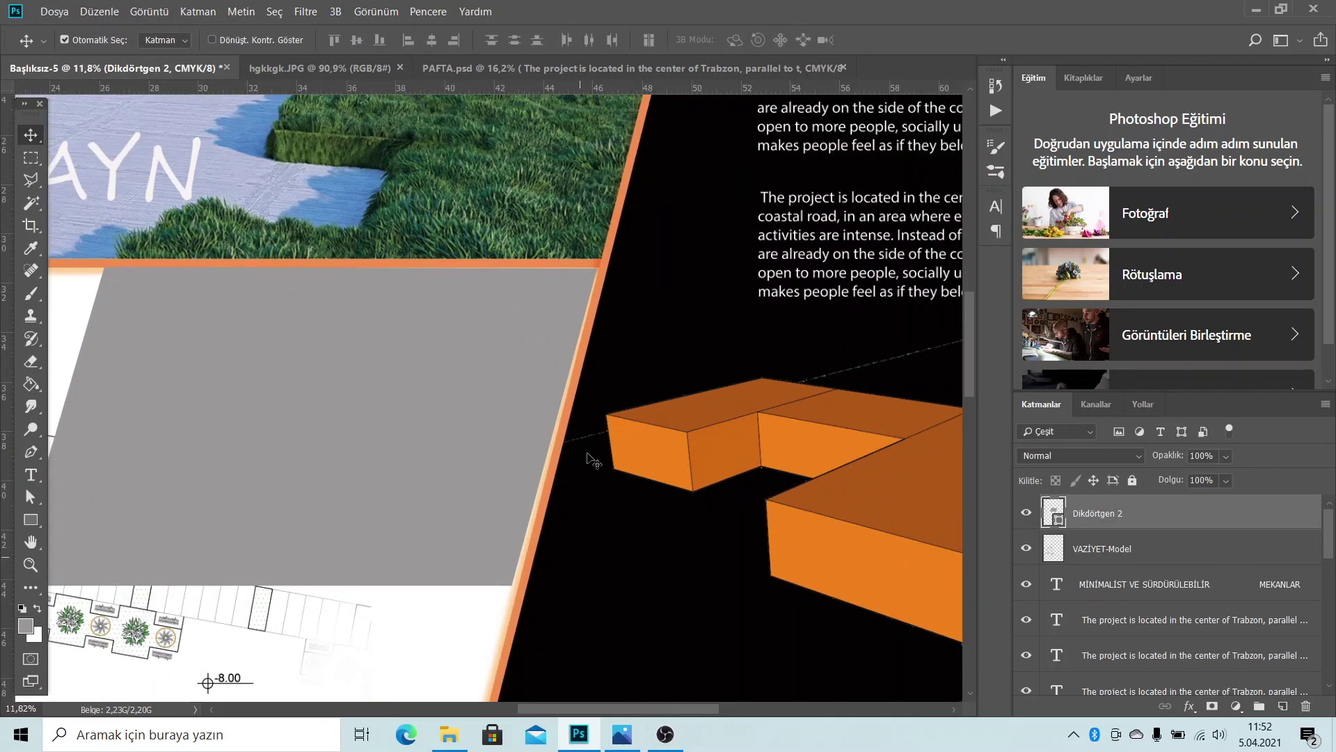
Skew the panel's right edge further outward and confirm applying the transform
left_click(100, 12)
mouse_move(112, 373)
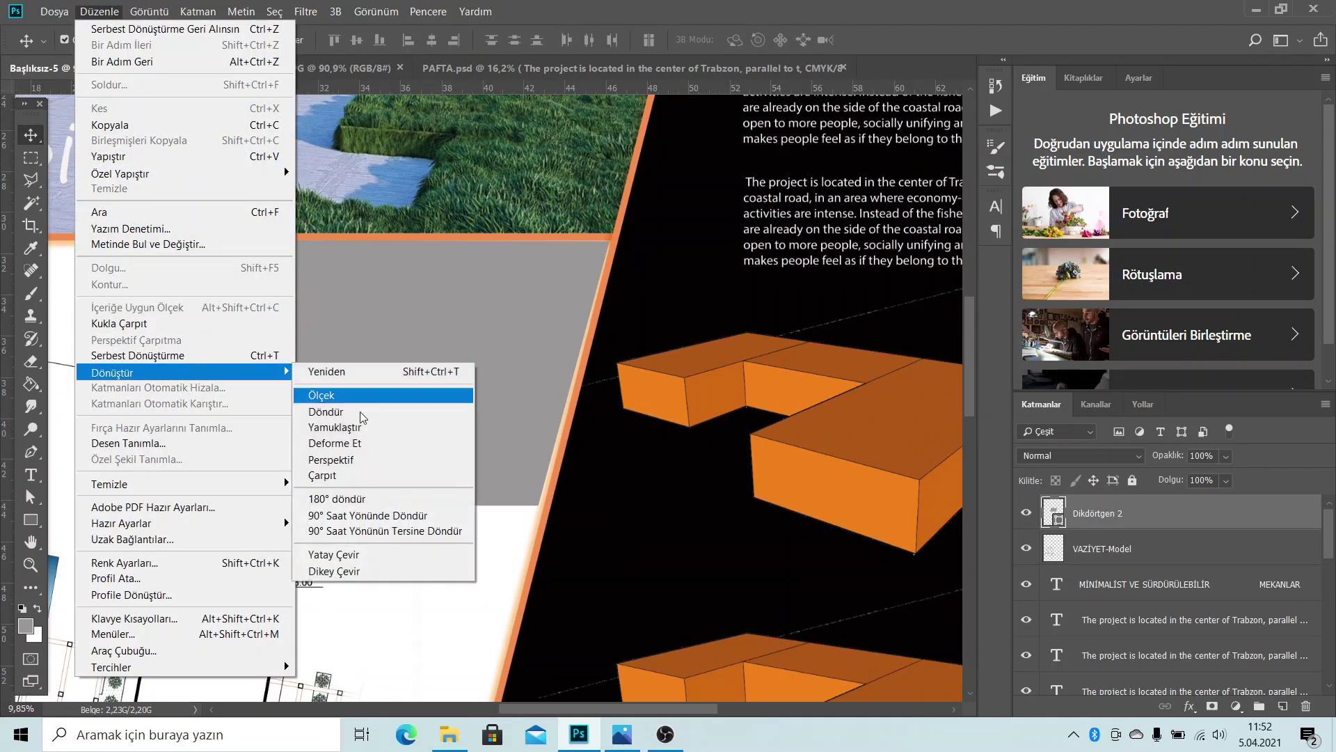
left_click(367, 444)
scroll(584, 531, "up", 2)
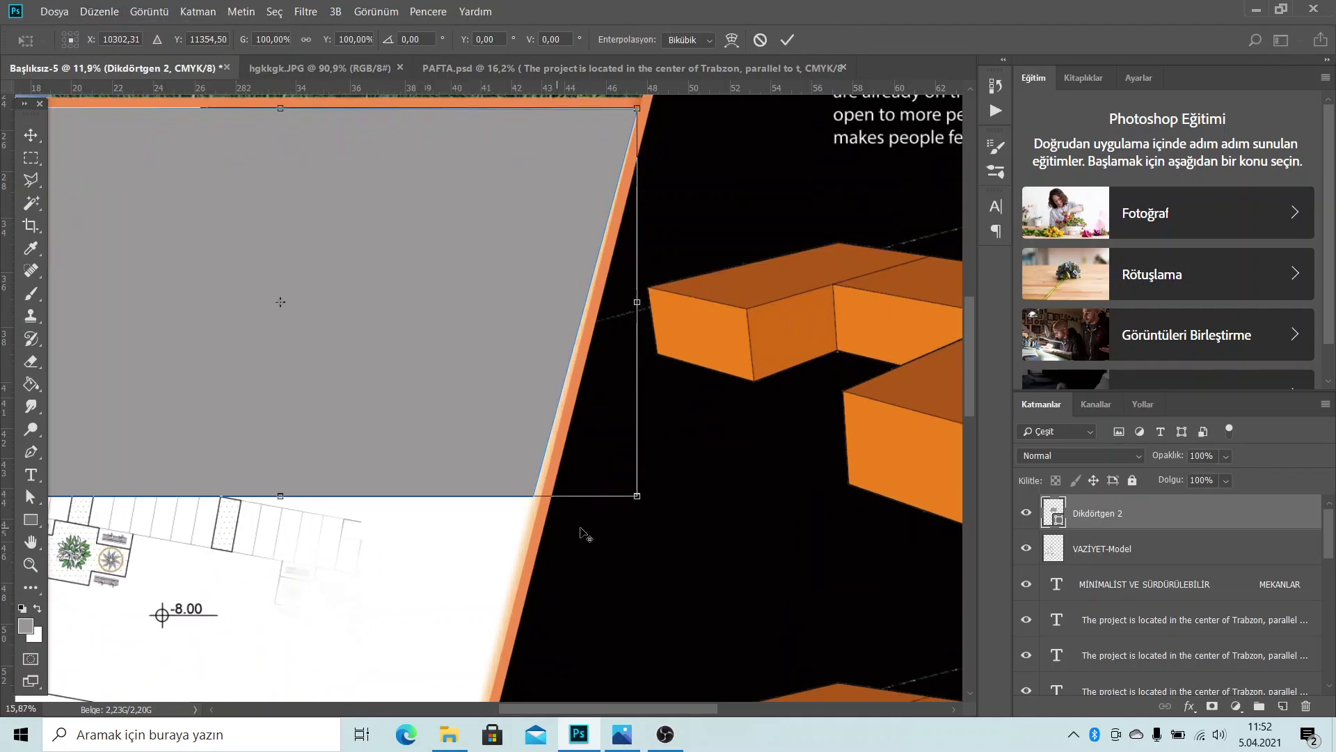
scroll(692, 519, "up", 3)
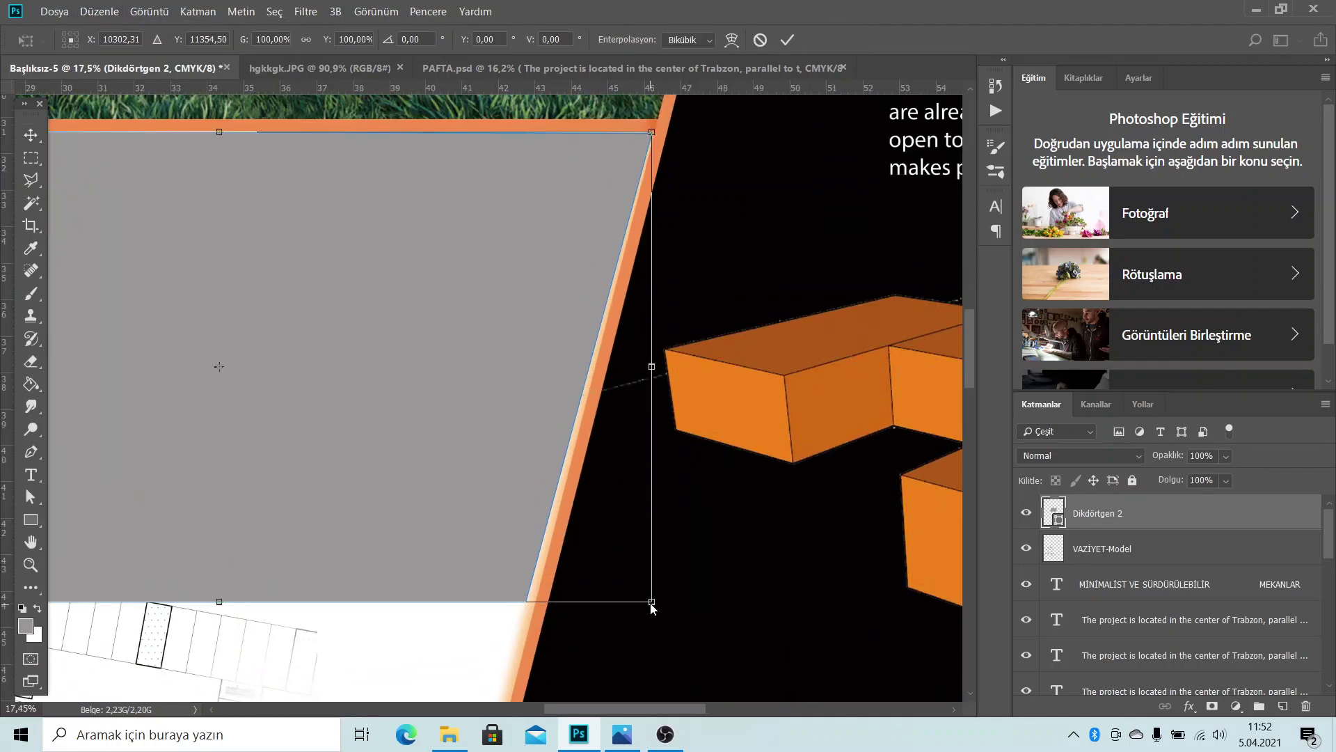
left_click_drag(653, 603, 663, 604)
scroll(648, 421, "down", 5)
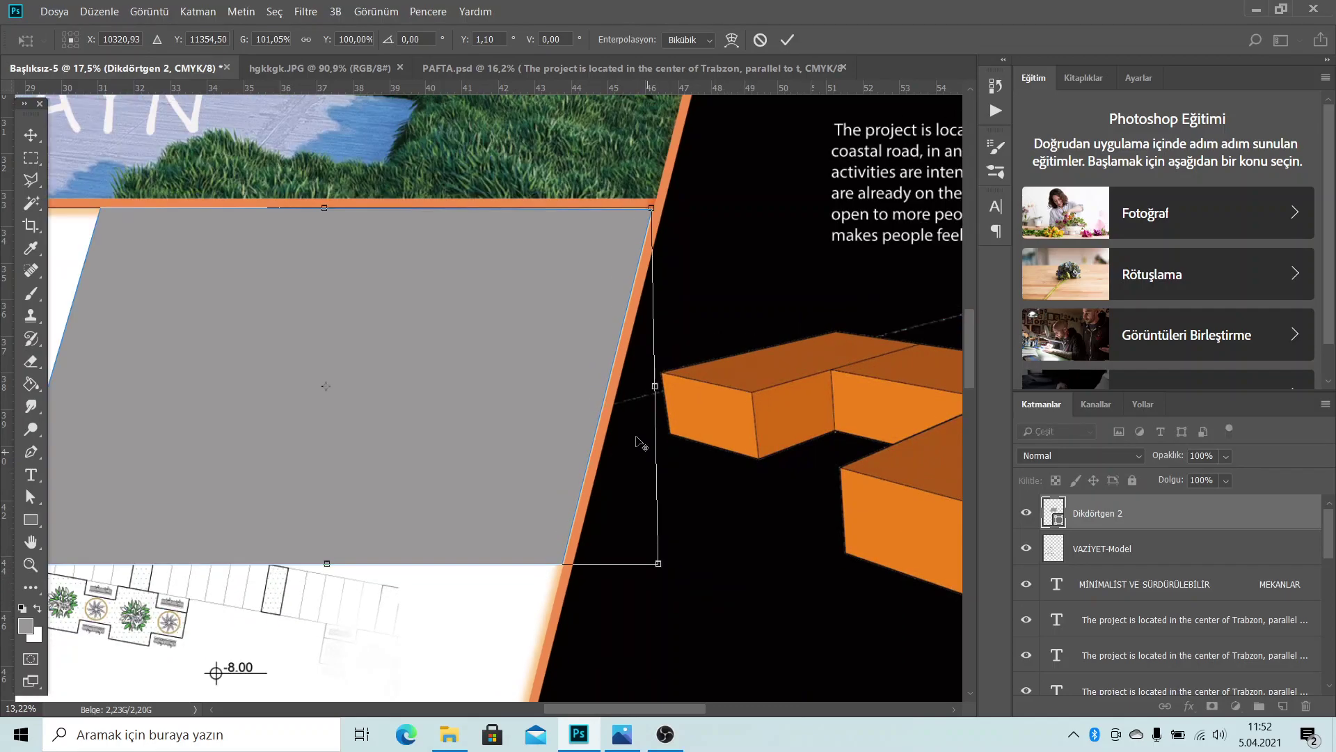
left_click(29, 151)
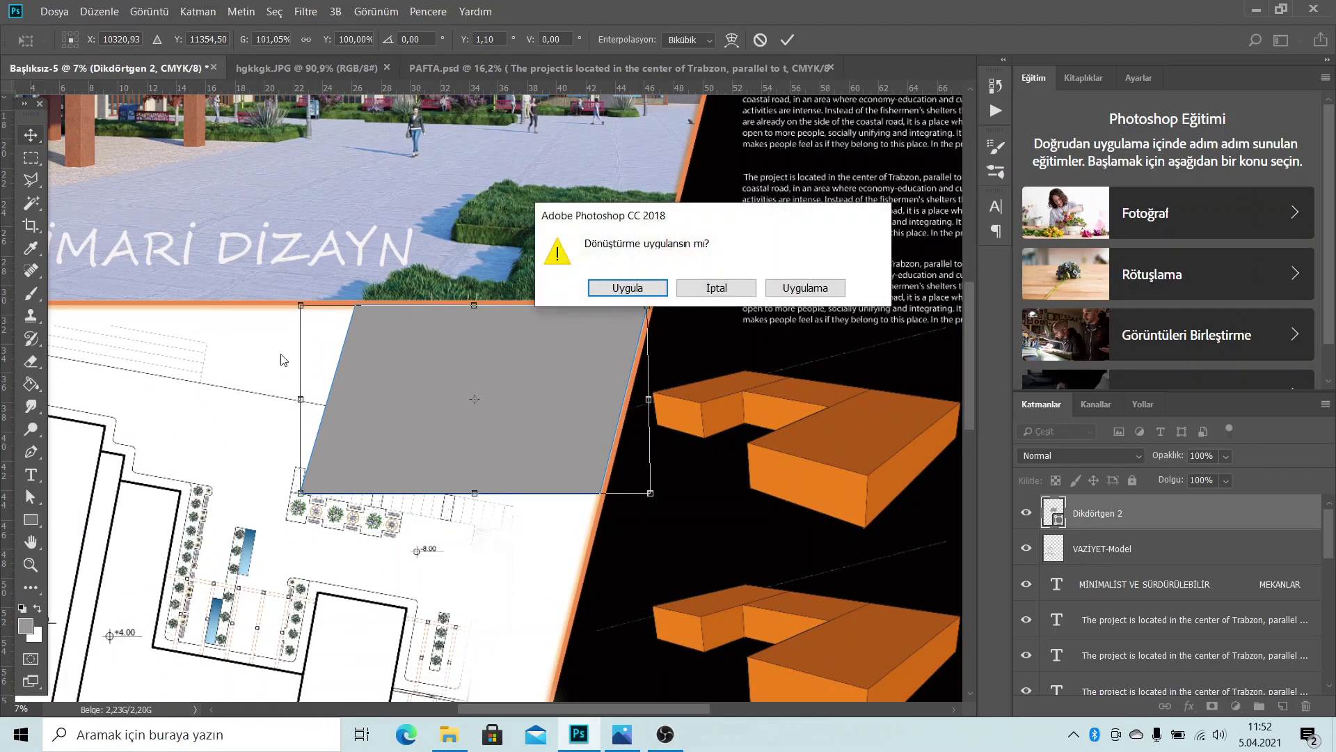
left_click(627, 287)
scroll(519, 401, "down", 3)
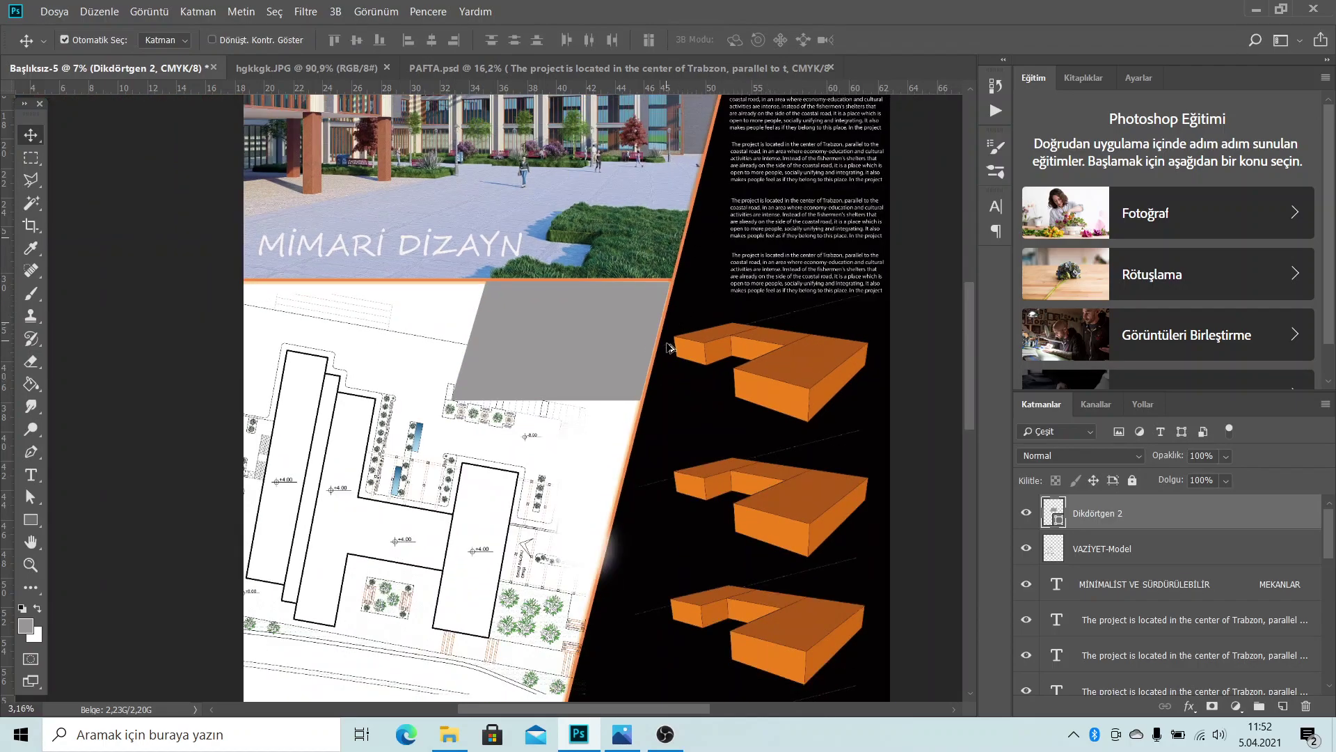
Alt-drag a copy of the grey parallelogram below the others
left_click(504, 355)
left_click_drag(485, 358, 462, 444)
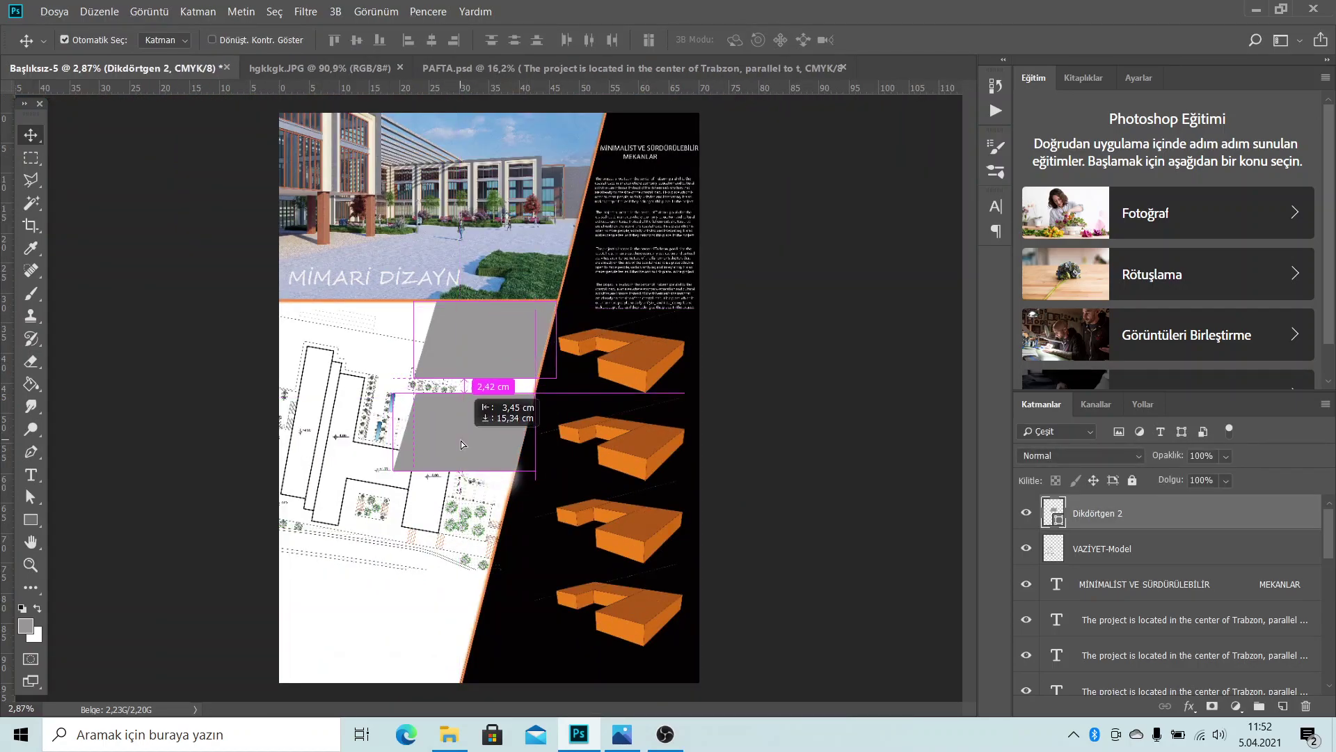
left_click_drag(462, 444, 420, 636)
Reposition the middle and bottom parallelograms to even out their gaps
scroll(441, 654, "up", 3)
scroll(606, 337, "up", 2)
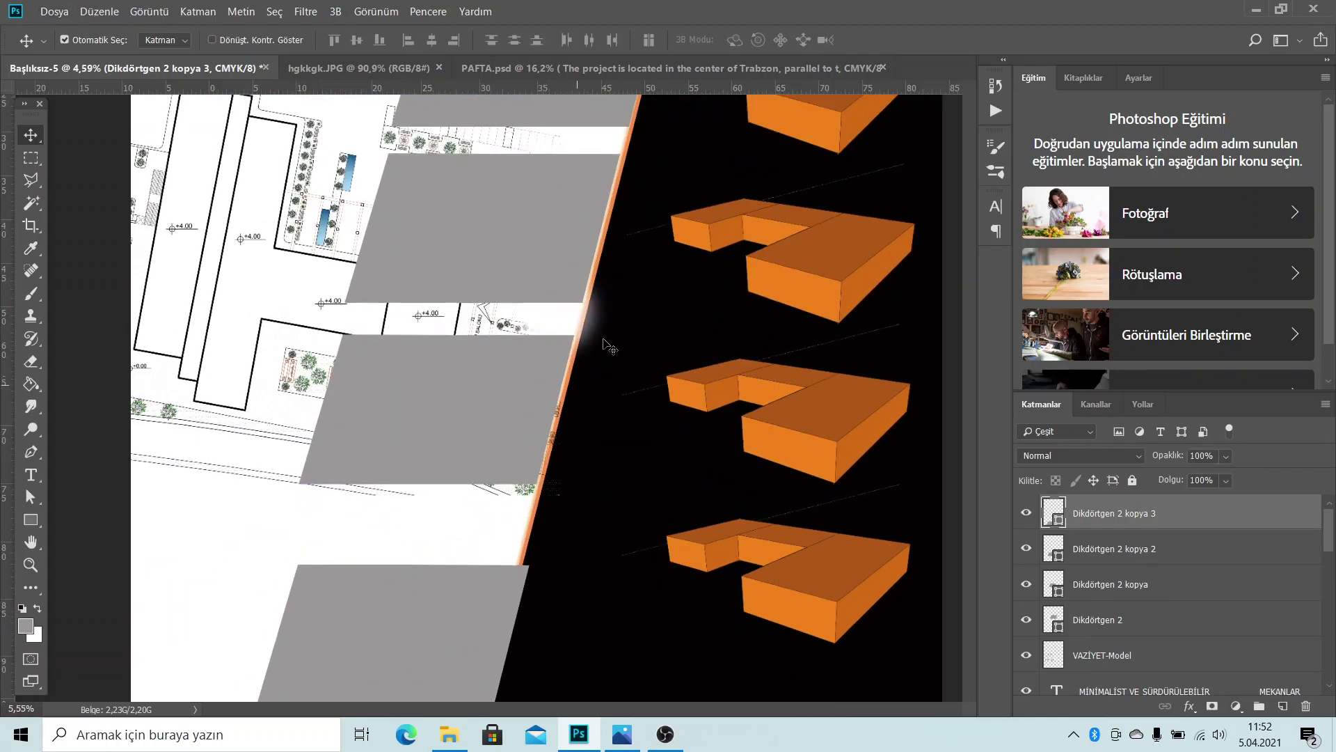
left_click_drag(461, 496, 459, 463)
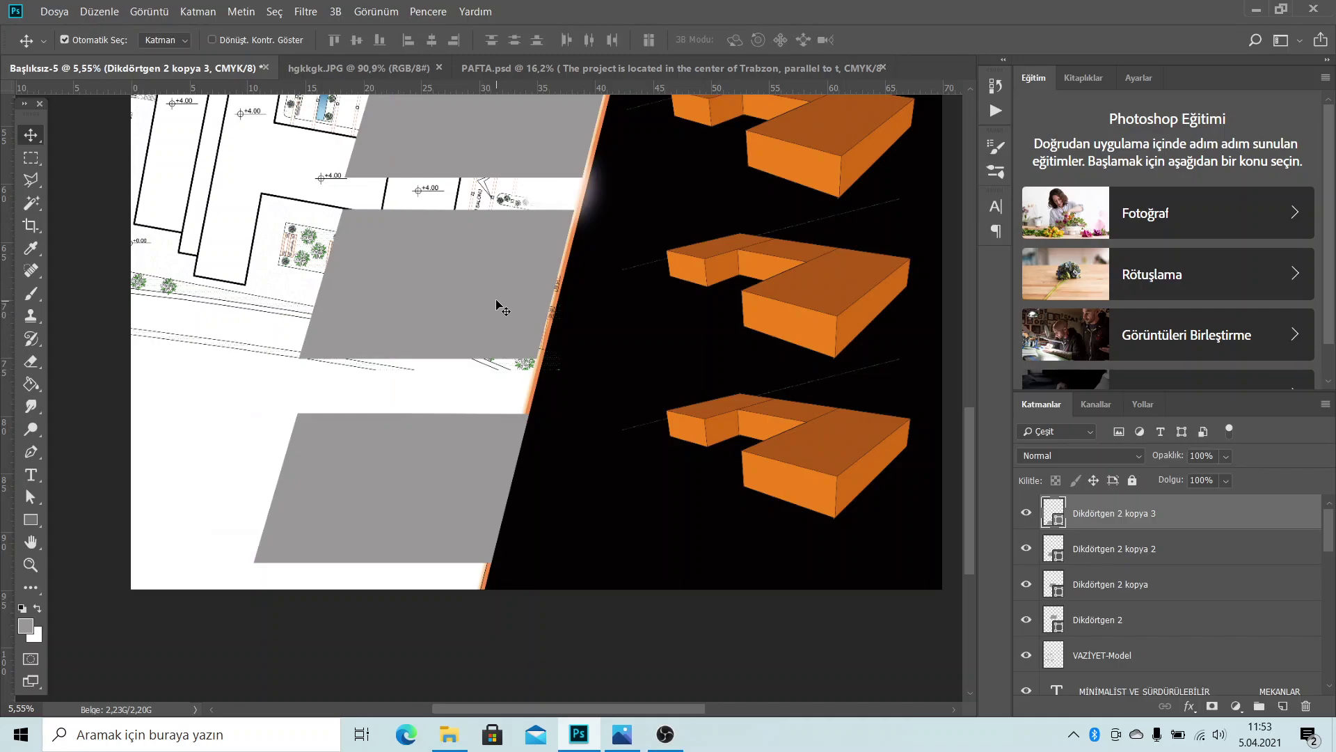
left_click_drag(494, 305, 493, 317)
left_click_drag(466, 444, 462, 423)
Move the third and bottom grey parallelograms up so the gaps match
left_click(459, 578)
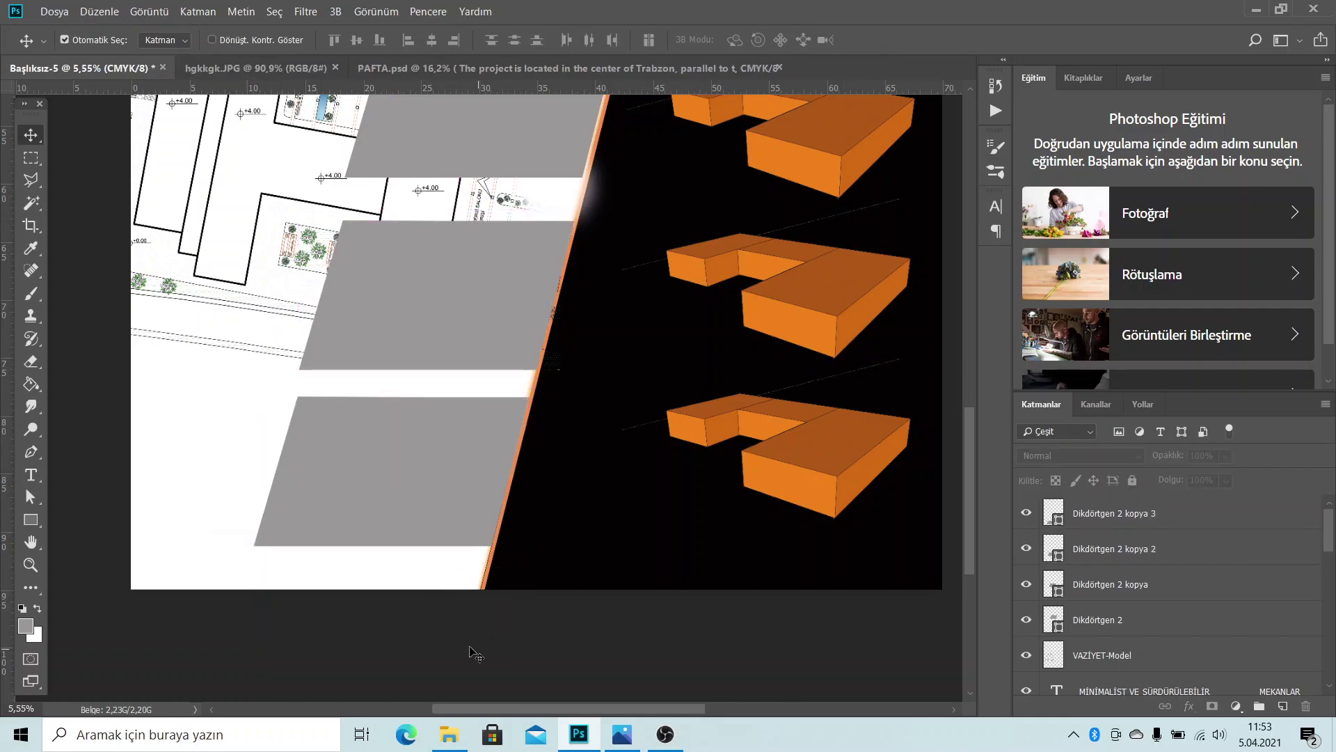
scroll(557, 442, "up", 3)
scroll(529, 473, "up", 3)
left_click(522, 319)
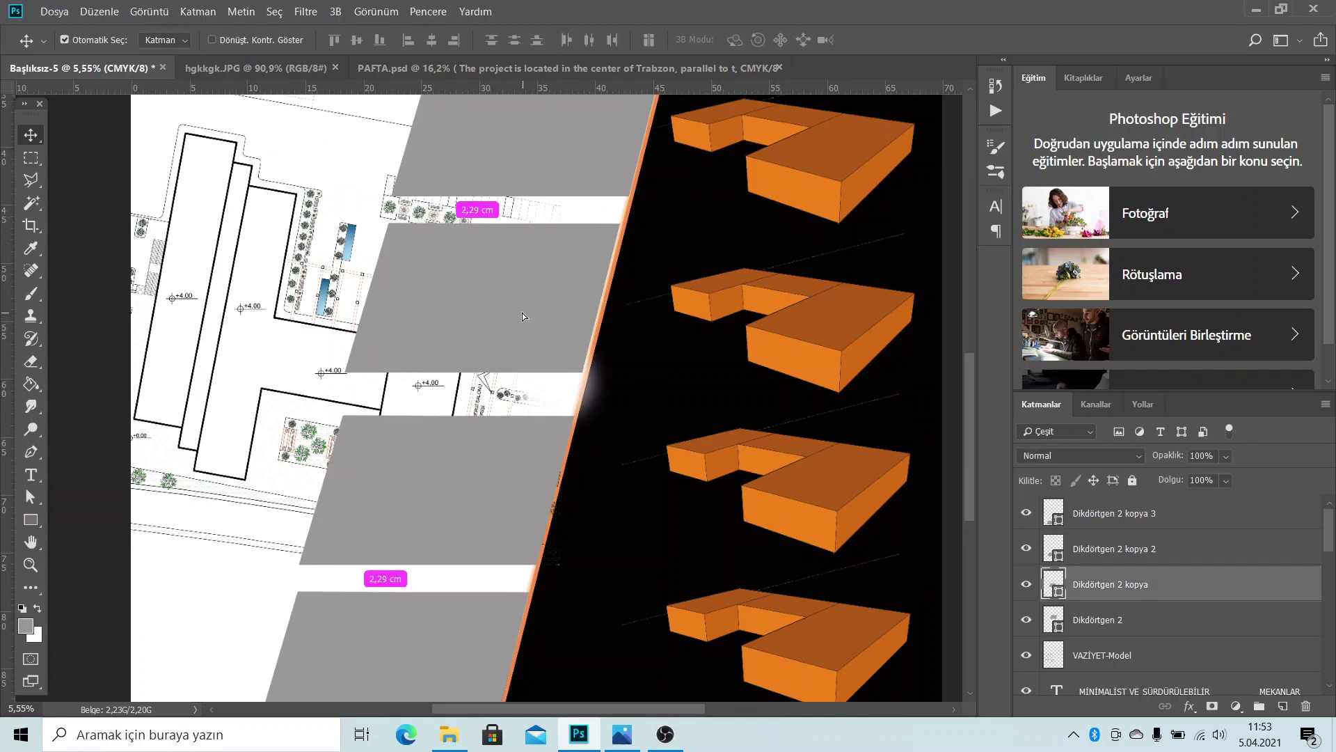
left_click_drag(494, 456, 493, 439)
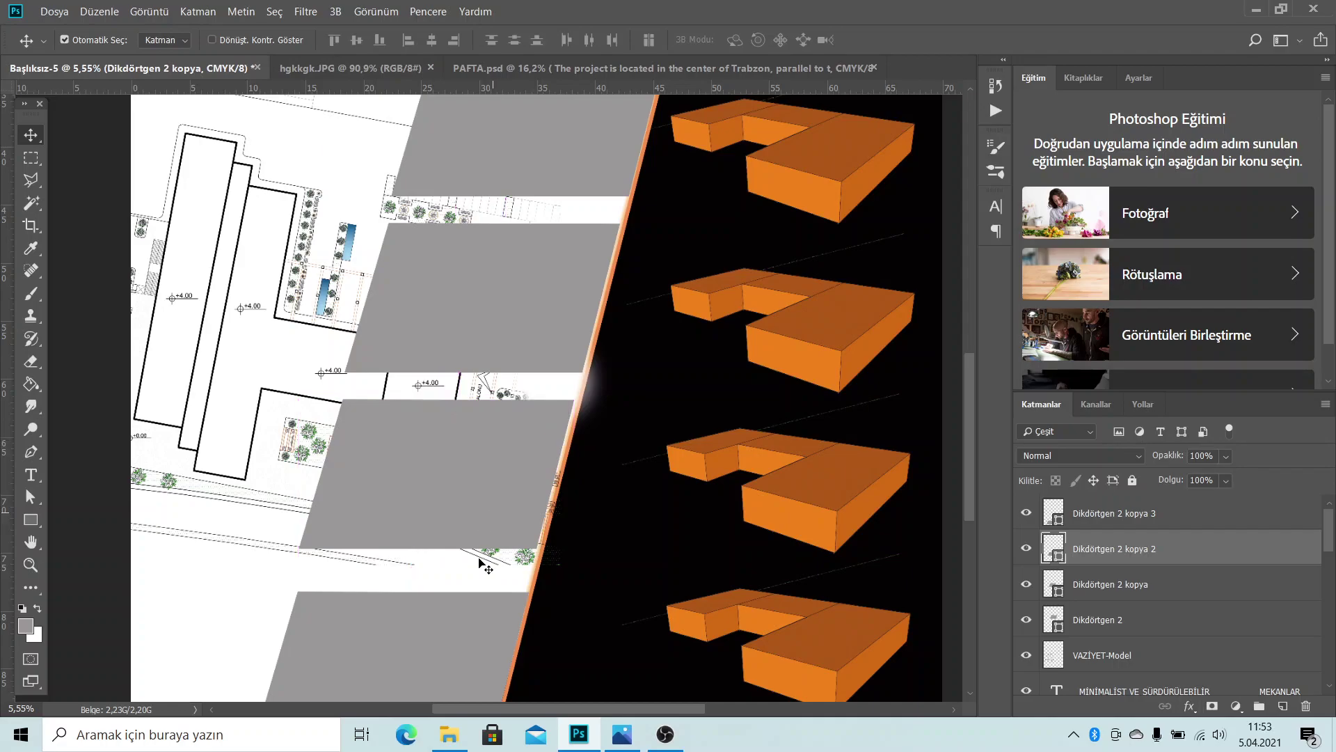
left_click_drag(442, 621, 445, 593)
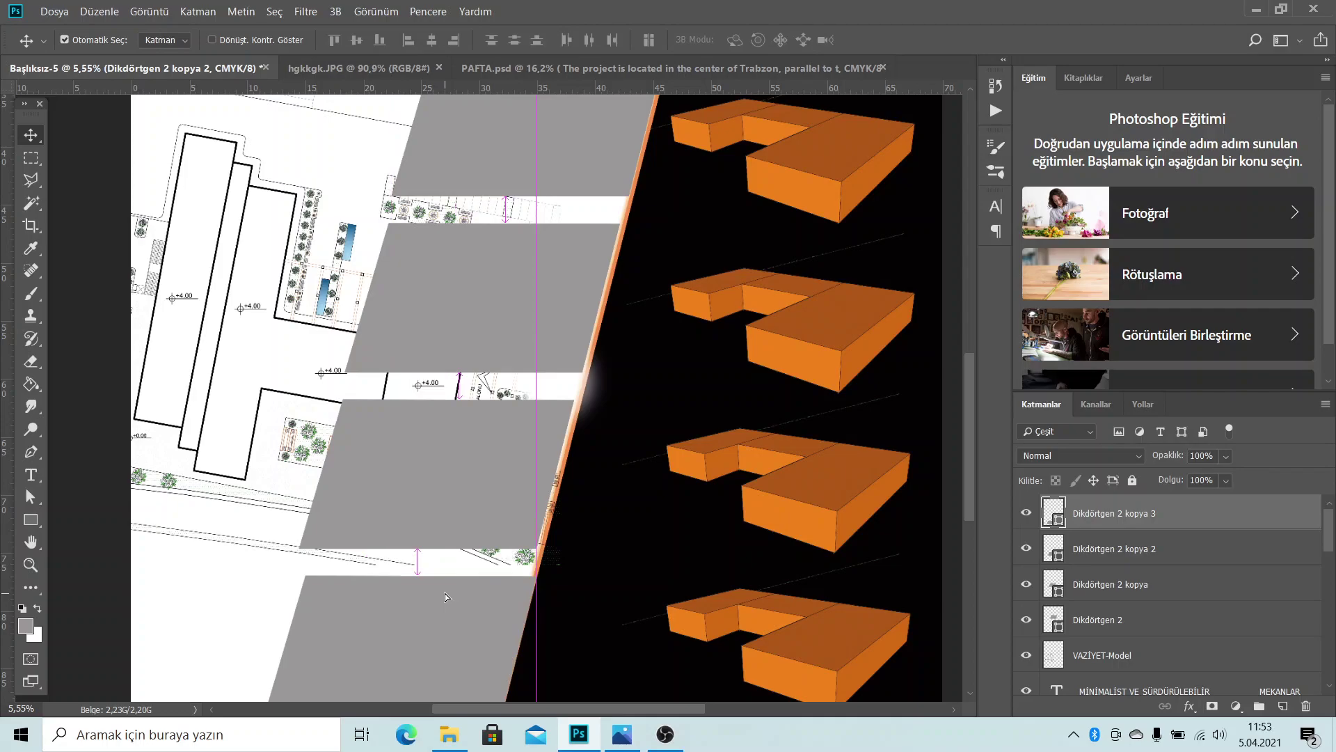
left_click_drag(541, 431, 540, 433)
Shift Dikdörtgen 2 kopya 2 right so it sits against the orange divider
scroll(570, 440, "up", 3)
scroll(590, 440, "up", 2)
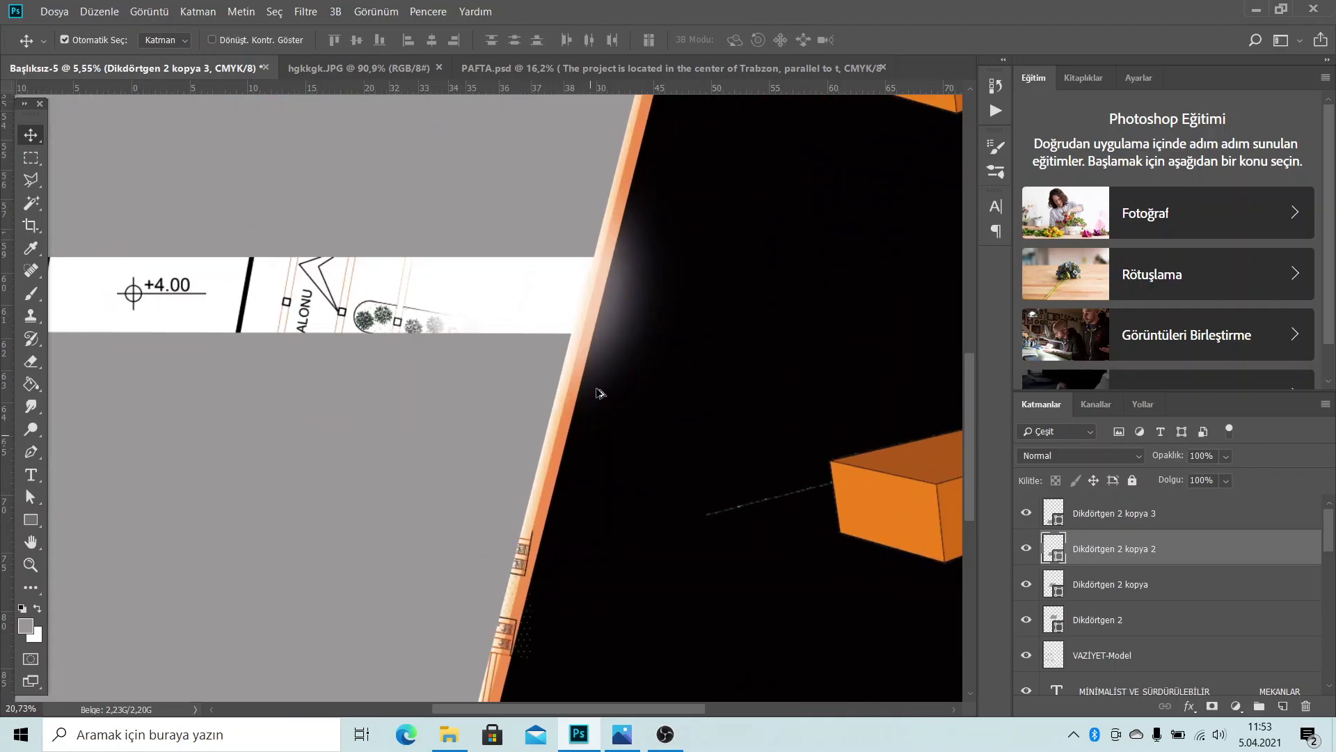
scroll(599, 391, "up", 1)
scroll(545, 311, "up", 2)
left_click(561, 285, "shift")
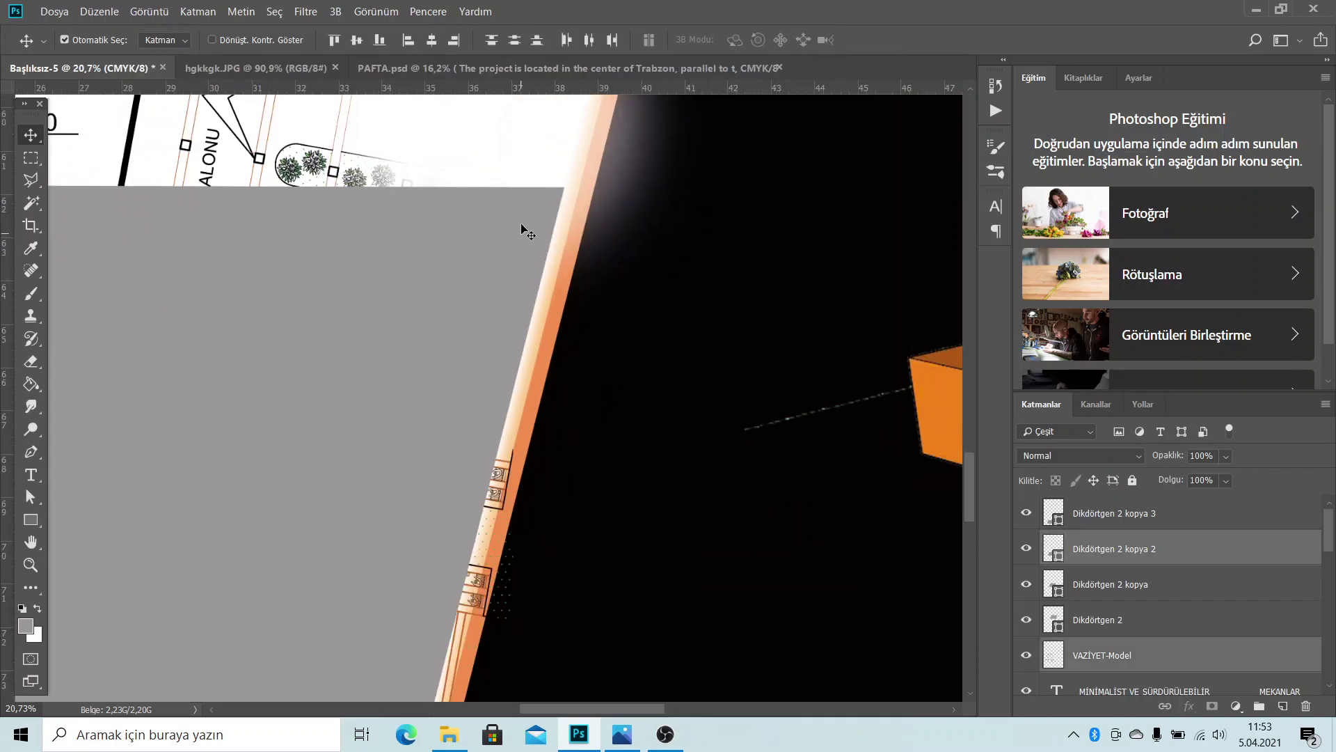
left_click_drag(541, 208, 555, 212)
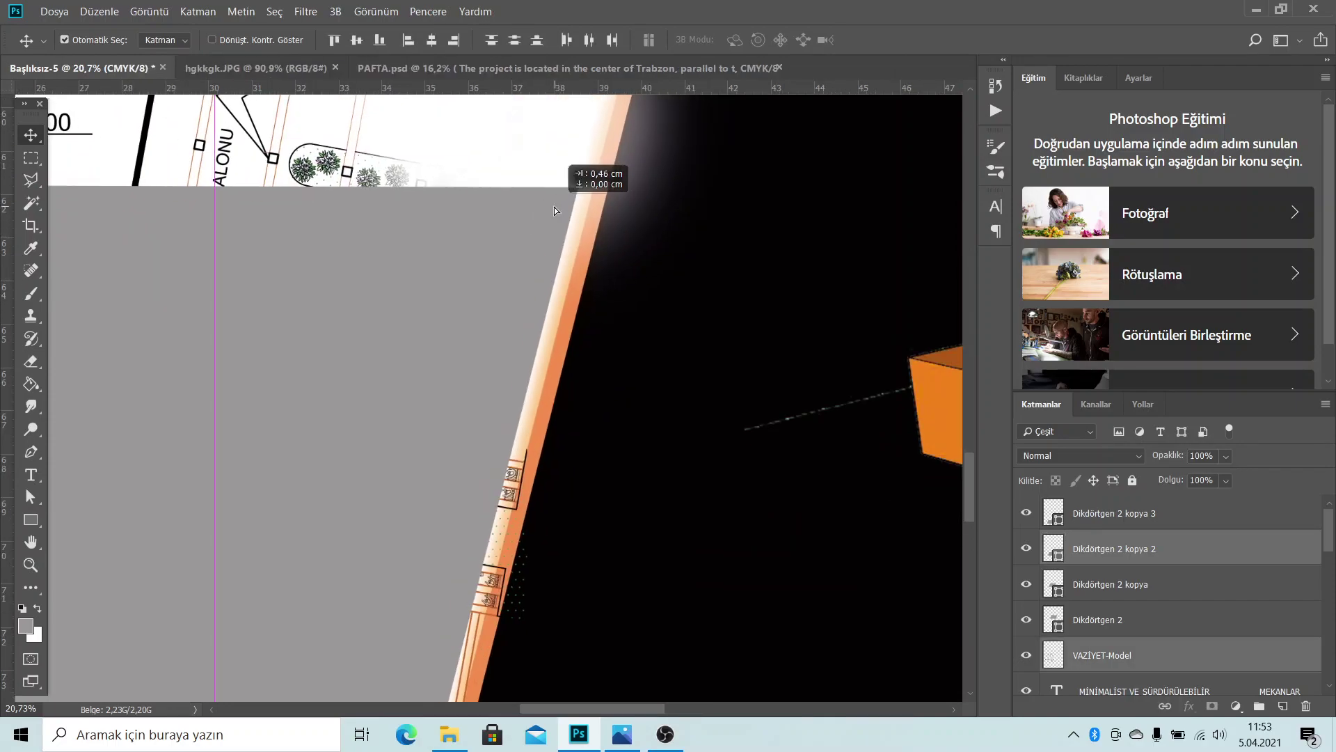
key("ctrl+z")
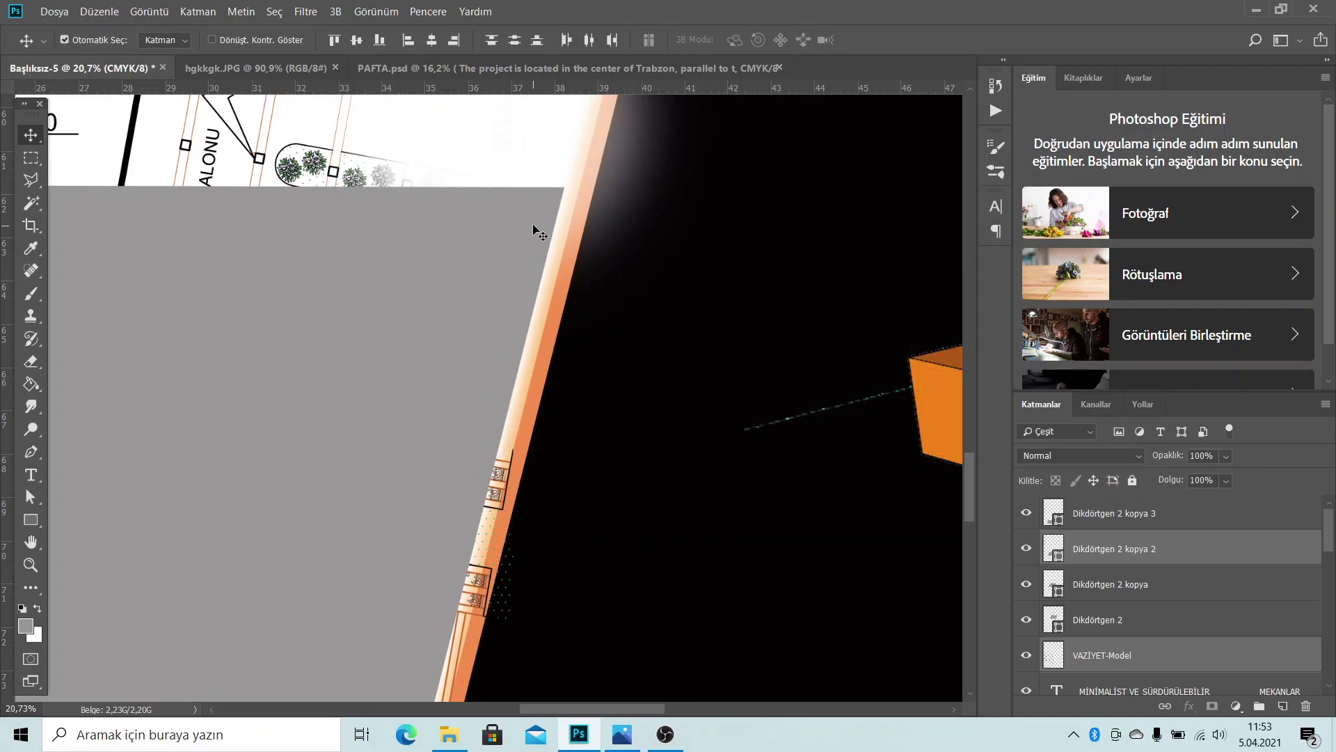
left_click(1170, 661, "ctrl")
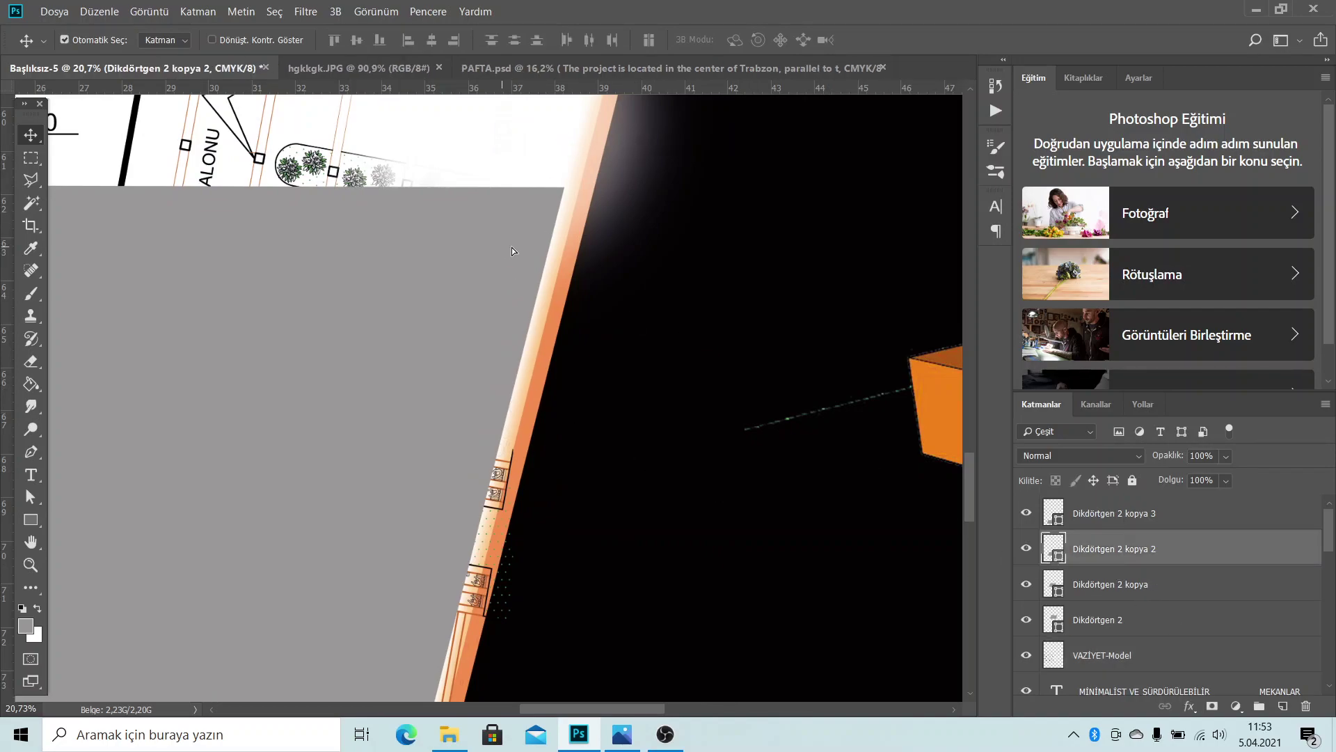
left_click_drag(511, 251, 526, 249)
Zoom out to view the whole poster
key("z")
scroll(745, 435, "down", 2)
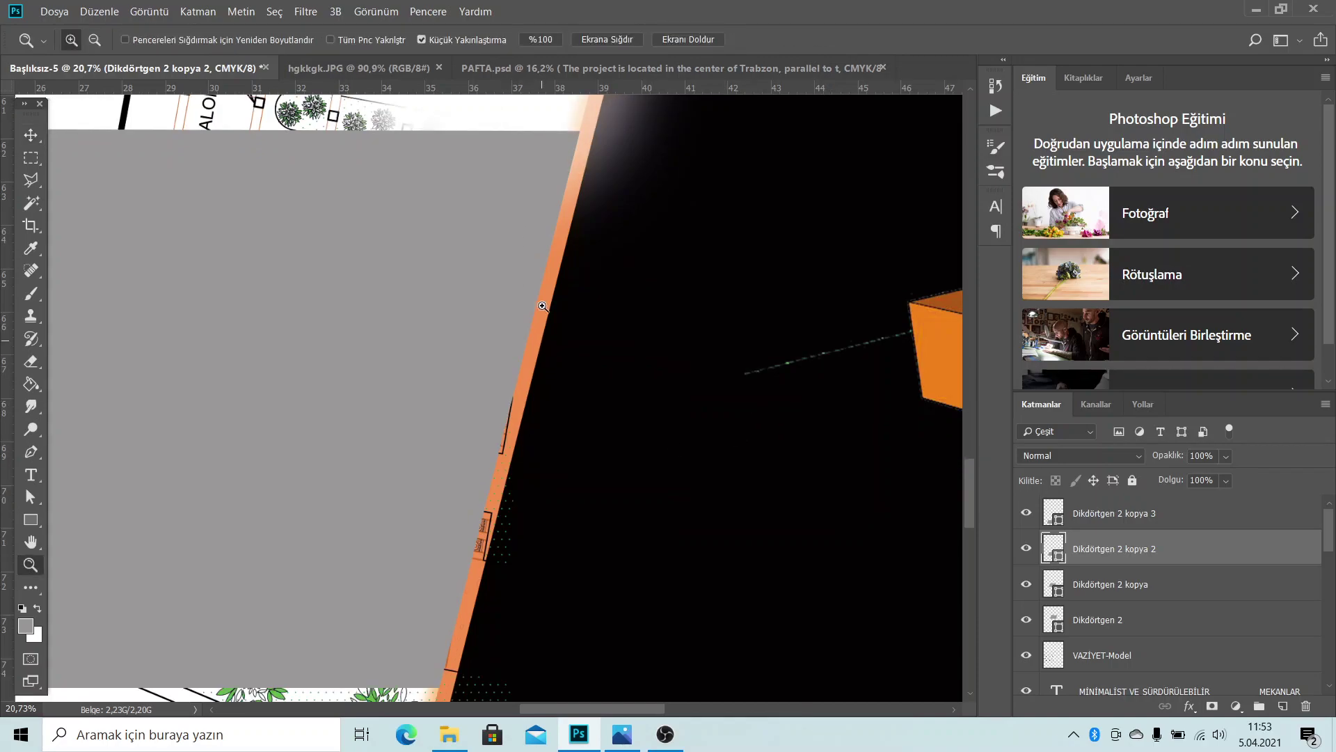
left_click(34, 133)
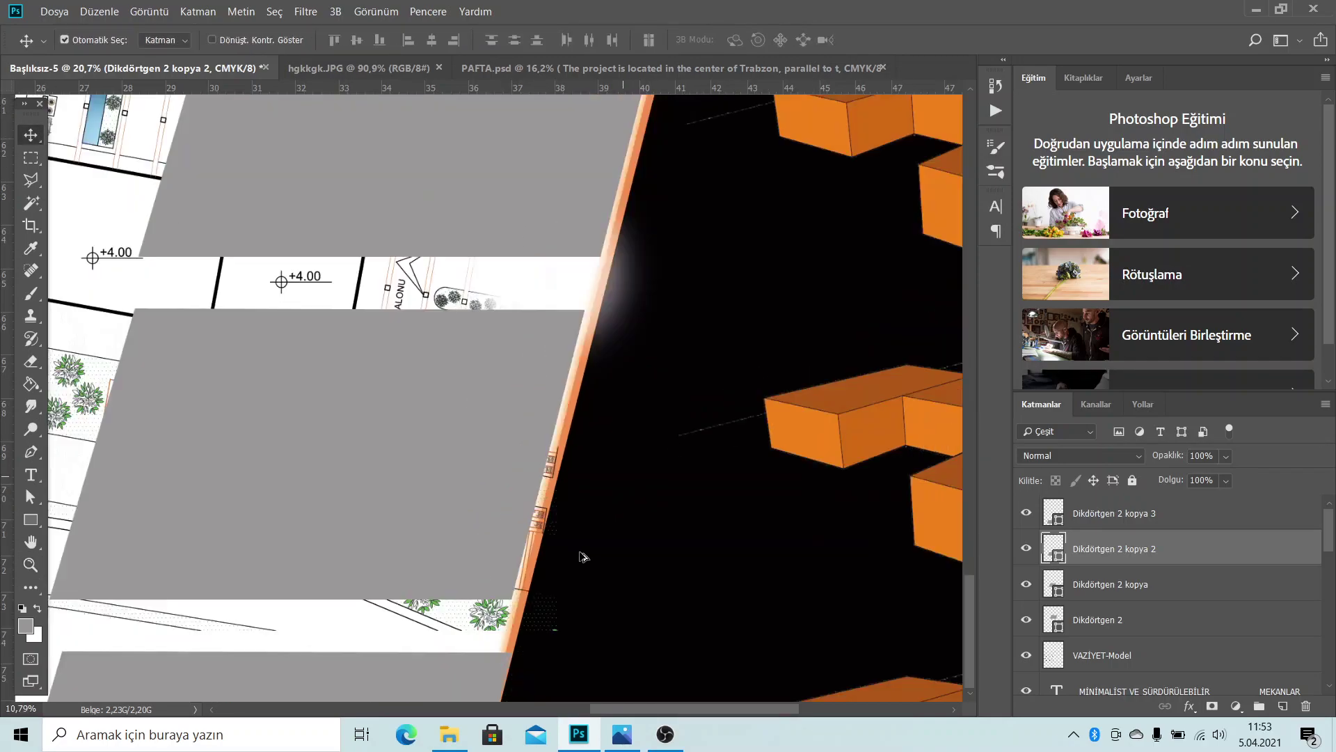
scroll(582, 550, "down", 6)
scroll(514, 527, "down", 1)
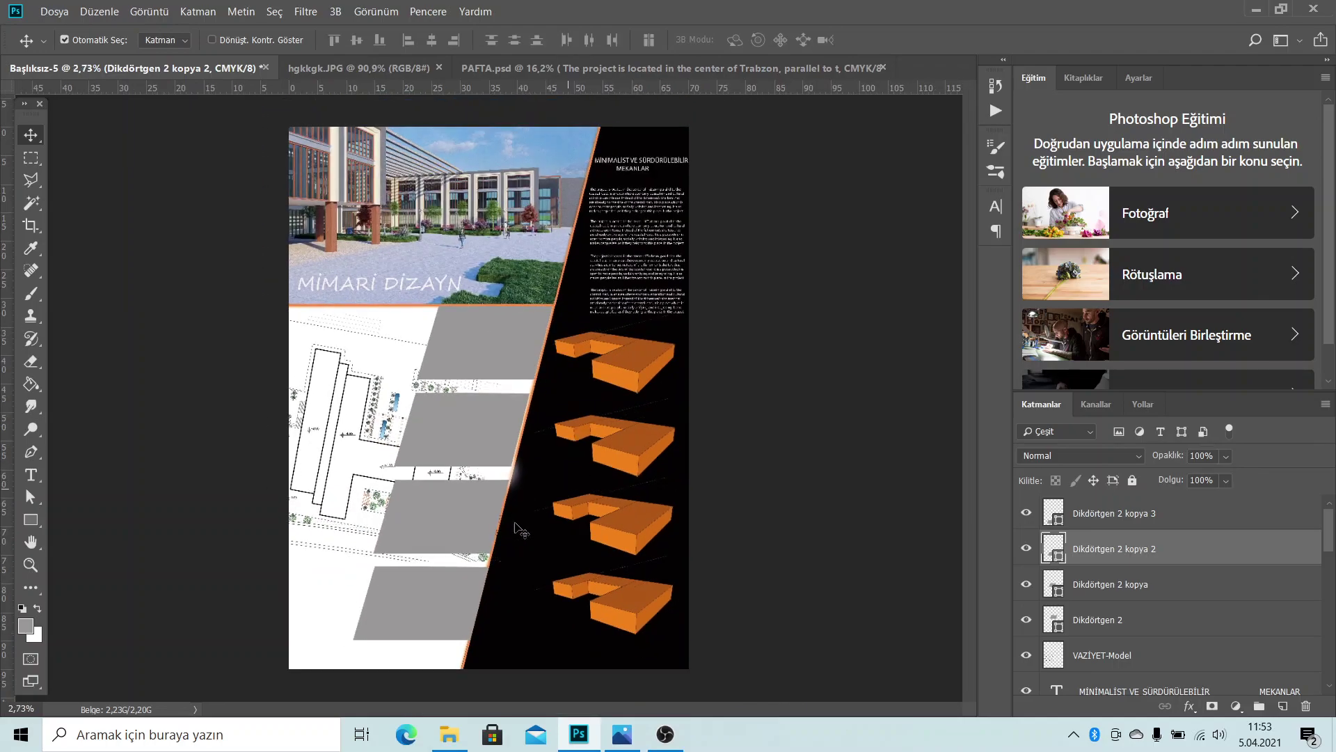
scroll(481, 550, "up", 1)
scroll(660, 418, "down", 1)
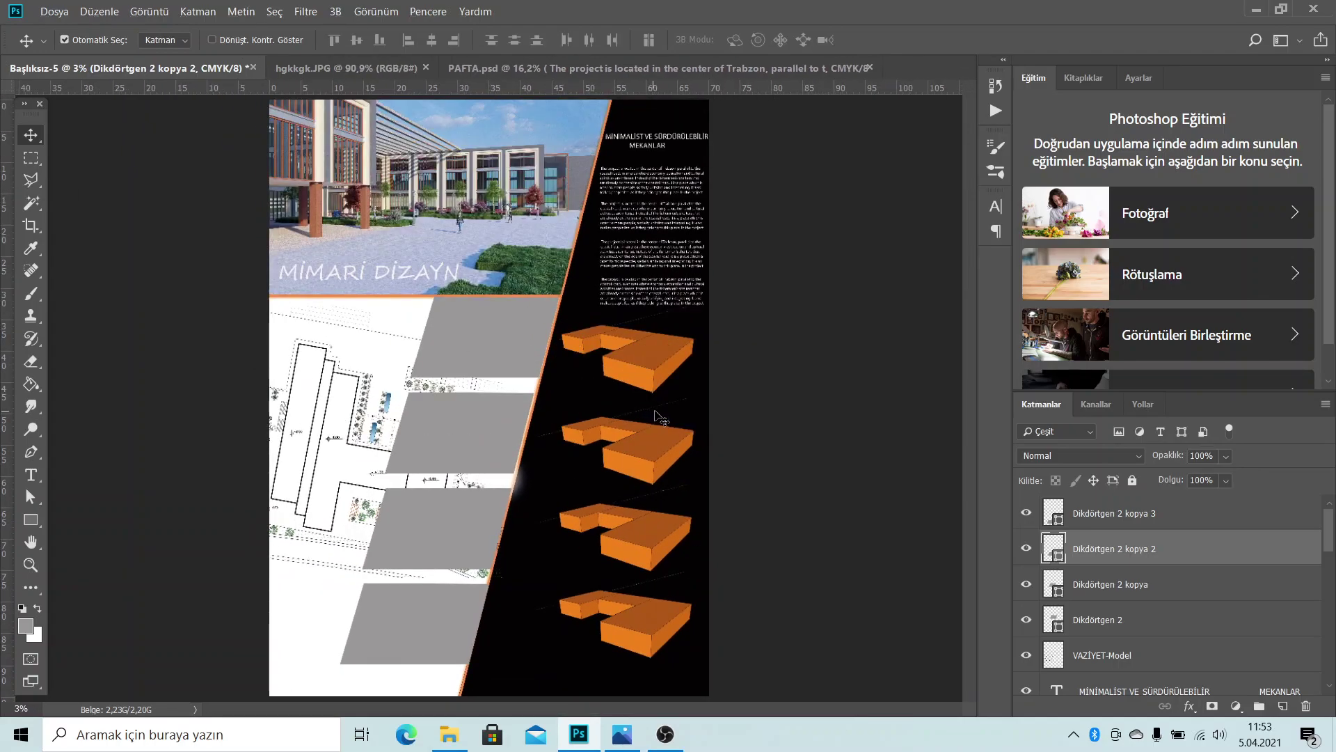
scroll(501, 508, "down", 1)
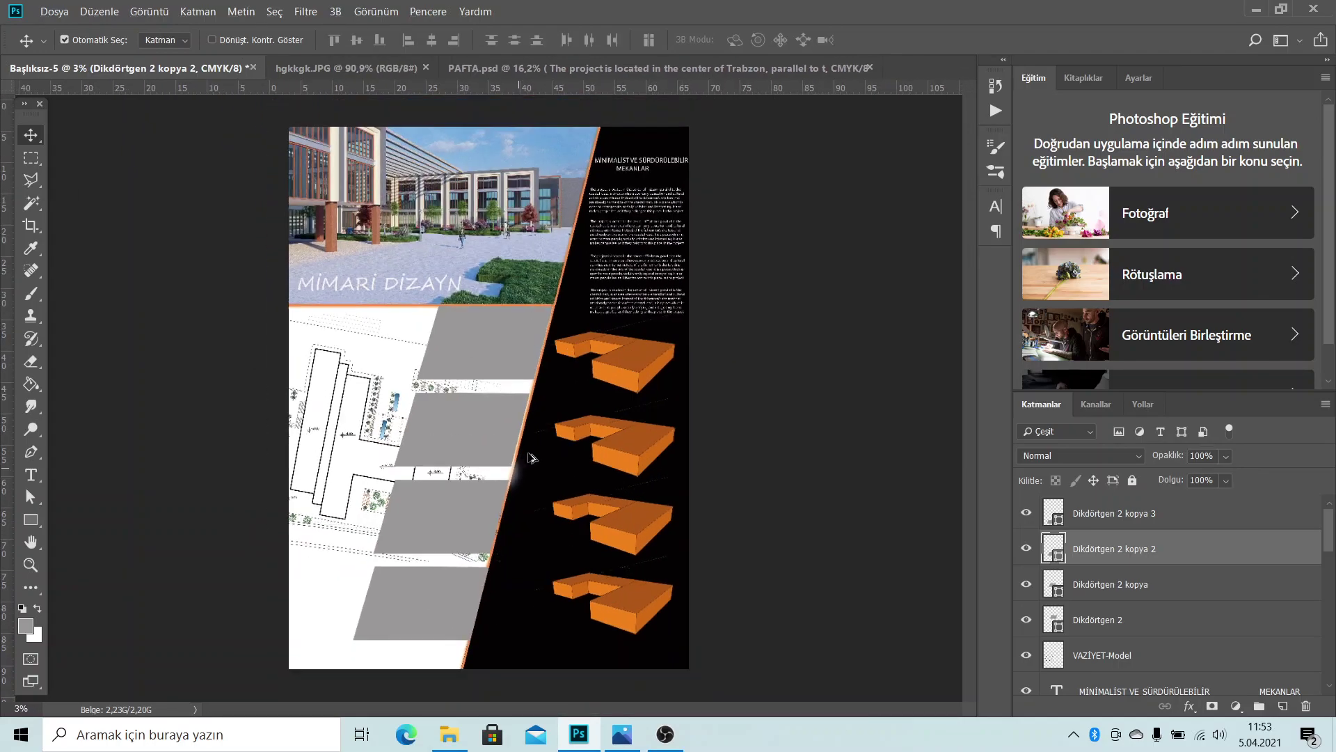
scroll(487, 661, "up", 1)
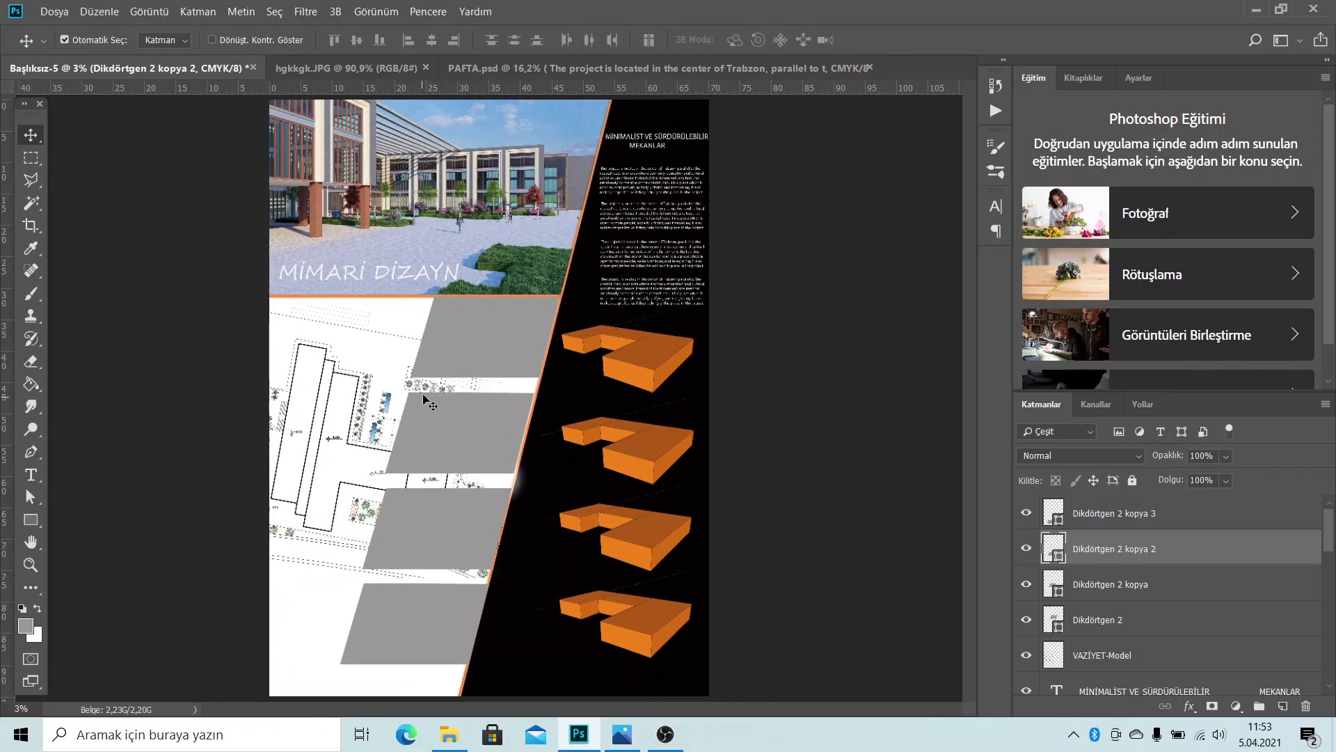
Place render image 2 from the desktop into the poster, scaled to about 42%
left_click(1256, 9)
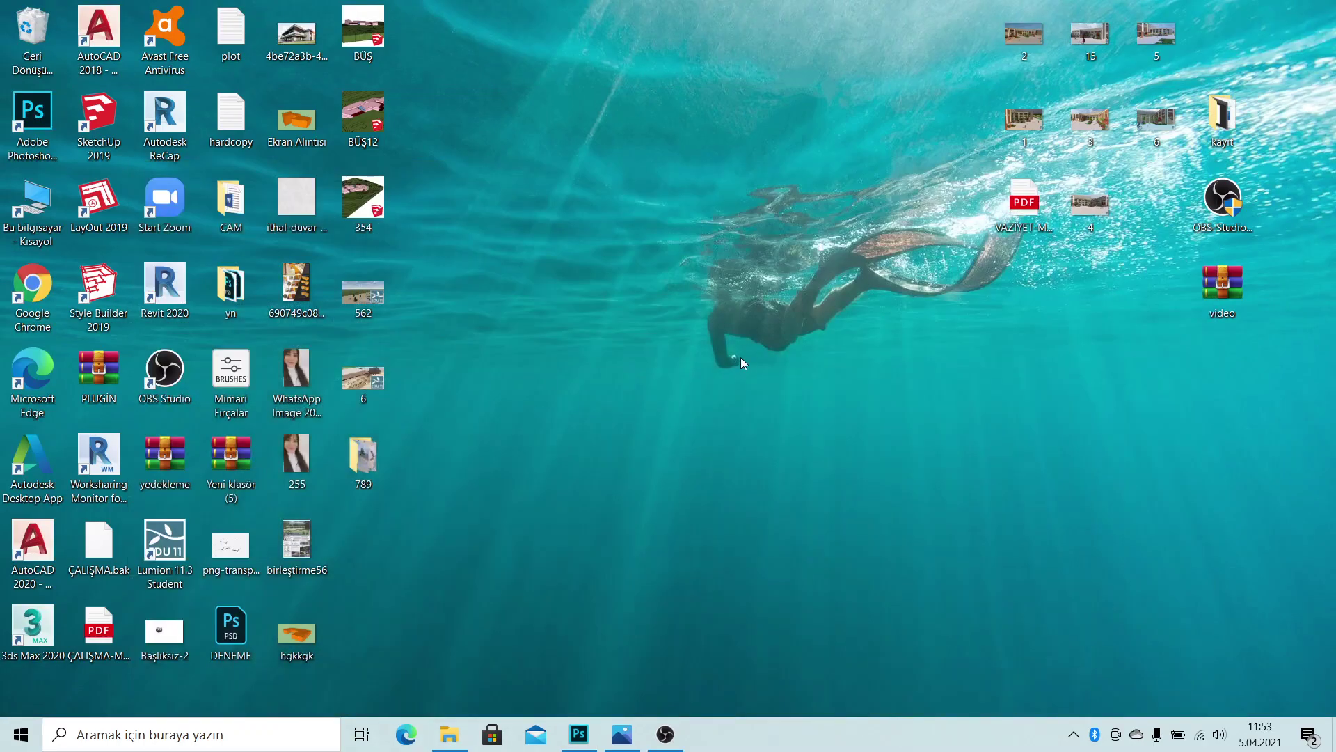
left_click_drag(1036, 31, 593, 736)
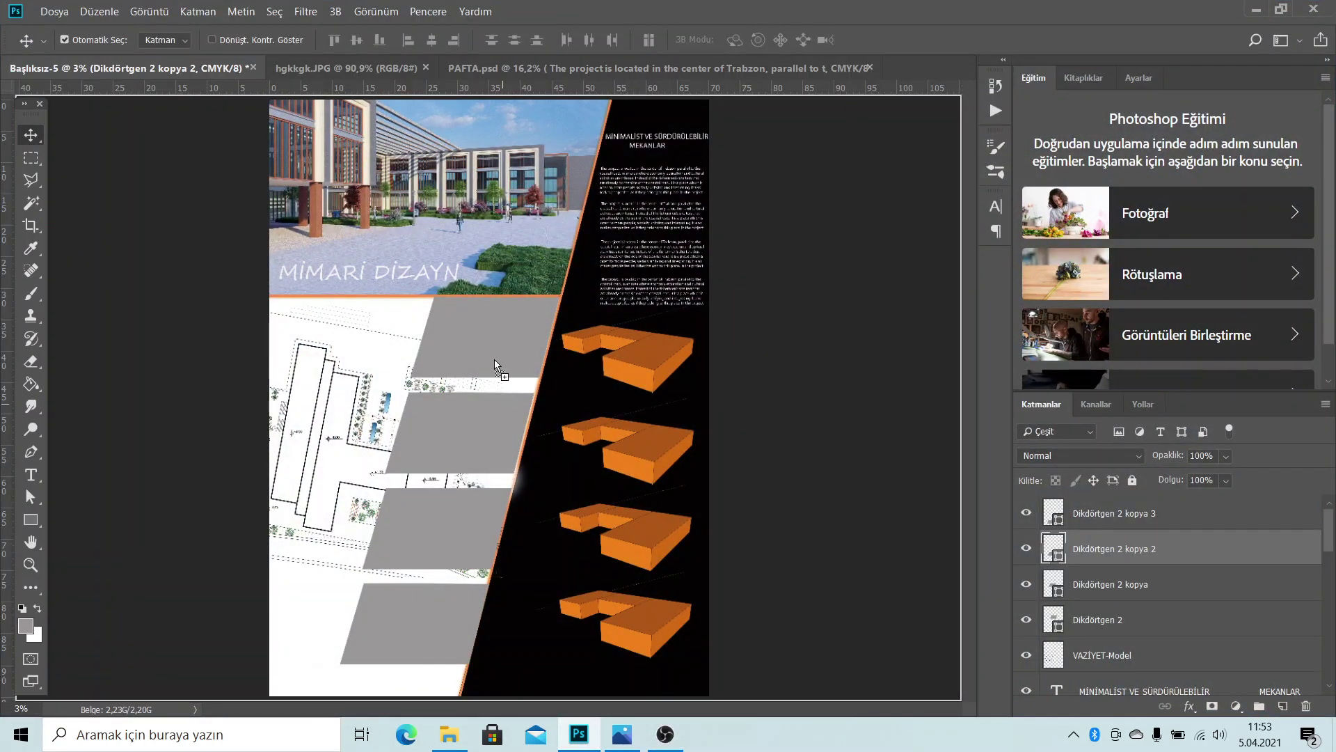
left_click_drag(592, 737, 487, 371)
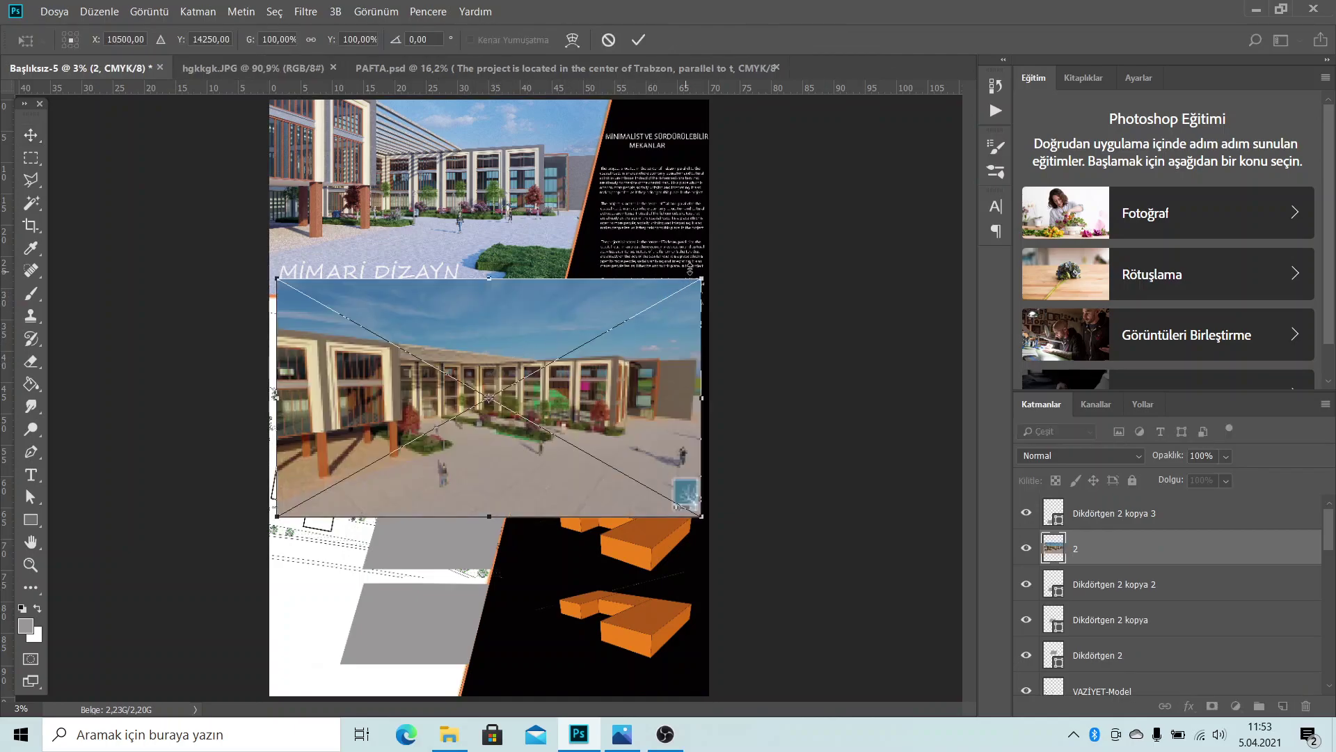
left_click_drag(702, 278, 531, 374)
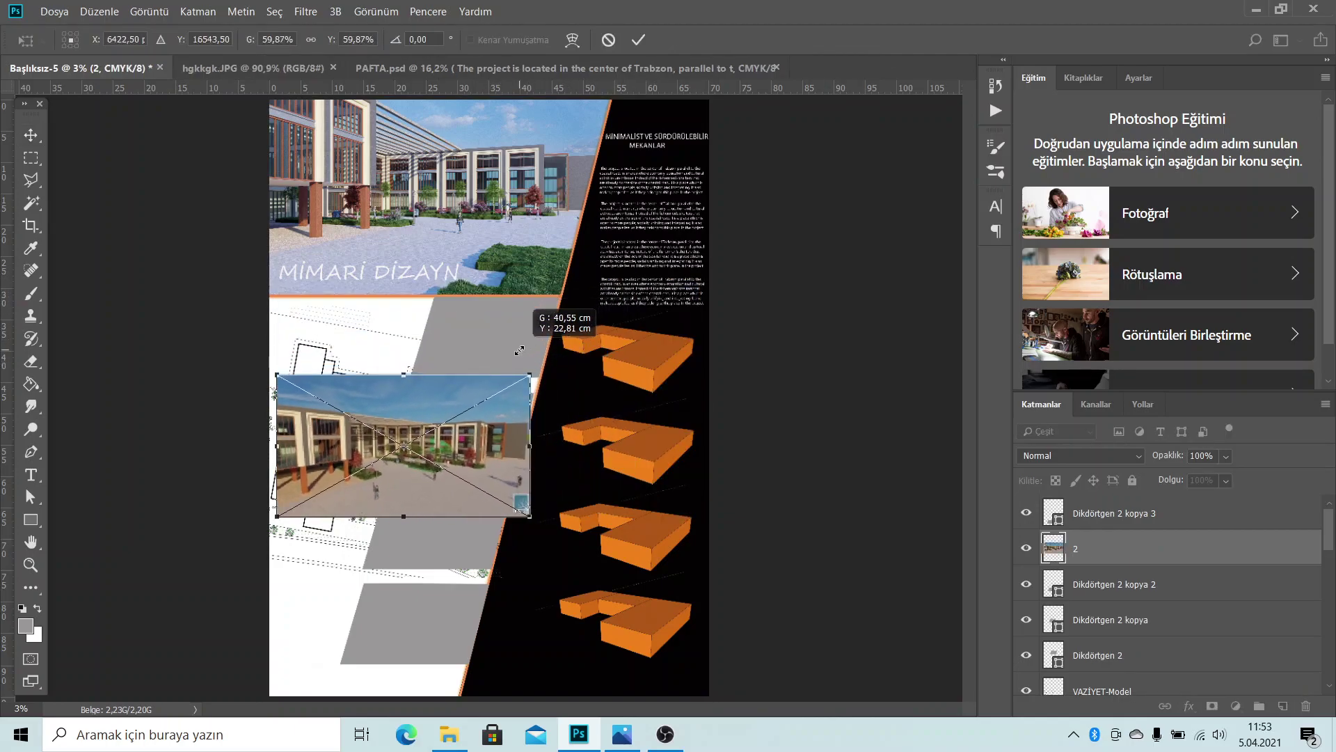
mouse_move(459, 401)
left_mouse_down()
mouse_move(595, 313)
mouse_move(499, 336)
mouse_move(577, 293)
left_mouse_up()
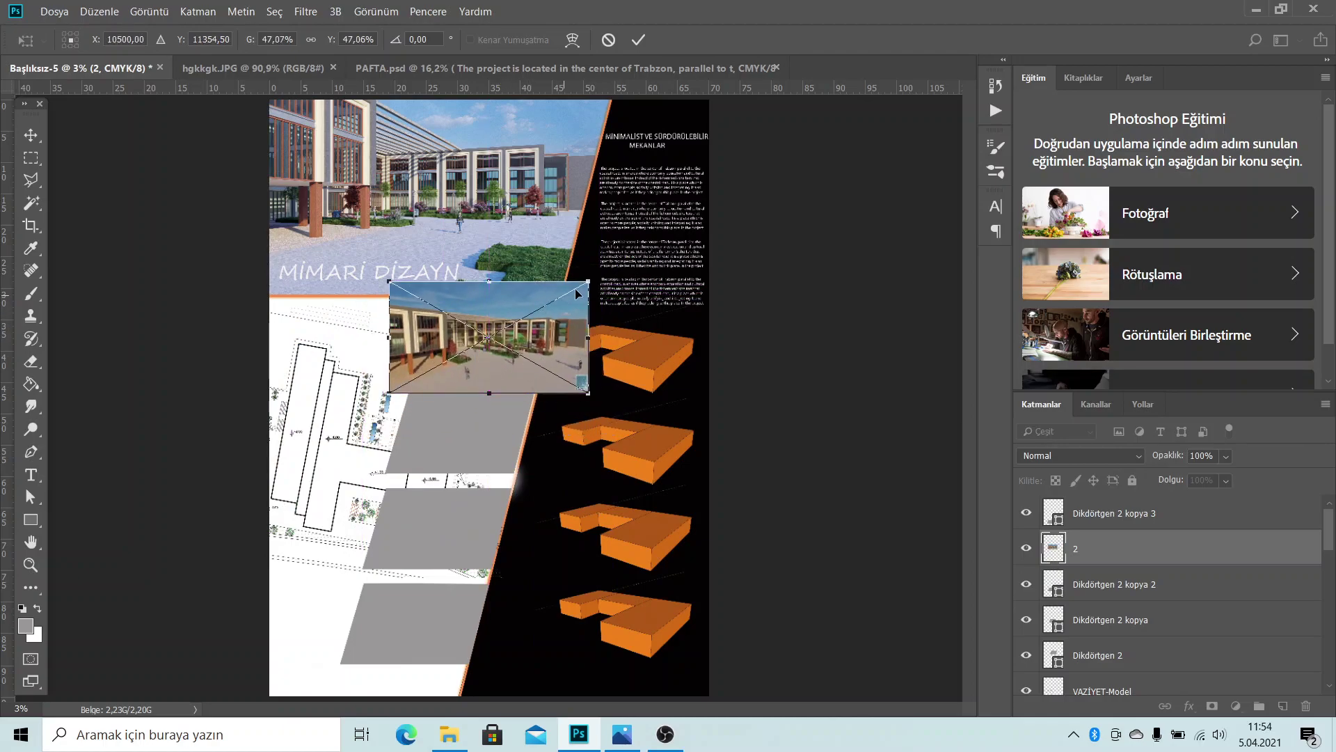
left_click_drag(588, 281, 527, 308)
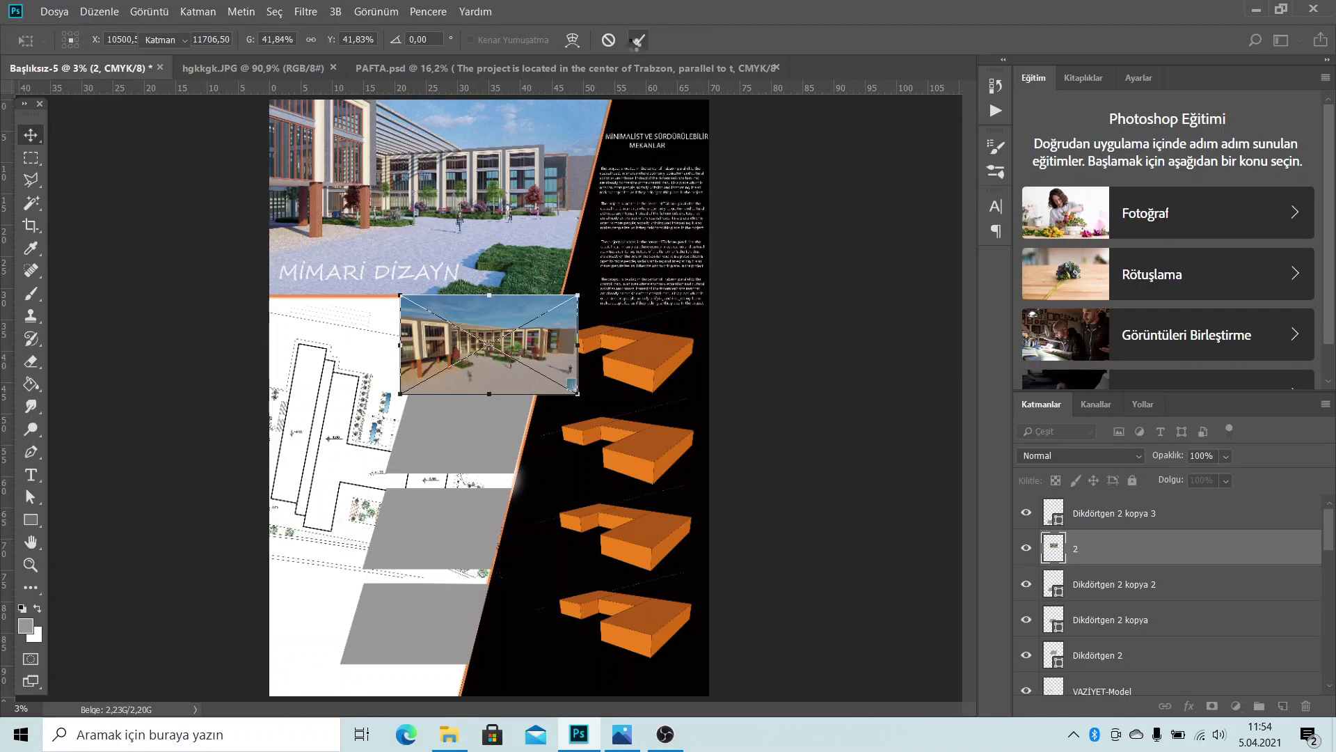
left_click(637, 40)
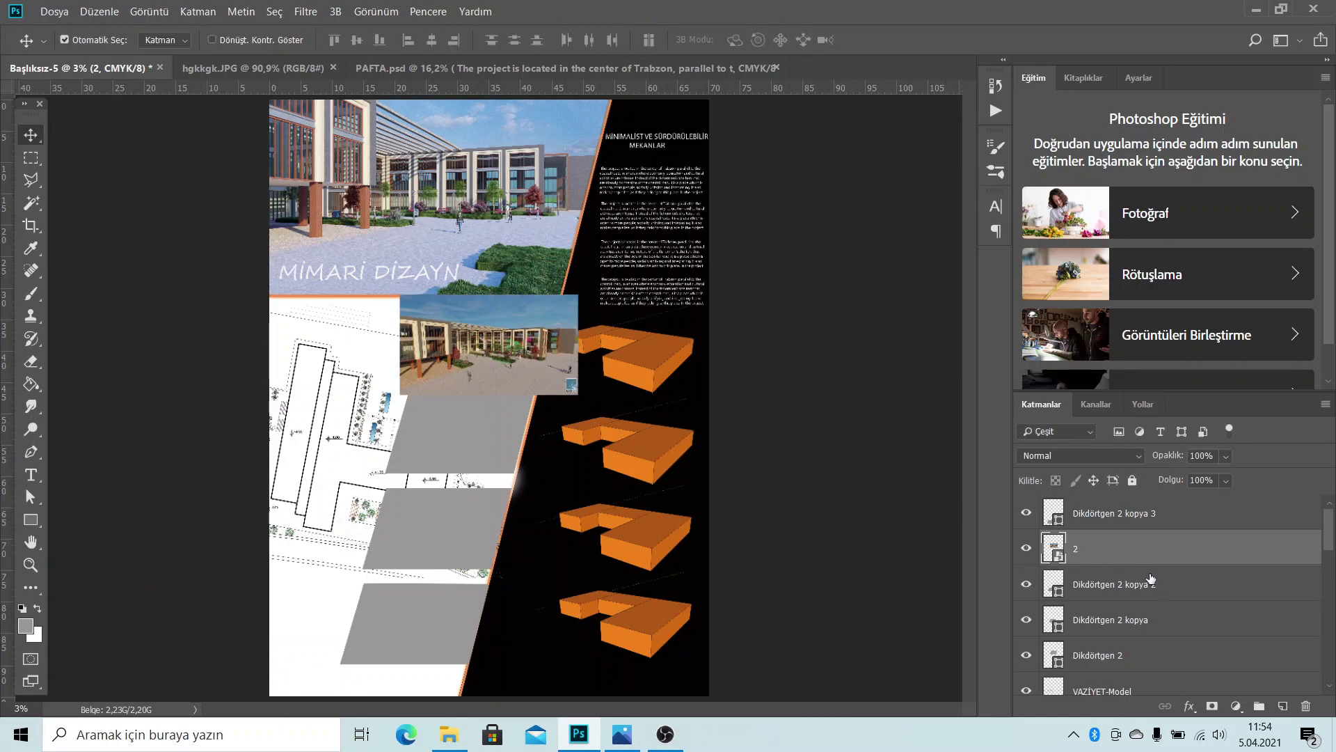
Move layer 2 above Dikdörtgen 2, clip it into the parallelogram and align it
scroll(1145, 570, "down", 1)
left_click_drag(1145, 521, 1143, 602)
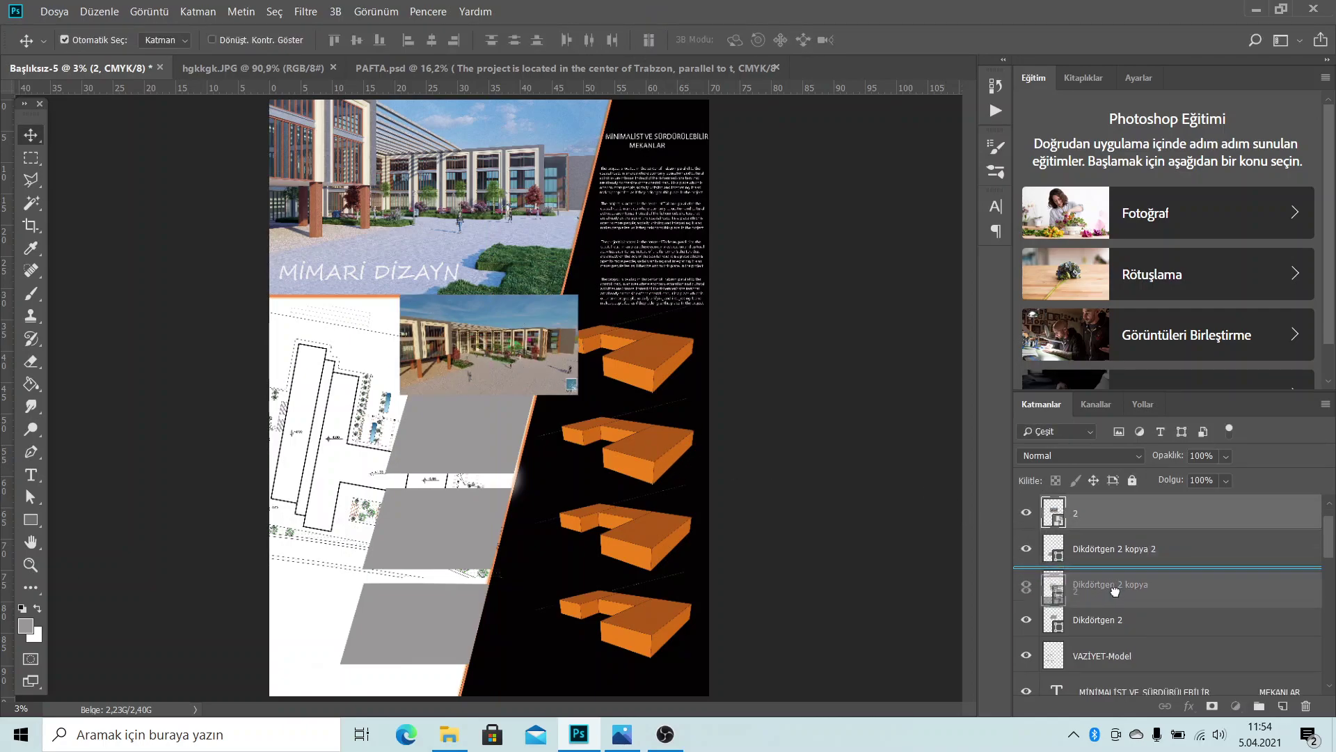
right_click(1136, 617)
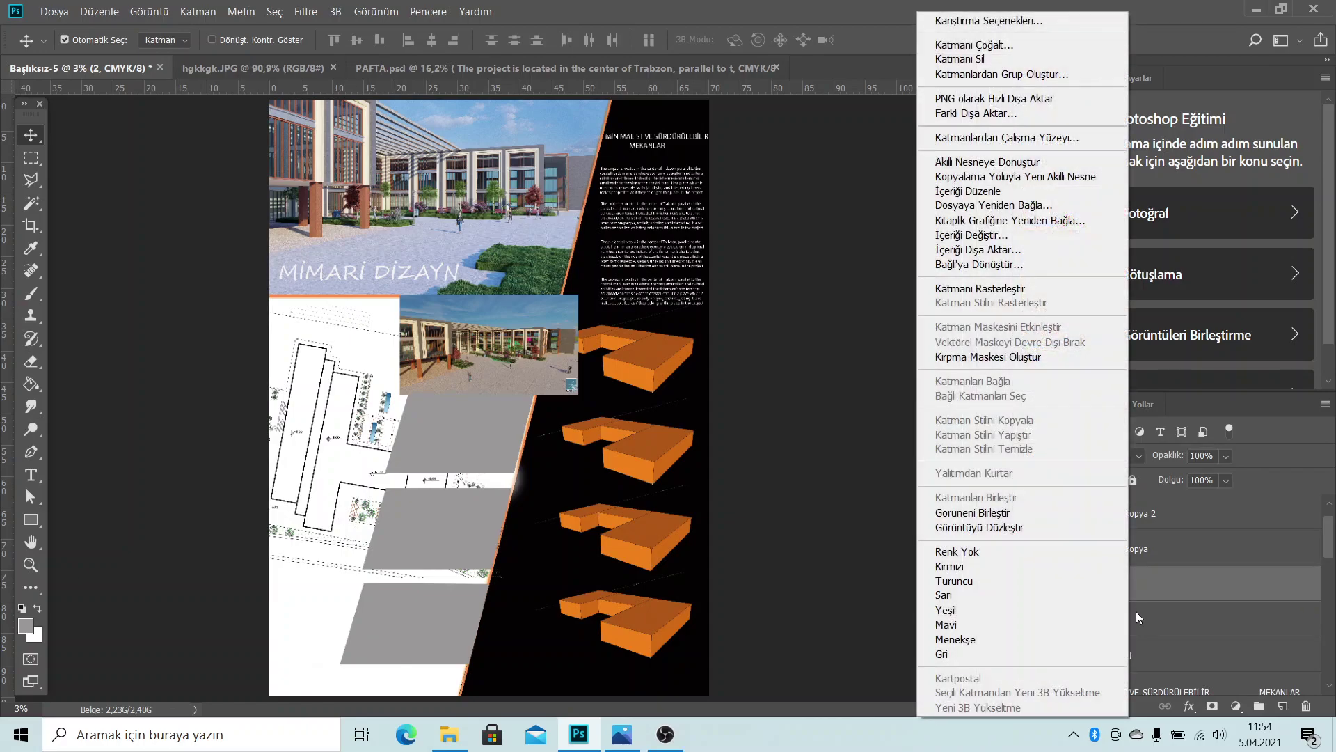
left_click(1023, 356)
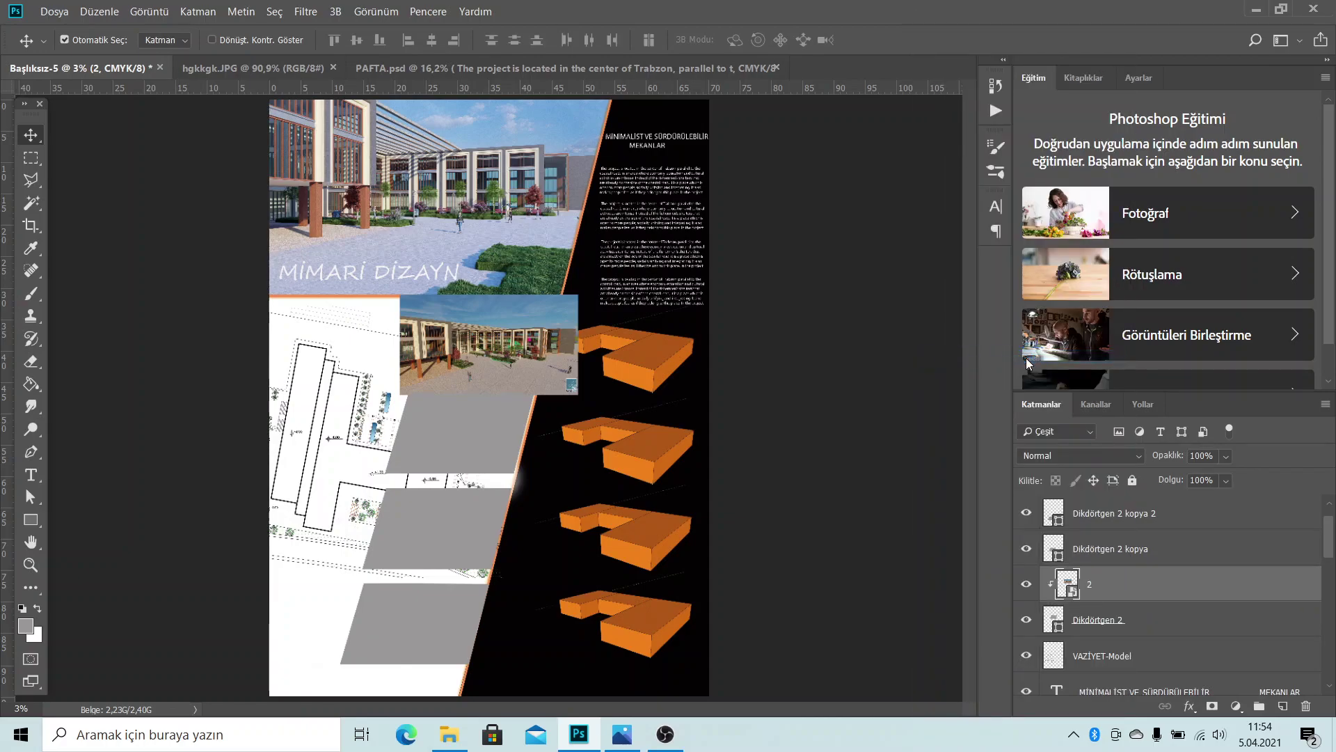
scroll(513, 361, "up", 3)
scroll(494, 337, "up", 2)
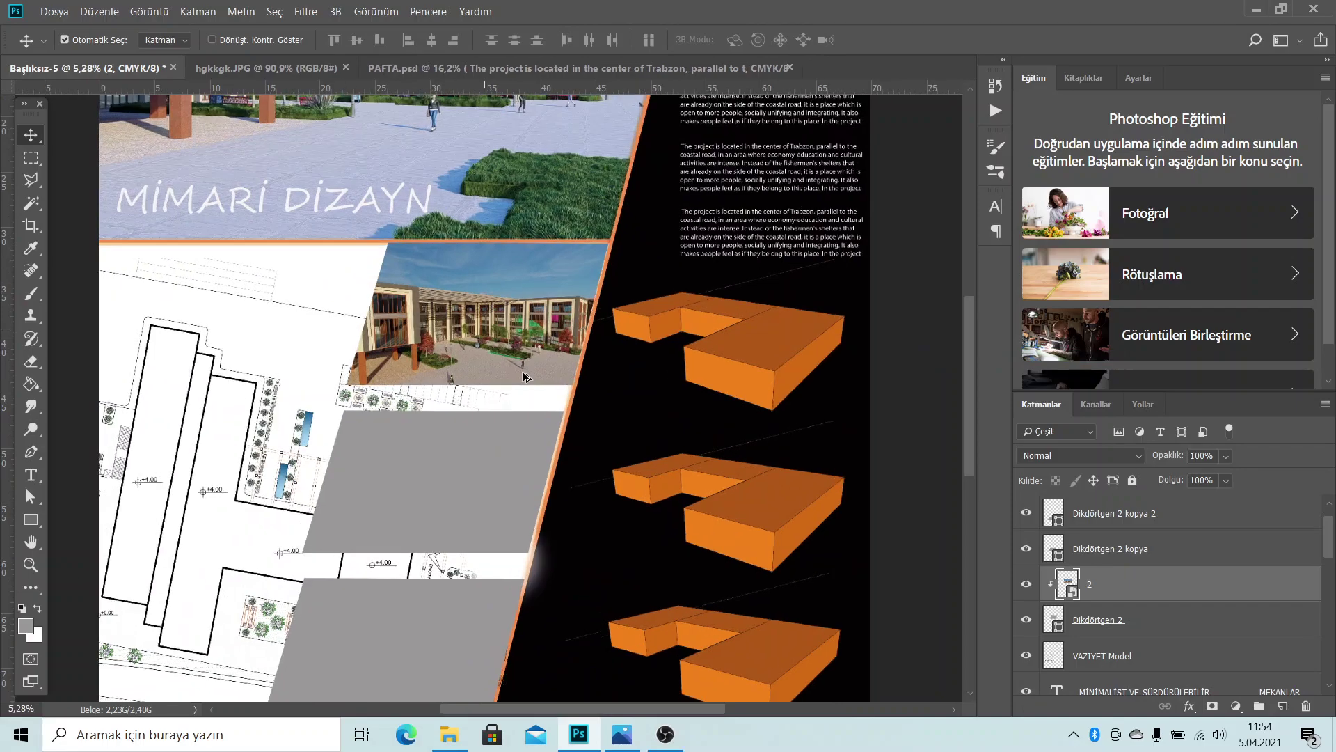
left_click_drag(485, 304, 484, 302)
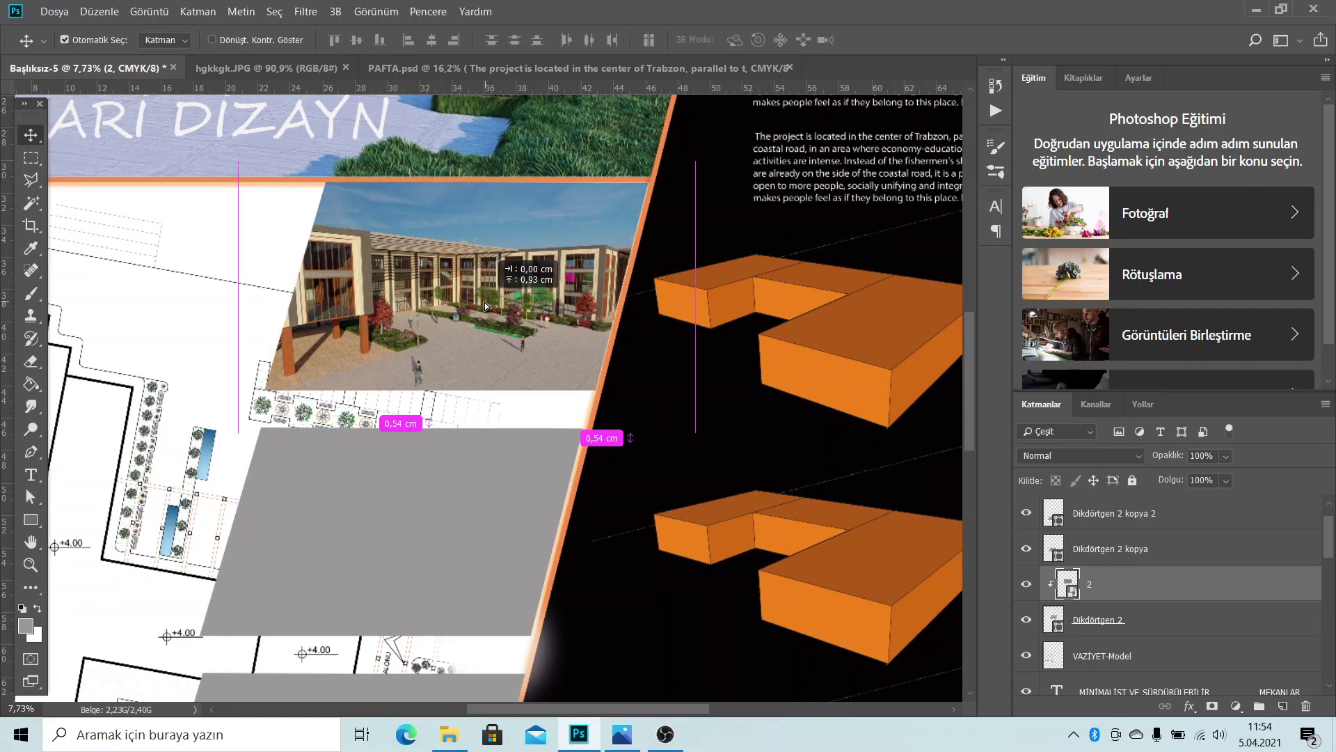
scroll(567, 345, "down", 3)
scroll(567, 346, "down", 2)
scroll(518, 400, "down", 1)
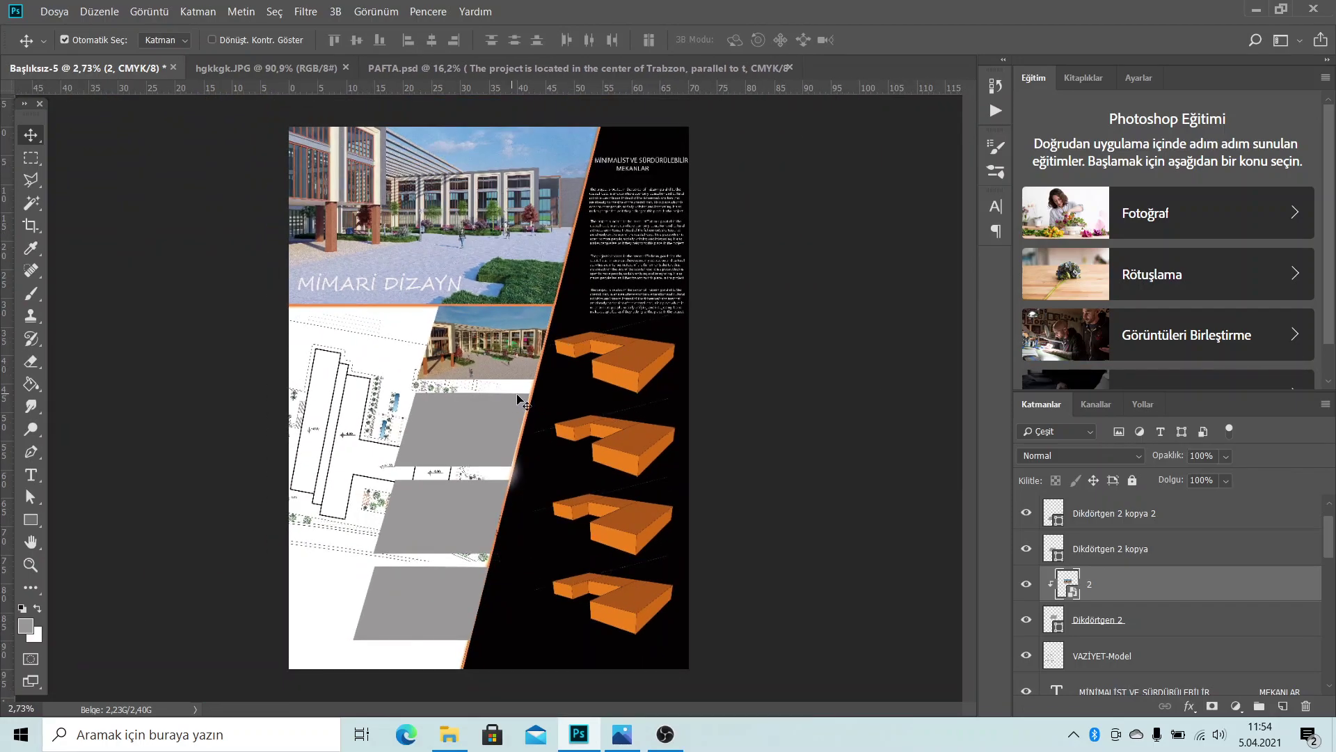
Place render image 15 into the poster, scaled down to about 60%
left_click(1267, 10)
mouse_move(1094, 35)
left_mouse_down()
mouse_move(520, 503)
mouse_move(463, 438)
left_mouse_up()
left_click_drag(680, 288, 470, 406)
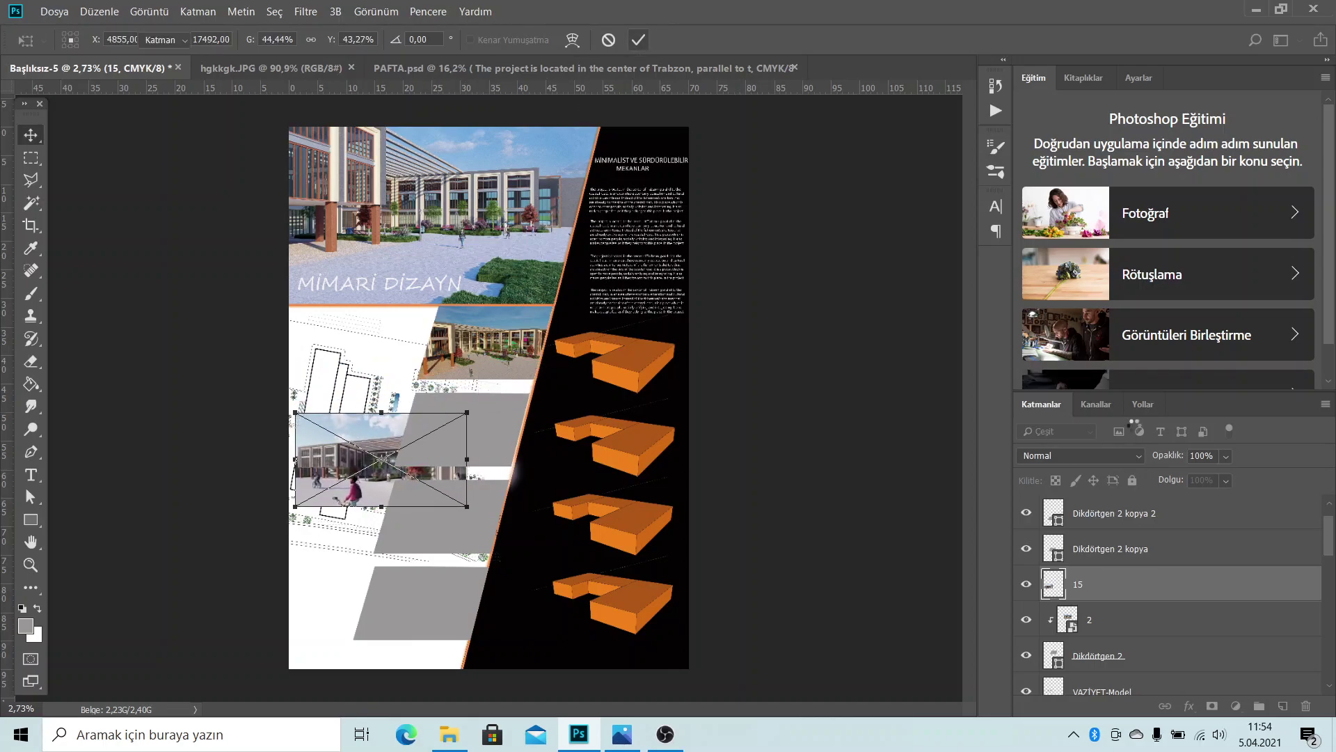
key("Return")
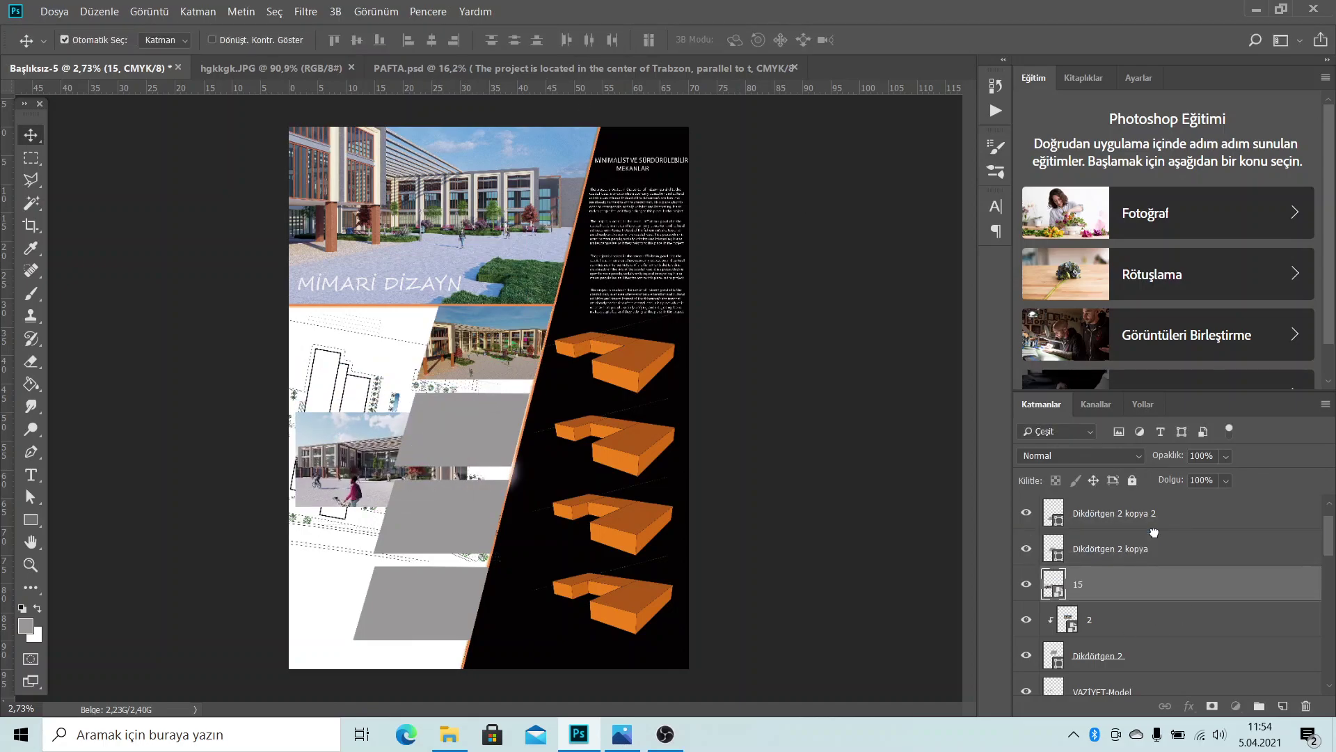
Stack layer 15 beside Dikdörtgen 2 kopya and move the building photo up and right
left_click_drag(1113, 584, 1154, 532)
left_click_drag(467, 423, 546, 394)
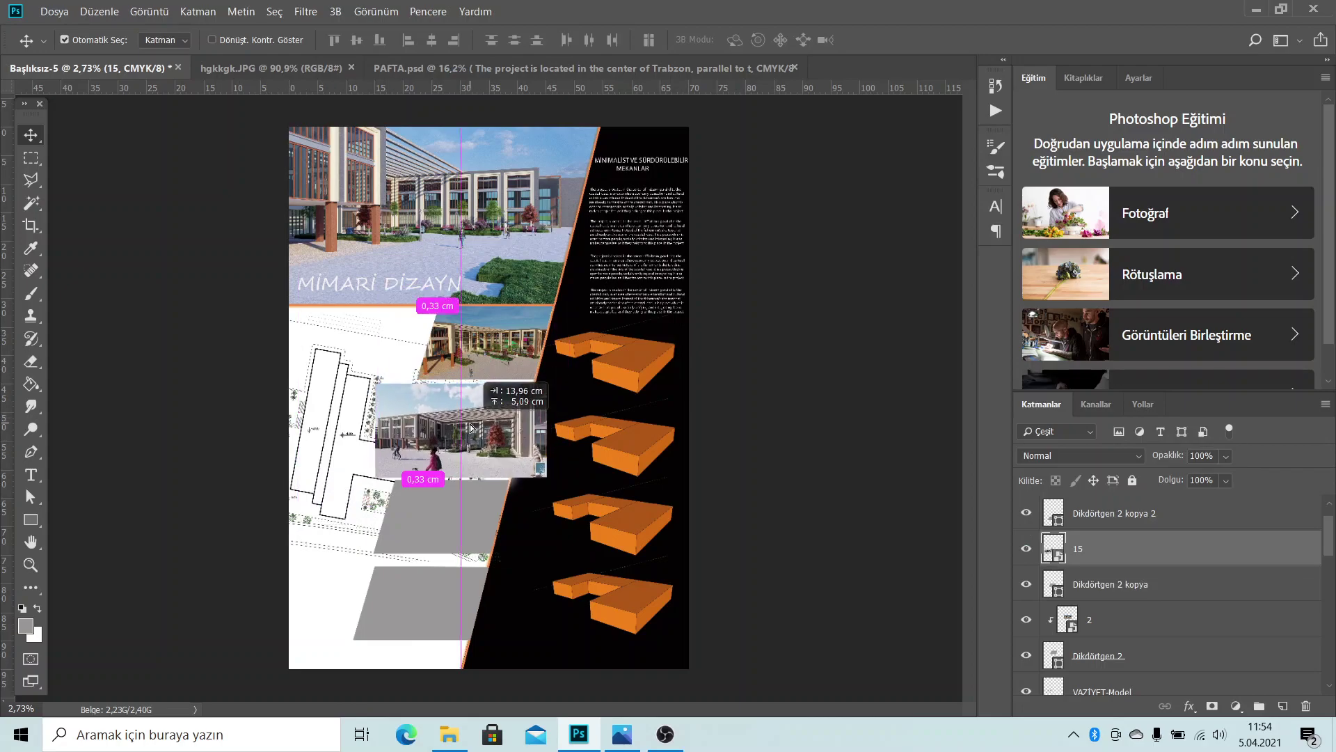
scroll(480, 454, "up", 2)
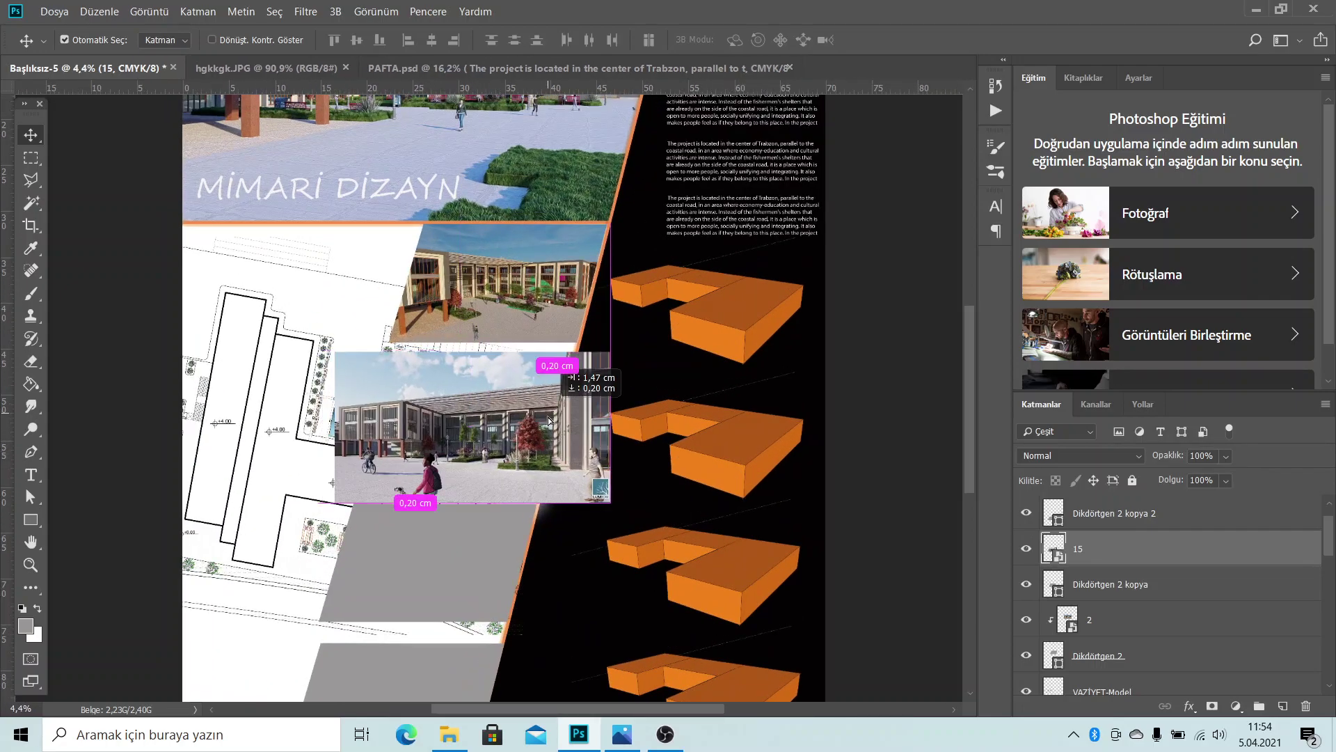
left_click_drag(535, 409, 540, 407)
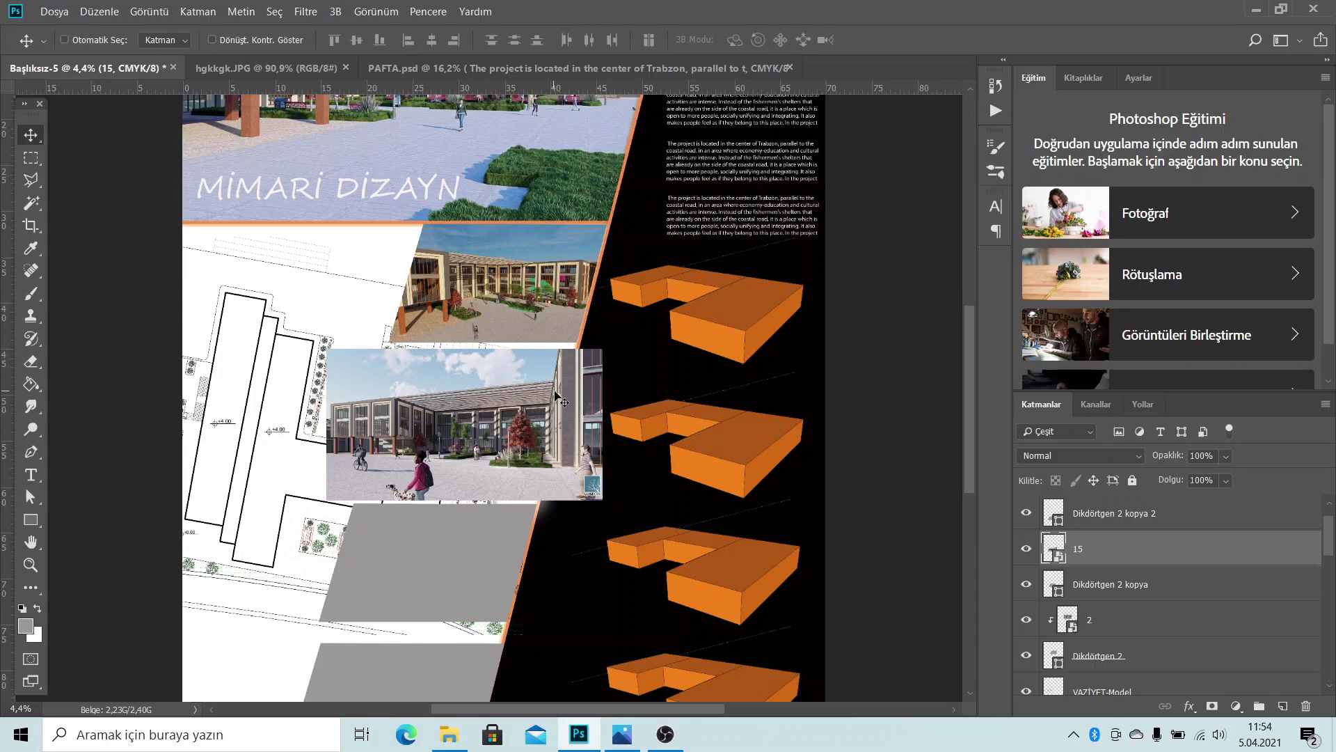
Shrink render 15 further and clip it into the Dikdörtgen 2 kopya panel
key("ctrl+t")
left_click_drag(602, 349, 569, 361)
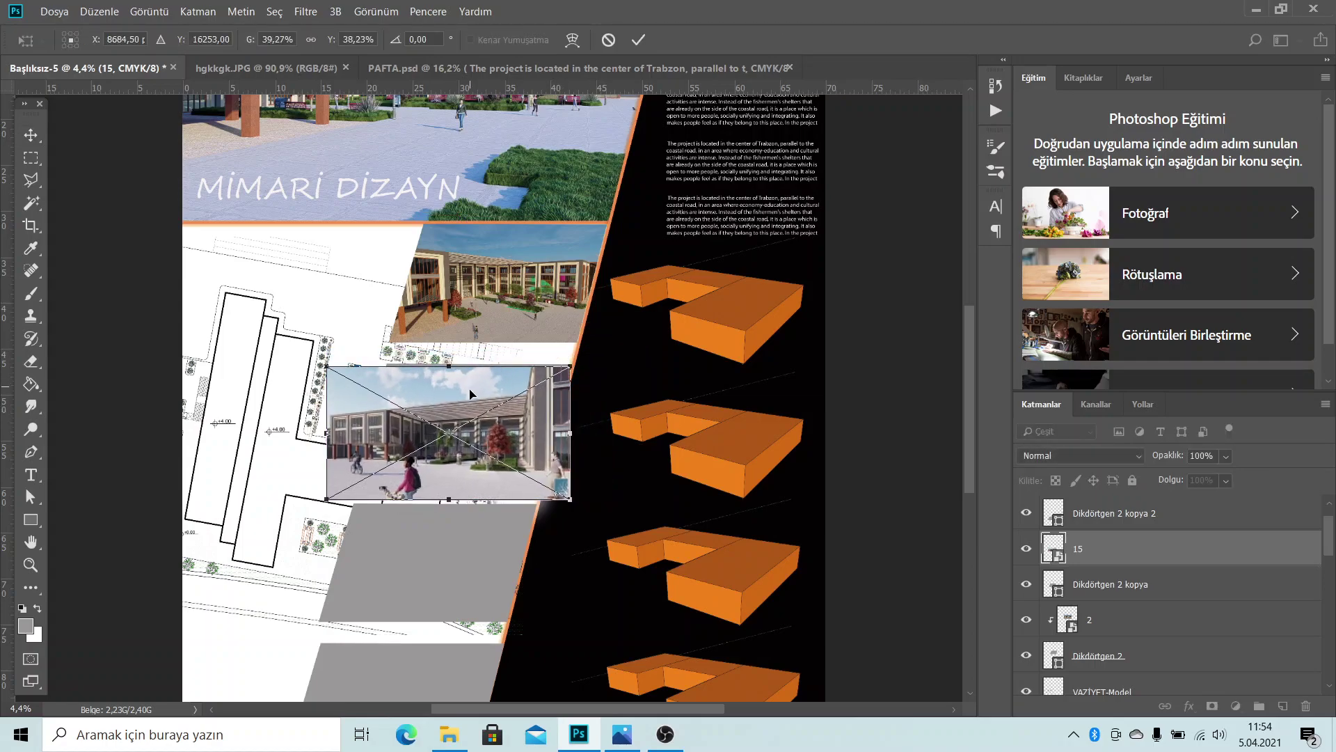
left_click_drag(466, 395, 492, 387)
left_click(638, 40)
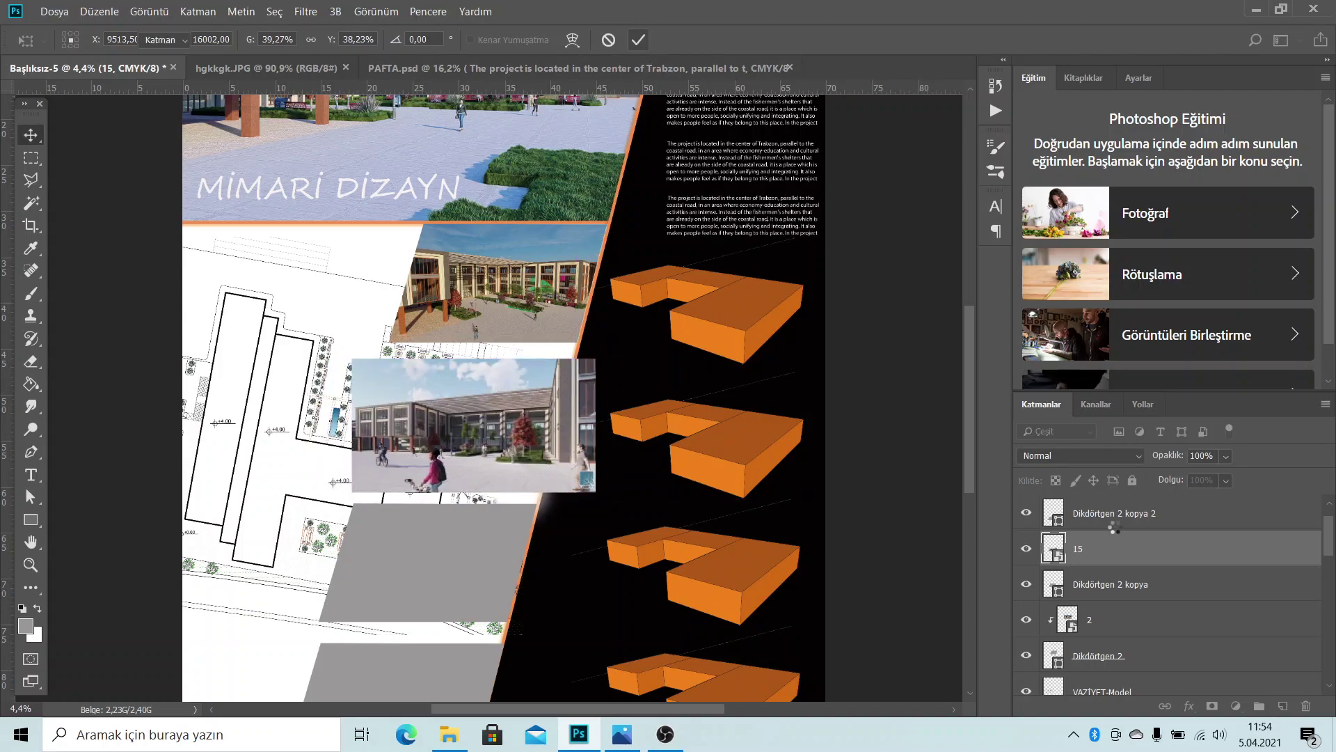
right_click(1119, 556)
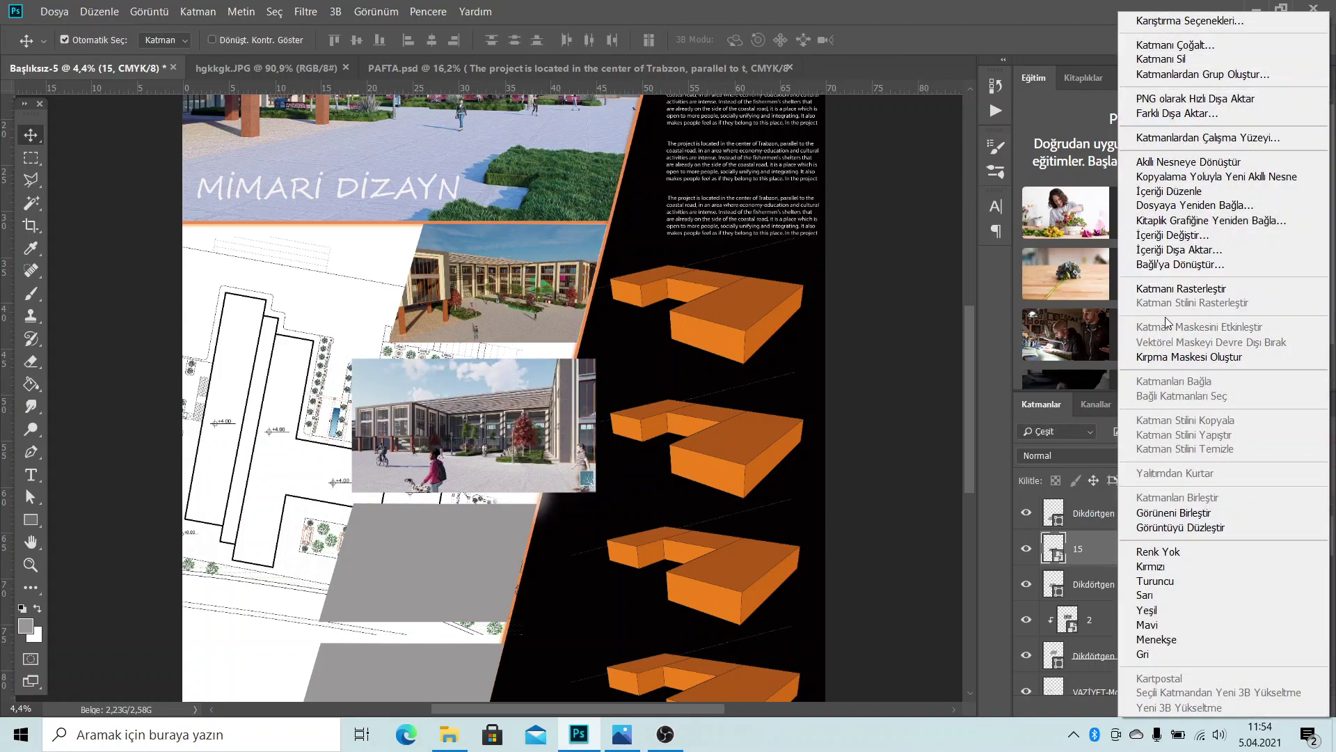
left_click(1178, 357)
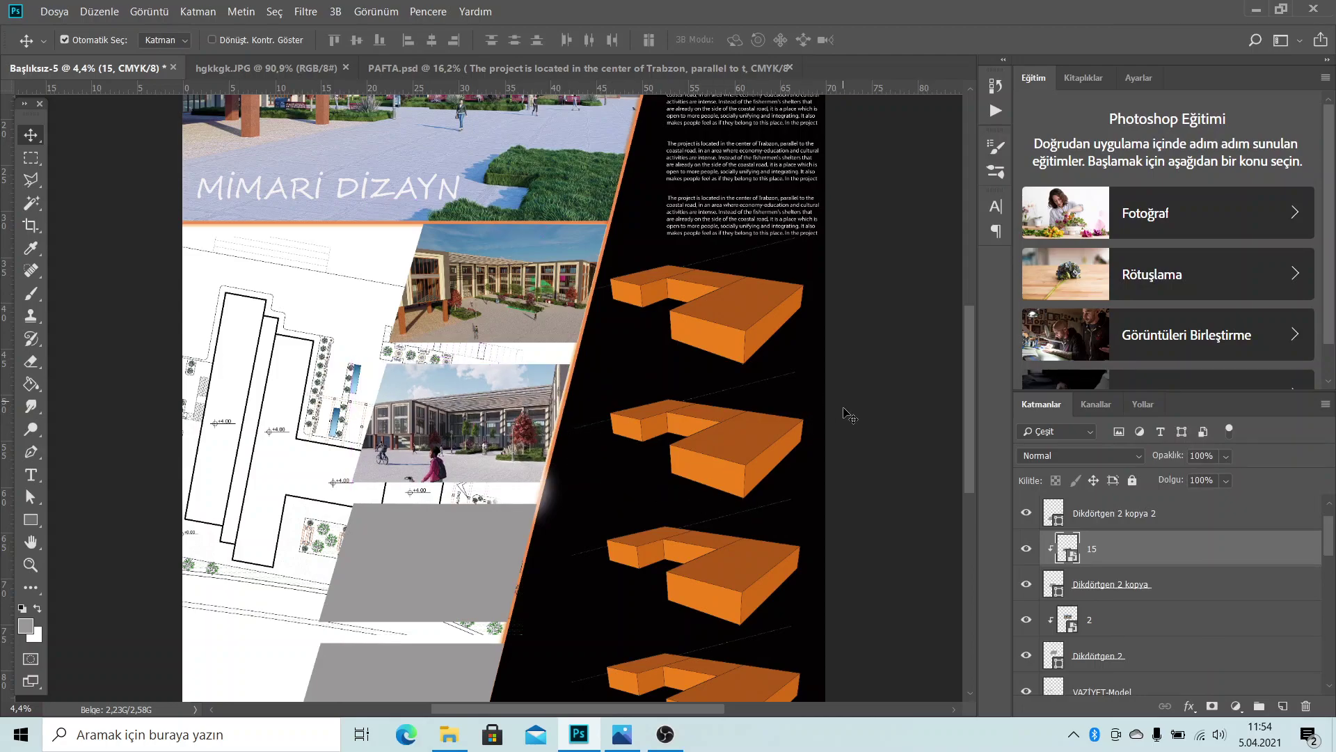
scroll(654, 306, "down", 2)
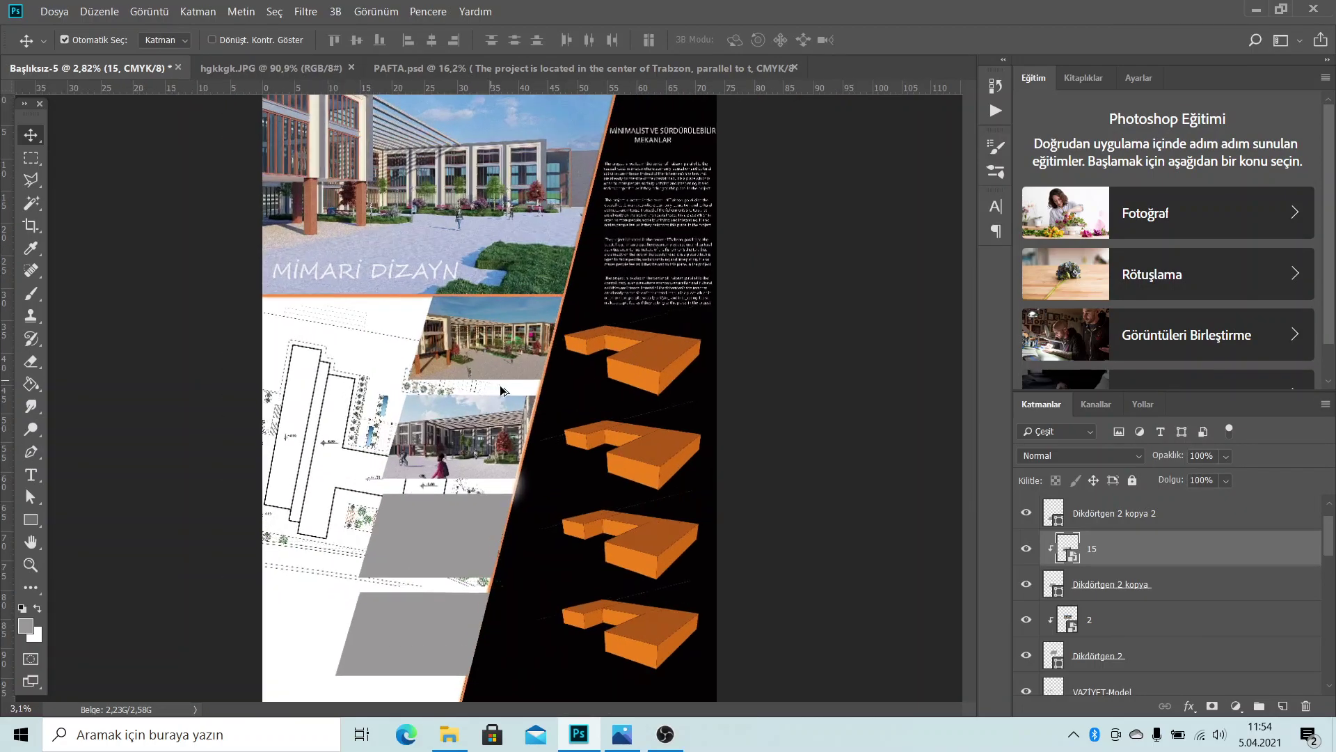
scroll(668, 317, "up", 1)
left_click(1254, 10)
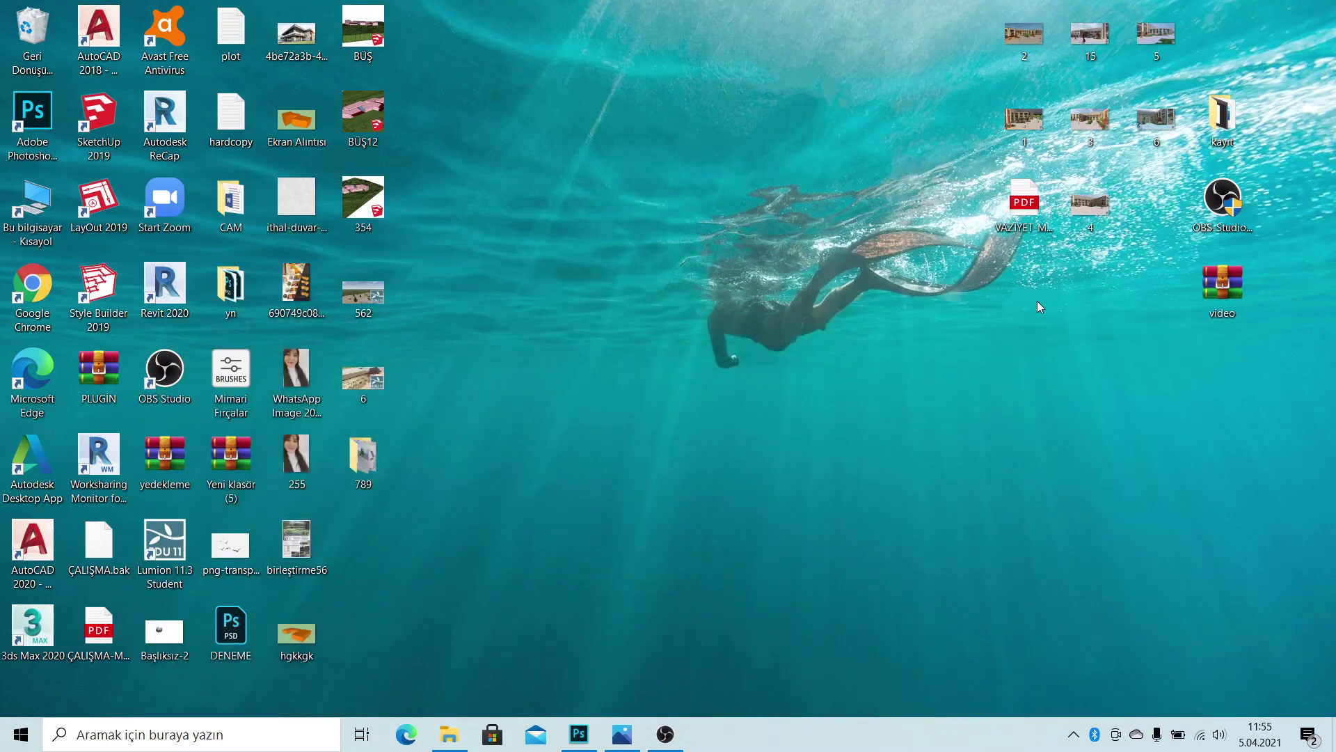
Place render image 1 on the poster and move it toward the third panel
left_click(579, 734)
left_click_drag(473, 490, 487, 487)
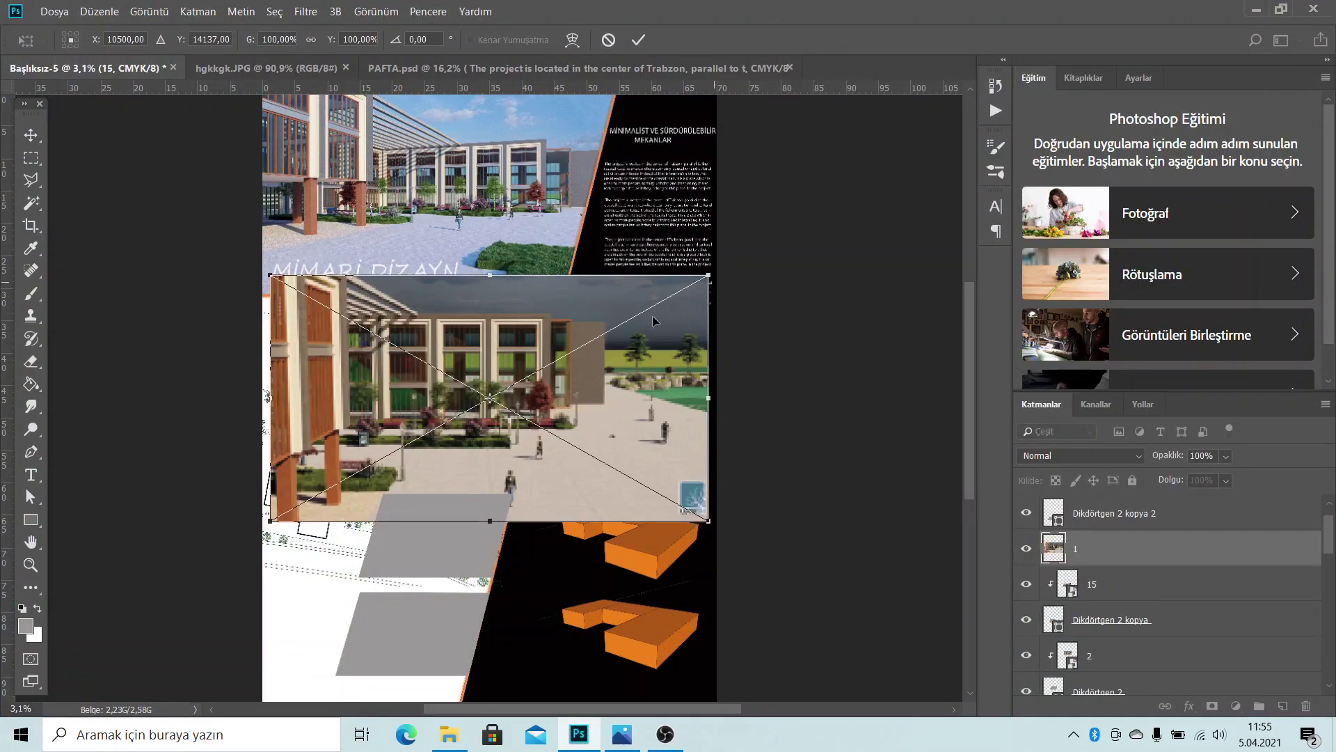
left_click_drag(600, 375, 591, 477)
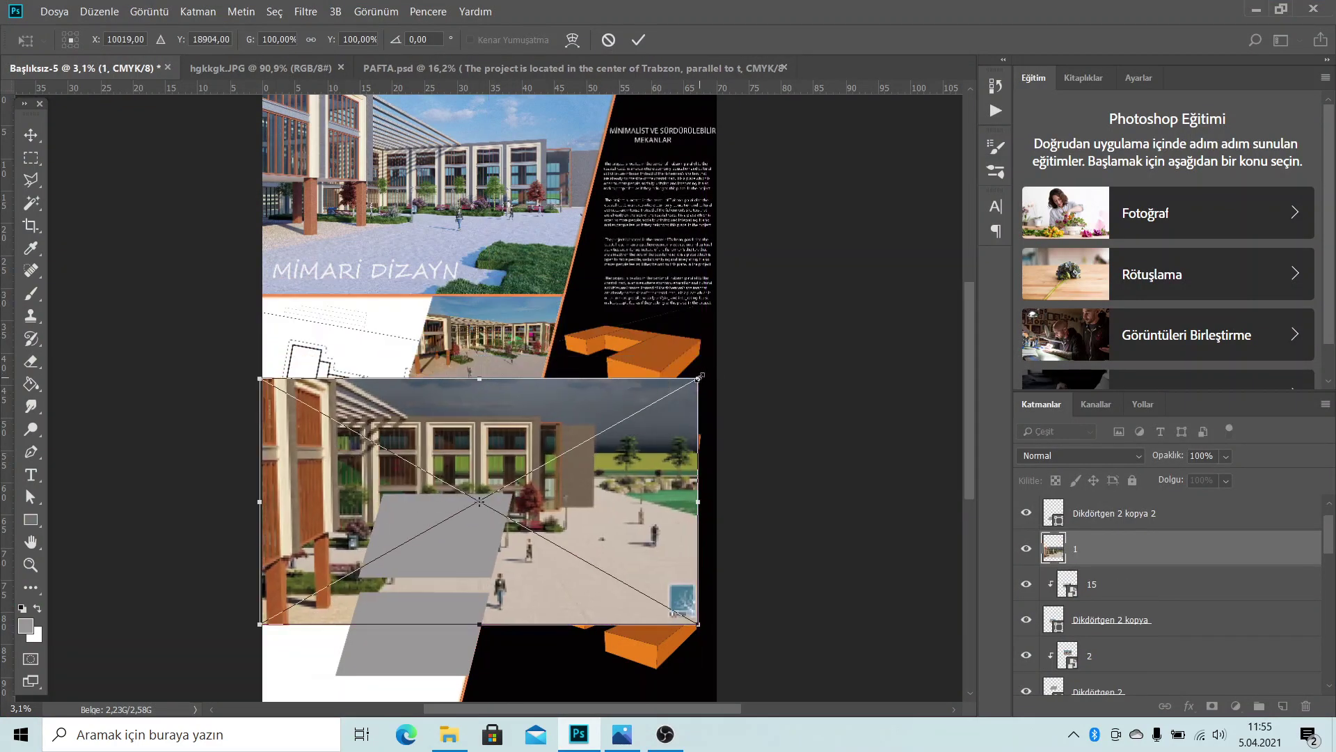
mouse_move(698, 381)
left_mouse_down()
mouse_move(647, 413)
mouse_move(717, 377)
mouse_move(551, 461)
mouse_move(484, 527)
left_mouse_up()
key("ctrl+z")
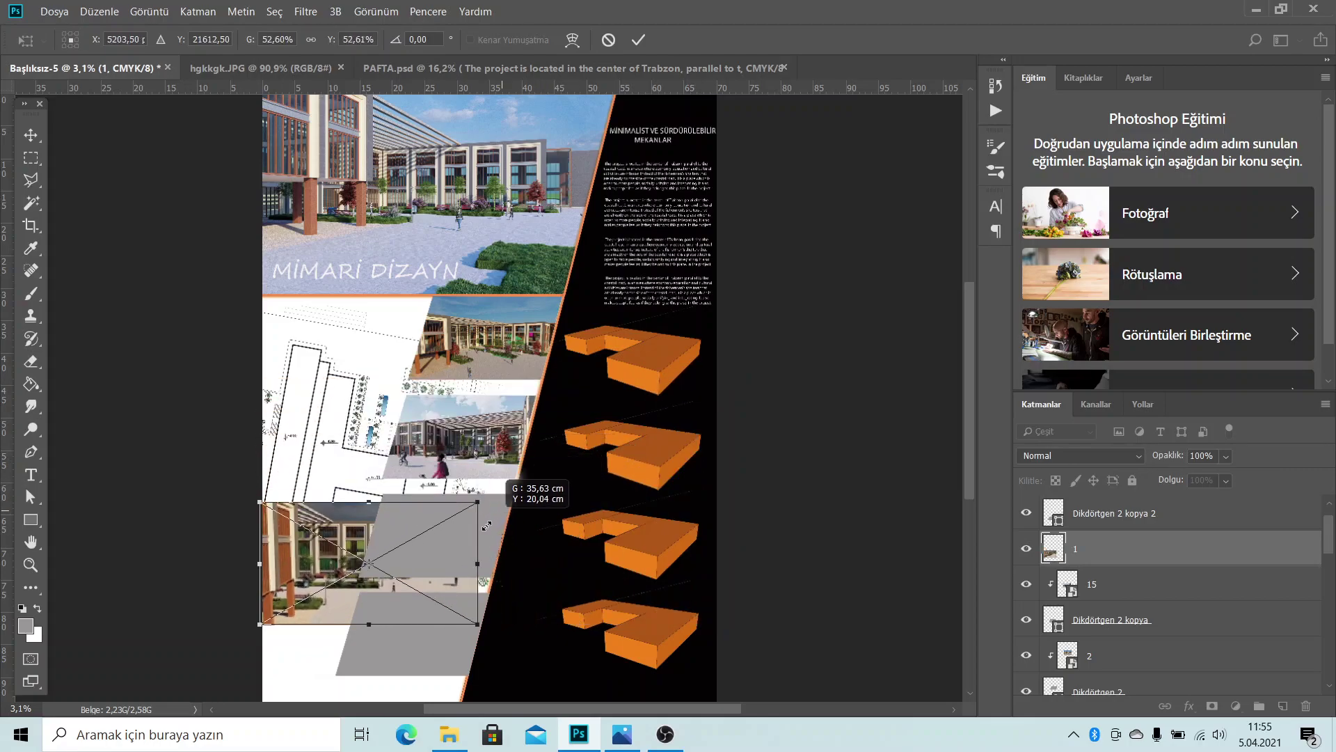
left_click_drag(337, 536, 401, 506)
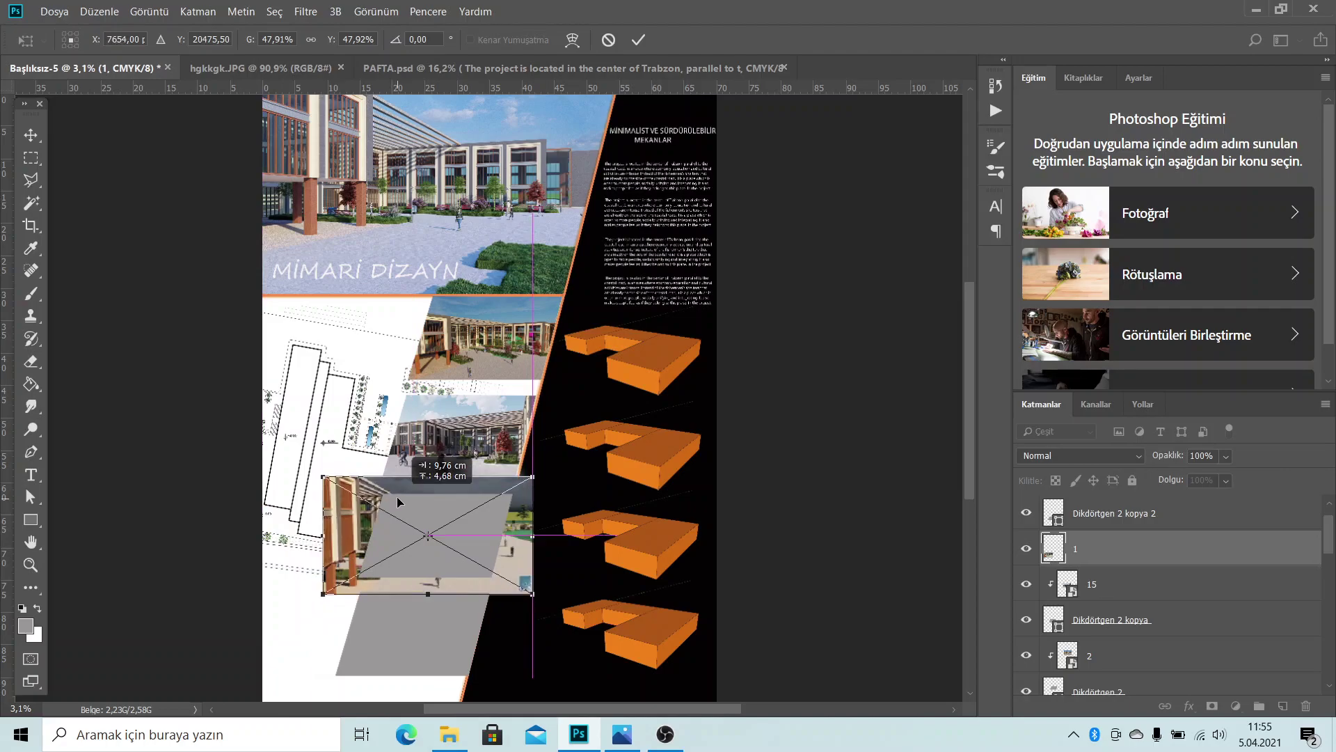
Stack layer 1 above Dikdörtgen 2 kopya 2 and shift the render right over the panel
scroll(412, 458, "up", 2)
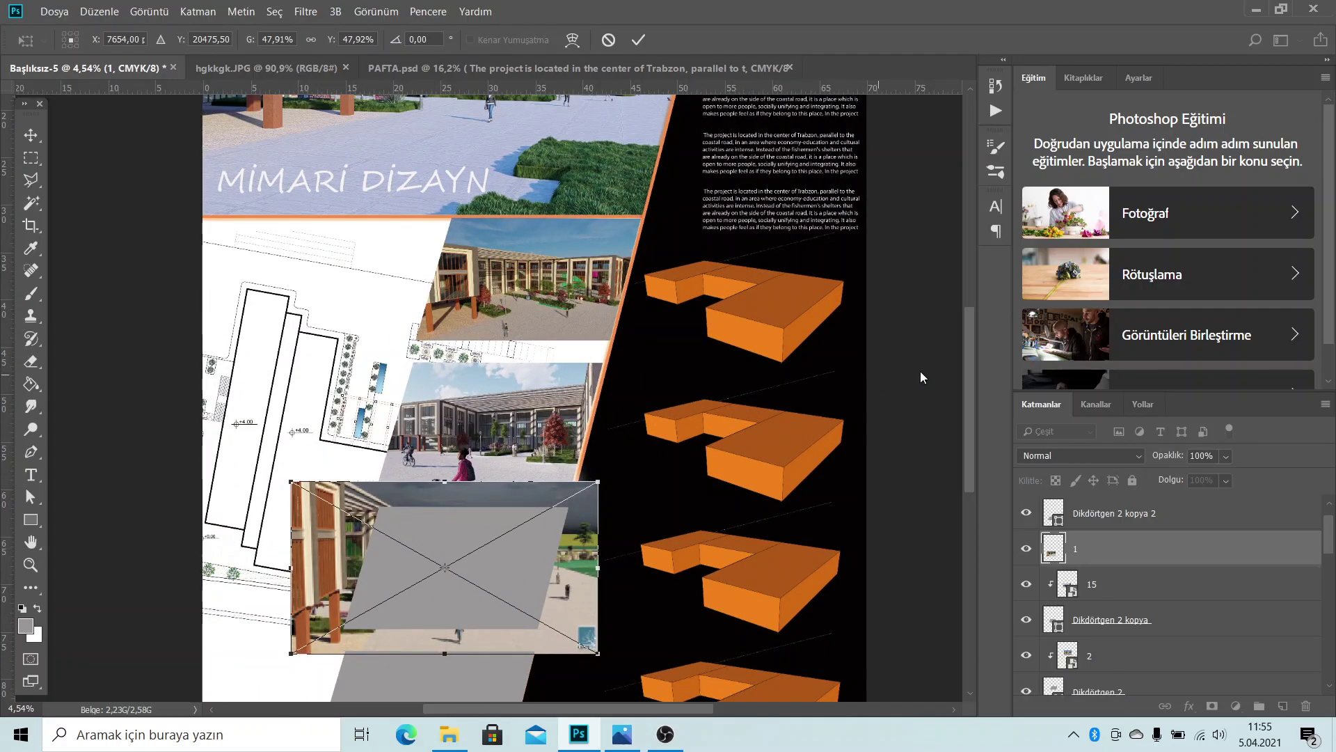
left_click_drag(974, 355, 969, 394)
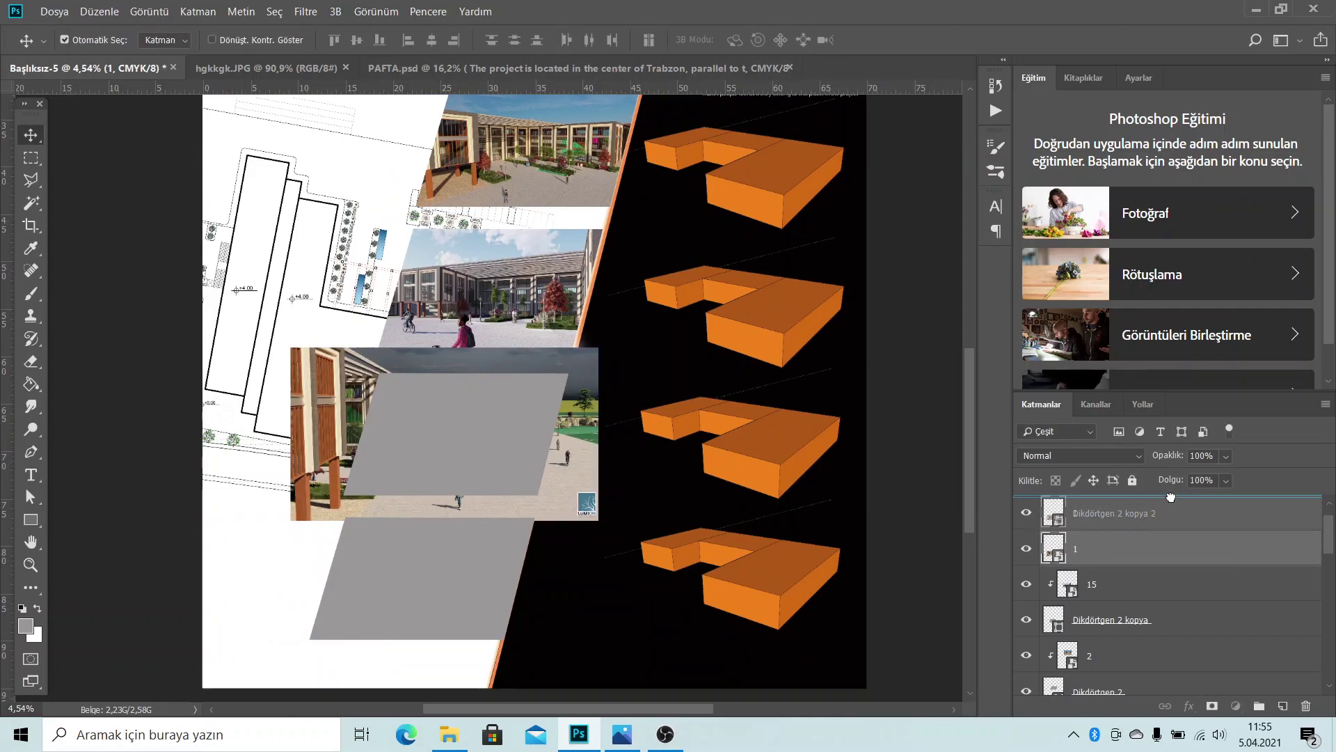
left_click_drag(1165, 539, 1169, 500)
left_click_drag(527, 406, 599, 415)
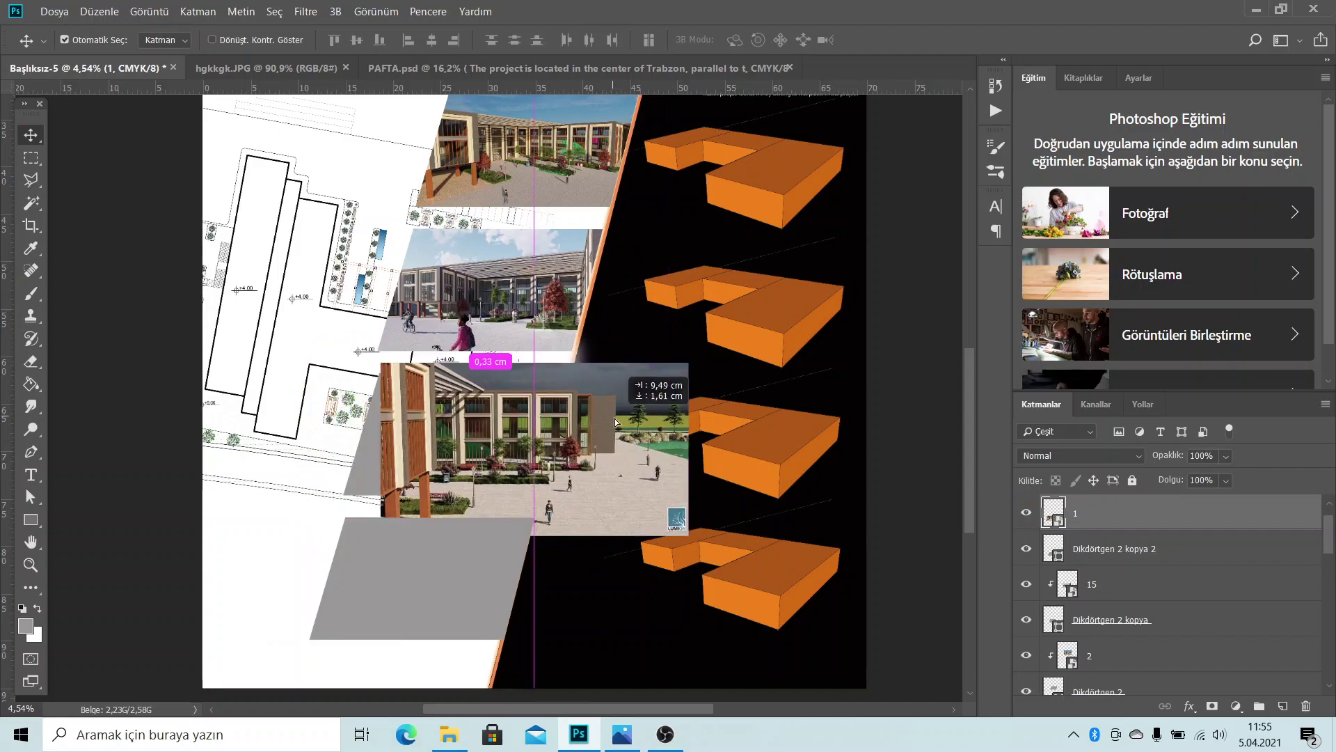
Scale render 1 down, clip it into Dikdörtgen 2 kopya 2, and position it within the frame
key("ctrl+t")
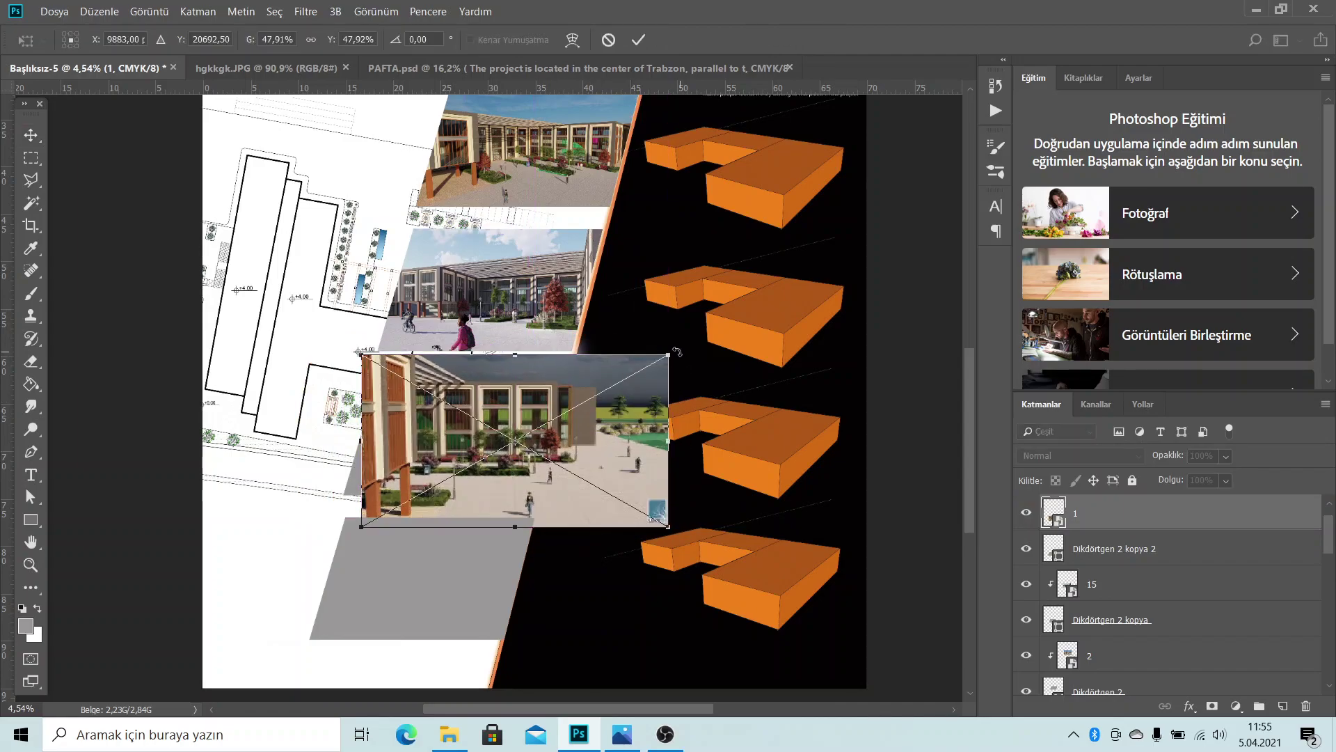
mouse_move(666, 355)
left_mouse_down()
mouse_move(628, 370)
mouse_move(602, 416)
mouse_move(589, 409)
left_mouse_up()
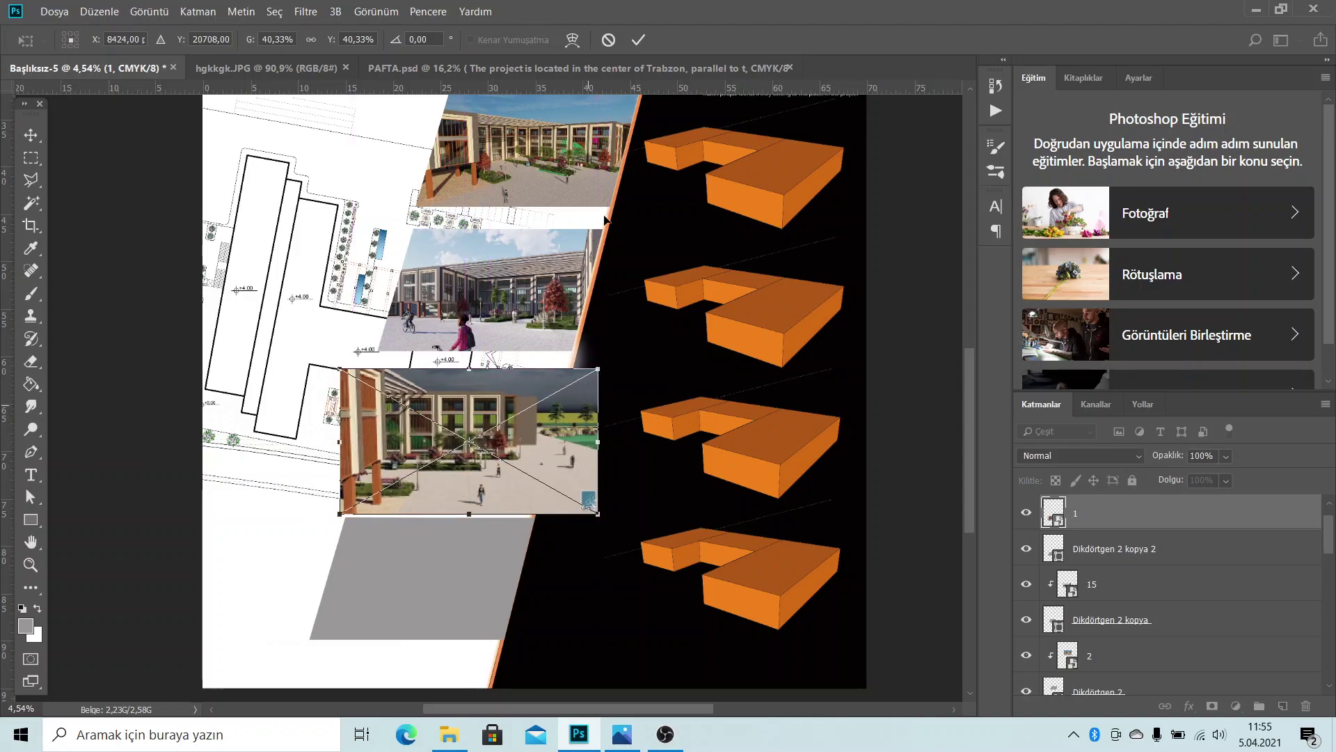
left_click(638, 40)
right_click(1108, 530)
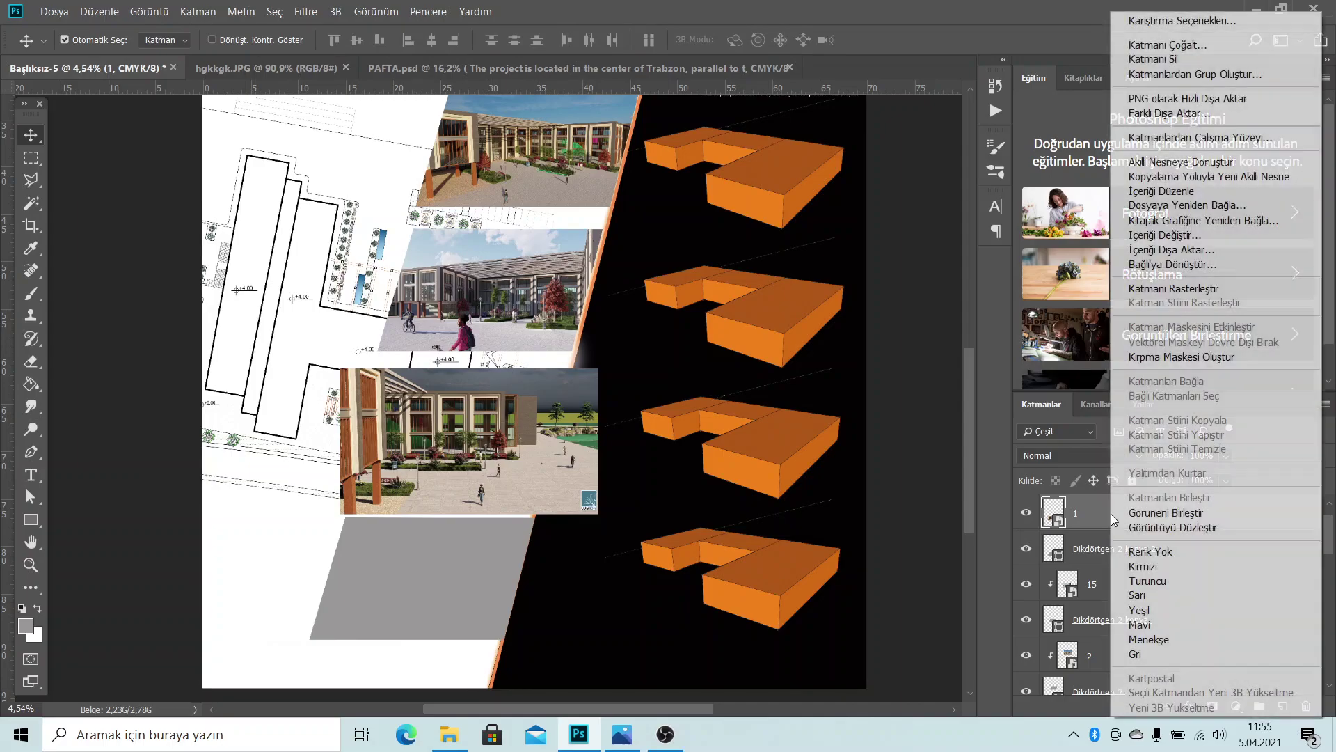
left_click(1176, 355)
left_click_drag(573, 475, 527, 455)
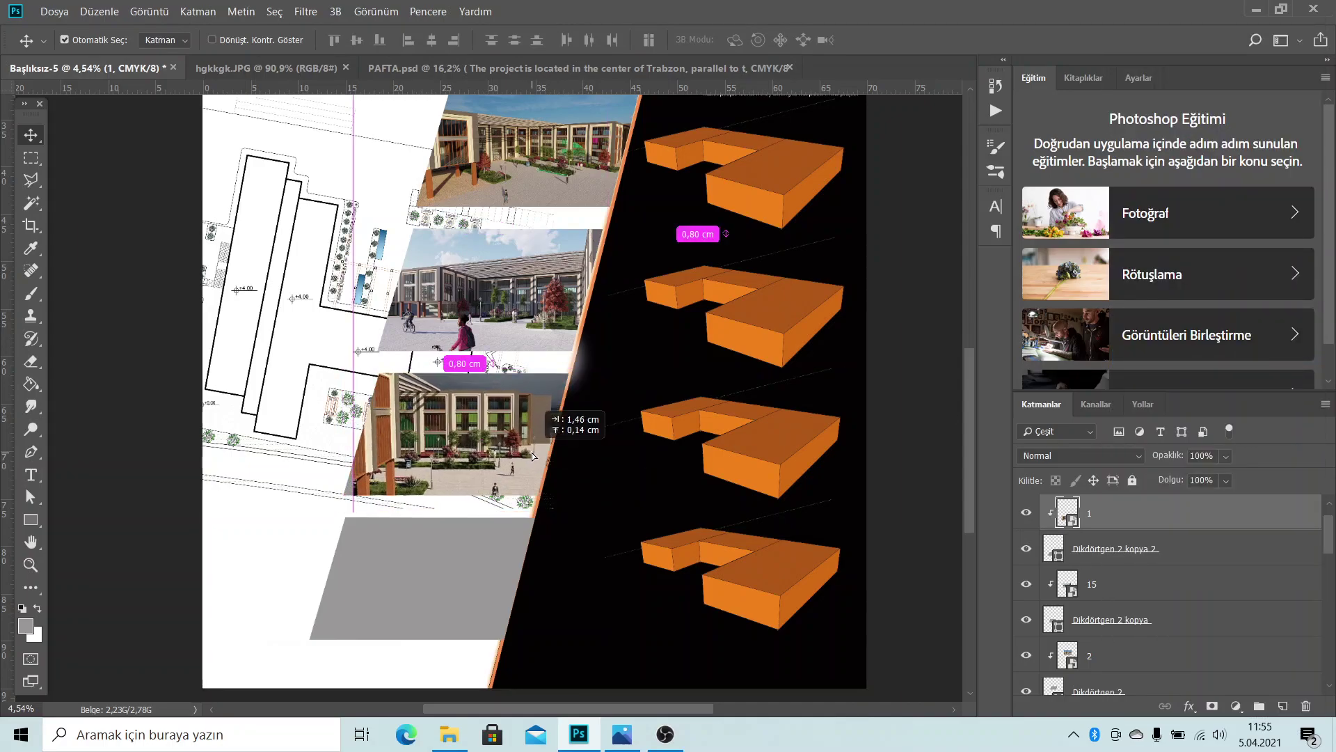
left_click_drag(527, 456, 518, 630)
scroll(519, 630, "down", 1, "alt")
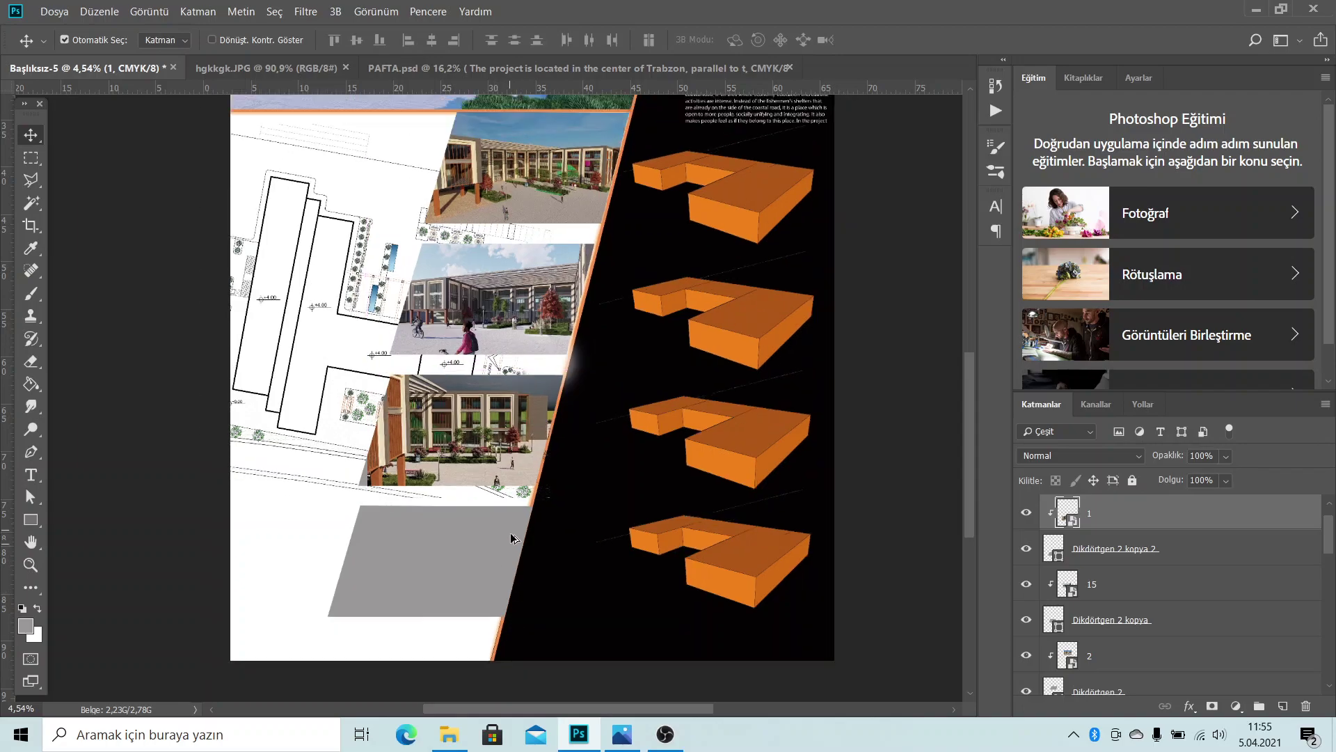
scroll(512, 540, "down", 1, "alt")
Place courtyard render image 6 onto the poster, lower and to the right
left_click(1256, 9)
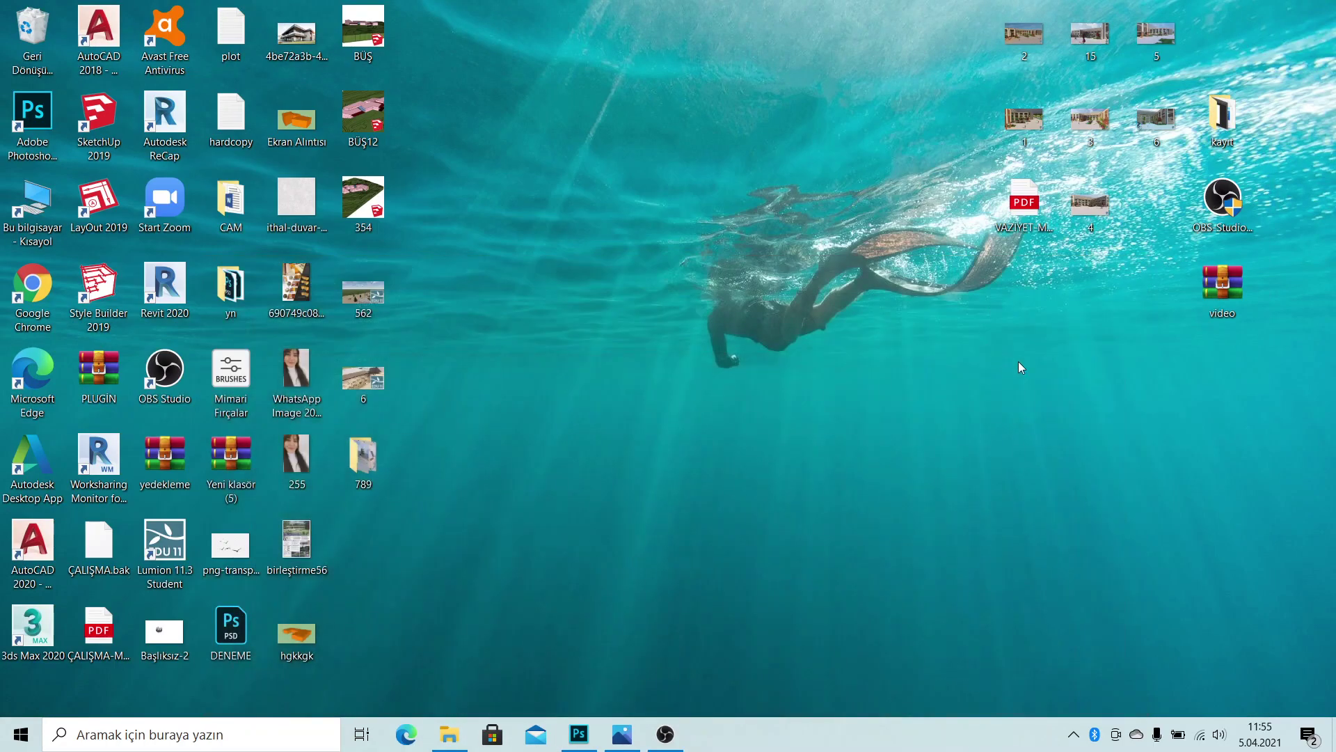
left_click(1129, 120)
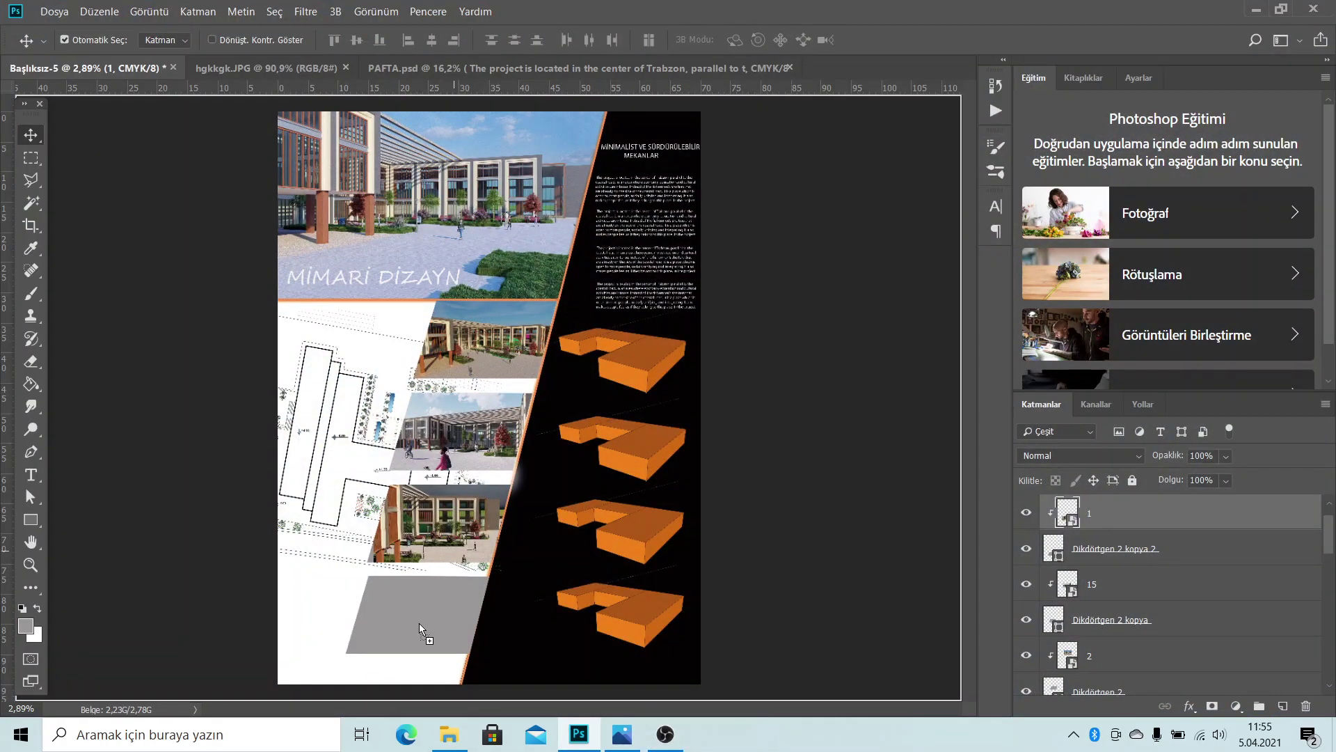
left_click_drag(579, 746, 423, 626)
left_click_drag(445, 446, 489, 594)
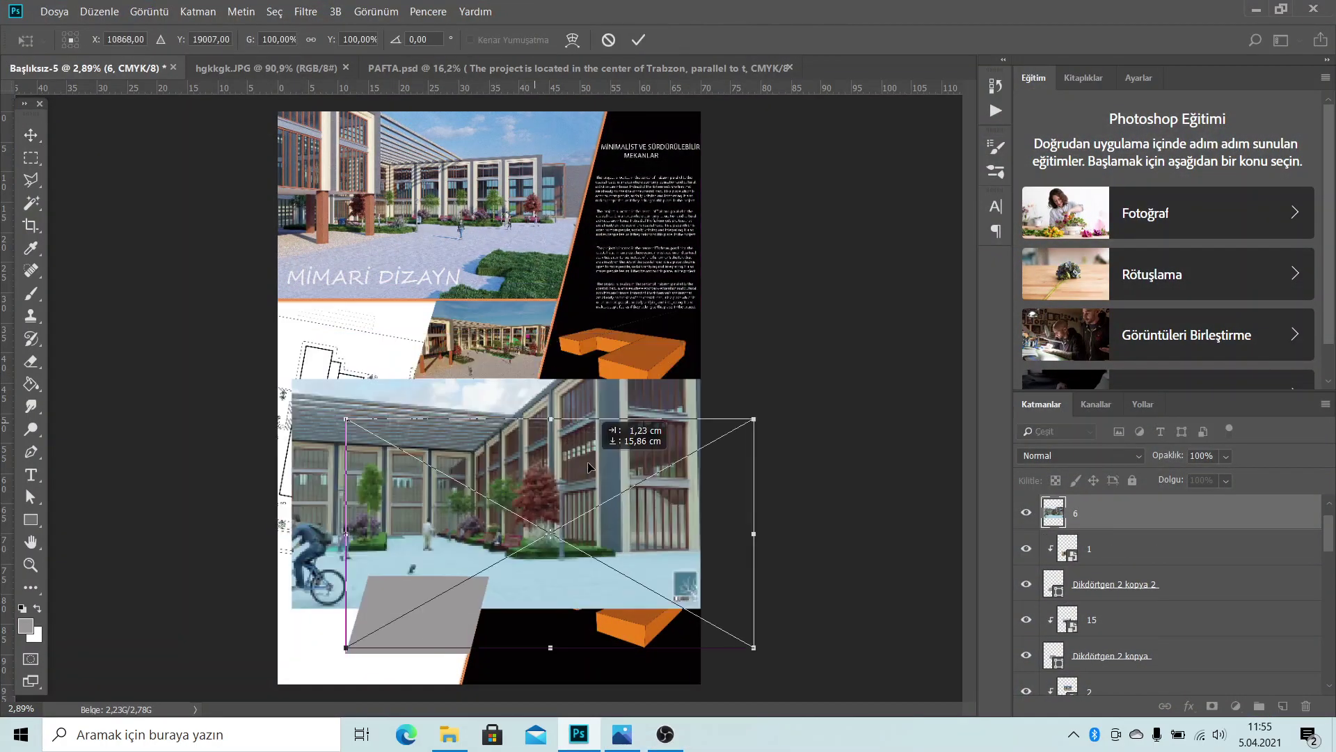
left_click(638, 40)
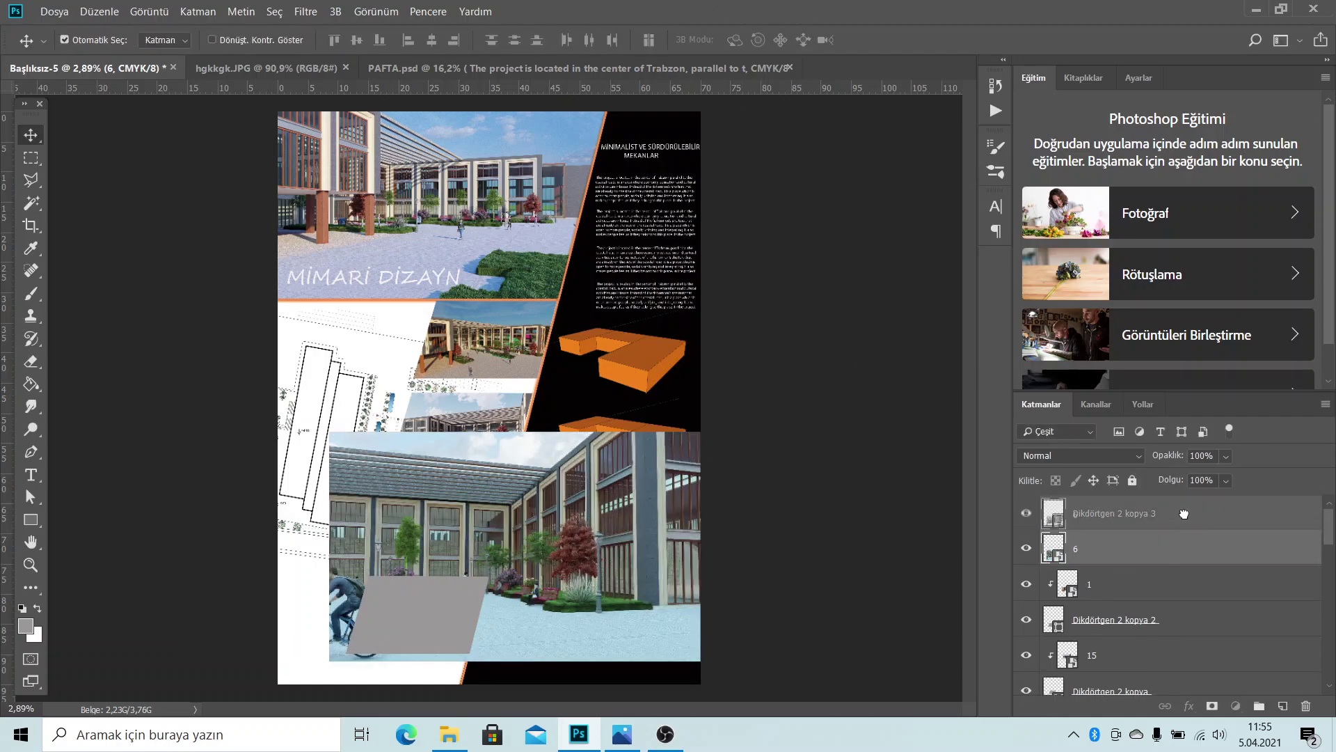
Stack layer 6 above Dikdörtgen 2 kopya 3 and scale it down over the bottom panel
left_click_drag(1173, 561, 1174, 502)
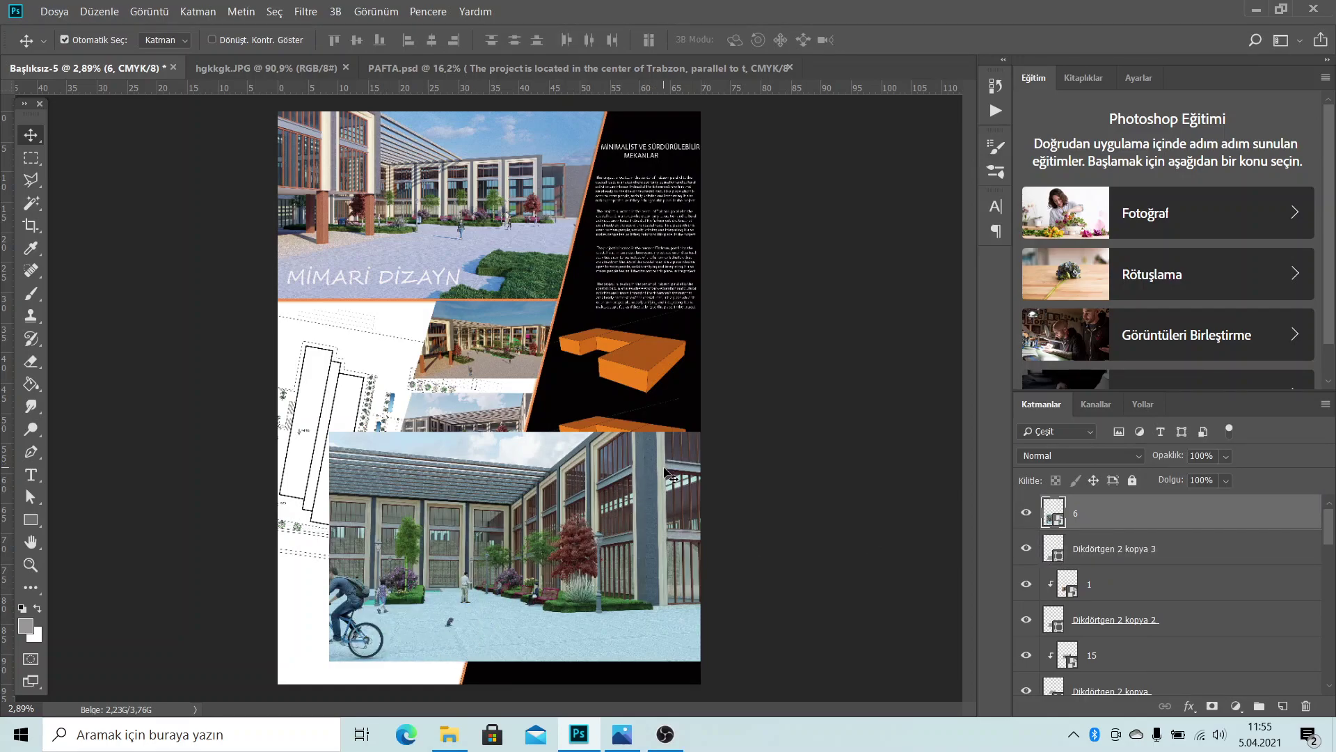
key("ctrl+t")
mouse_move(737, 432)
left_mouse_down()
mouse_move(502, 536)
mouse_move(494, 569)
left_mouse_up()
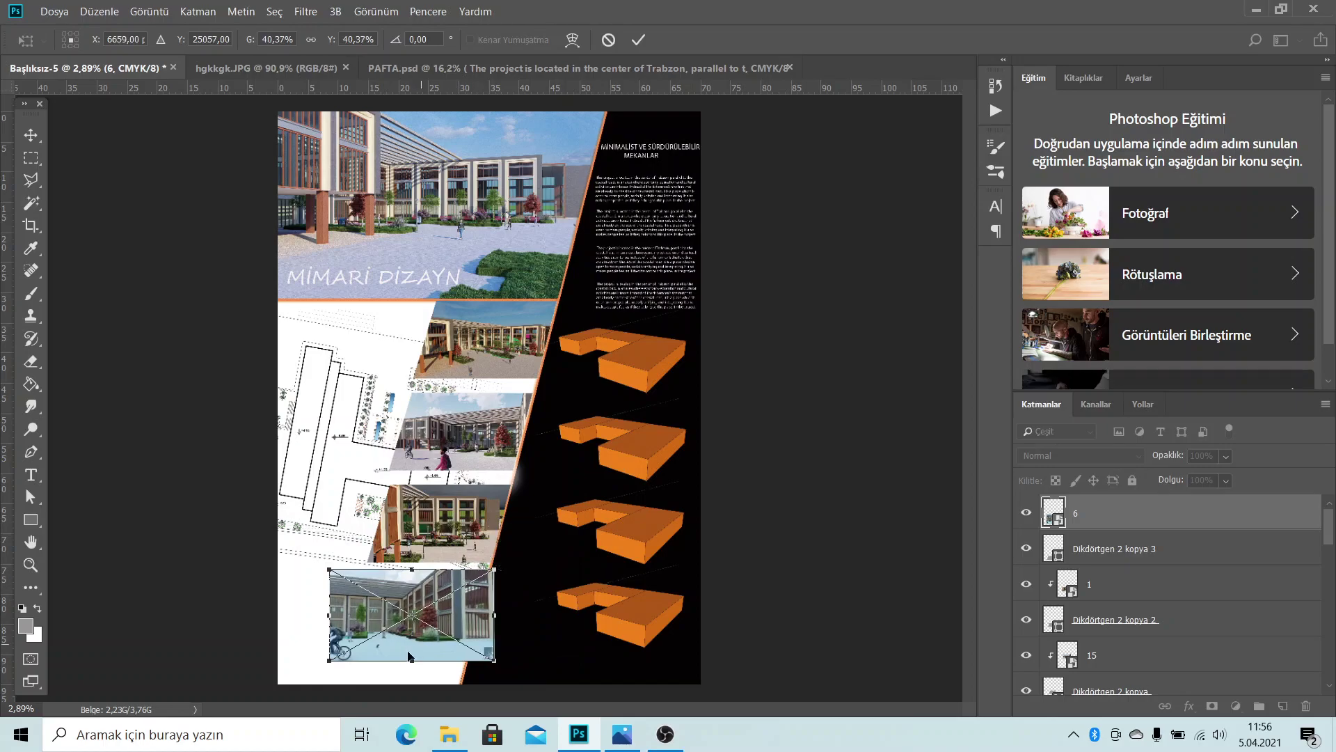
scroll(409, 656, "up", 2)
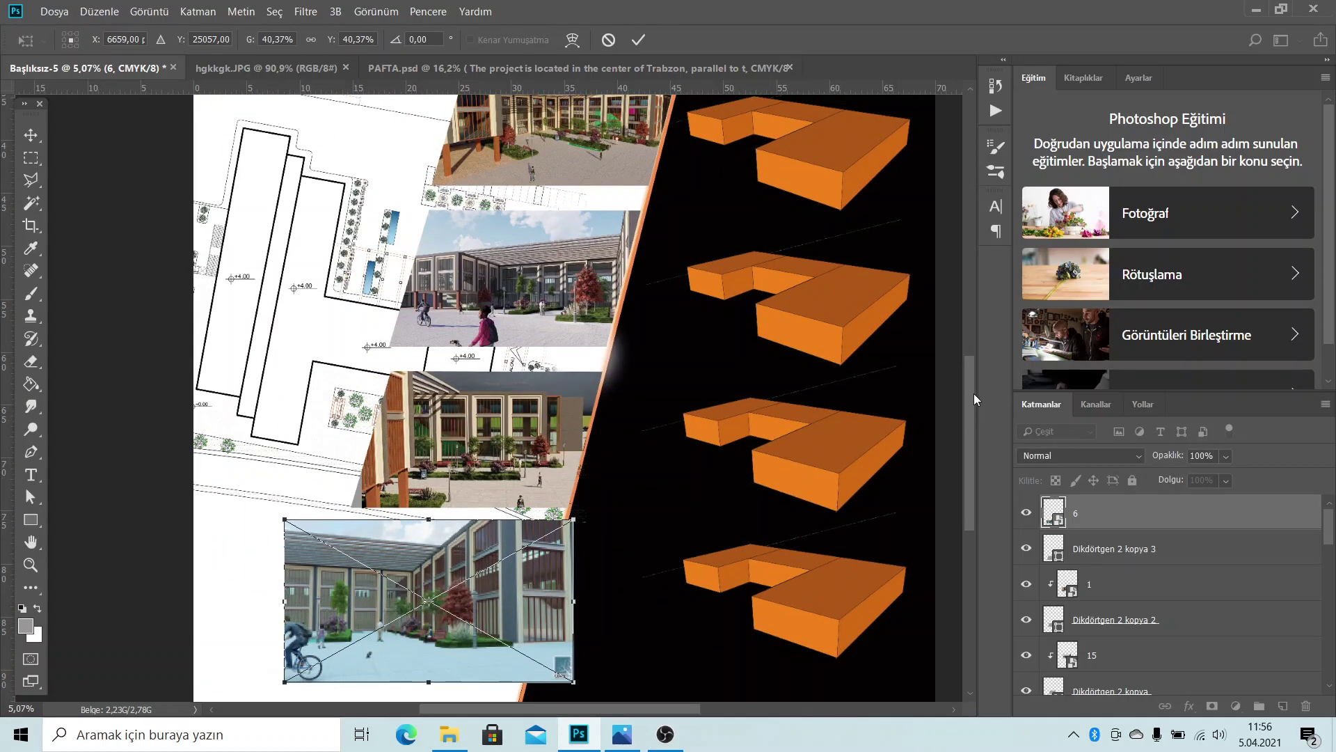
left_click_drag(975, 394, 946, 424)
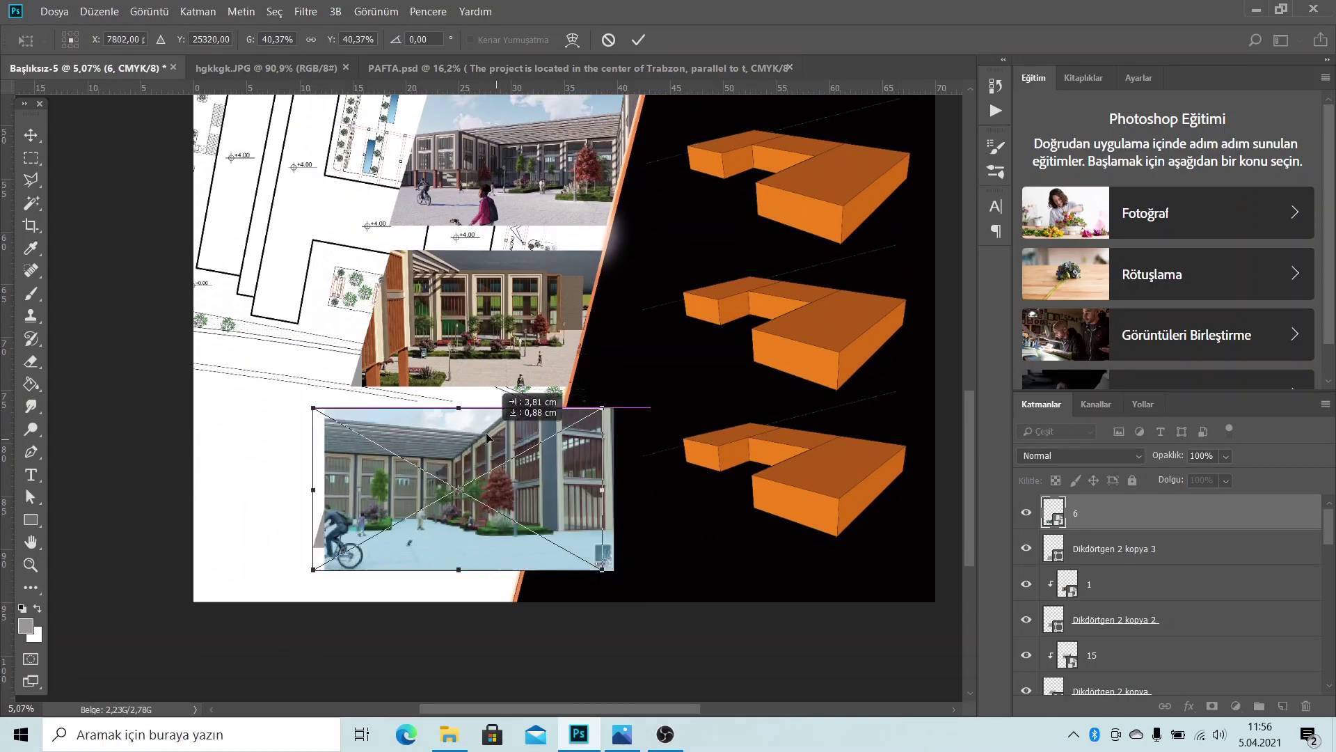
left_click_drag(515, 476, 470, 431)
left_click_drag(579, 402, 545, 415)
left_click(638, 40)
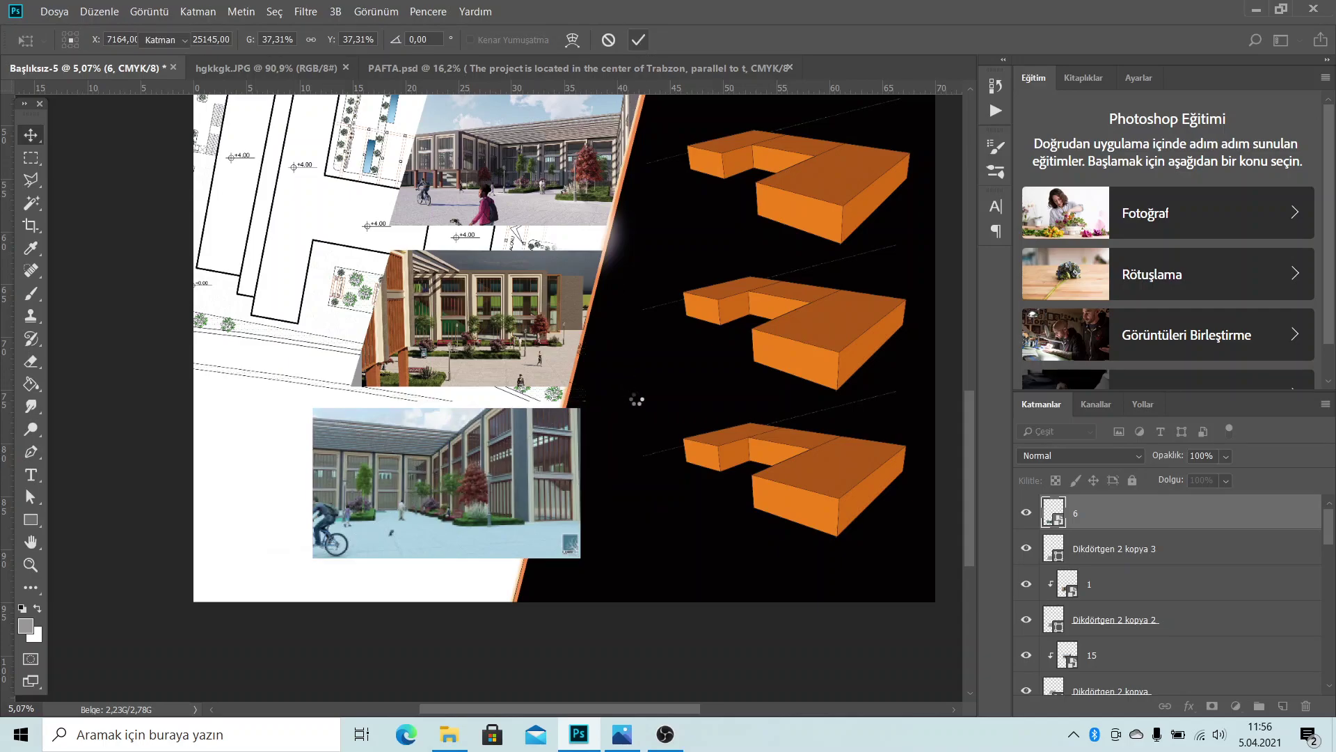
Clip layer 6 into Dikdörtgen 2 kopya 3 and position the courtyard photo within the frame
right_click(1084, 518)
left_click(1166, 358)
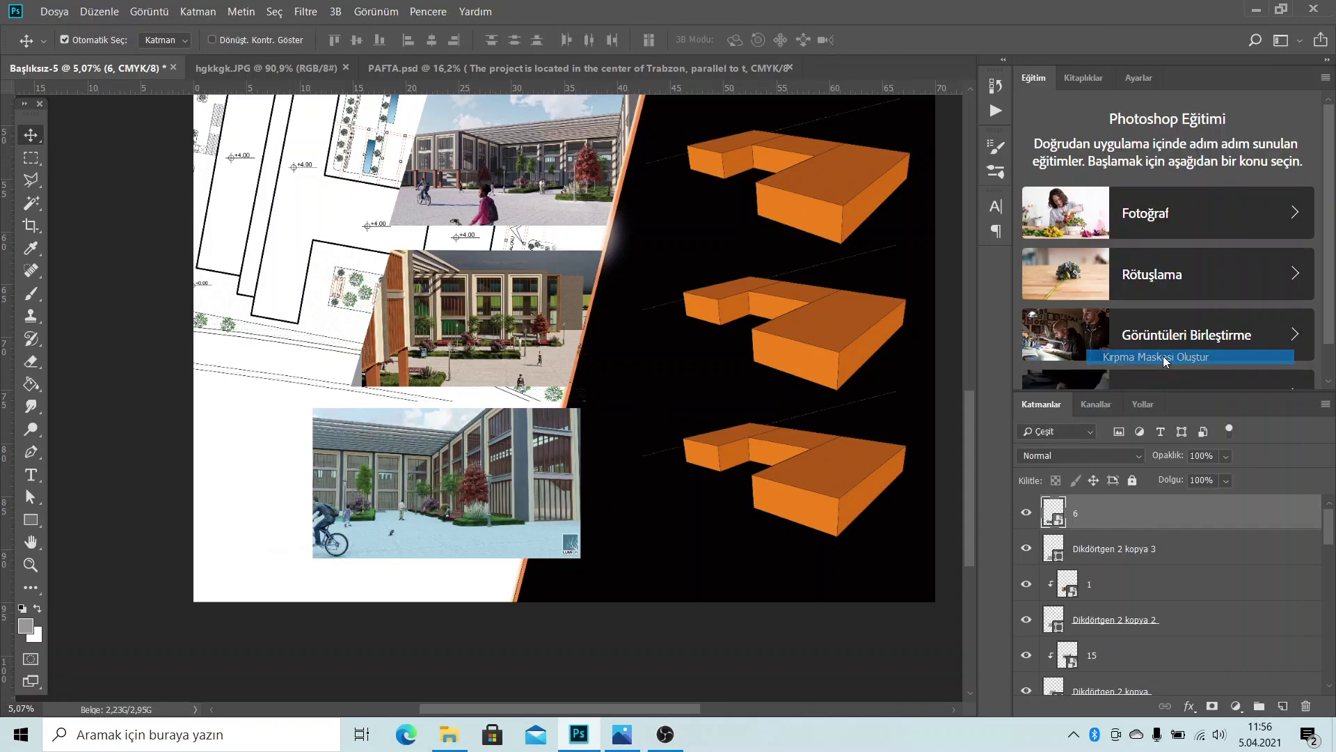
left_click_drag(470, 482, 393, 507)
left_click(275, 460)
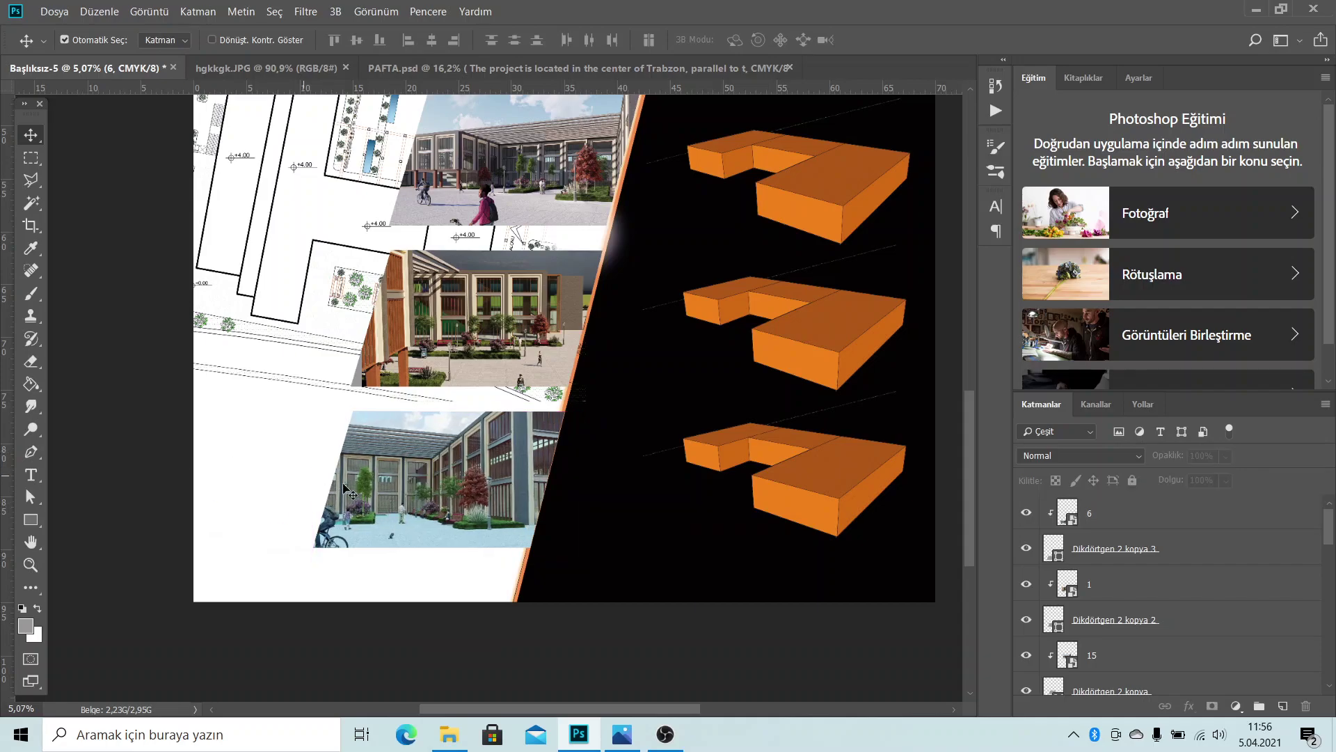
scroll(629, 536, "down", 2)
scroll(629, 536, "down", 3)
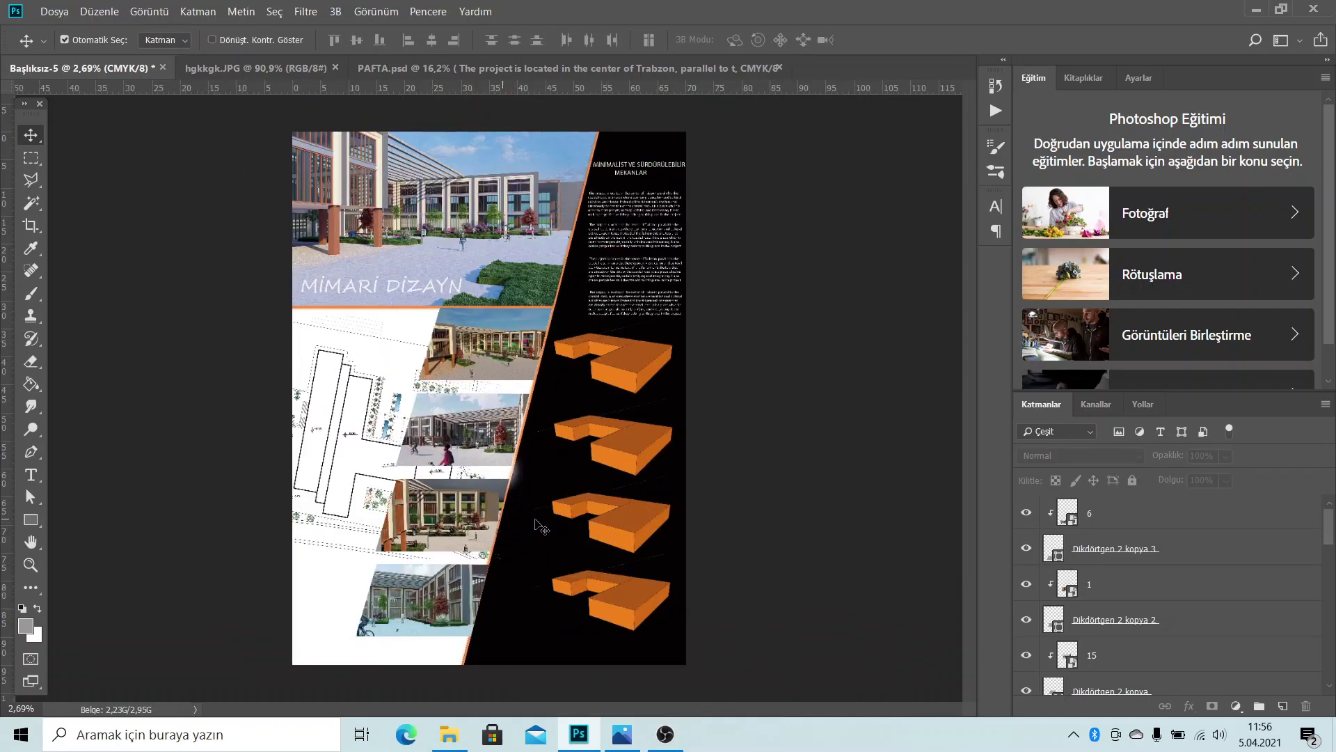
Set the VAZİYET-Model layer to 47% opacity, then open the reference poster for comparison
scroll(462, 492, "up", 1)
scroll(390, 418, "up", 2)
scroll(330, 348, "up", 2)
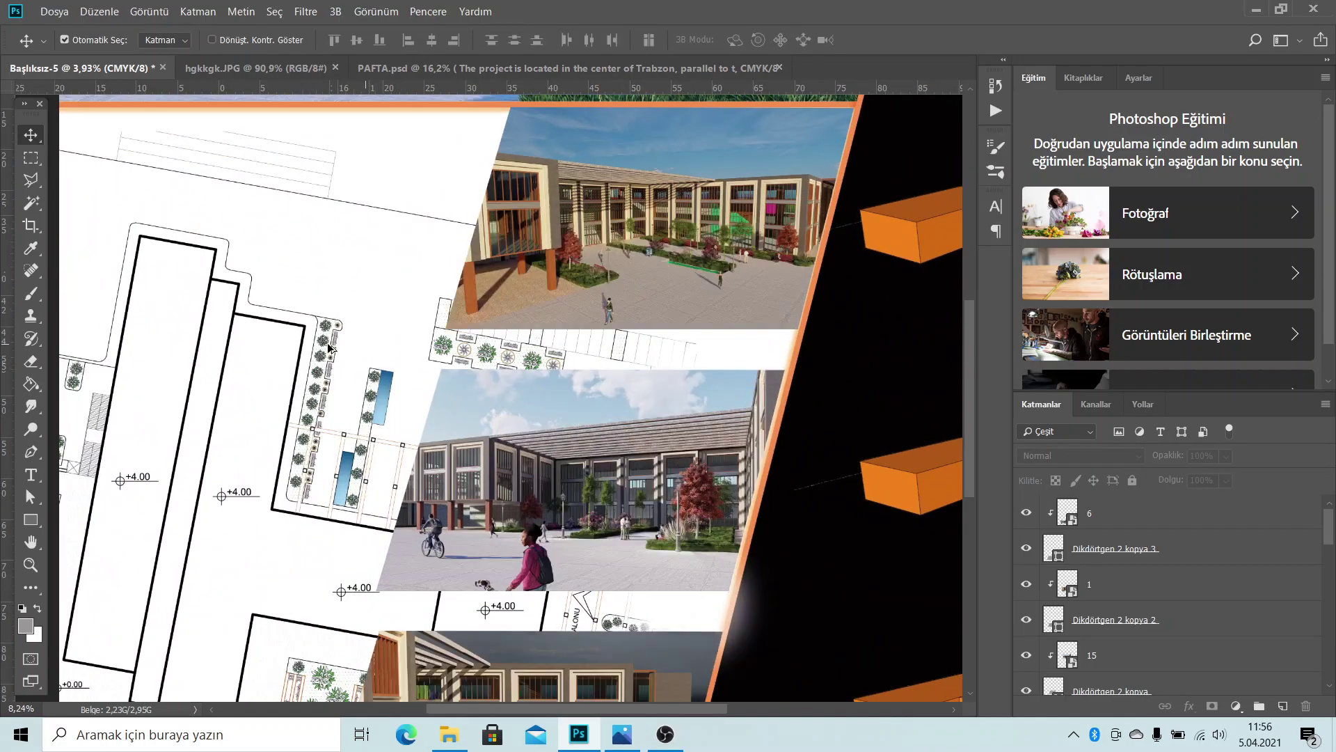
left_click(304, 333)
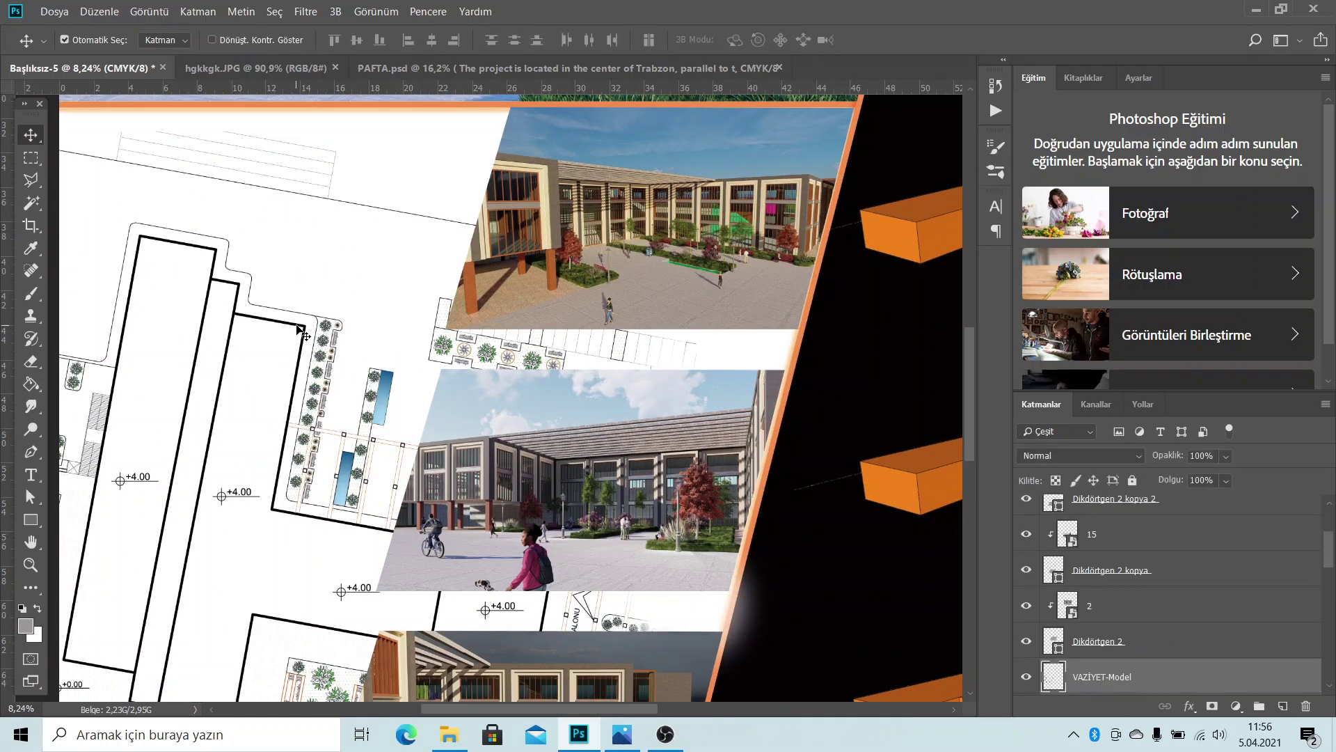
left_click(1226, 456)
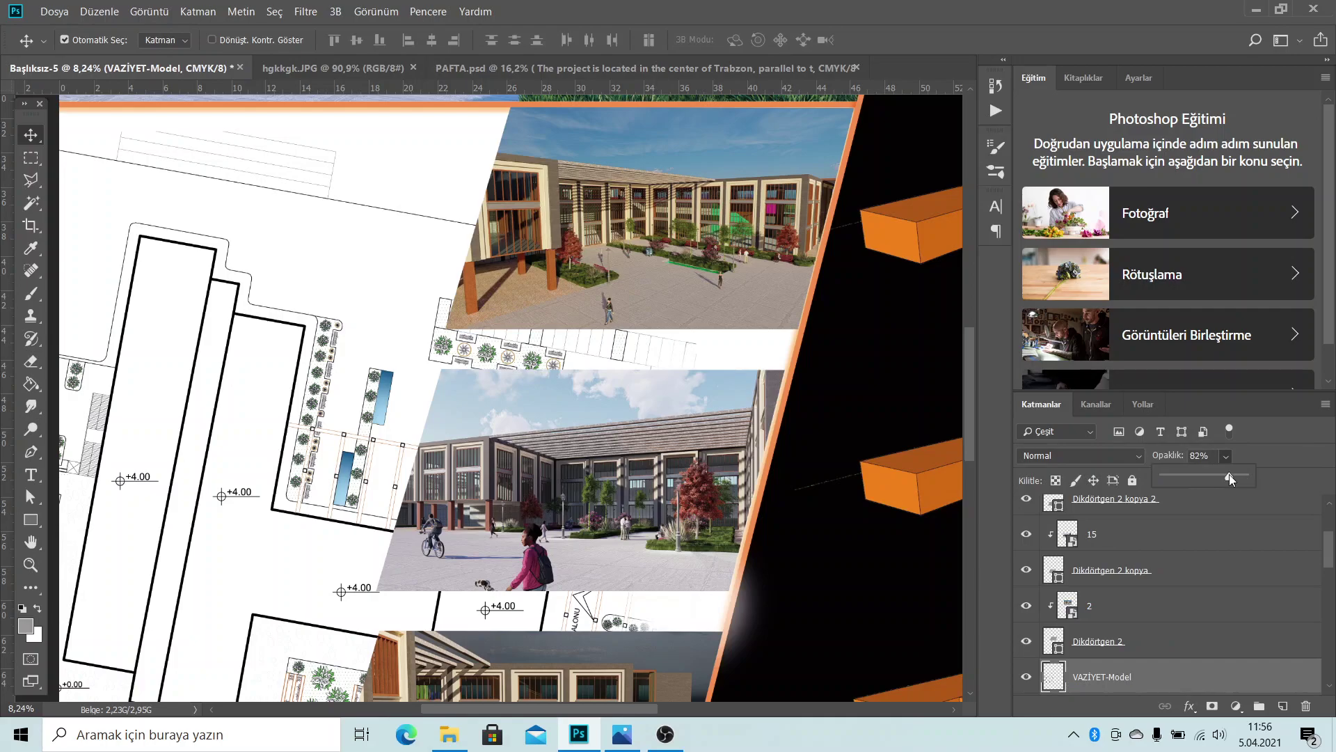
left_click_drag(1229, 476, 1216, 479)
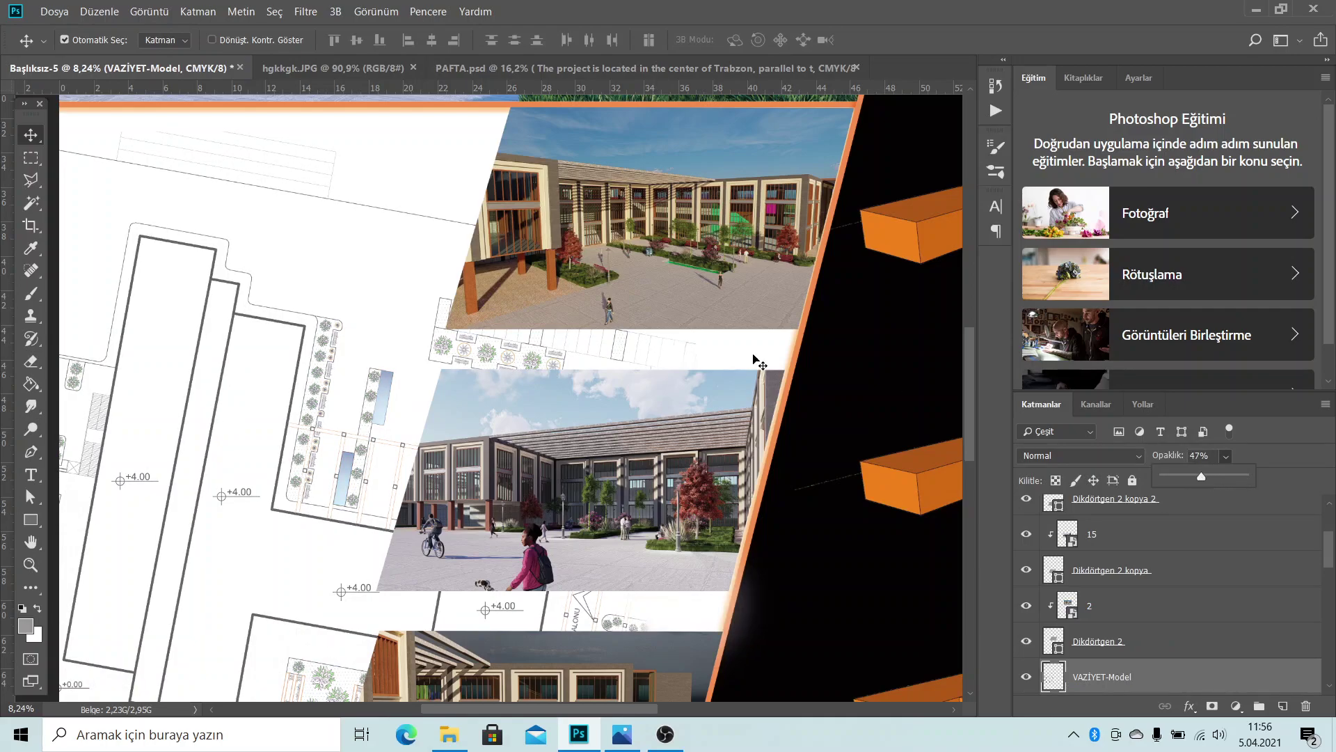
scroll(598, 428, "down", 2)
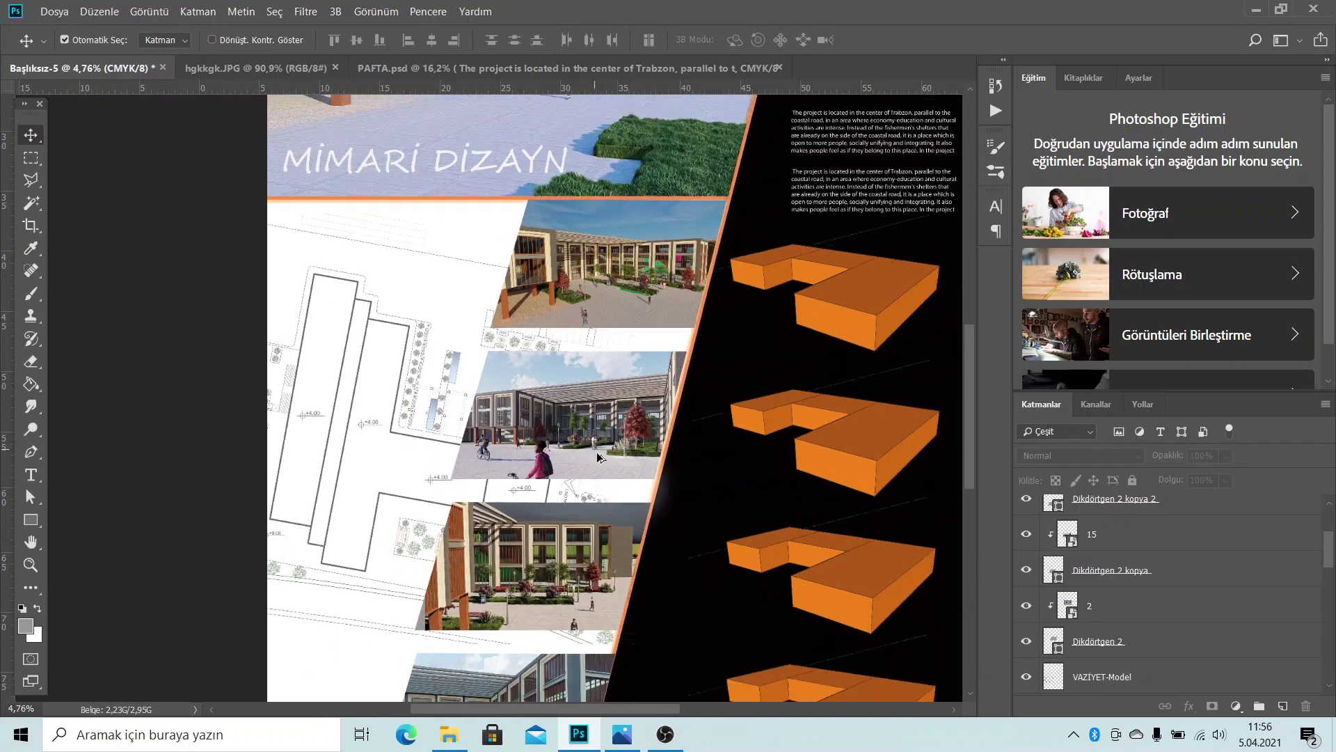
scroll(564, 463, "down", 2)
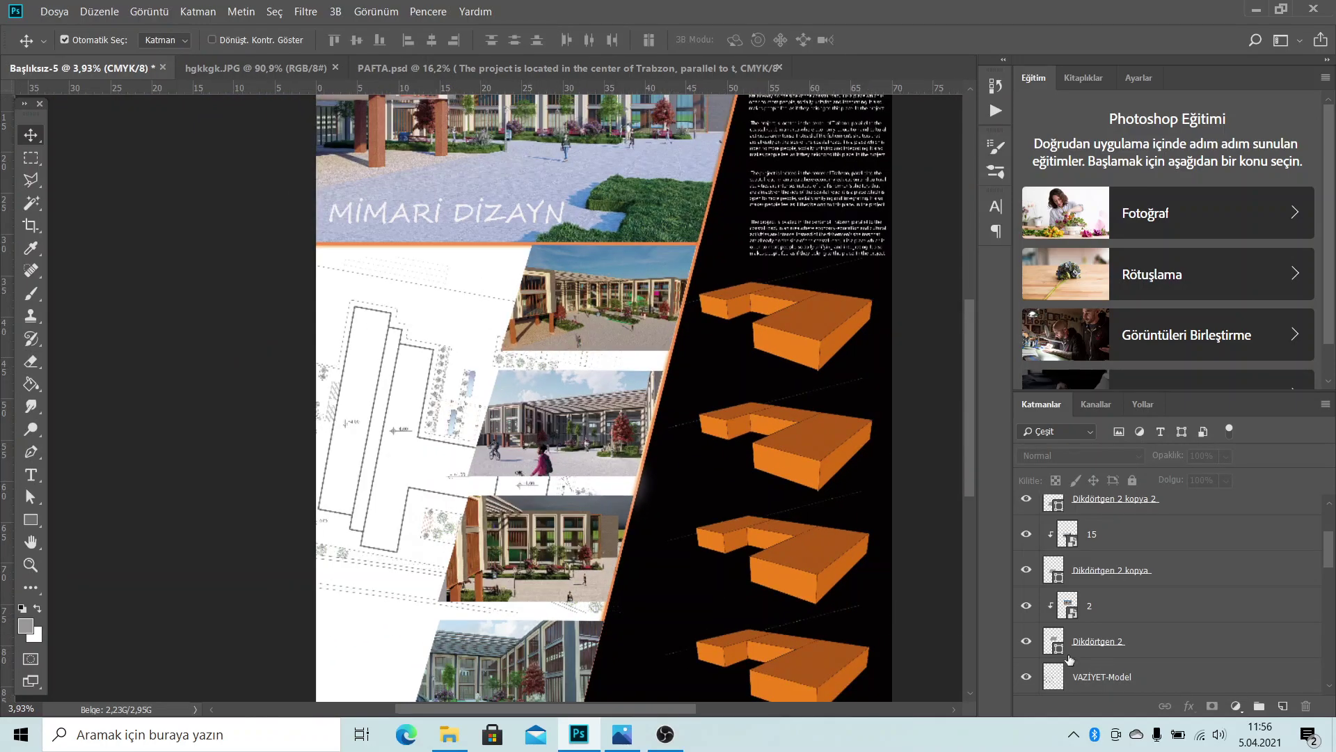
left_click(623, 734)
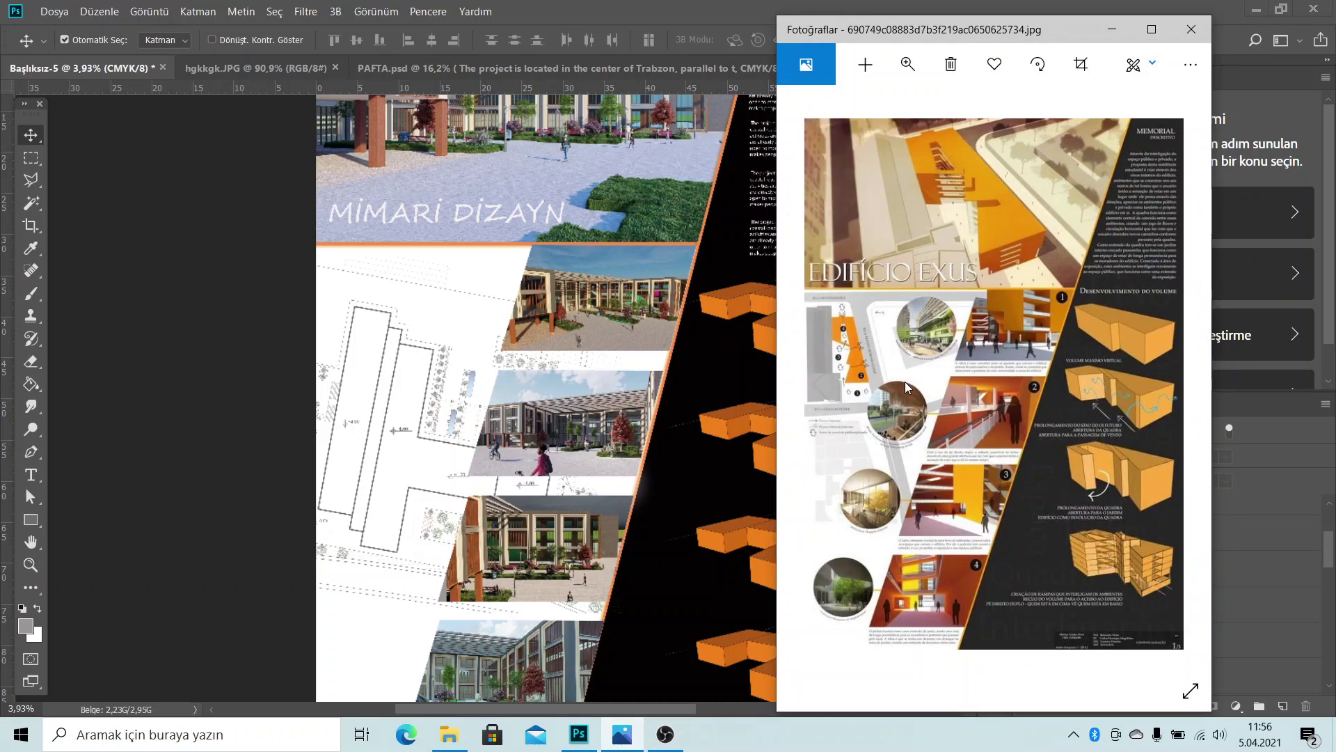
left_click(1113, 30)
scroll(529, 389, "up", 2)
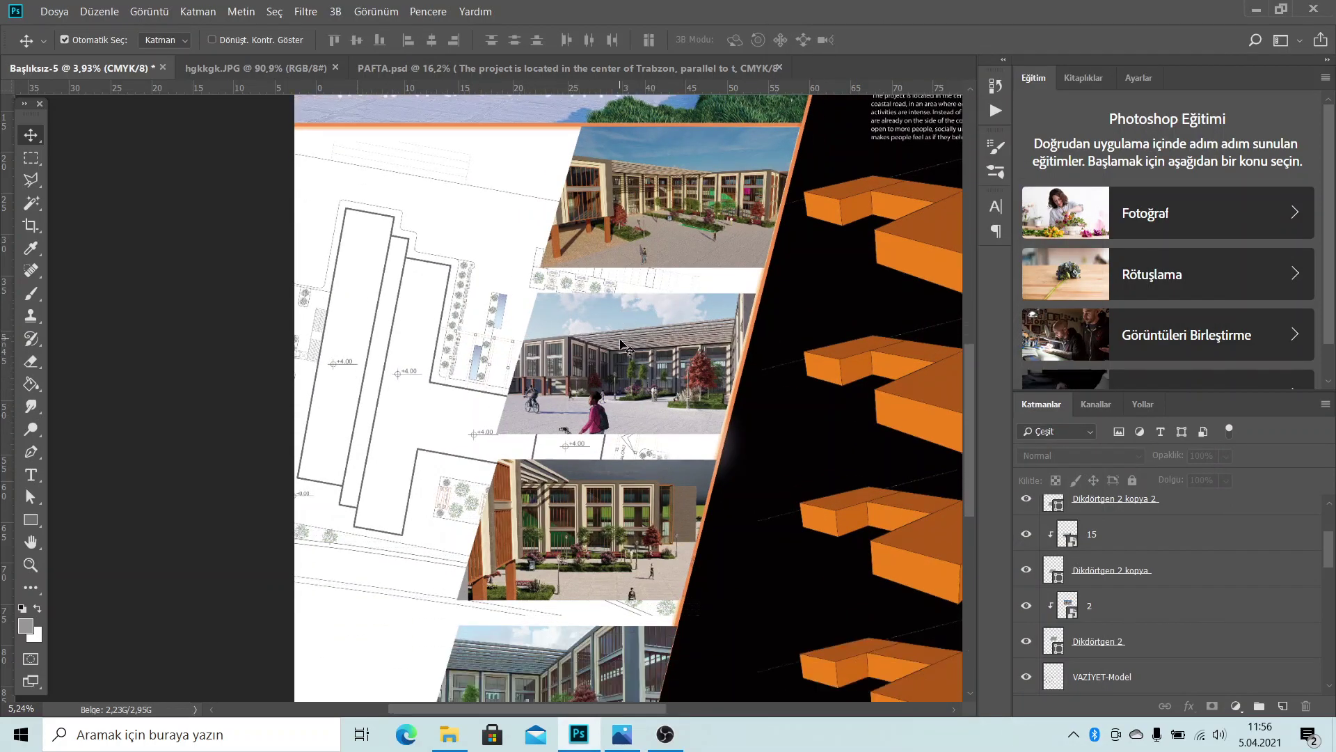
left_click(1282, 705)
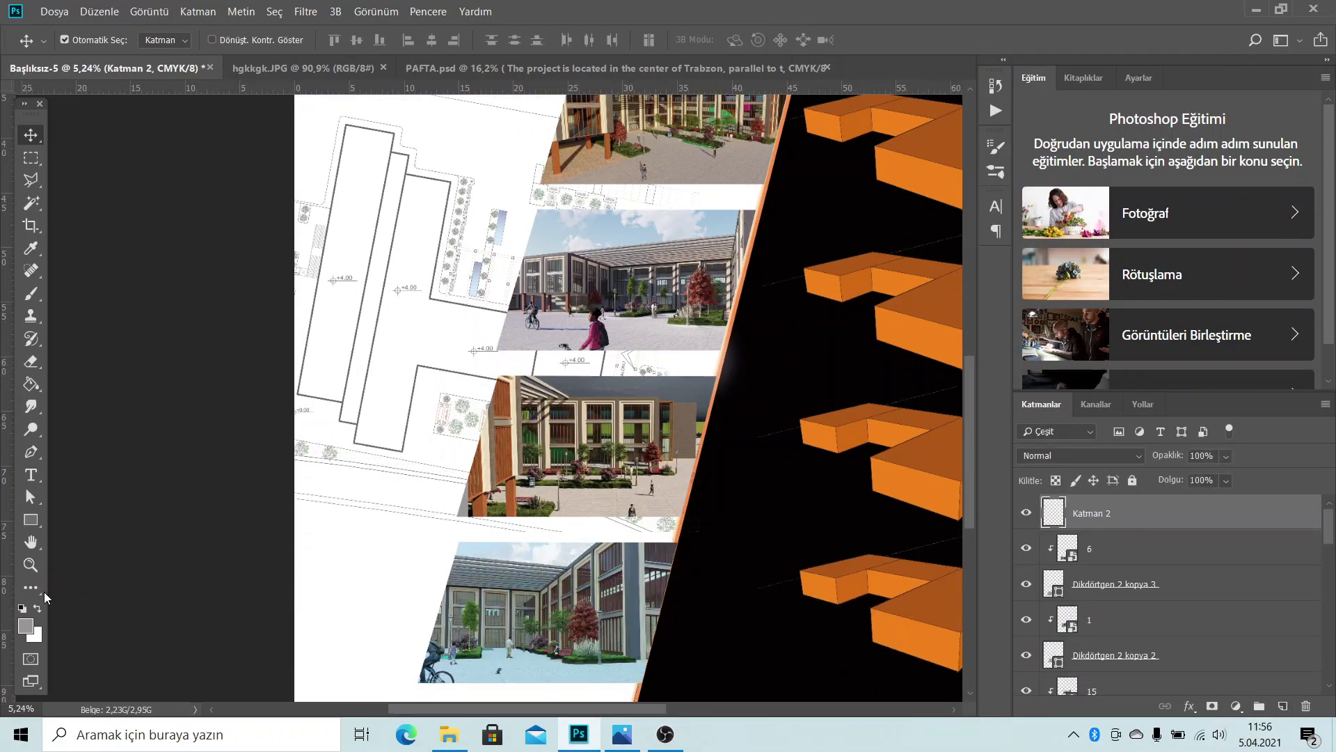
left_click(28, 627)
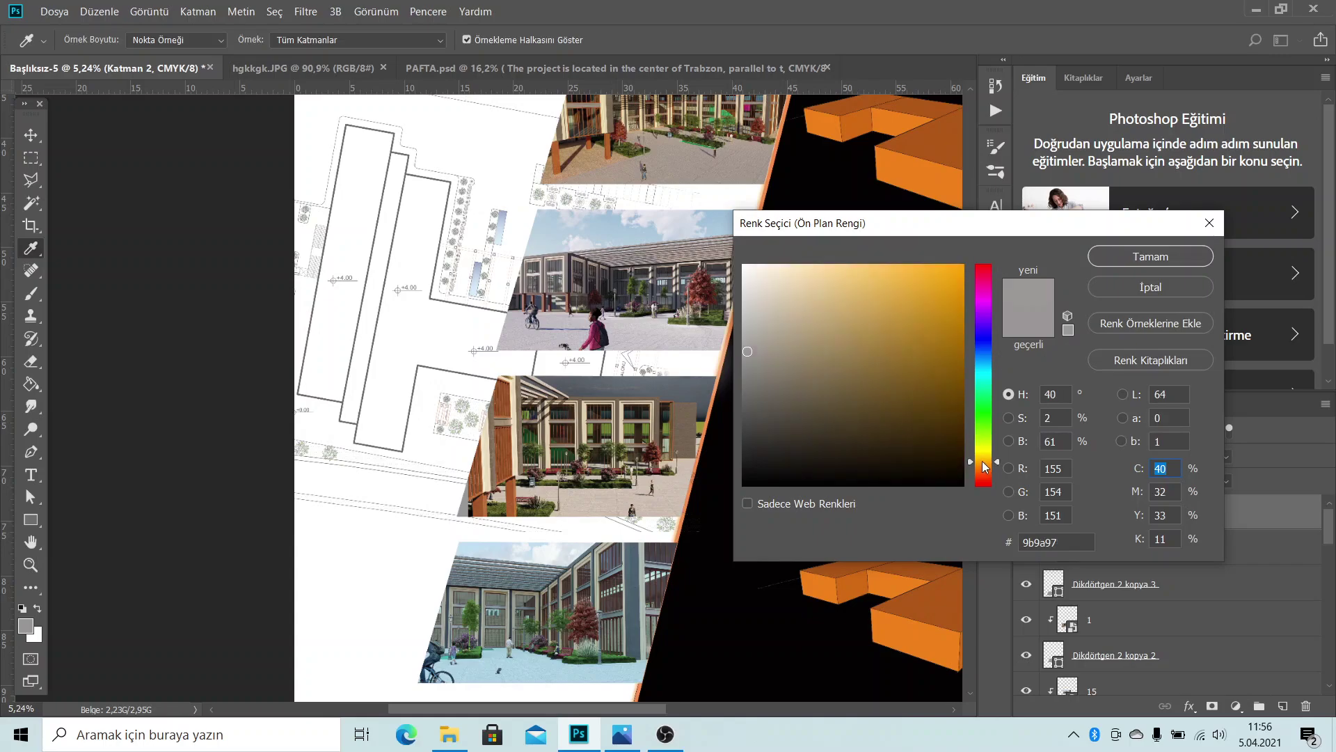
left_click(1210, 223)
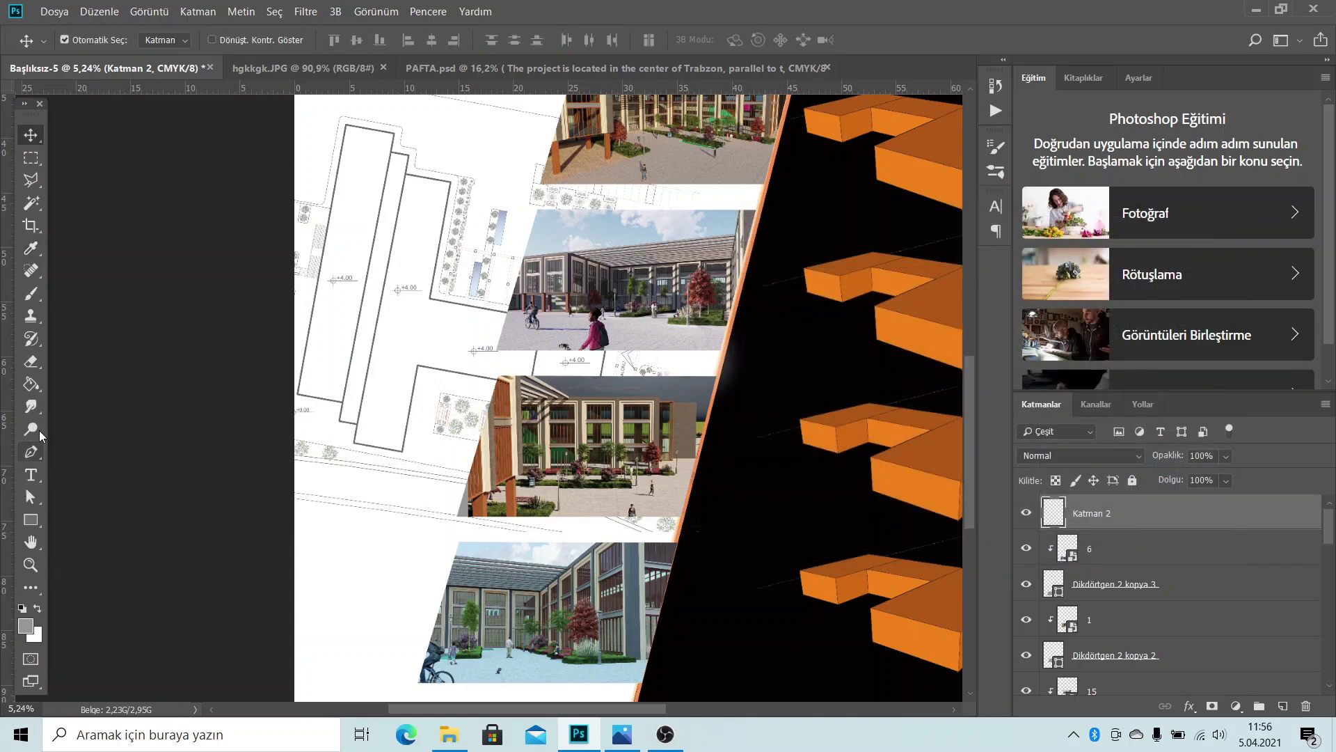
left_click(35, 386)
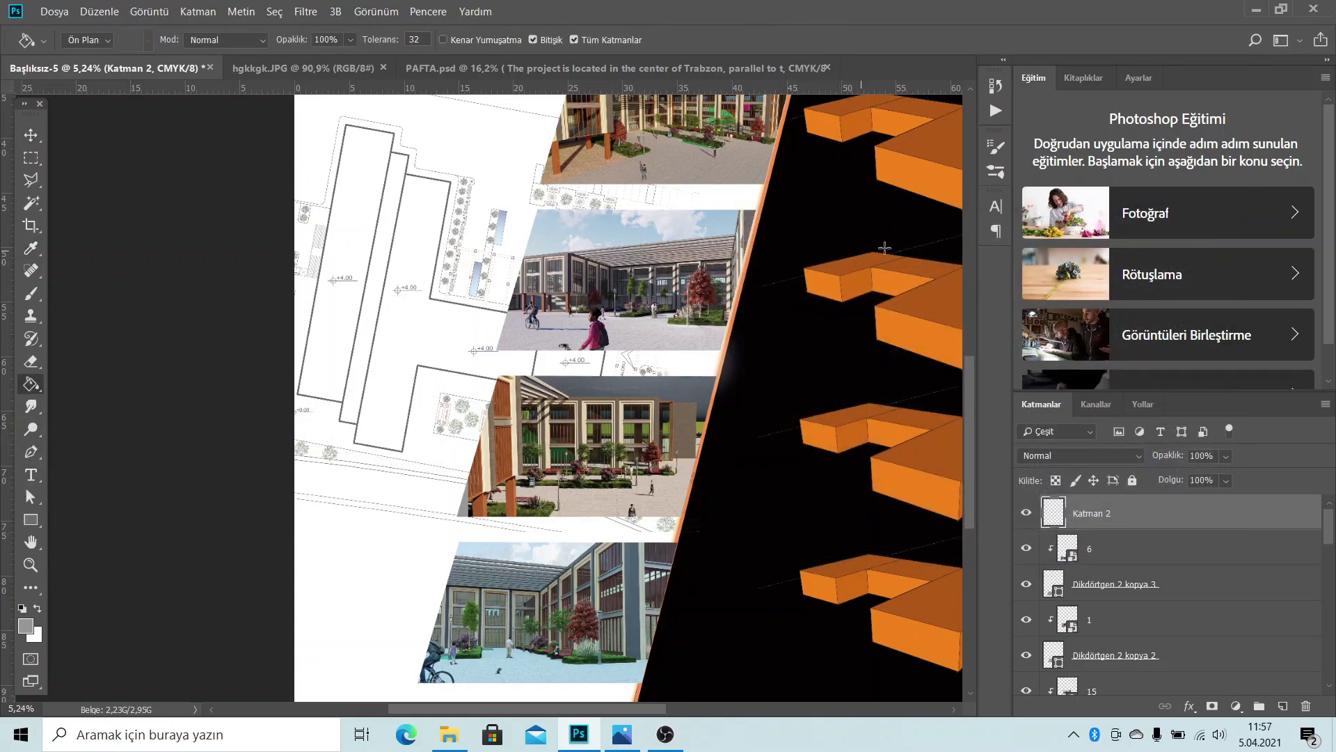
left_click(929, 150, "alt")
left_click(337, 289)
scroll(348, 299, "up", 2)
scroll(908, 279, "up", 1)
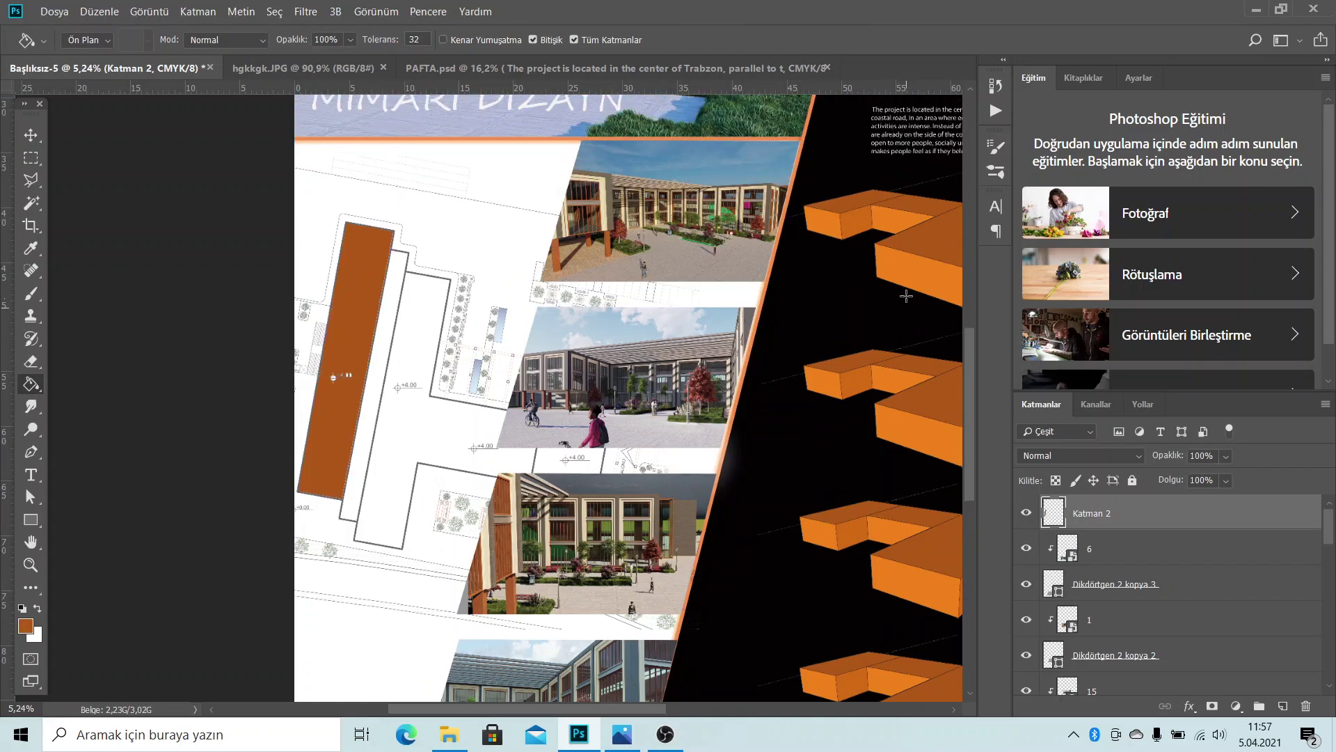
left_click(908, 279, "alt")
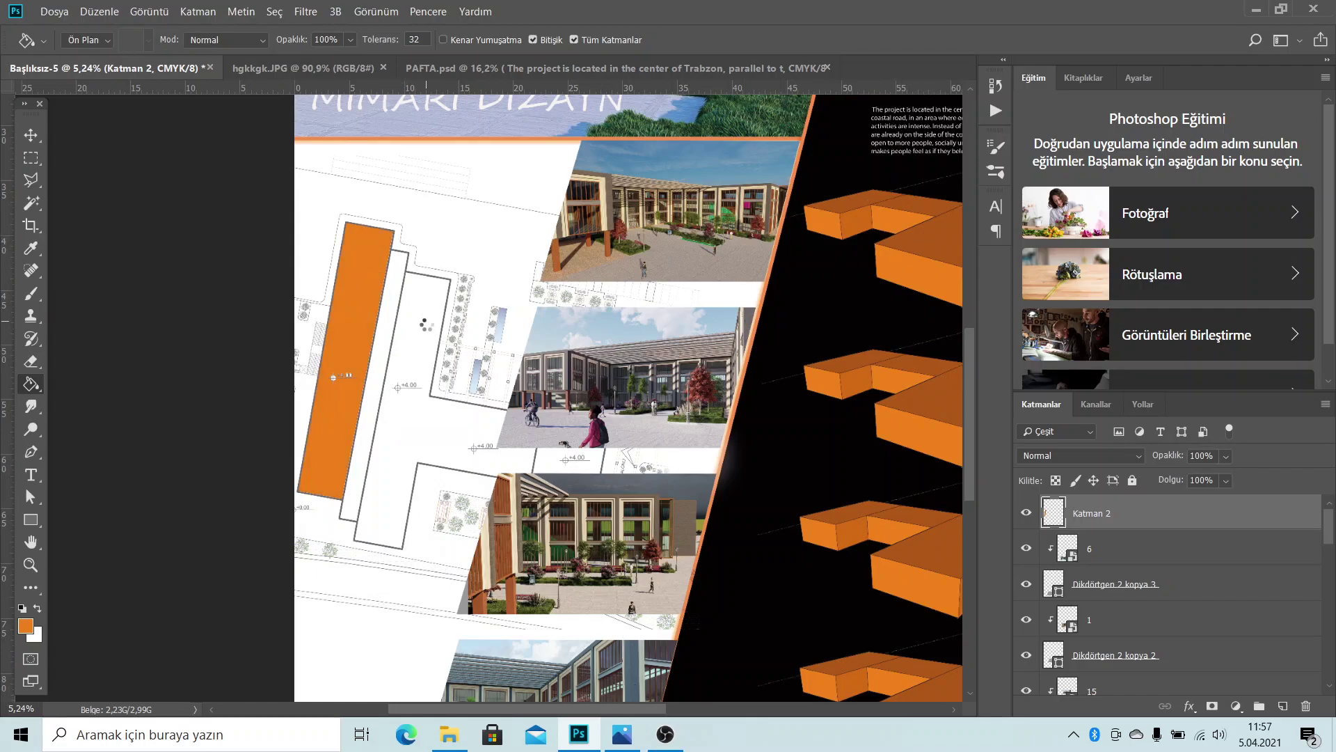
scroll(419, 448, "up", 2)
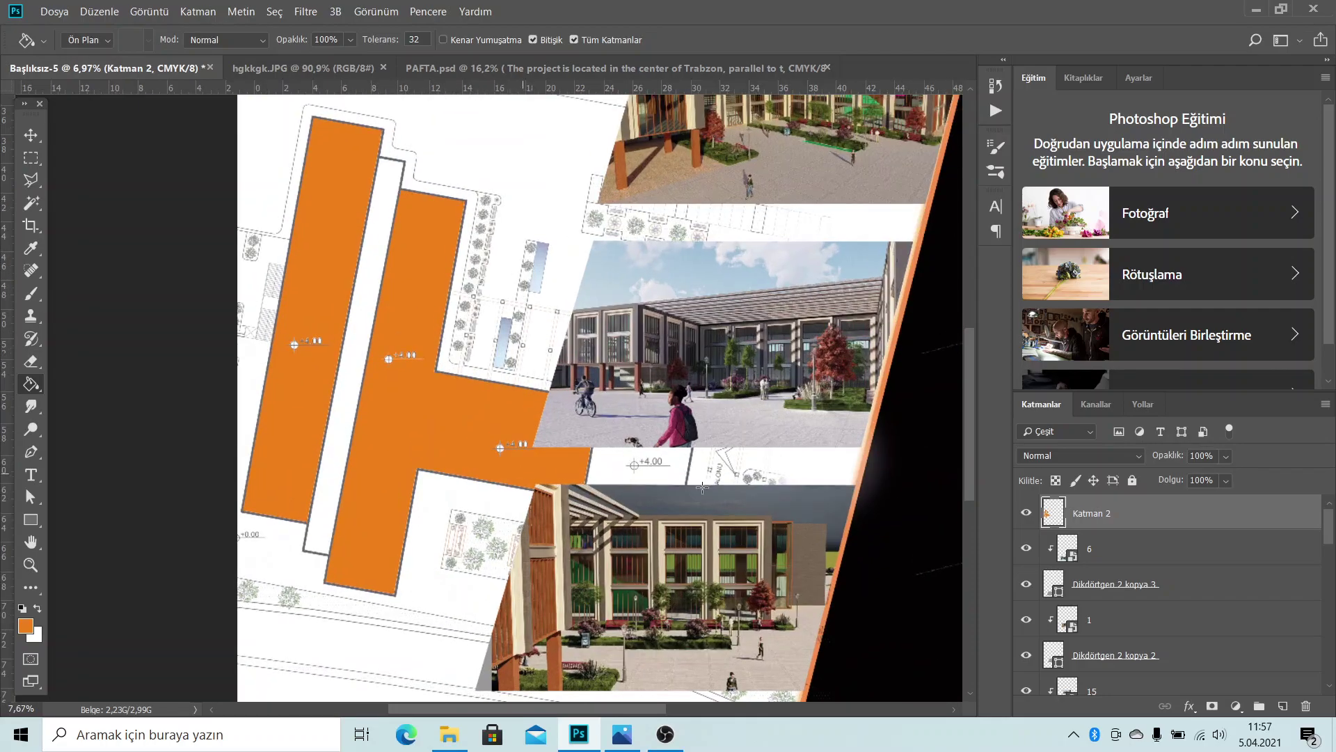
left_click(624, 453)
scroll(323, 360, "up", 1)
scroll(323, 360, "up", 1)
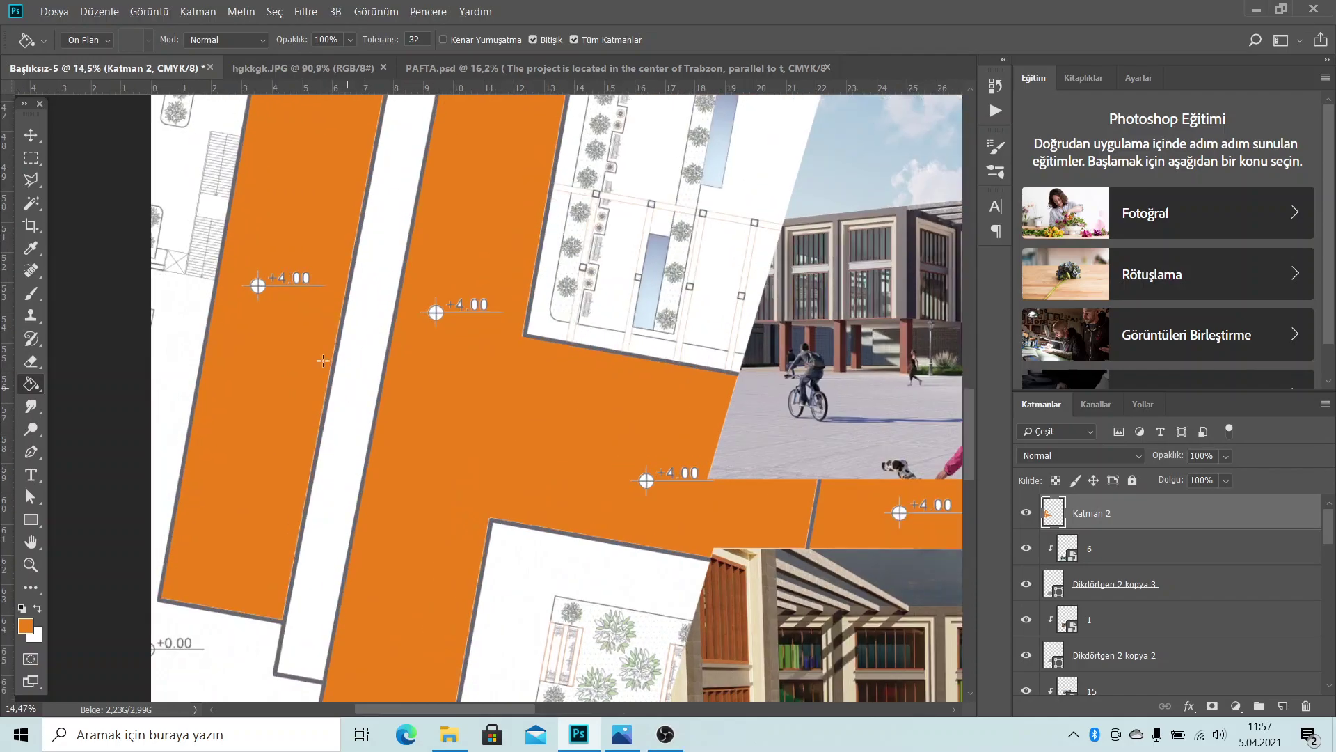
scroll(252, 410, "up", 1)
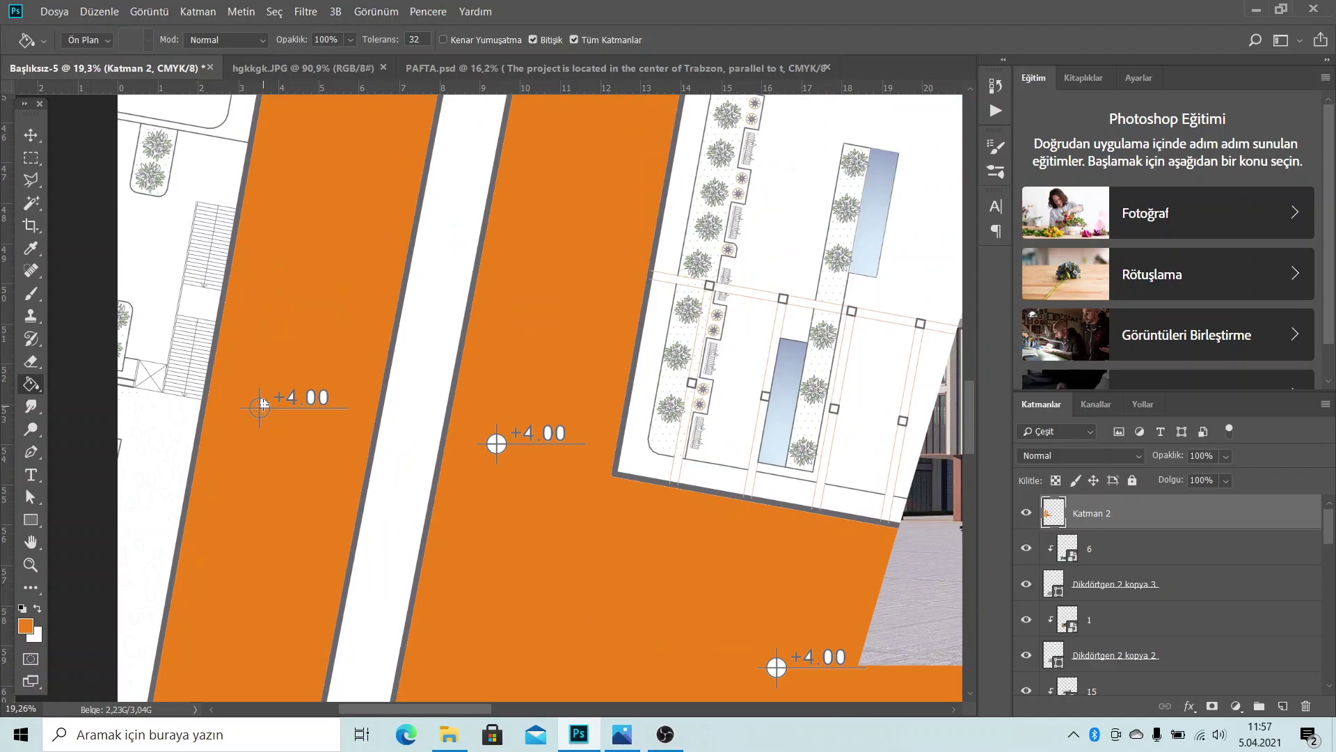
scroll(307, 410, "up", 3)
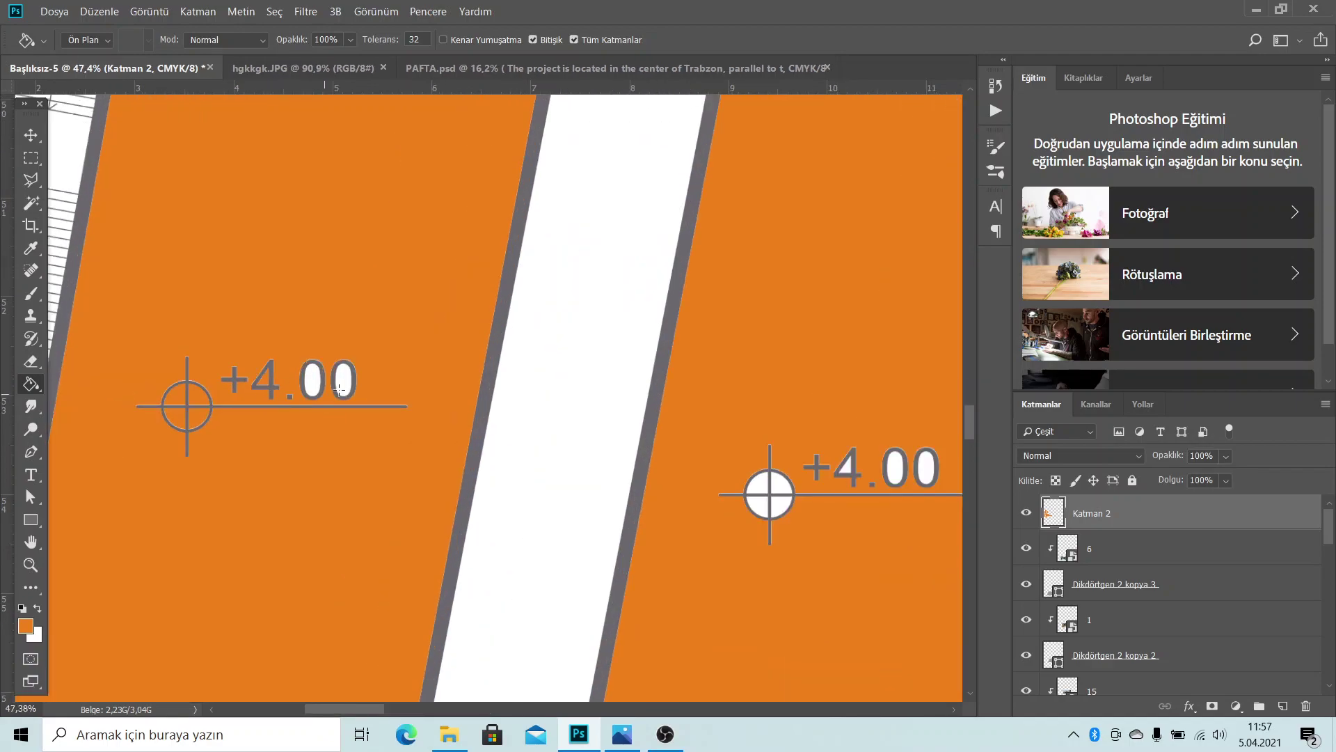
left_click(312, 379)
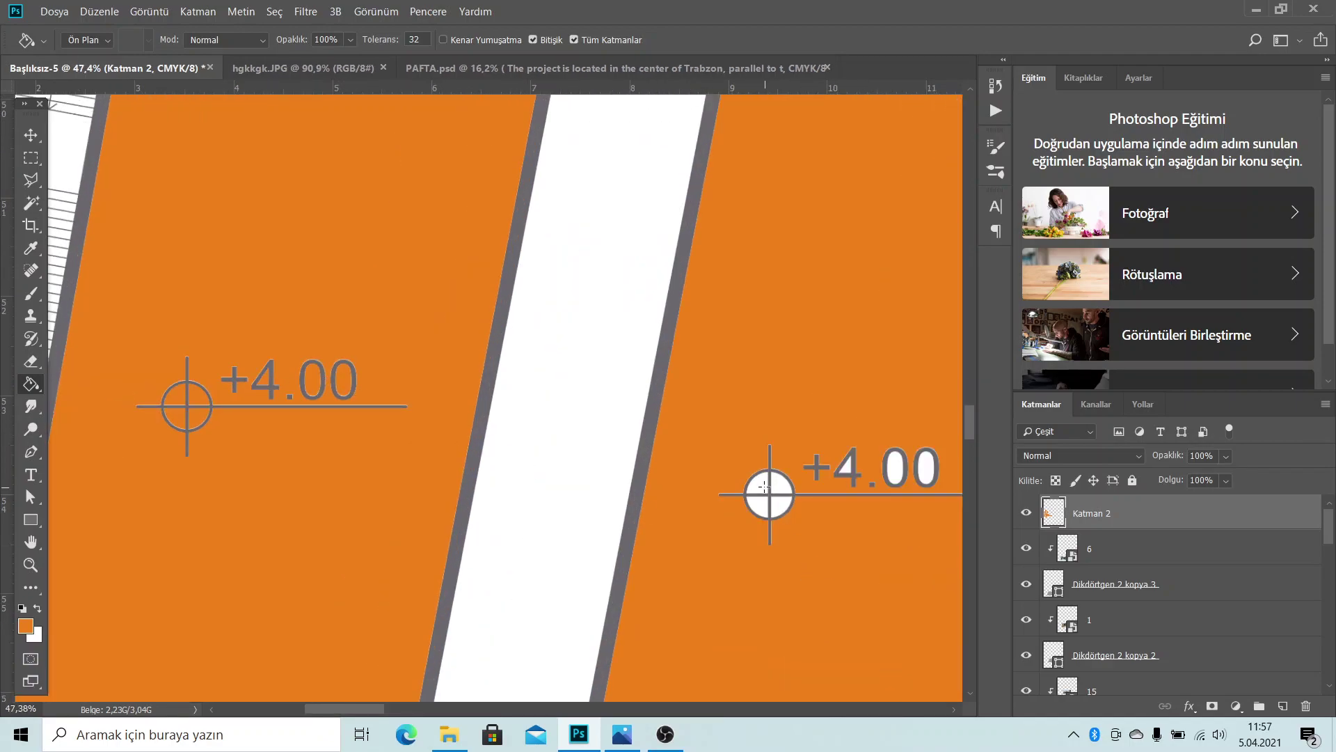
left_click(764, 487)
left_click(781, 484)
key("ctrl+z")
left_click(783, 508)
left_click(849, 471)
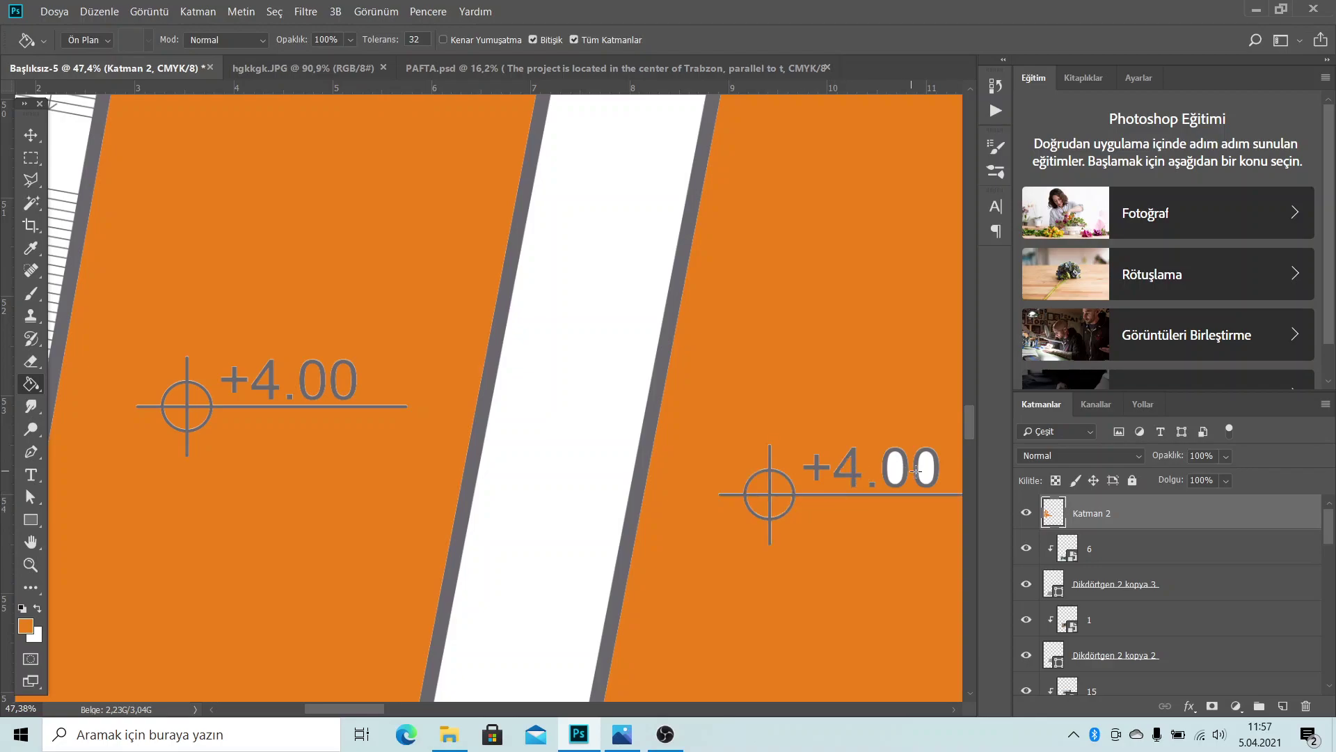
left_click(893, 469)
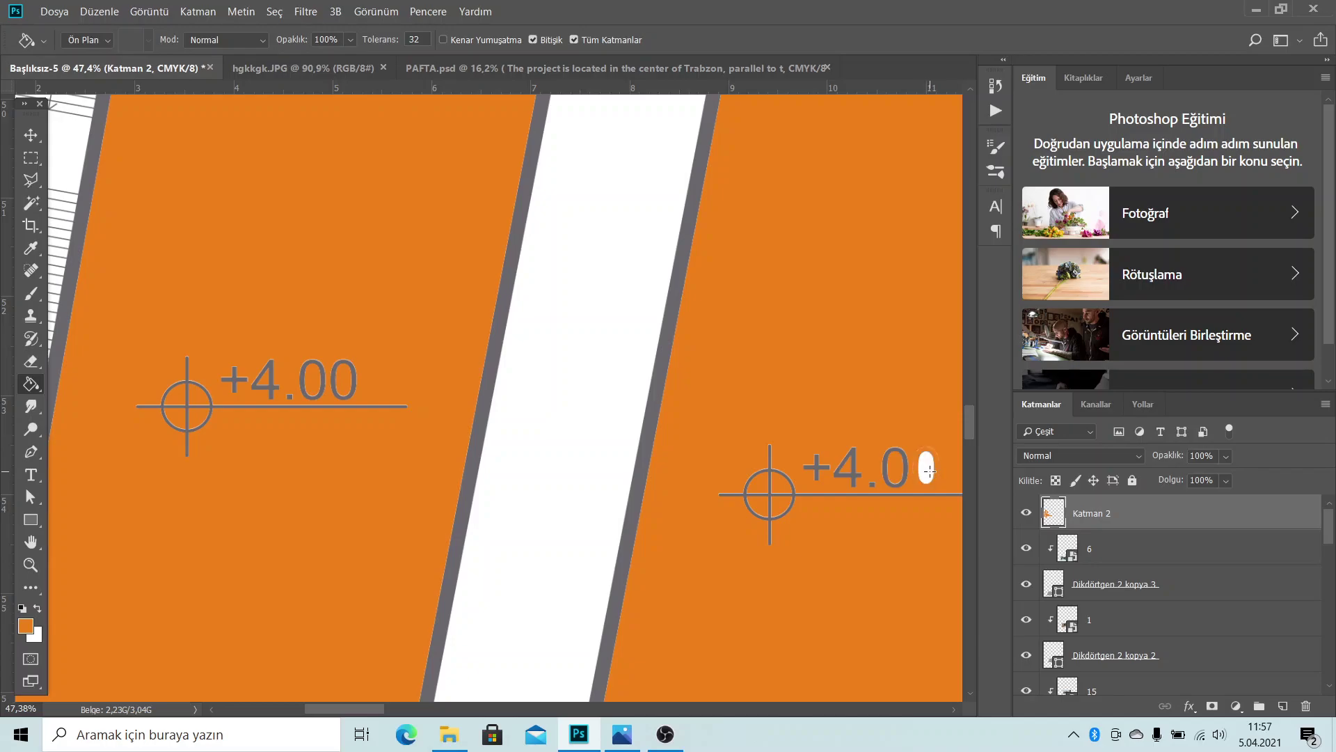
left_click(927, 468)
scroll(665, 535, "down", 2)
scroll(666, 535, "down", 2)
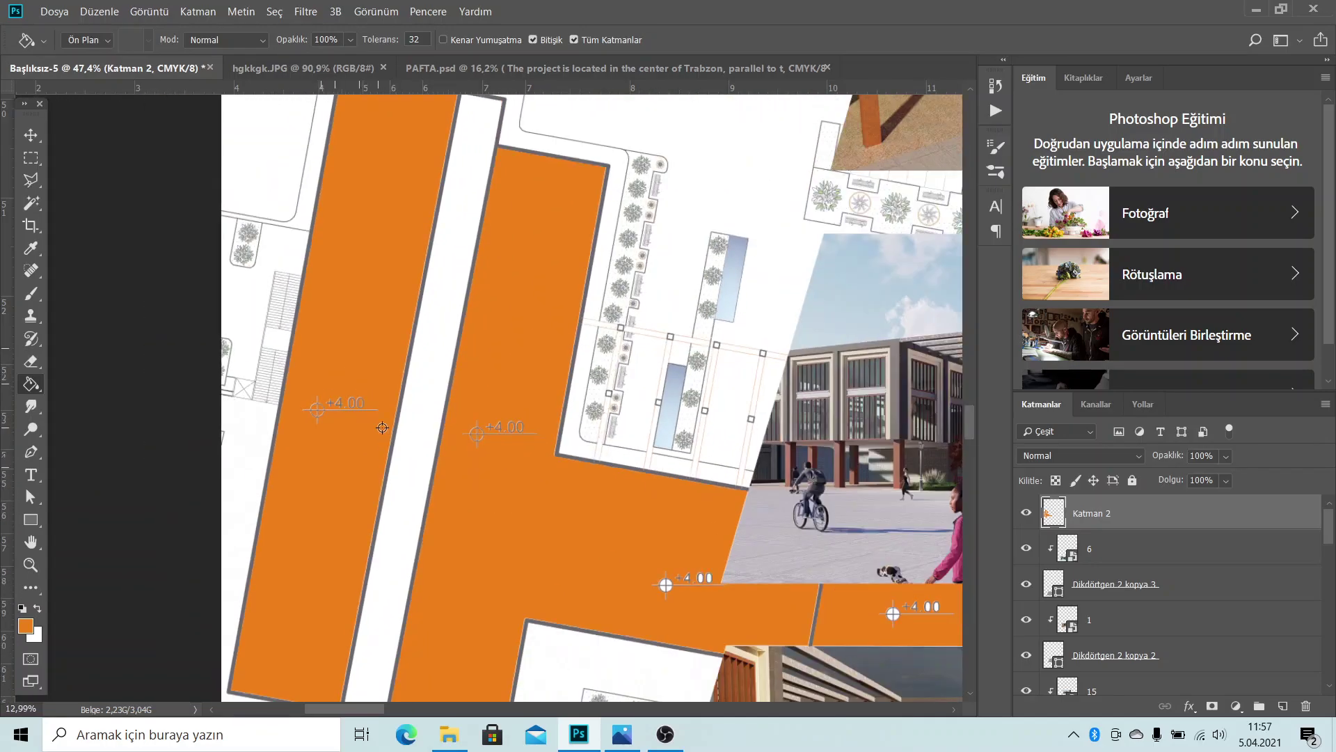
scroll(666, 535, "down", 2)
scroll(666, 535, "up", 2)
scroll(529, 550, "up", 2)
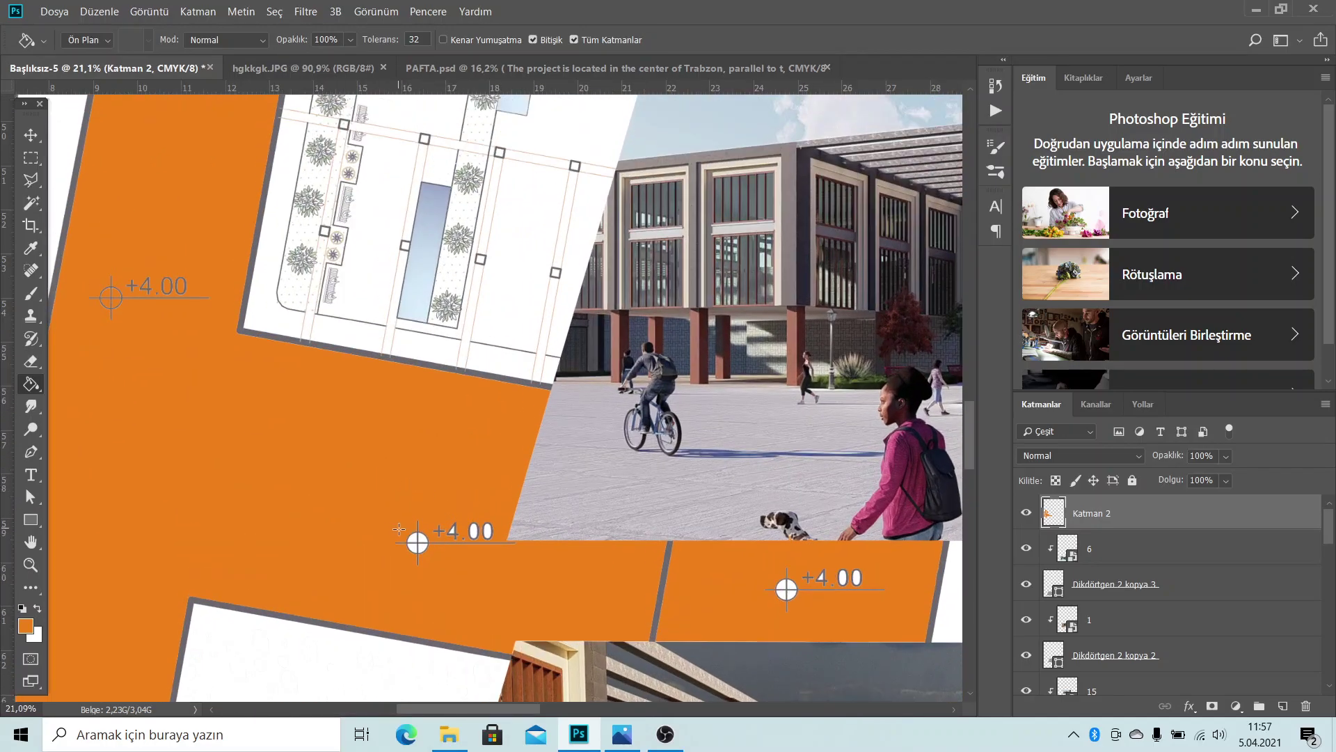
scroll(443, 571, "up", 2)
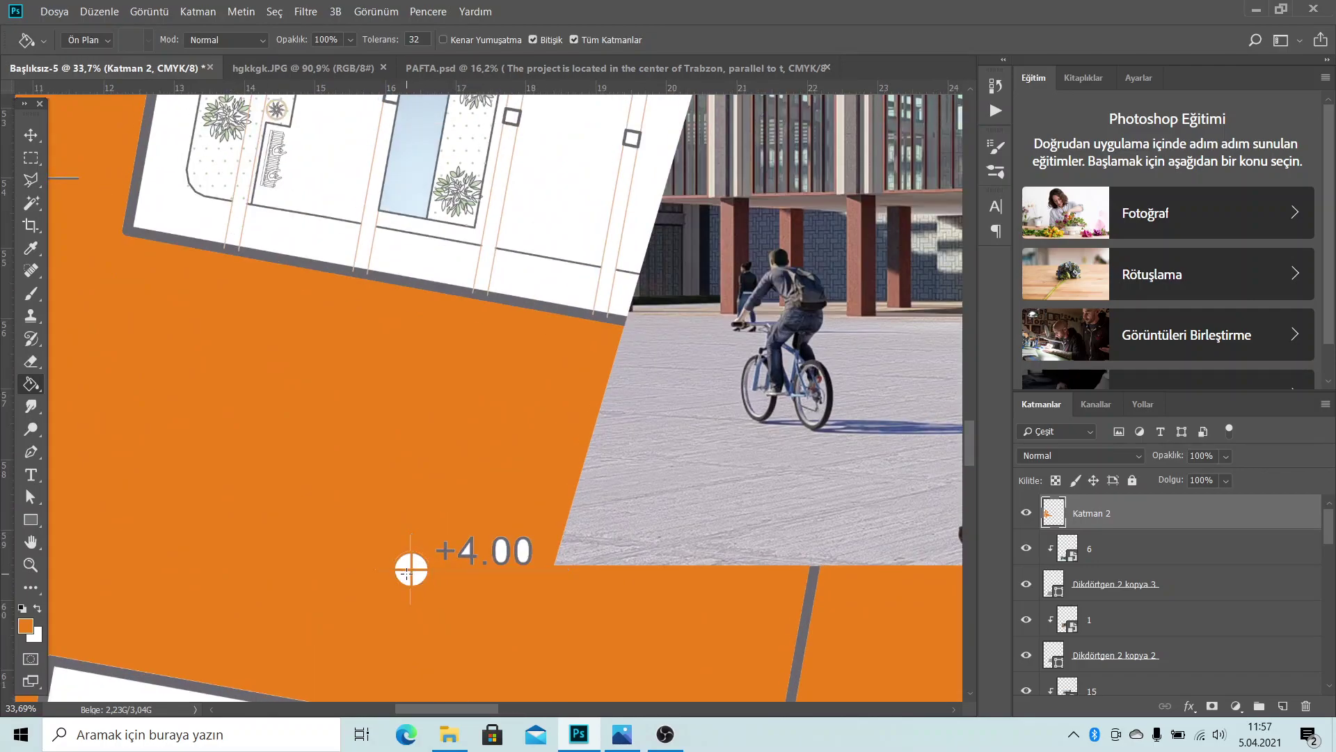
left_click(407, 576)
left_click(421, 579)
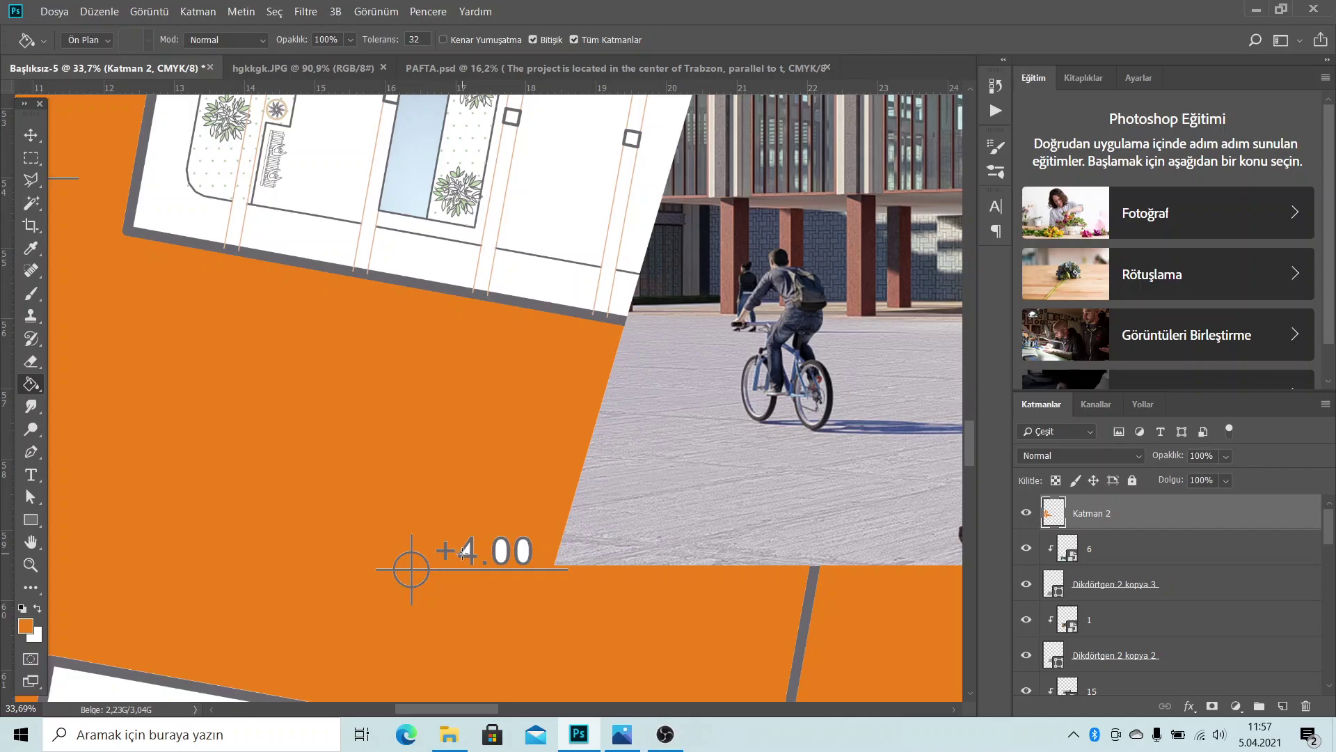
scroll(362, 414, "down", 3)
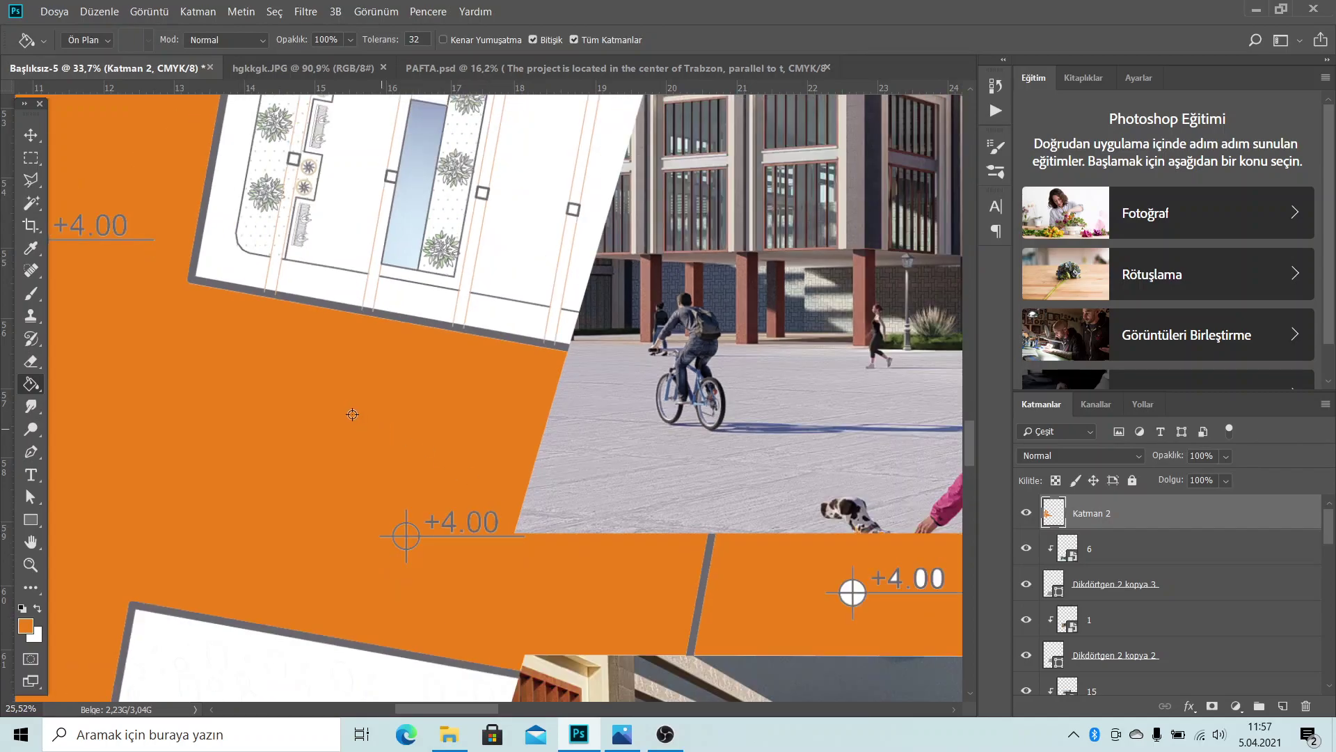
scroll(729, 545, "up", 3)
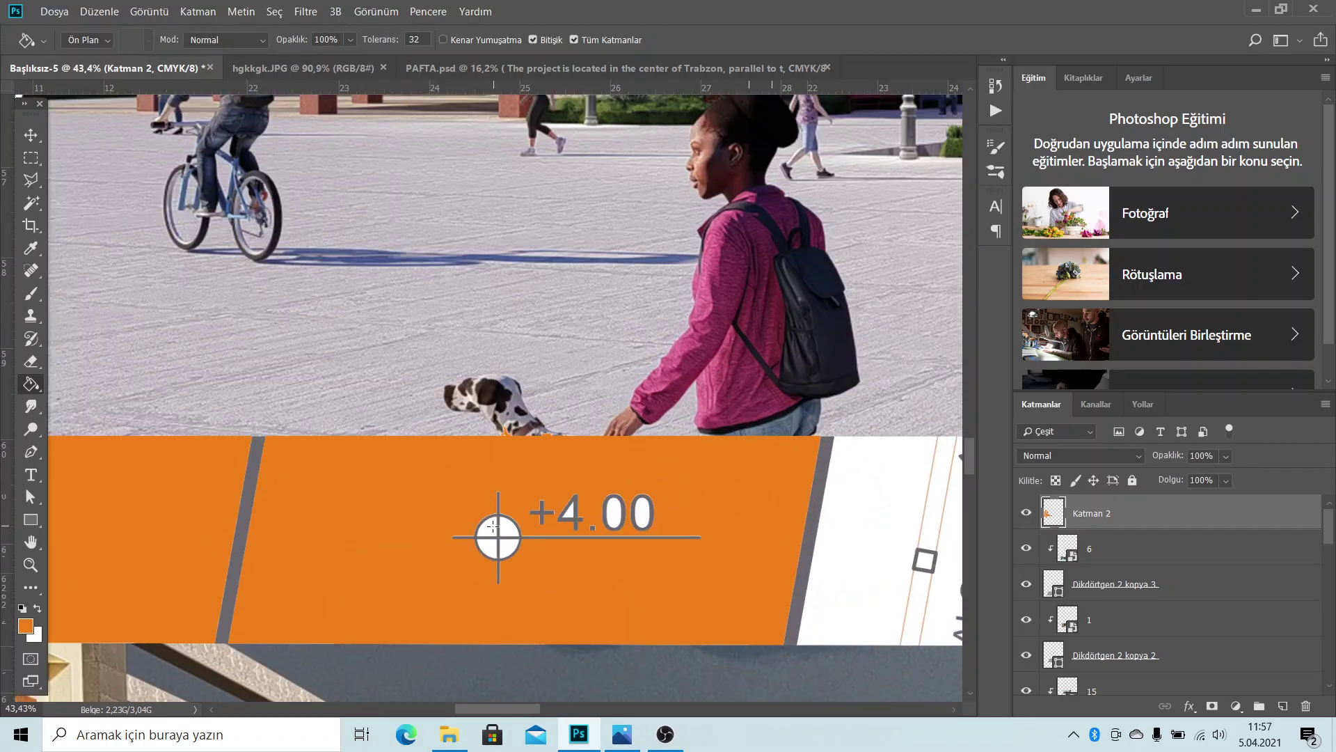
left_click(510, 529)
left_click(508, 550)
left_click(489, 531)
left_click(572, 516)
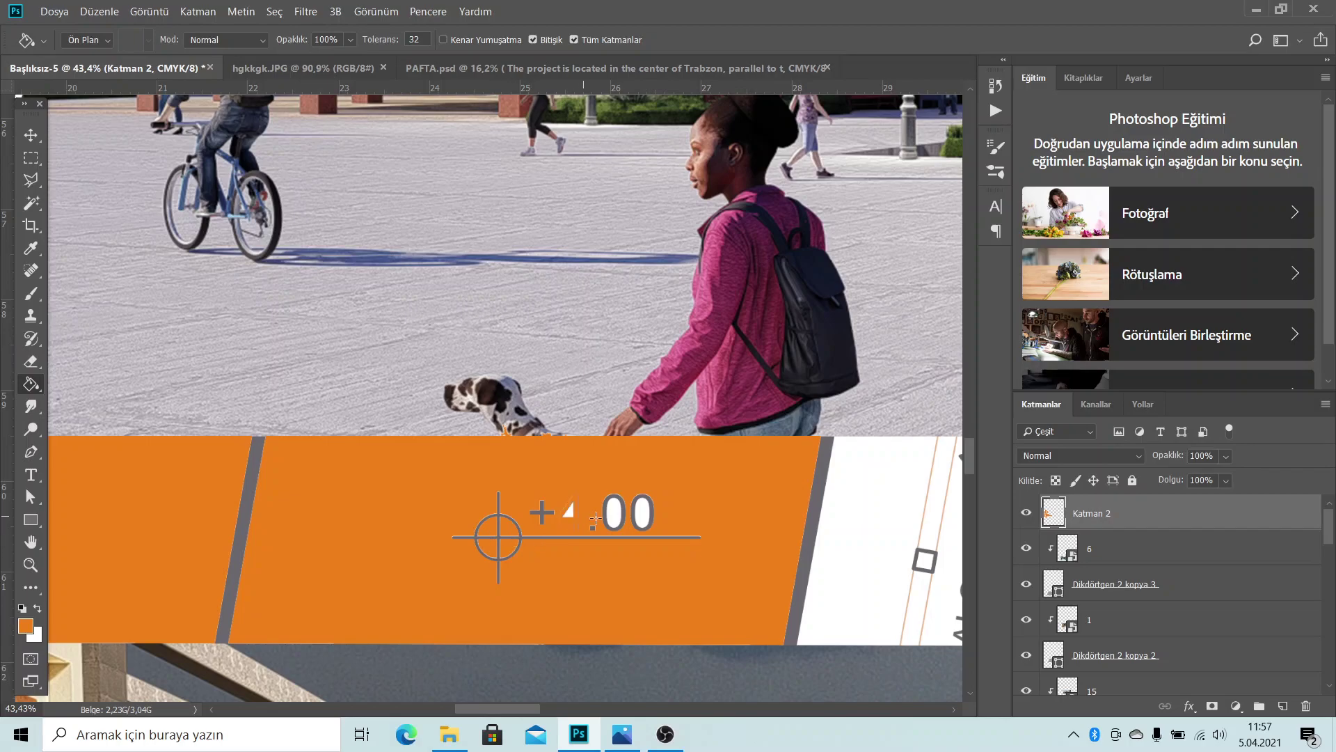
left_click(567, 512)
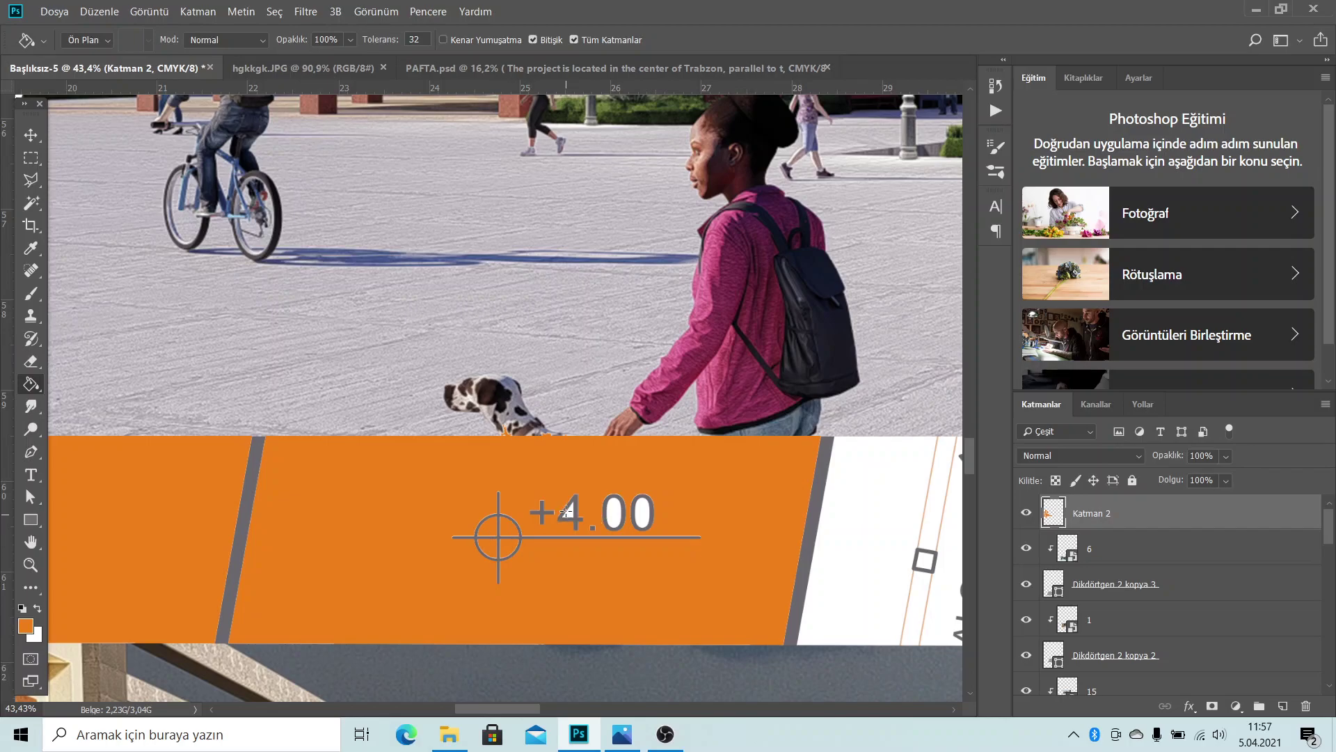
left_click(617, 513)
scroll(817, 531, "down", 5)
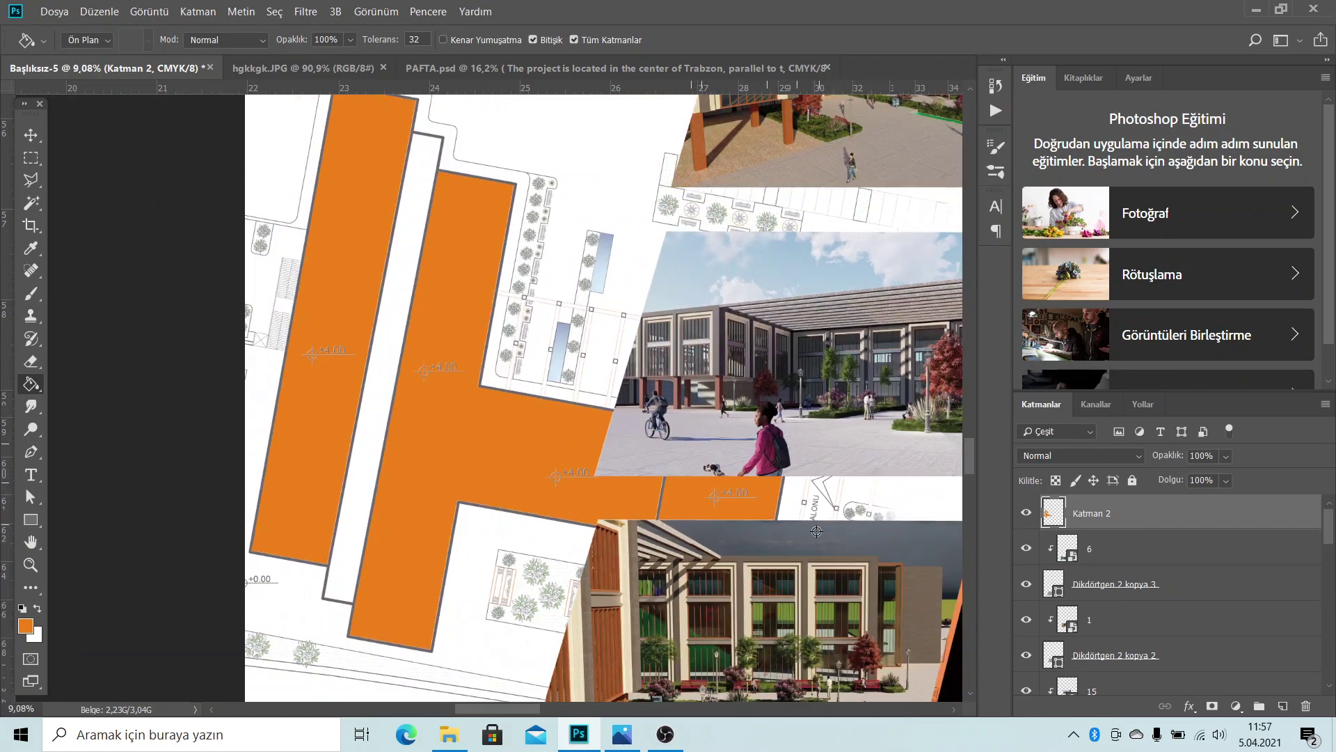
scroll(817, 531, "down", 1)
scroll(766, 501, "down", 1)
scroll(724, 480, "down", 2)
scroll(688, 453, "down", 1)
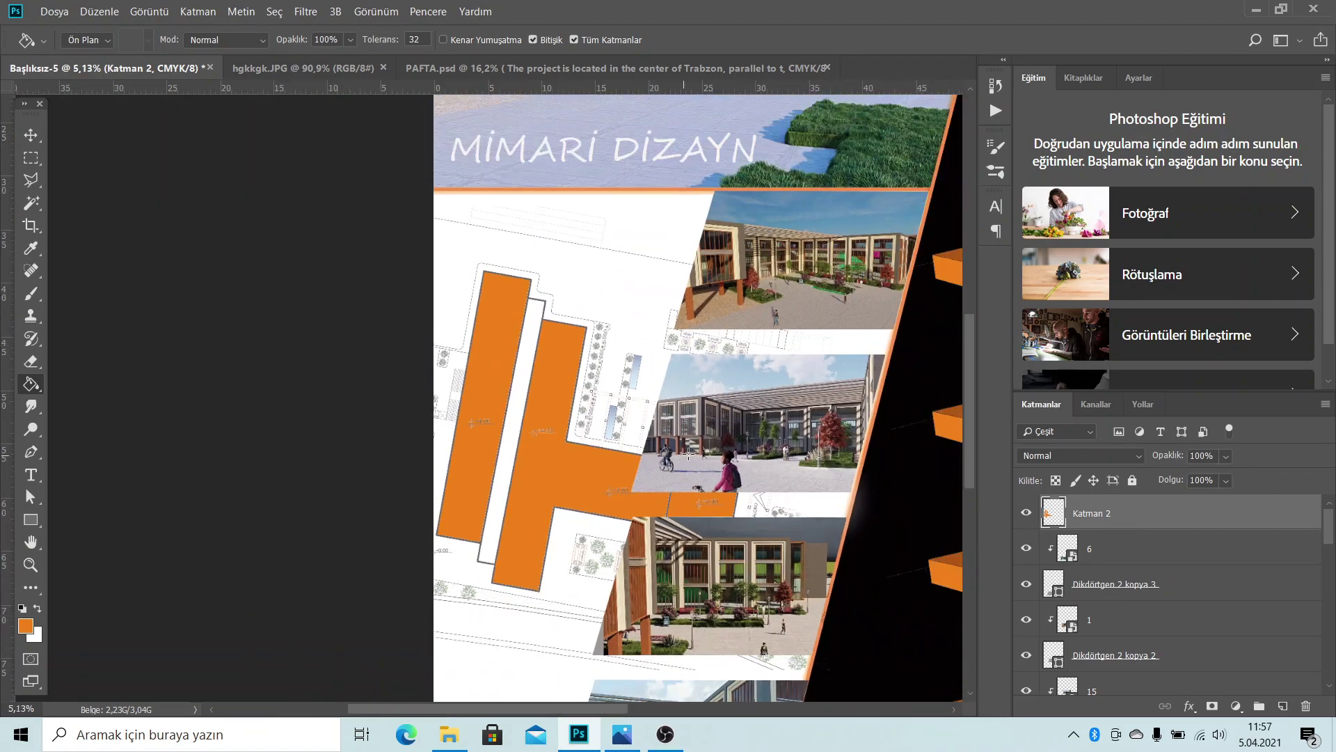
scroll(688, 454, "up", 1)
left_click(31, 134)
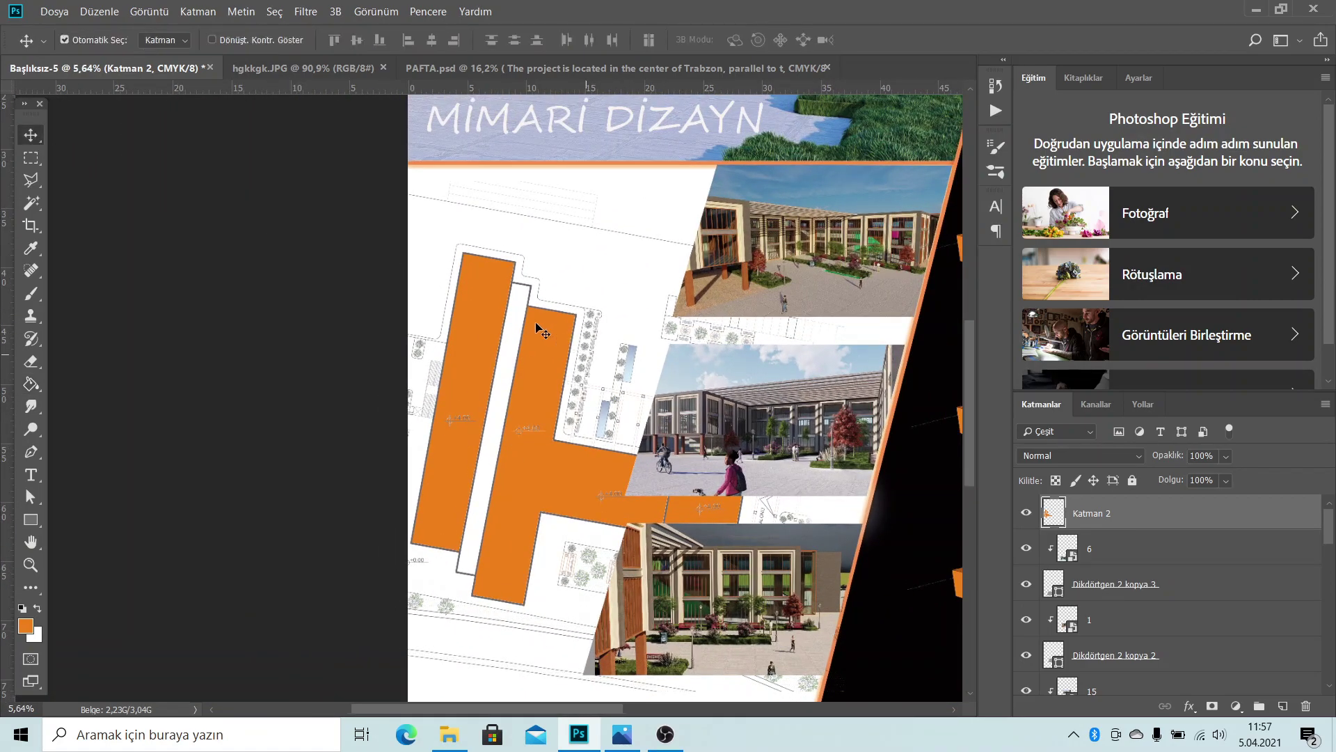
left_click(1225, 456)
left_click_drag(1242, 473, 1234, 473)
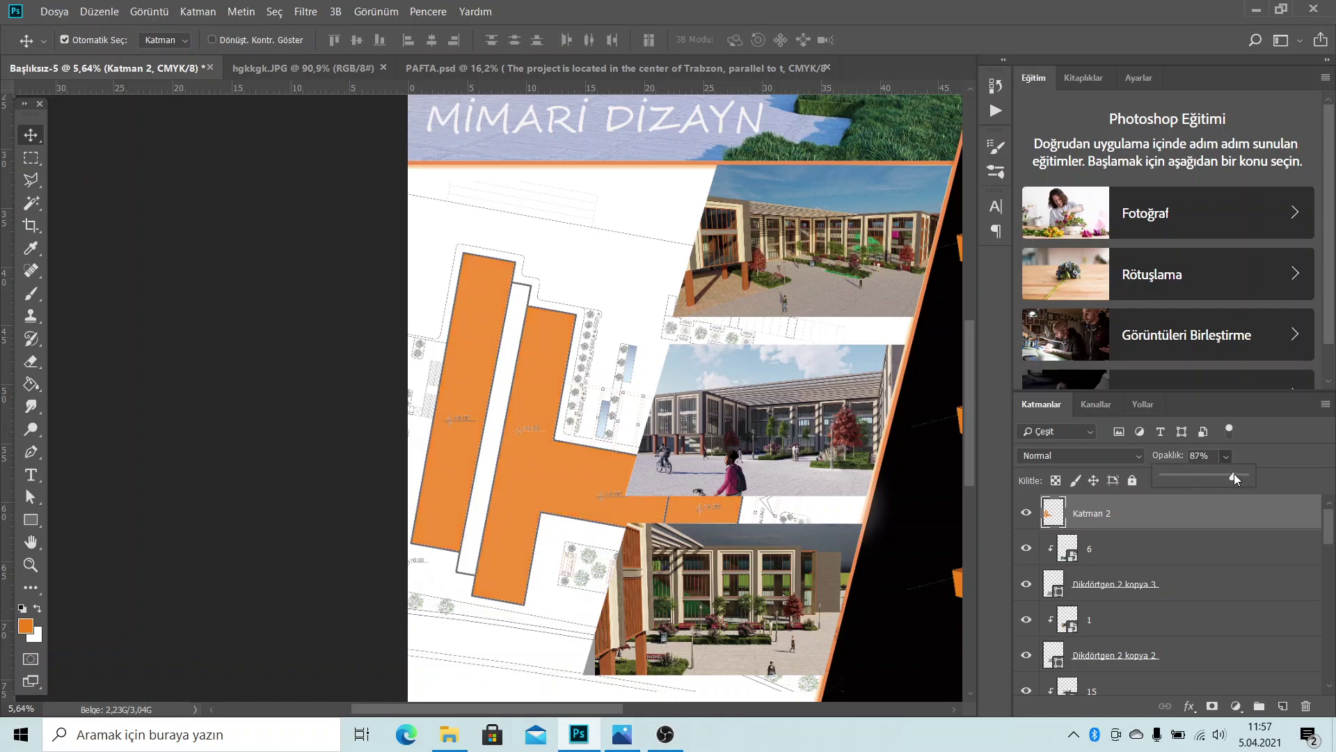
left_click(634, 737)
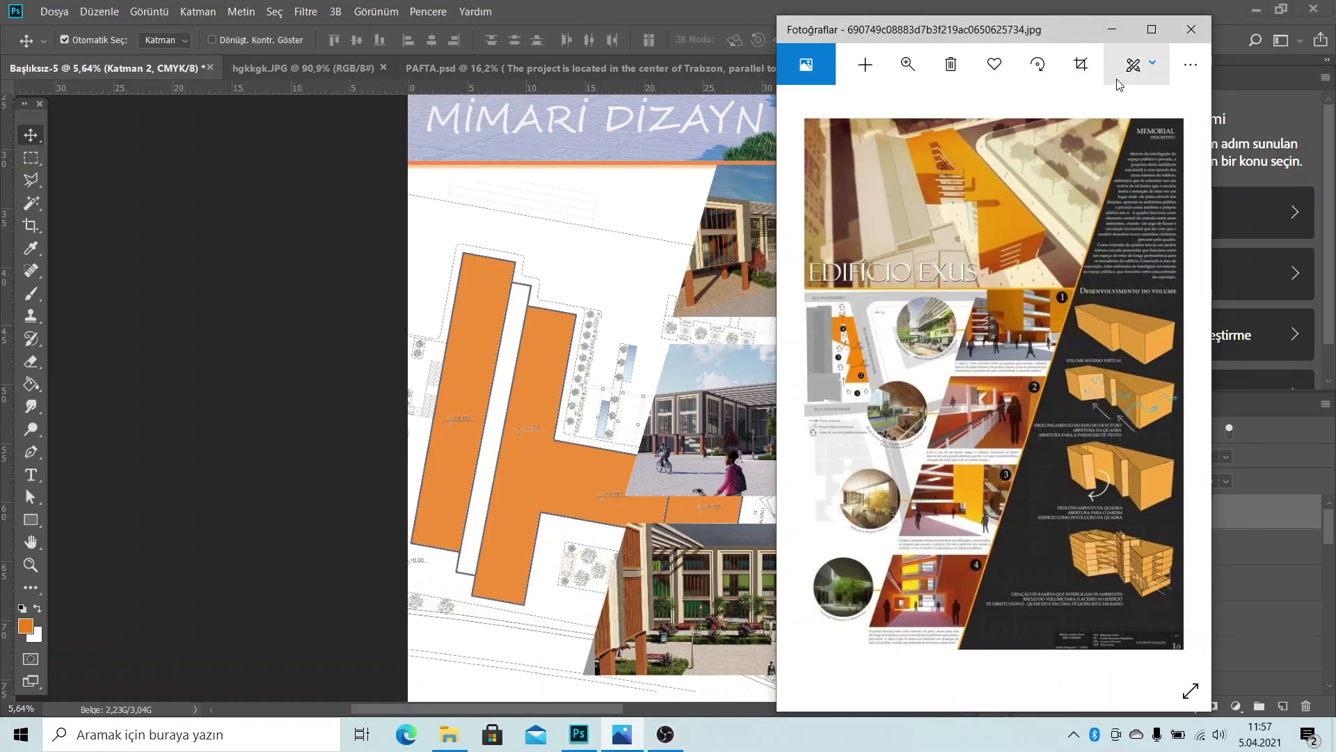
left_click(1112, 29)
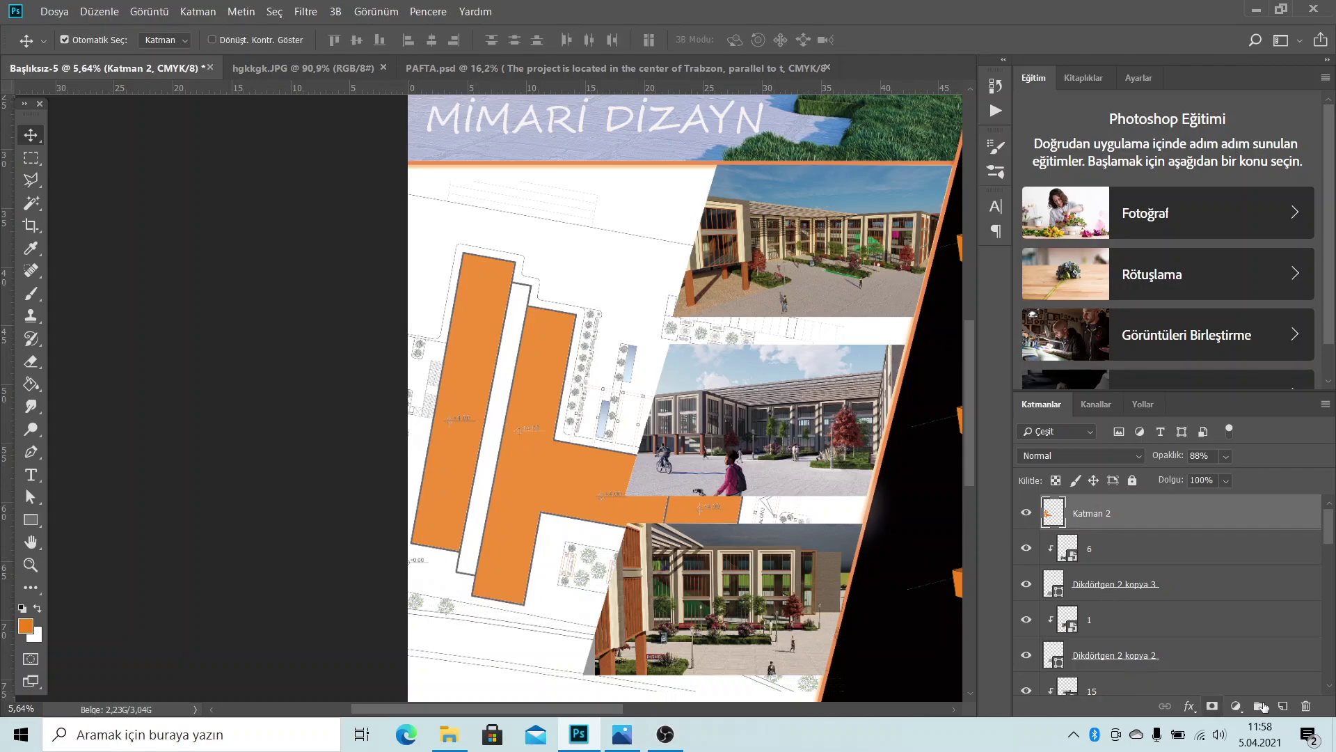
Add a new layer Katman 3 and set the foreground colour to light cyan
left_click(1284, 706)
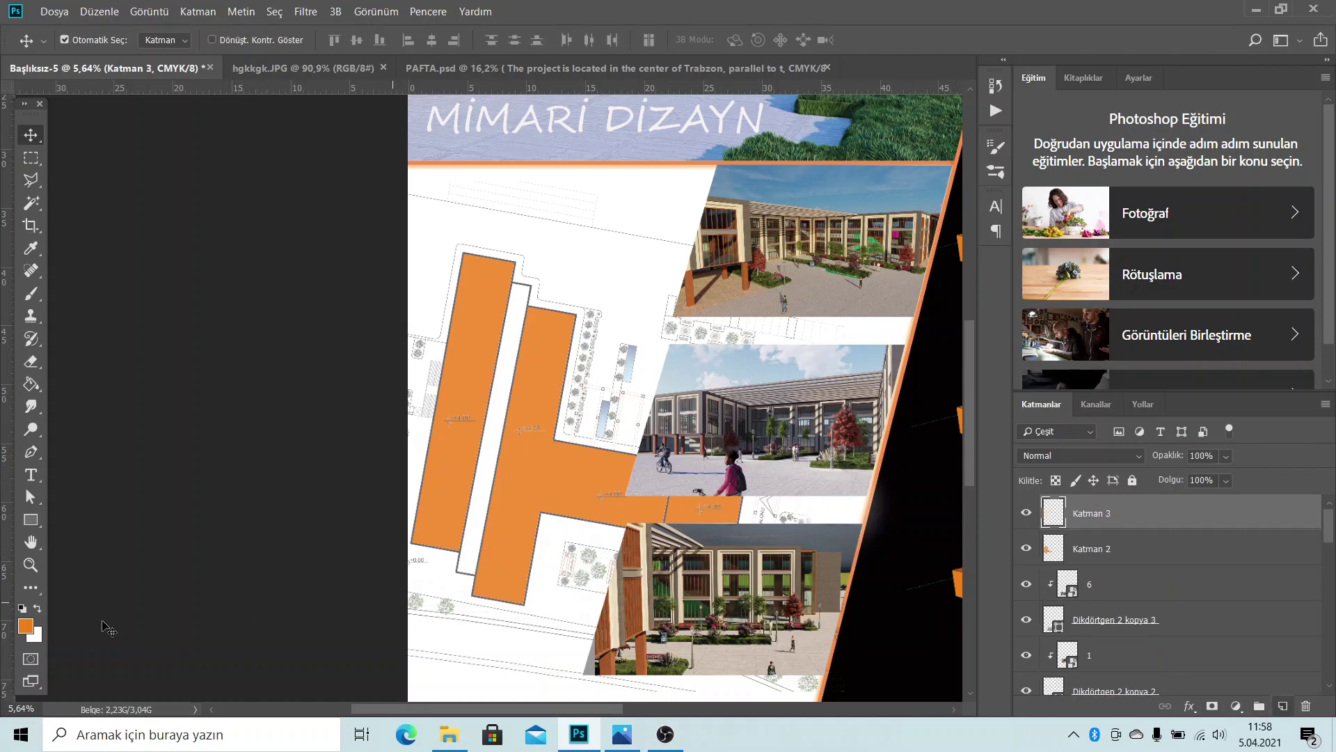
left_click(25, 626)
left_click(982, 374)
left_click(897, 279)
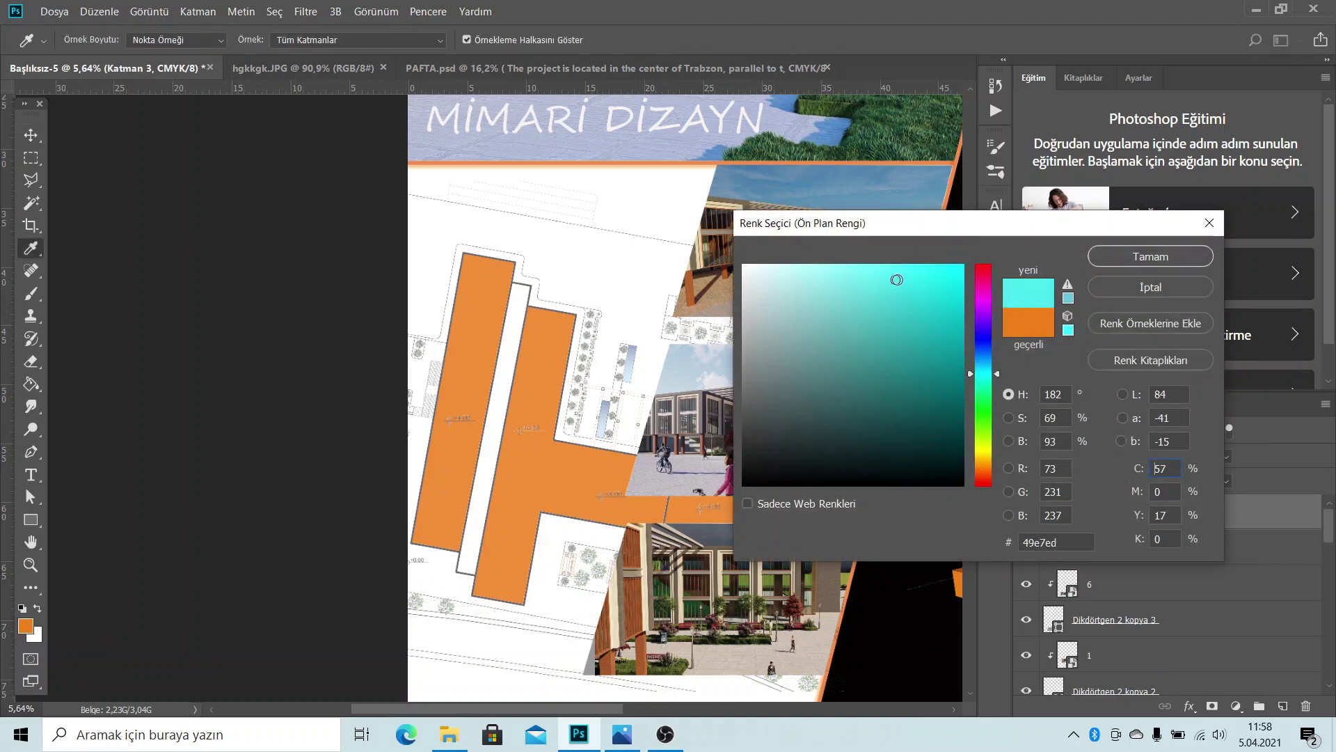
left_click_drag(897, 279, 858, 284)
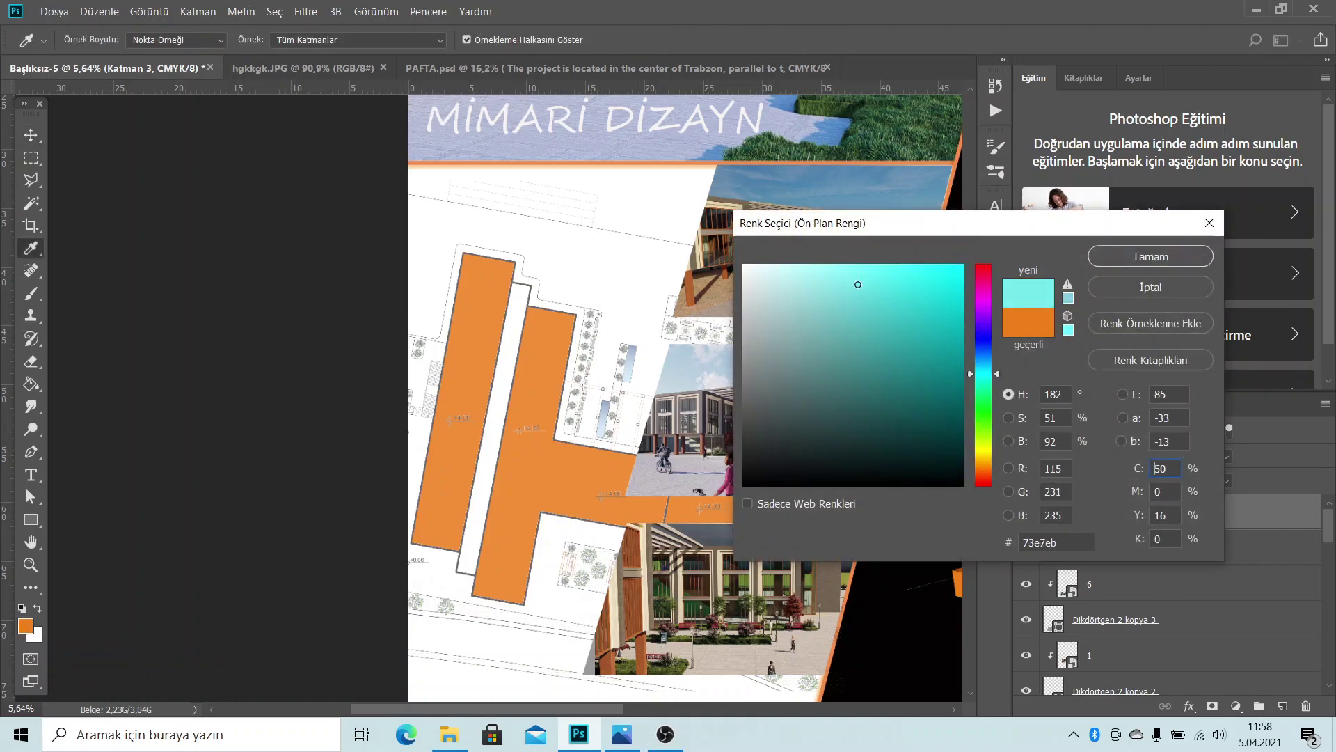
left_click(1155, 258)
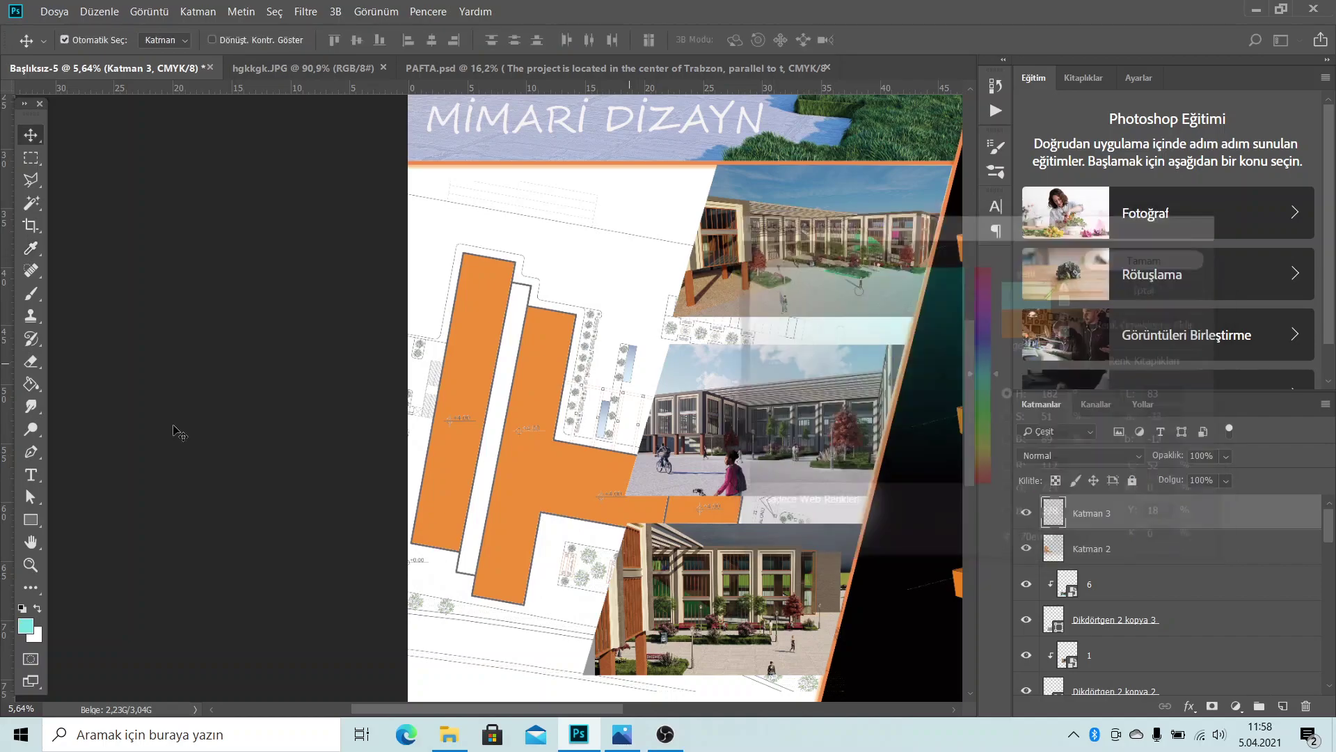
Paint Bucket the strip between the orange blocks cyan and lower the layer to 55% opacity
left_click(39, 379)
left_click(525, 318)
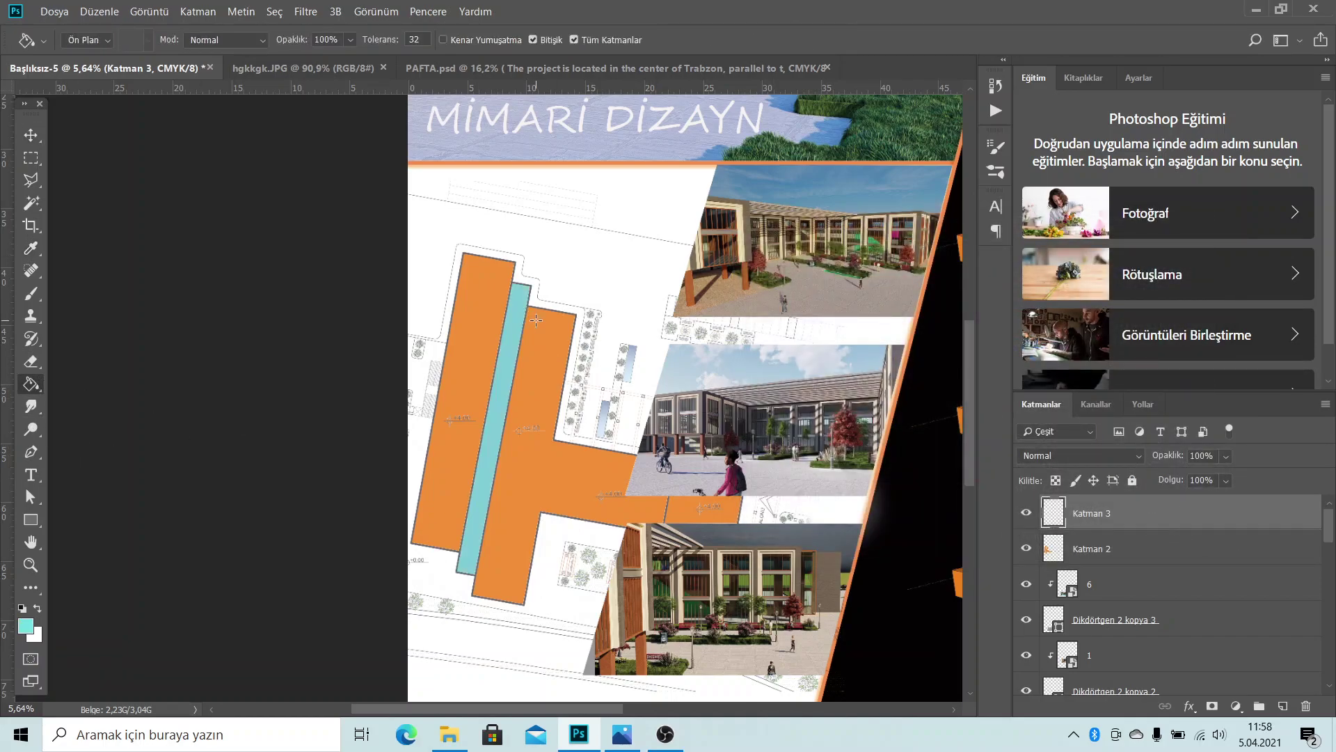
left_click(1226, 457)
left_click_drag(1222, 474, 1209, 474)
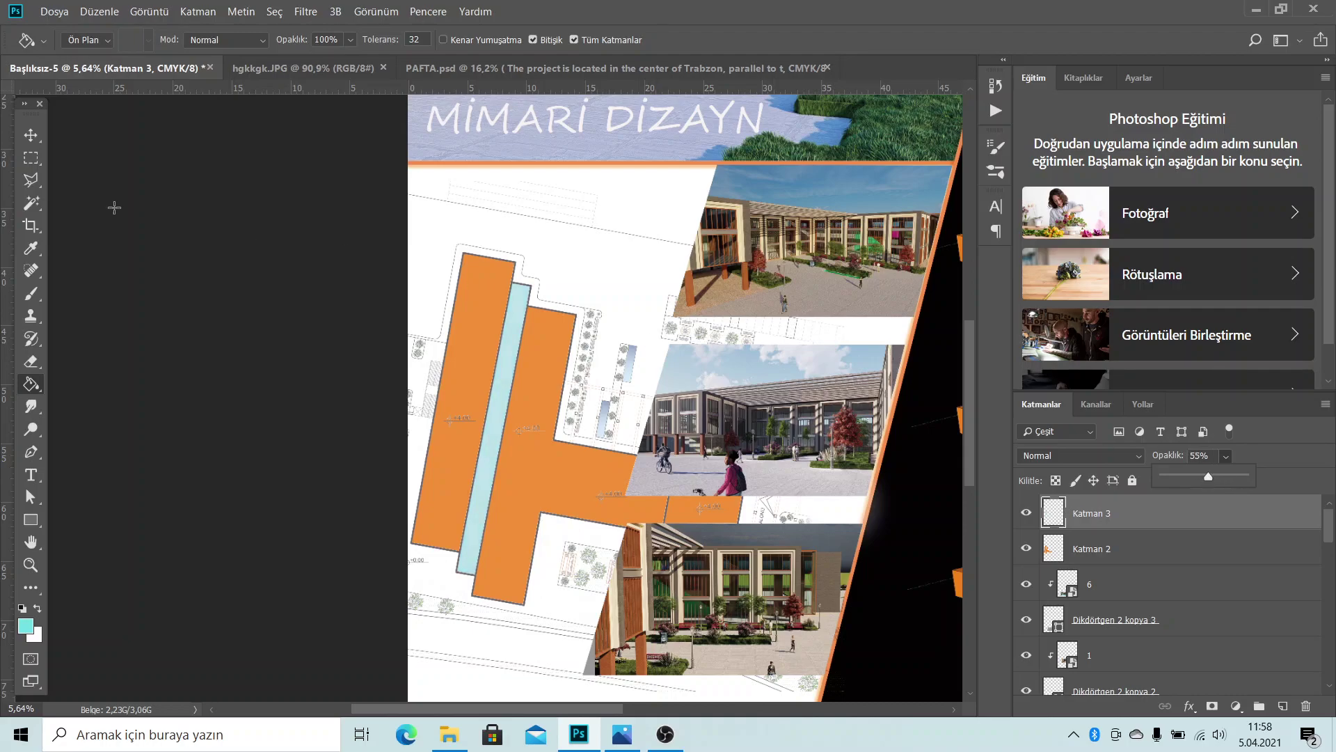
left_click(34, 141)
Add a new layer Katman 4 and set the foreground colour to light grey
scroll(677, 390, "down", 1)
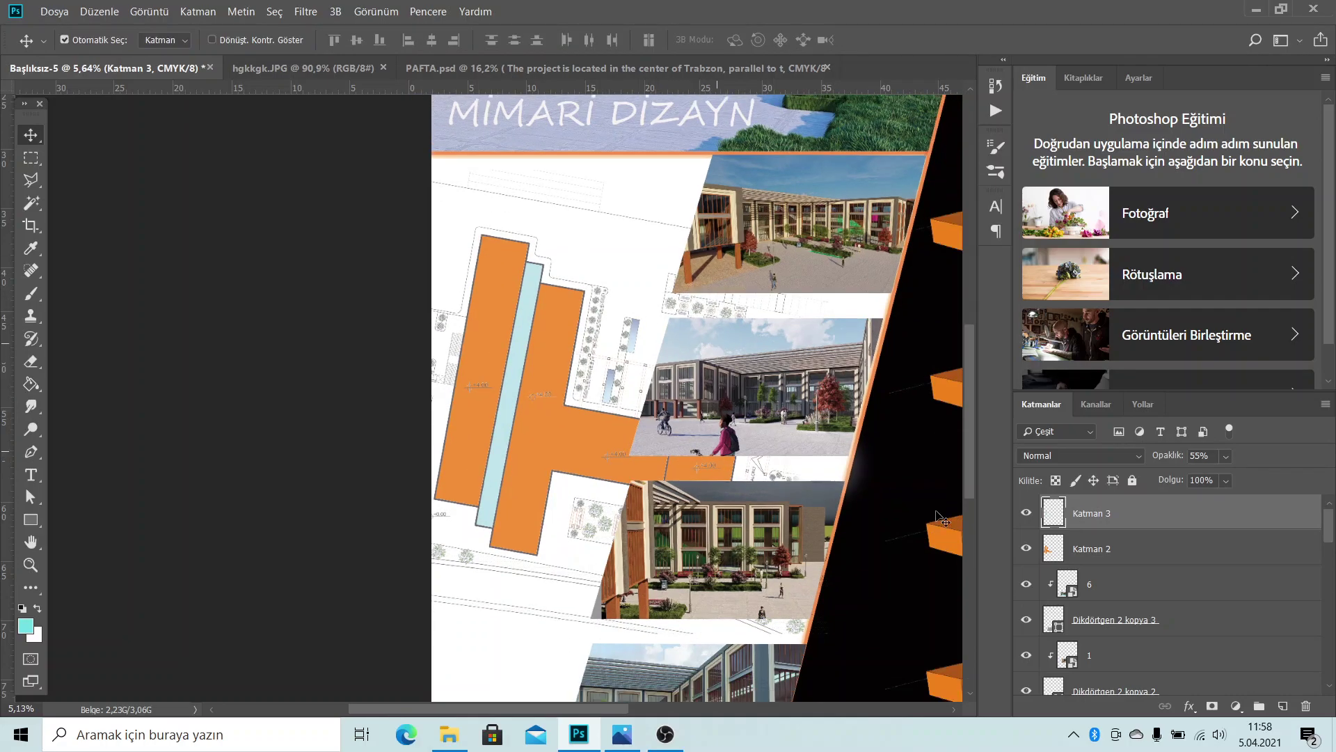
left_click(1282, 706)
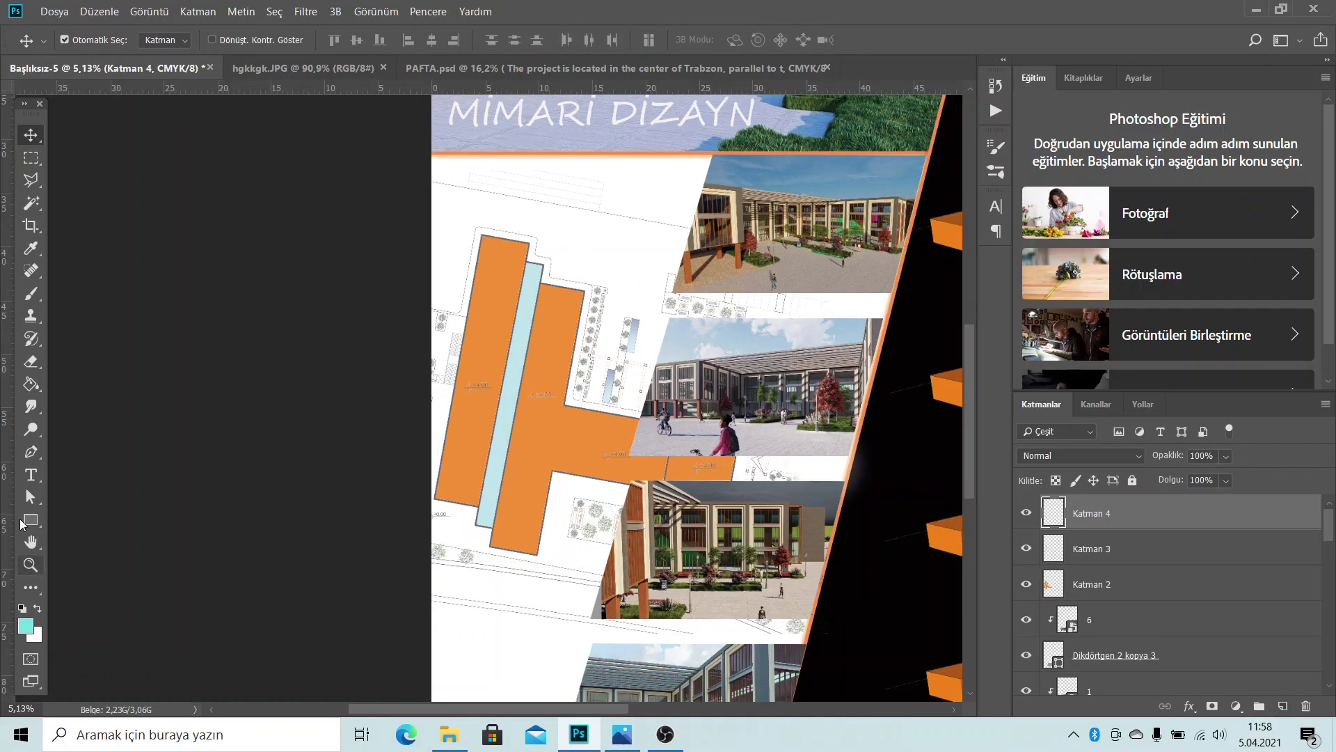
left_click(25, 626)
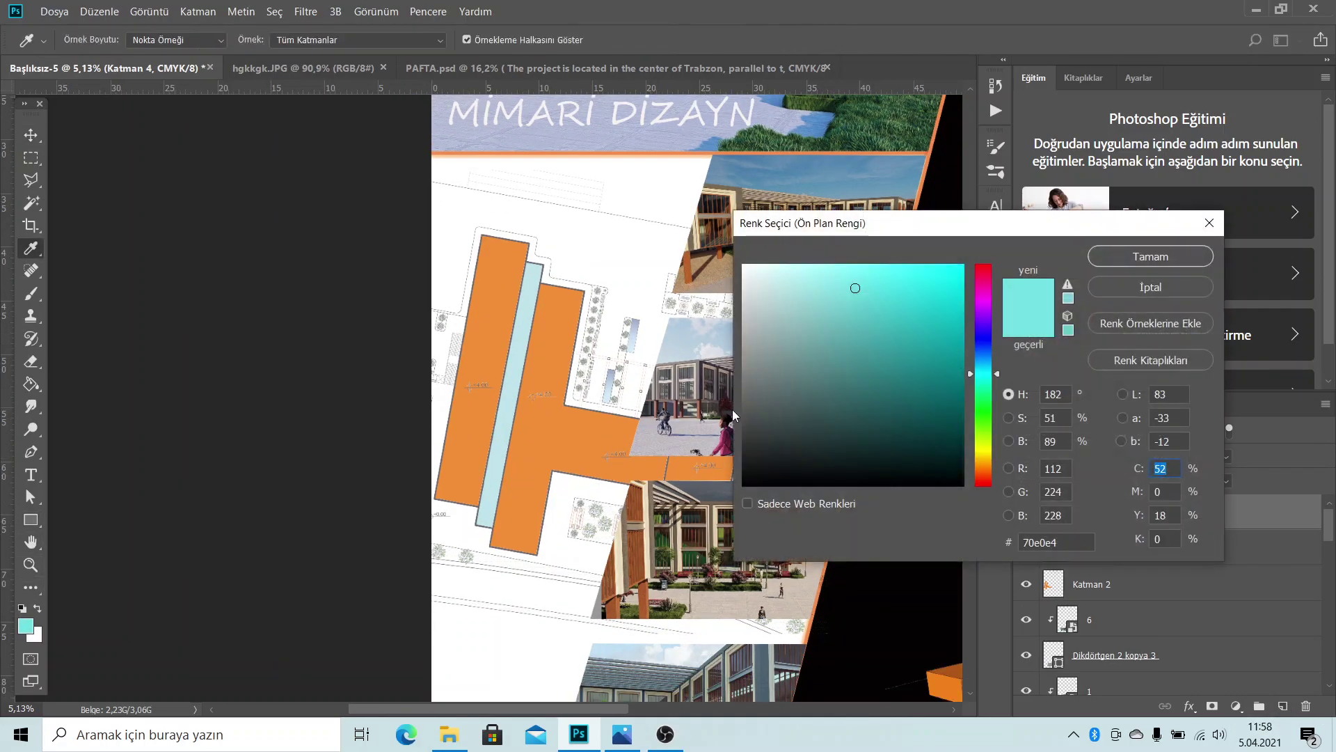
left_click(750, 383)
left_click_drag(749, 383, 750, 356)
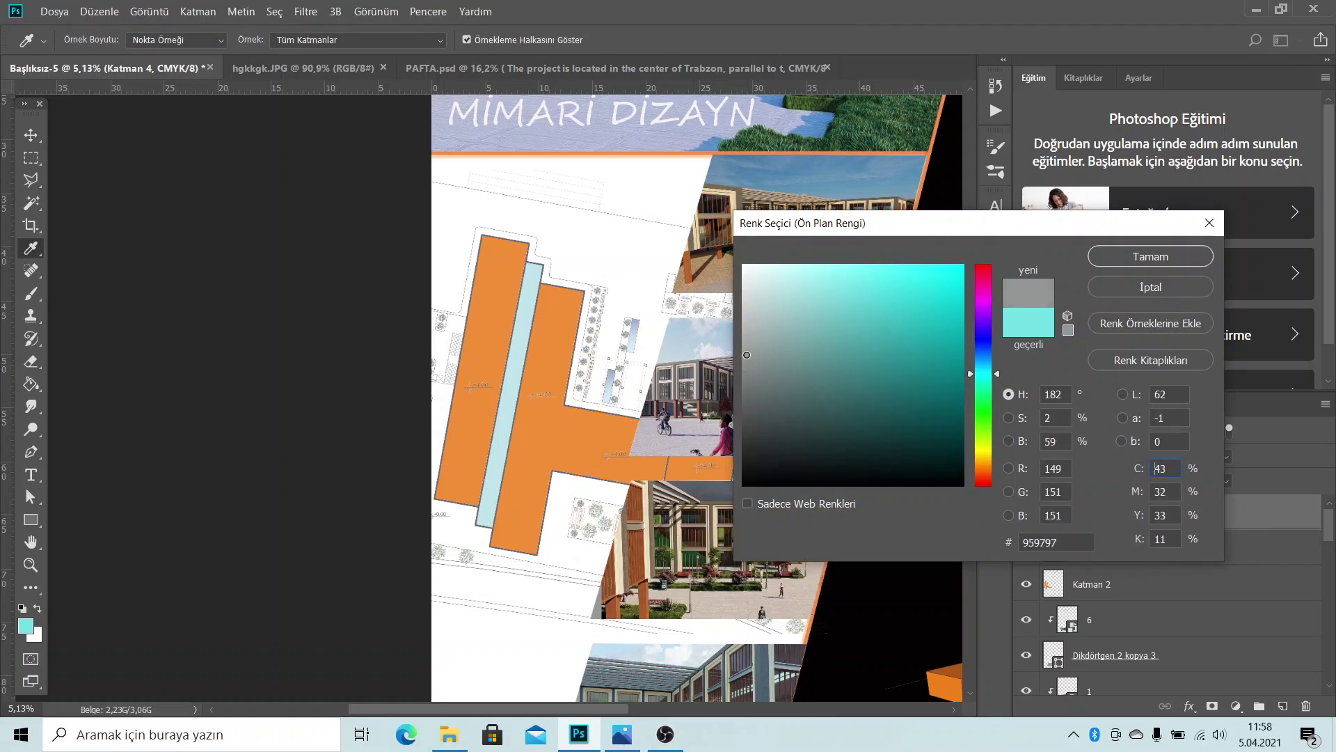
left_click(1109, 254)
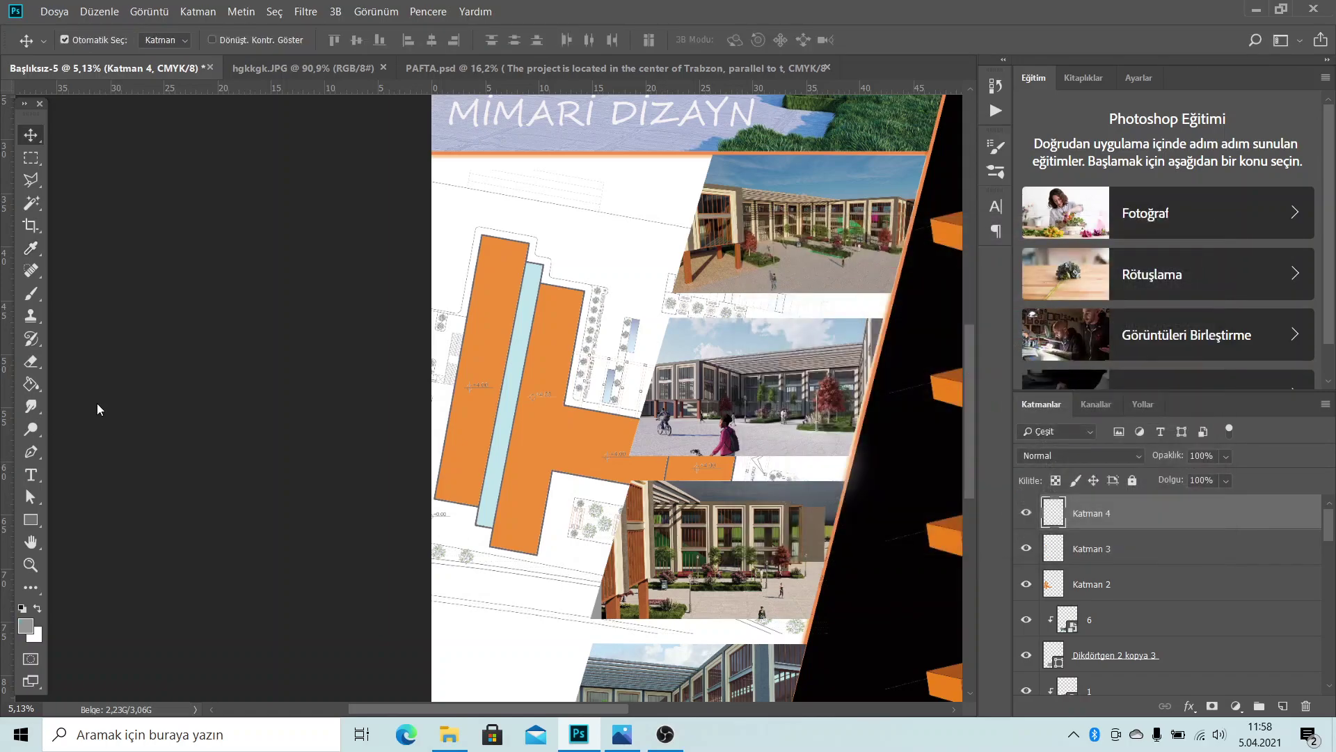
Paint Bucket grey into the band, side strip, lower edge and corner around the building outline
left_click(34, 386)
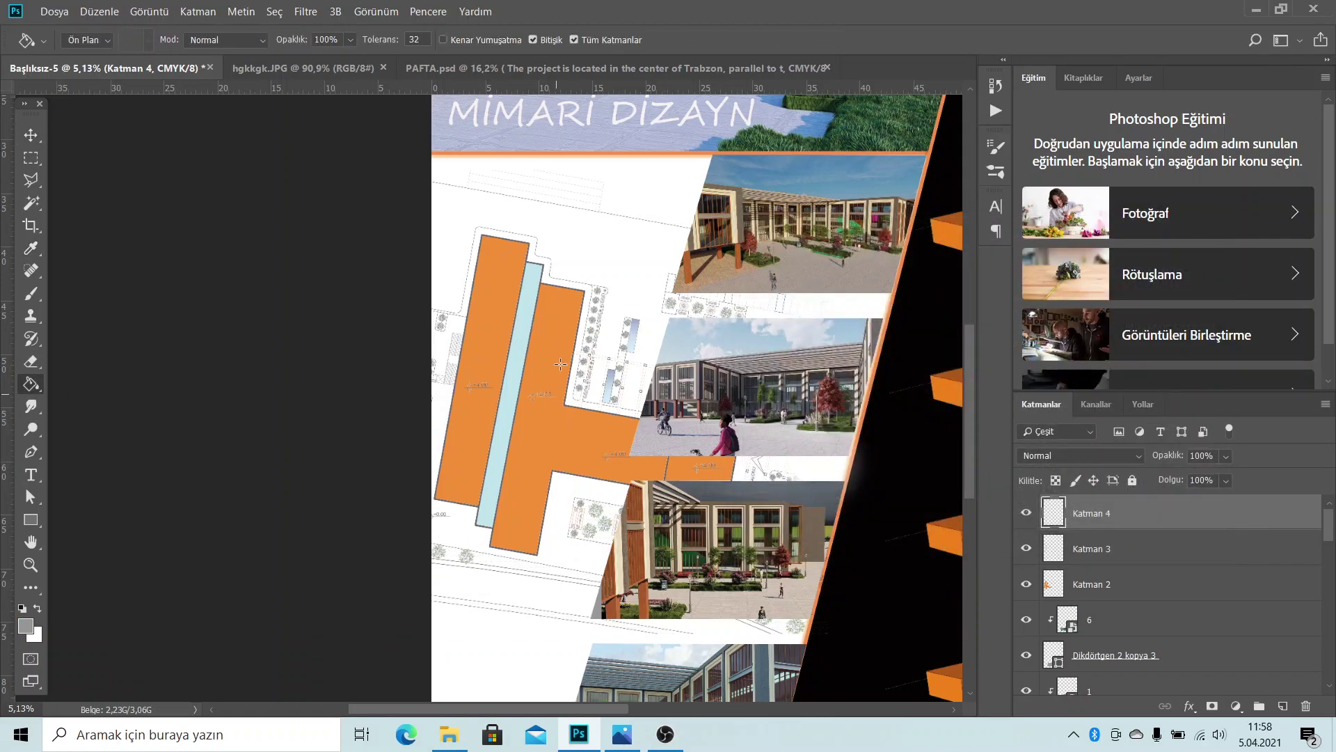
left_click(534, 261)
scroll(579, 349, "up", 2)
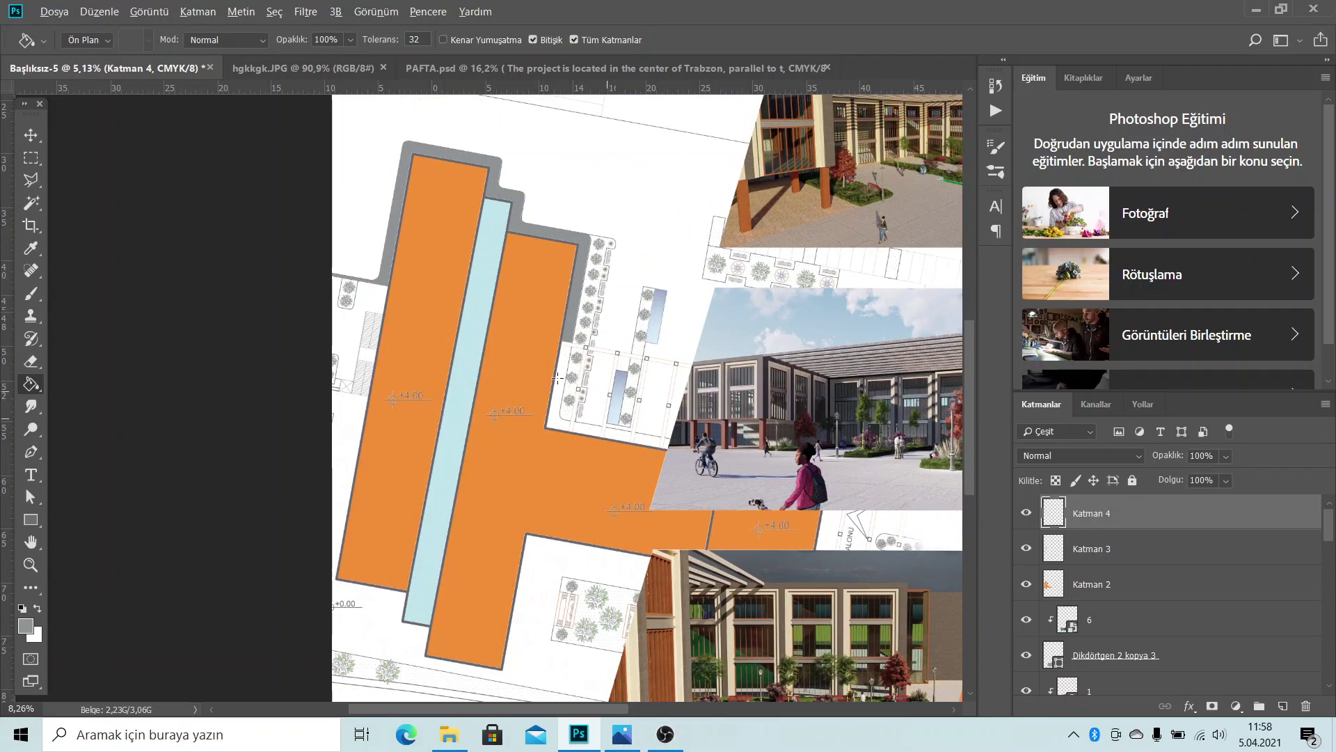
left_click(564, 361)
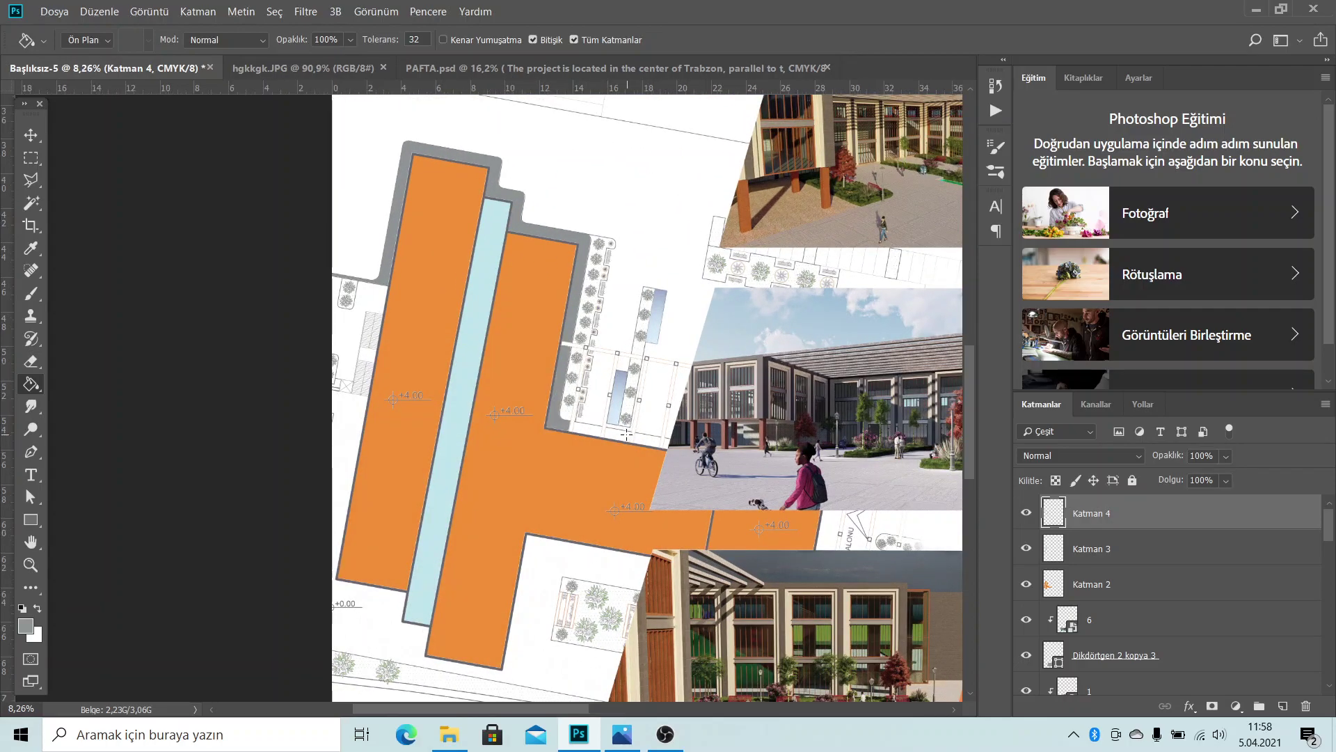
left_click(626, 435)
left_click(650, 441)
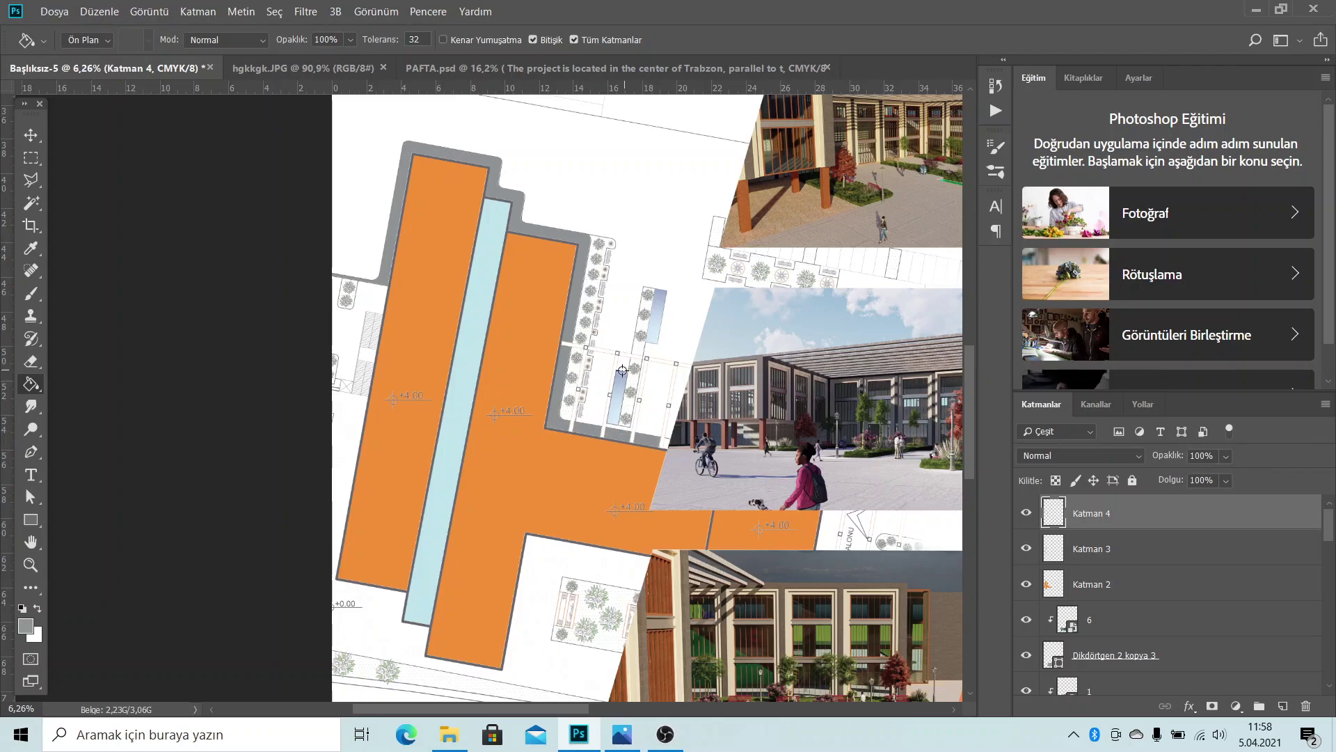
scroll(503, 581, "down", 2)
Fill the road-line and plan bottom-edge strips grey, undoing the unwanted fill below the road
left_click(505, 583)
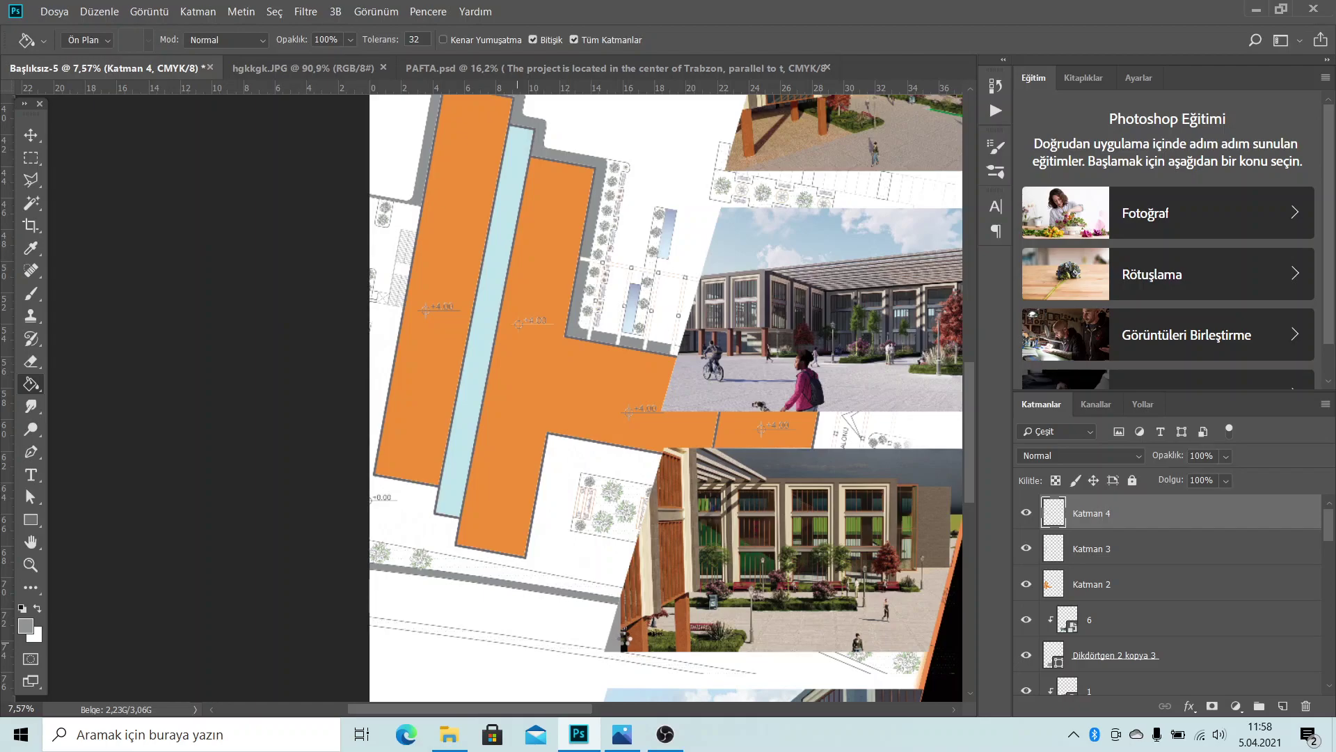
left_click(723, 674)
key("ctrl+z")
scroll(562, 606, "up", 3)
scroll(584, 599, "down", 3)
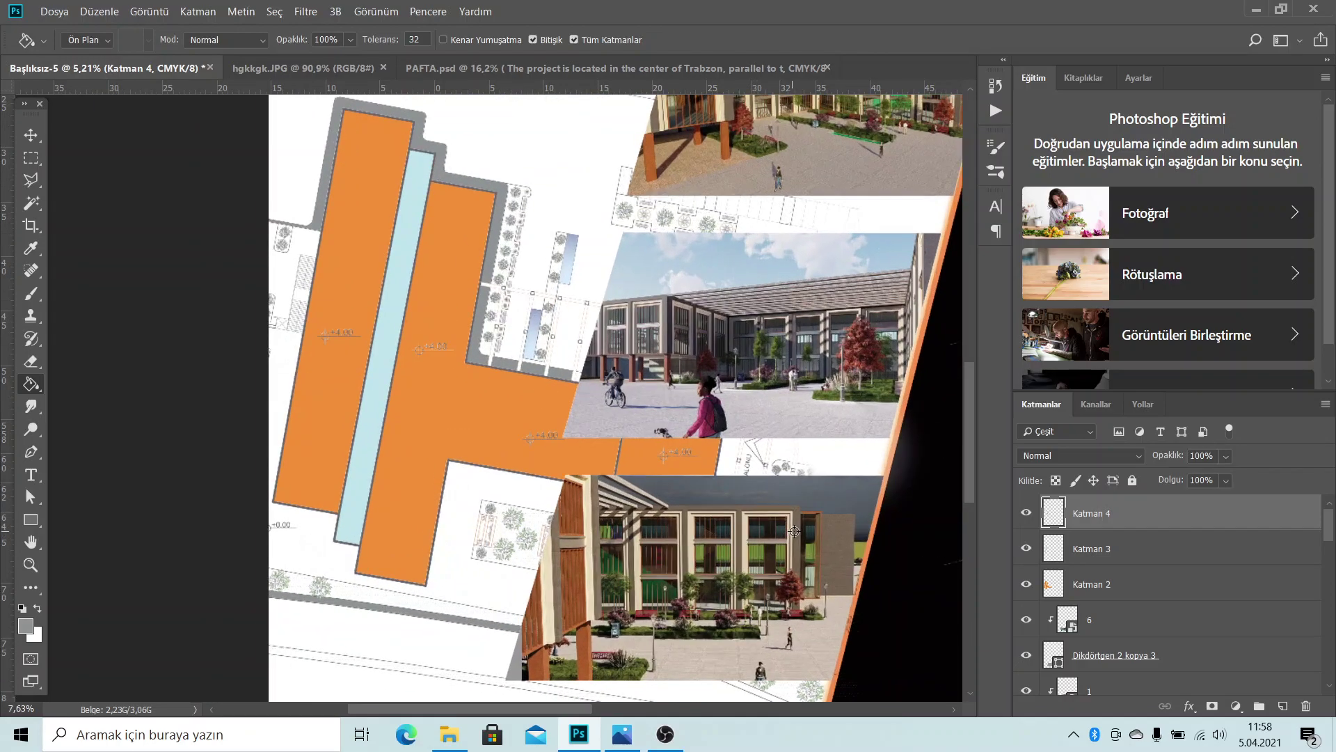
scroll(578, 382, "up", 2)
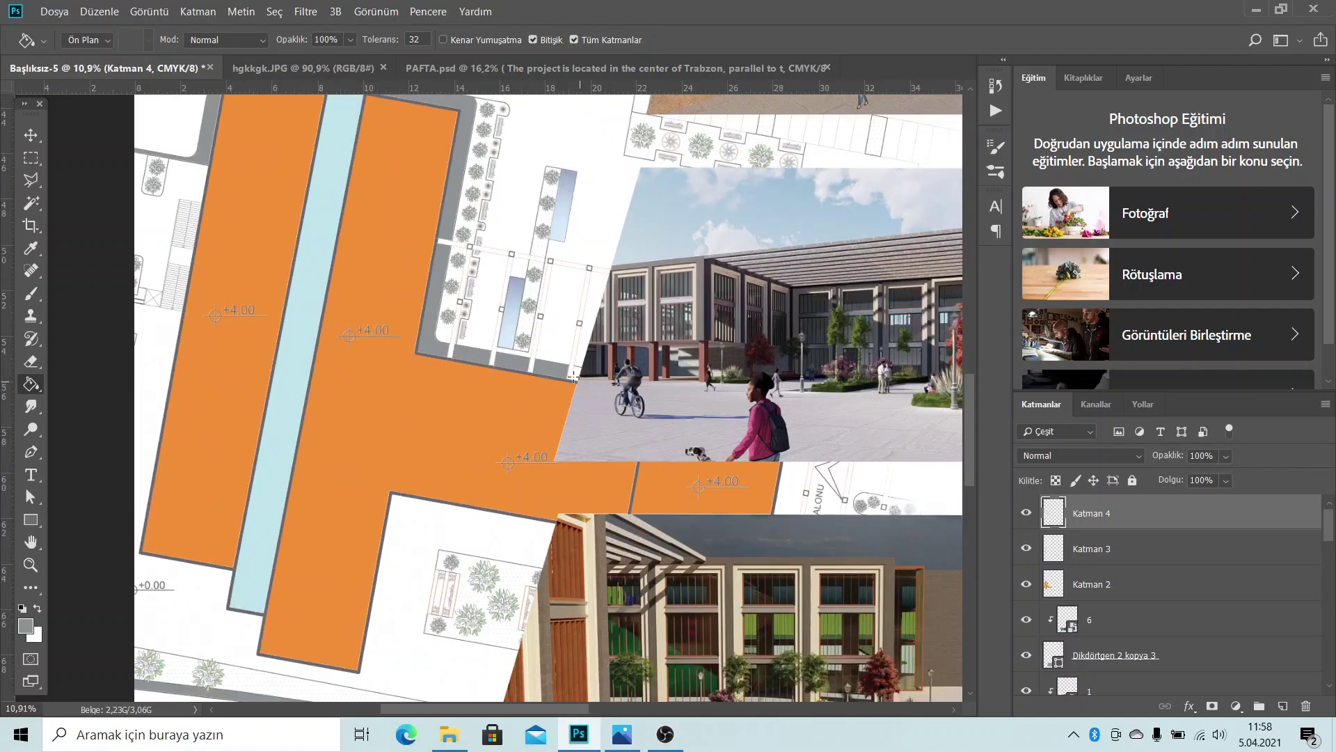
scroll(633, 590, "down", 2)
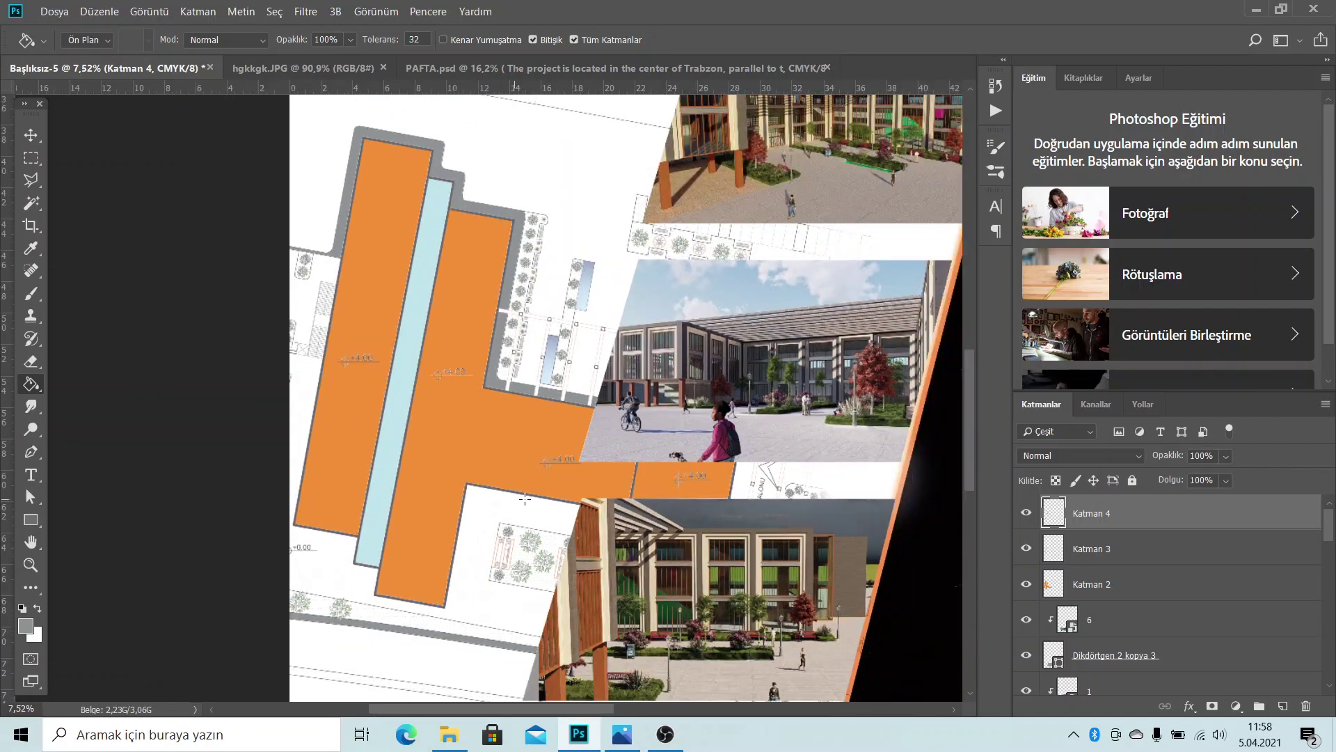
scroll(524, 499, "down", 1)
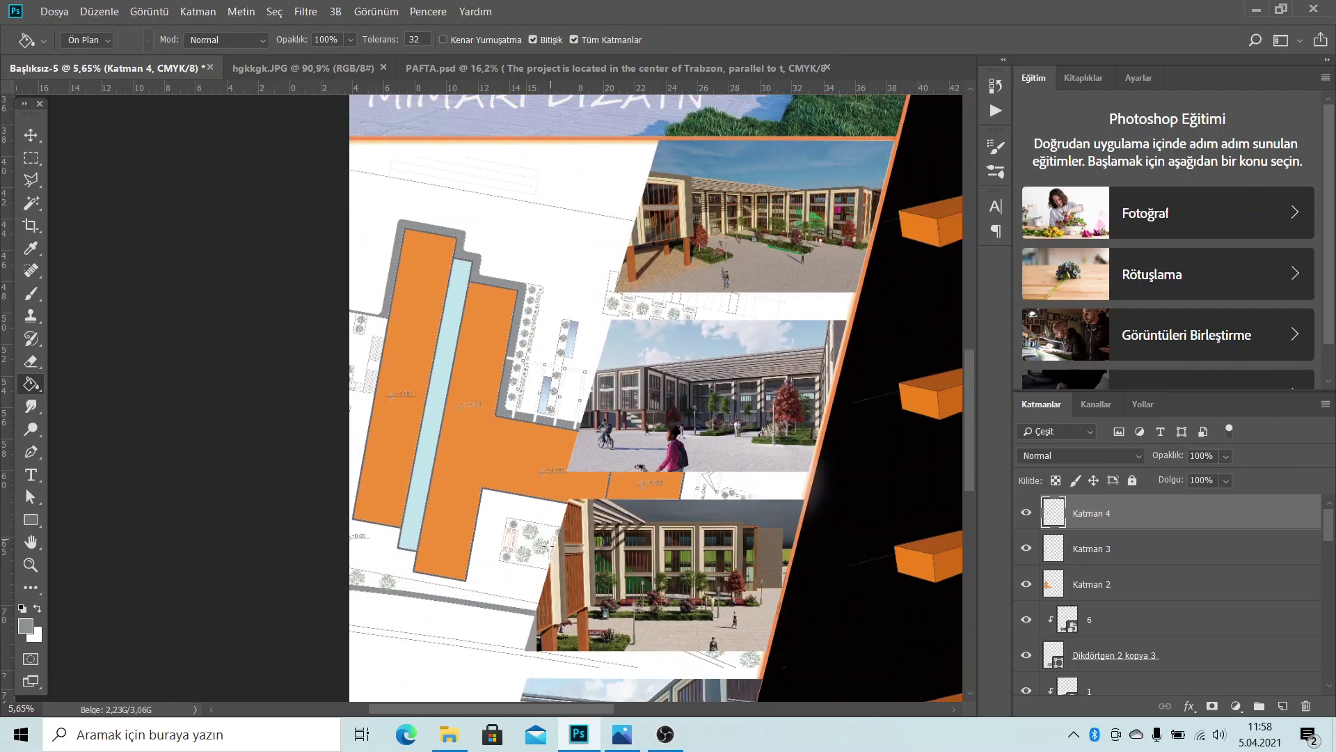
left_click(409, 588)
scroll(538, 625, "down", 1)
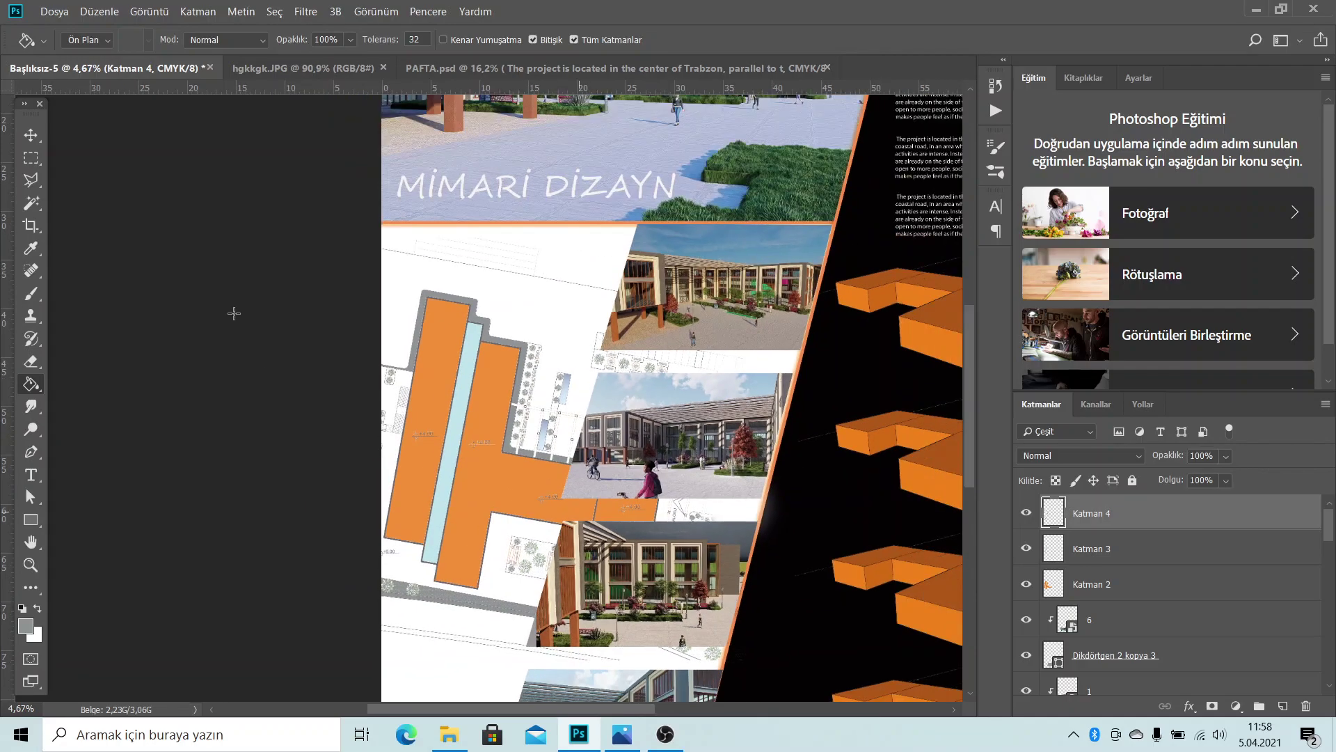
left_click(37, 140)
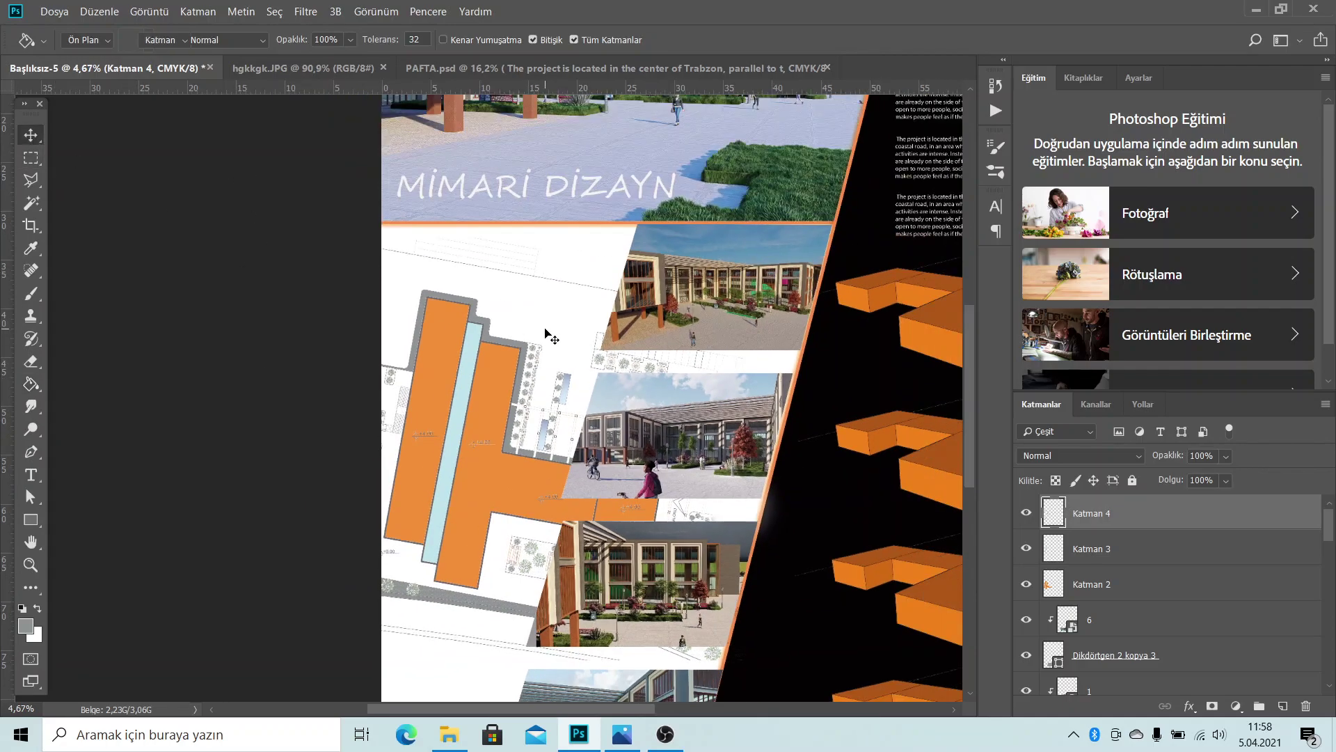
Lower Katman 4 to 38% opacity and enable Drop Shadow in its layer style
left_click(1229, 479)
left_click_drag(1225, 473, 1202, 474)
right_click(1169, 515)
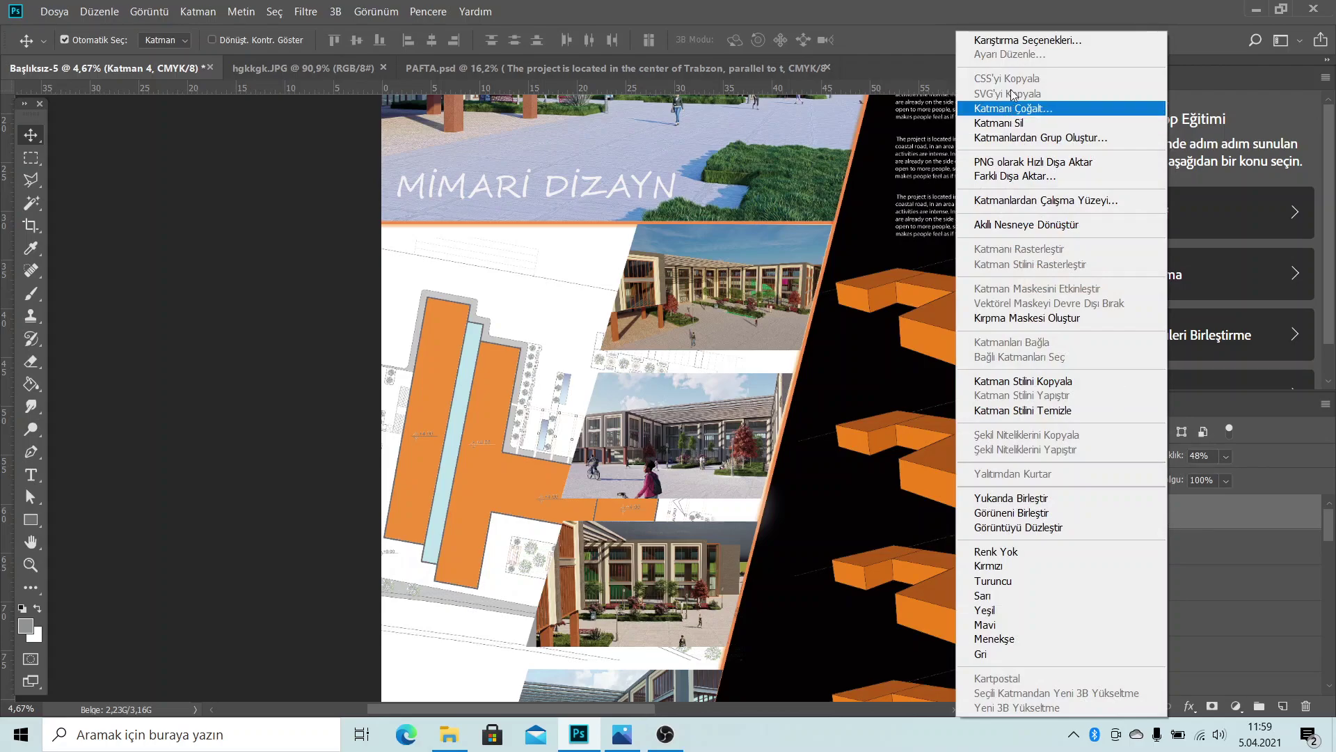
left_click(1027, 40)
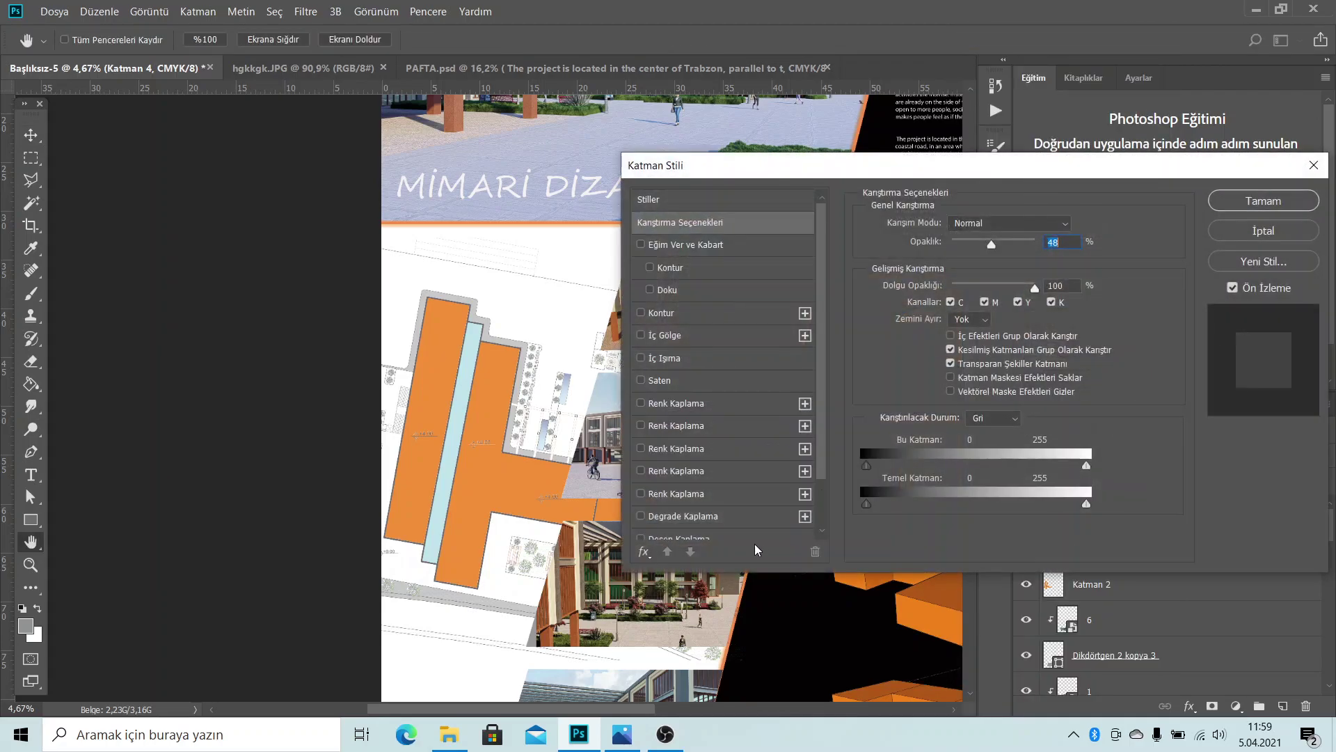
scroll(686, 519, "down", 3)
left_click(661, 527)
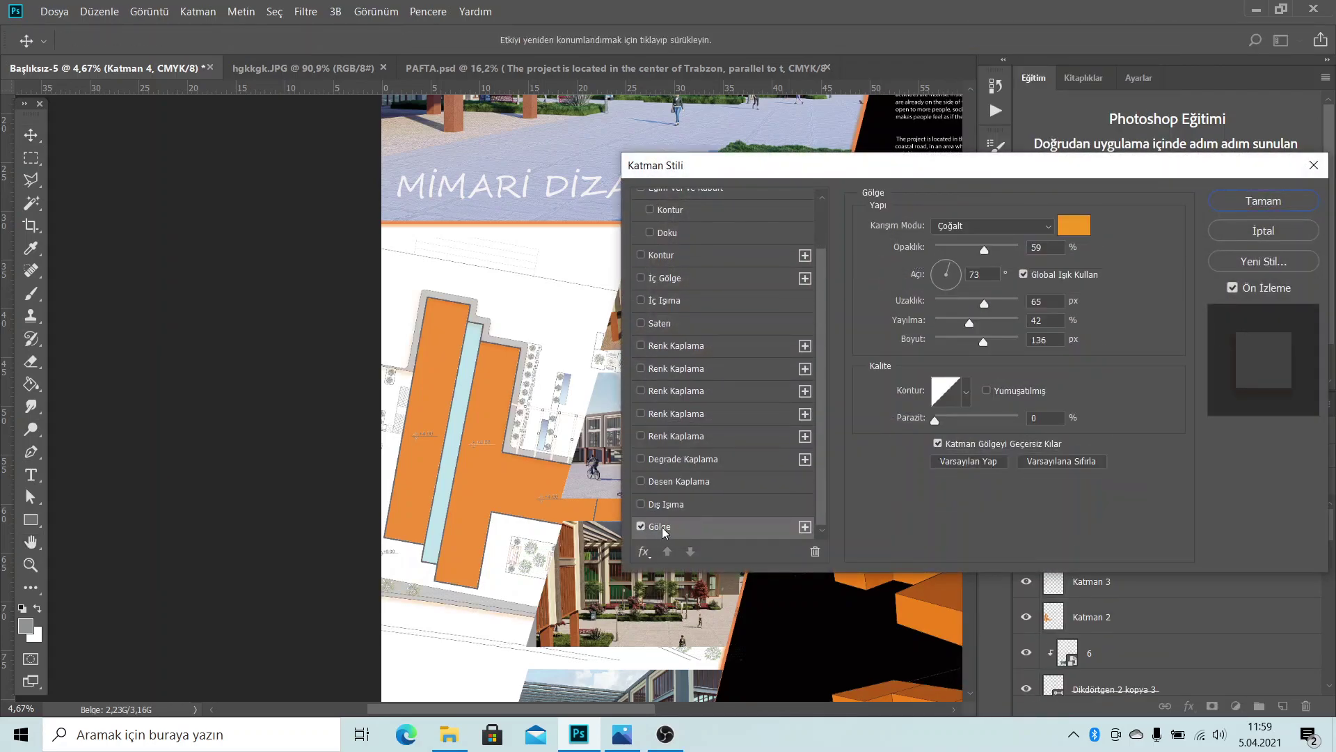
Give the drop shadow a grey colour, adjust its angle, reduce its size, and apply it
left_click(1073, 221)
left_click(750, 409)
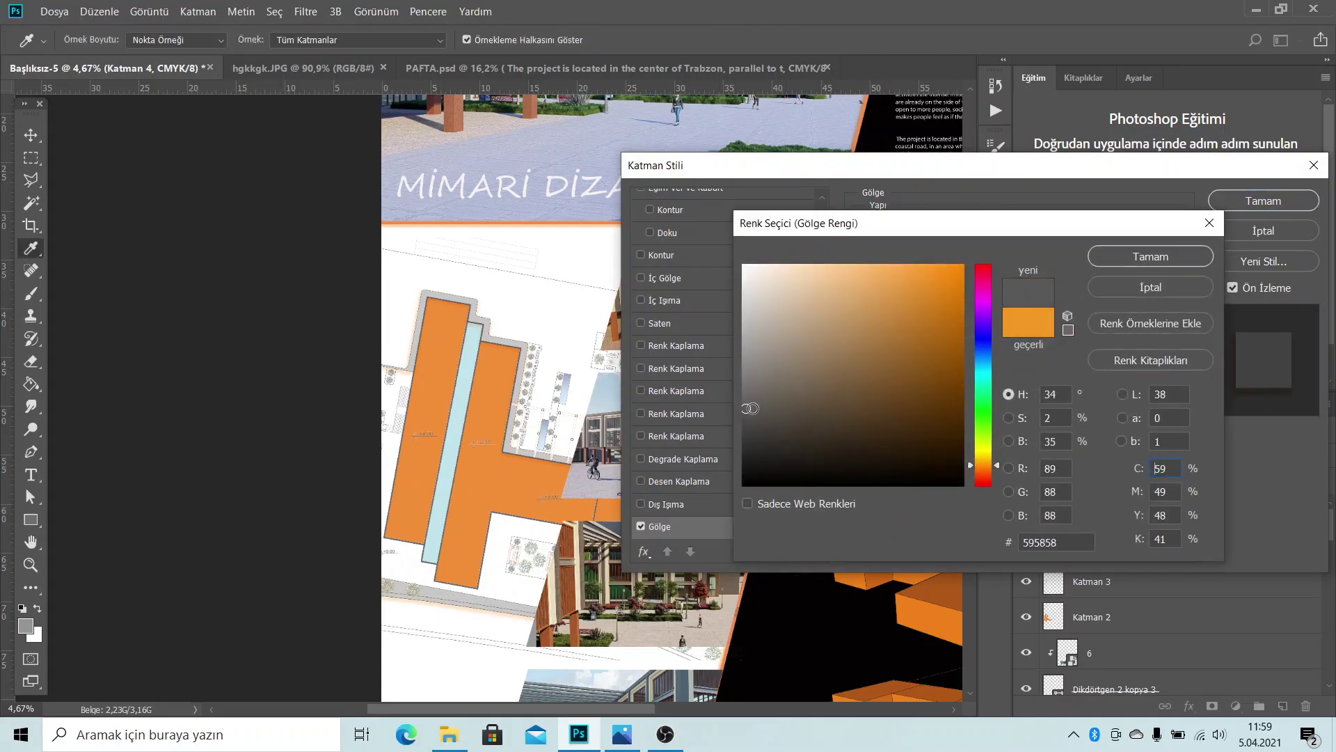
left_click(753, 394)
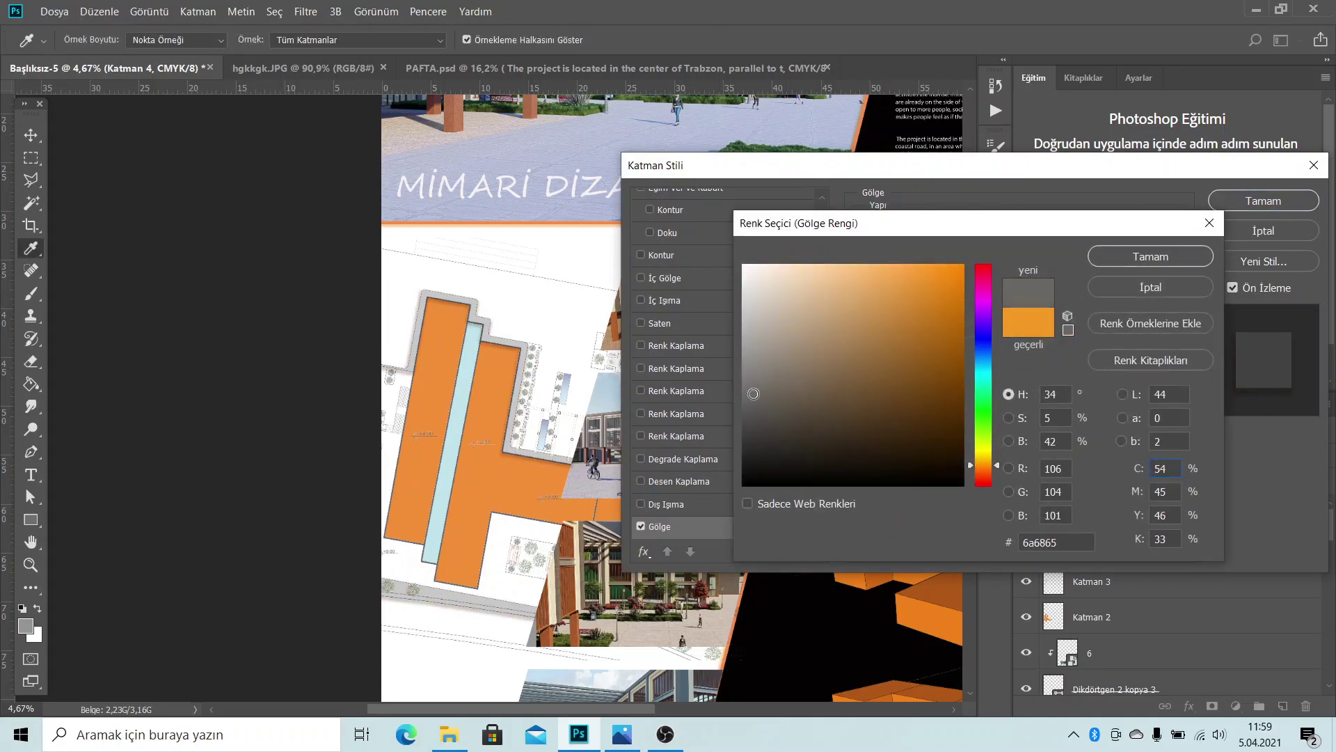
left_click(1155, 256)
left_click_drag(941, 284, 948, 287)
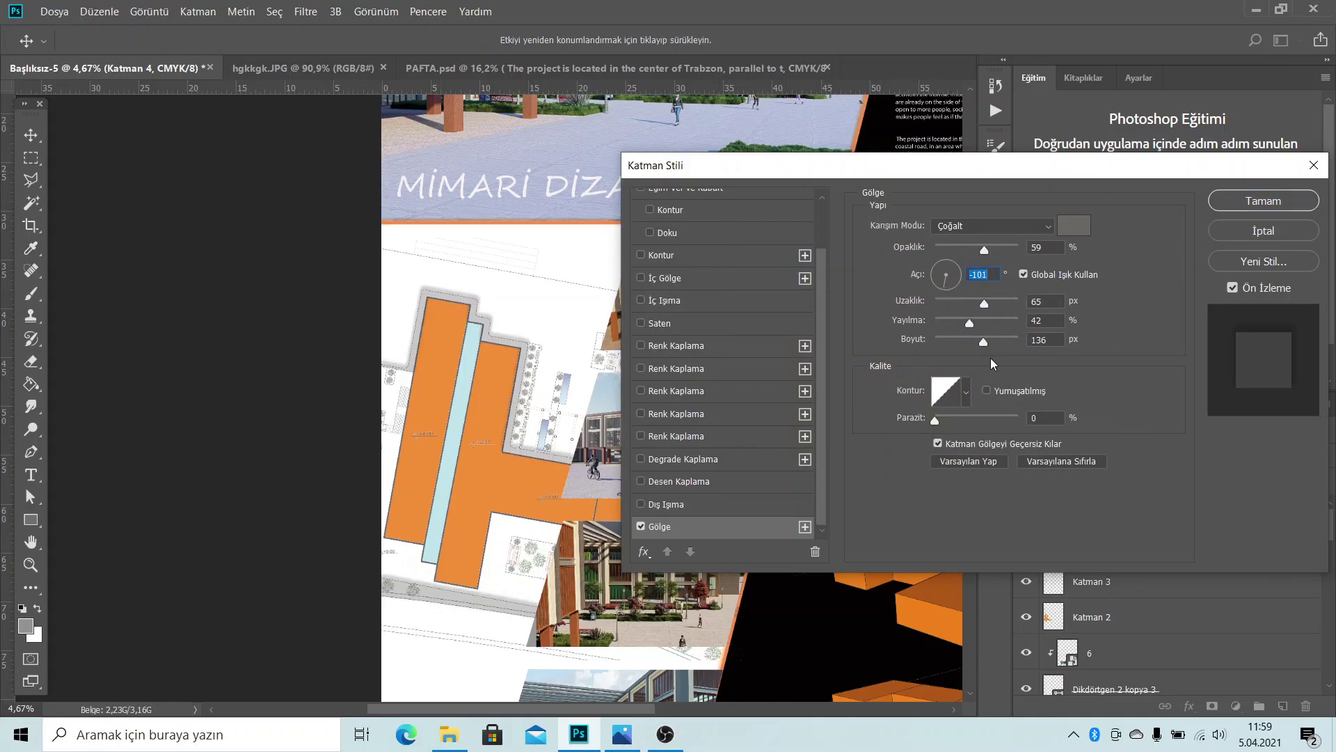
left_click_drag(984, 341, 972, 323)
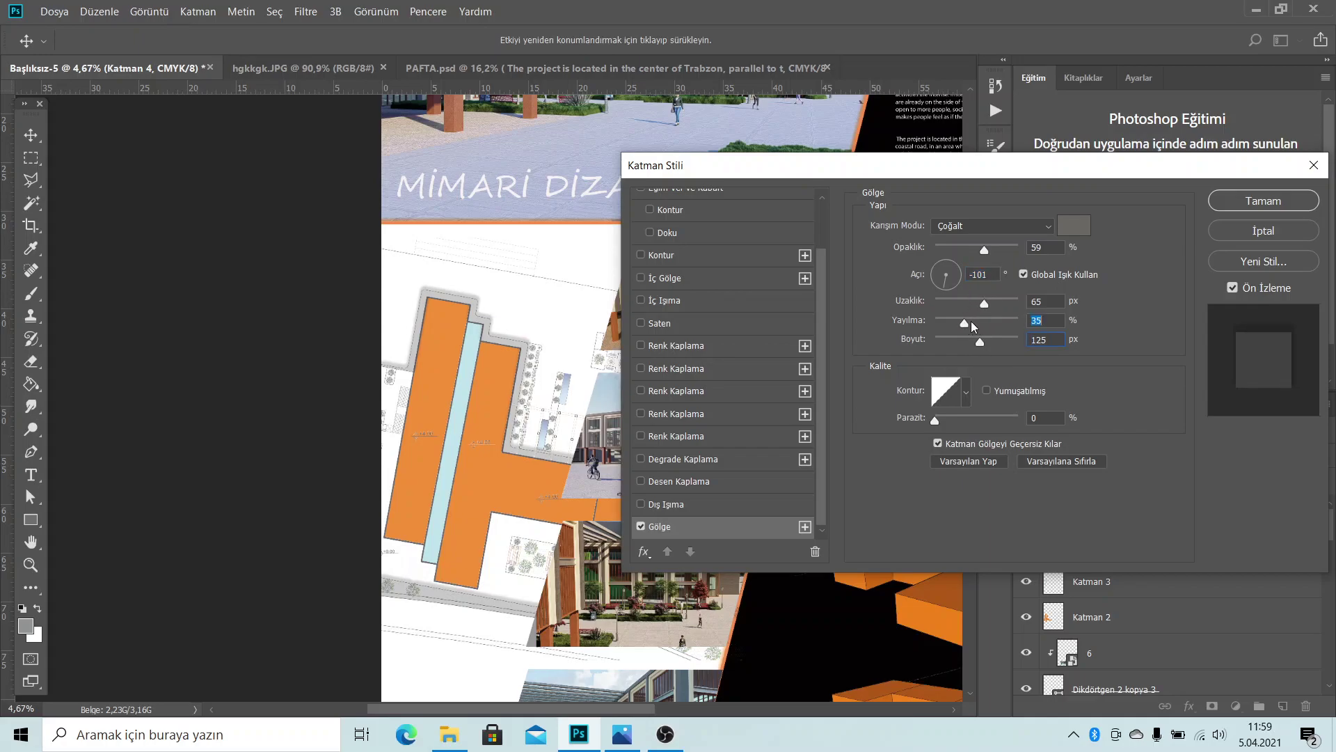
left_click(1216, 209)
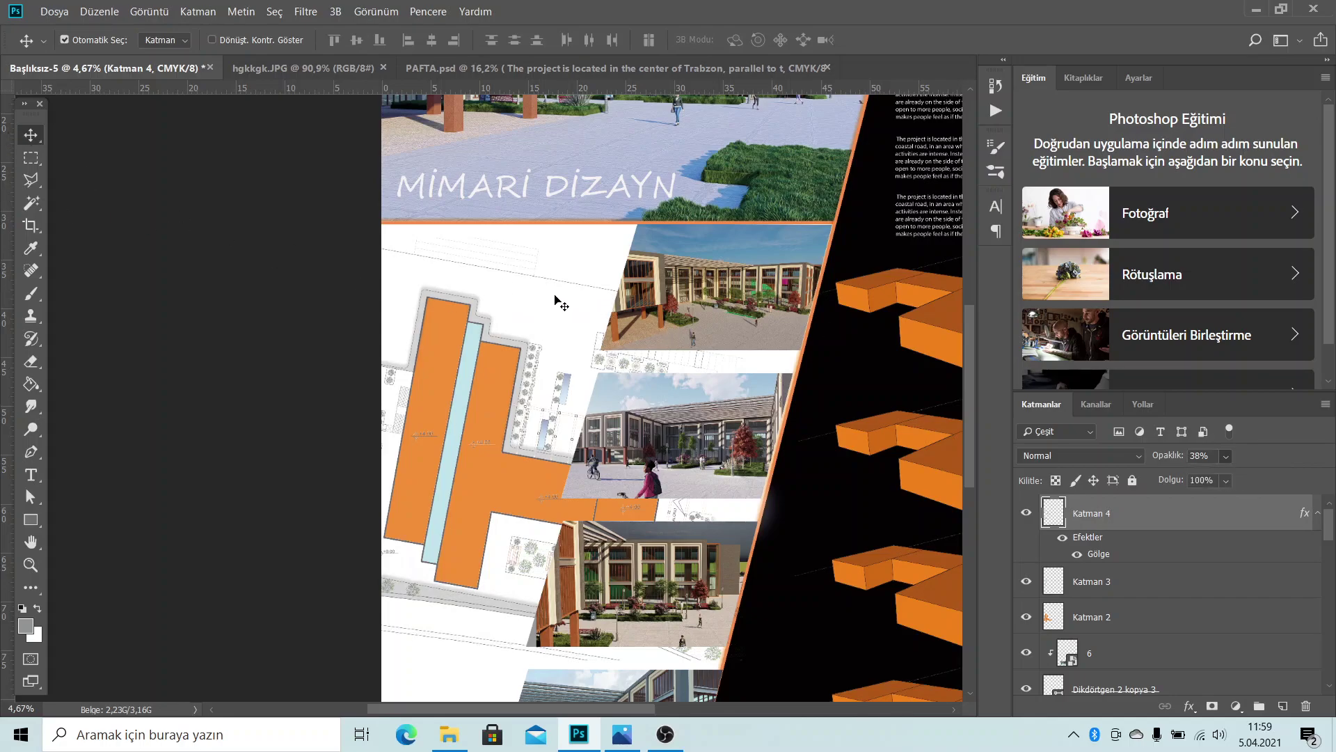
scroll(557, 417, "down", 5)
scroll(567, 526, "up", 3)
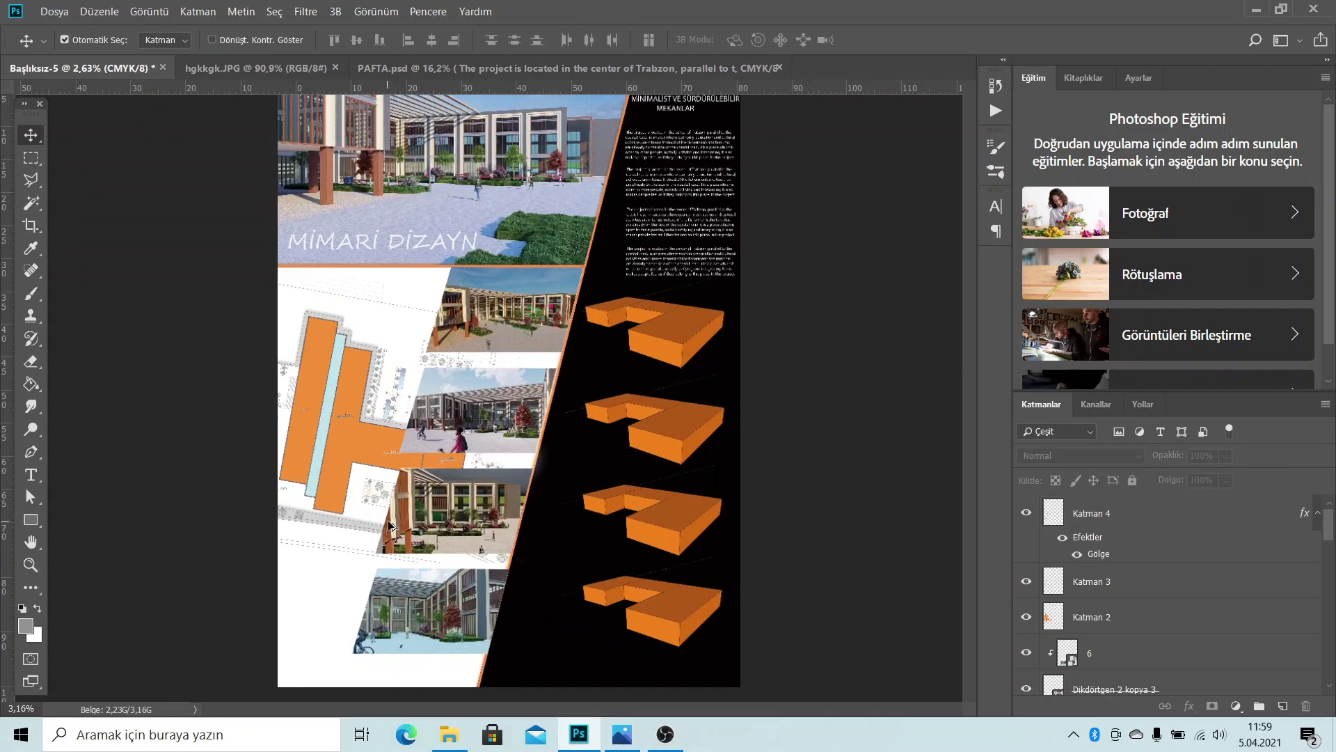
scroll(709, 530, "down", 3)
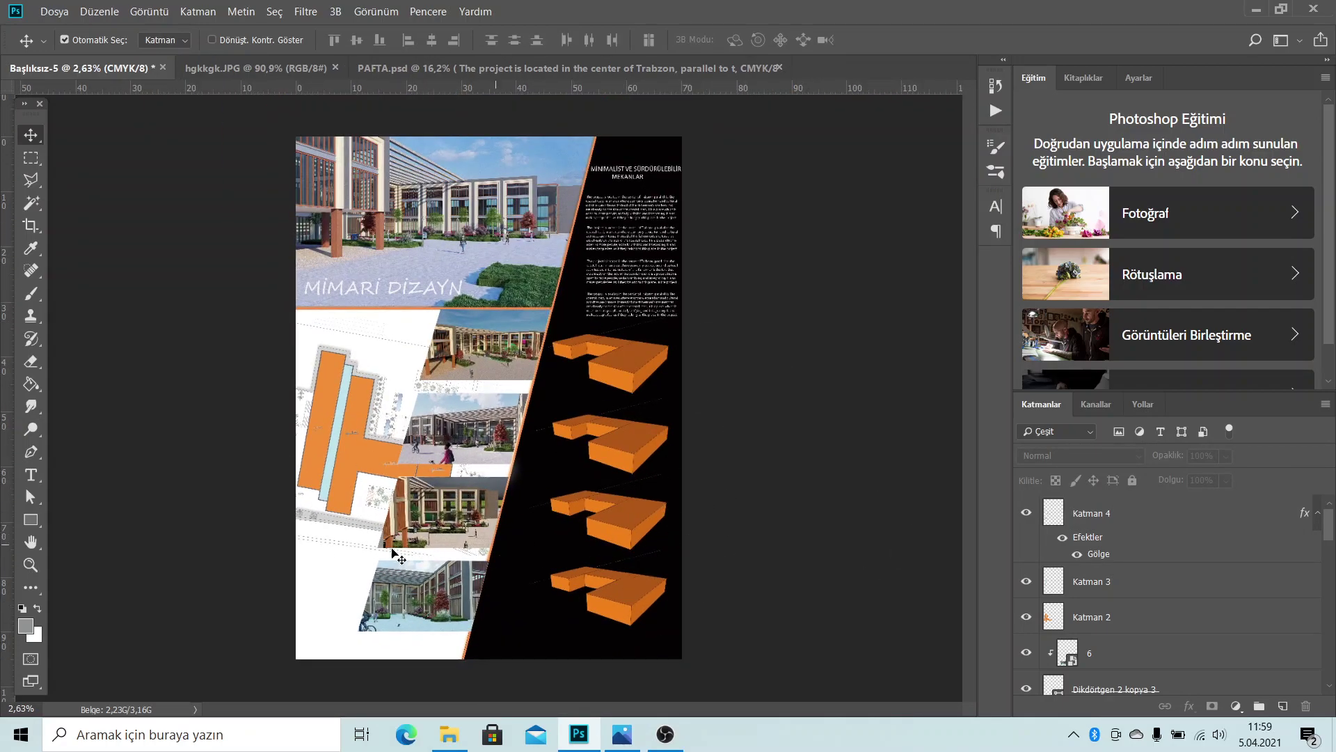
scroll(404, 543, "up", 2)
scroll(779, 466, "down", 1)
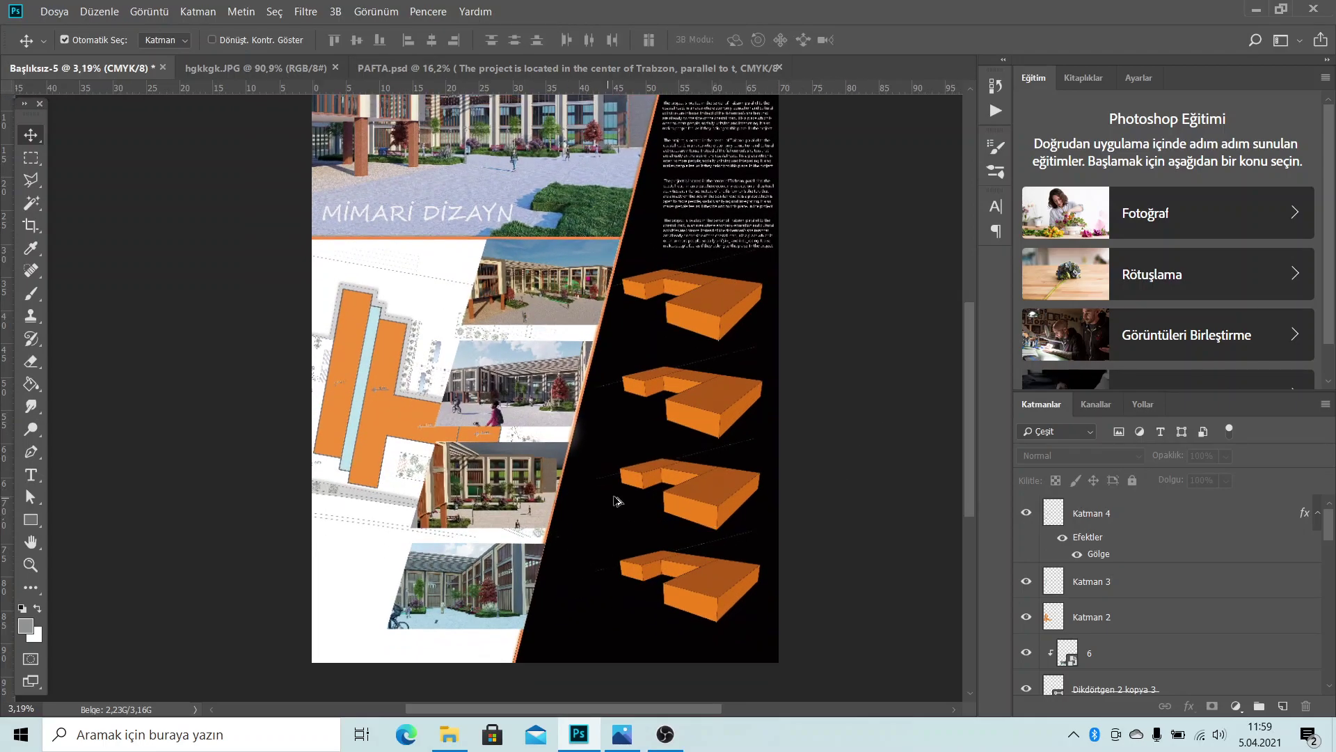
scroll(621, 498, "down", 1)
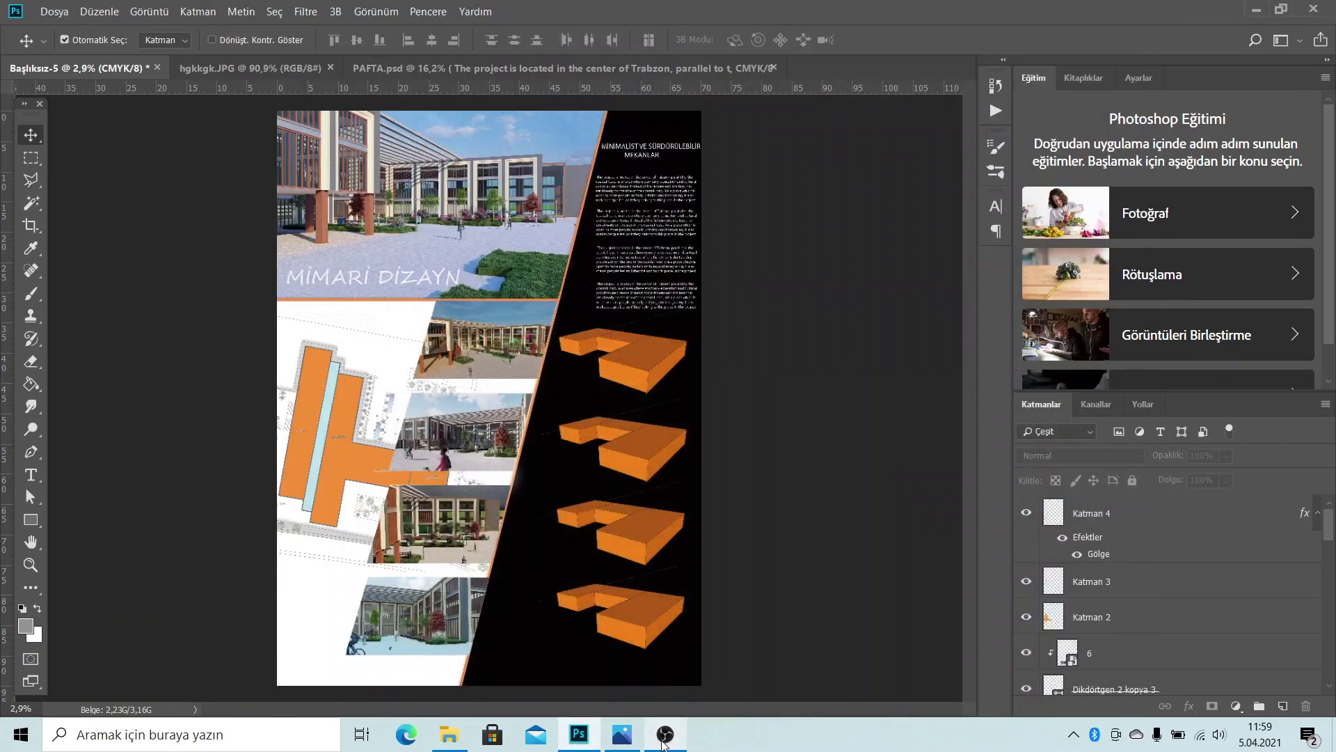
left_click(624, 737)
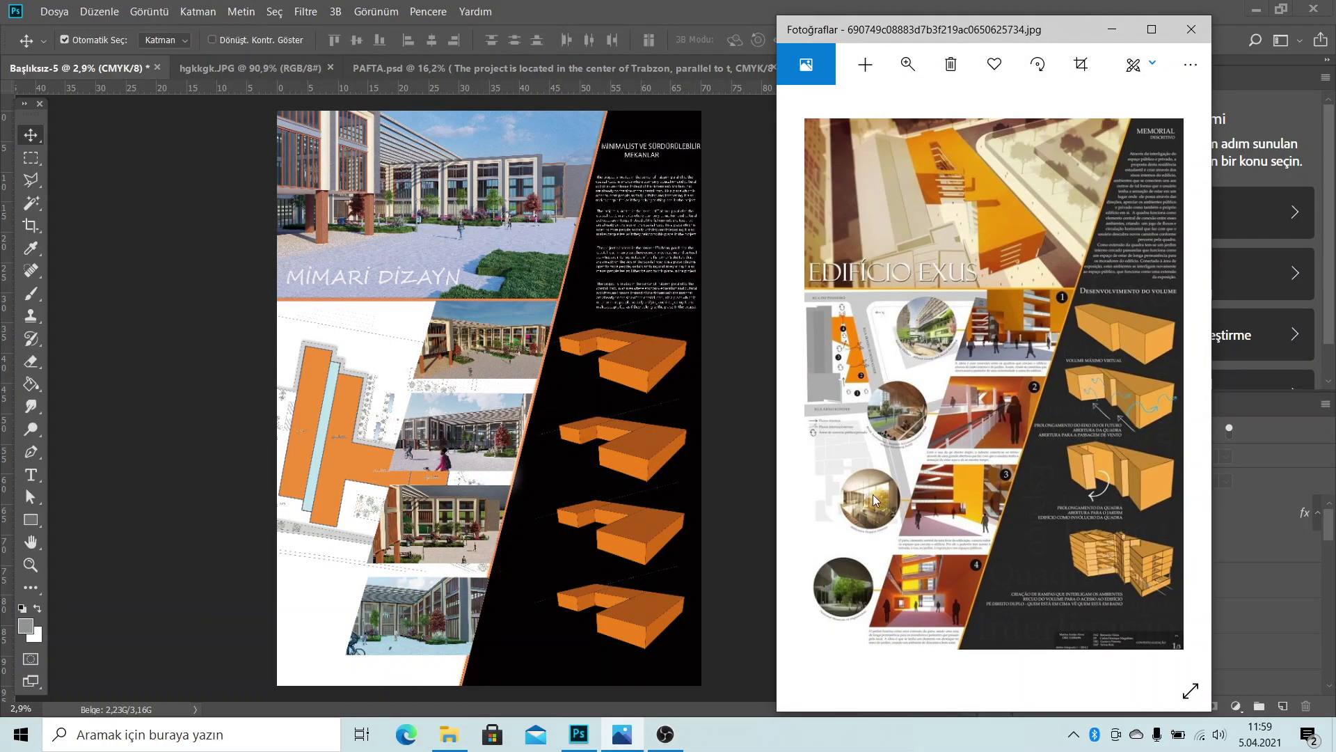
left_click(1112, 29)
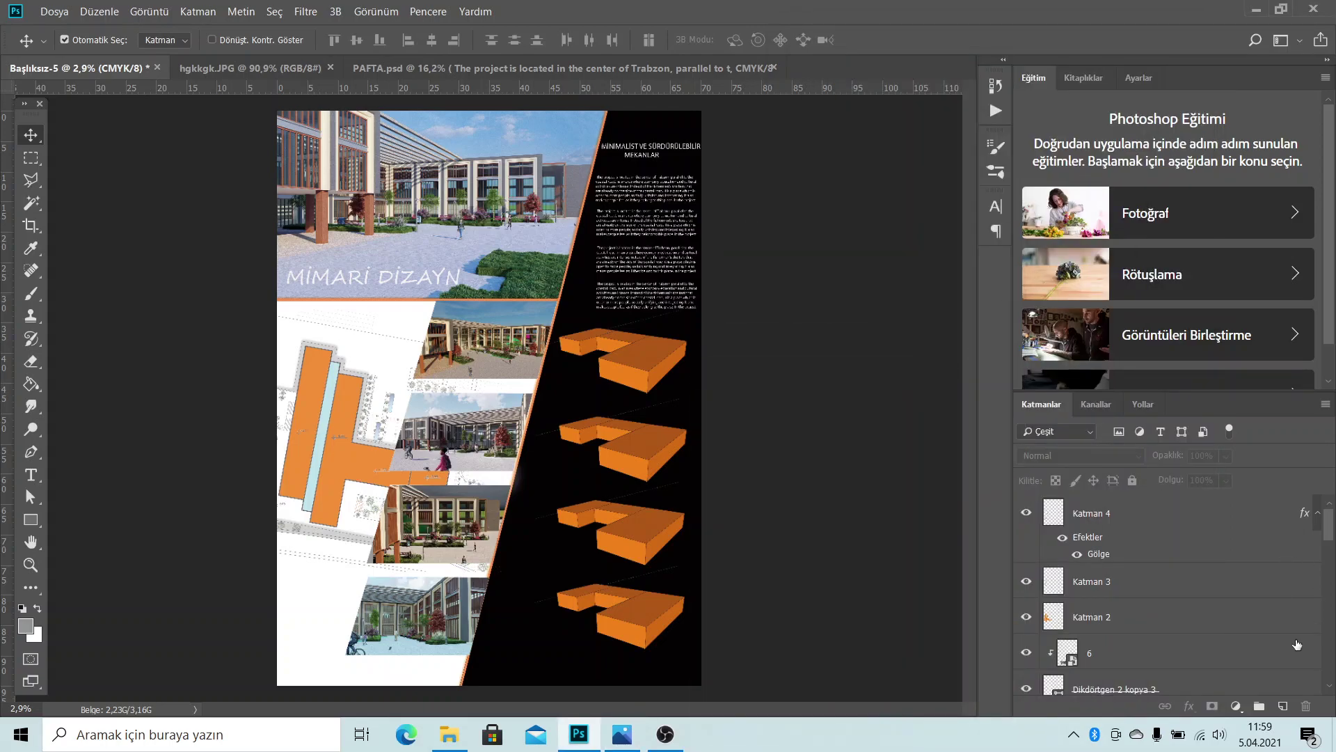
Draw a grey circle, Elips 1, over the site plan with the Ellipse tool
key("u")
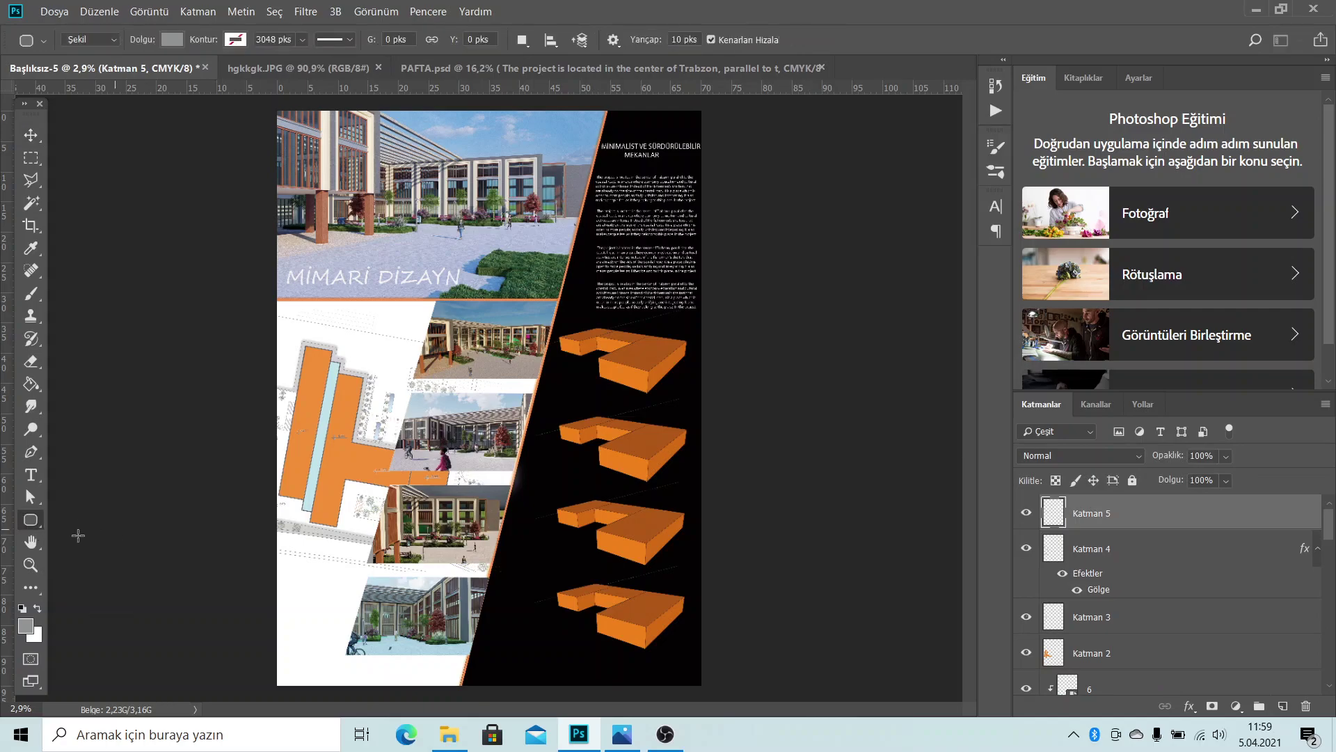
right_click(31, 520)
left_click(109, 547)
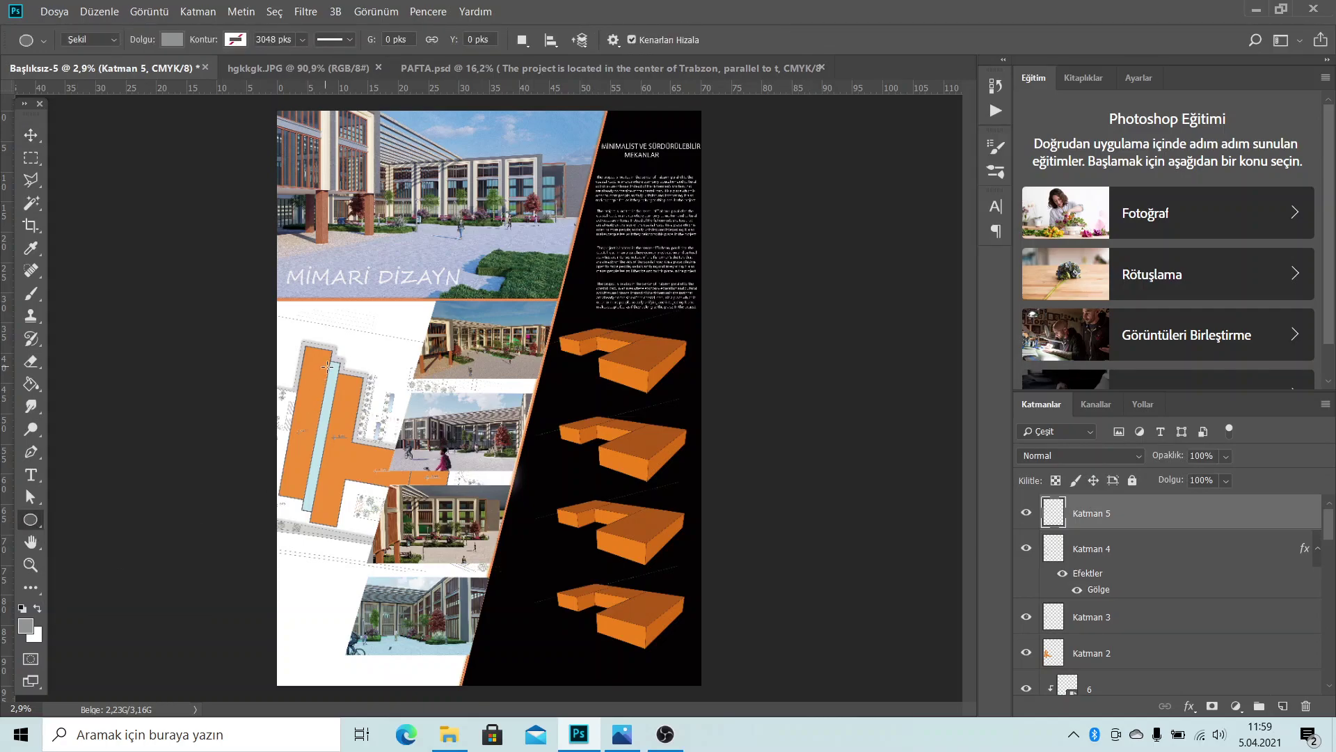
left_click_drag(321, 322, 427, 407)
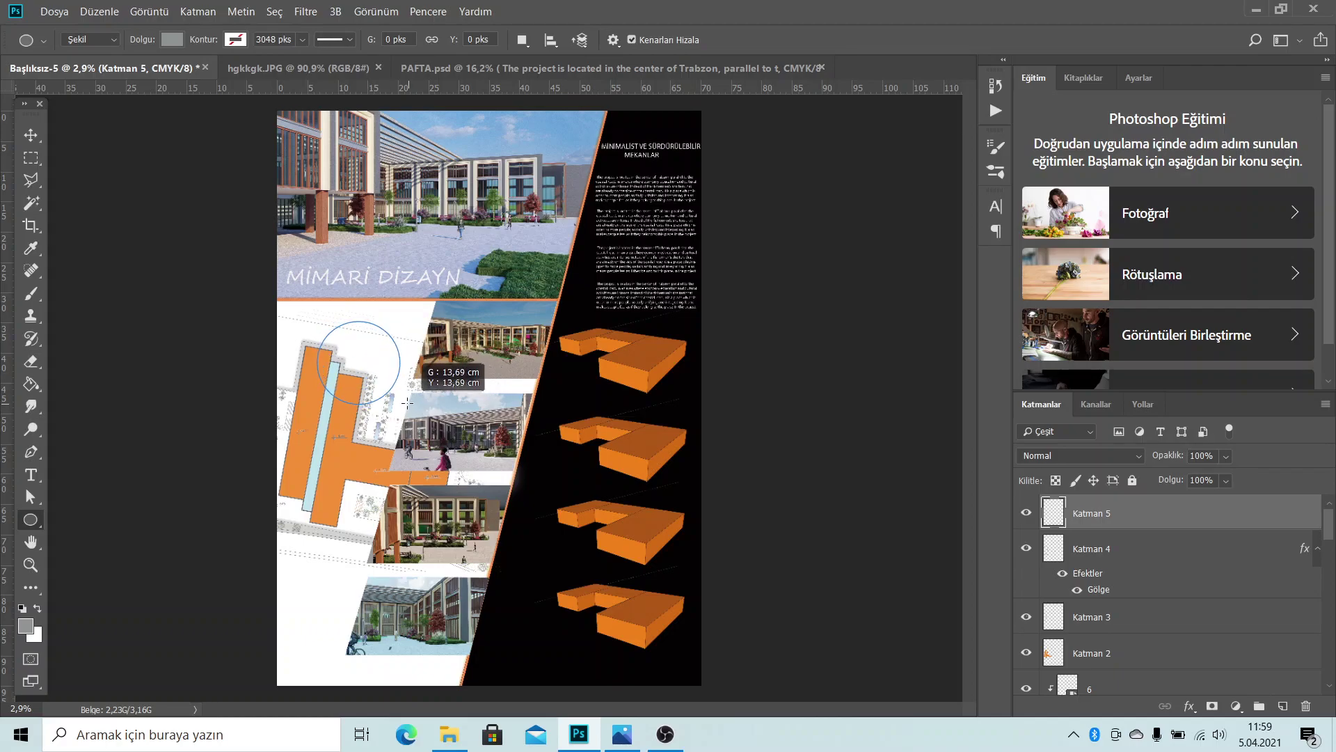
left_click_drag(428, 407, 409, 407)
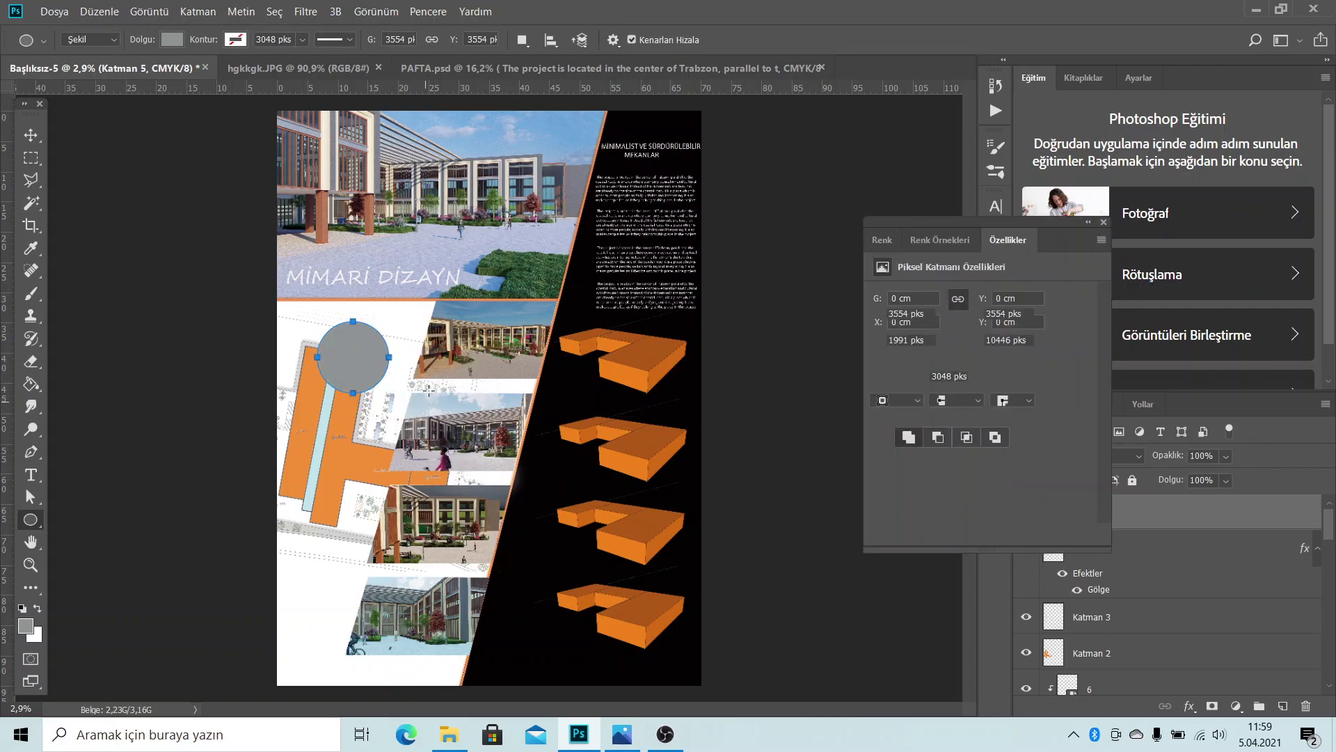
left_click(1104, 221)
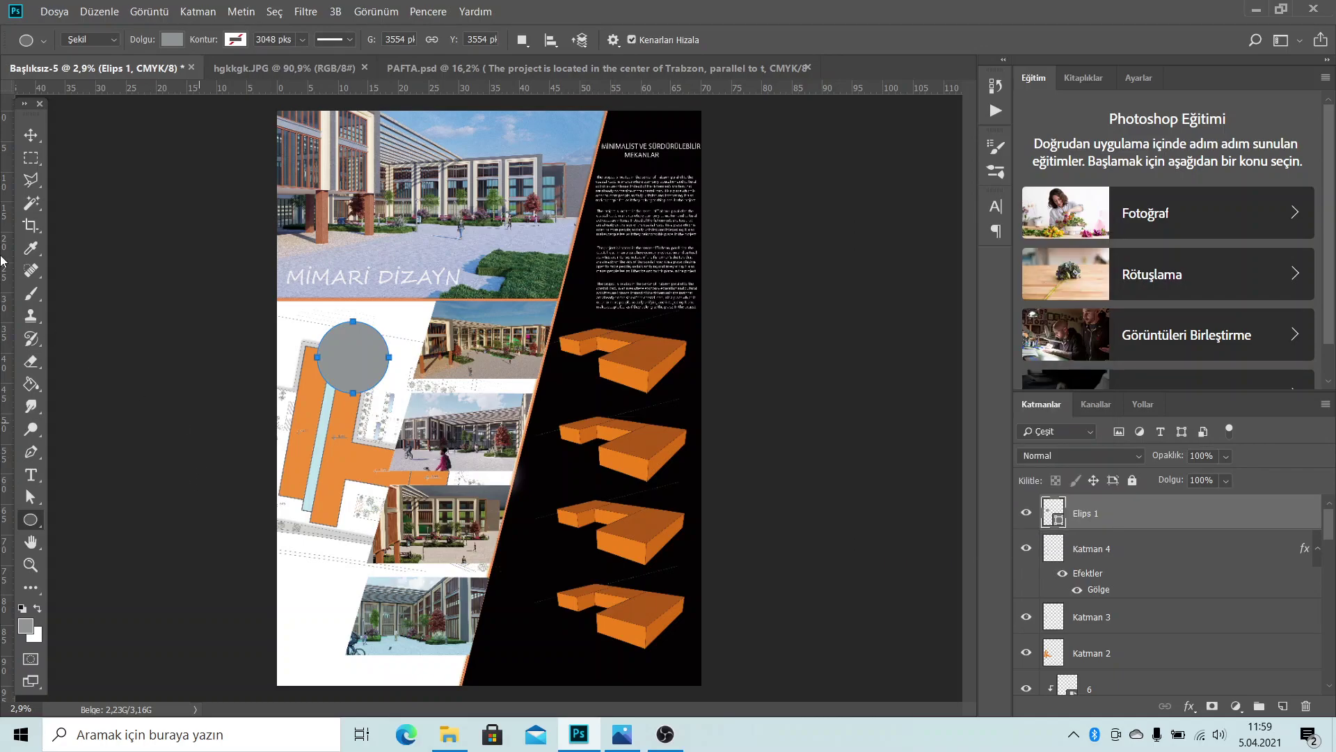
Move the circle up and slightly right to sit just below the MİMARİ DİZAYN title
left_click(35, 128)
scroll(247, 562, "up", 2)
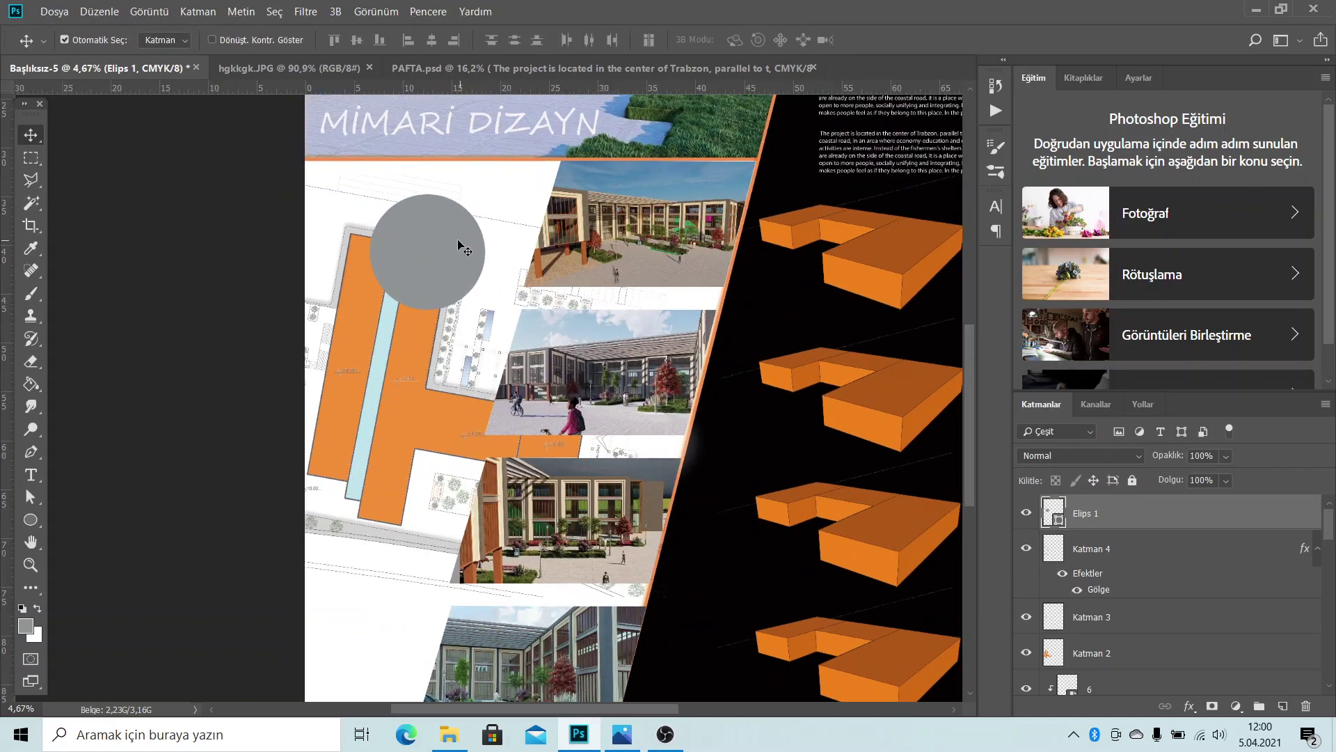
left_click_drag(448, 218, 466, 217)
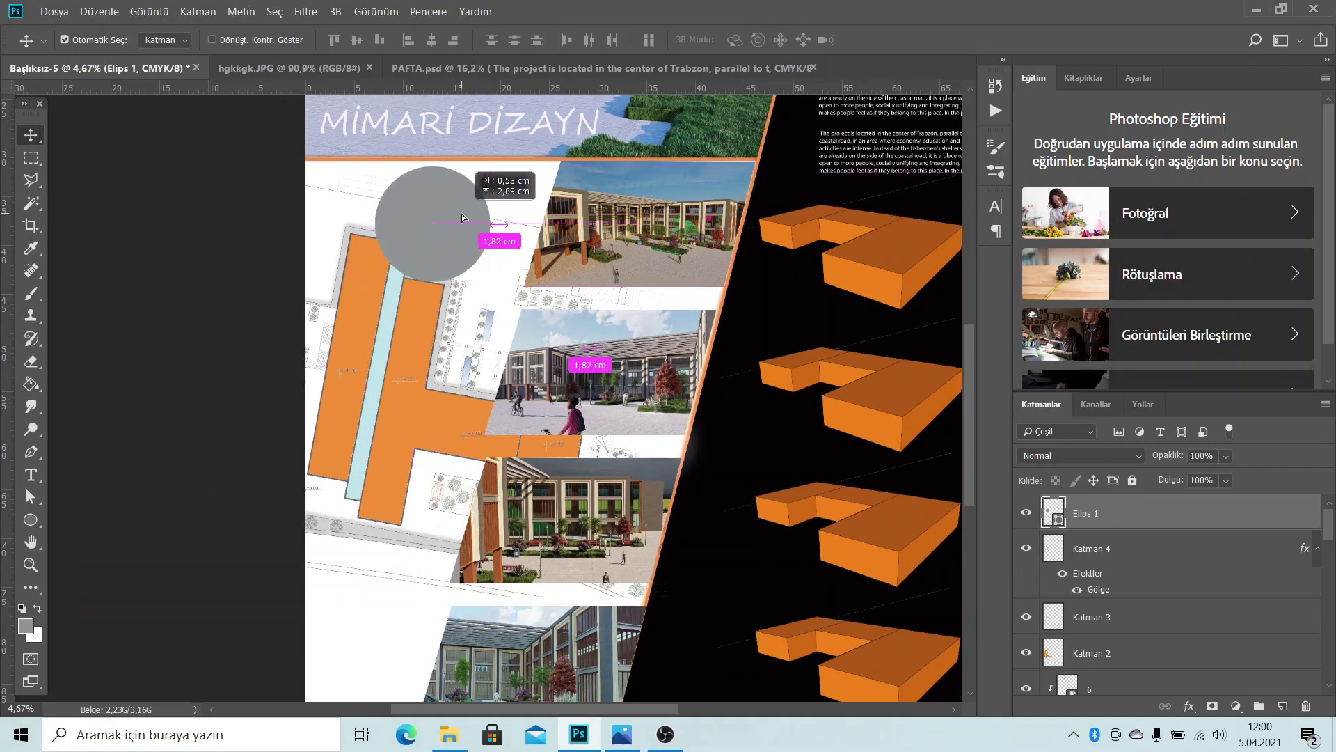
left_click_drag(466, 218, 478, 219)
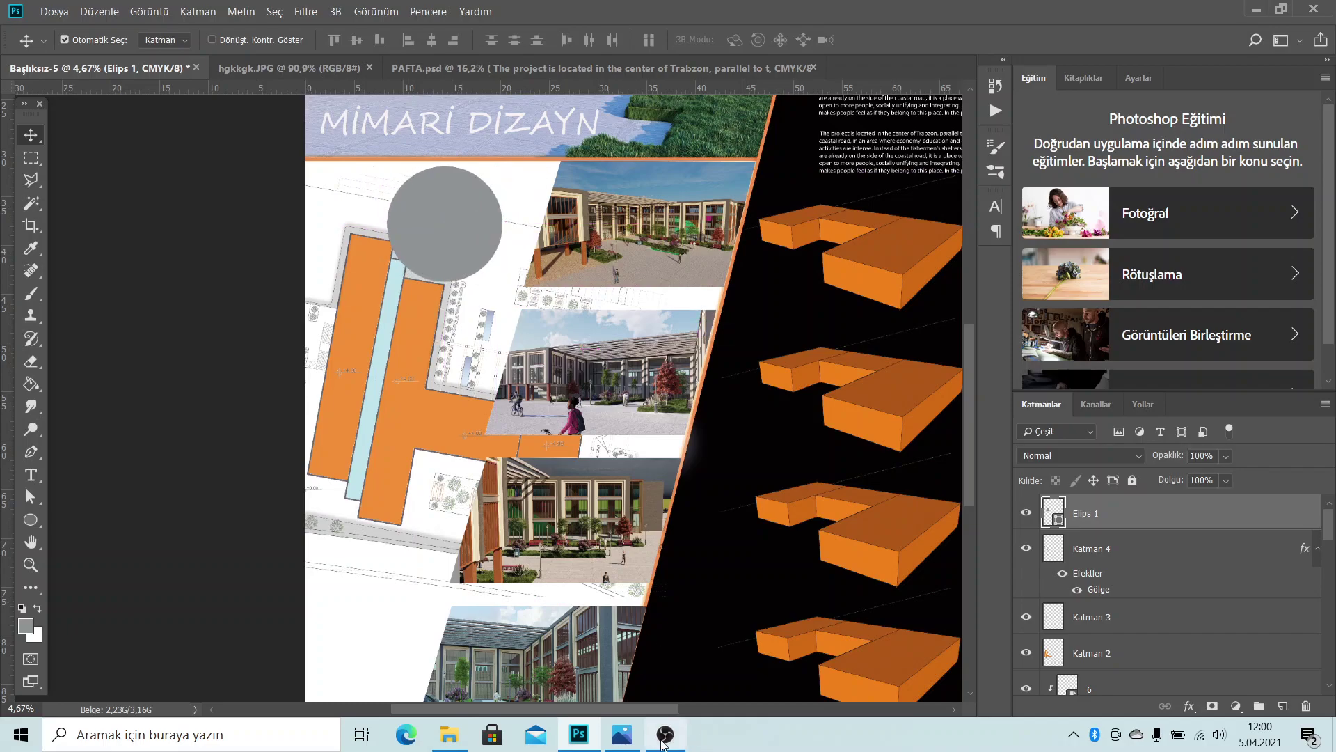
Check the reference poster, then Alt-drag a second grey circle below the first
left_click(622, 733)
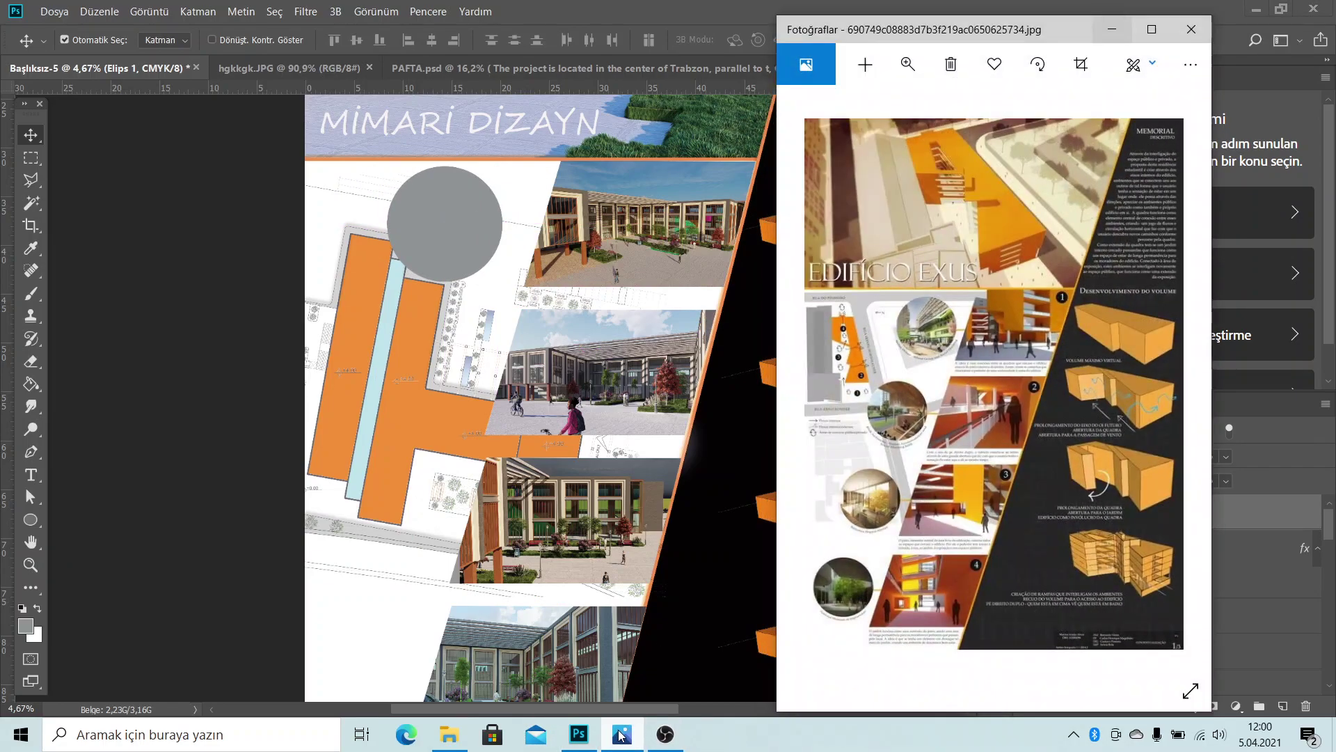
left_click(578, 733)
mouse_move(466, 247)
left_mouse_down()
mouse_move(482, 242)
mouse_move(432, 378)
left_mouse_up()
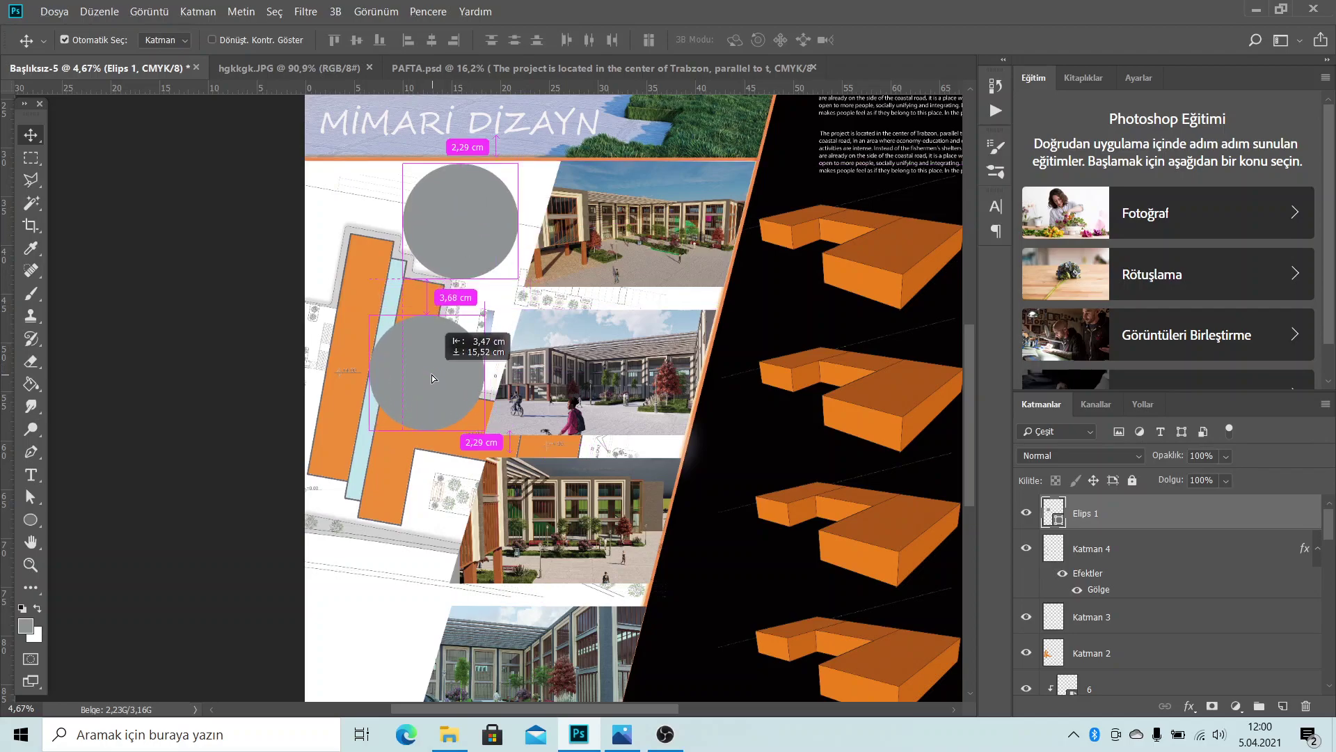
left_click_drag(433, 378, 437, 374)
Duplicate more grey circles further down the left edge beside the lower renders
scroll(523, 369, "down", 3)
scroll(524, 368, "up", 1)
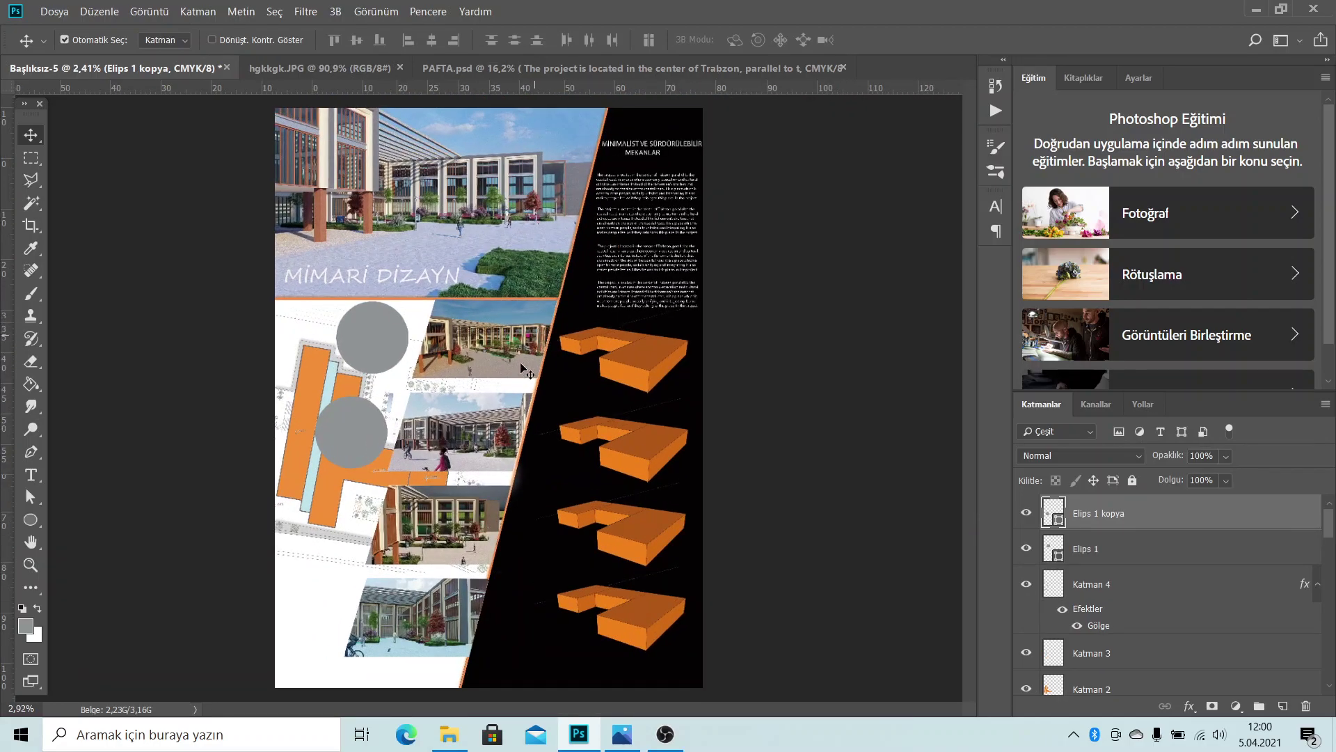
scroll(526, 371, "down", 1)
scroll(362, 435, "up", 2)
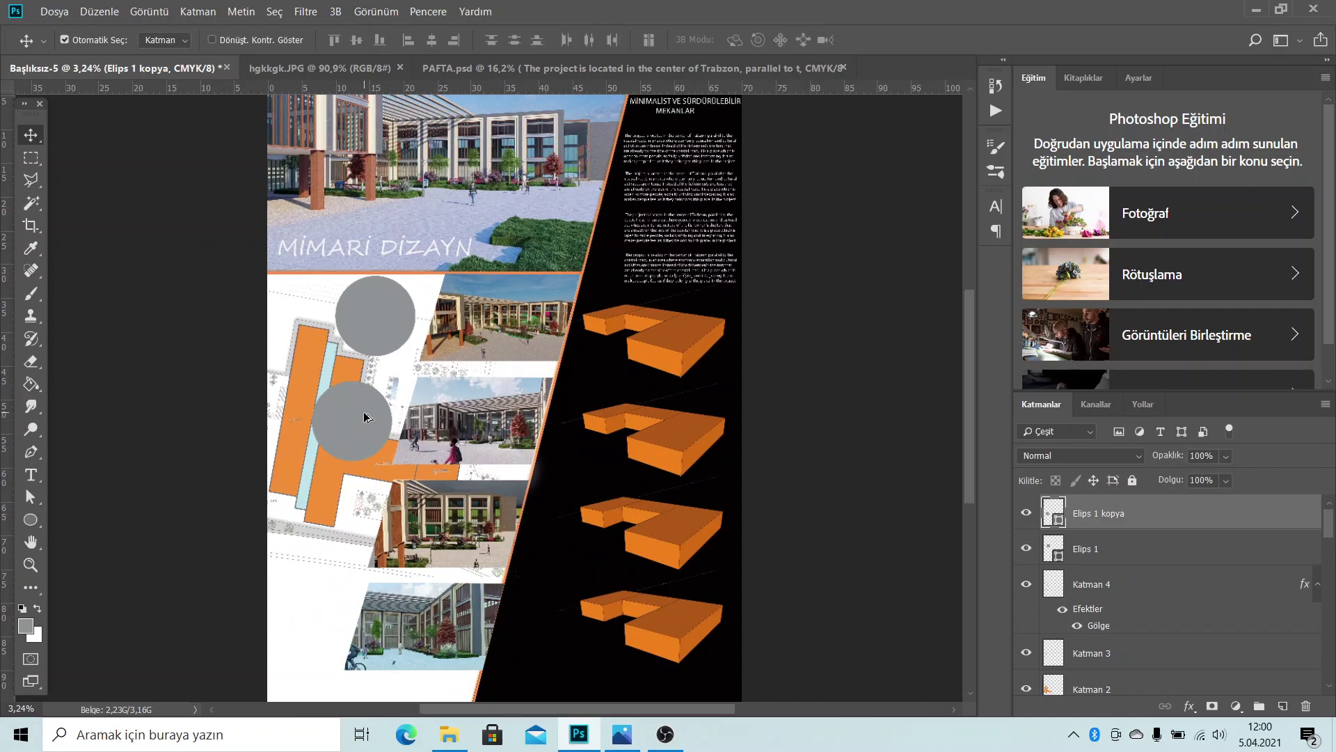
left_click_drag(364, 418, 332, 530)
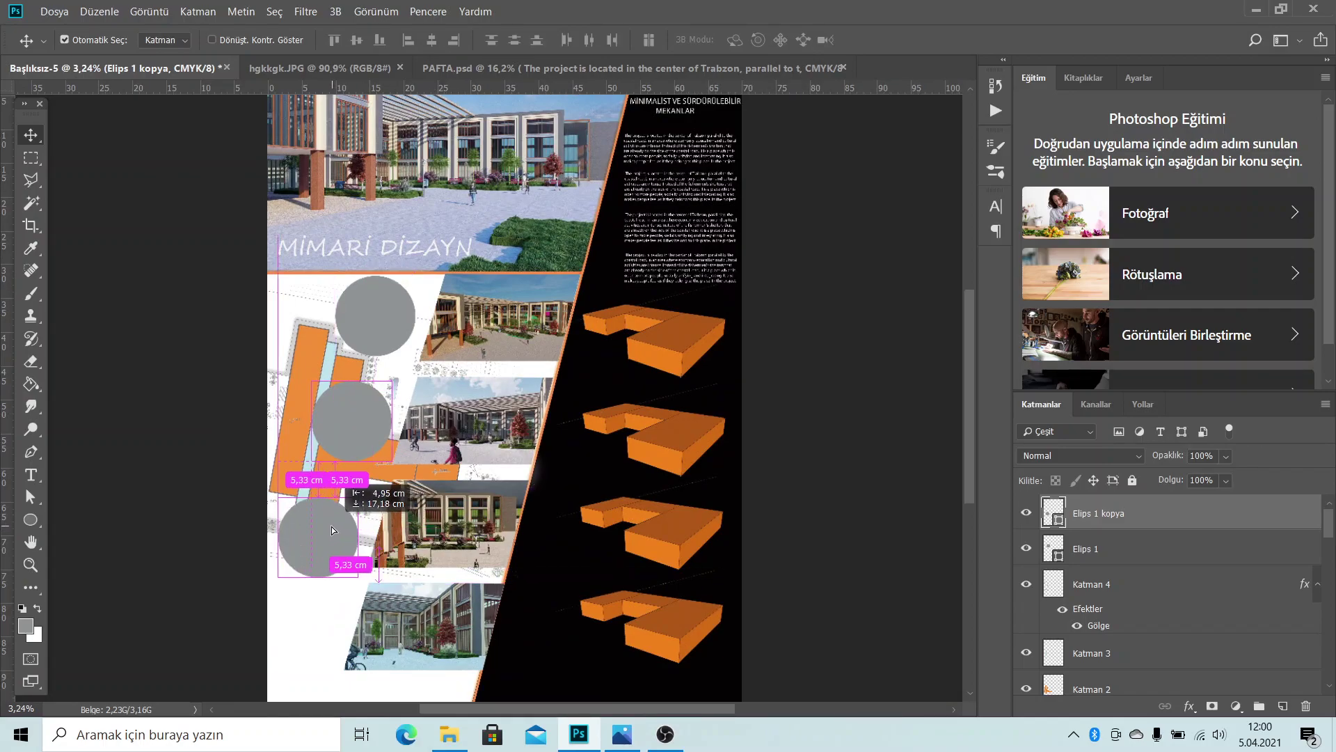
mouse_move(333, 529)
left_mouse_down()
mouse_move(350, 520)
mouse_move(332, 609)
left_mouse_up()
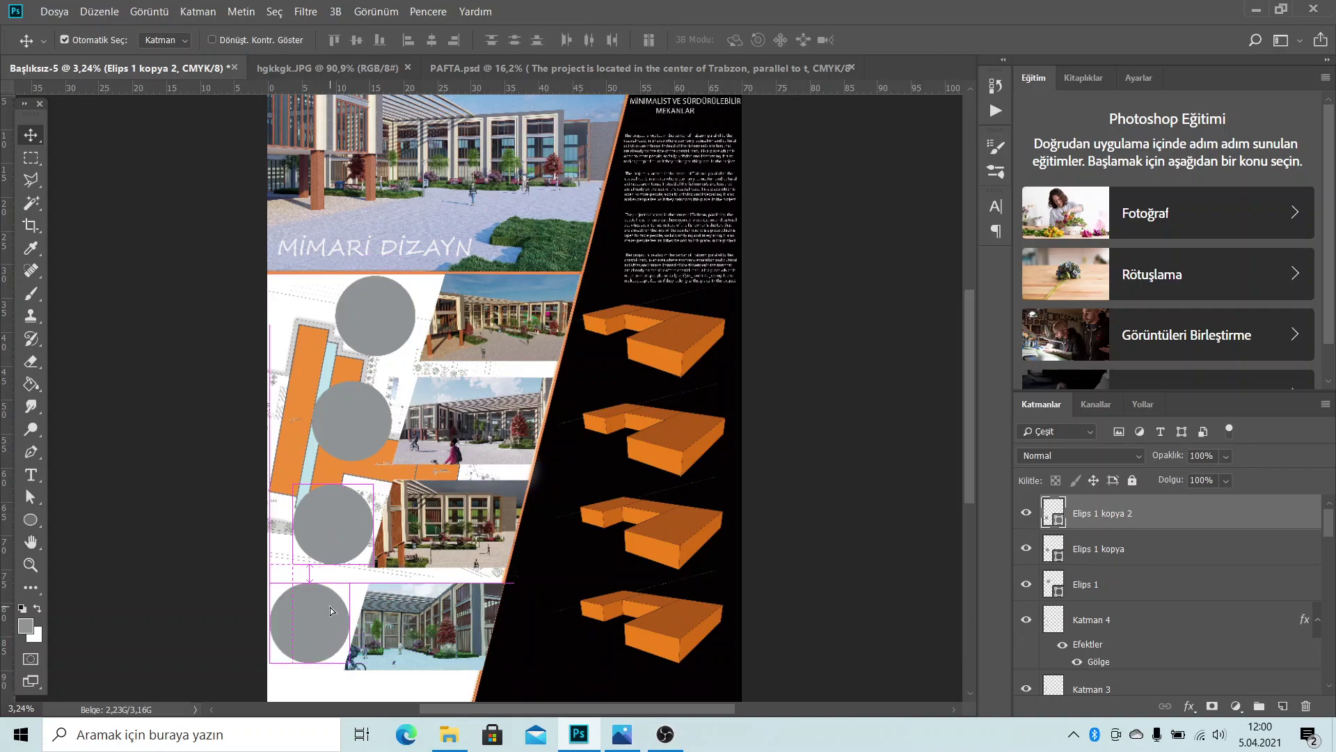
left_click_drag(332, 609, 332, 613)
Realign the circles with smart guides so they stack evenly in one column
scroll(301, 598, "down", 3)
scroll(300, 598, "up", 2)
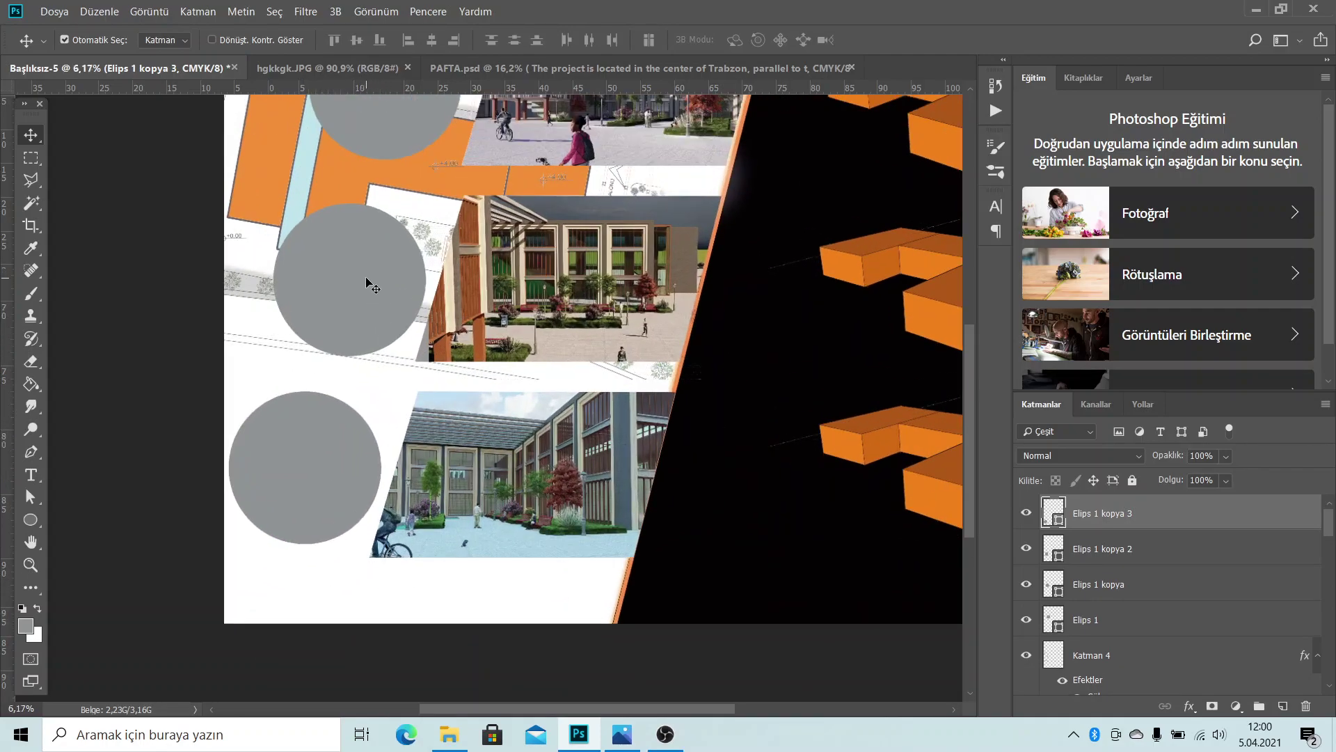
left_click_drag(367, 284, 368, 281)
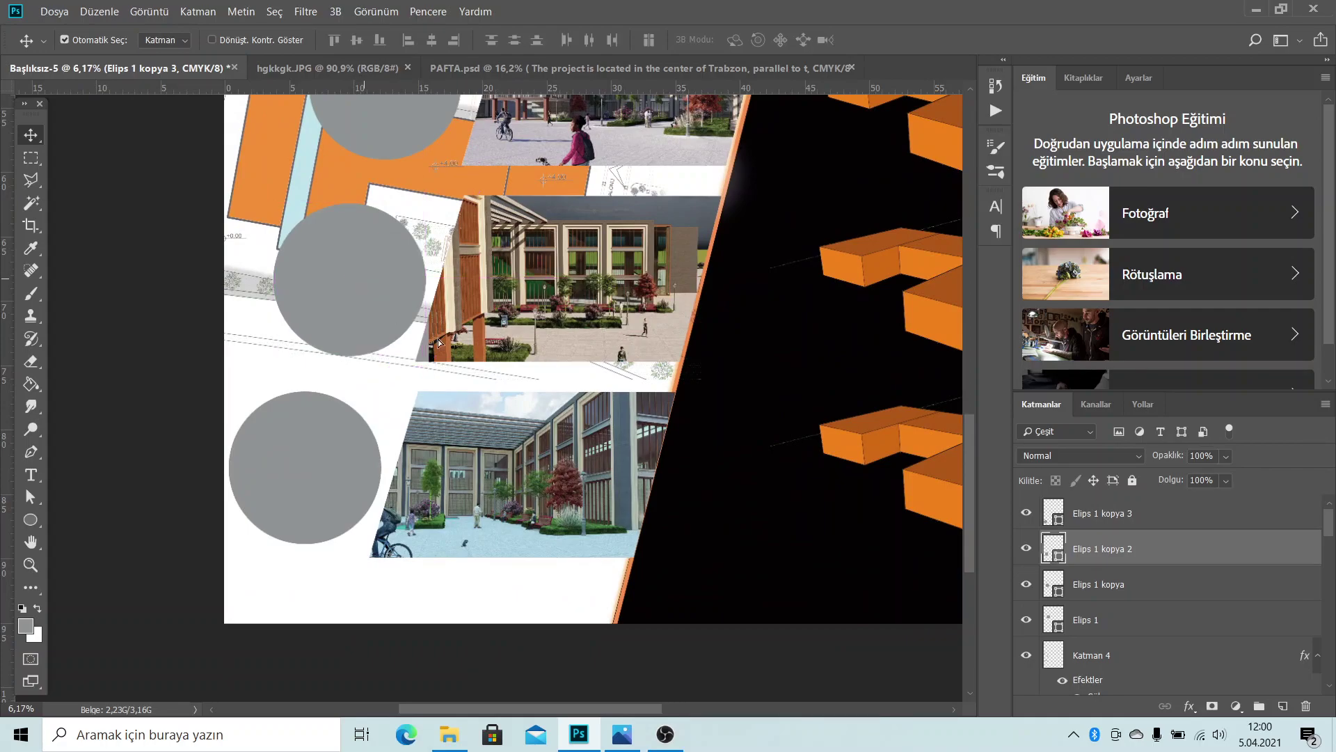
scroll(439, 223, "up", 3)
left_click(432, 180)
left_click_drag(427, 174, 441, 194)
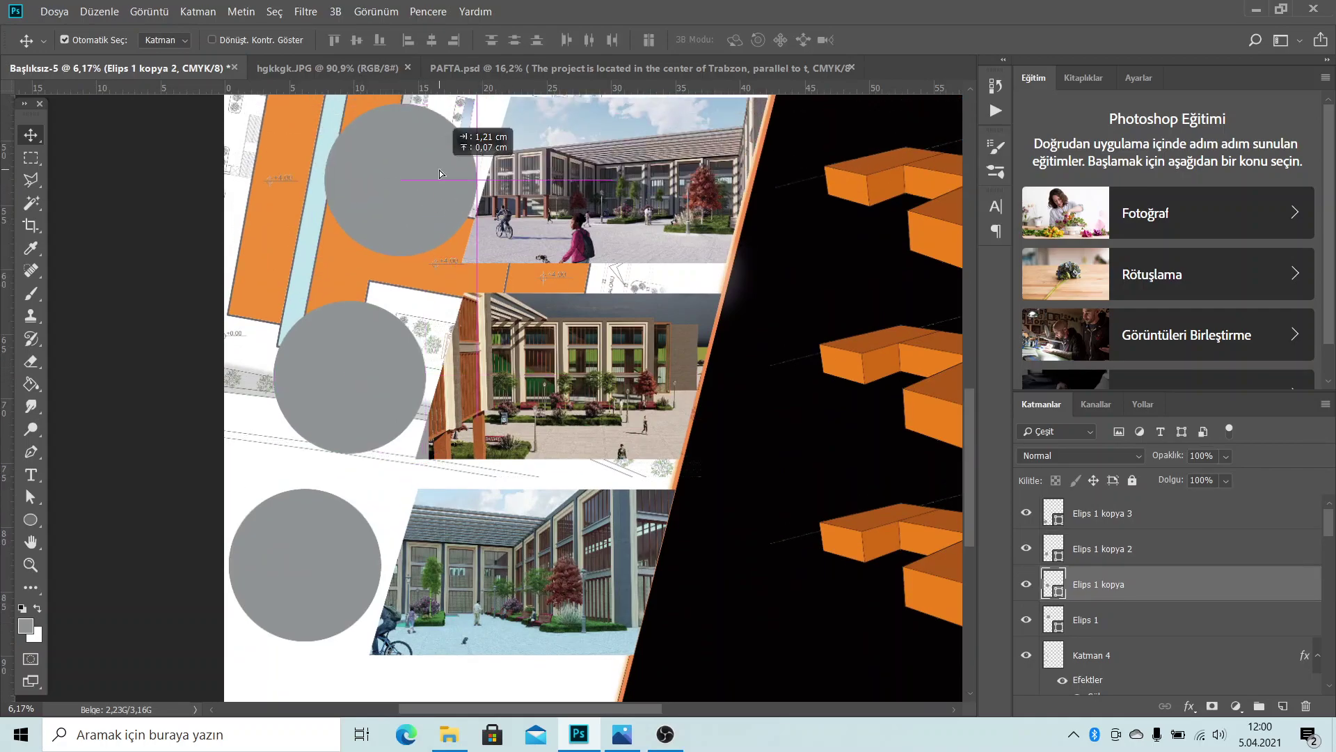
scroll(449, 366, "up", 5)
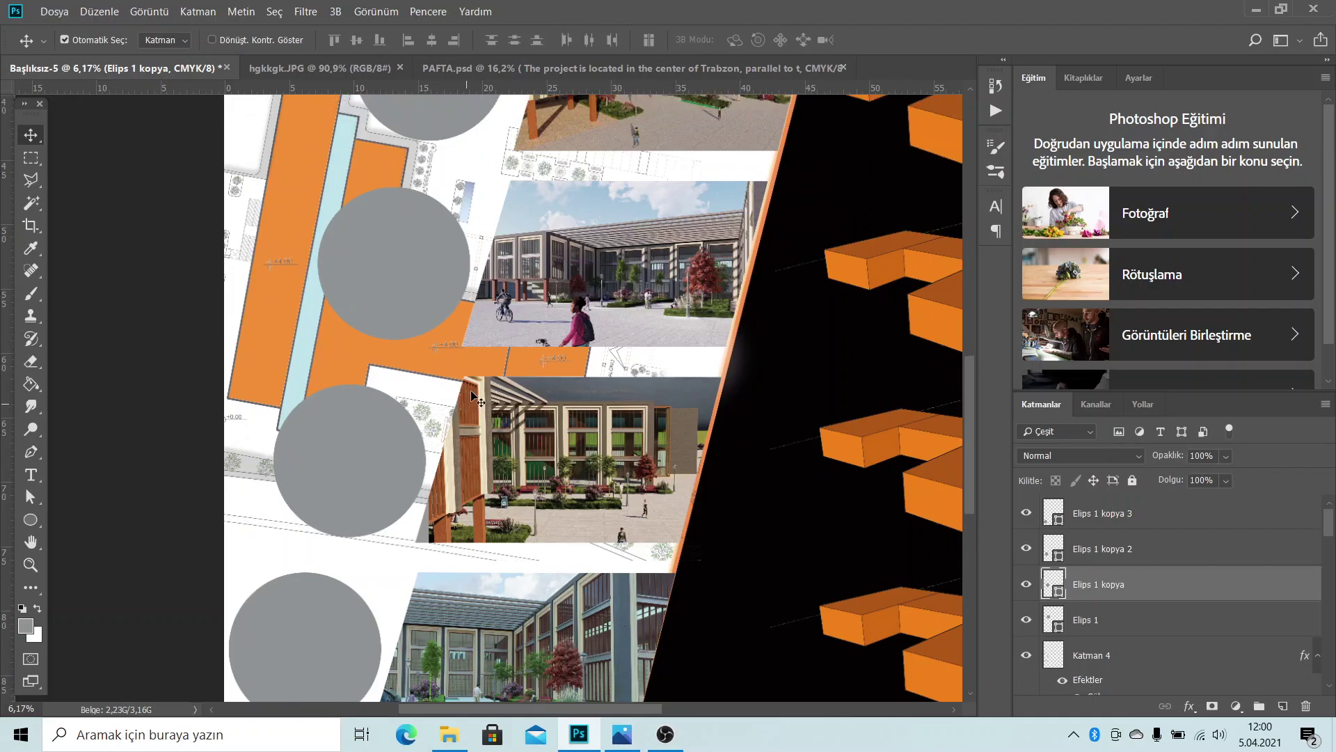
left_click_drag(455, 209, 487, 213)
Select the orange site plan layer
scroll(597, 479, "down", 3)
scroll(597, 479, "down", 1)
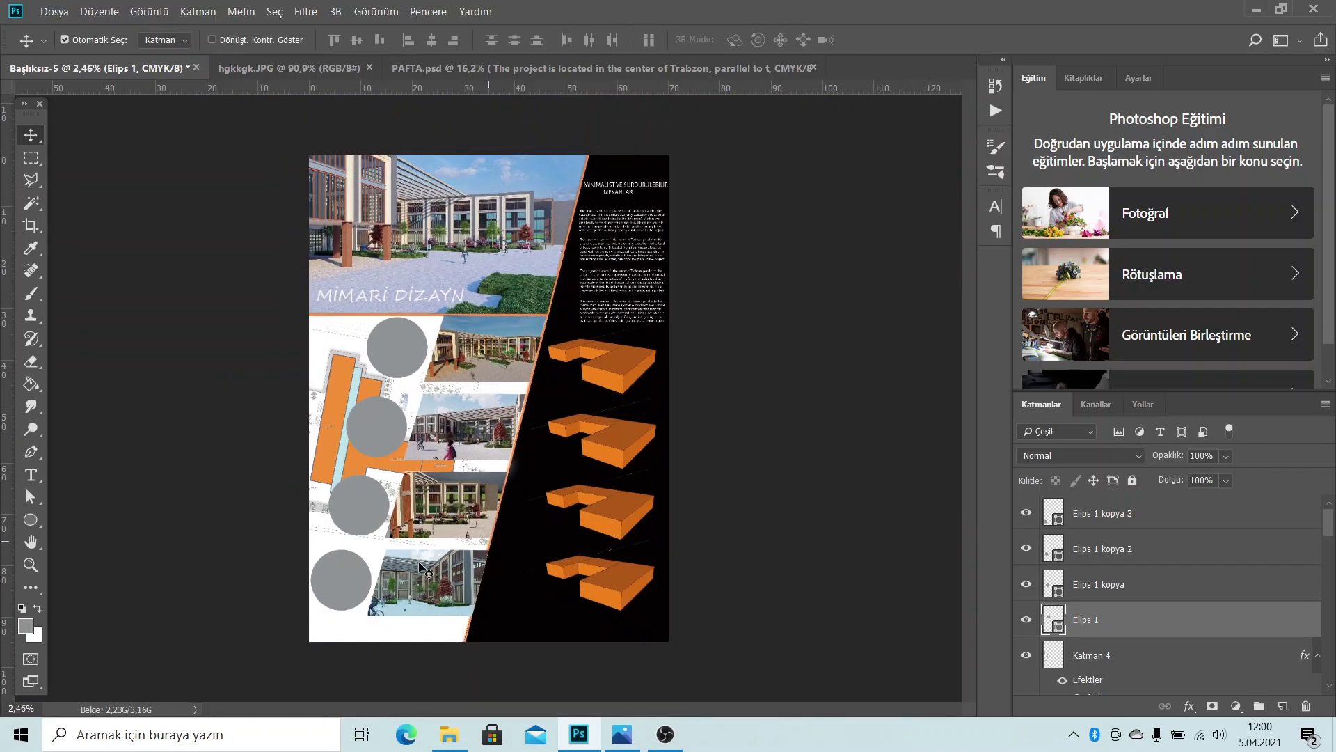
scroll(420, 565, "up", 1)
left_click(305, 346)
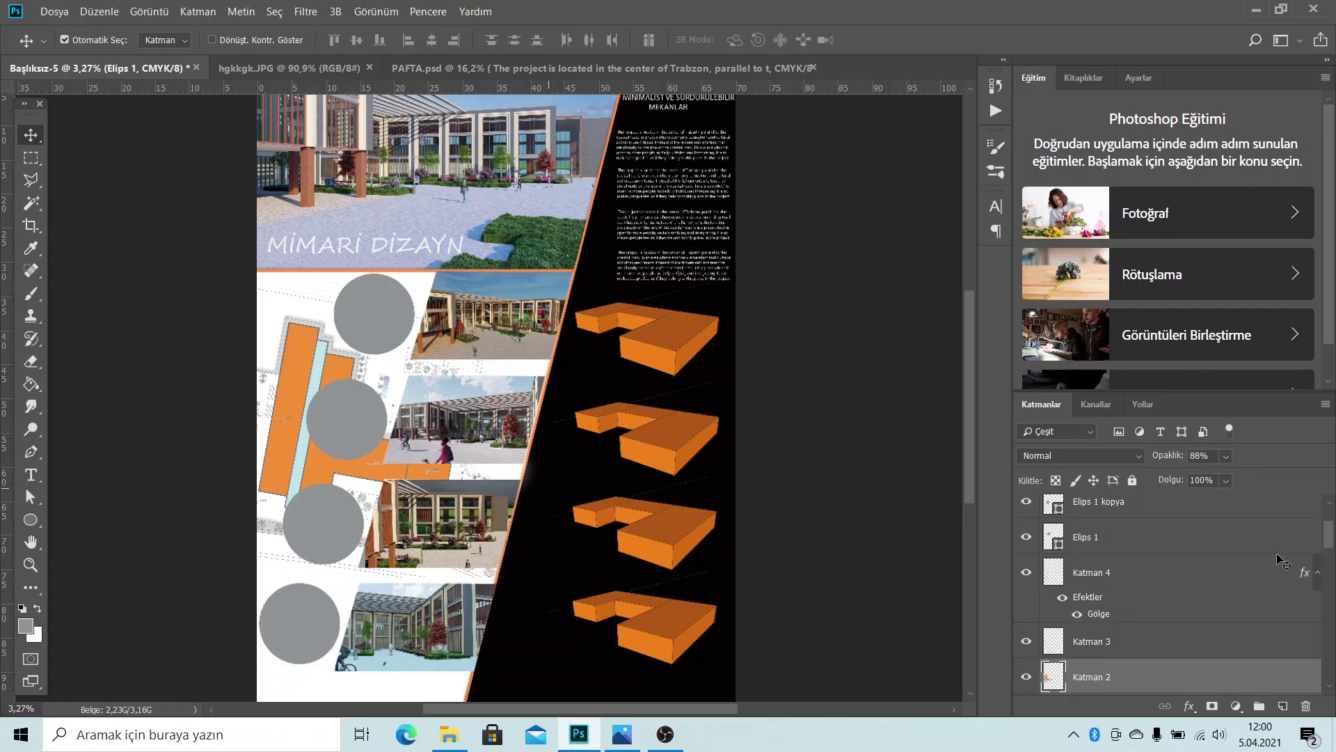
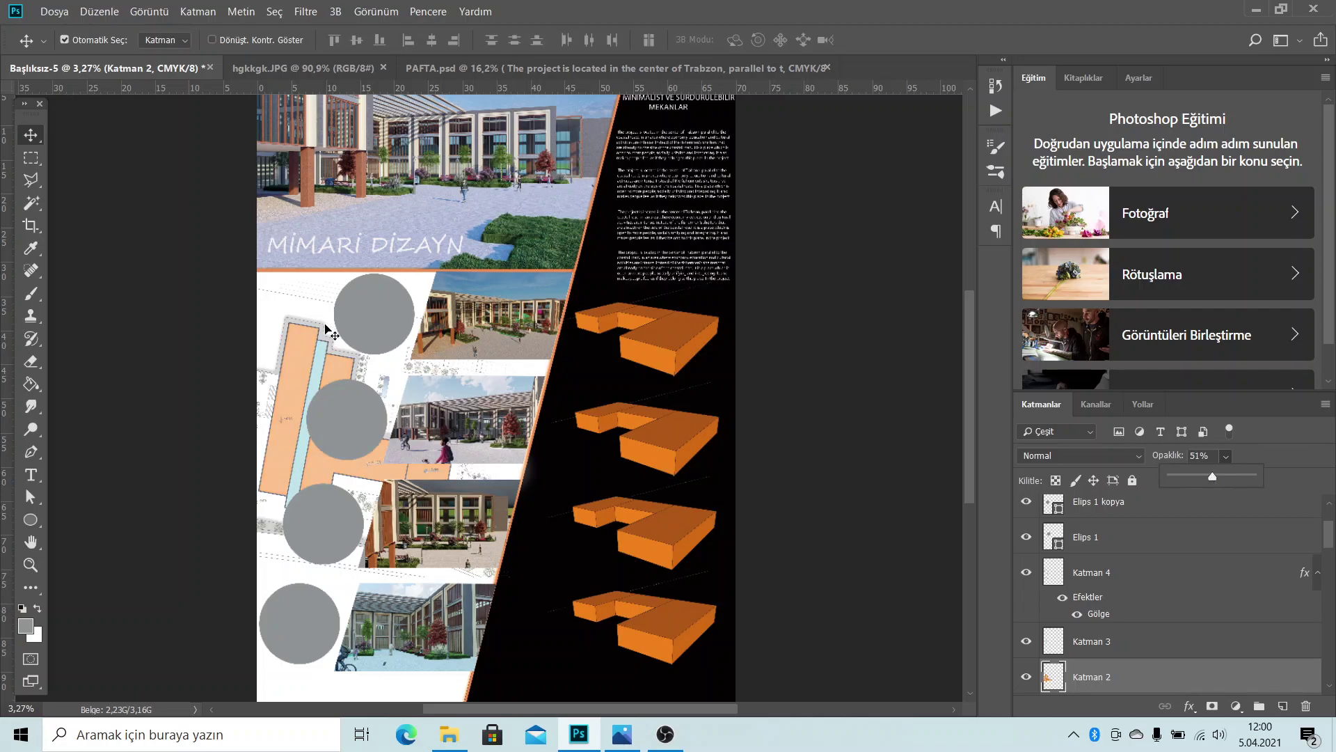
Lower Katman 3's opacity in the Layers panel and zoom out on the poster
left_click(323, 348)
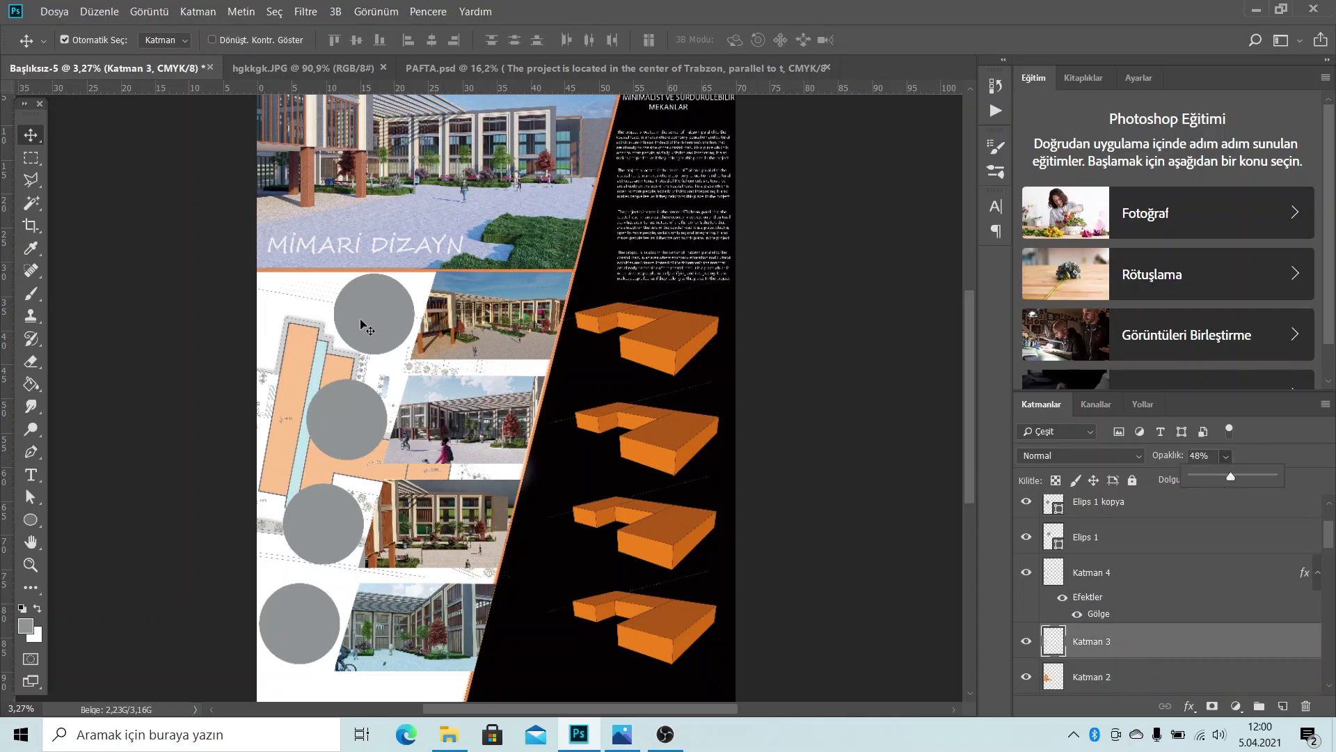
left_click(422, 292)
scroll(665, 468, "down", 2)
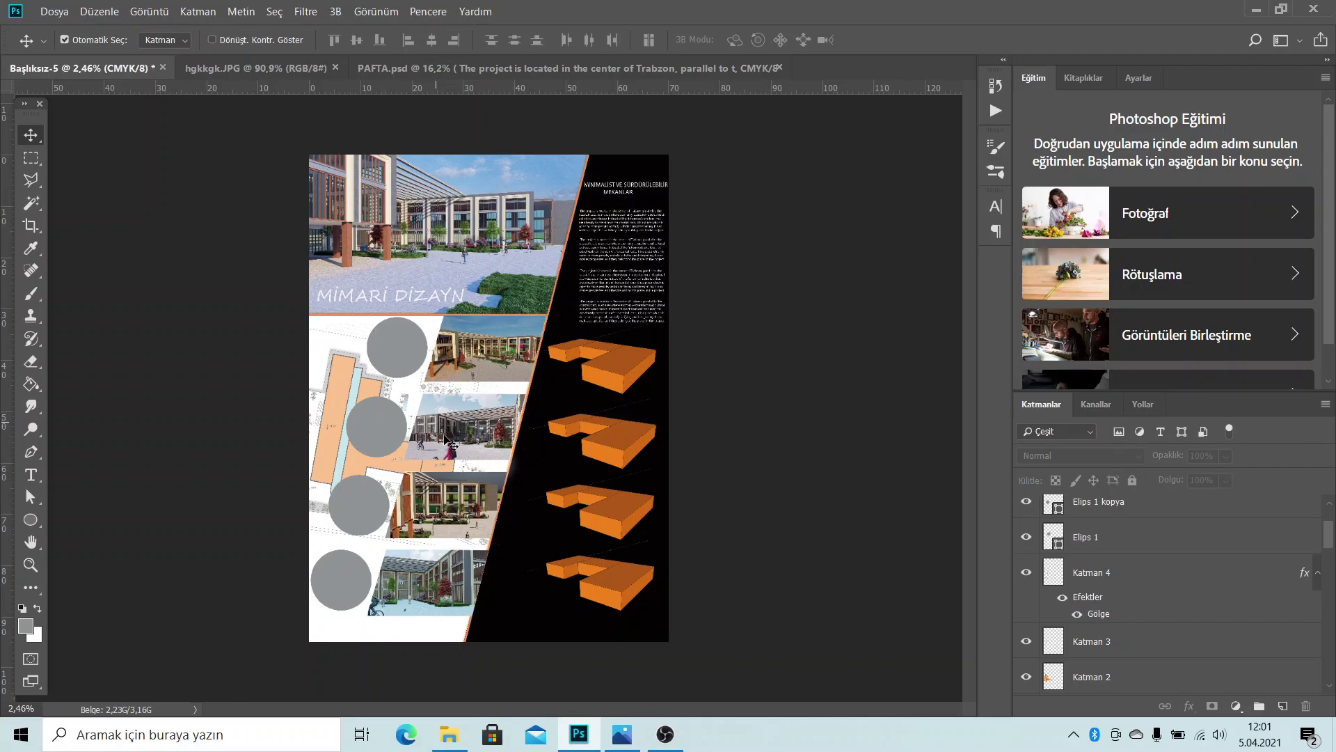
Place image 4 on the poster, scaled down and positioned over the top circle
left_click(1256, 9)
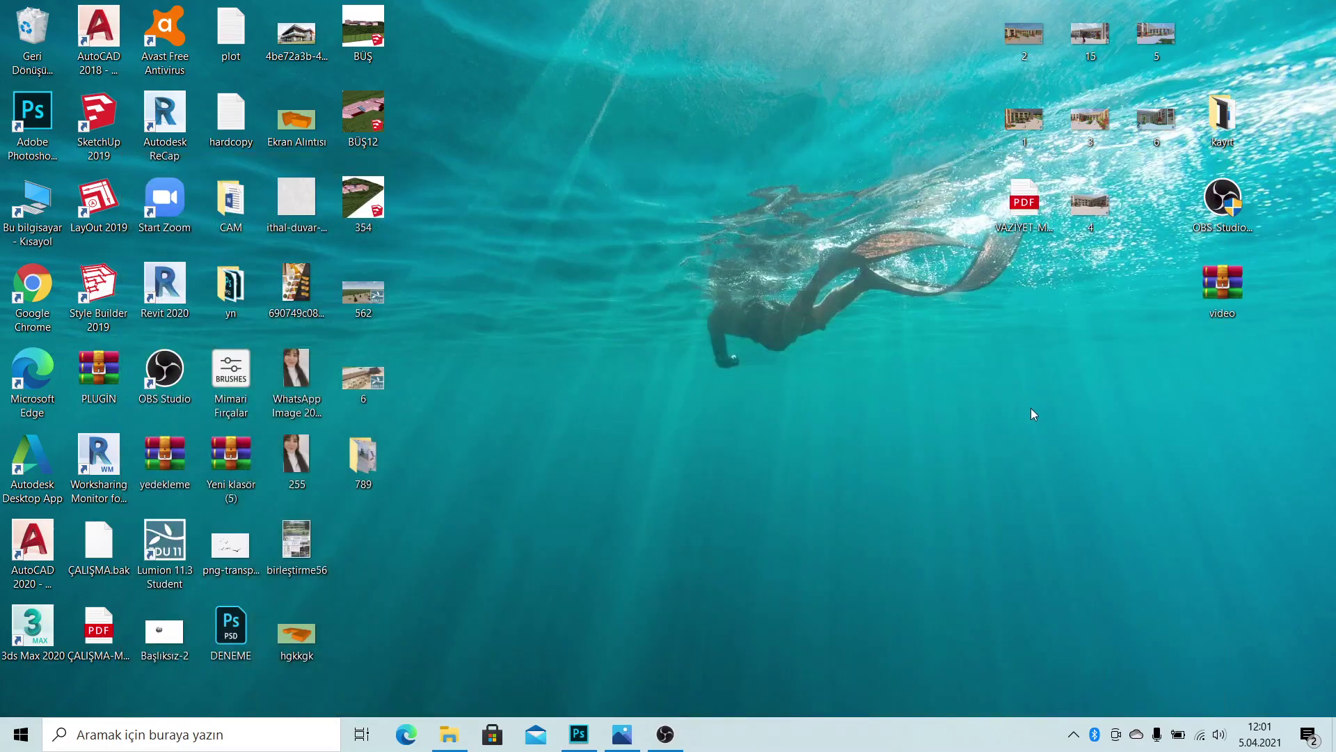
mouse_move(1090, 209)
left_mouse_down()
mouse_move(760, 612)
mouse_move(414, 408)
left_mouse_up()
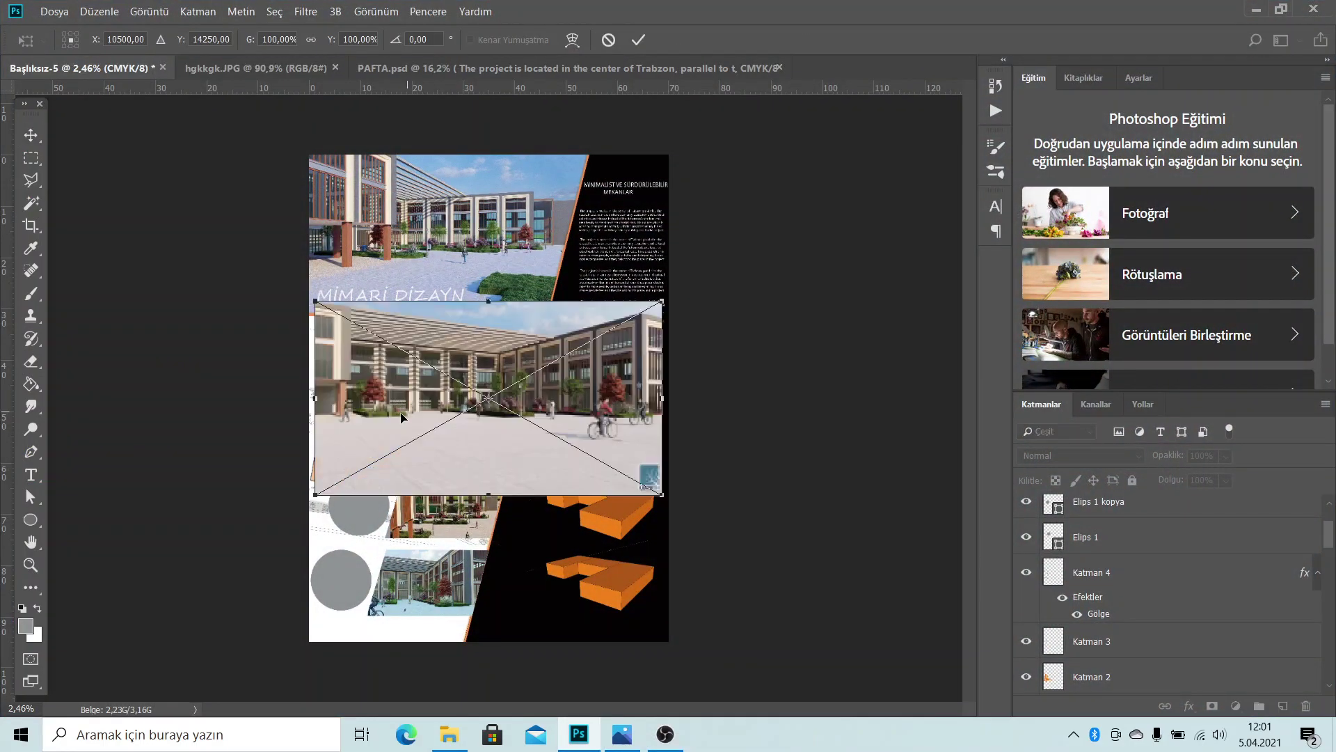
scroll(492, 369, "up", 3)
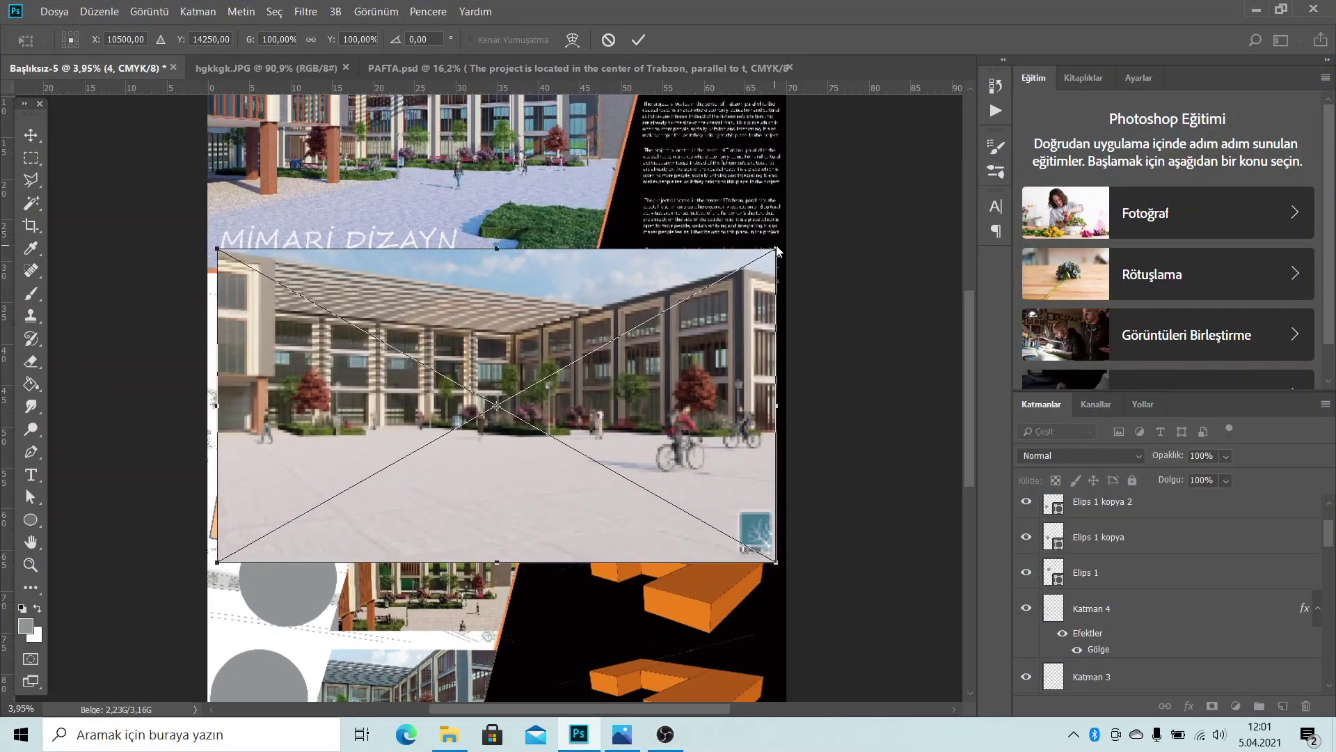
left_click_drag(780, 247, 451, 432)
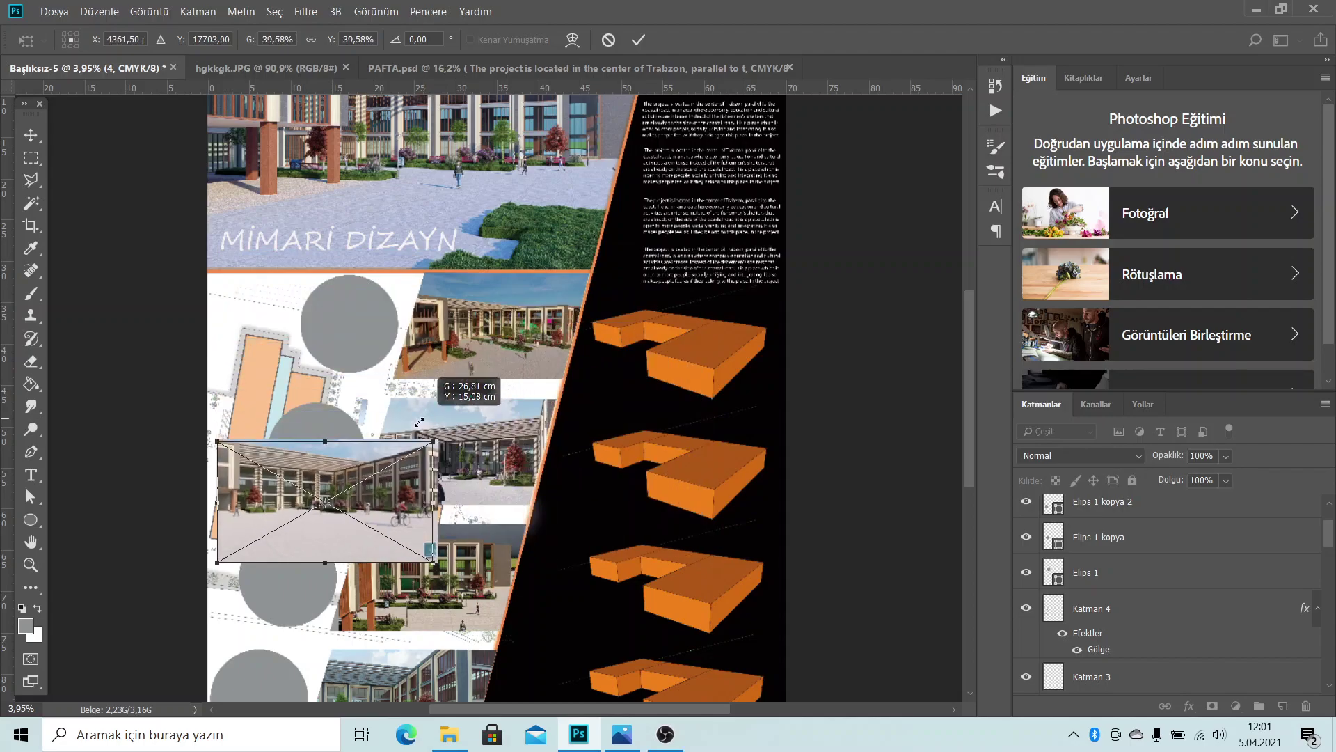
left_click_drag(385, 456, 405, 294)
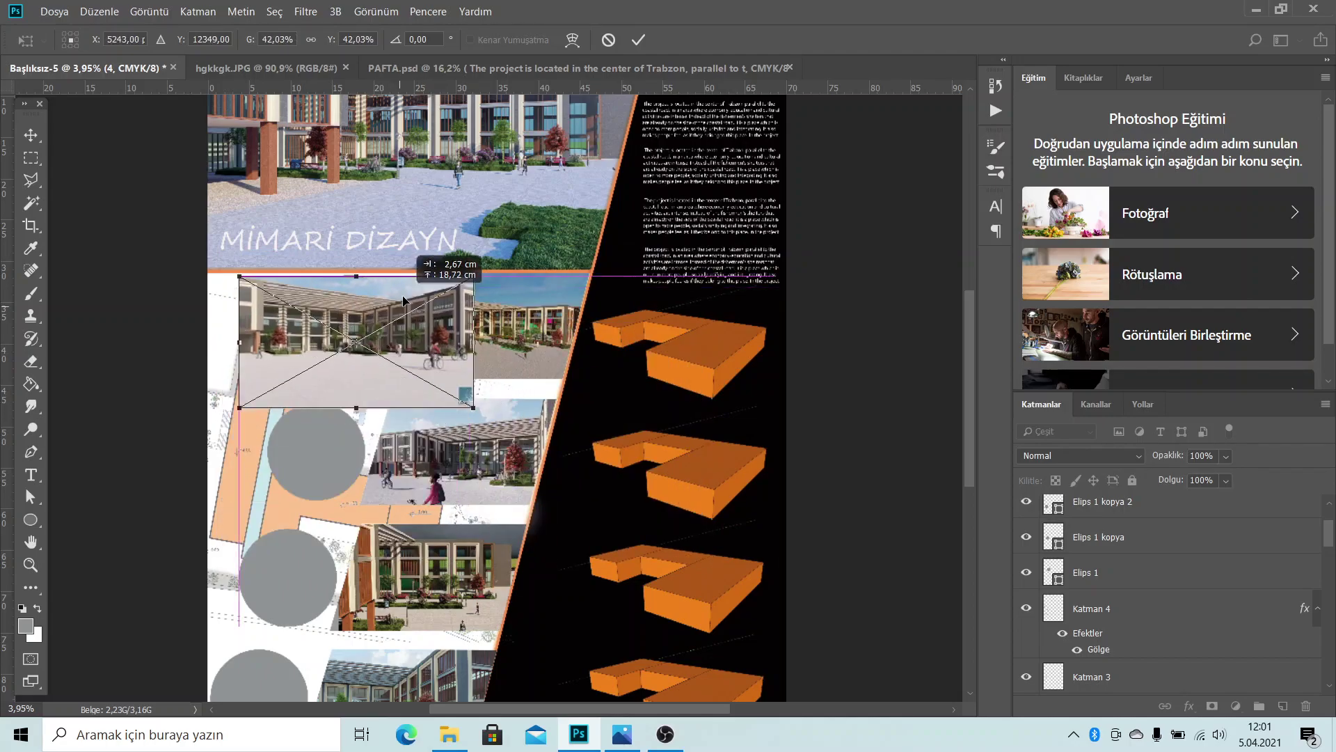
mouse_move(473, 401)
left_mouse_down()
mouse_move(410, 376)
mouse_move(407, 340)
left_mouse_up()
left_click(638, 39)
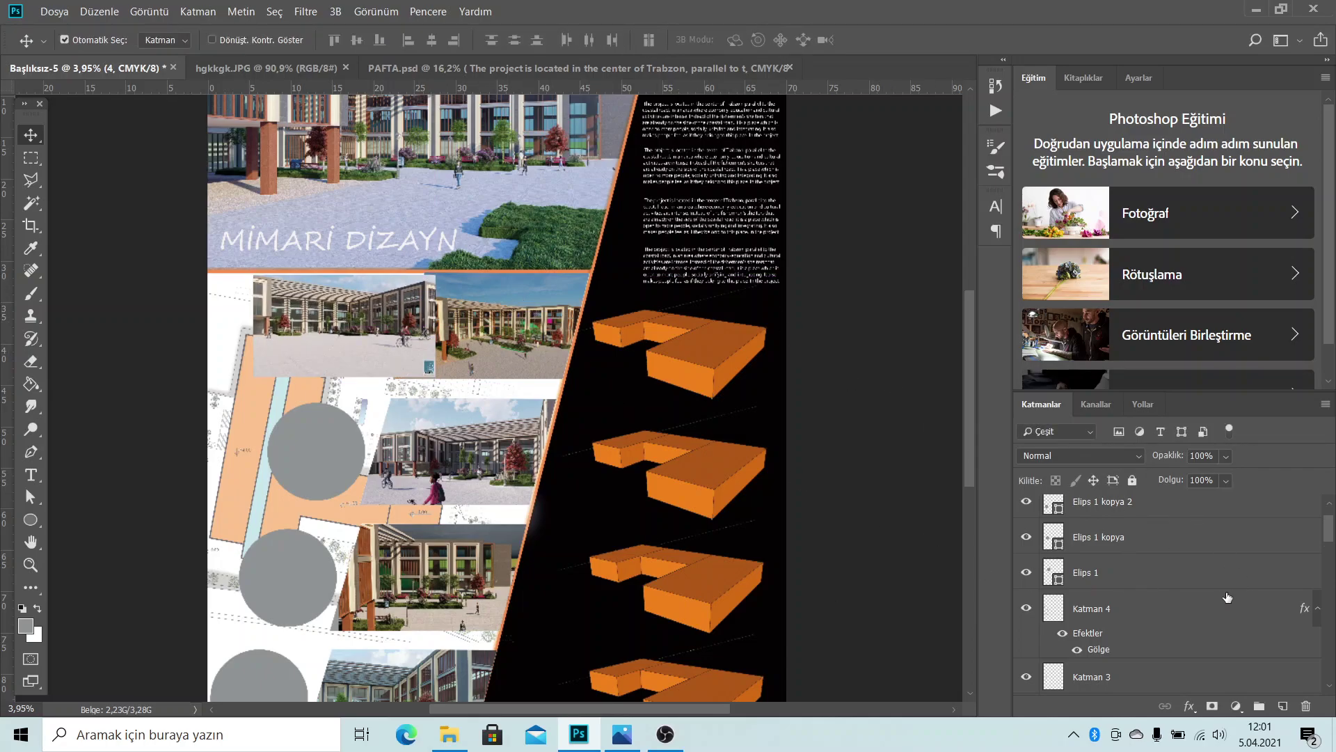
Move photo 4 above Elips 1, clip it into the circle, nudge it, and minimize Photoshop
right_click(1200, 511)
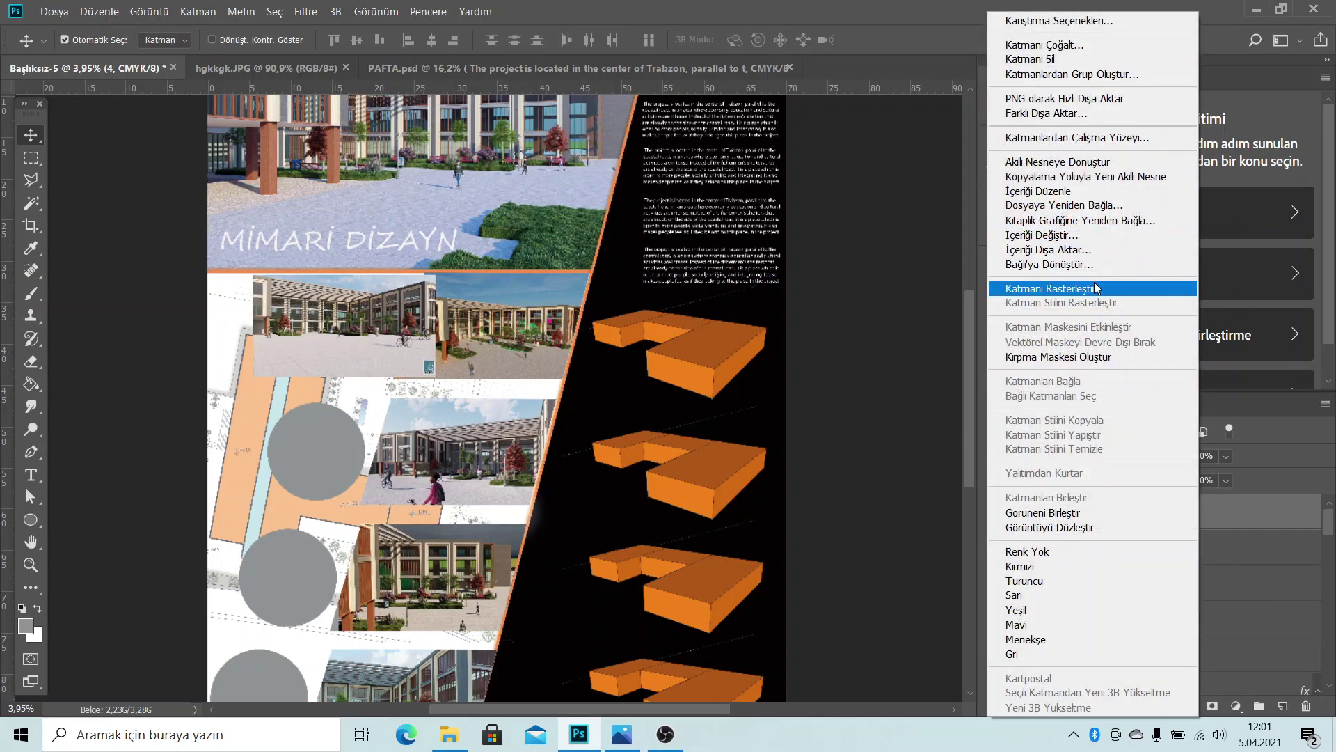
left_click(1086, 356)
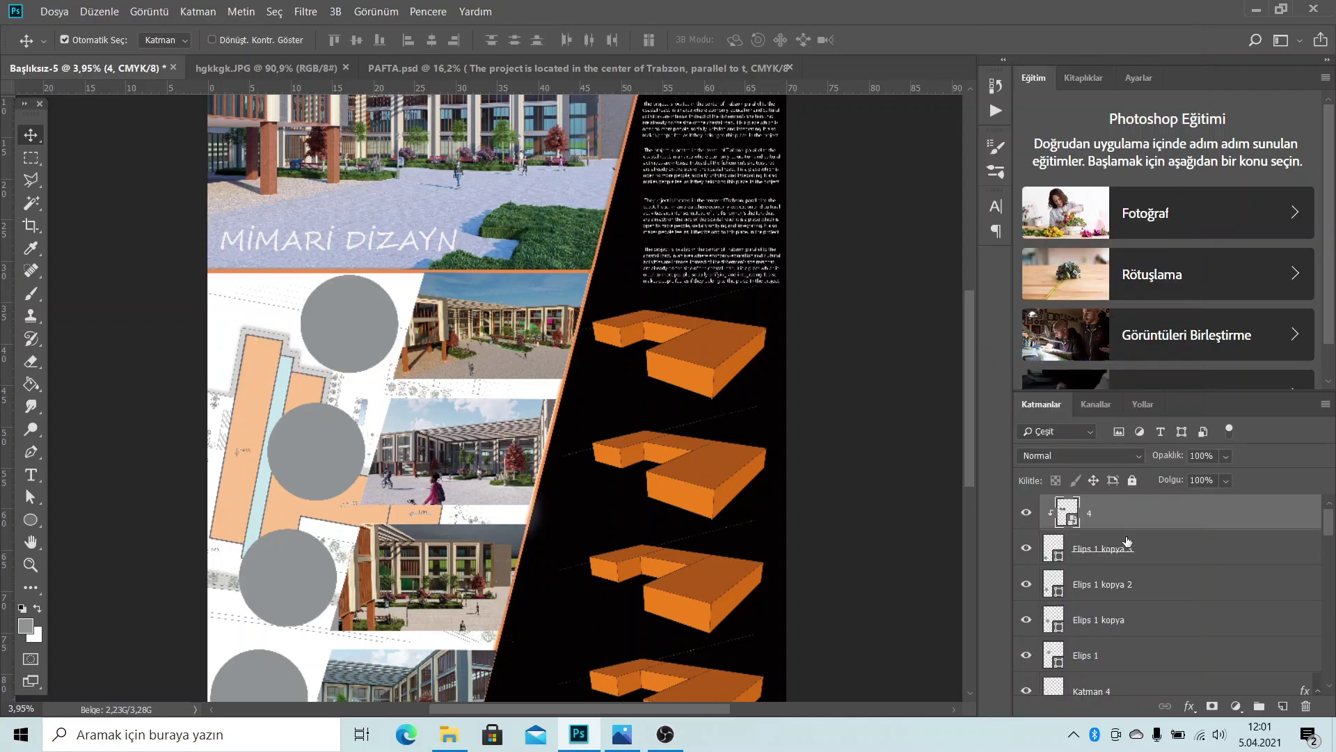
left_click_drag(1127, 541, 1124, 637)
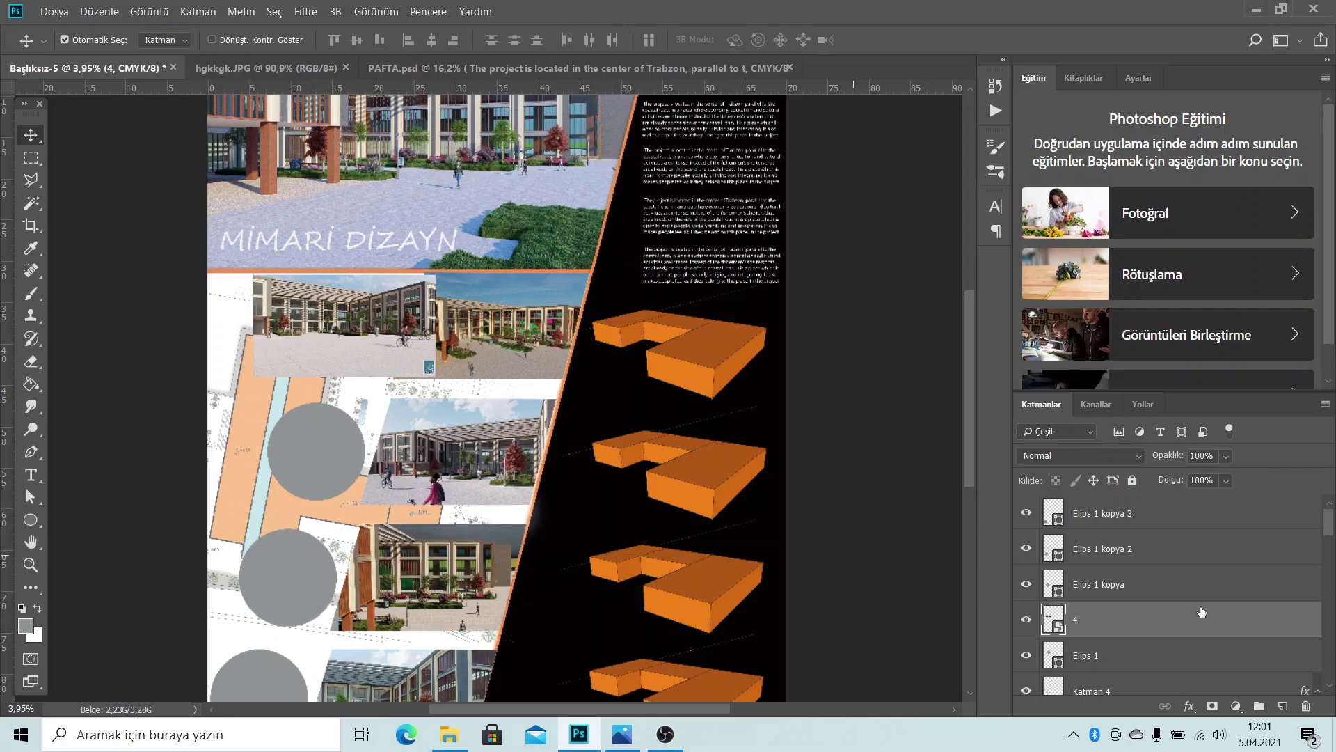
right_click(1176, 619)
left_click(1072, 357)
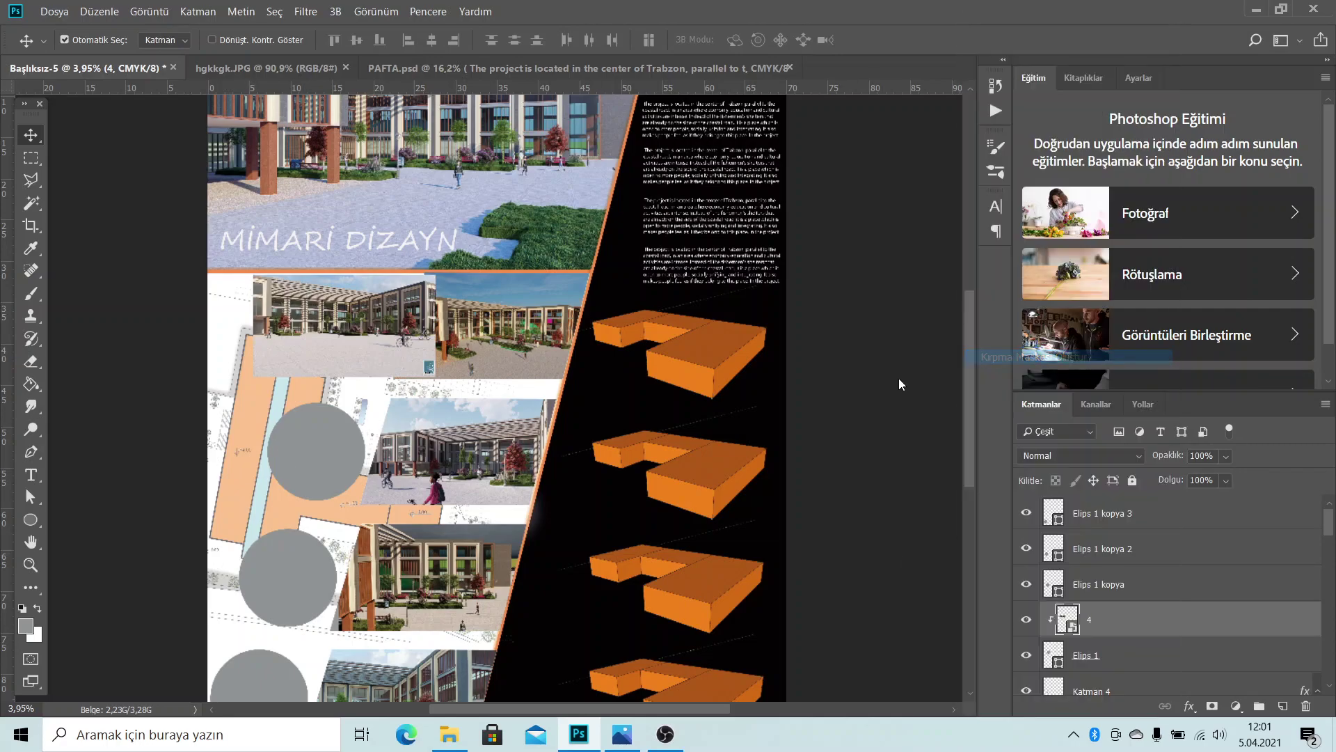
left_click_drag(361, 329, 356, 323)
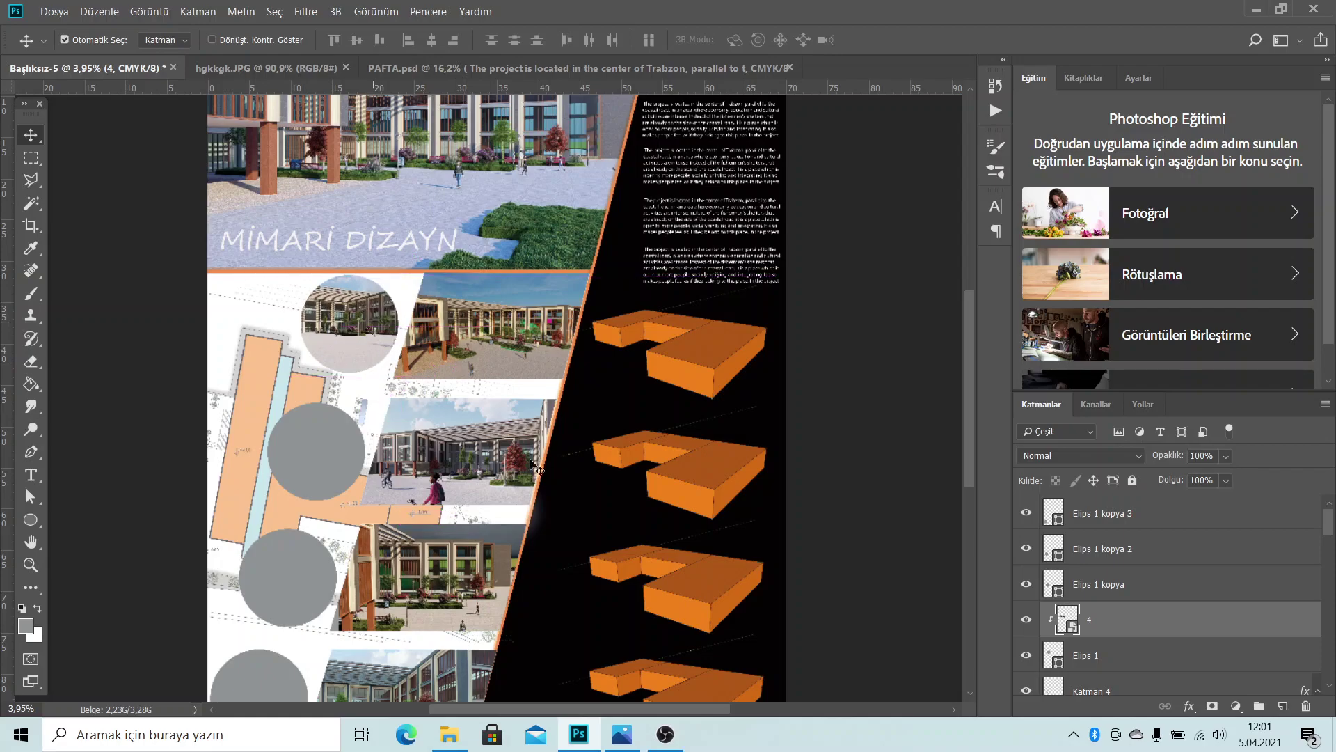
left_click(866, 336)
scroll(803, 285, "down", 1)
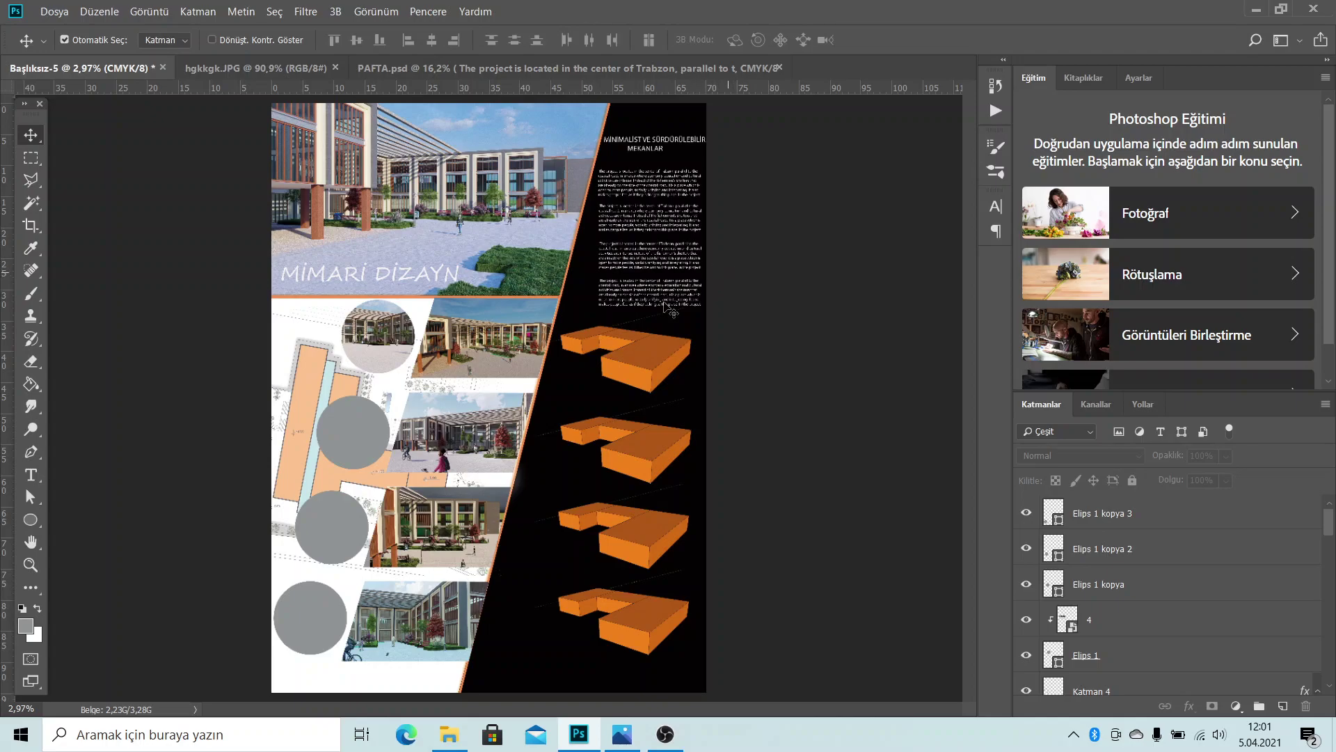
left_click(1256, 9)
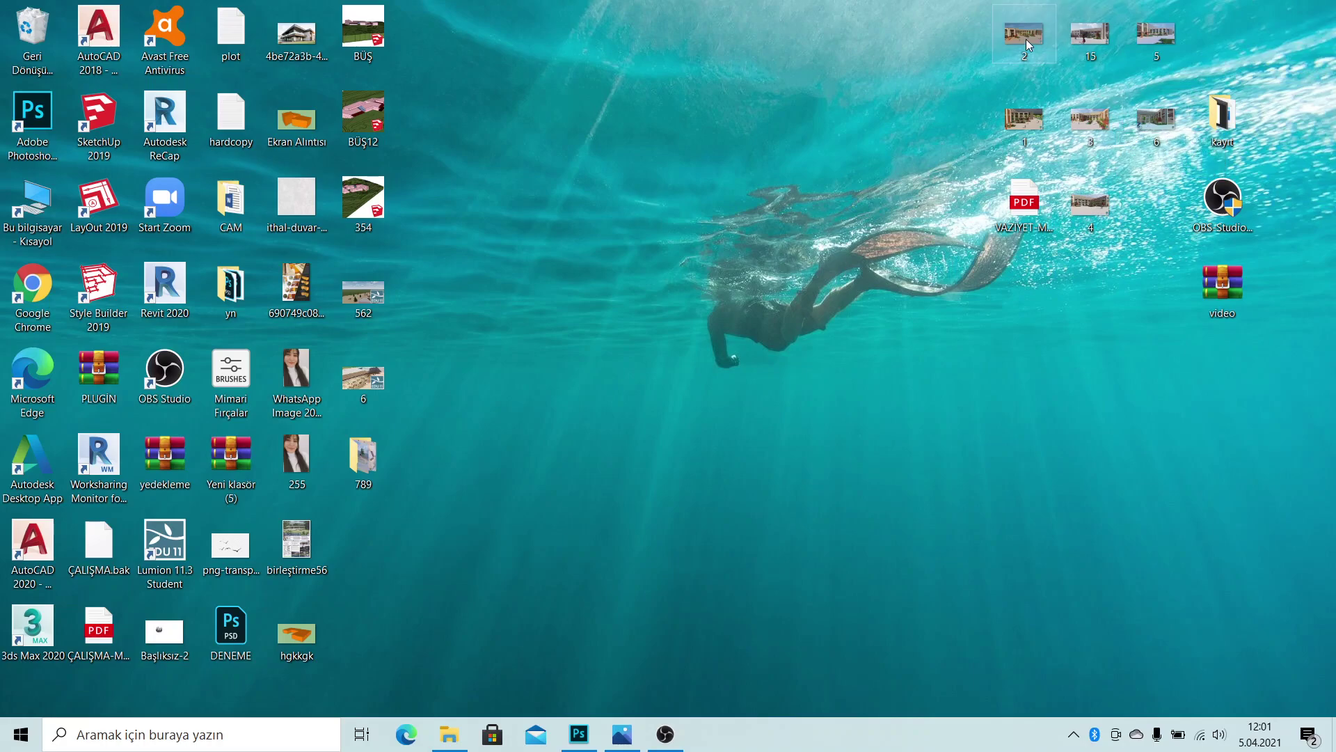
Place image 15 on the poster, shrunk toward the bottom-left circle
left_click_drag(1100, 40, 373, 451)
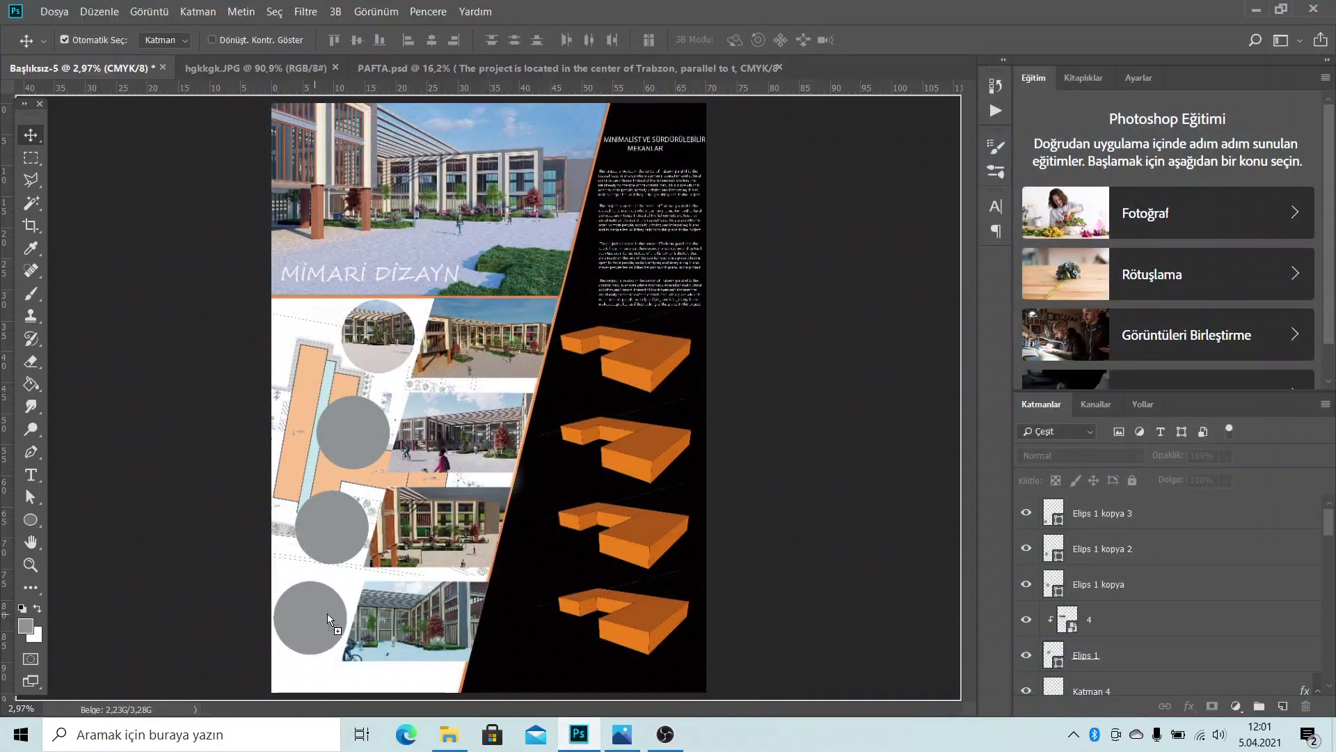
left_click_drag(327, 612, 329, 615)
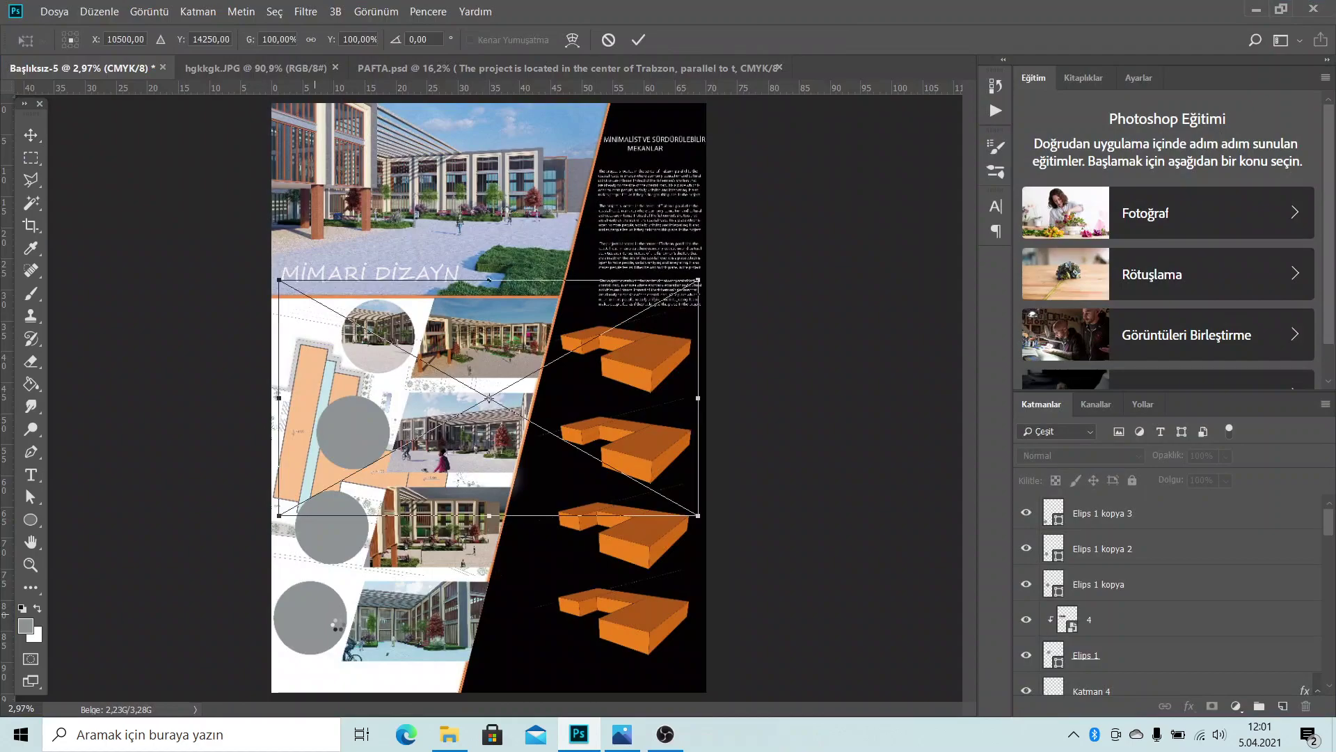
mouse_move(698, 280)
left_mouse_down()
mouse_move(469, 413)
mouse_move(386, 504)
mouse_move(350, 618)
left_mouse_up()
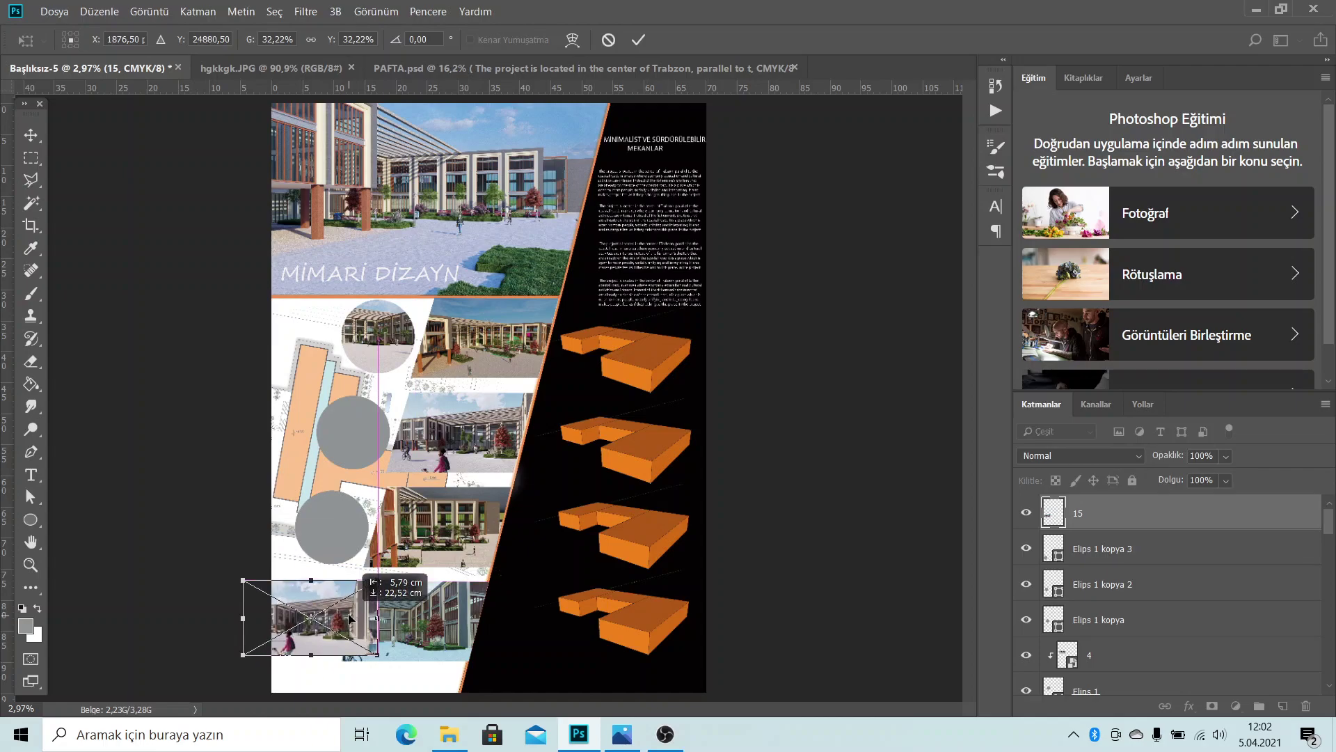
left_click(638, 40)
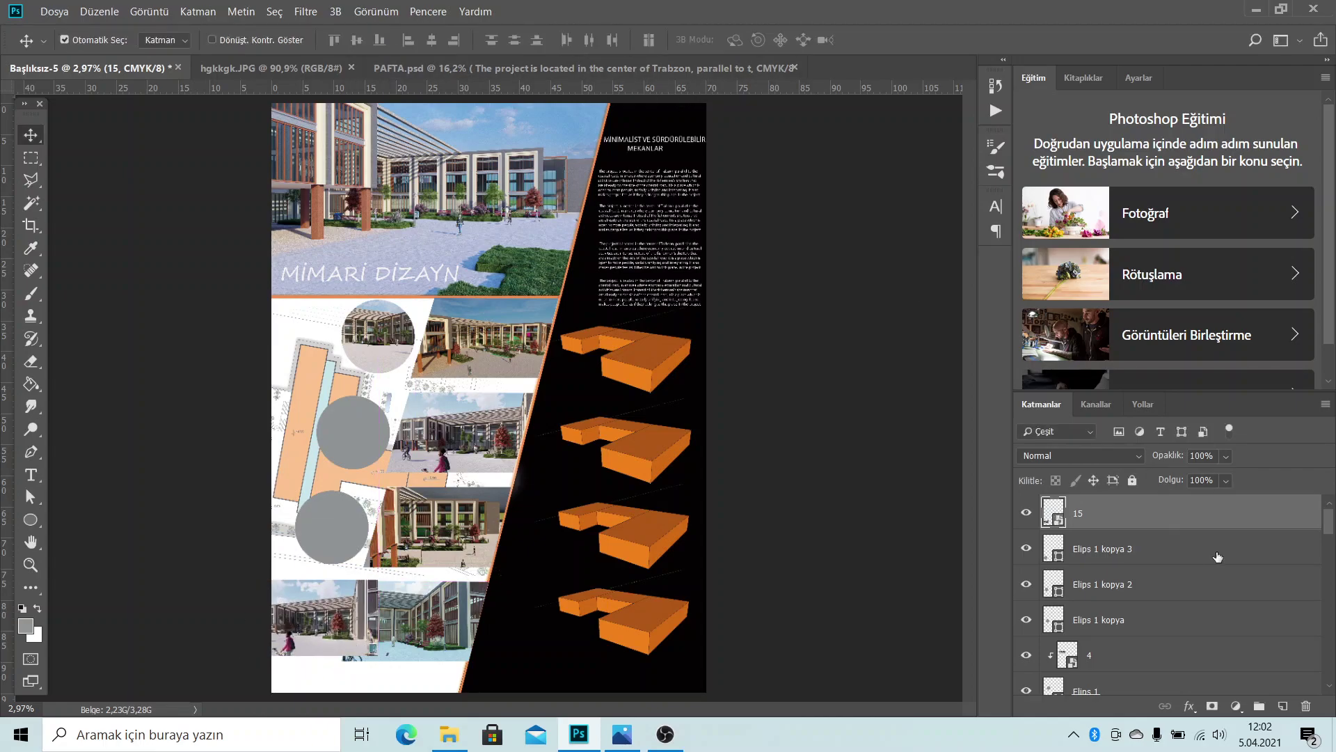
Clip photo 15 into the bottom-left circle, reposition it, and minimize Photoshop
right_click(1146, 506)
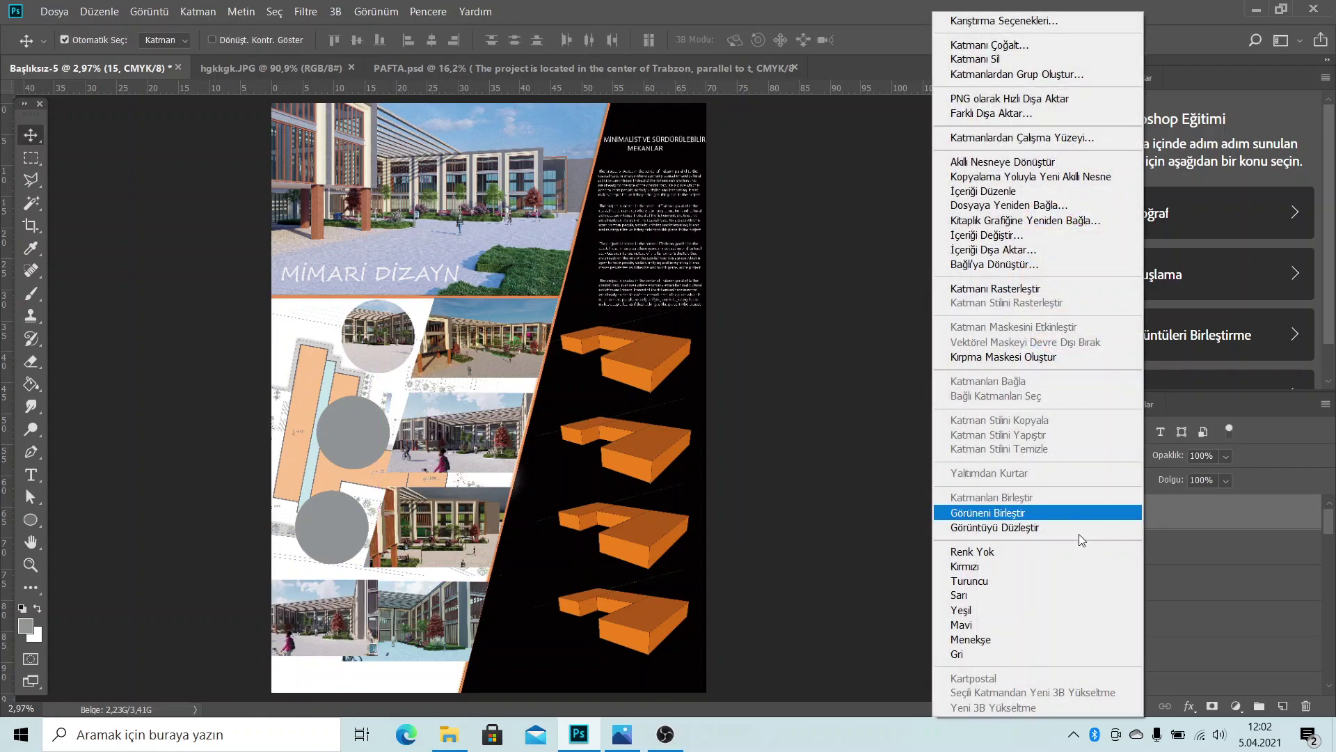
left_click(1002, 356)
mouse_move(351, 620)
left_mouse_down()
mouse_move(367, 630)
mouse_move(336, 615)
left_mouse_up()
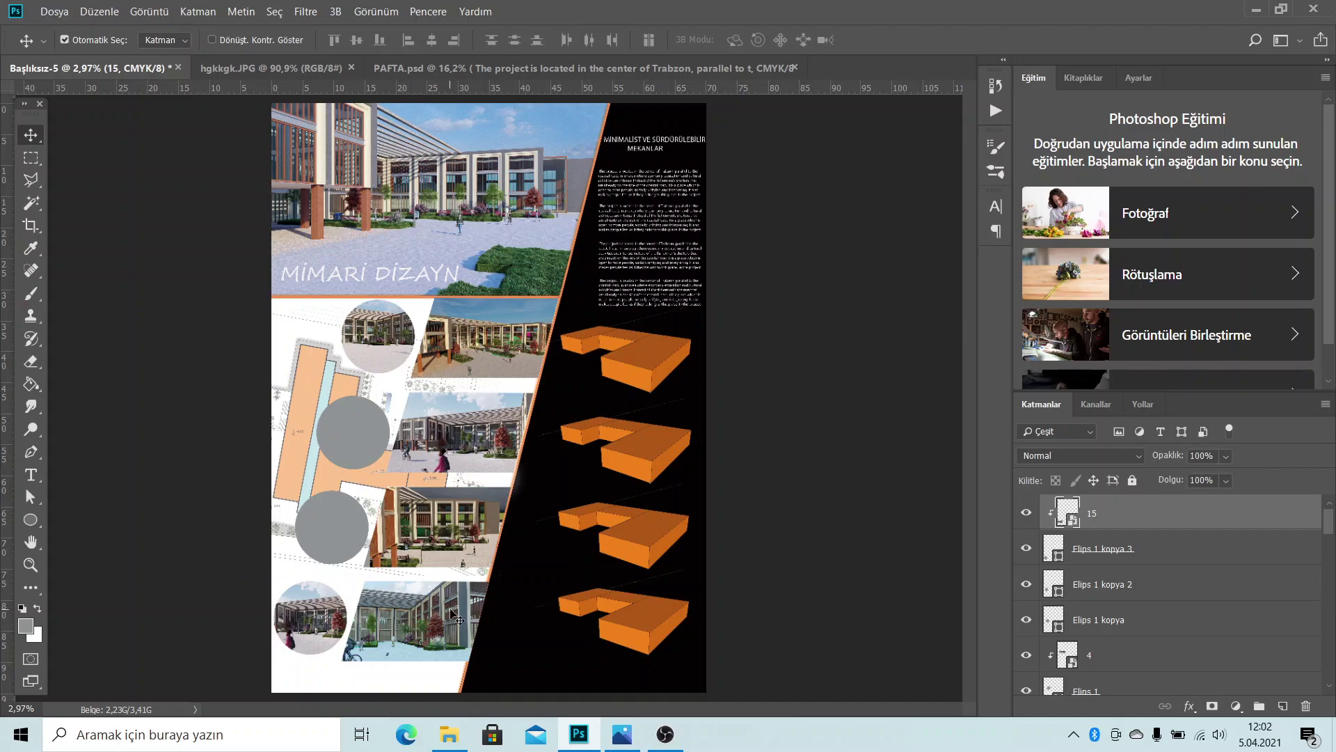
left_click(1256, 9)
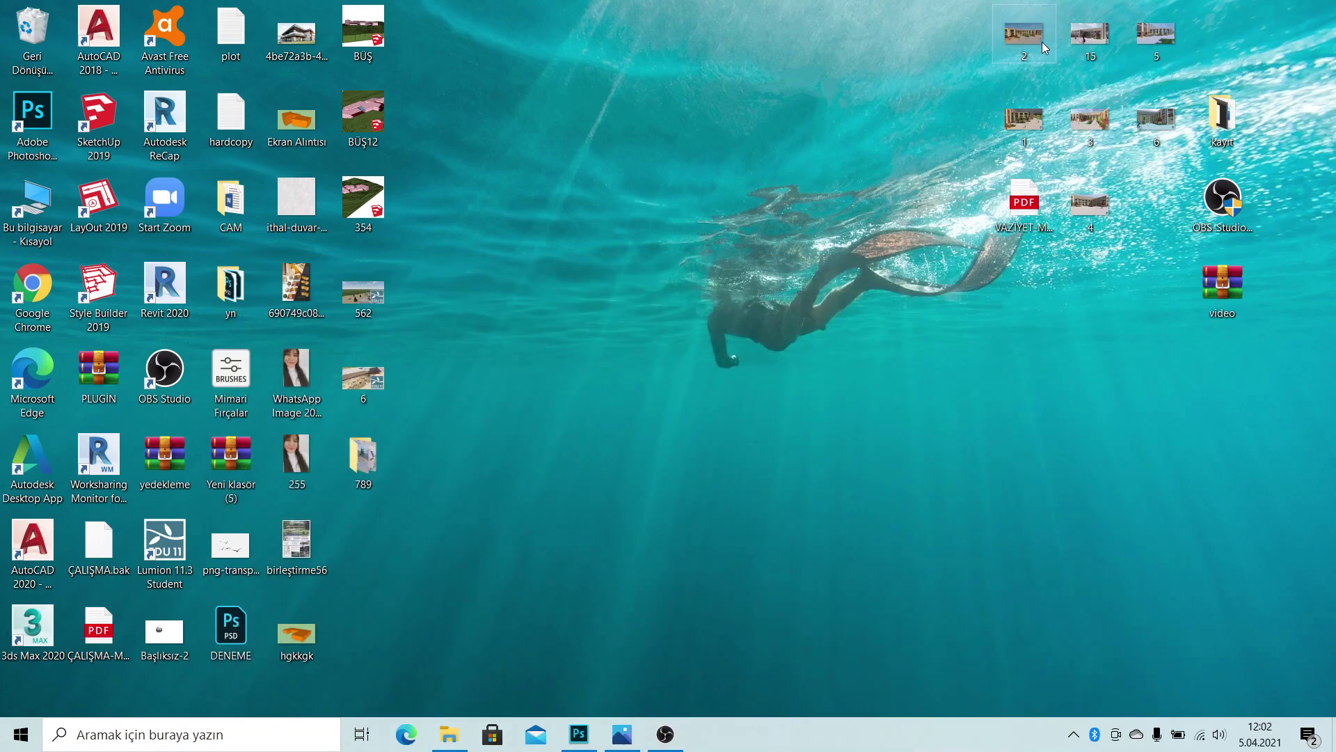
Place image 2 on the poster at about 36% size over the second circle
mouse_move(1033, 33)
left_mouse_down()
mouse_move(991, 98)
mouse_move(436, 574)
left_mouse_up()
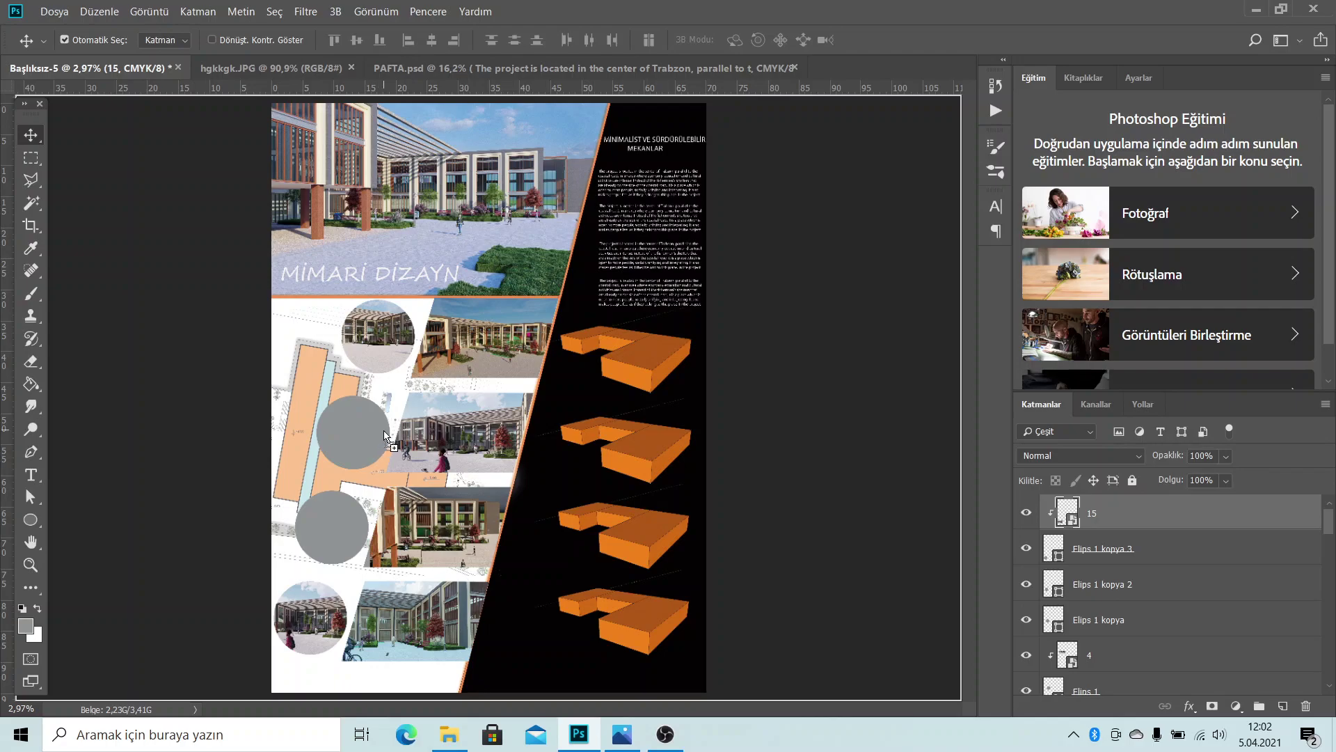
left_click_drag(384, 436, 437, 450)
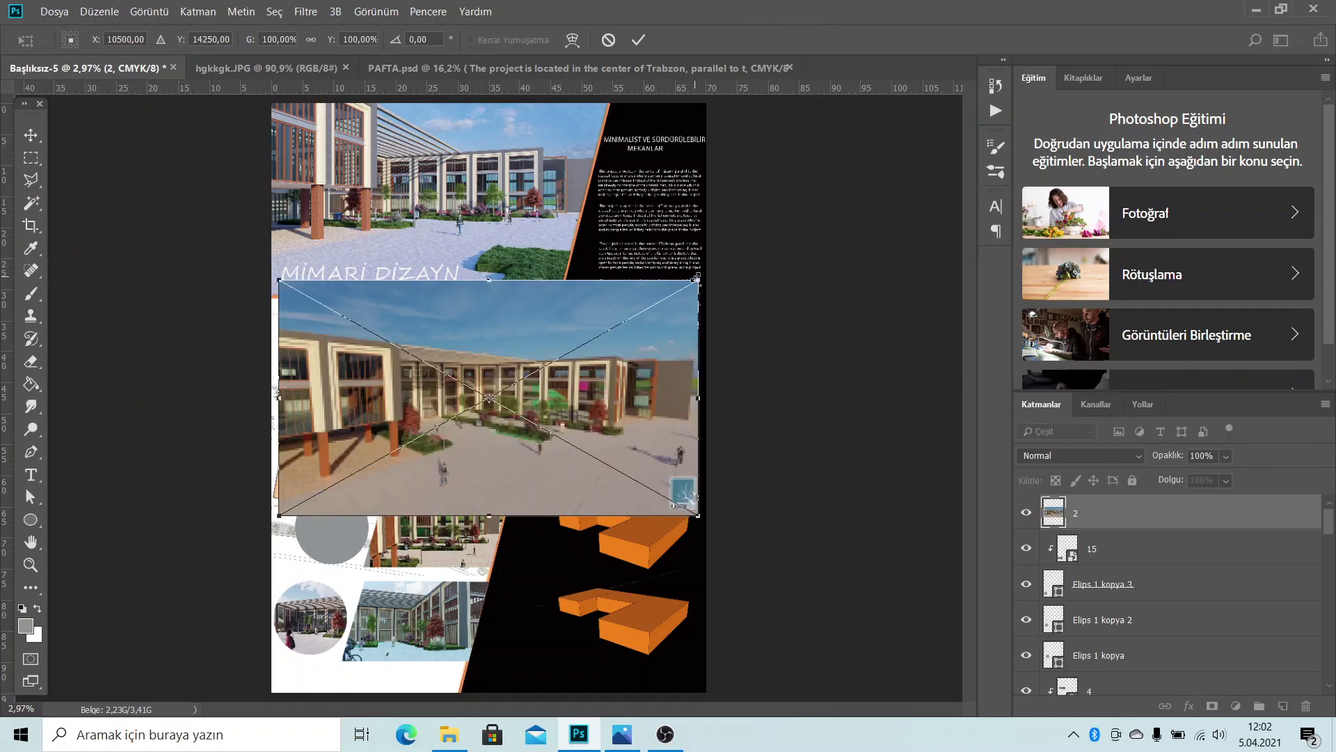
left_click_drag(695, 287, 411, 398)
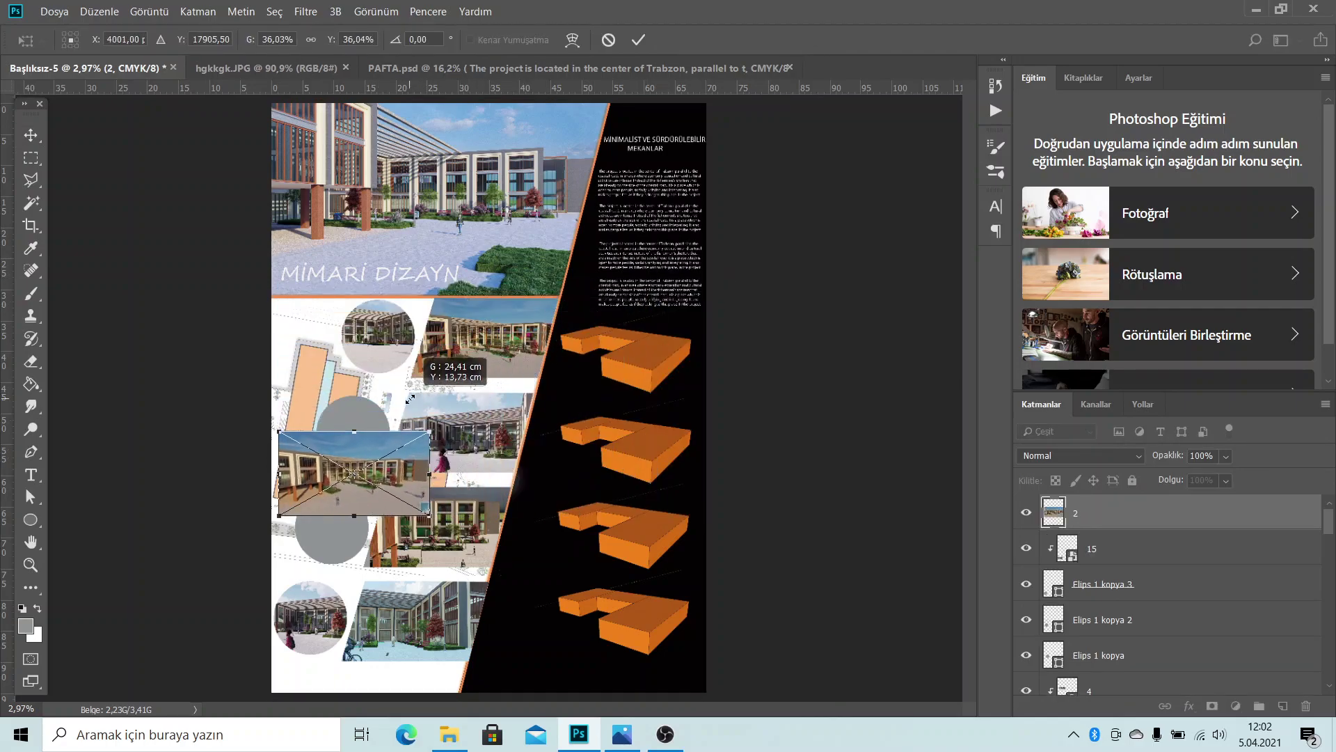
mouse_move(391, 446)
left_mouse_down()
mouse_move(398, 403)
mouse_move(414, 407)
left_mouse_up()
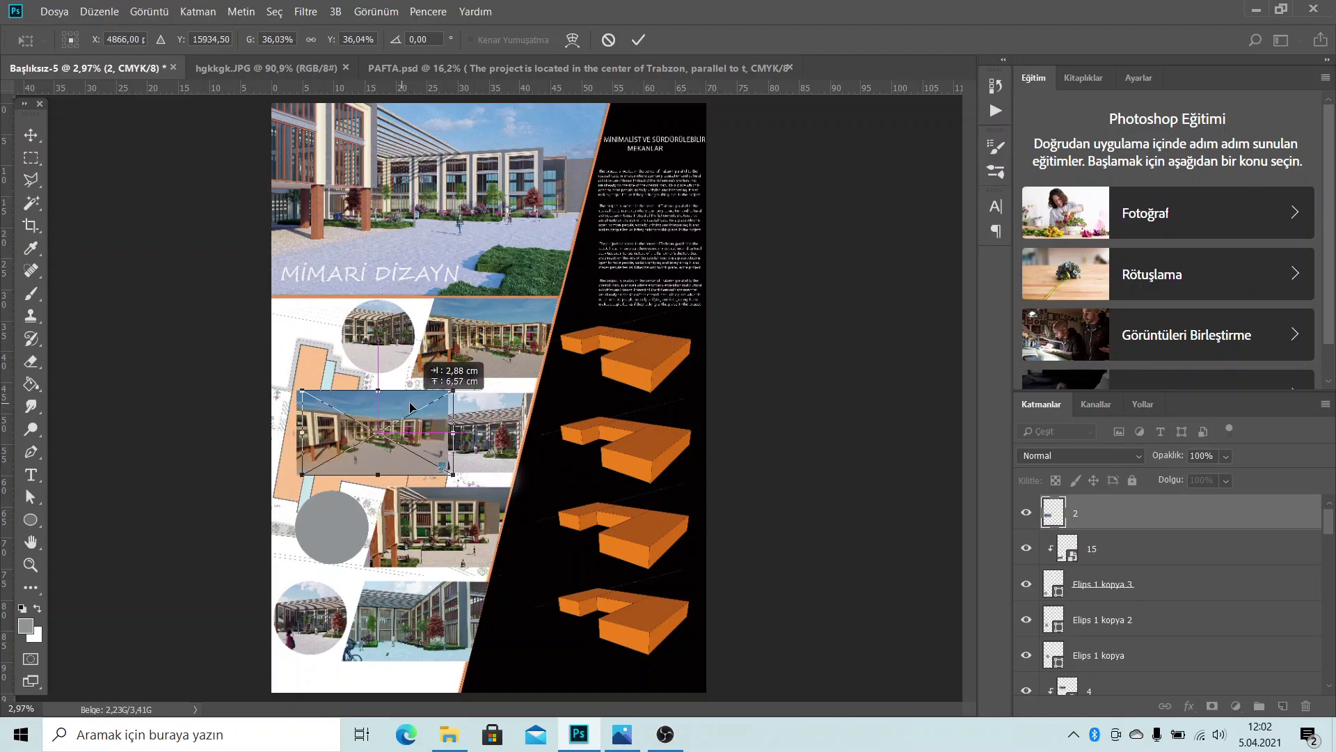
left_click(638, 39)
Move layer 2 above Elips 1 kopya, clip it into the circle, reframe it, and minimize Photoshop
right_click(1111, 521)
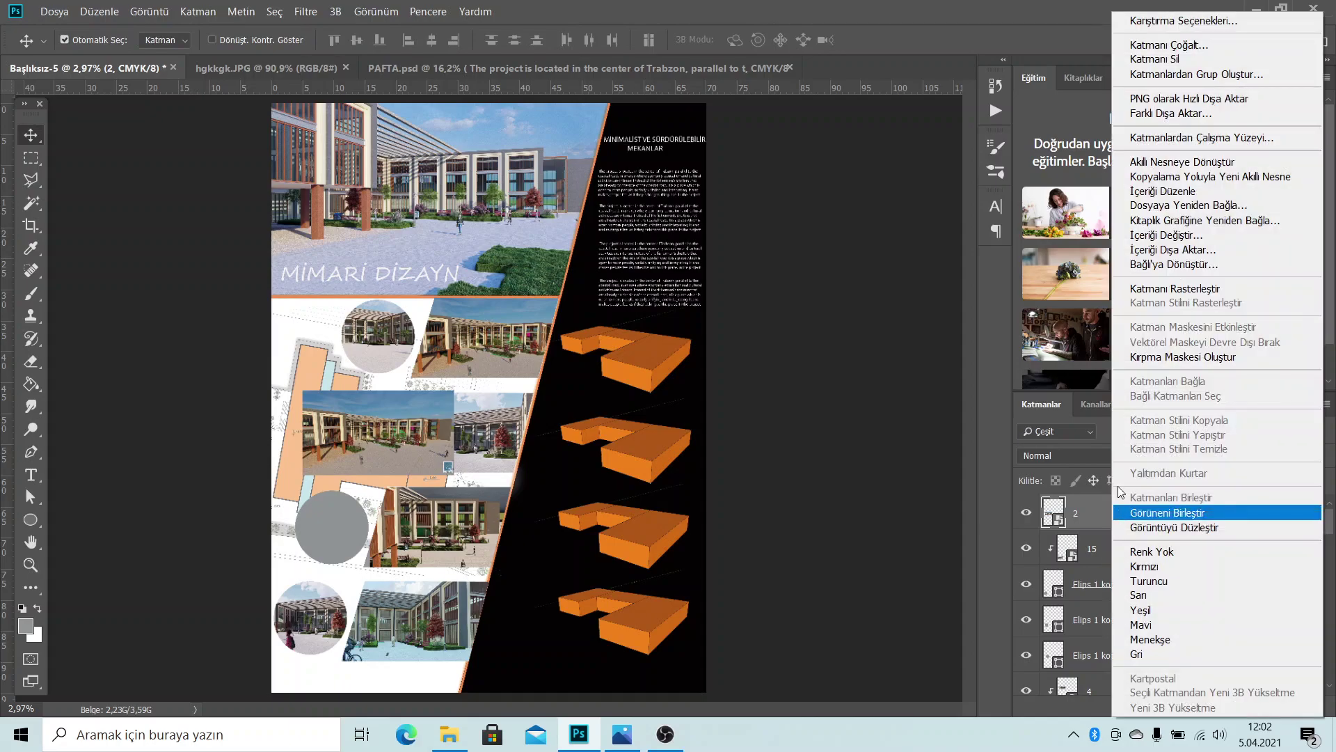
left_click(1175, 356)
mouse_move(1138, 516)
left_mouse_down()
mouse_move(1197, 541)
mouse_move(1142, 594)
left_mouse_up()
right_click(1152, 592)
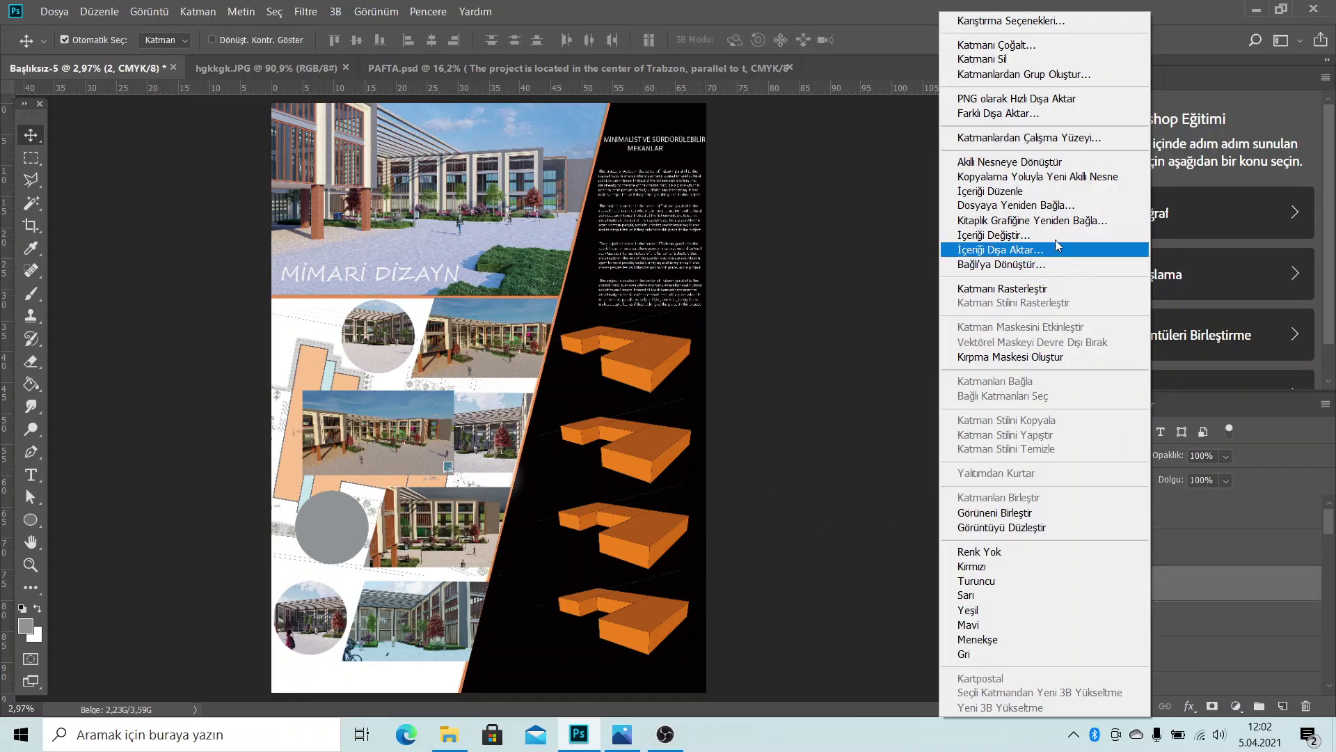
left_click(1026, 357)
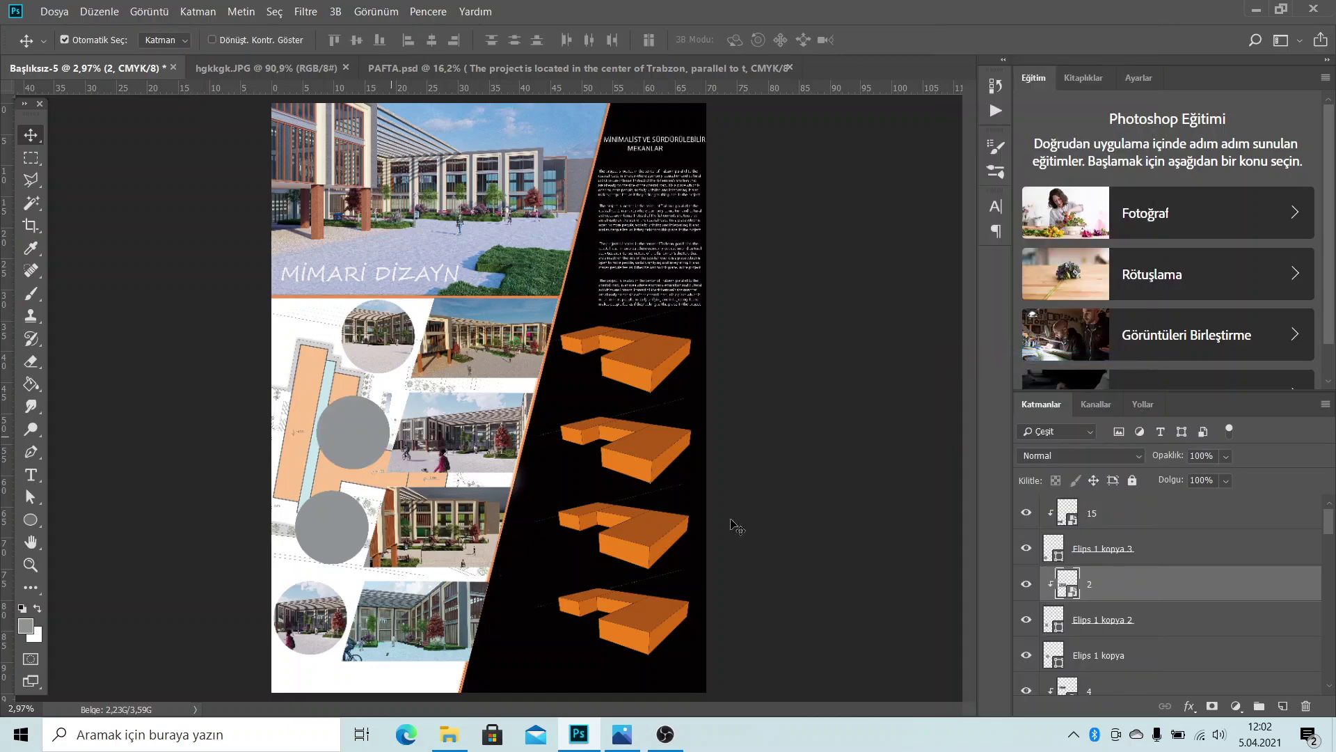
left_click_drag(1117, 594, 1204, 639)
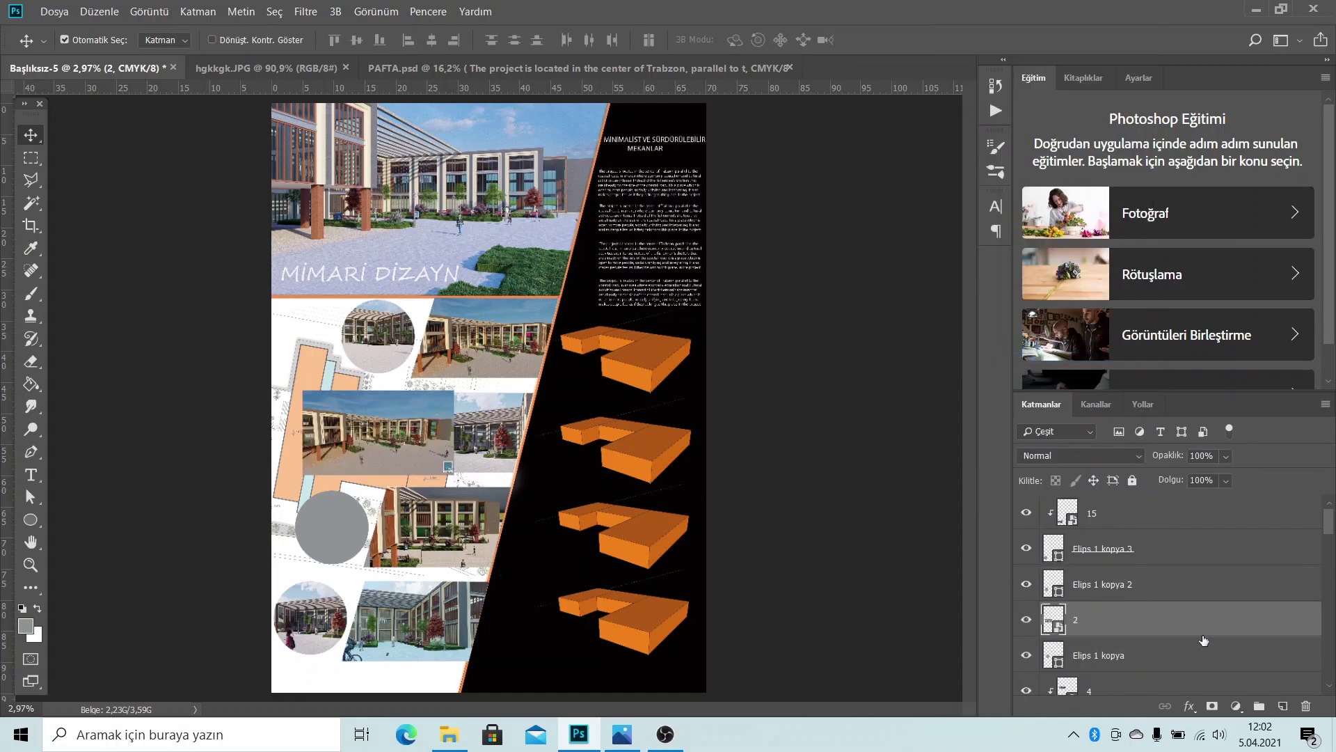
right_click(1183, 631)
left_click(1086, 359)
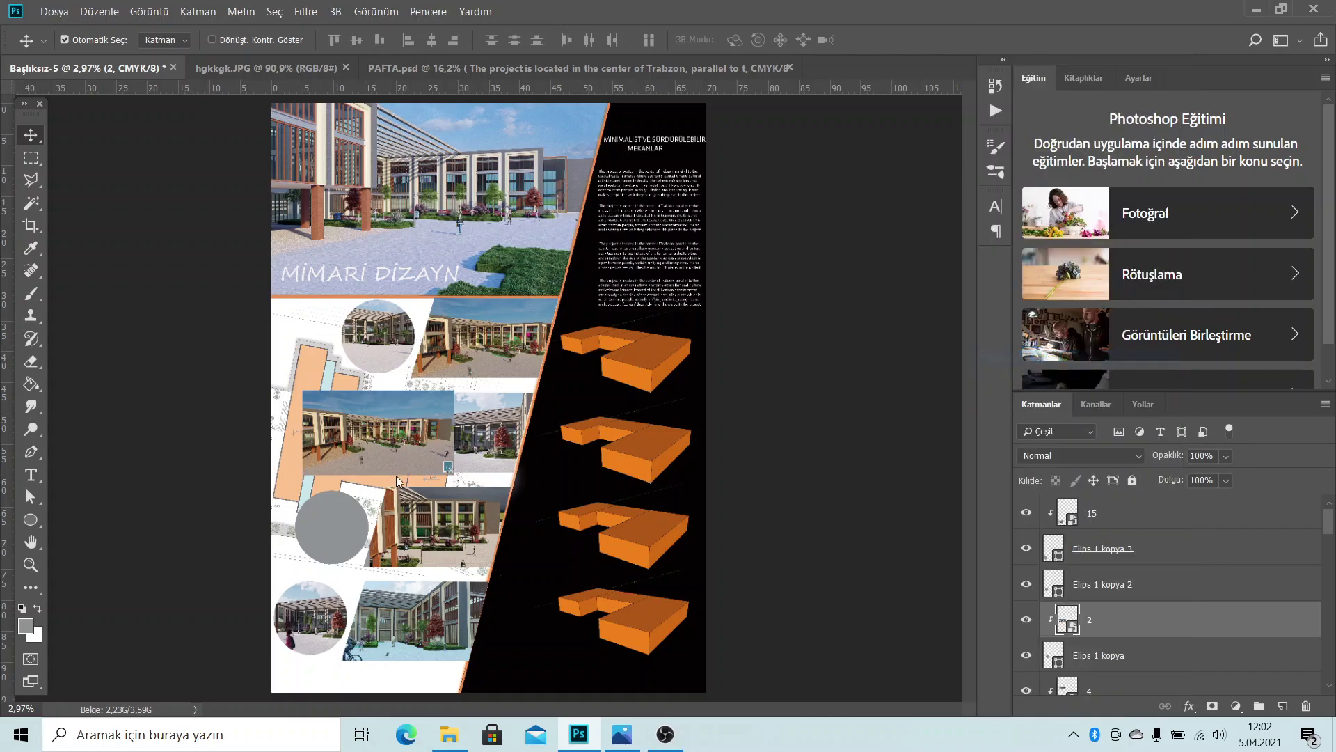
left_click_drag(373, 442, 382, 437)
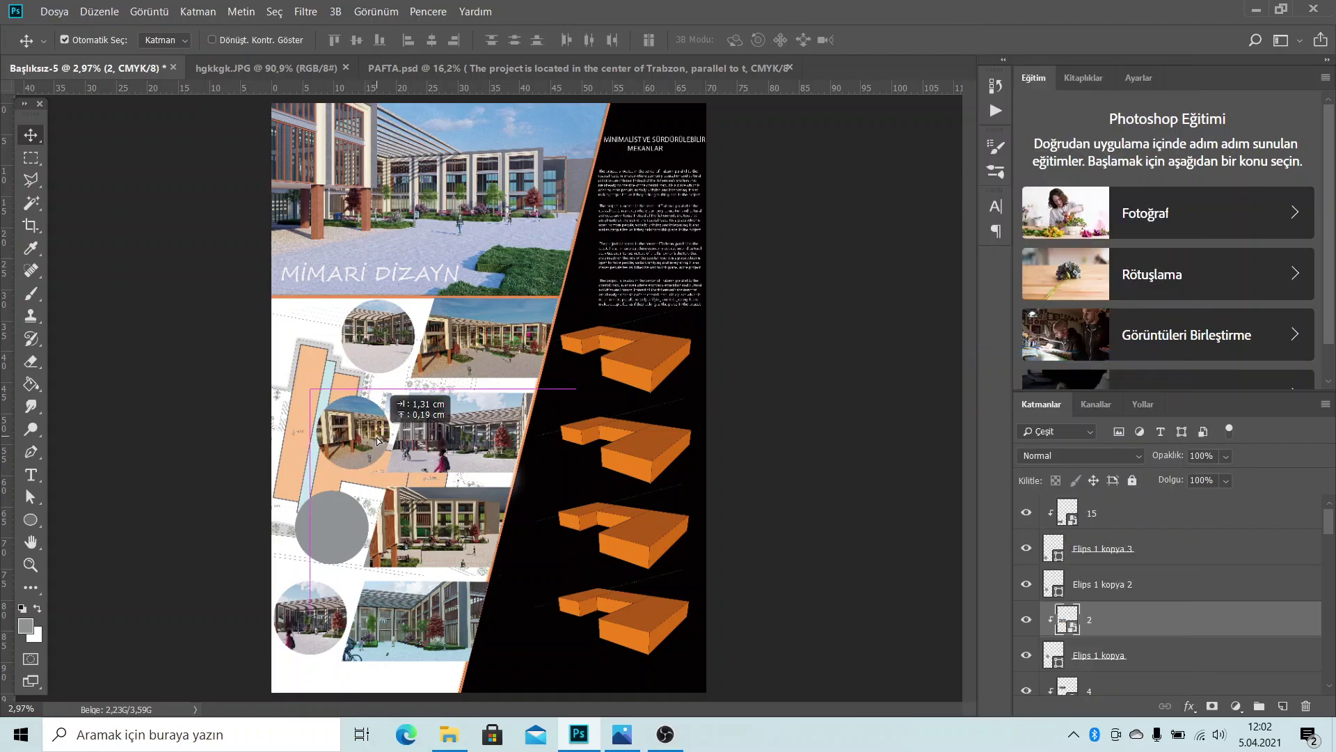
left_click(1256, 10)
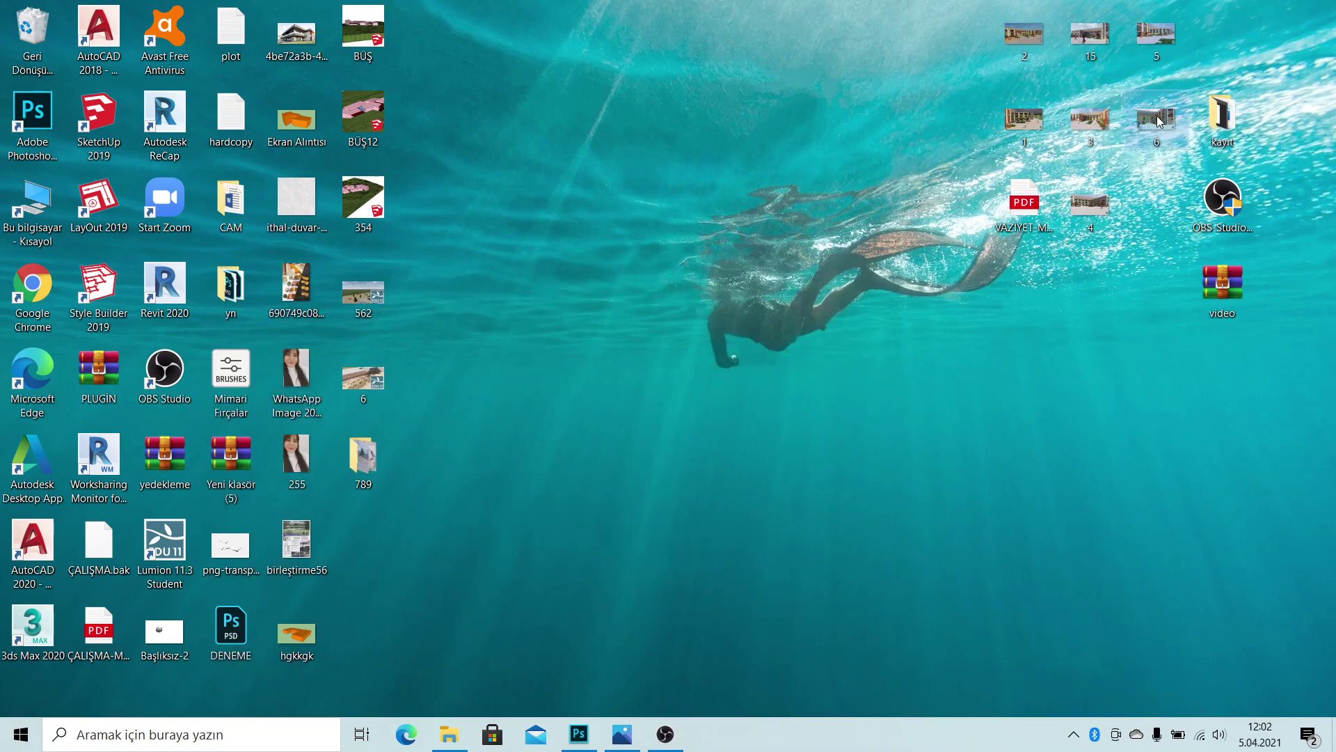
Place image 6 on the poster at about a quarter size
mouse_move(1155, 118)
left_mouse_down()
mouse_move(575, 735)
mouse_move(450, 580)
left_mouse_up()
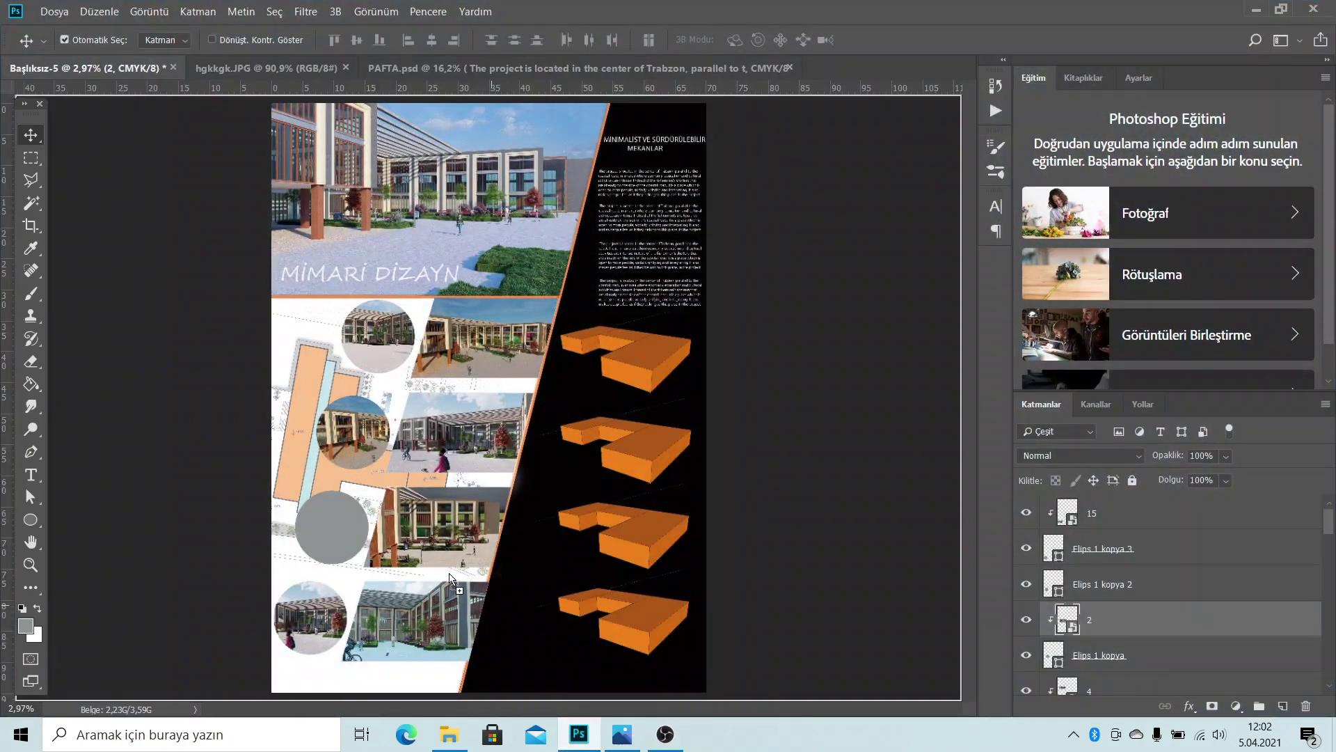
left_click_drag(333, 527, 333, 527)
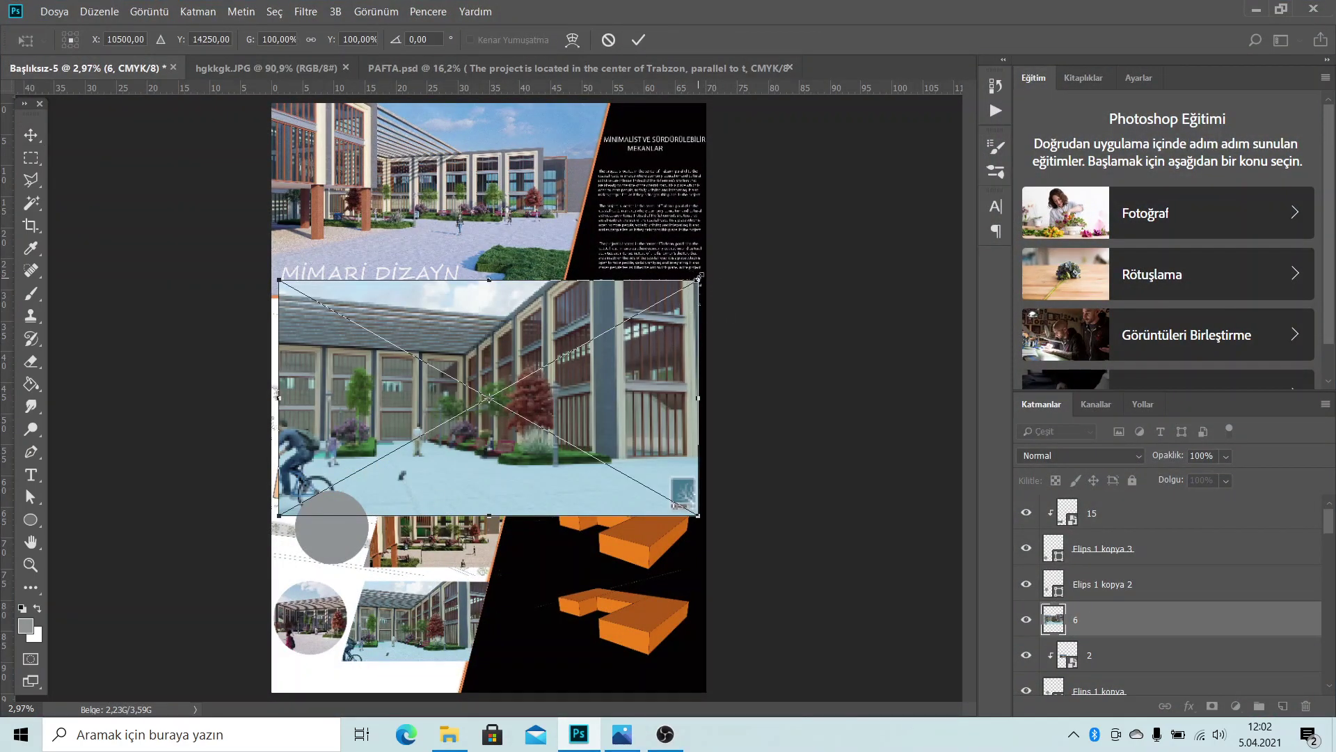
mouse_move(700, 276)
left_mouse_down()
mouse_move(398, 424)
mouse_move(394, 517)
left_mouse_up()
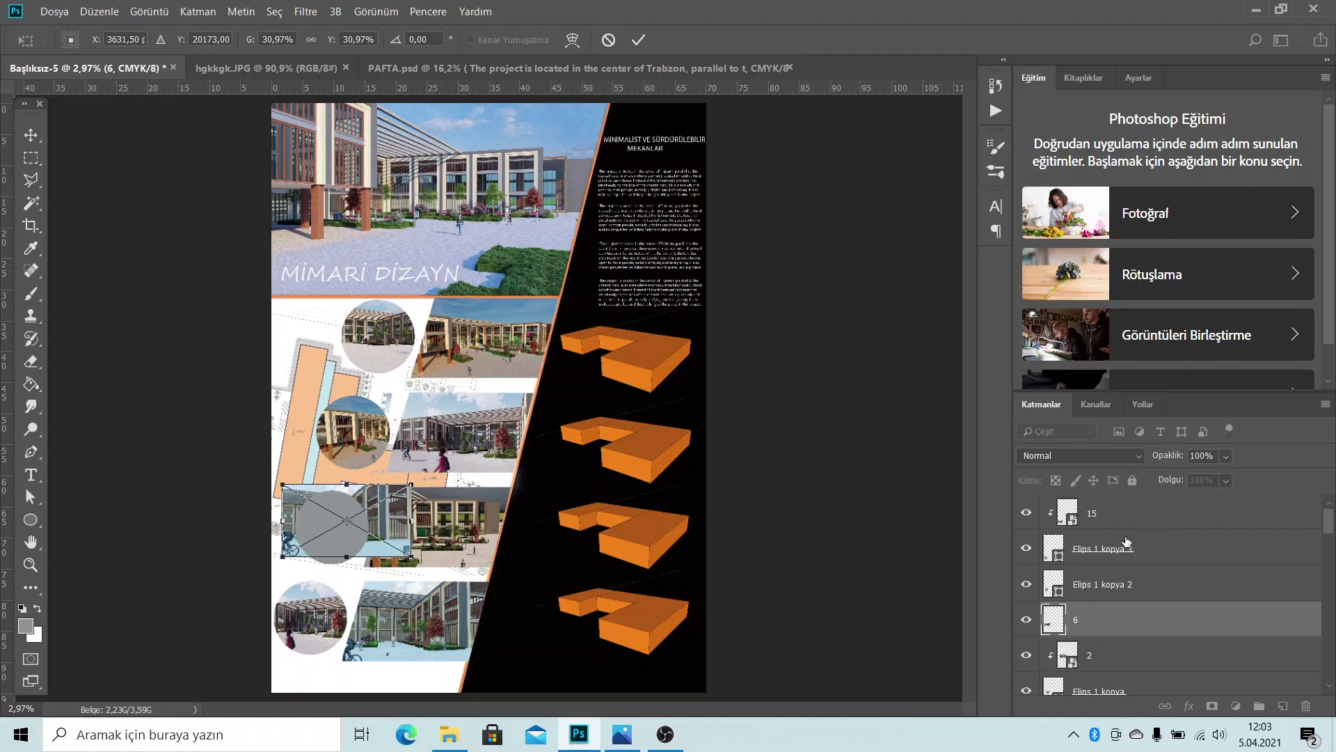
left_click(638, 39)
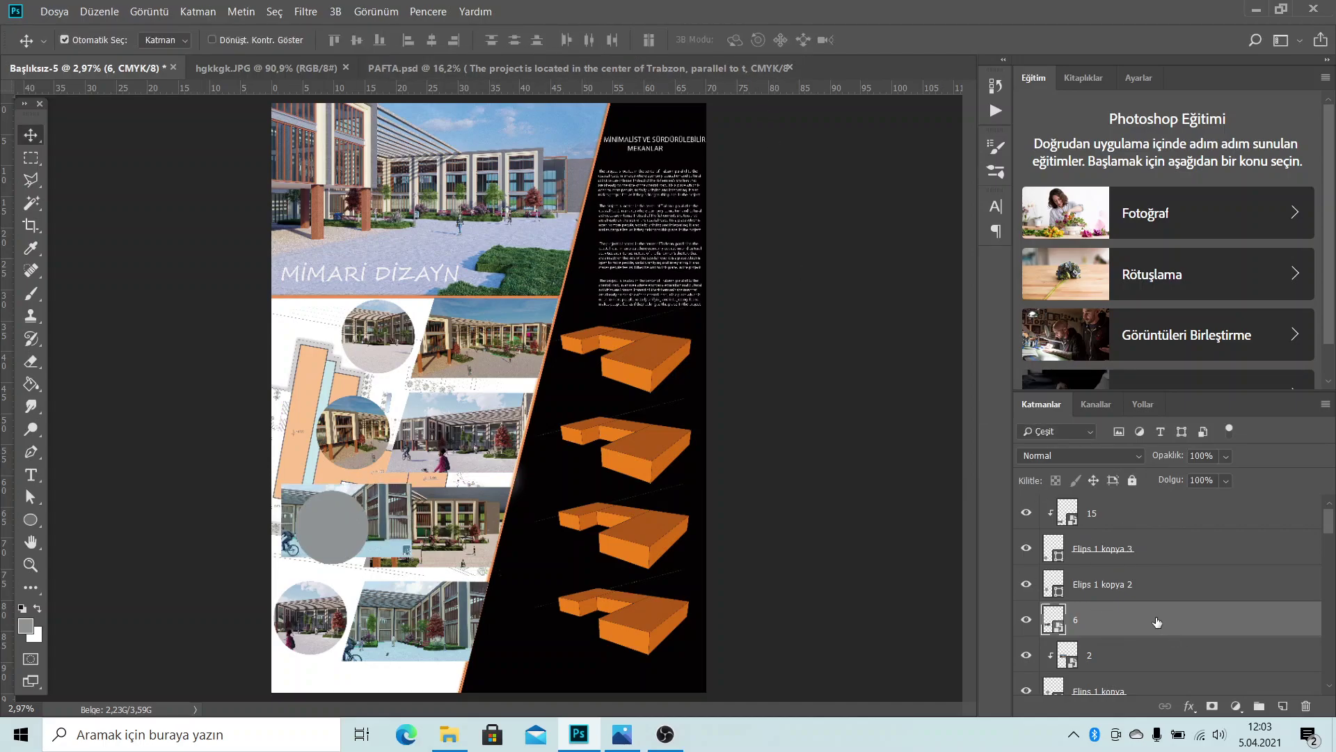
Move layer 6 above Elips 1 kopya 2 and enlarge photo 6 to cover the circle
left_click_drag(1148, 621, 1148, 567)
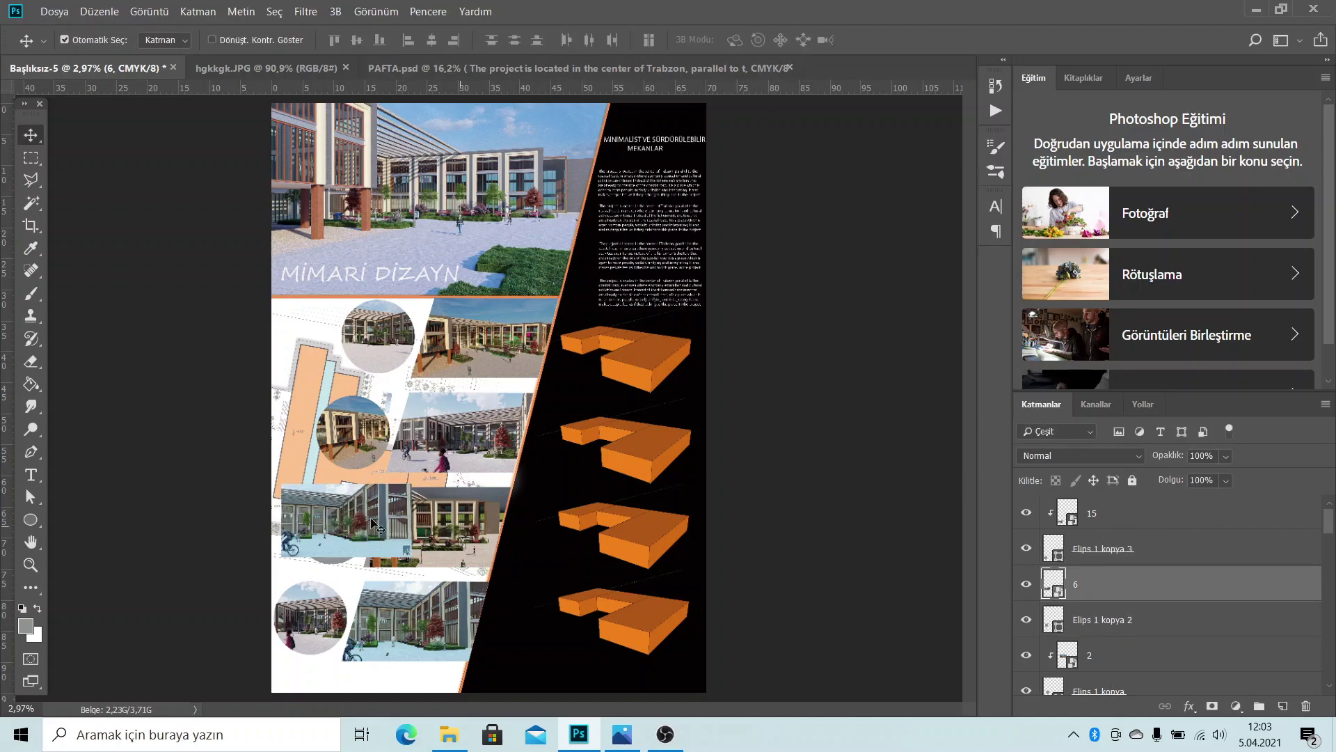
left_click_drag(364, 553, 368, 563)
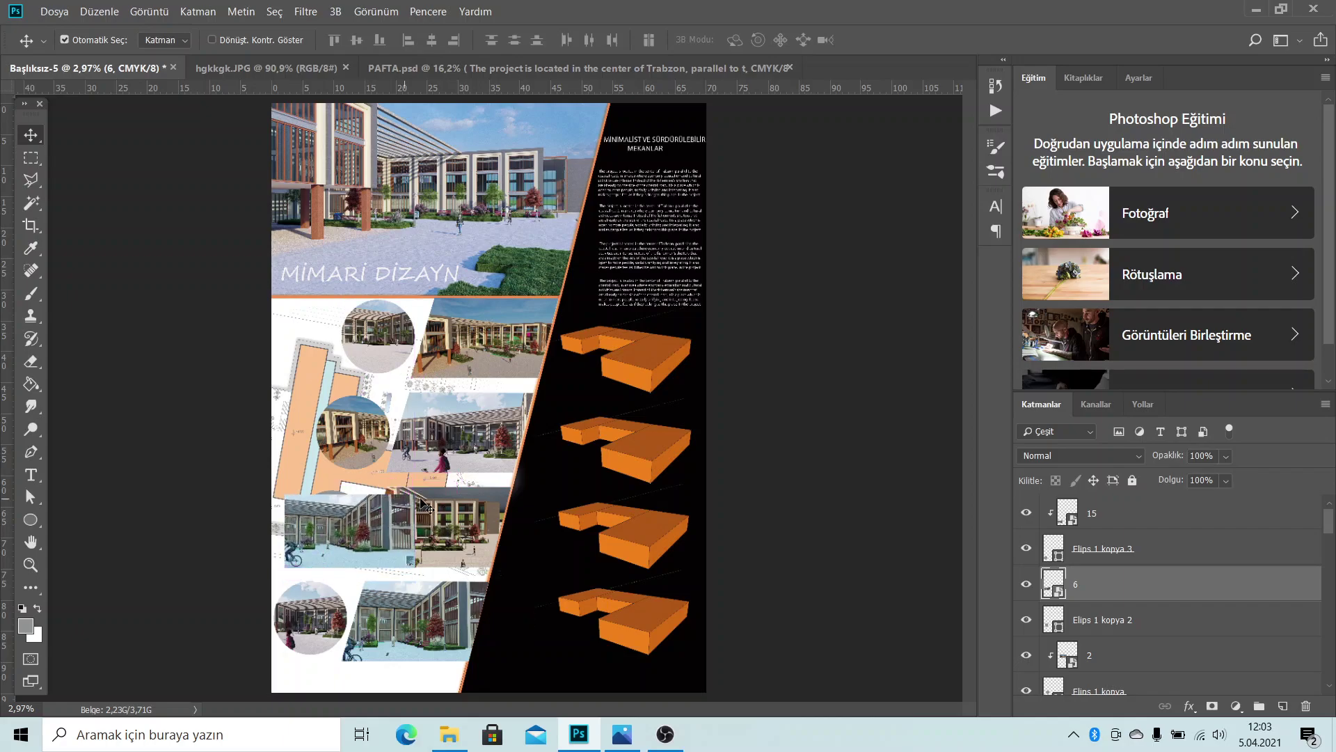
key("ctrl+t")
left_click_drag(415, 495, 427, 480)
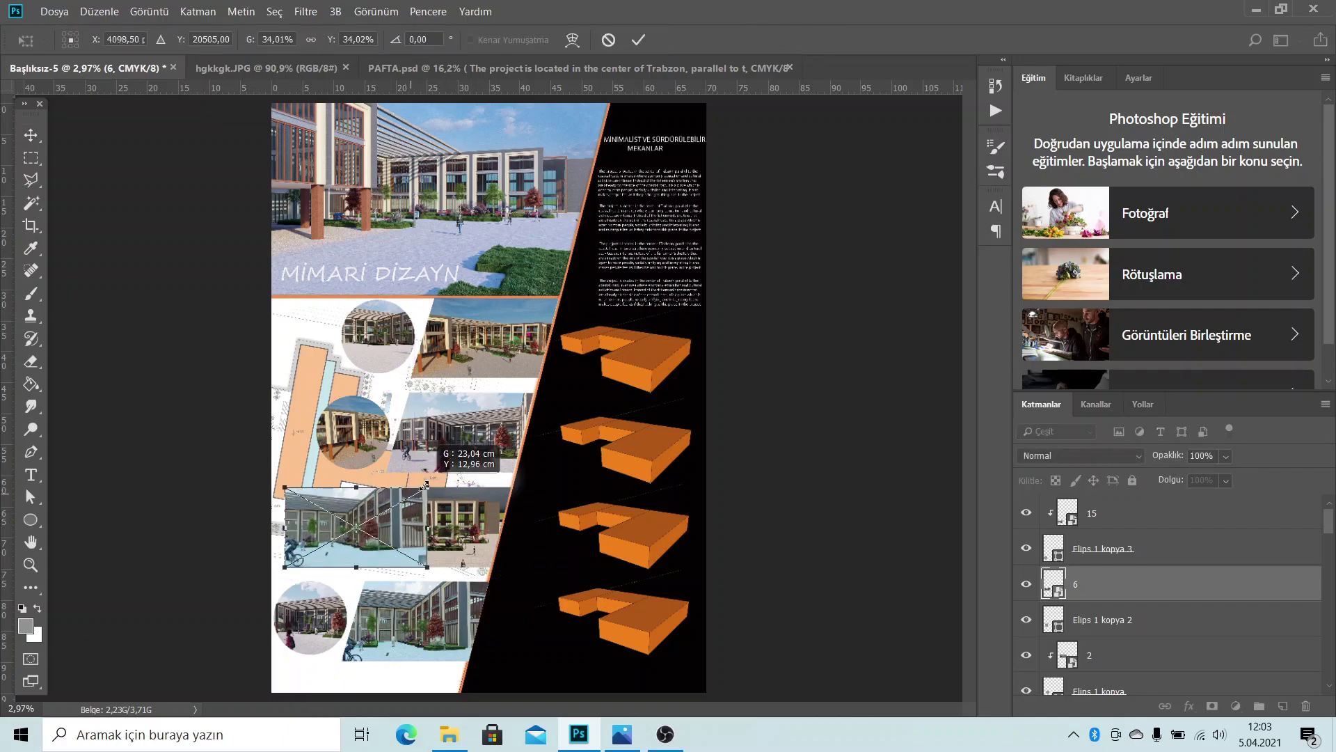
left_click(639, 40)
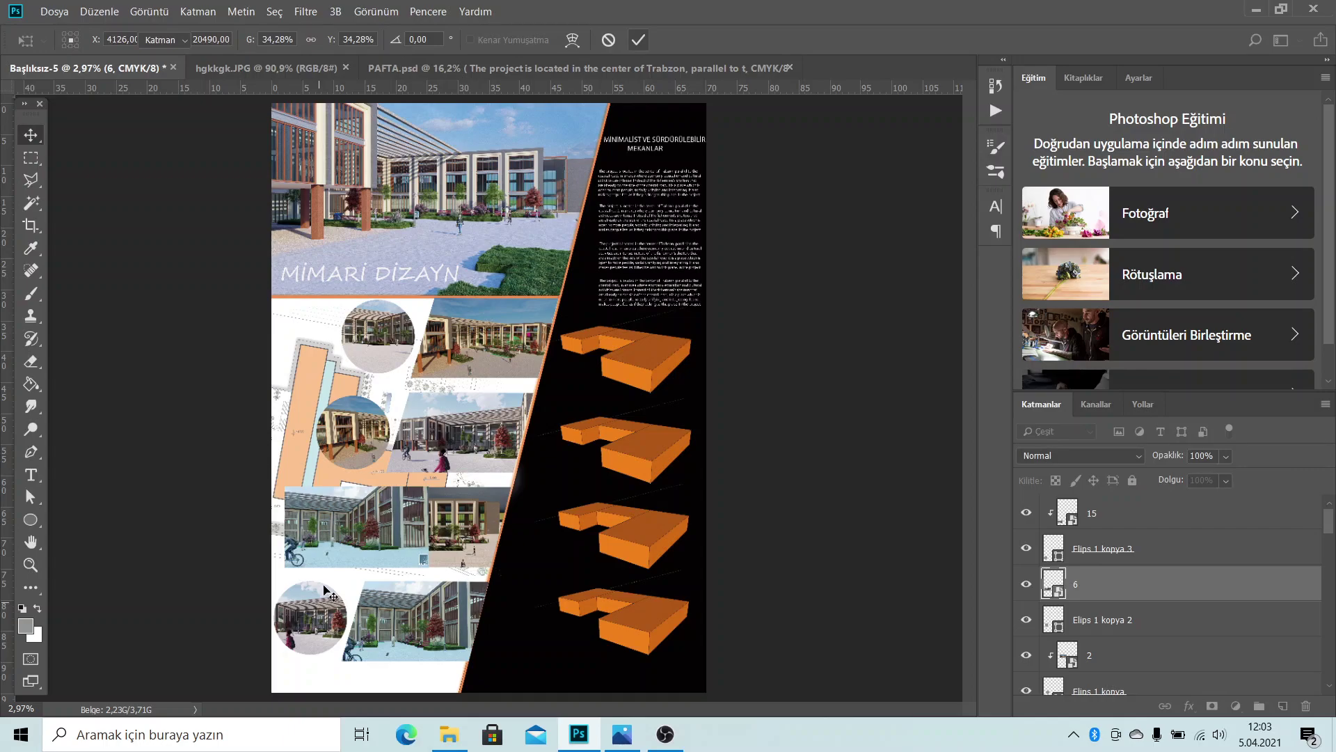
Clip photo 6 into the third left circle and reframe it inside
right_click(1140, 591)
left_click(1001, 356)
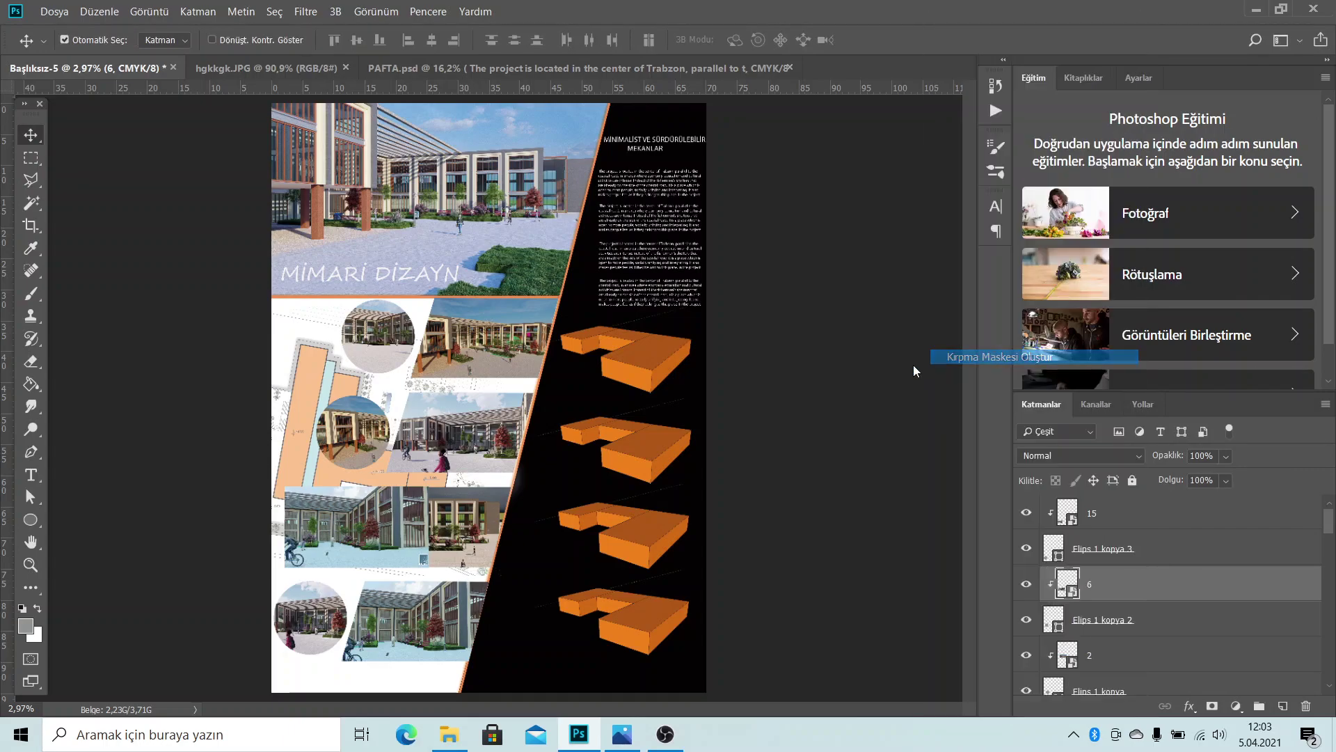
left_click_drag(350, 535, 339, 537)
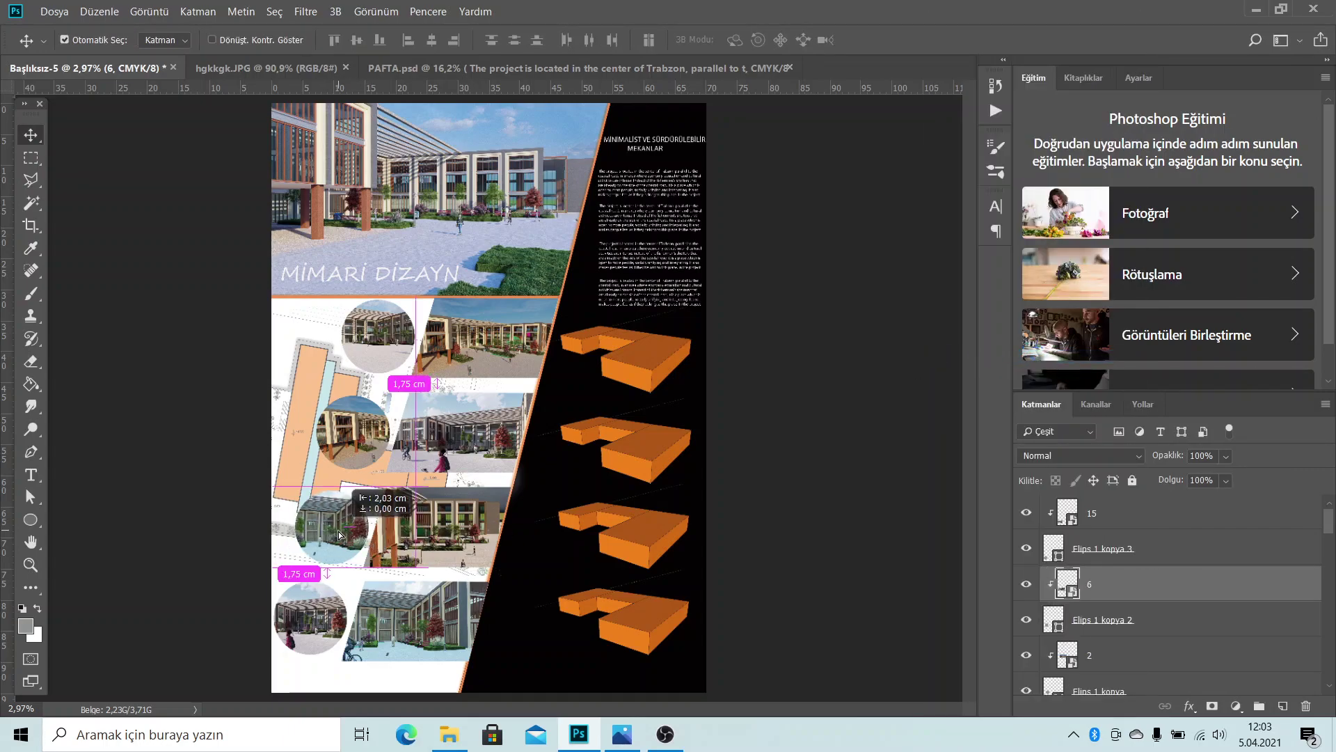
left_click(825, 519)
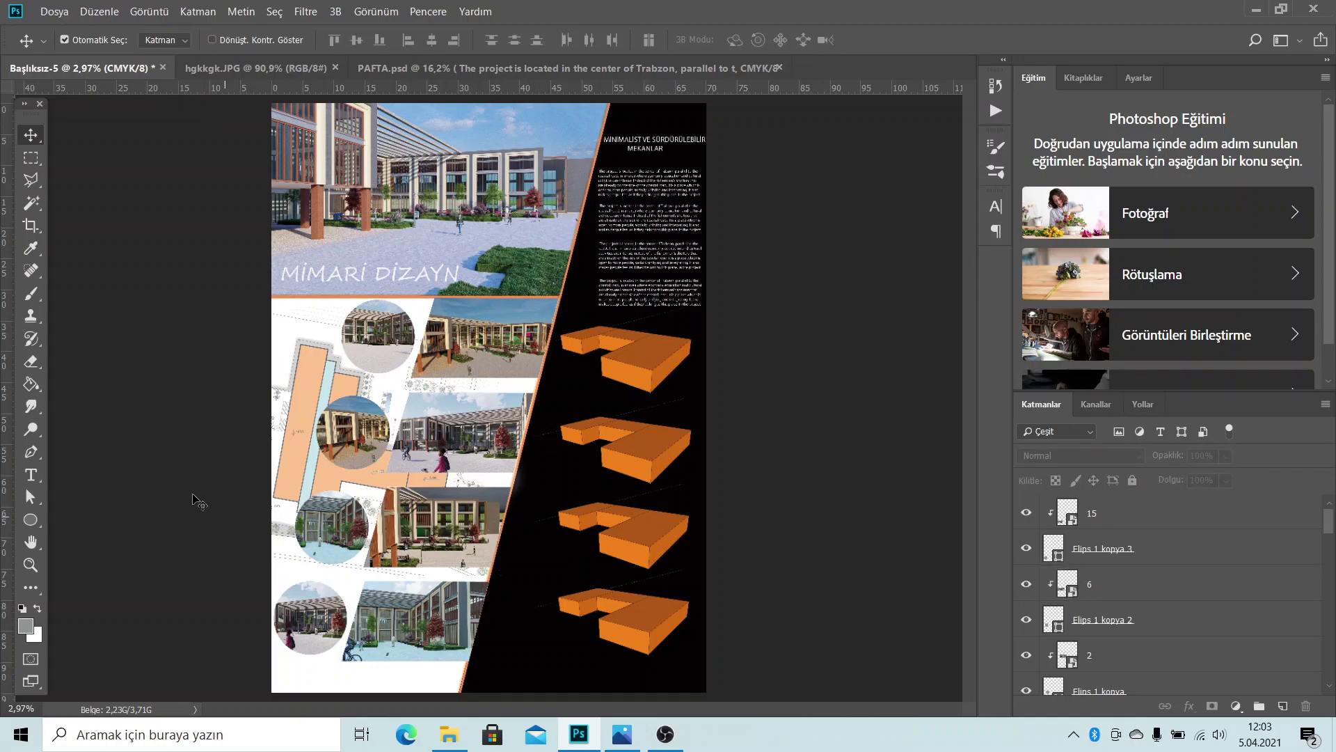
Check the reference poster, return to Photoshop, and create the empty layer Katman 5
scroll(488, 397, "down", 1)
scroll(390, 461, "up", 1)
scroll(390, 461, "up", 1)
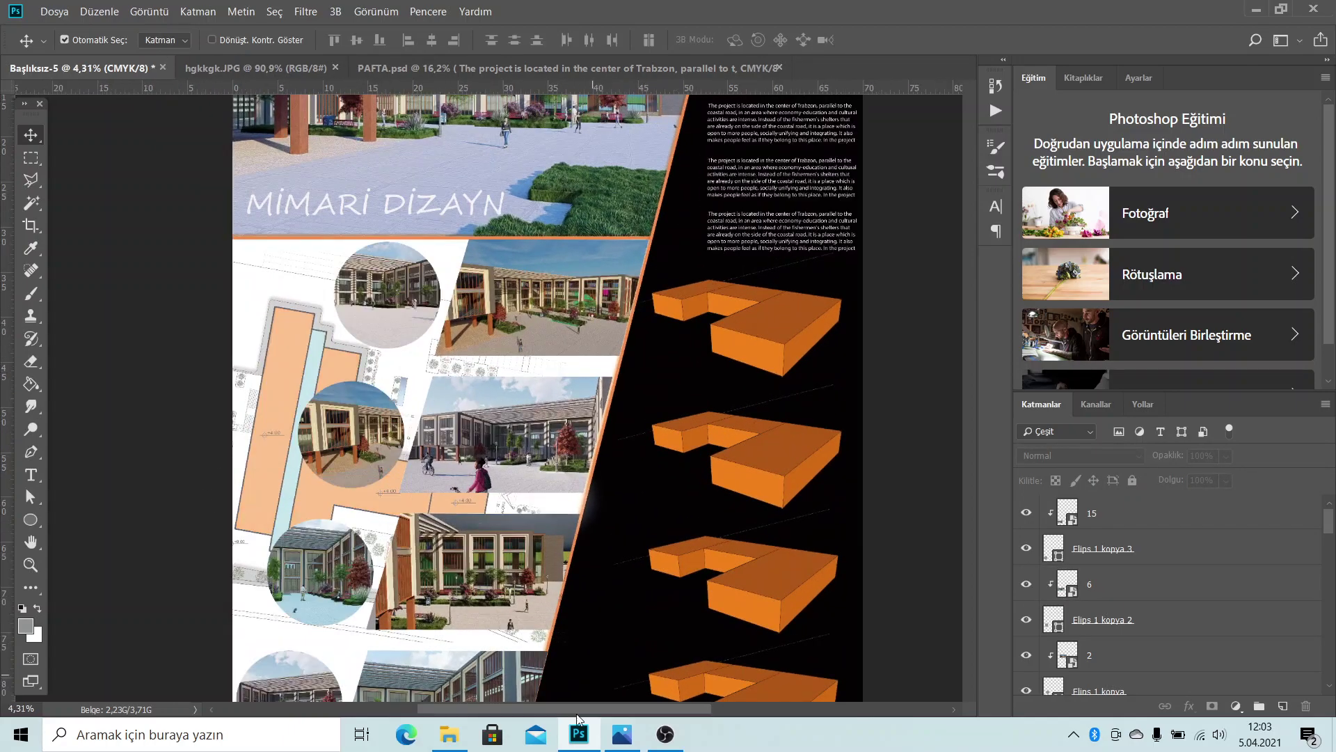
left_click(619, 735)
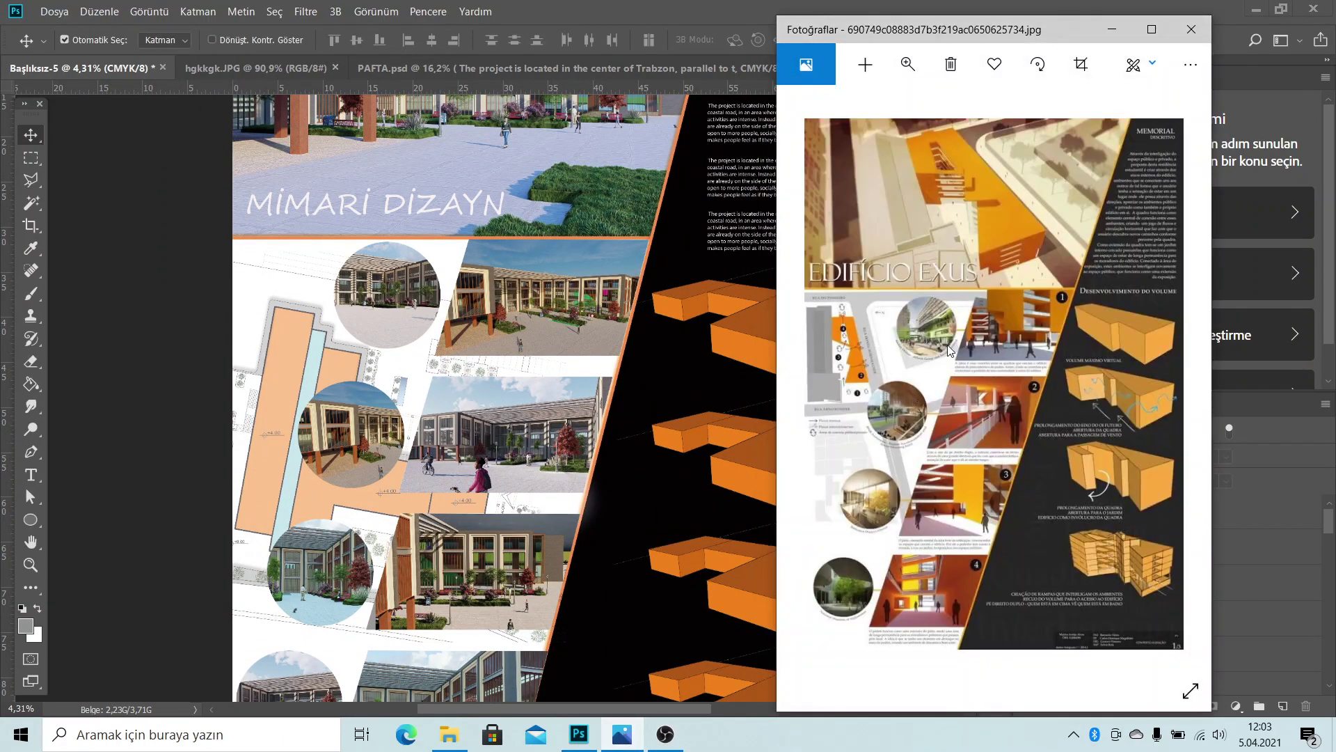
left_click(1111, 29)
scroll(376, 465, "up", 1)
scroll(376, 466, "up", 1)
scroll(59, 579, "up", 1)
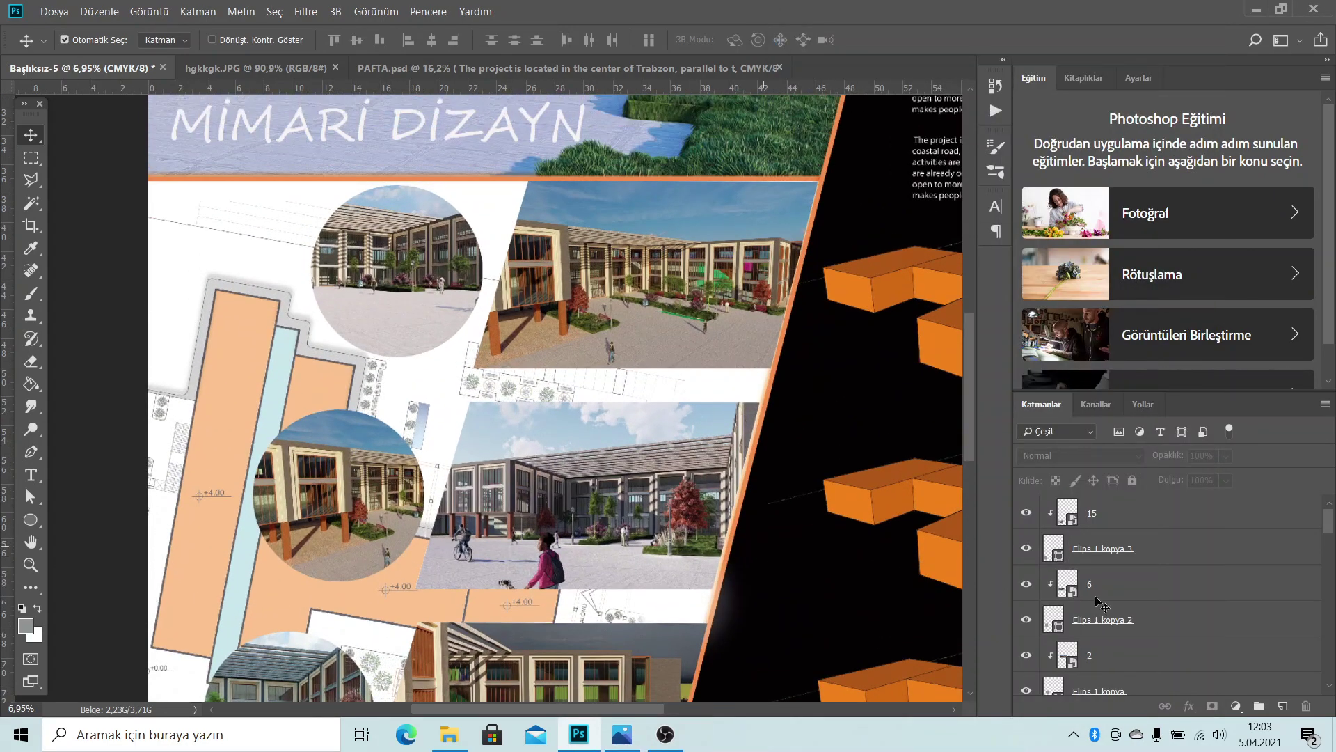
scroll(59, 579, "up", 1)
left_click(1283, 705)
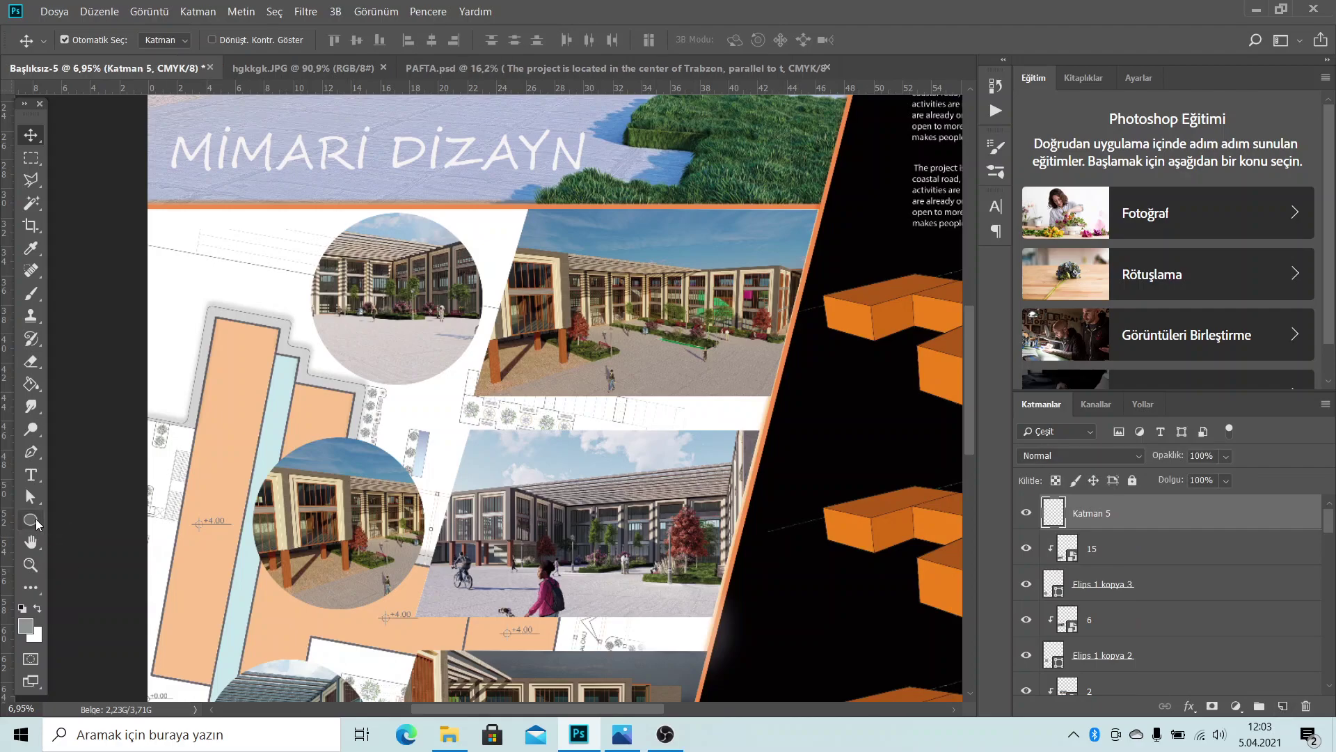
Switch to the Line Tool with an orange fill
left_click(34, 521)
right_click(34, 522)
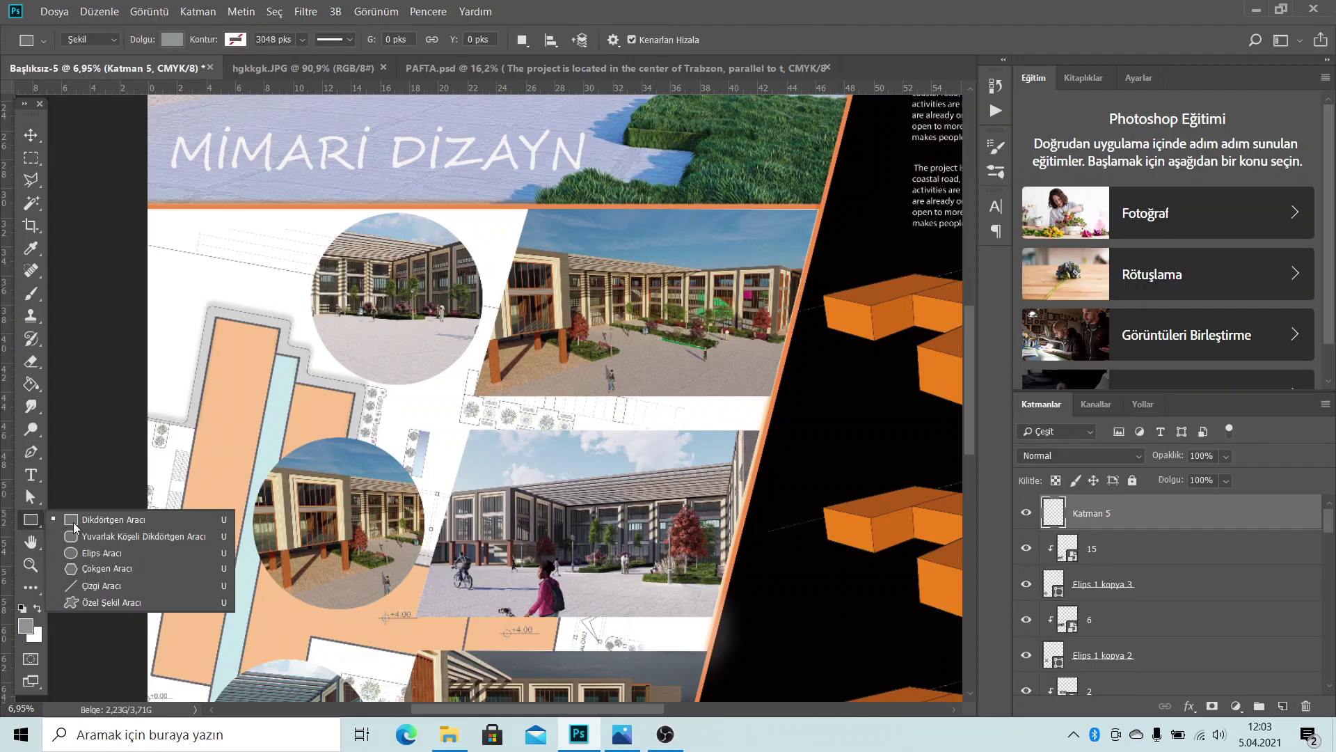
left_click(102, 584)
left_click(171, 40)
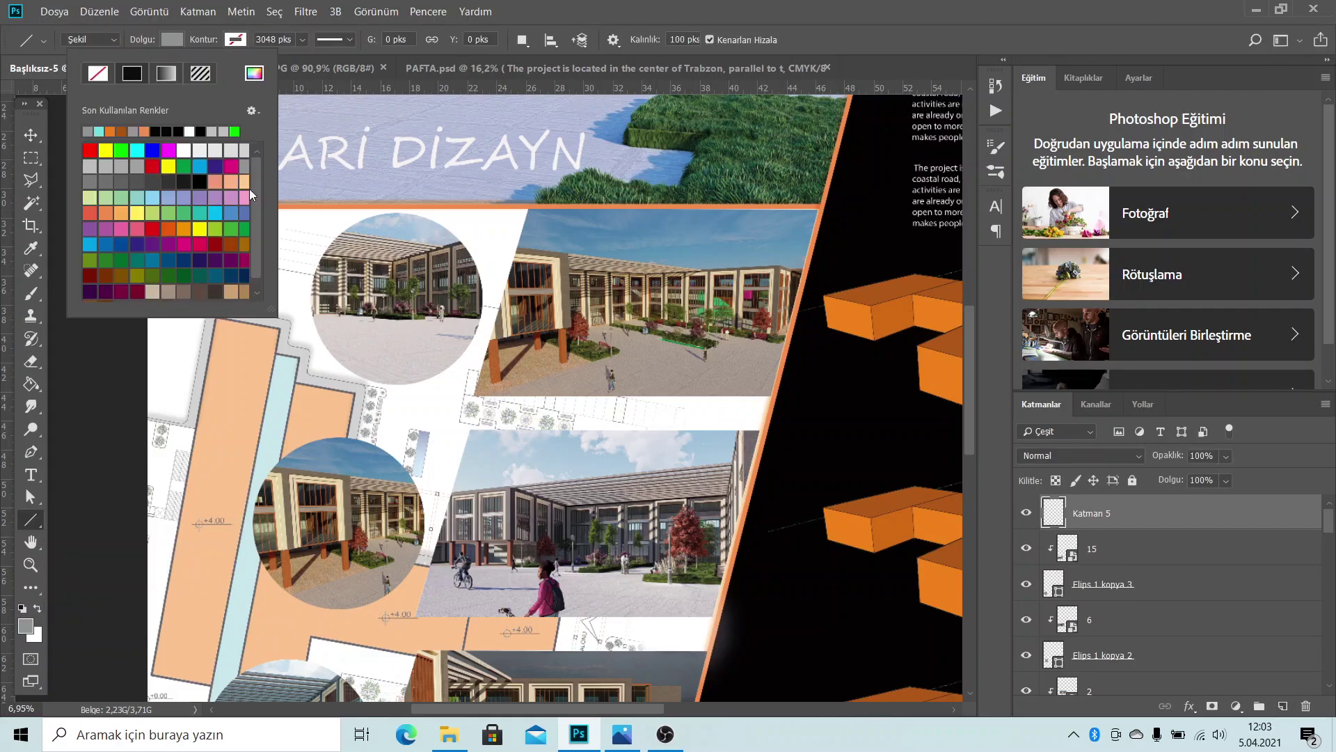
left_click(111, 131)
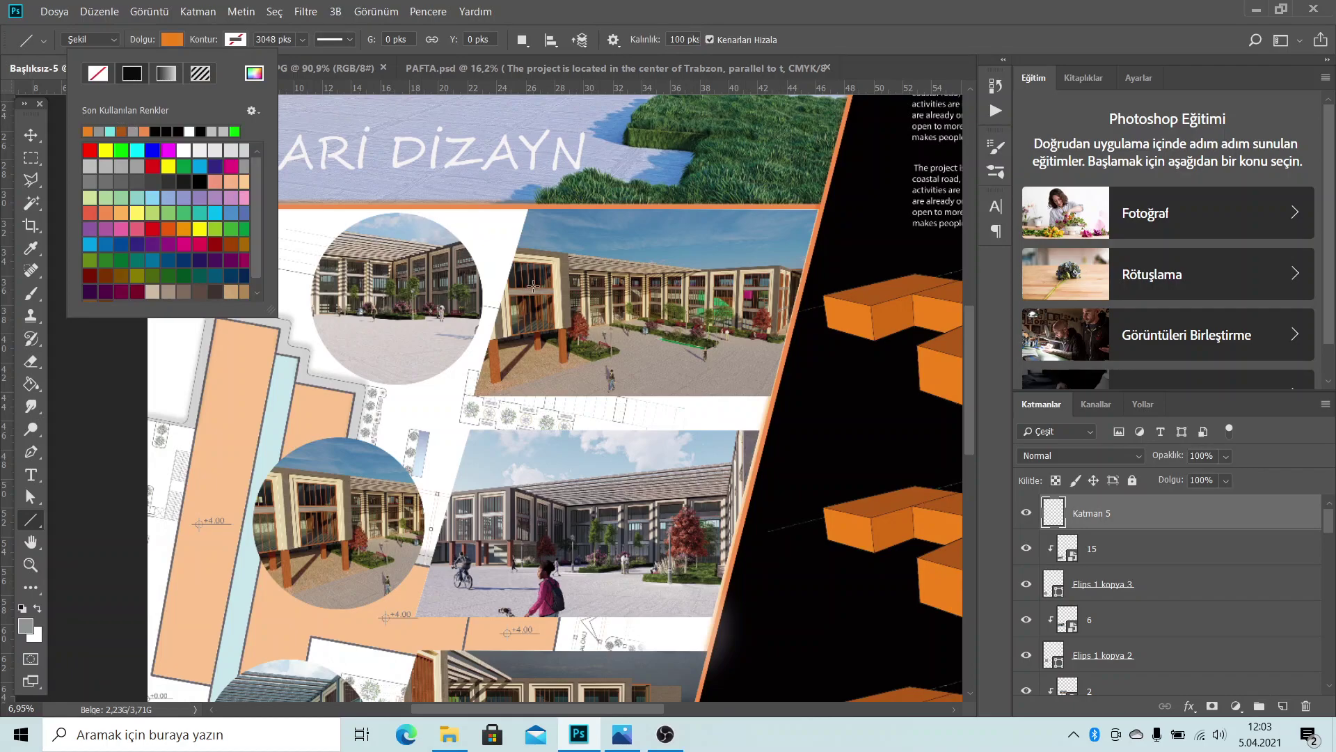
left_click(486, 294)
Draw the horizontal orange line Şekil 3 from the top circle to the courtyard photo
left_click_drag(486, 294, 511, 294)
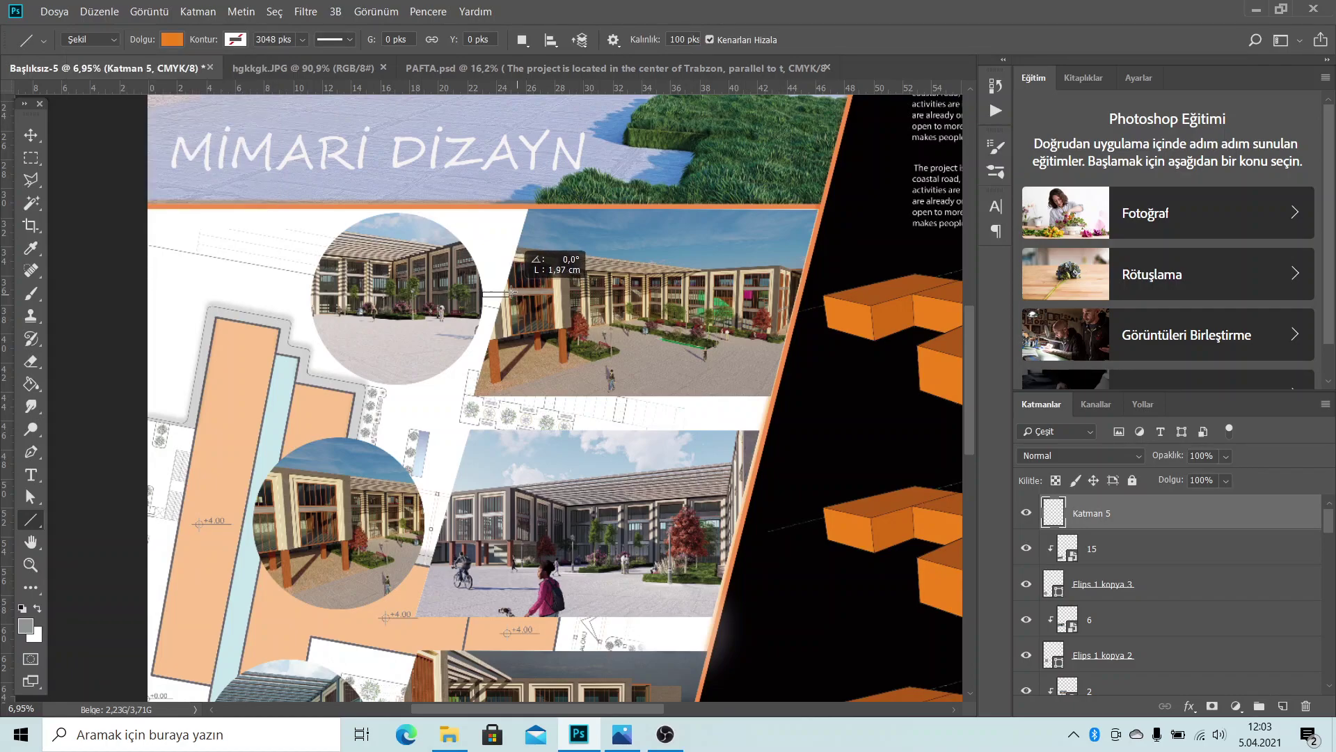
left_click_drag(512, 294, 509, 294)
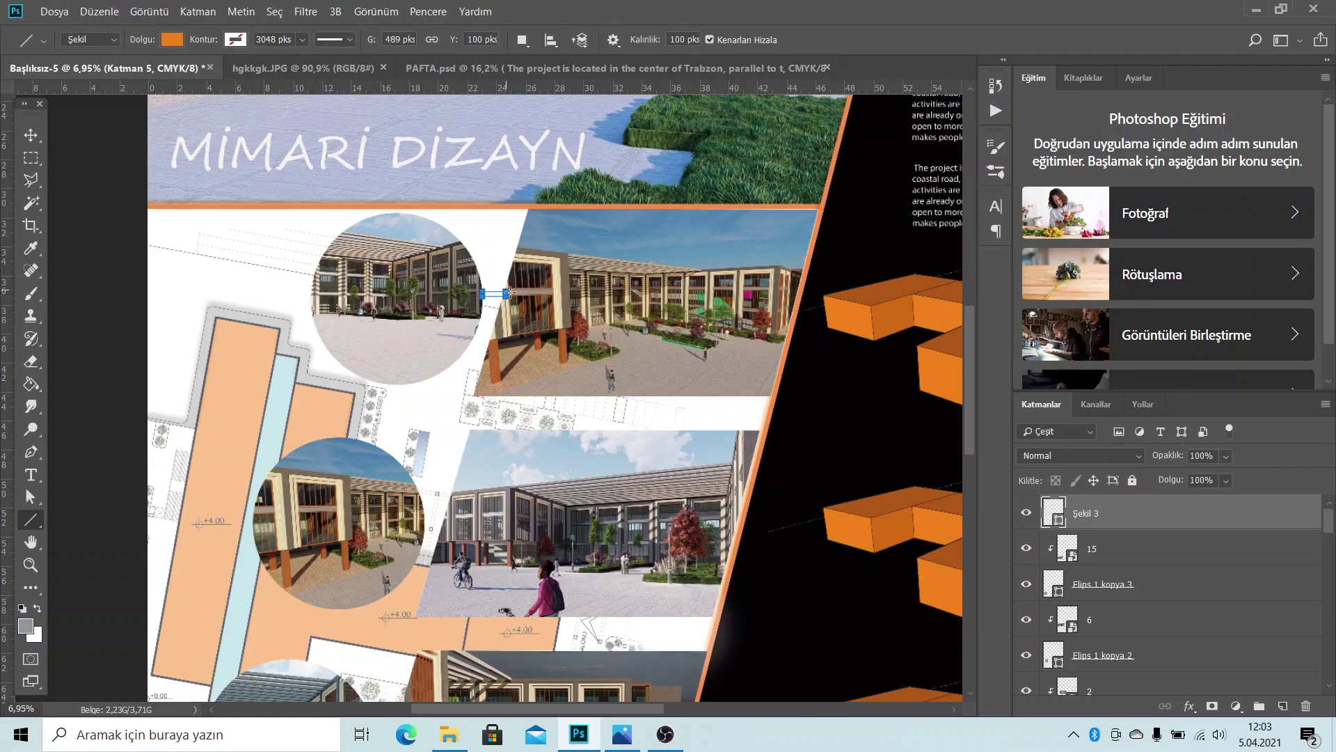
left_click(24, 137)
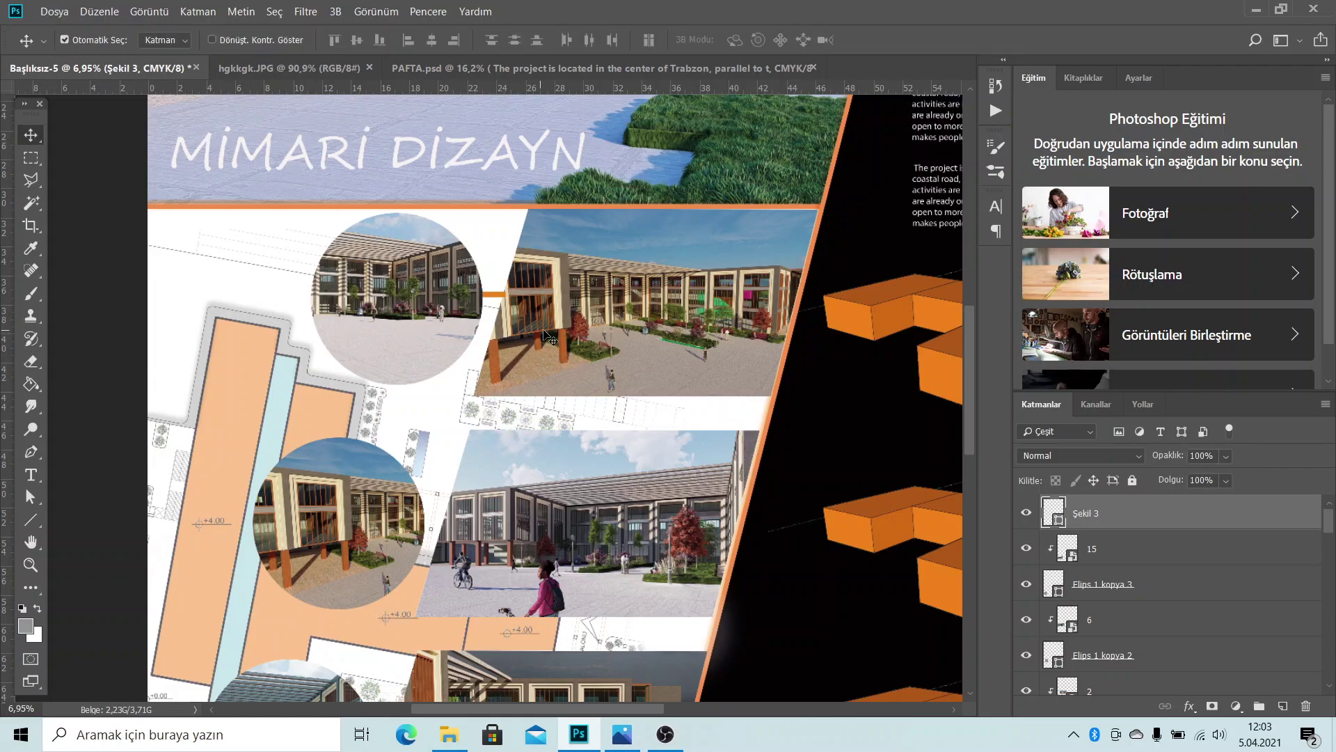
scroll(560, 288, "down", 2)
scroll(517, 286, "up", 2)
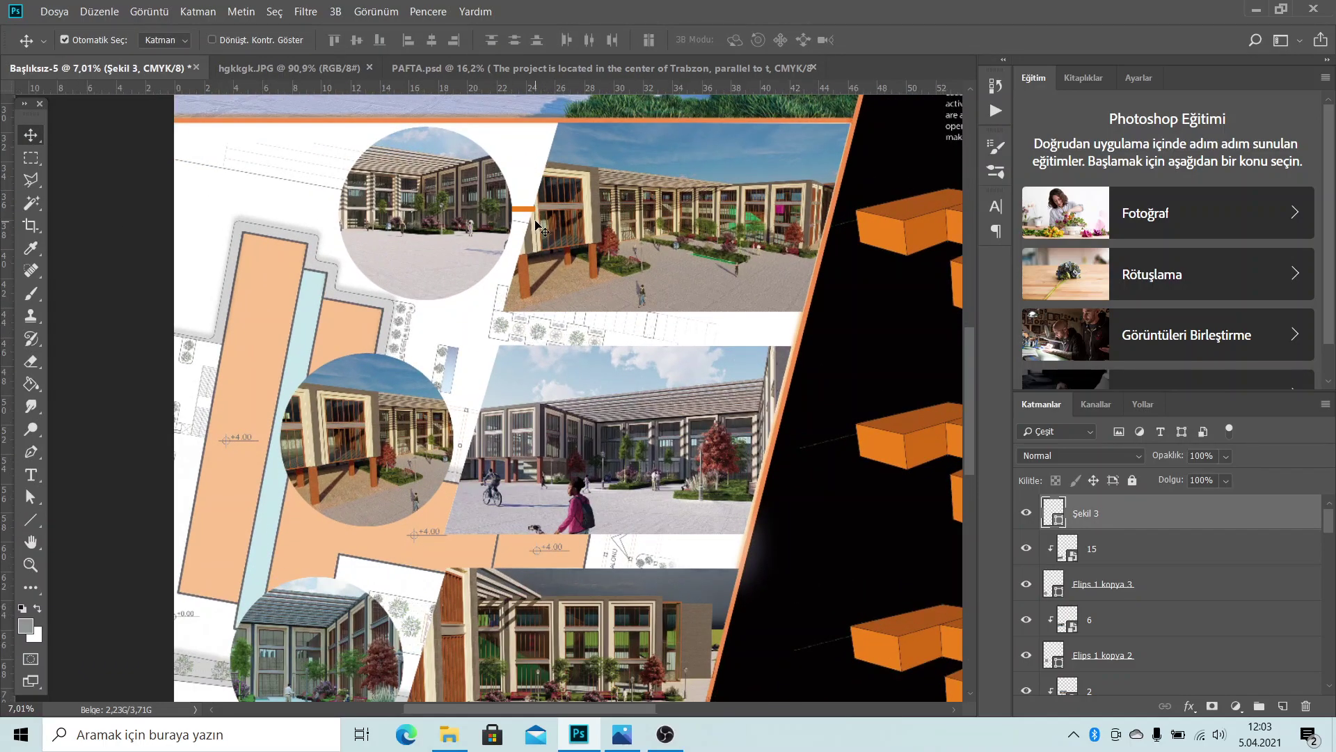
Copy the orange line beside the second circle and narrow it to about 80% width
left_click_drag(529, 213, 465, 459)
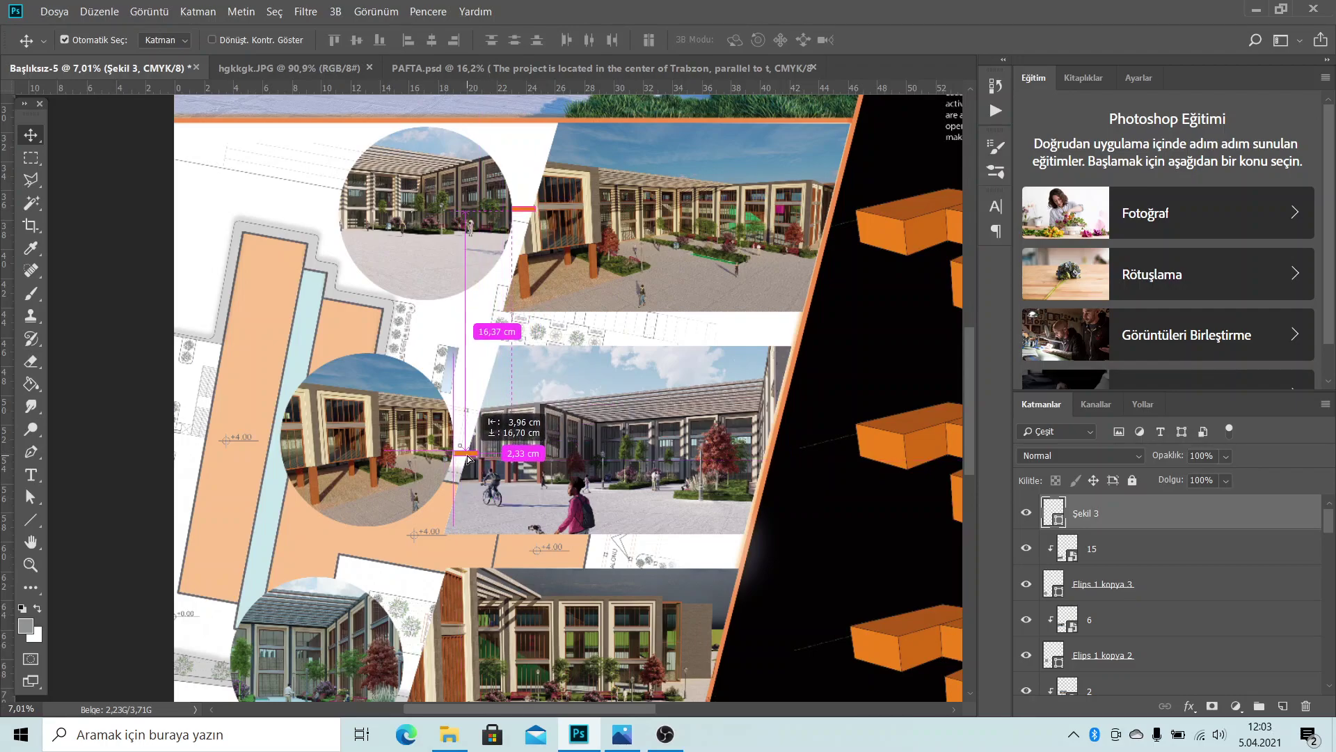
left_click_drag(465, 459, 465, 460)
scroll(473, 476, "up", 2)
scroll(474, 476, "up", 1)
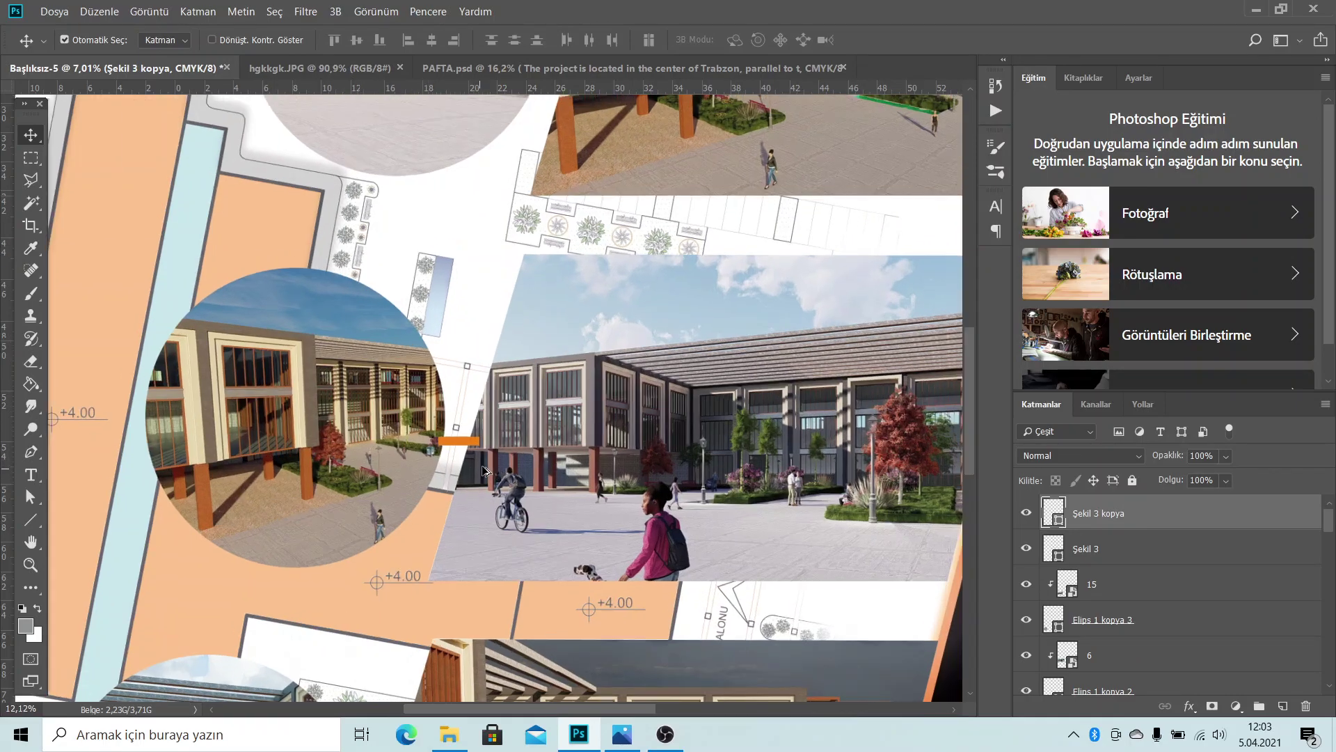
scroll(473, 476, "up", 1)
scroll(473, 476, "up", 1)
scroll(466, 470, "up", 1)
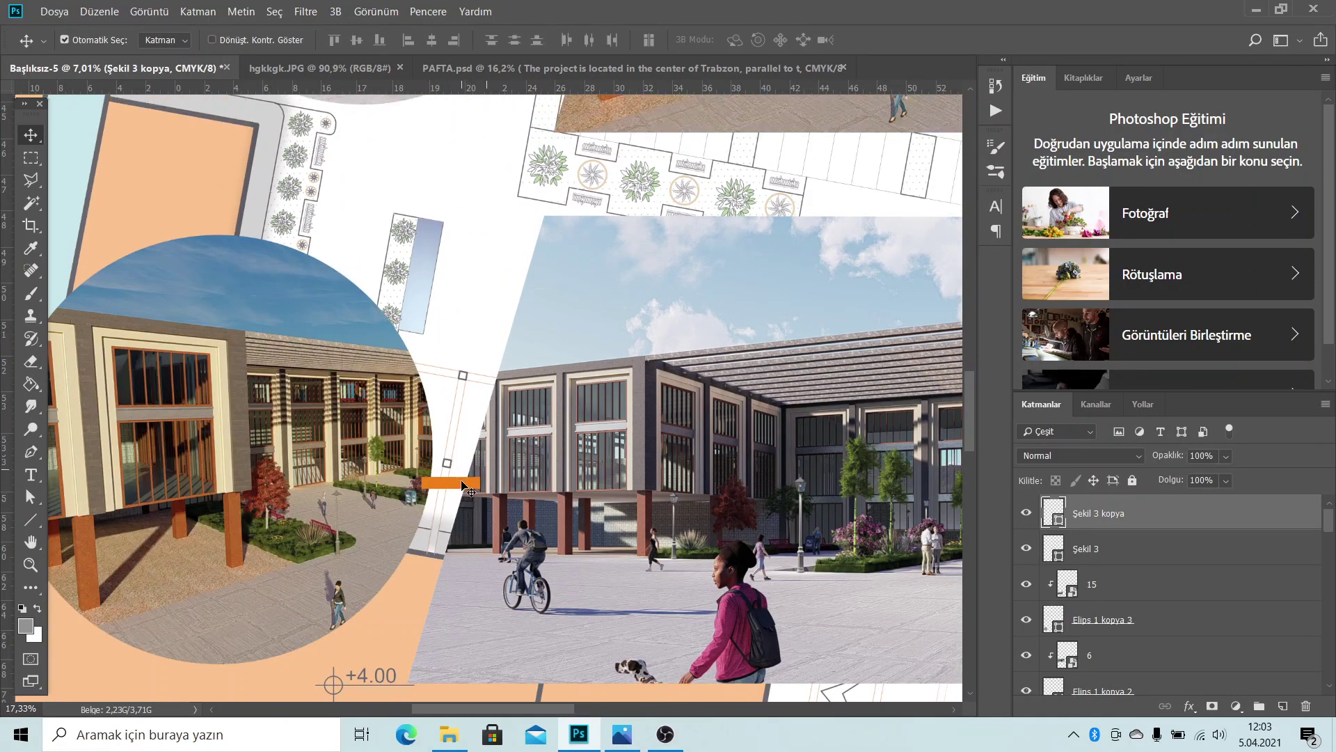
left_click_drag(464, 464, 455, 477)
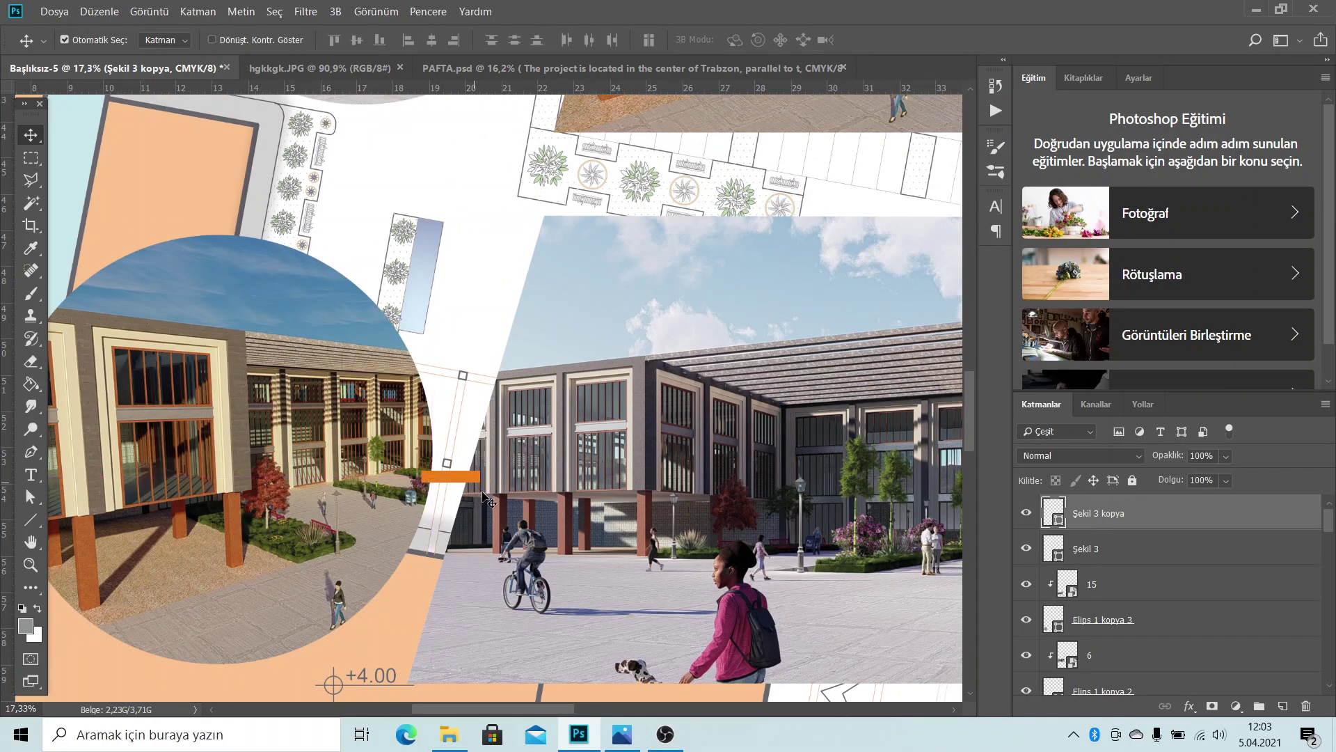
key("ctrl+t")
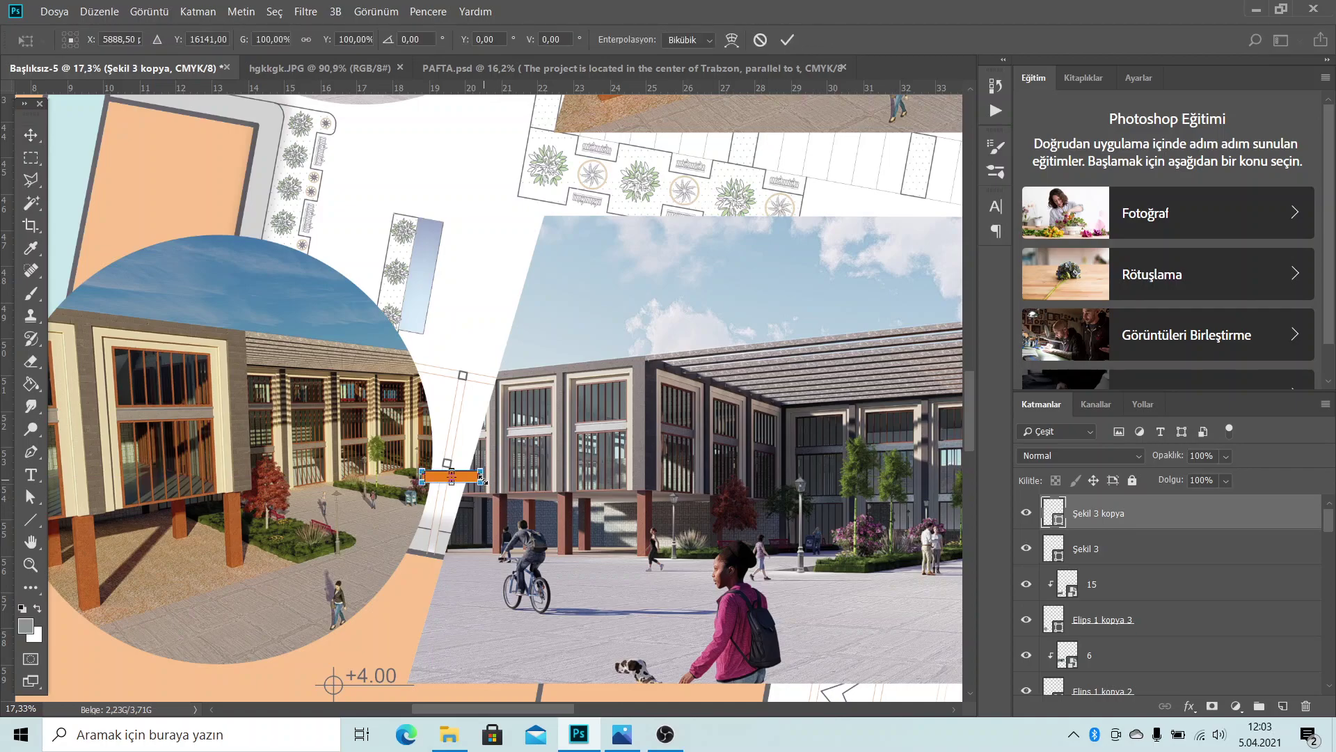
left_click_drag(477, 477, 468, 477)
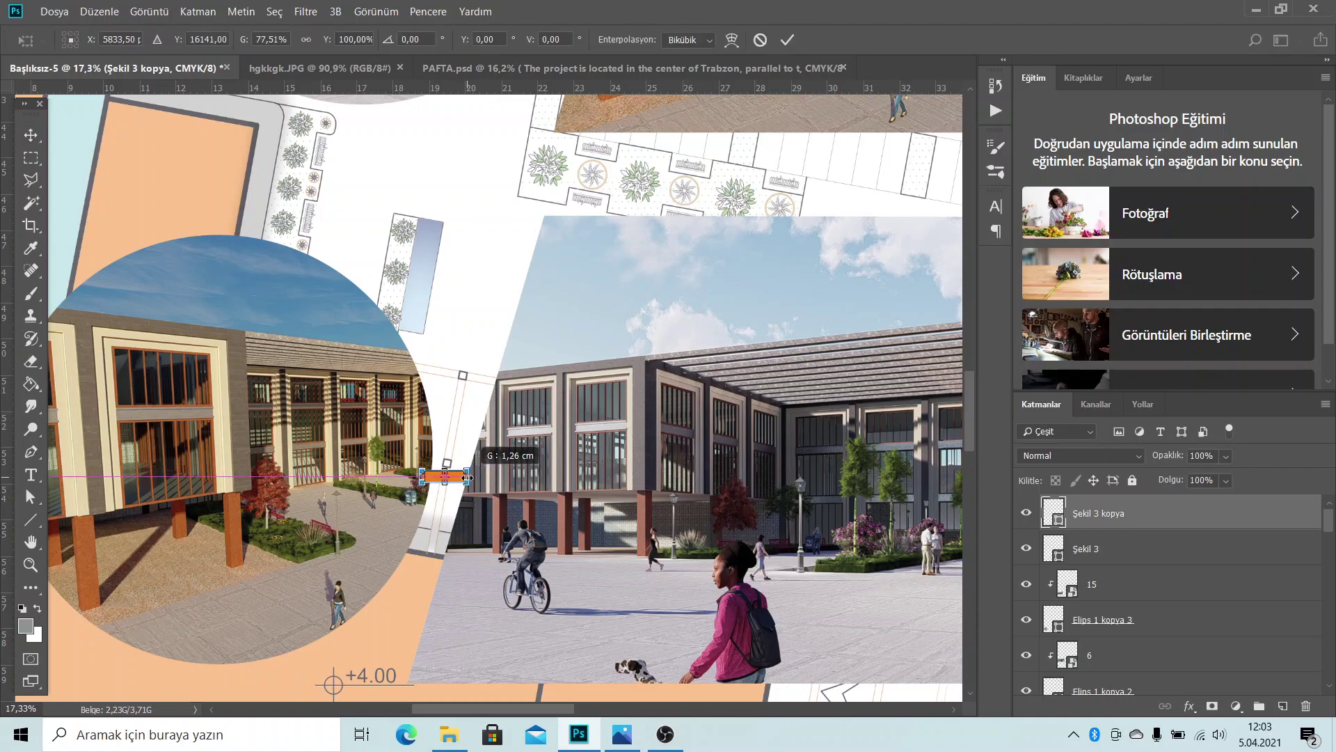
left_click(787, 39)
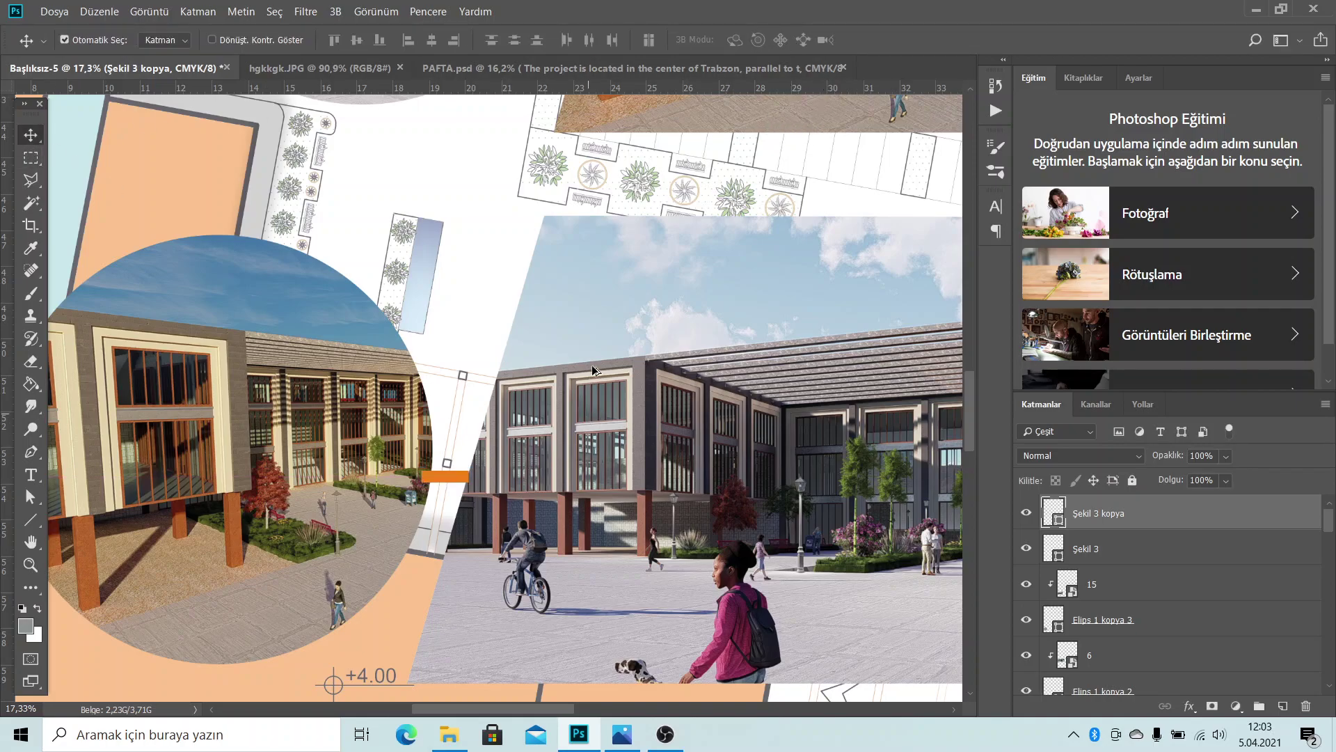
Copy the orange bar to the third photo row's left edge and resize it
scroll(592, 365, "down", 3)
scroll(552, 286, "down", 3)
scroll(529, 263, "up", 2)
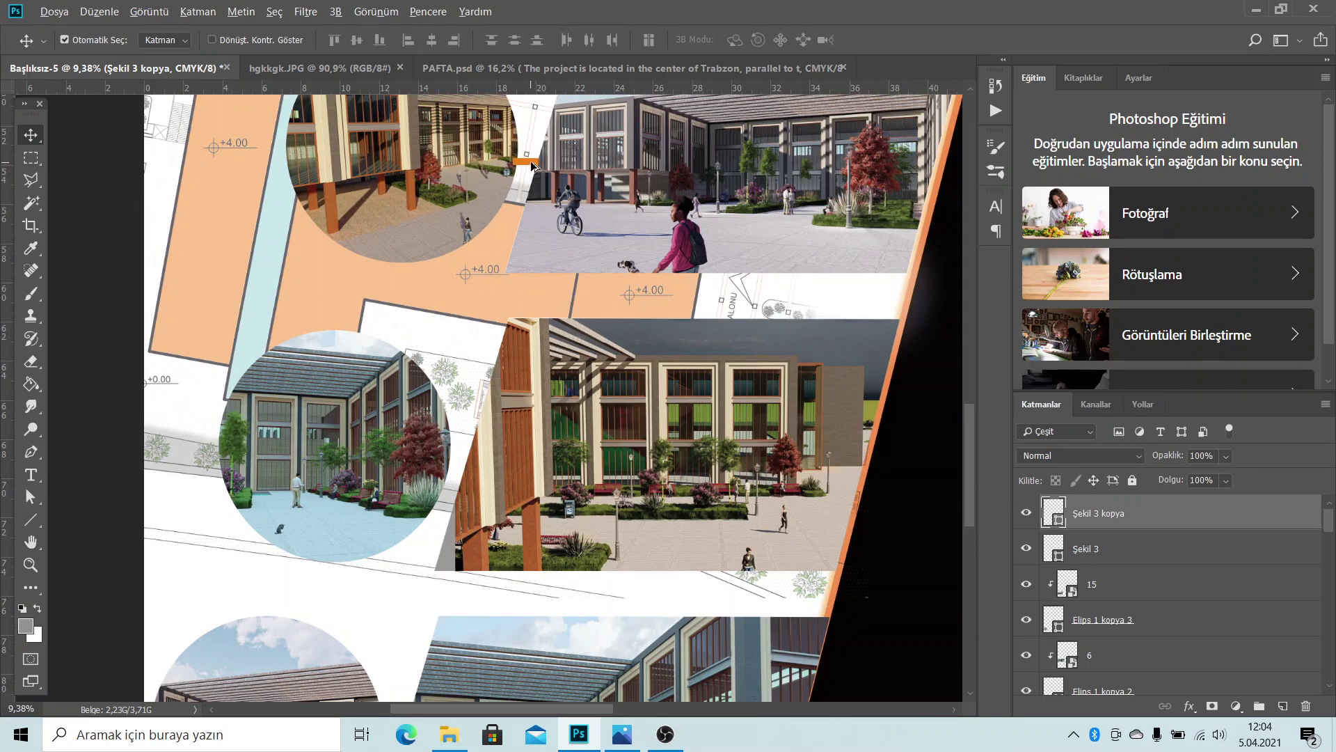
left_click_drag(532, 165, 467, 469)
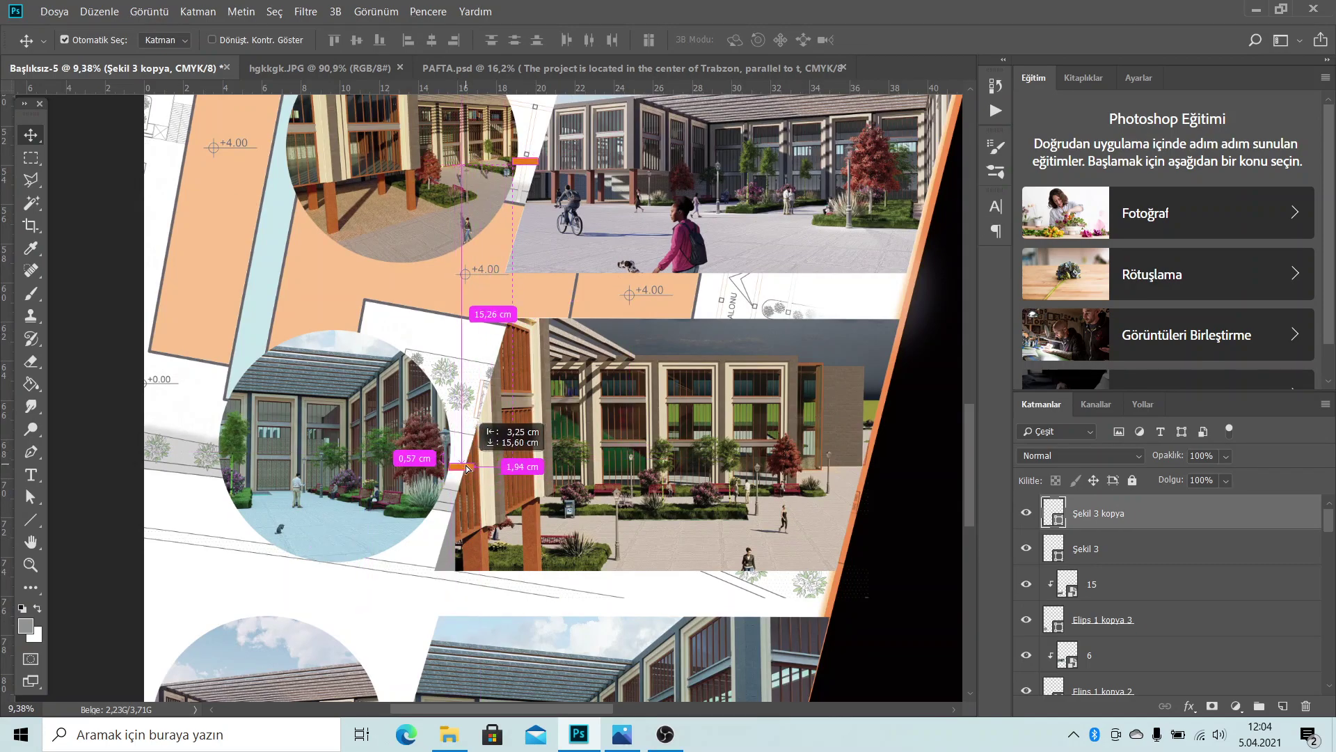
left_click_drag(467, 468, 470, 460)
key("ctrl+t")
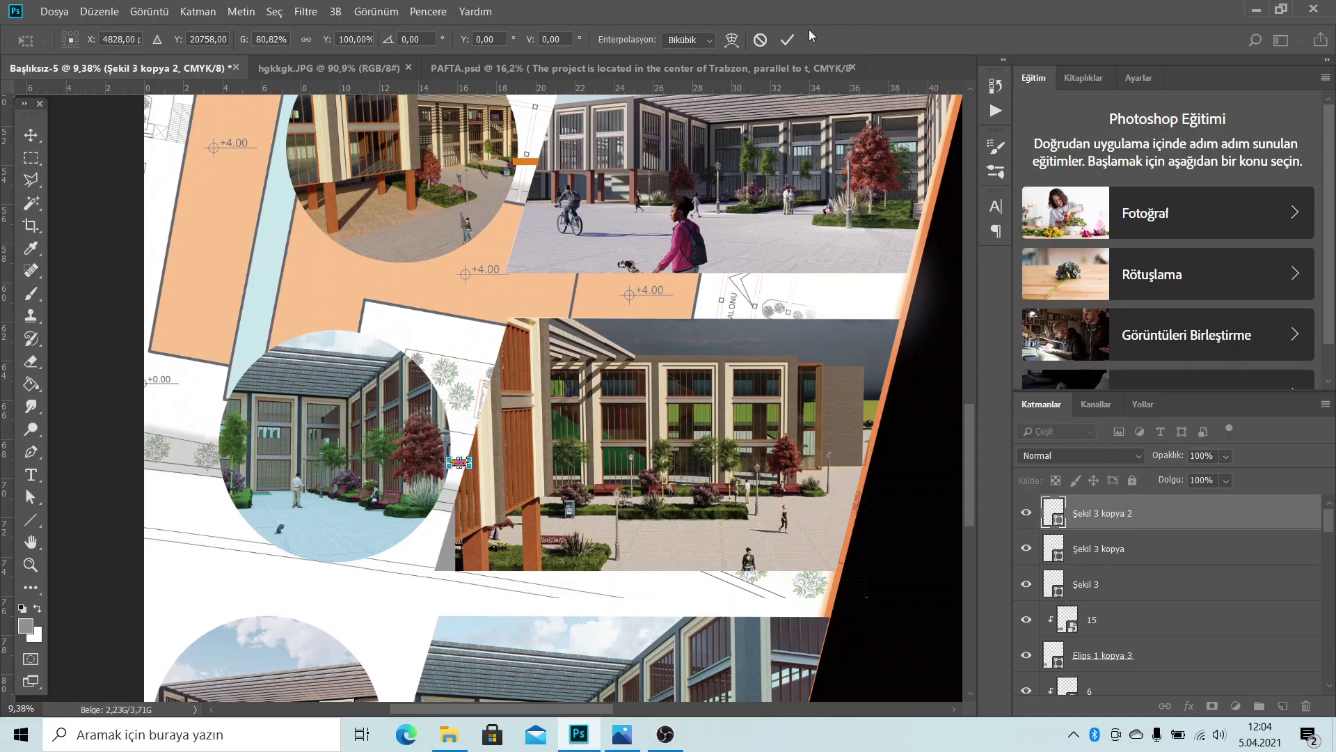
scroll(554, 395, "down", 2)
scroll(553, 395, "down", 2)
key("Return")
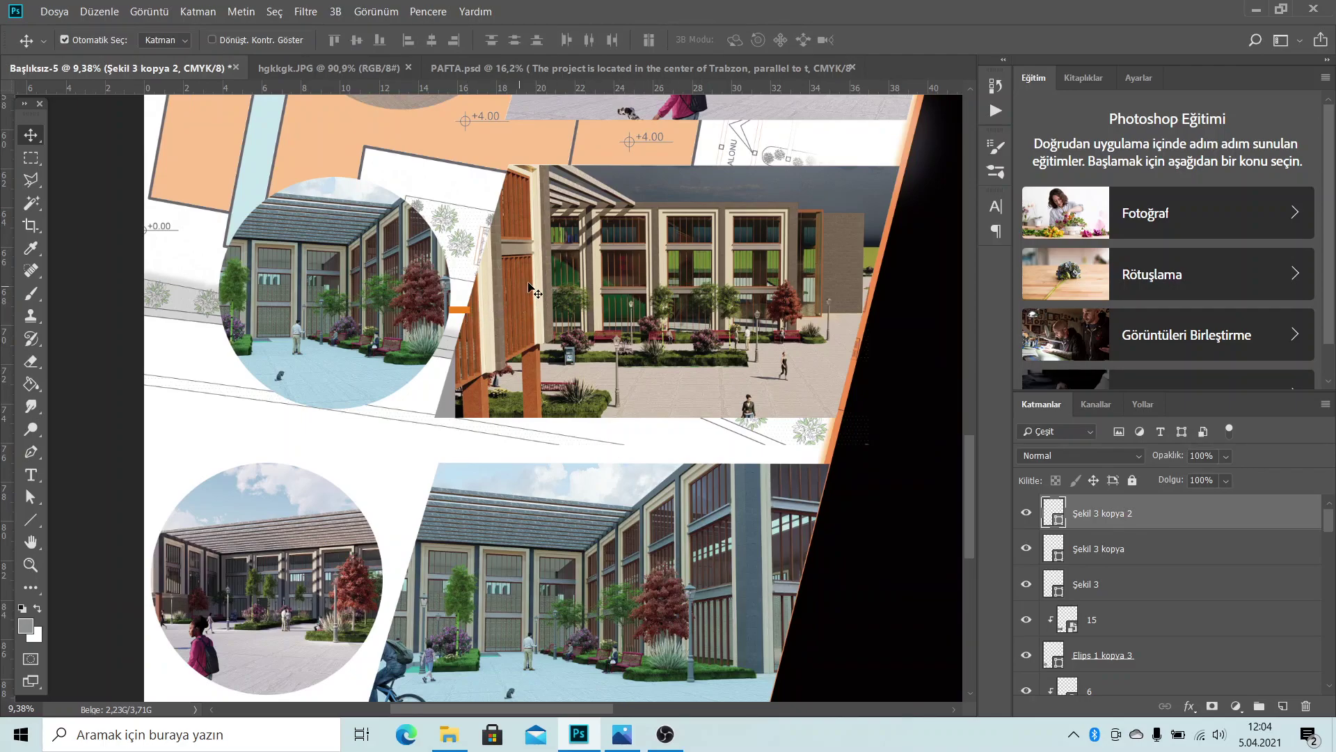
Copy the orange bar to the fourth row's lower rendering edge
scroll(468, 313, "down", 2)
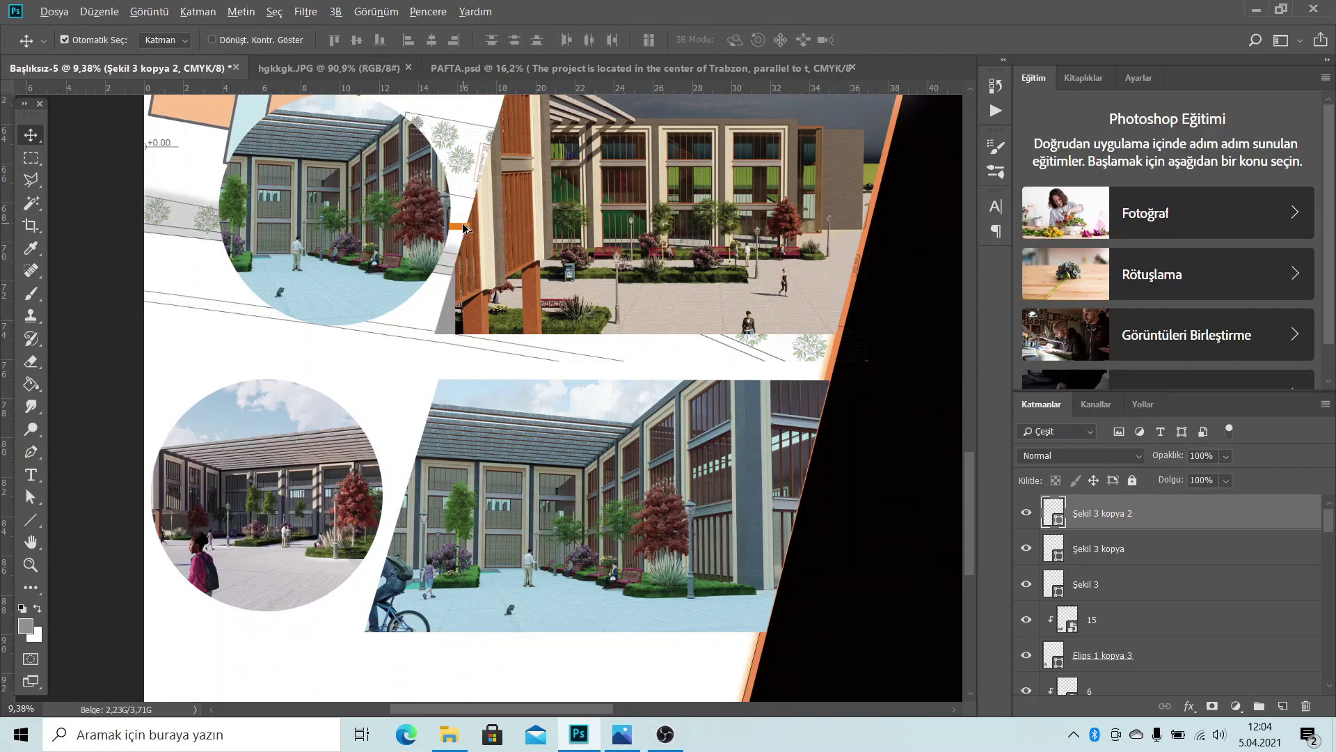
left_click_drag(465, 228, 398, 521)
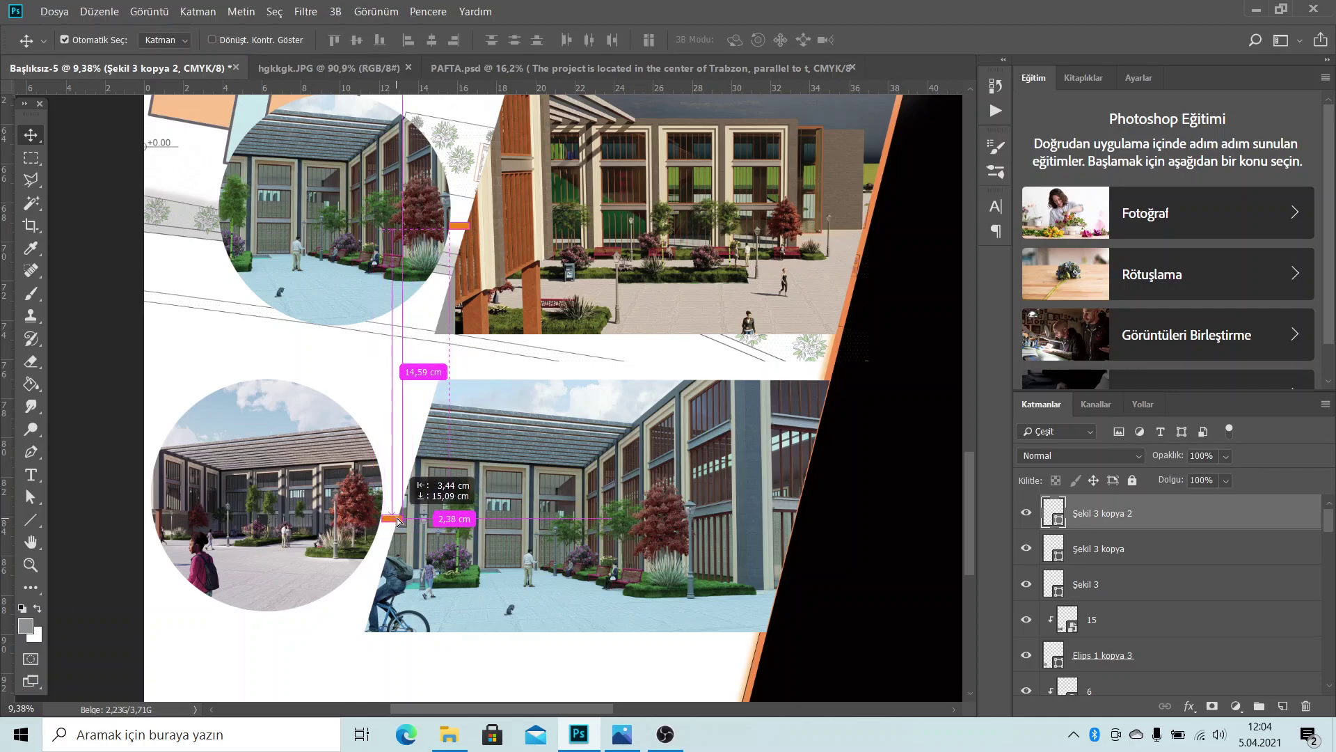
left_click_drag(398, 521, 398, 511)
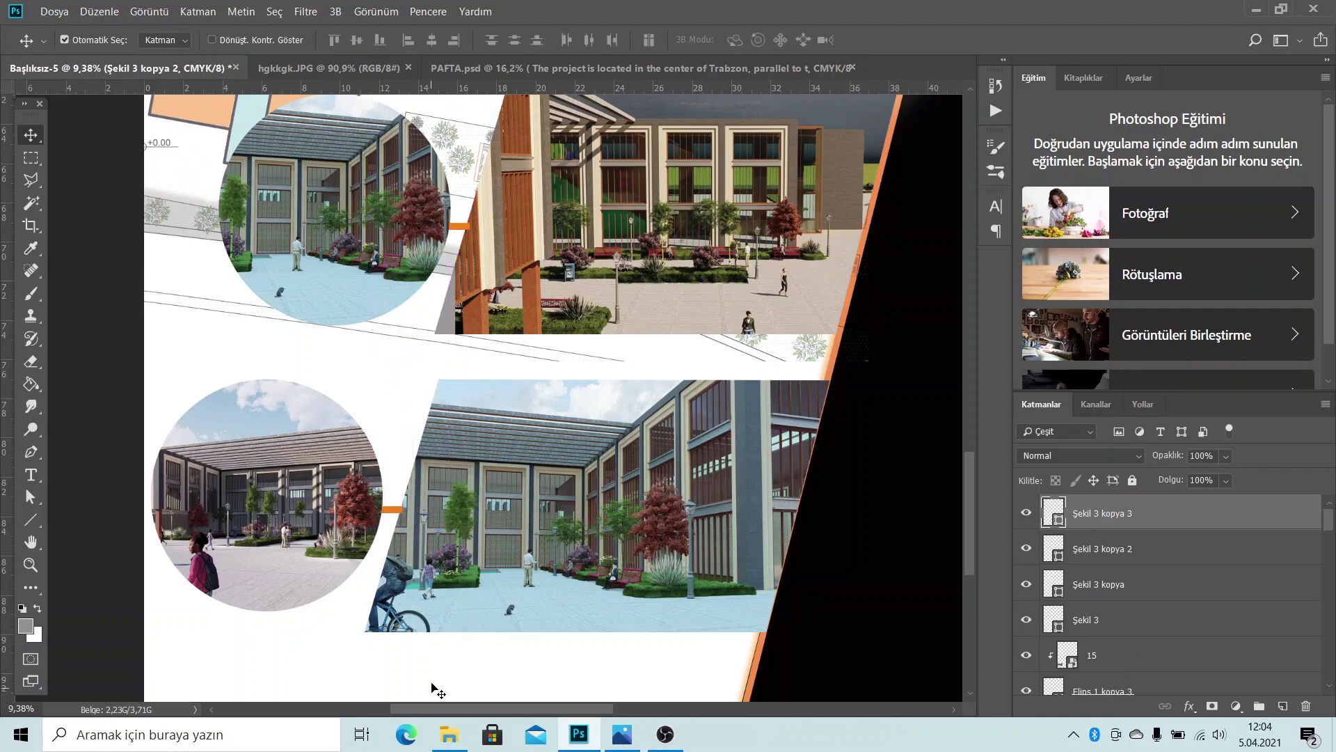
scroll(445, 668, "down", 2)
scroll(460, 672, "down", 2)
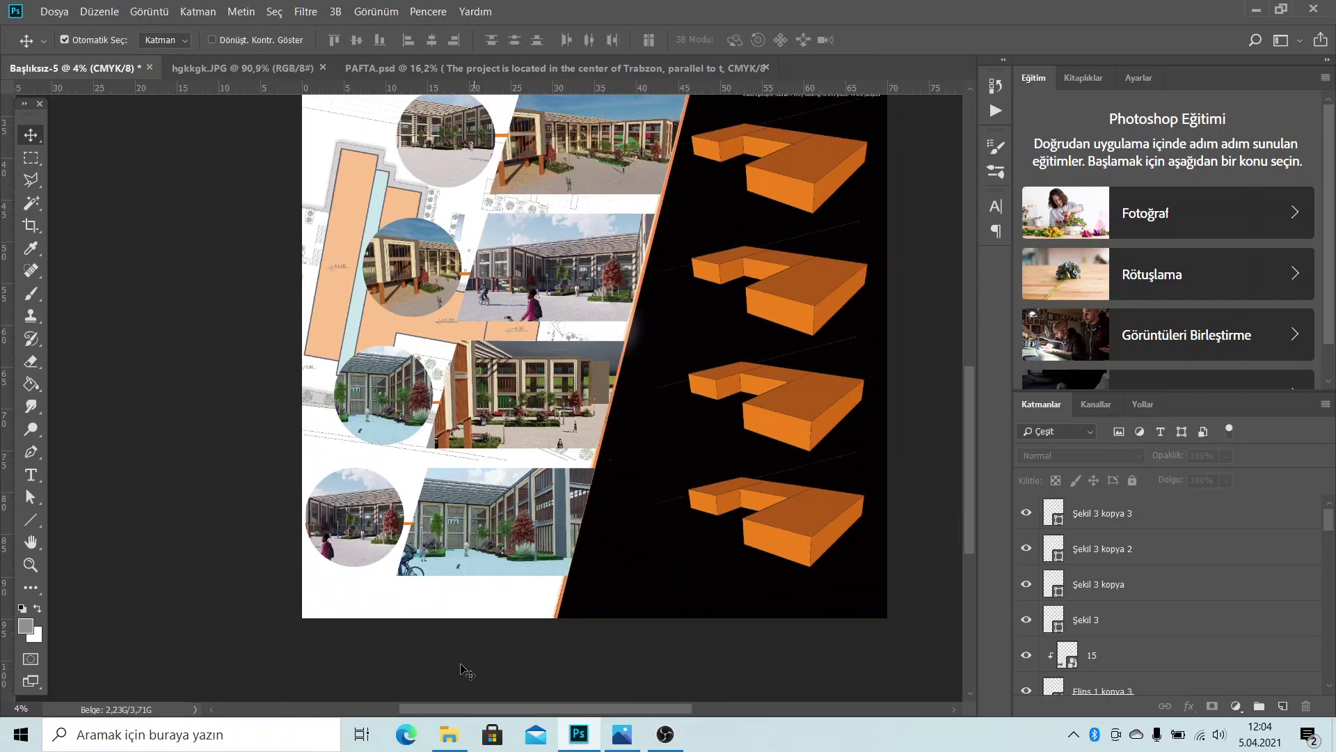
scroll(460, 670, "down", 1)
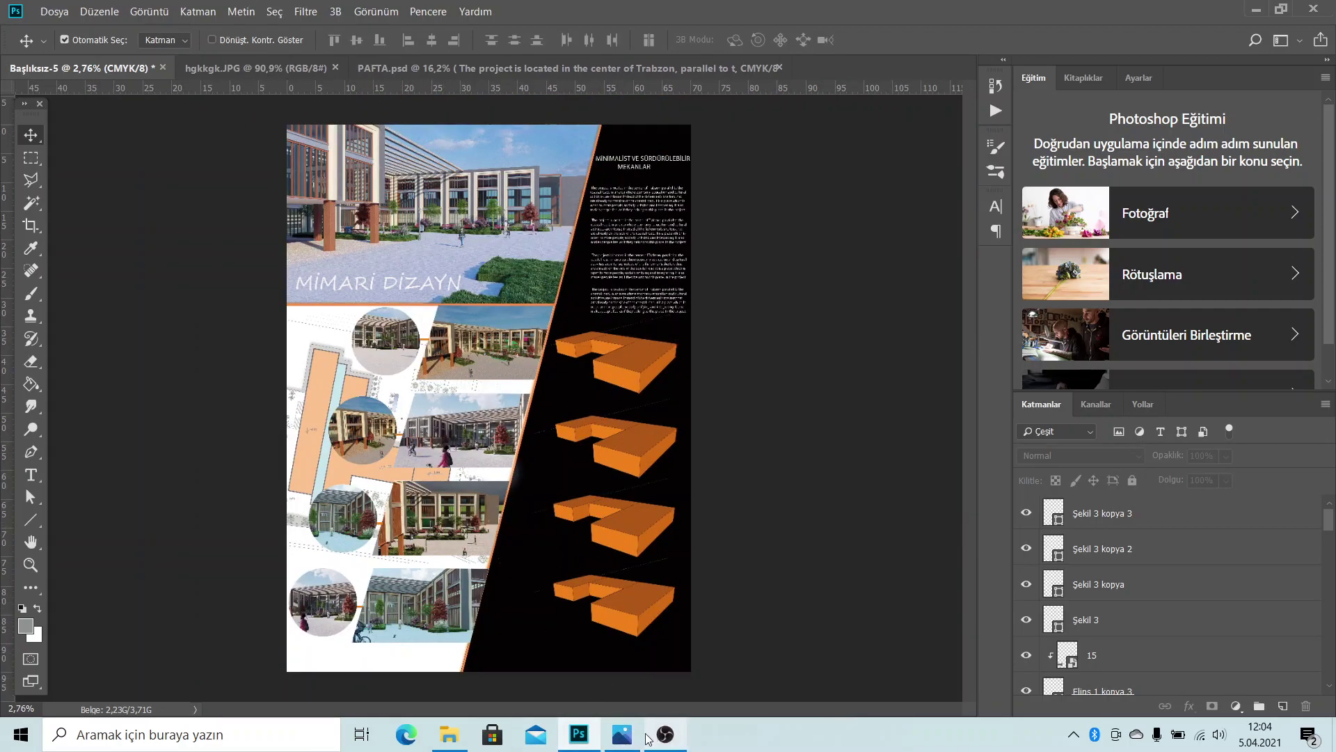
left_click(621, 734)
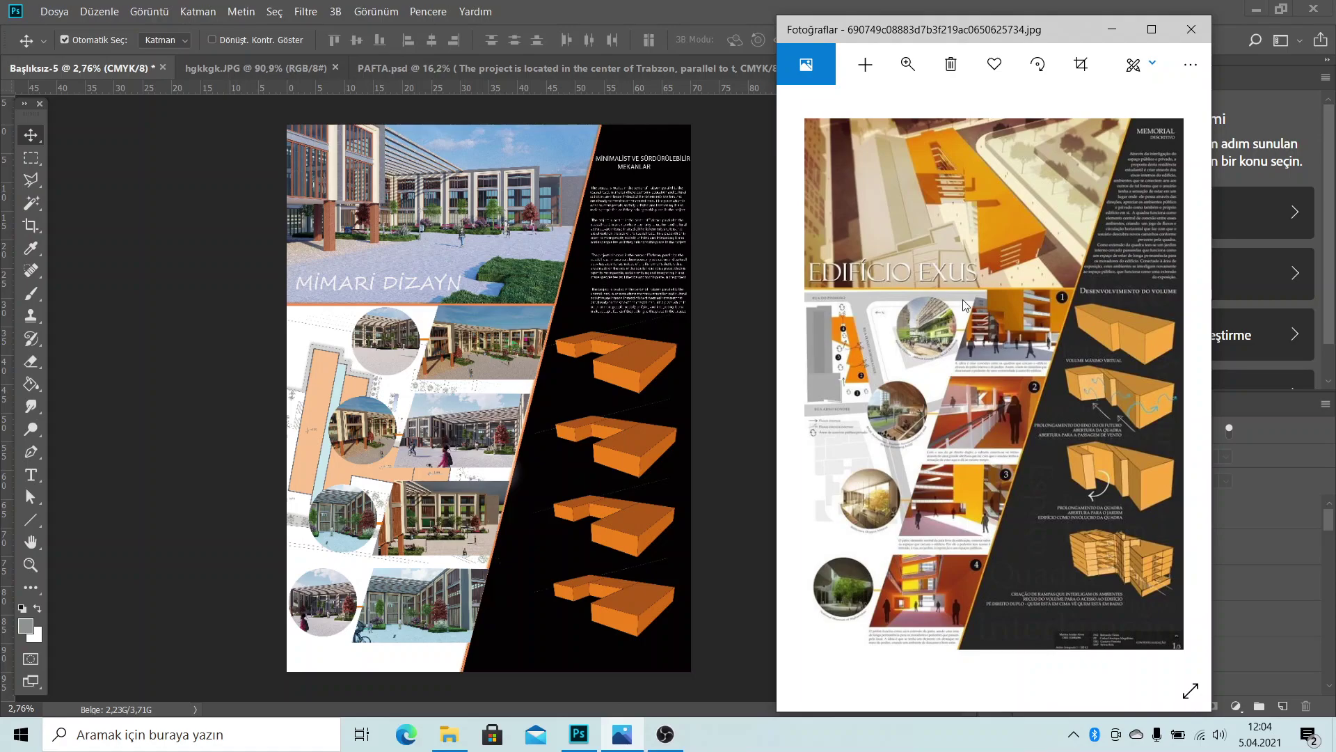
left_click(1112, 29)
scroll(368, 418, "up", 3)
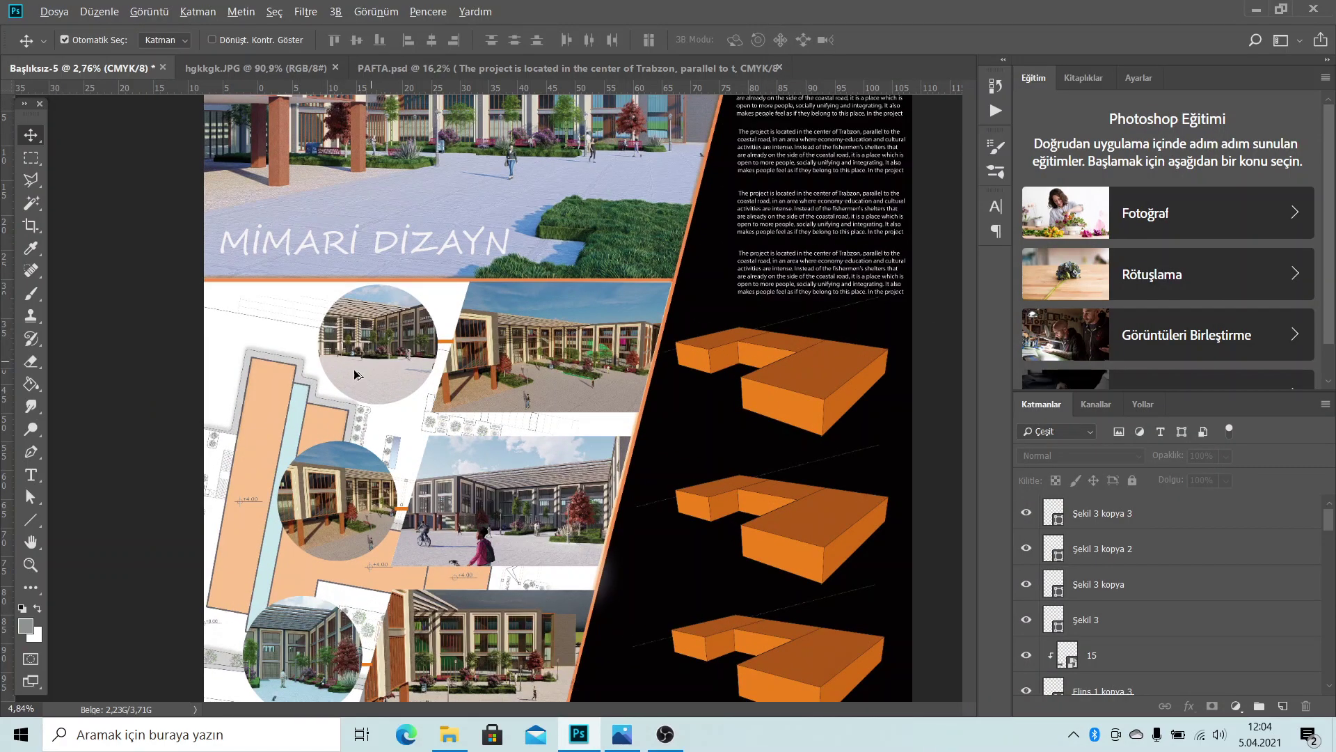
scroll(361, 376, "down", 2)
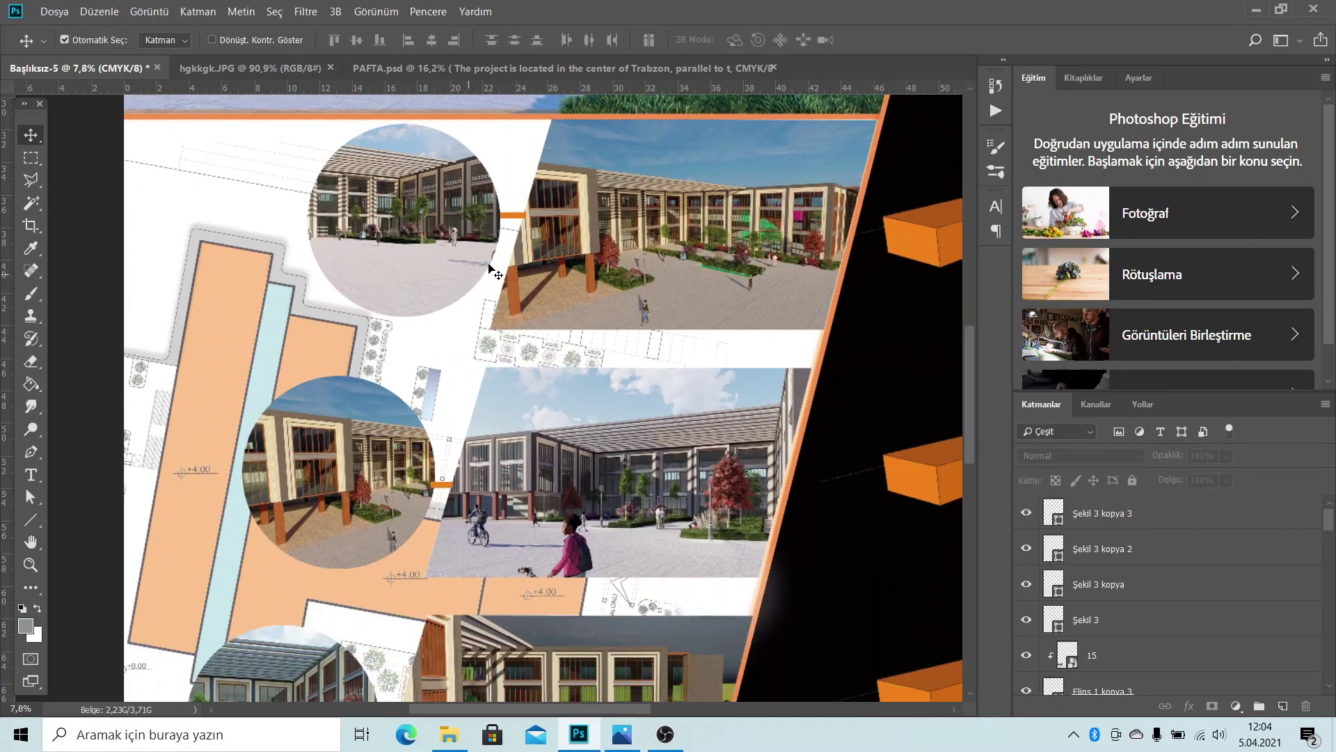
scroll(423, 479, "down", 2)
scroll(417, 476, "up", 3)
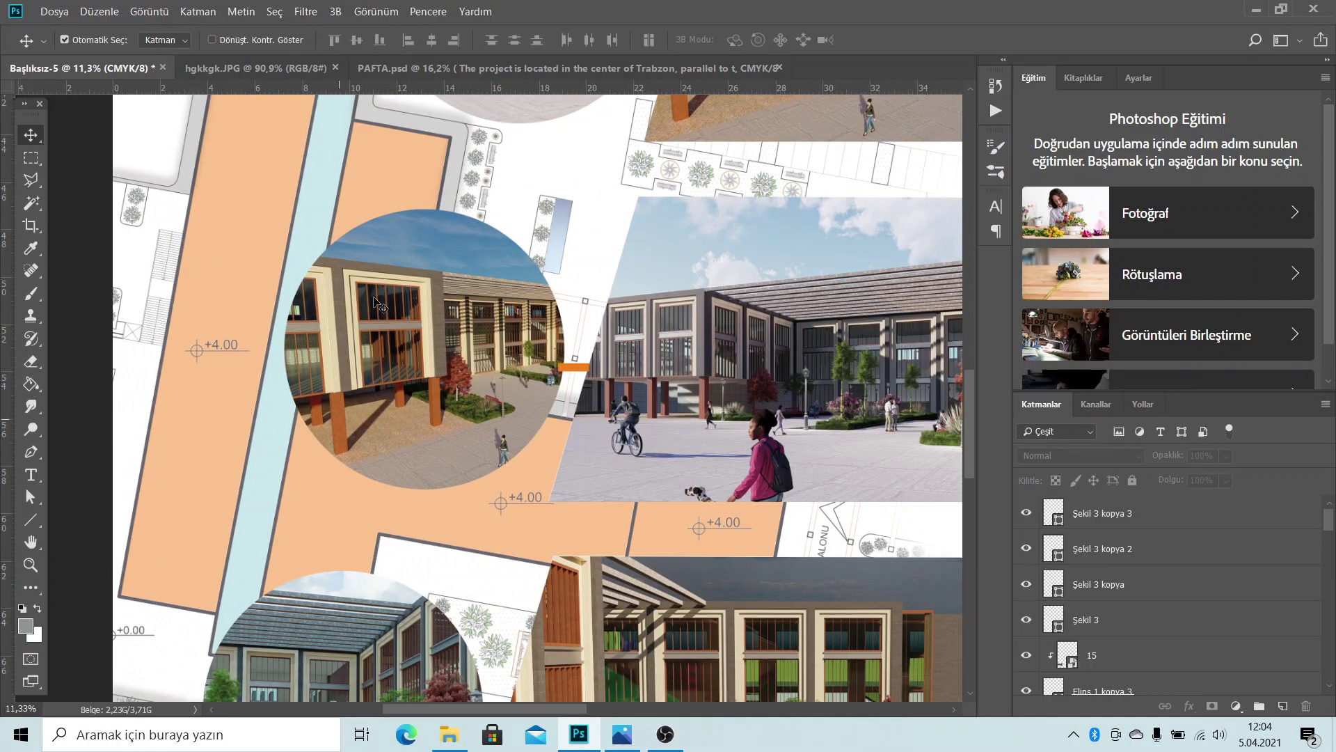
Select the Elips 1 kopya circle layer and start type along its path
left_click(31, 474)
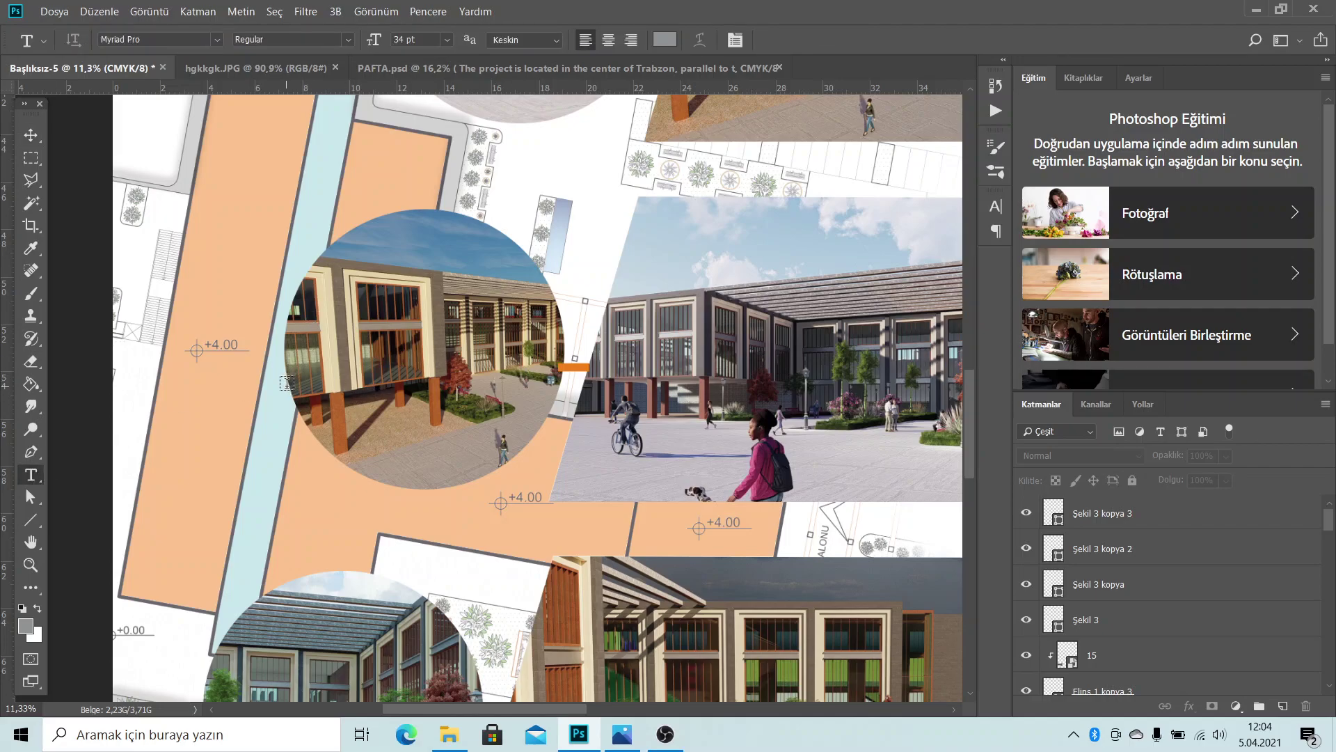
left_click(39, 132)
left_click(440, 293)
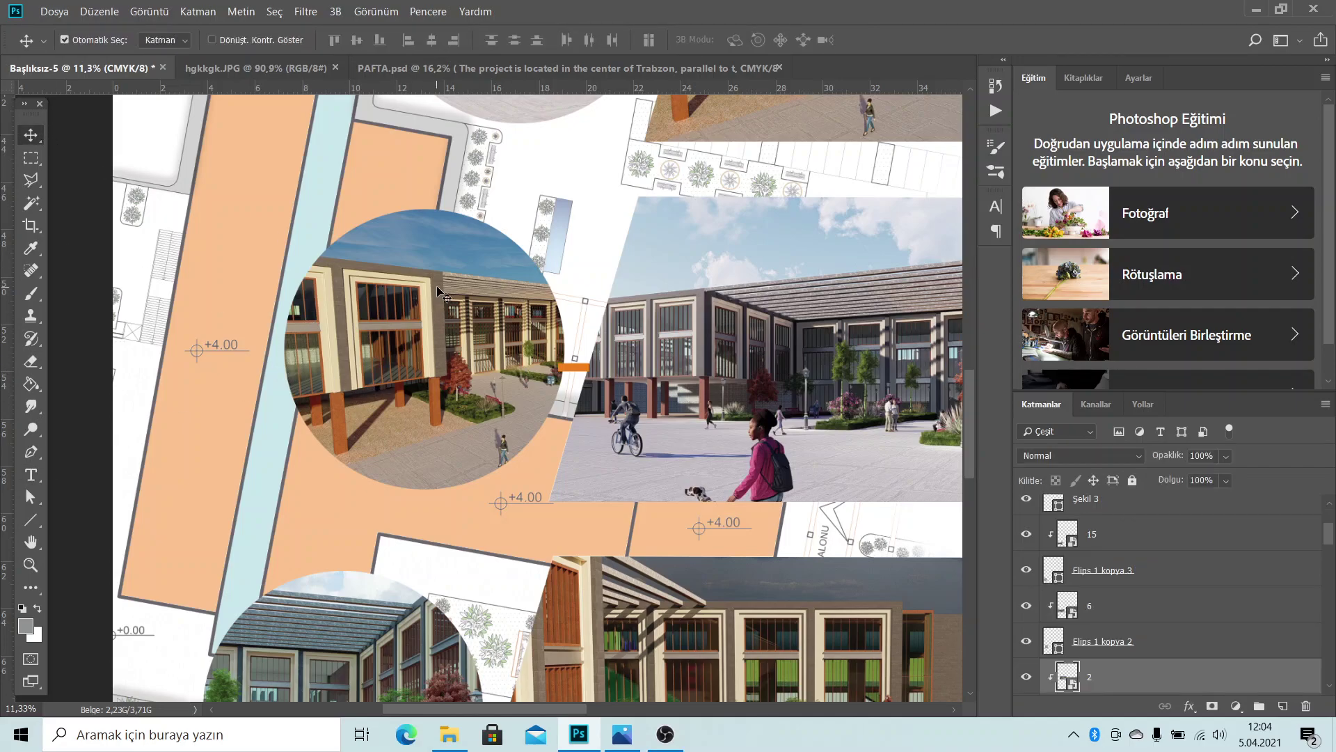
left_click(30, 474)
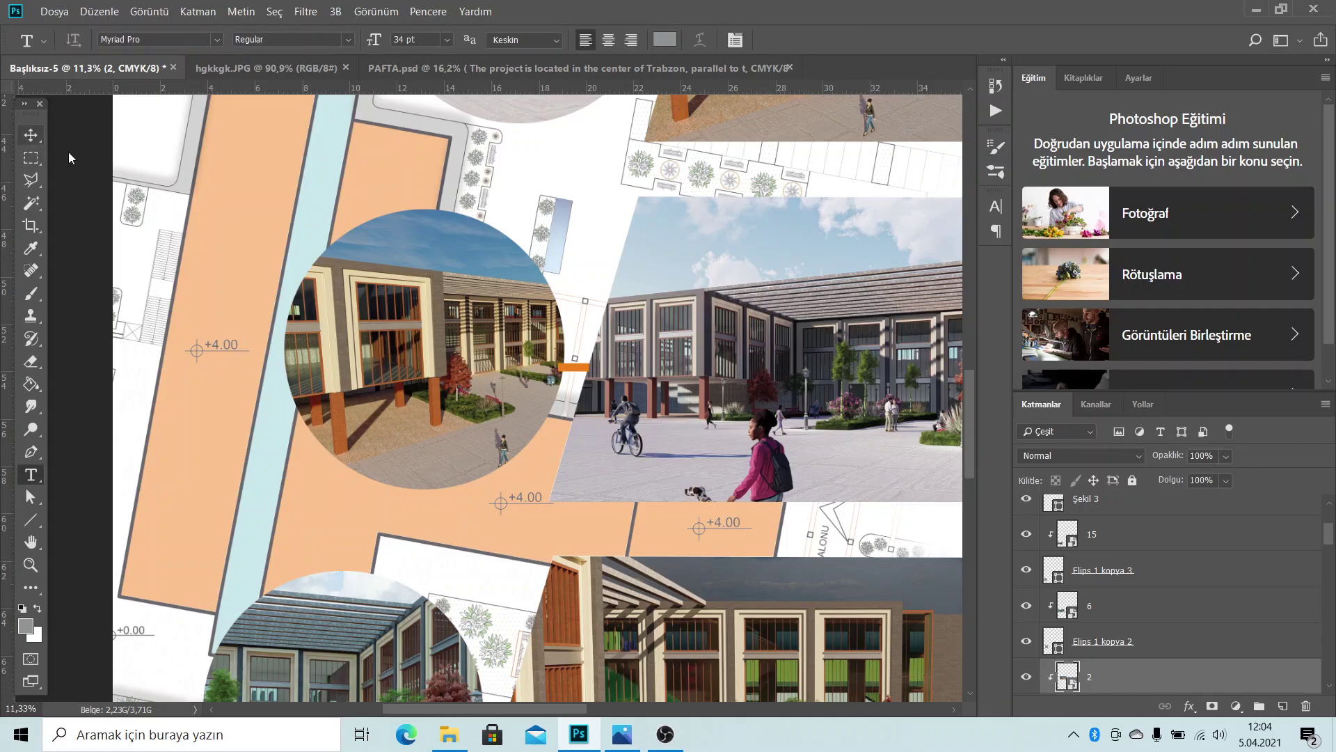
scroll(1095, 647, "down", 2)
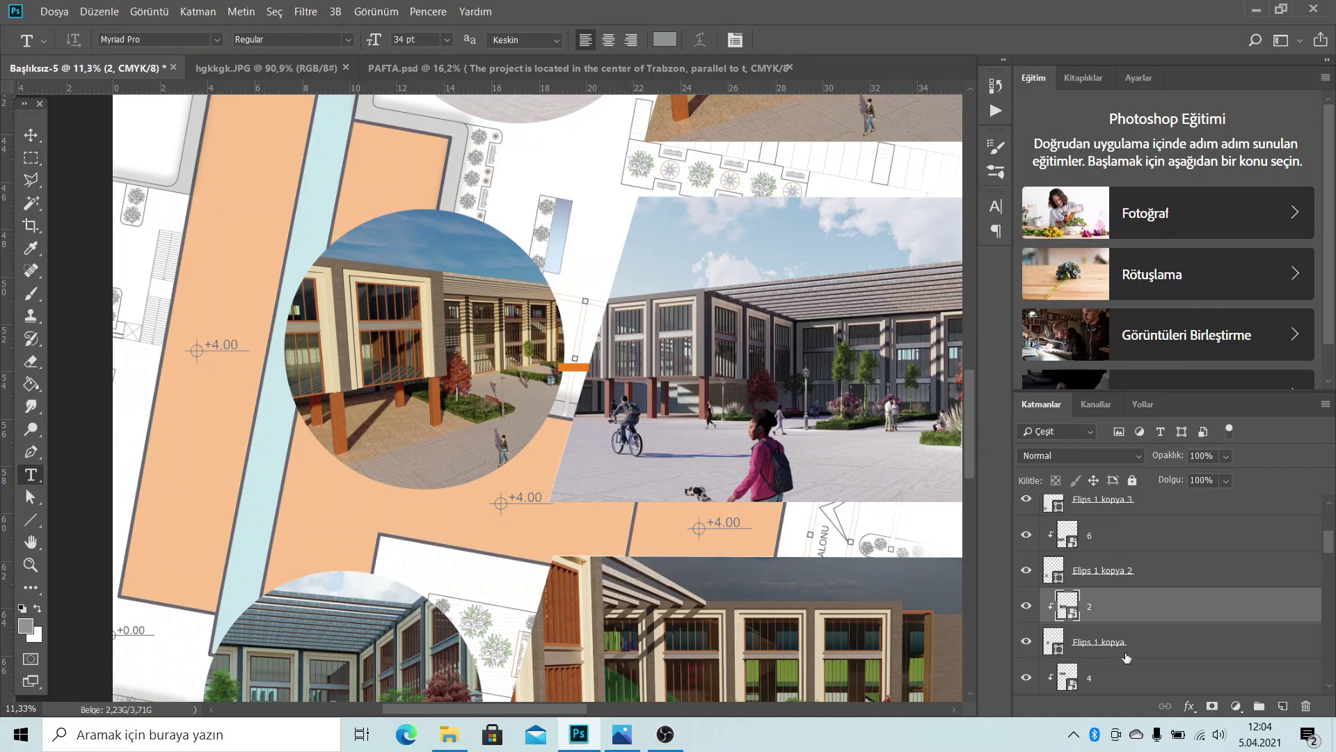
left_click(30, 135)
left_click(1201, 635)
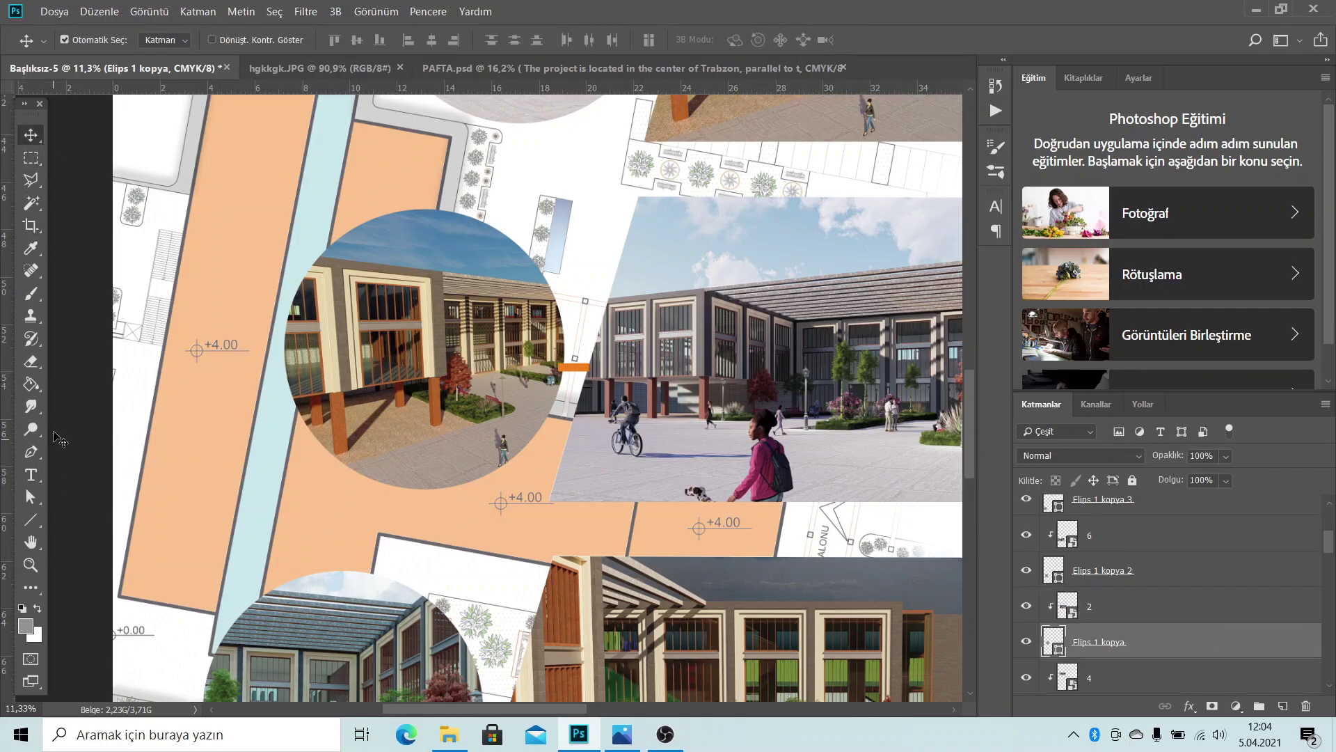
left_click(30, 475)
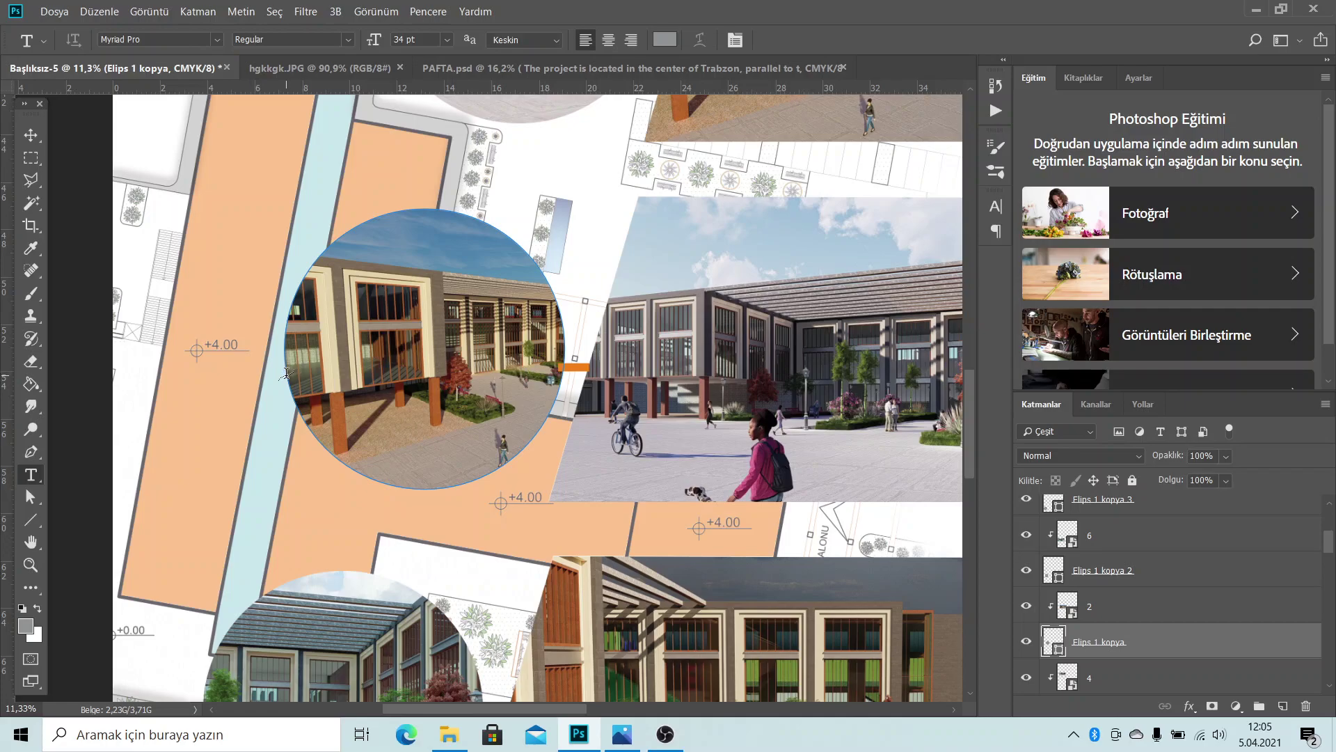
left_click(286, 374)
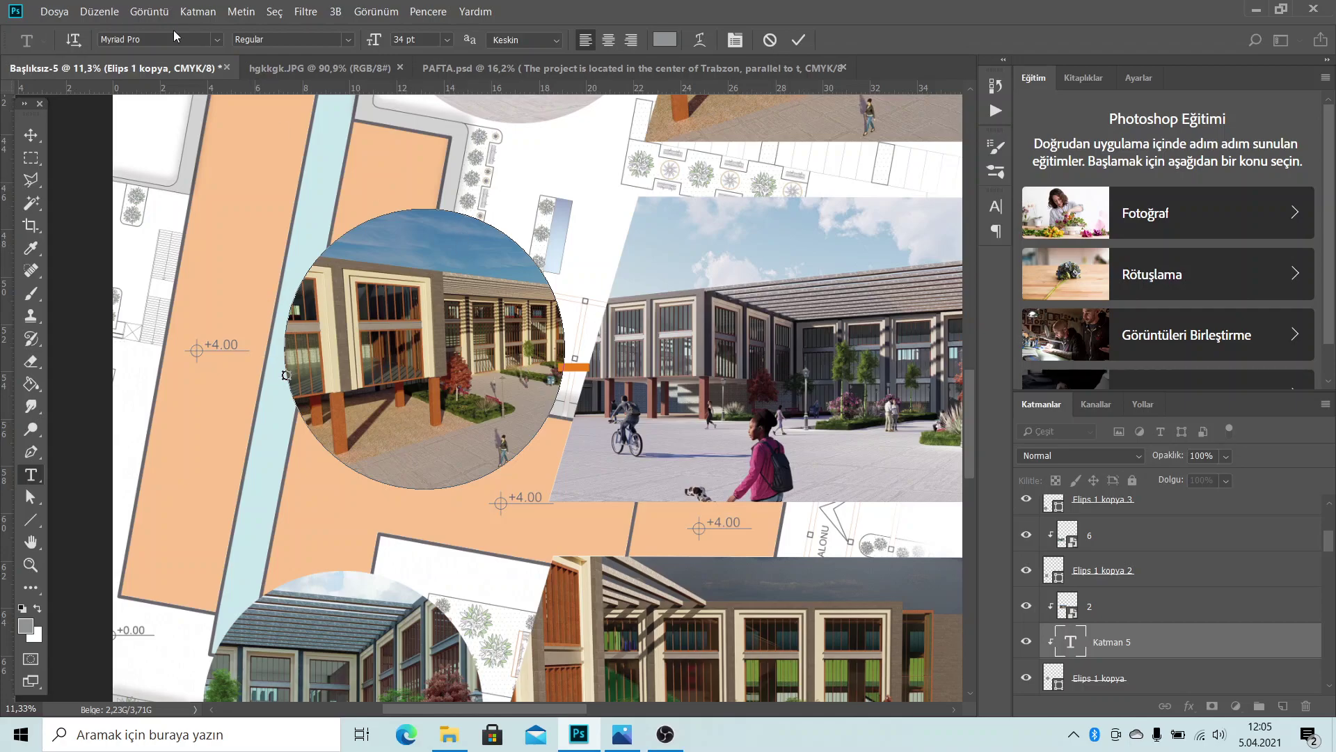
Make the text black, commit the curved GÜNEYDOĞU PERSPEKTİF label, and move its layer up
left_click(665, 40)
left_click(957, 481)
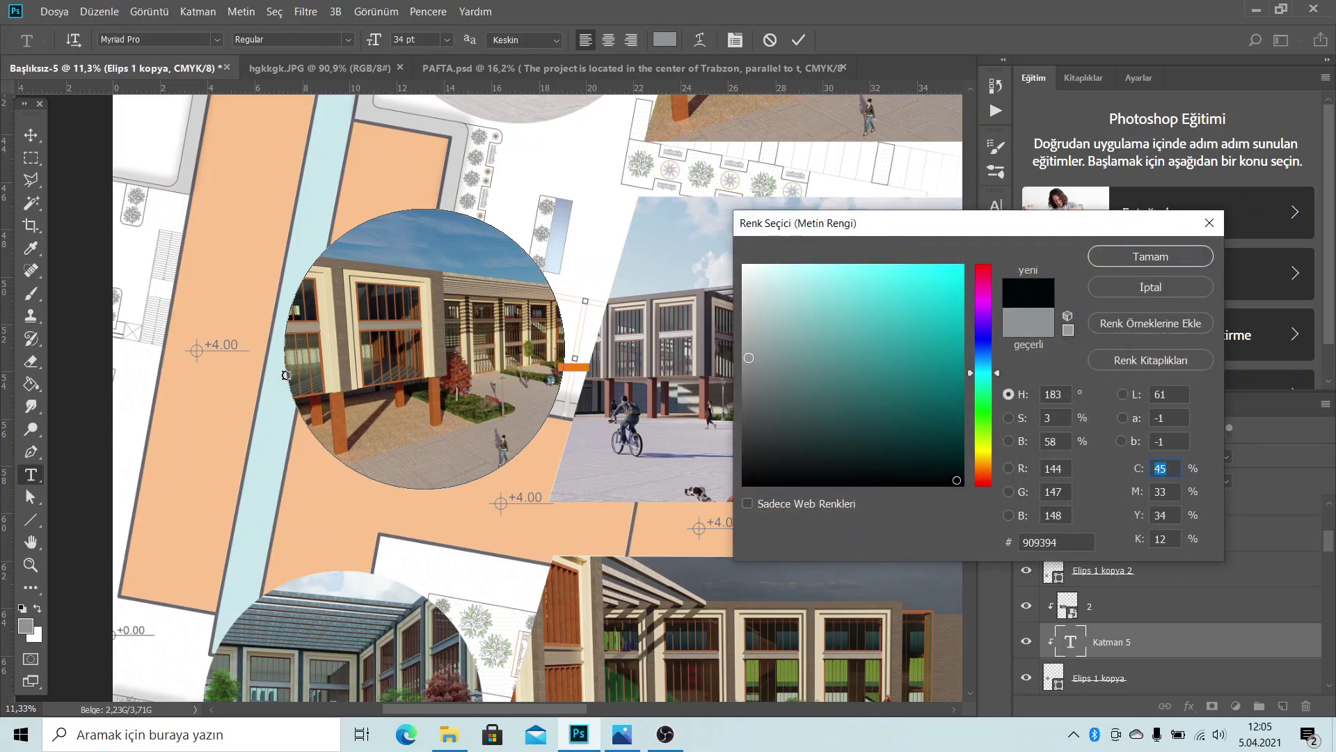
left_click_drag(957, 480, 962, 485)
left_click(1198, 263)
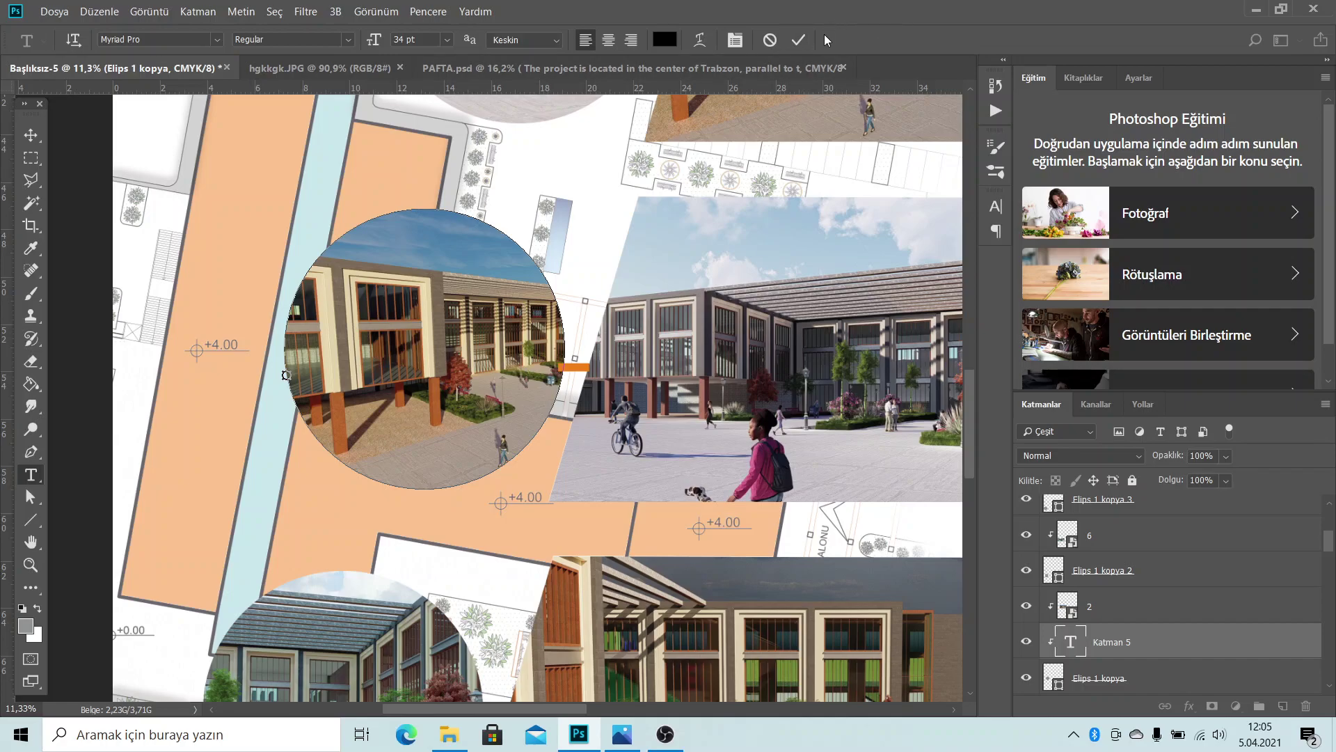
left_click(798, 40)
left_click_drag(1209, 643, 1216, 486)
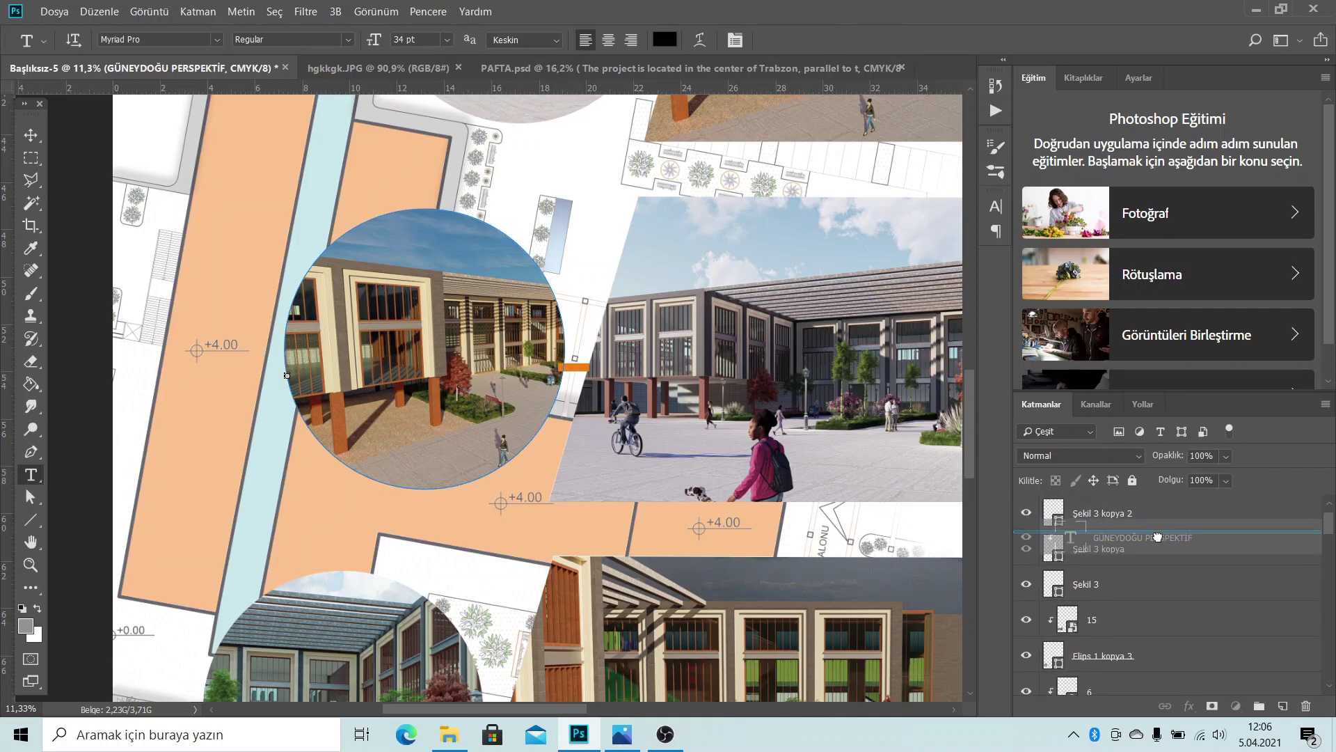
Place the label layer below Şekil 3 kopya 2 and nudge the label up-left around the circle
left_click_drag(1216, 486, 1026, 510)
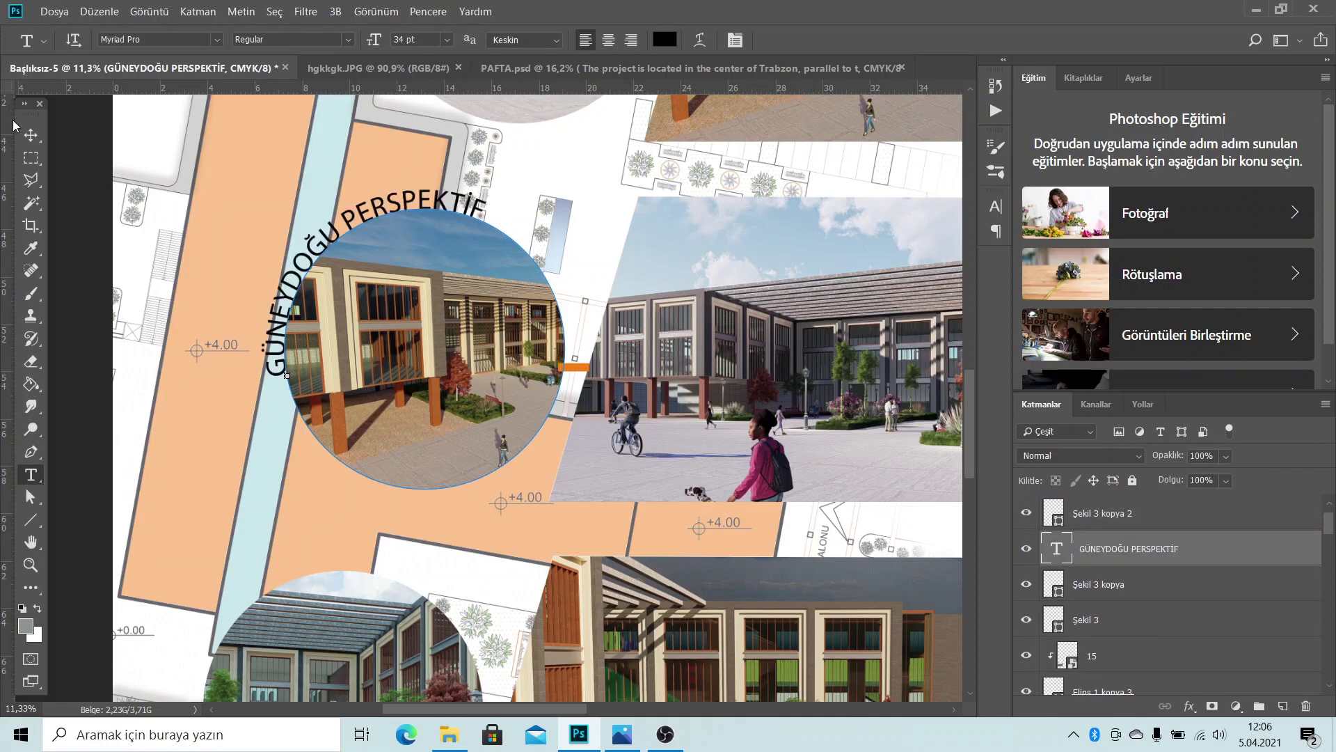
left_click(31, 134)
scroll(513, 421, "down", 3)
scroll(513, 421, "down", 3)
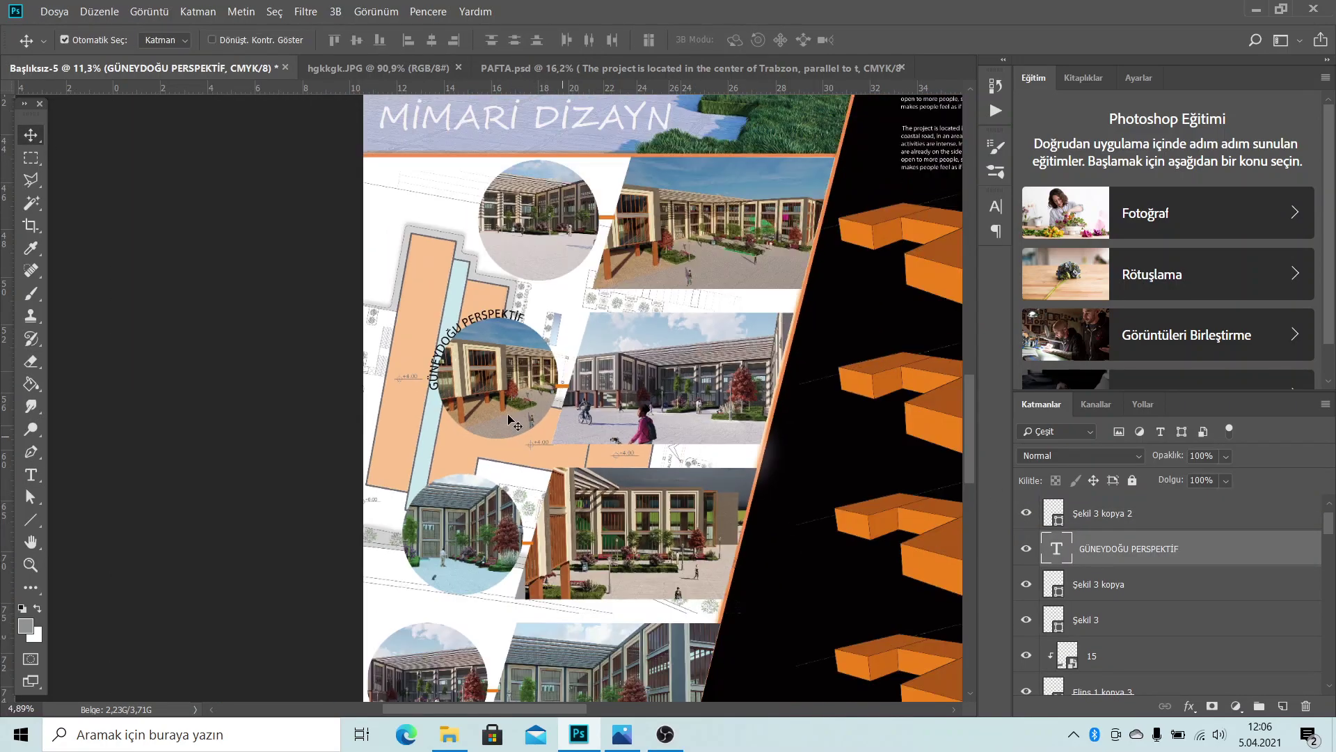
scroll(519, 327, "down", 1)
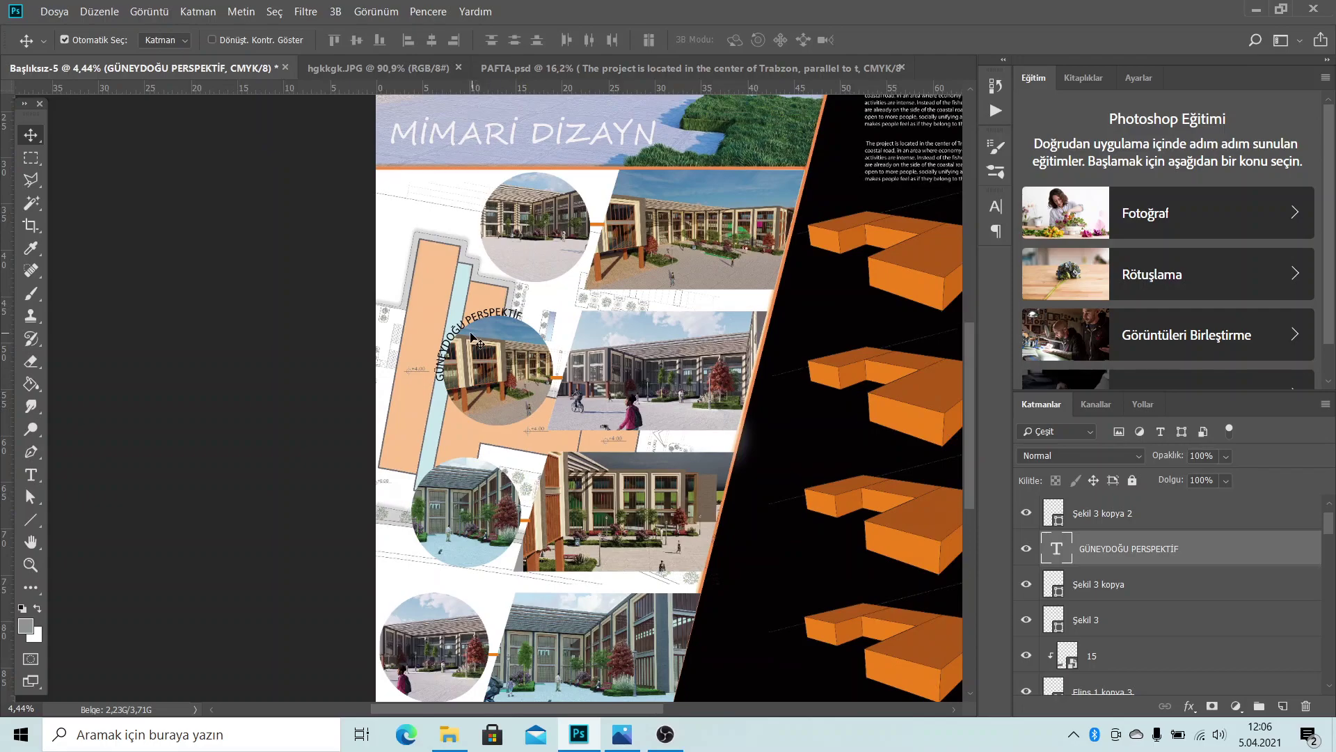
scroll(472, 337, "up", 3)
scroll(433, 309, "up", 3)
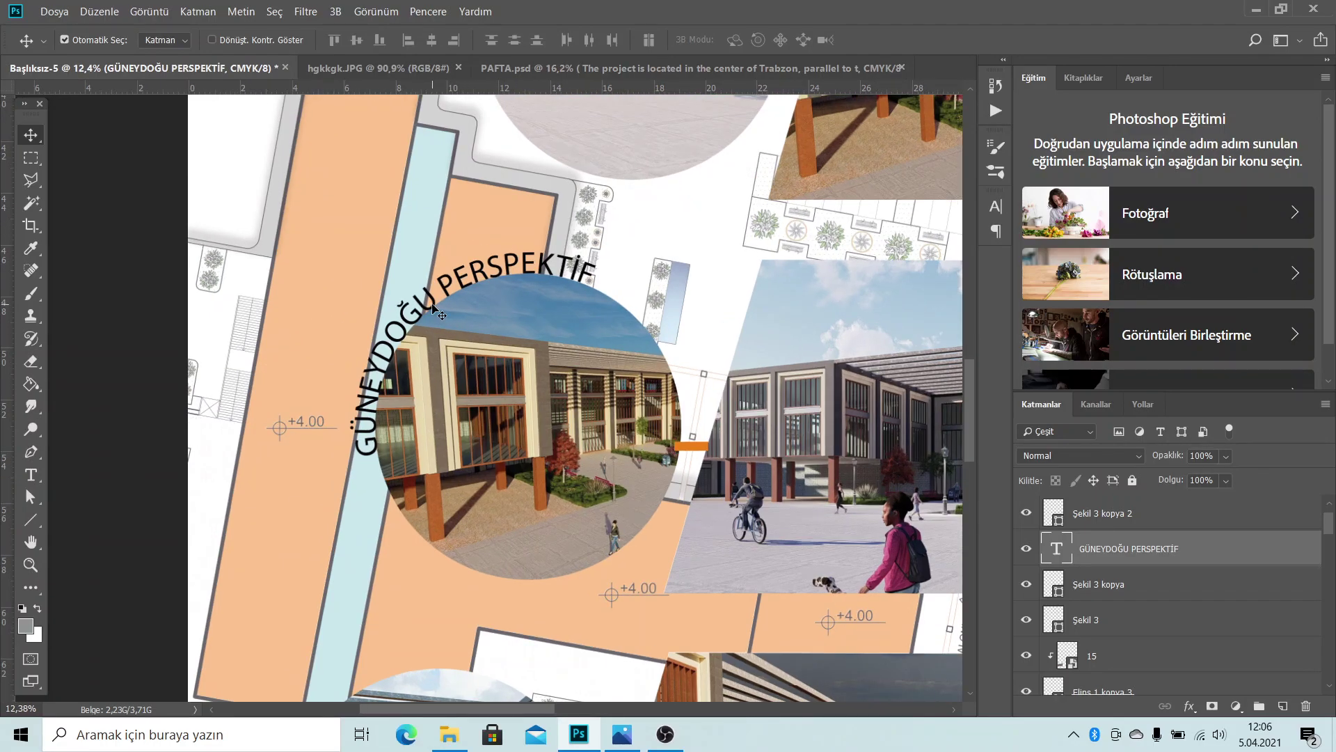
left_click_drag(428, 309, 423, 298)
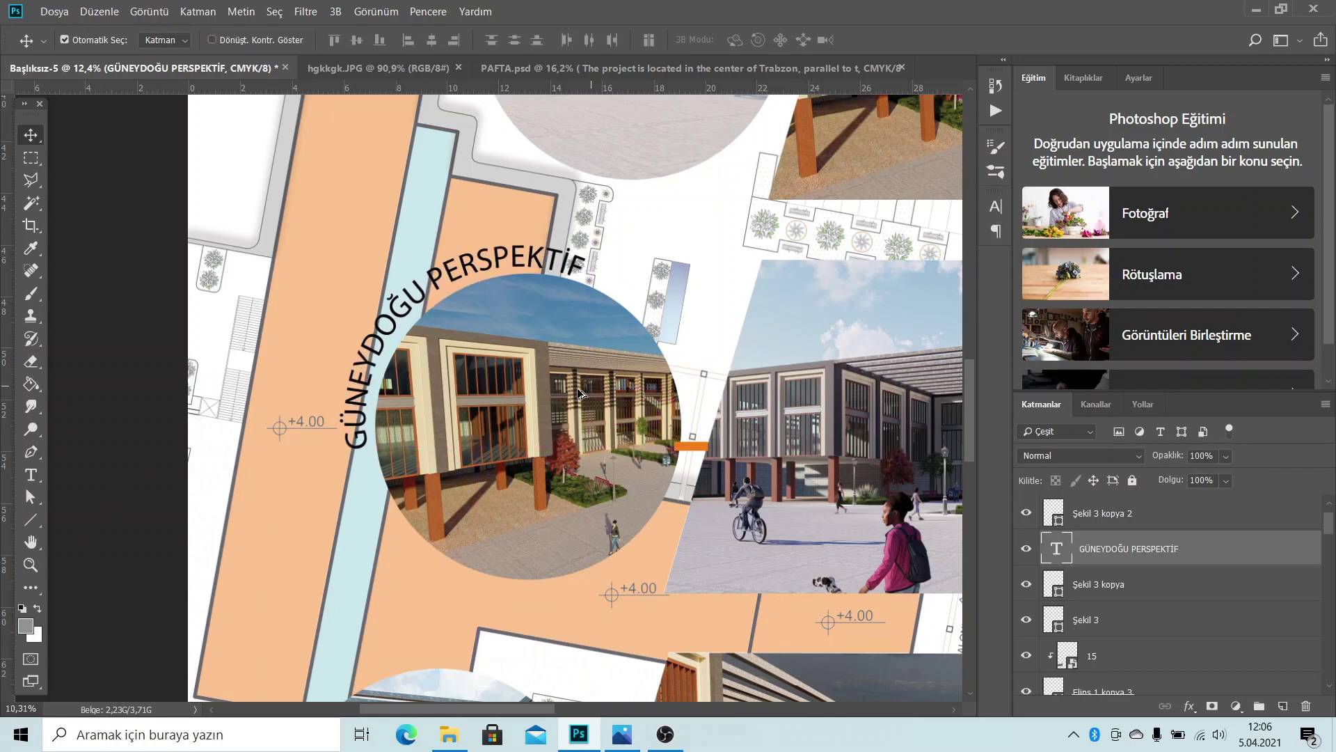
Select all of the GÜNEYDOĞU PERSPEKTİF label text with the Type tool
scroll(580, 394, "down", 2)
scroll(543, 348, "down", 3)
scroll(506, 313, "down", 2)
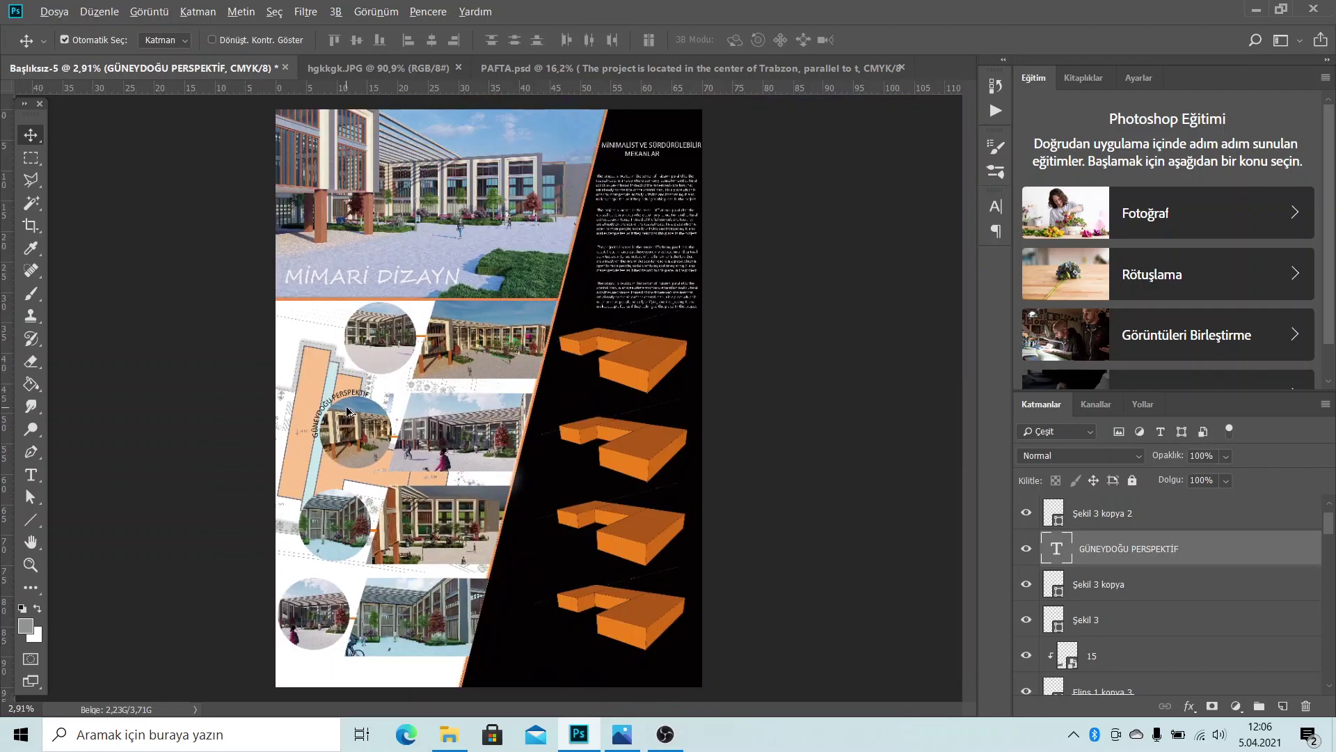
scroll(348, 411, "up", 2)
left_click_drag(386, 363, 313, 203)
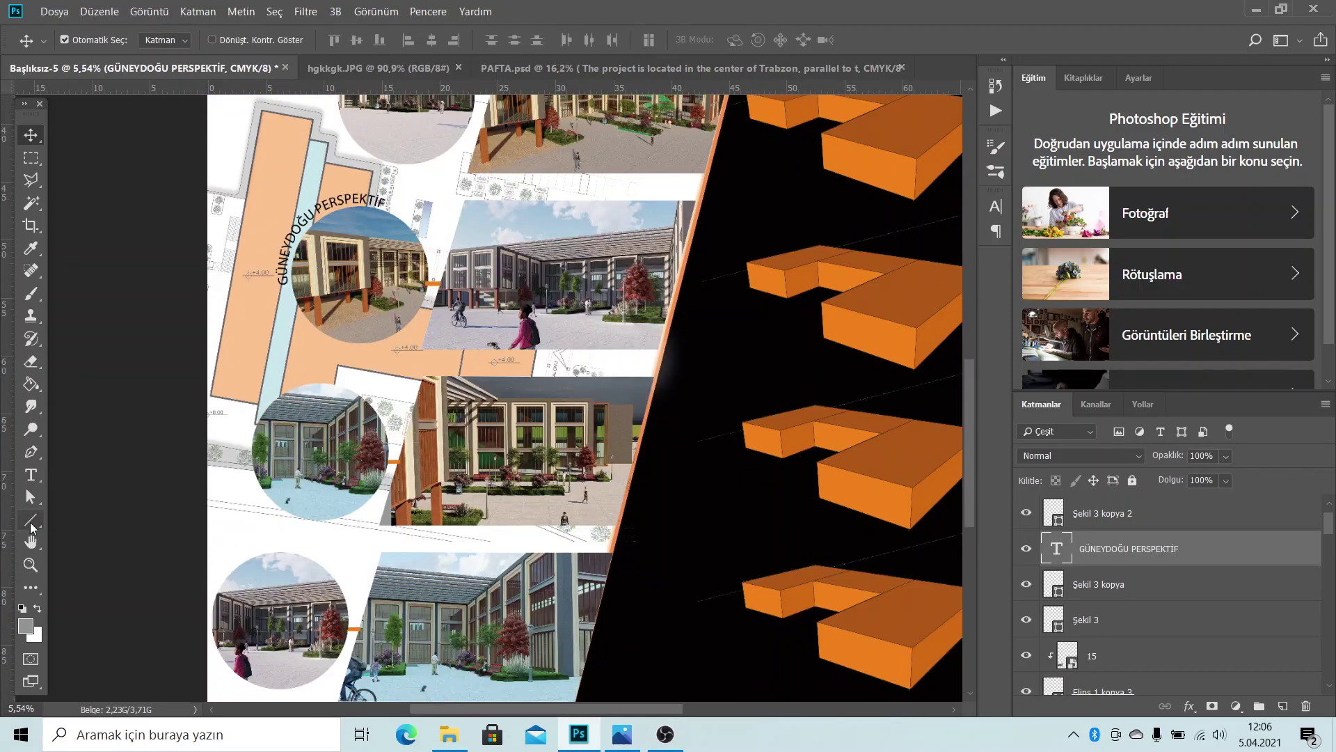
left_click(31, 474)
left_click_drag(387, 199, 276, 268)
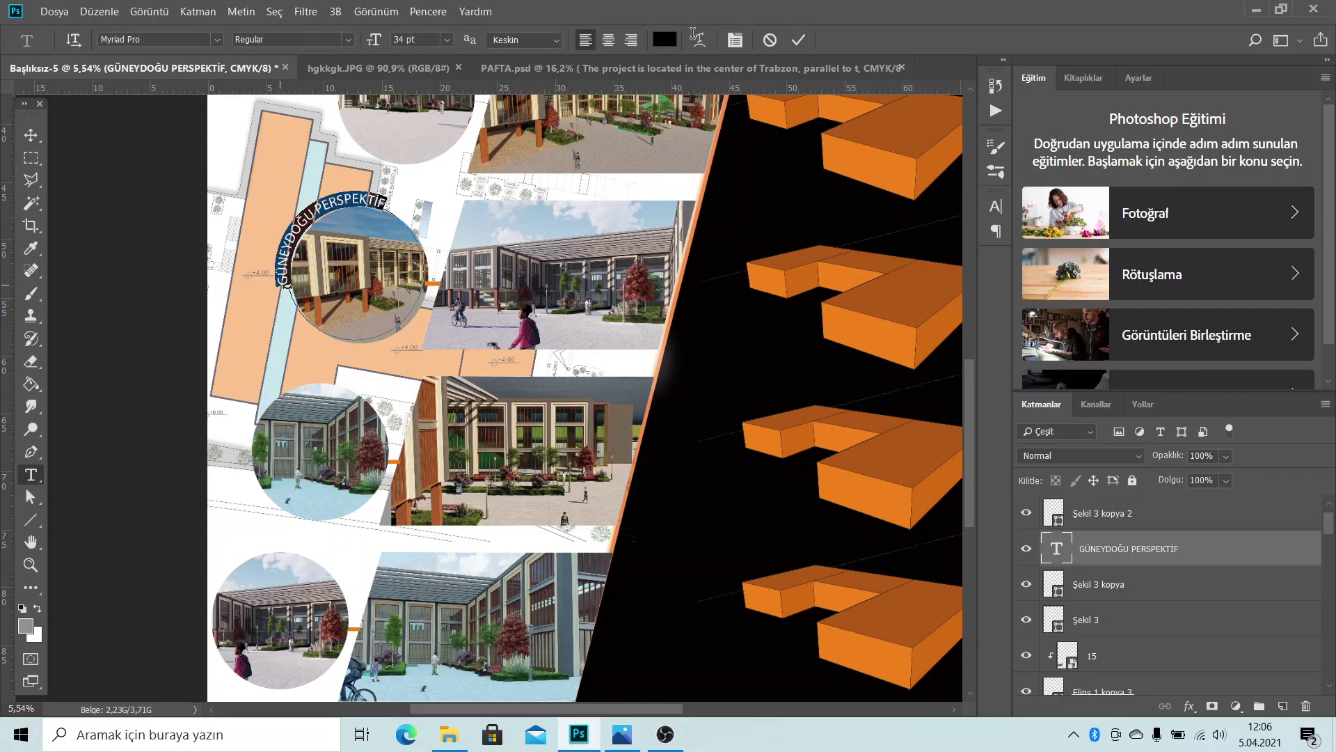
Change the GÜNEYDOĞU PERSPEKTİF label text from black to dark grey, after trying teal shades
left_click(672, 35)
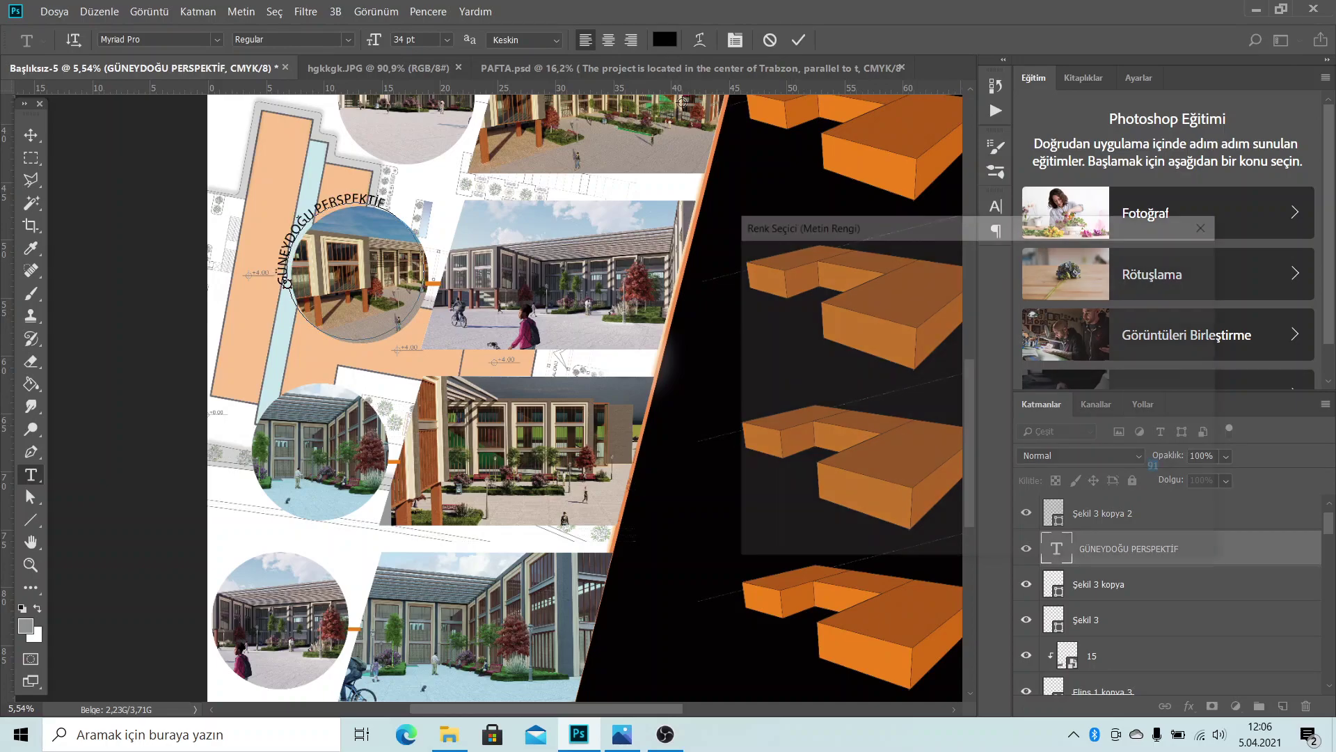
left_click(750, 269)
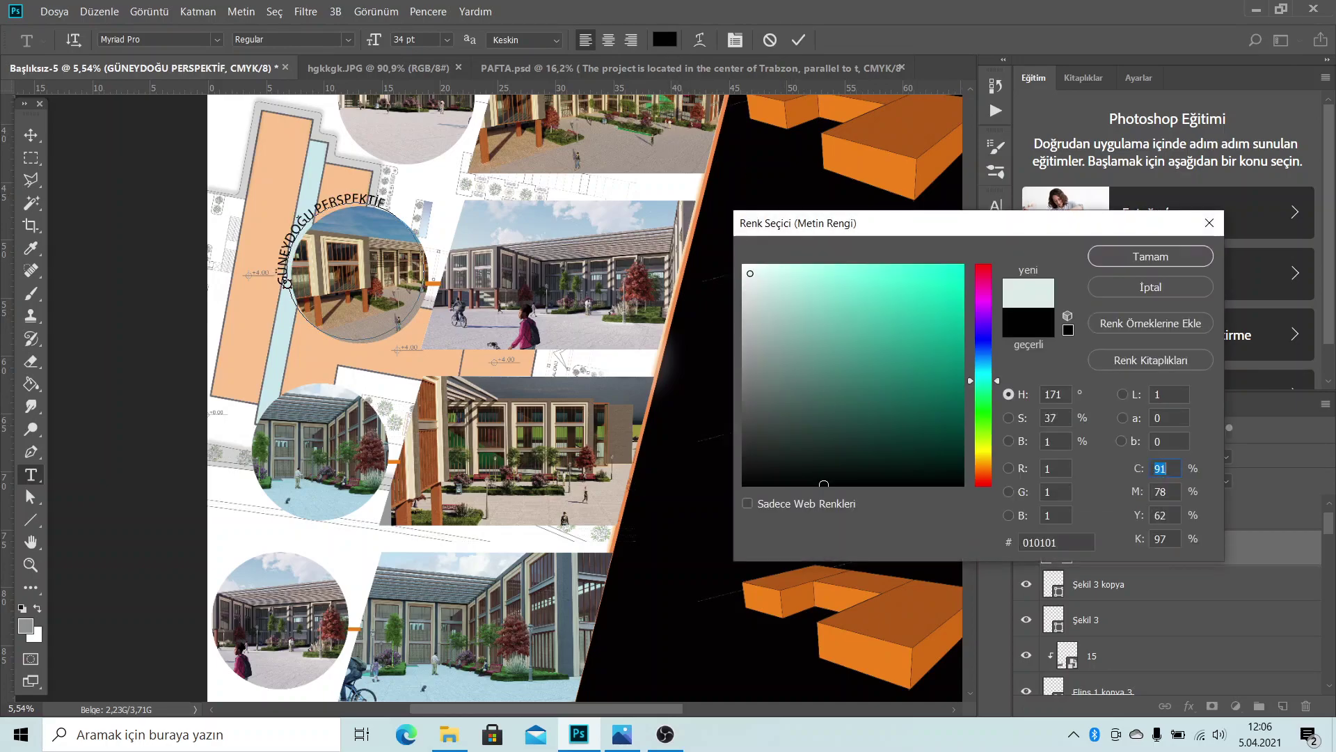
left_click(887, 279)
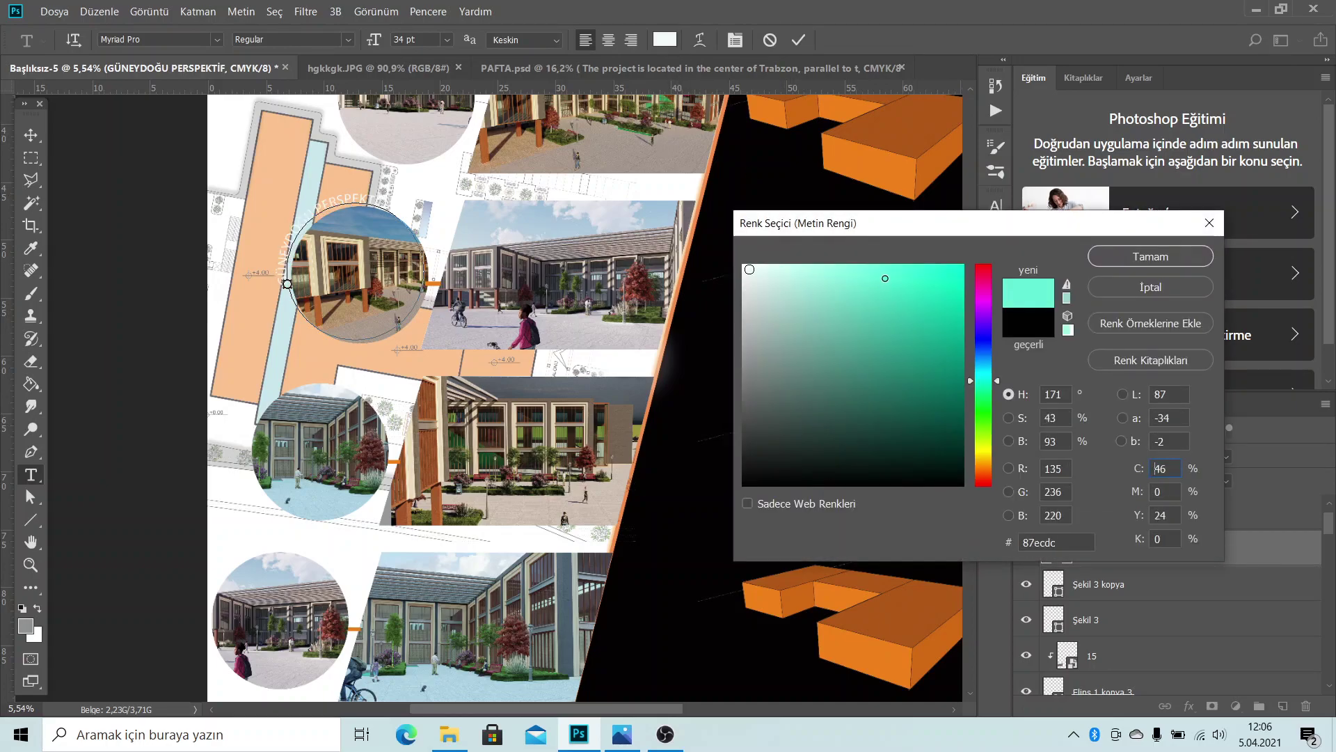
left_click(909, 429)
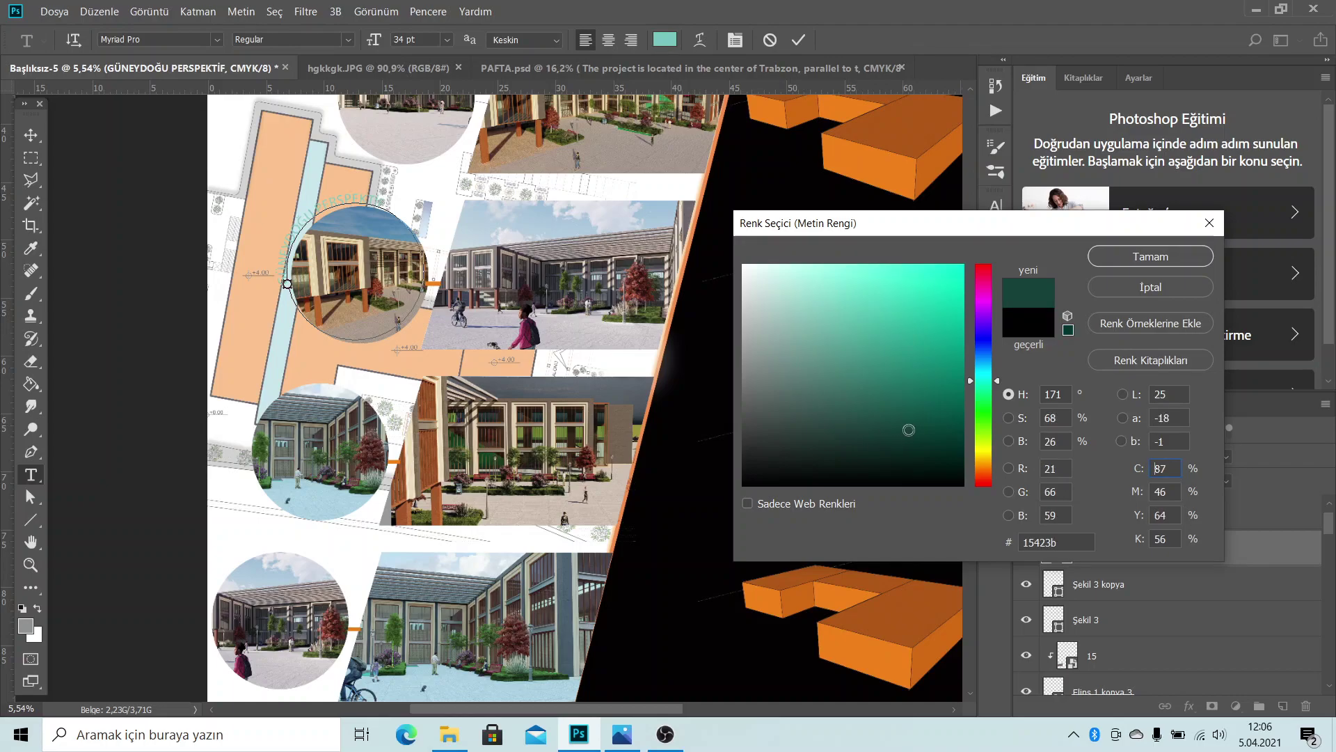
mouse_move(957, 417)
left_mouse_down()
mouse_move(950, 404)
mouse_move(812, 423)
mouse_move(766, 402)
mouse_move(755, 420)
left_mouse_up()
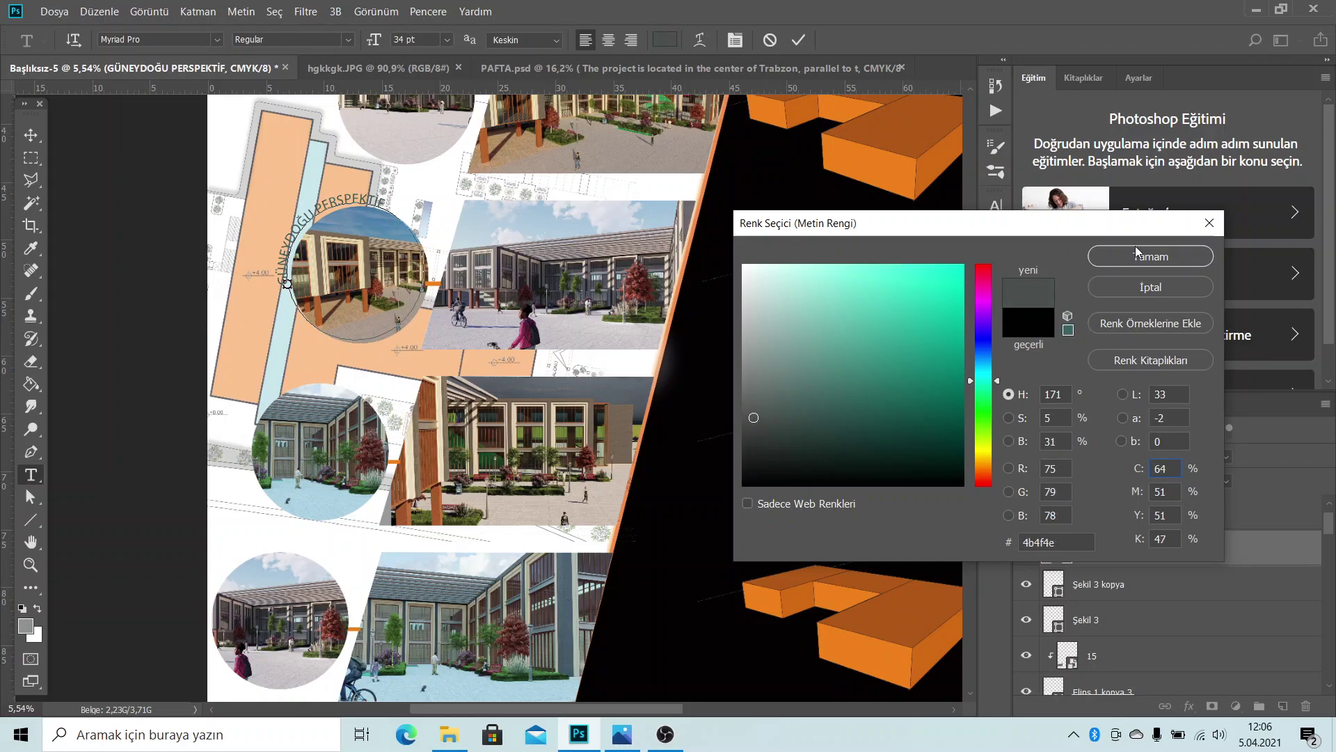
left_click(959, 481)
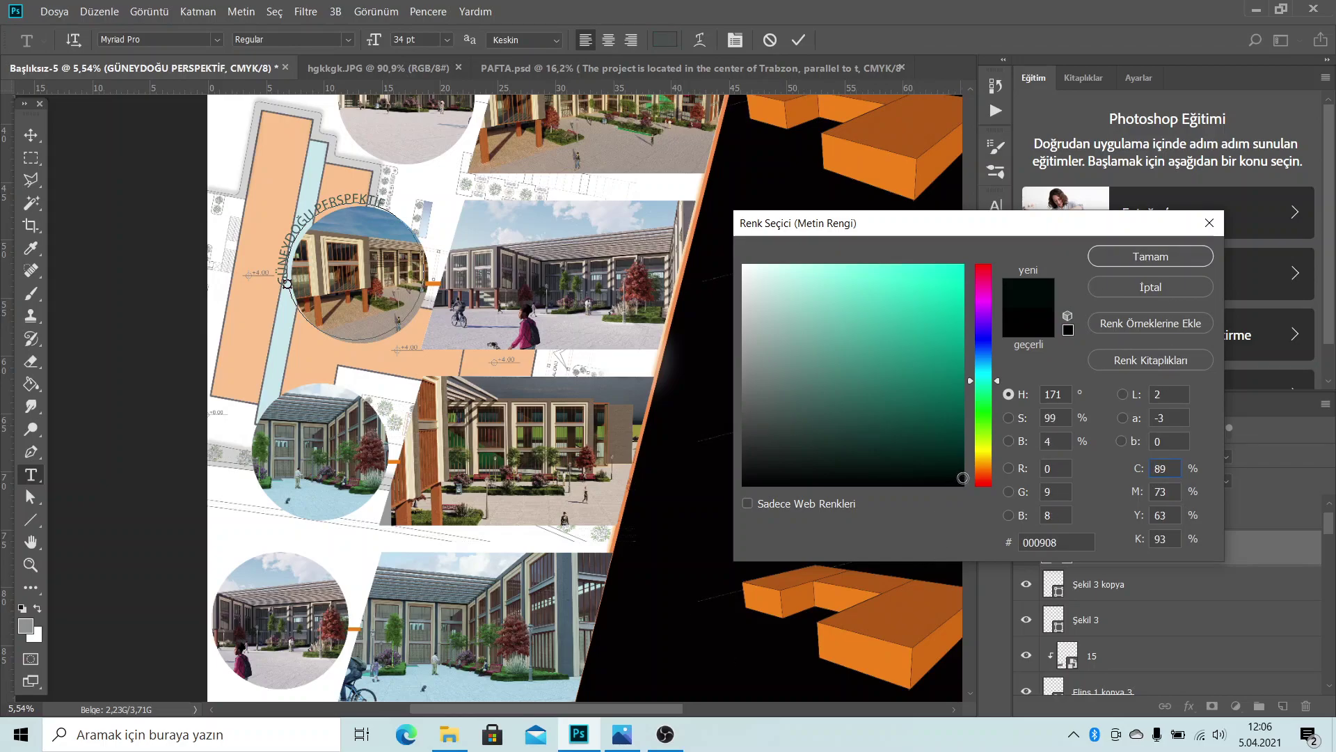
left_click(751, 405)
left_click_drag(751, 405, 770, 430)
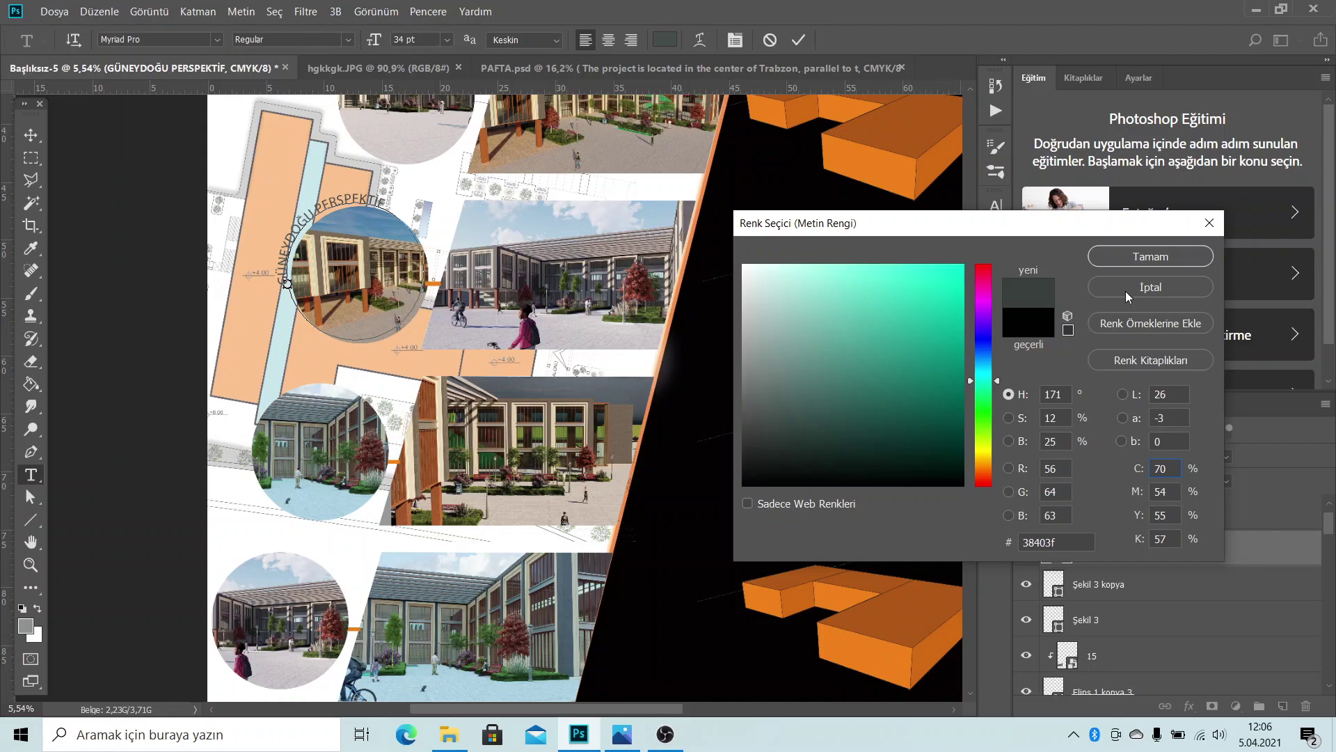
left_click(1140, 259)
left_click(31, 135)
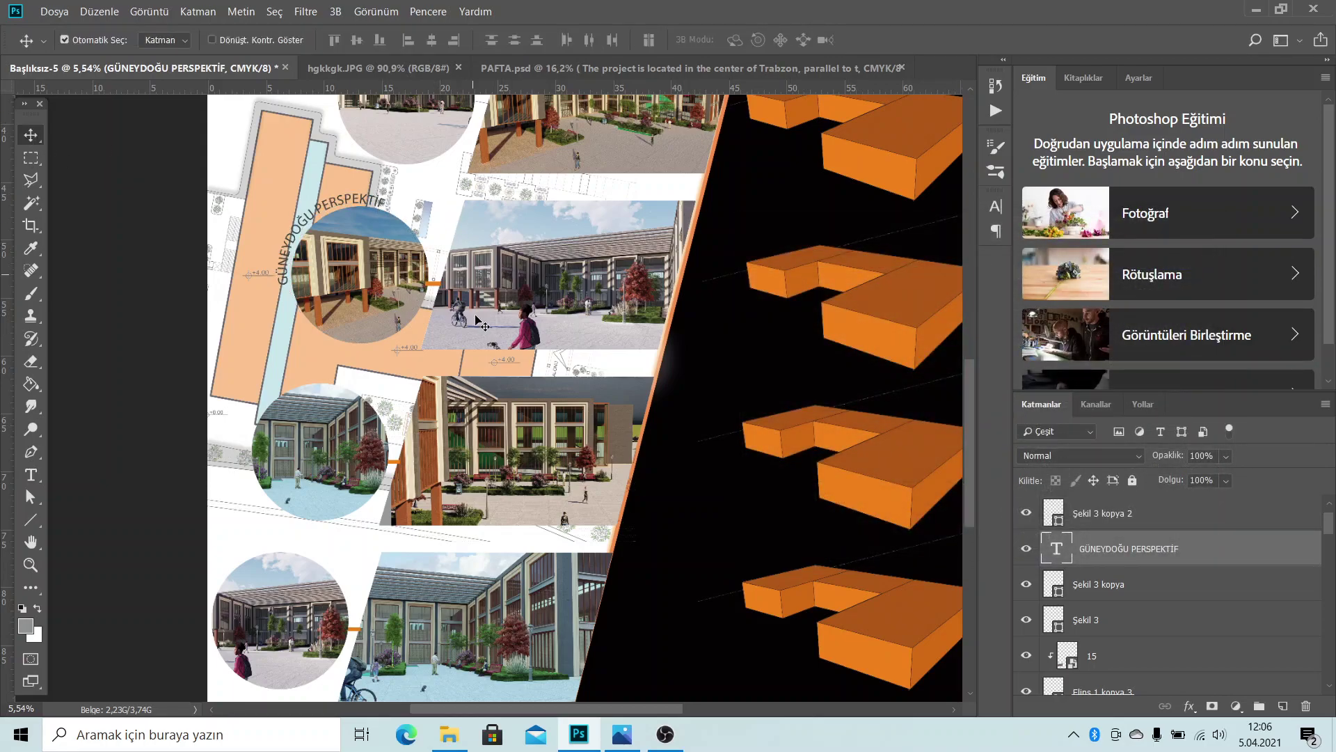
Duplicate the curved label down onto the second and third circles
scroll(346, 198, "down", 2)
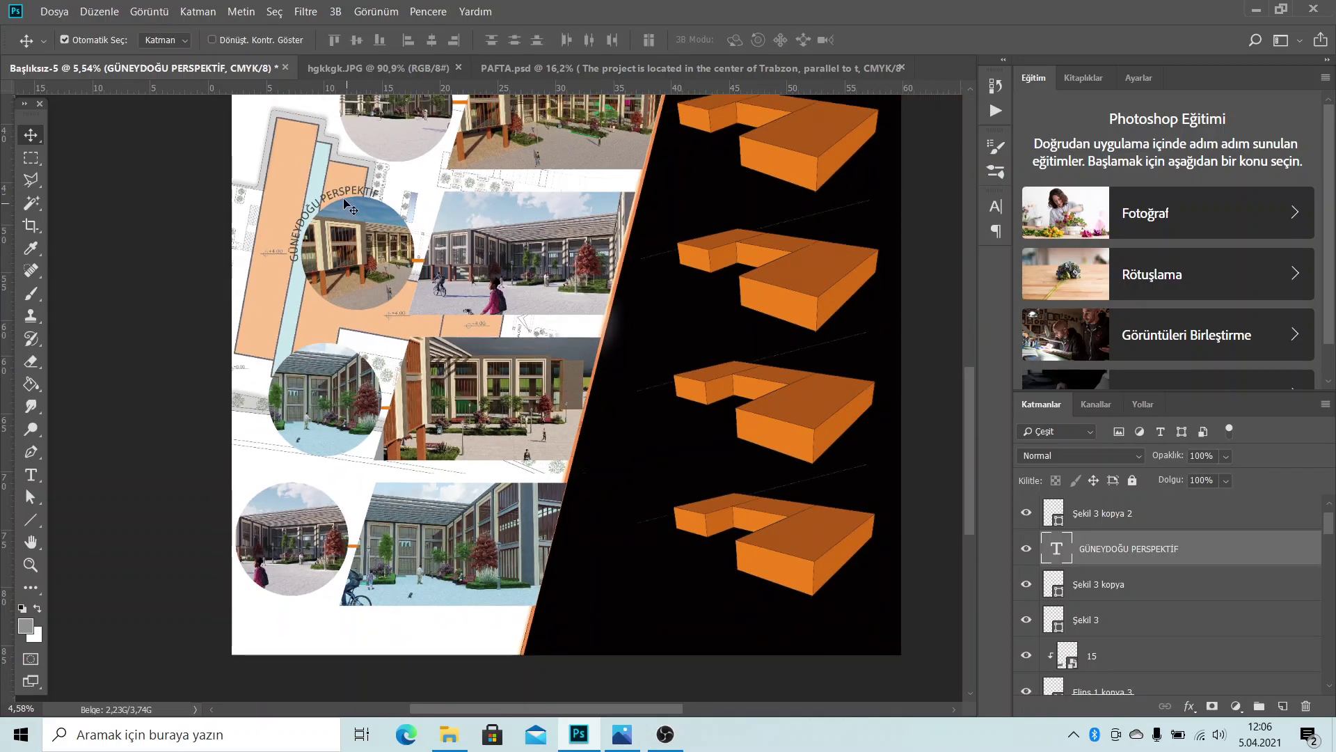
left_click_drag(345, 195, 314, 338, "alt")
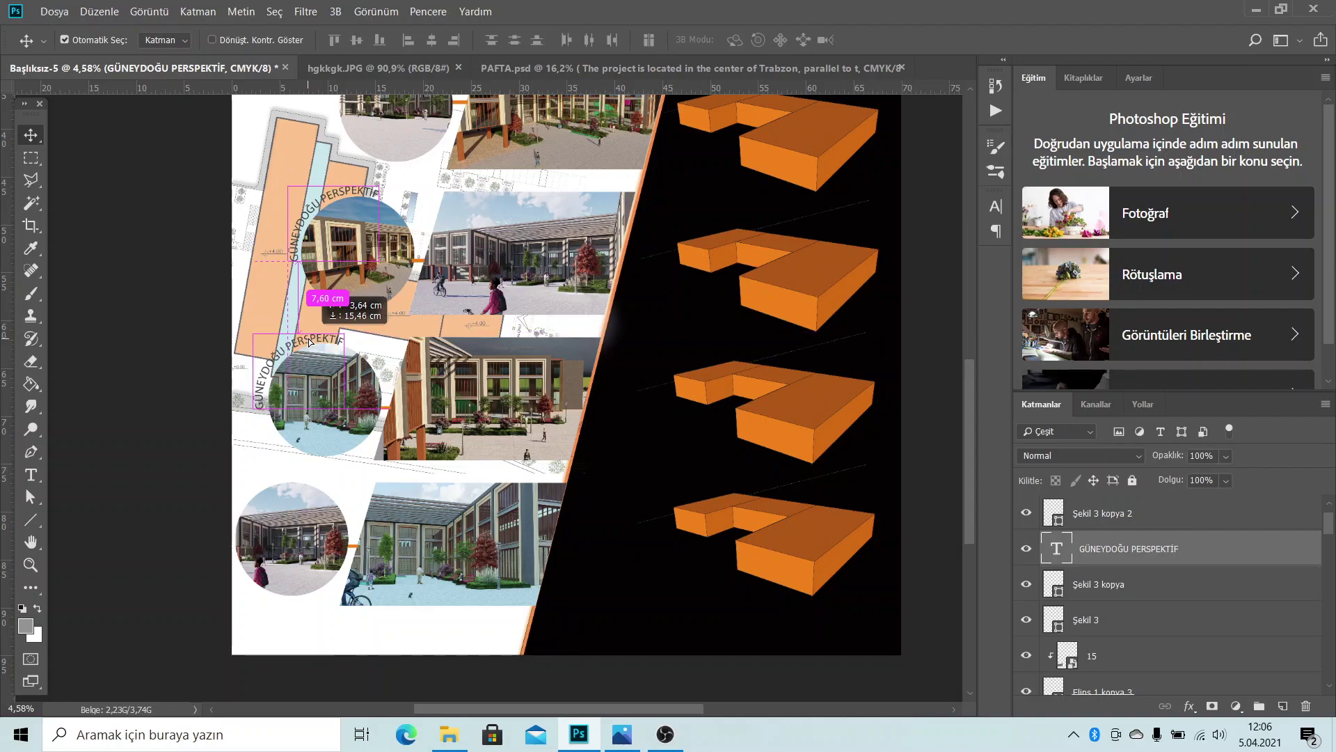
left_click_drag(313, 339, 283, 477)
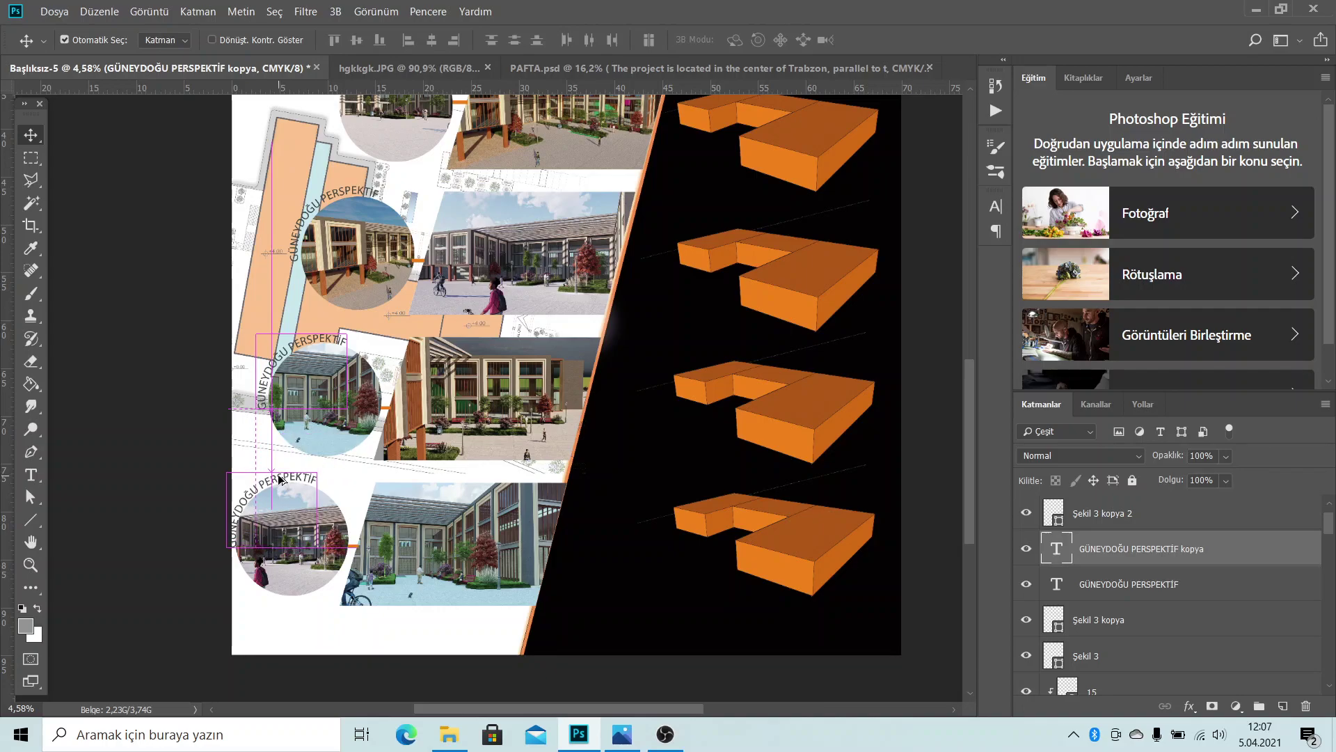
key("ctrl+j")
Place another copy of the curved label on the top circle
scroll(432, 553, "up", 2)
scroll(431, 553, "up", 1)
scroll(417, 487, "up", 2)
left_click(367, 444)
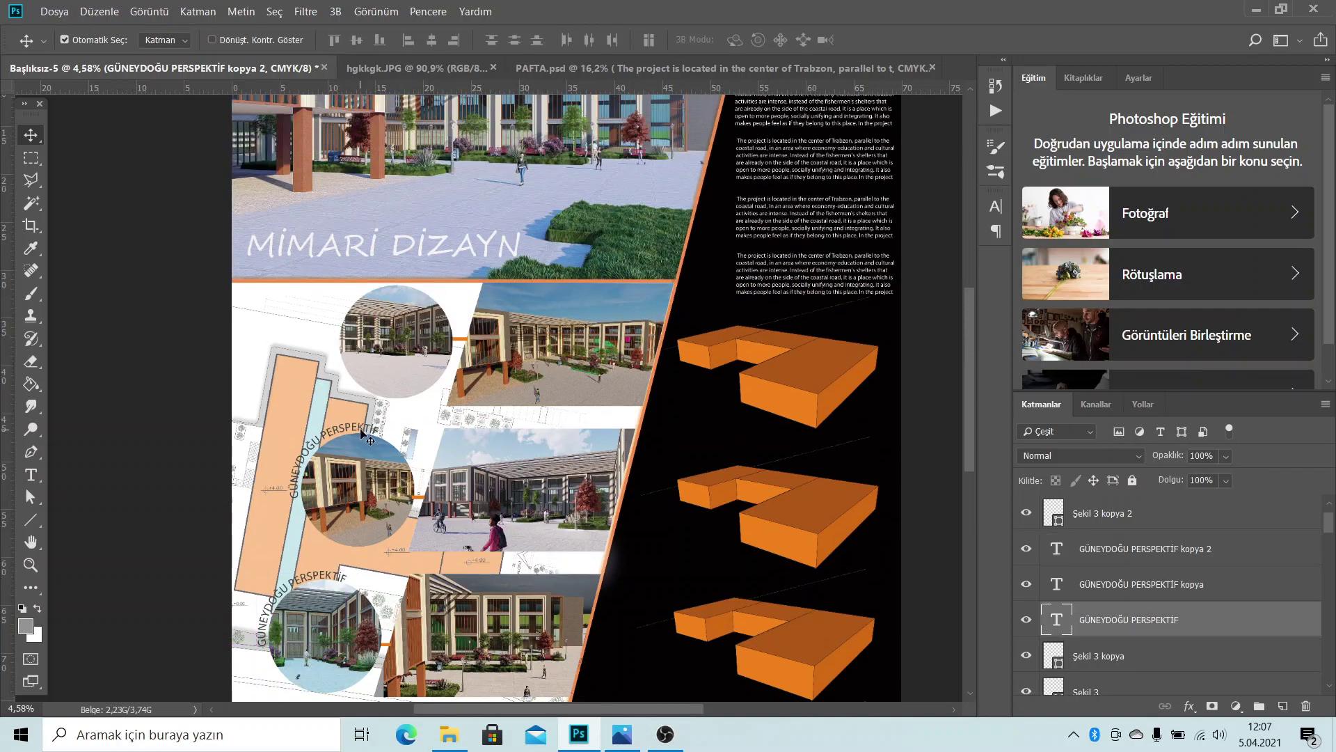
left_click_drag(363, 382, 402, 288)
Compare the poster against the reference image in Photos
scroll(675, 479, "down", 2)
scroll(675, 479, "down", 2)
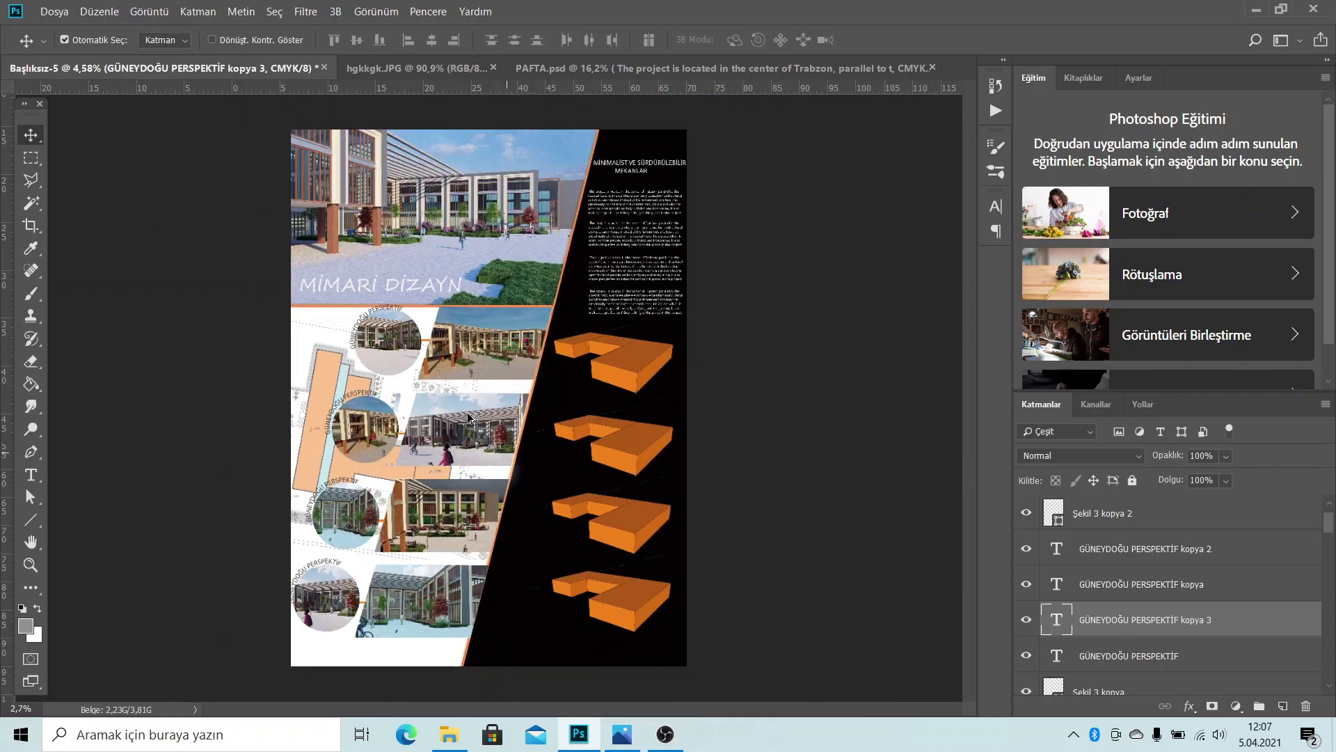
scroll(472, 418, "down", 2)
scroll(468, 546, "up", 2)
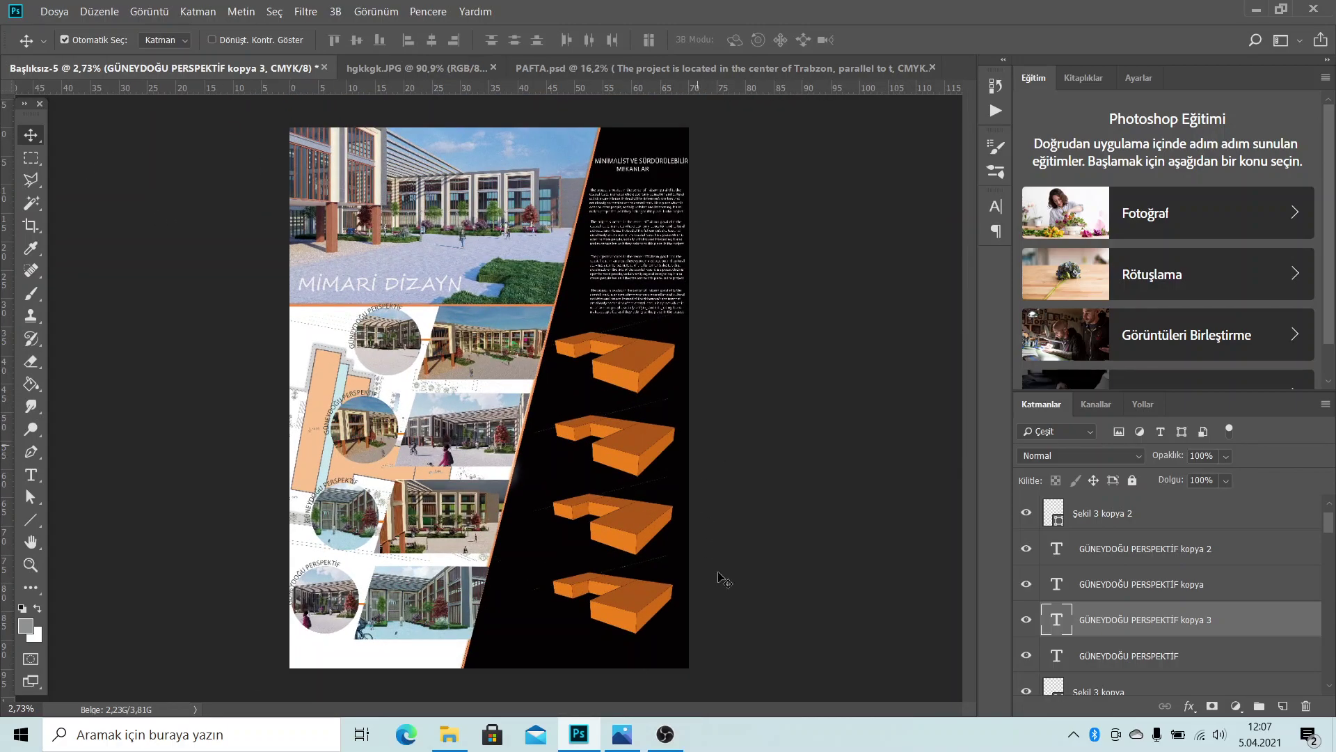
left_click(622, 733)
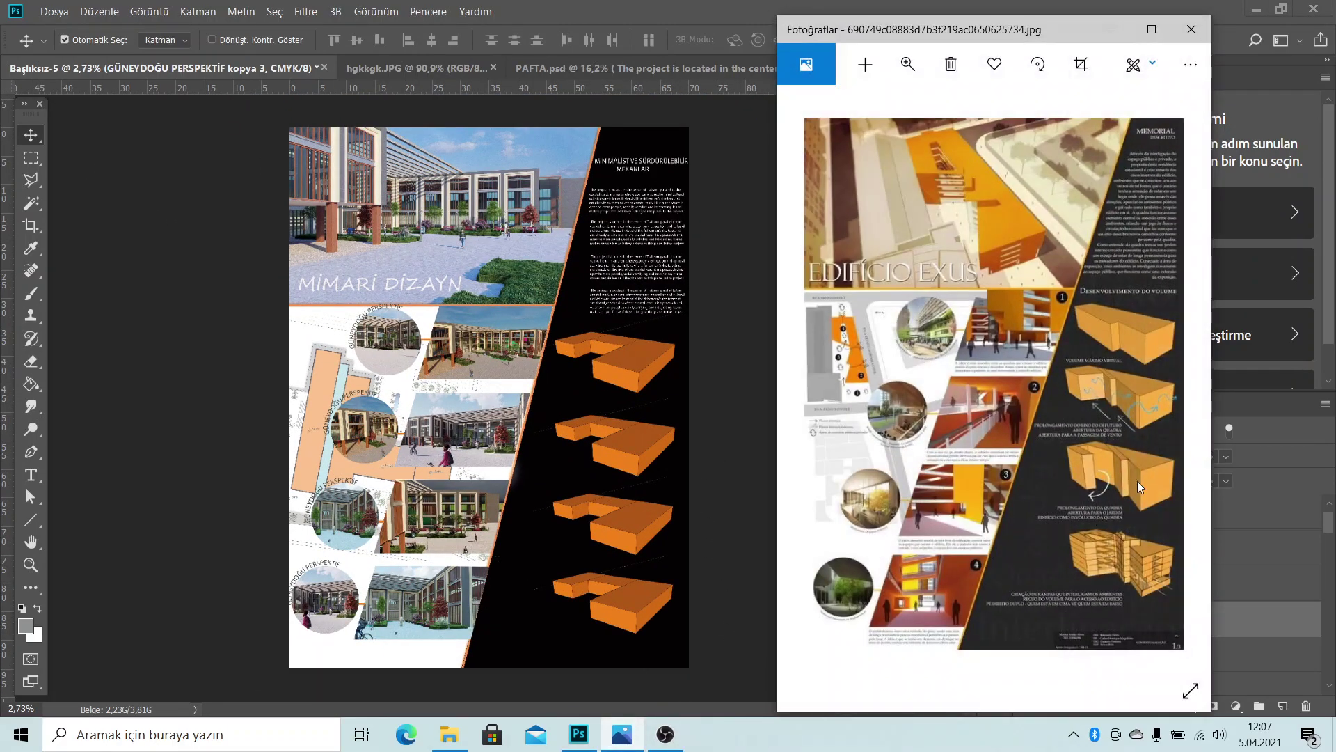
left_click(1111, 32)
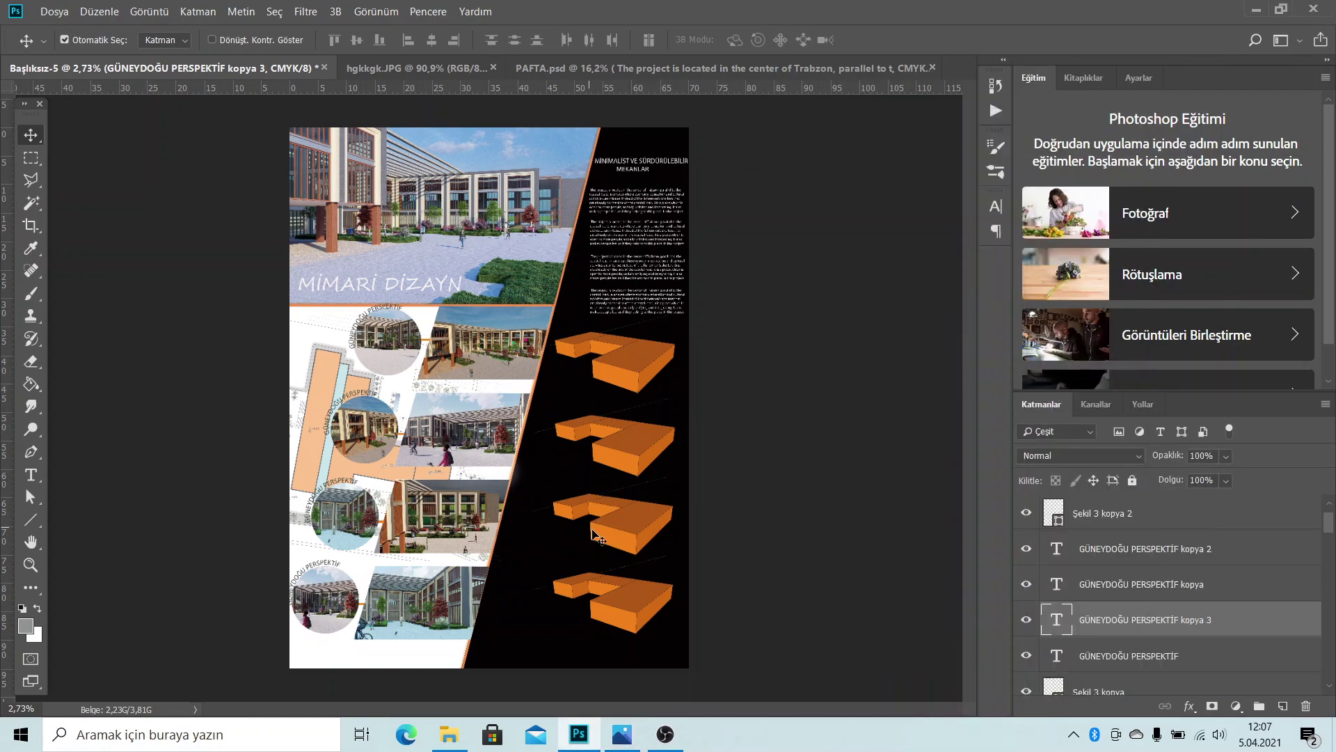
scroll(656, 427, "up", 1)
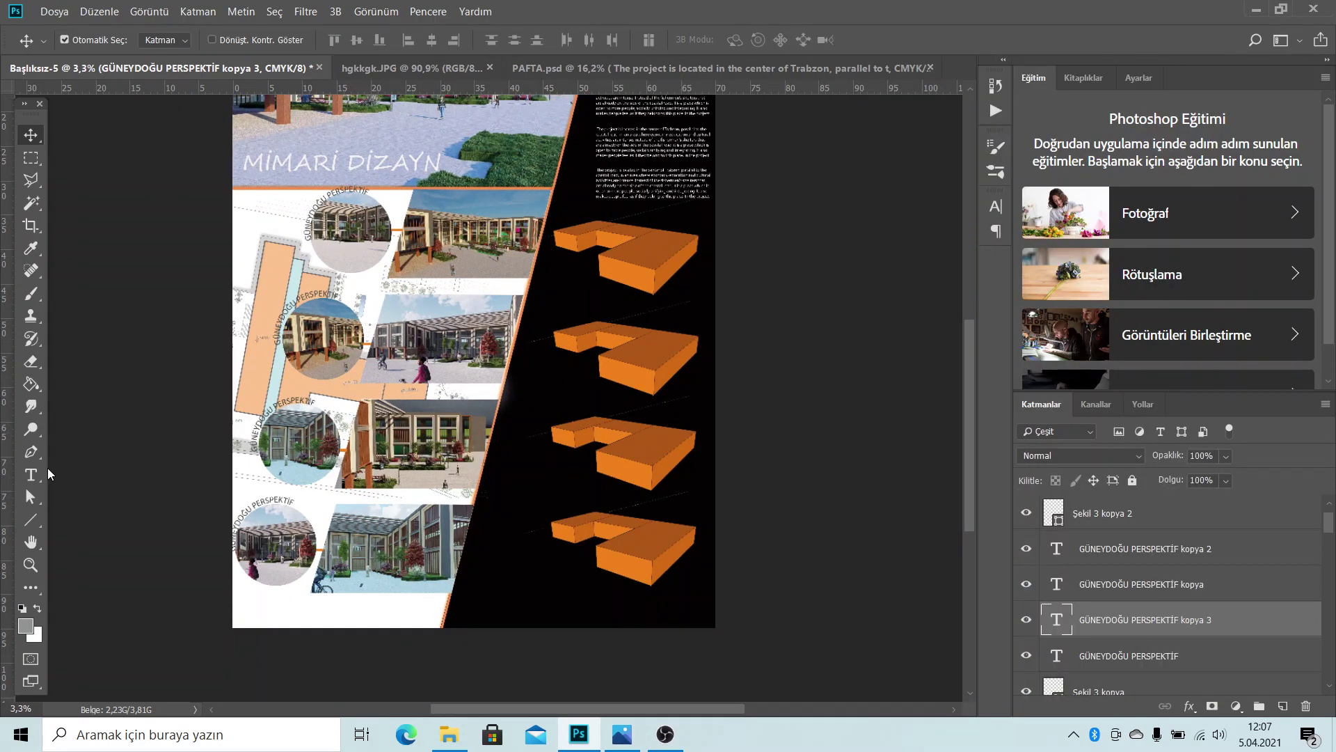
Replace the end of the project description paragraph with pasted text
scroll(654, 191, "up", 1)
mouse_move(658, 249)
left_mouse_down()
mouse_move(627, 372)
mouse_move(605, 367)
left_mouse_up()
scroll(671, 409, "up", 1)
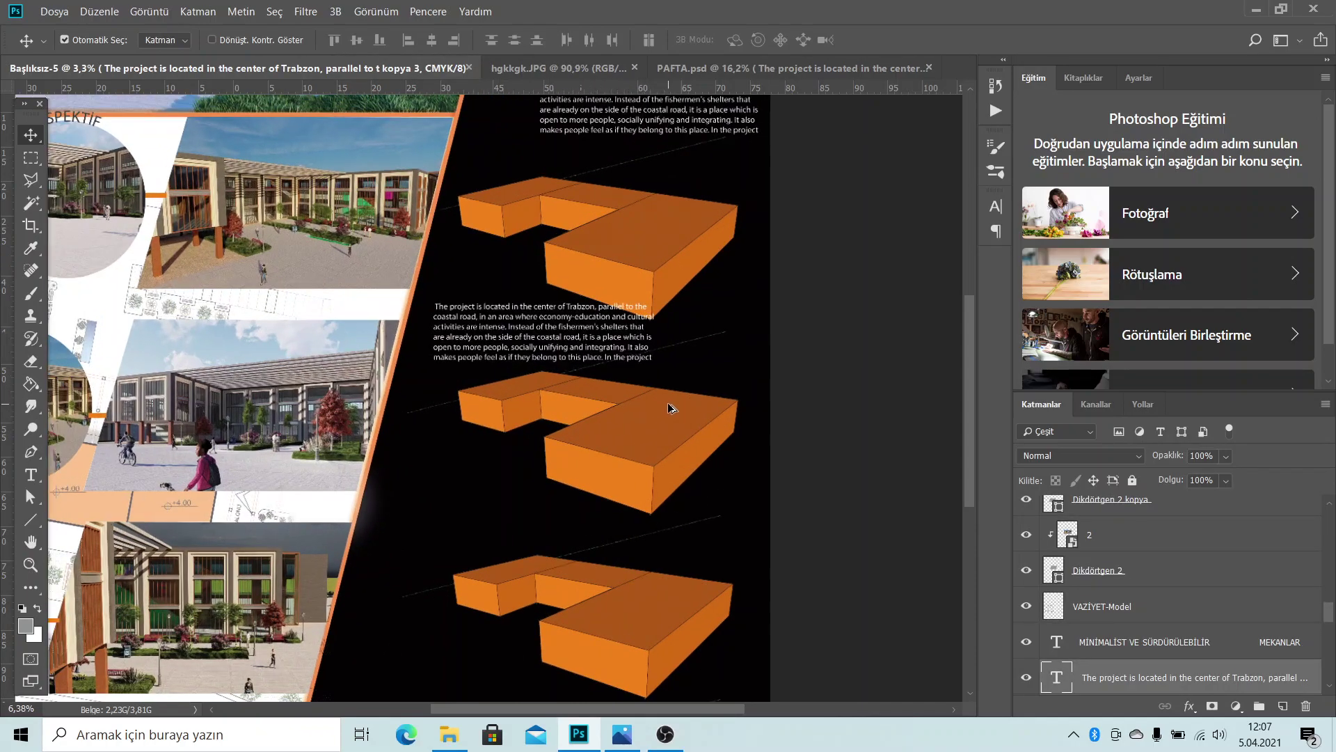
scroll(473, 446, "up", 1)
left_click(31, 475)
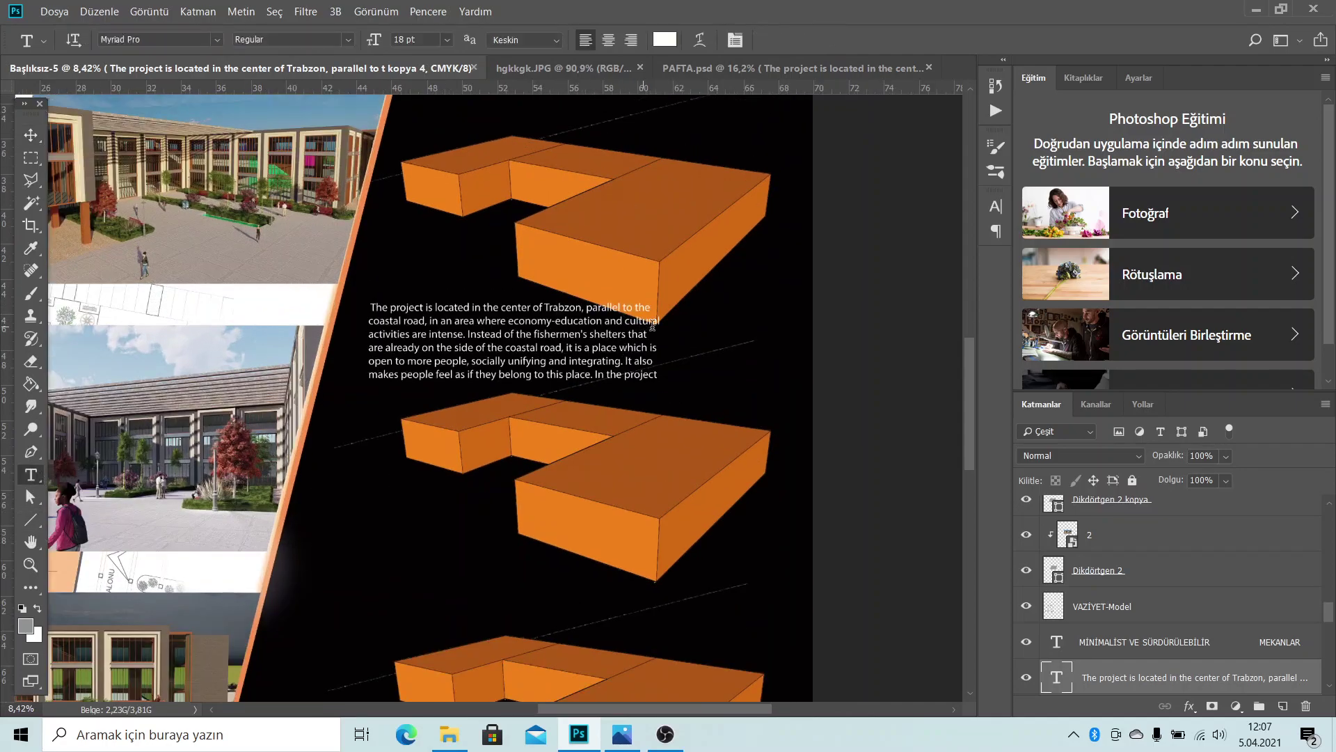
left_click_drag(657, 377, 464, 333)
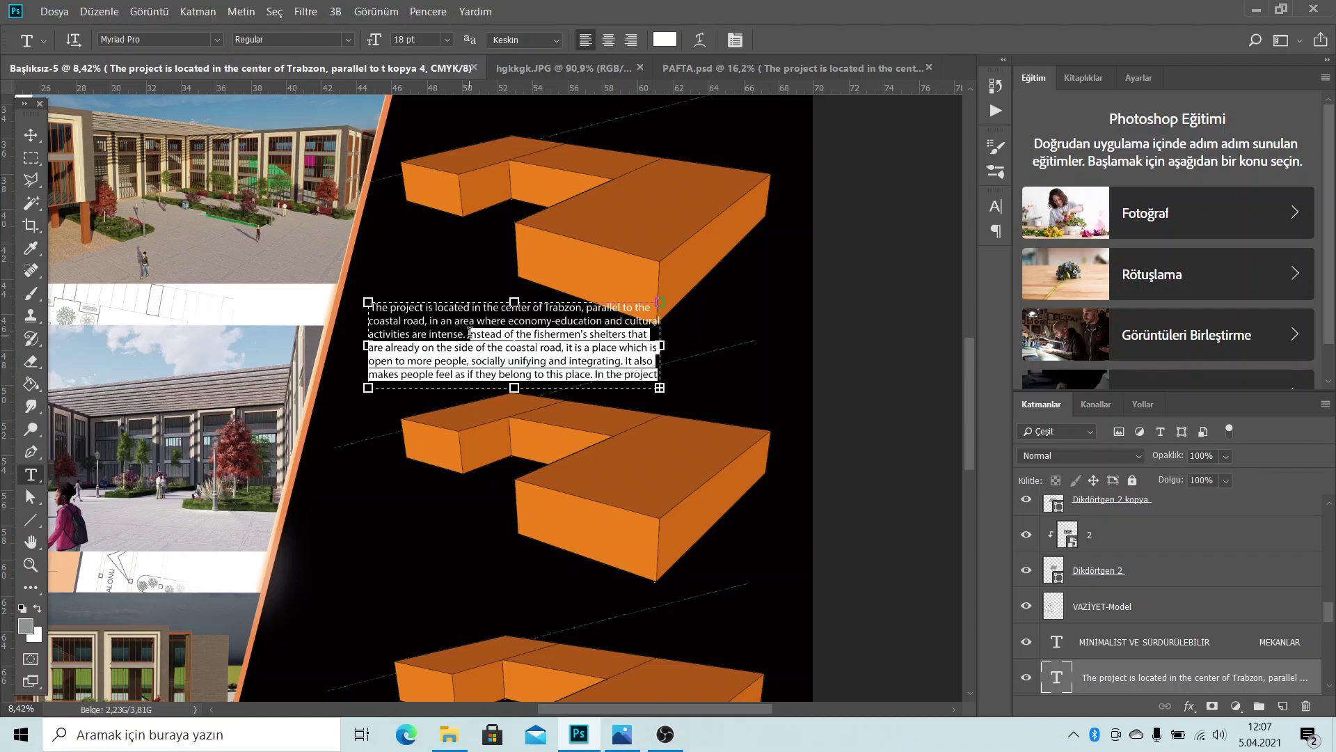
key("ctrl+v")
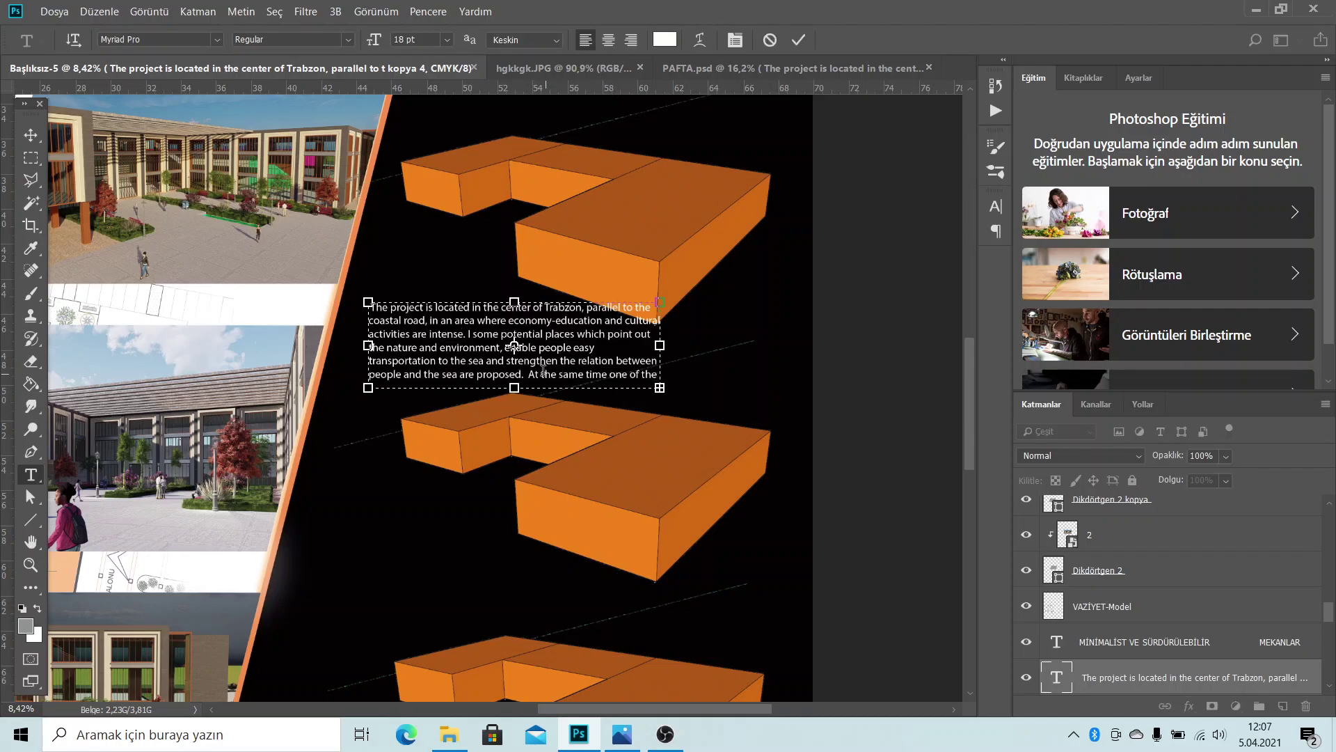
key("Delete")
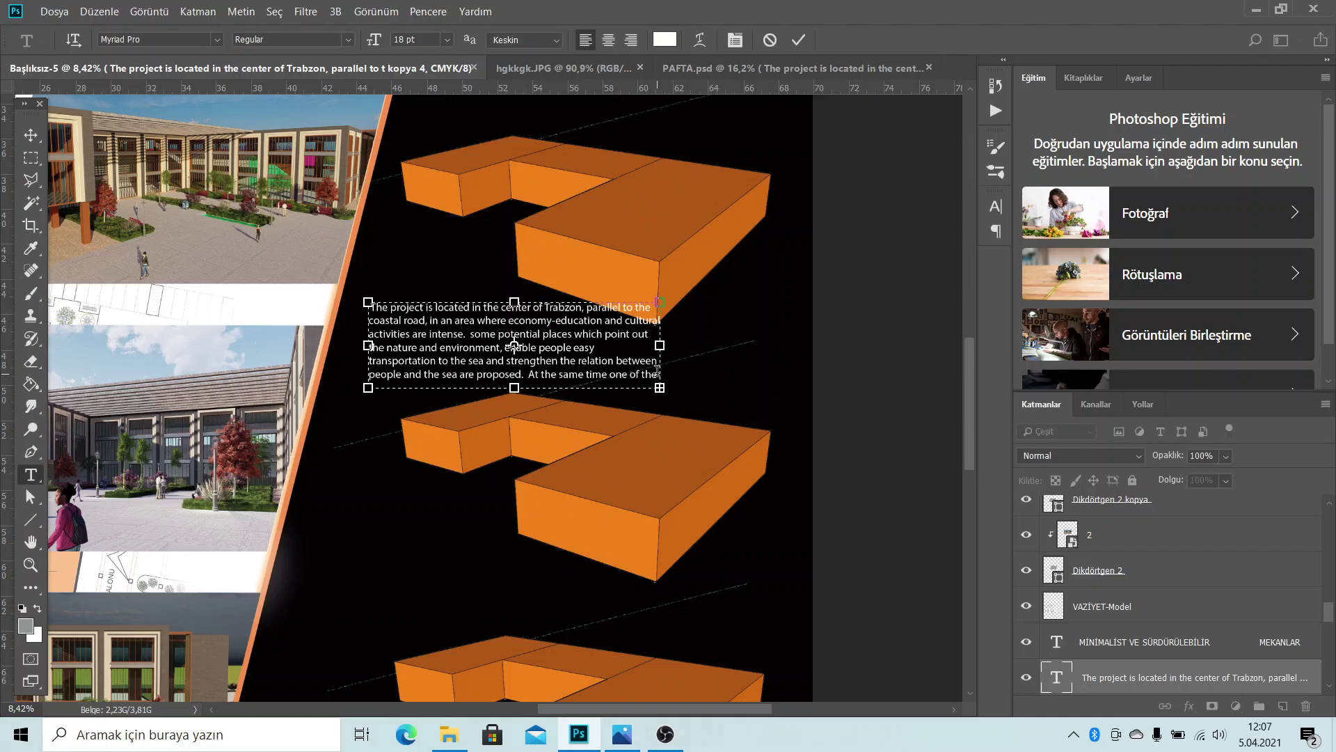
left_click_drag(657, 373, 474, 334)
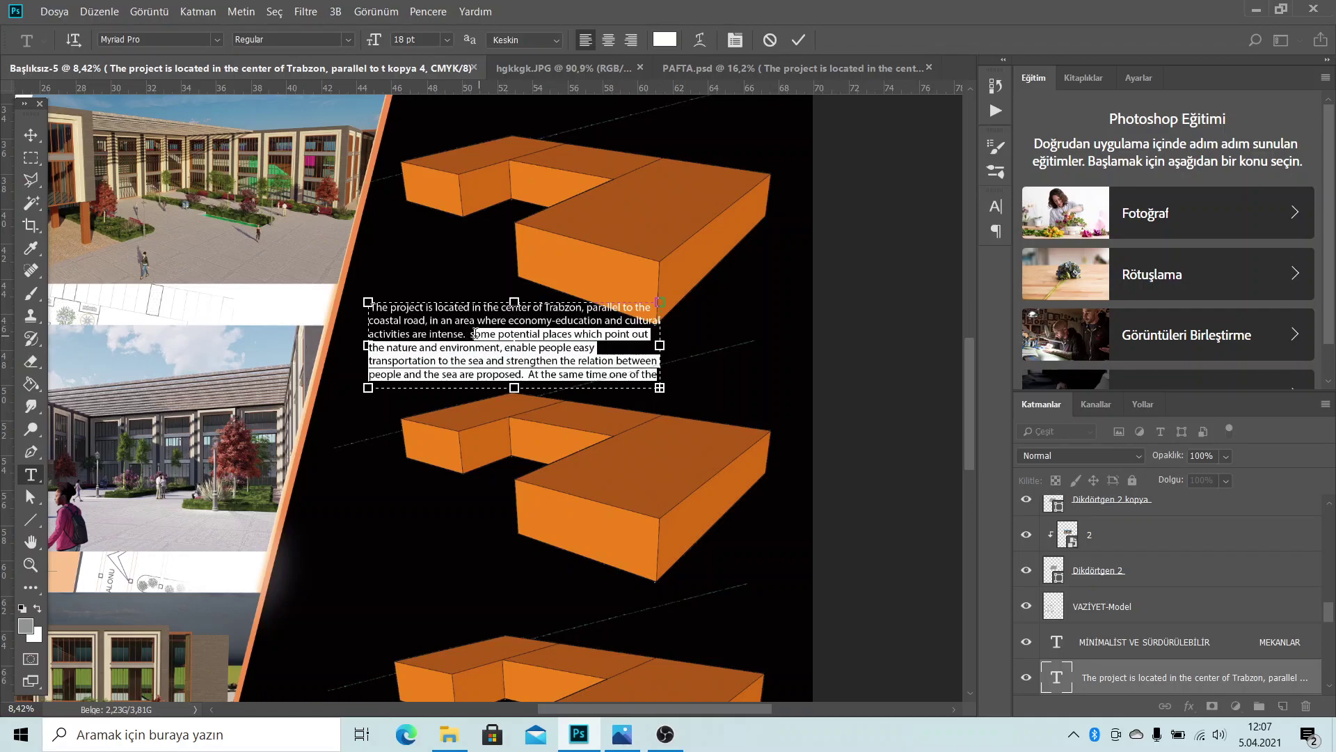
key("ctrl+v")
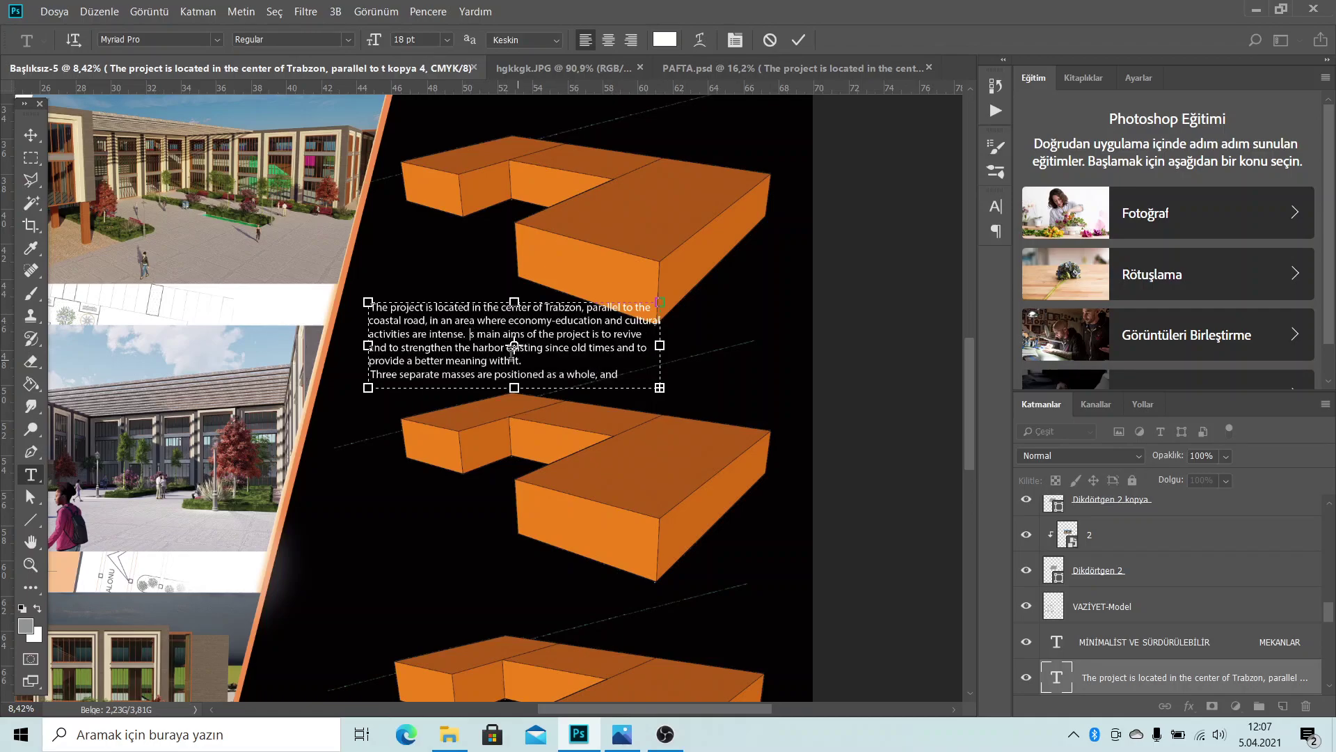
Delete everything after the description's first three lines and commit the text edit
left_click_drag(621, 374, 477, 334)
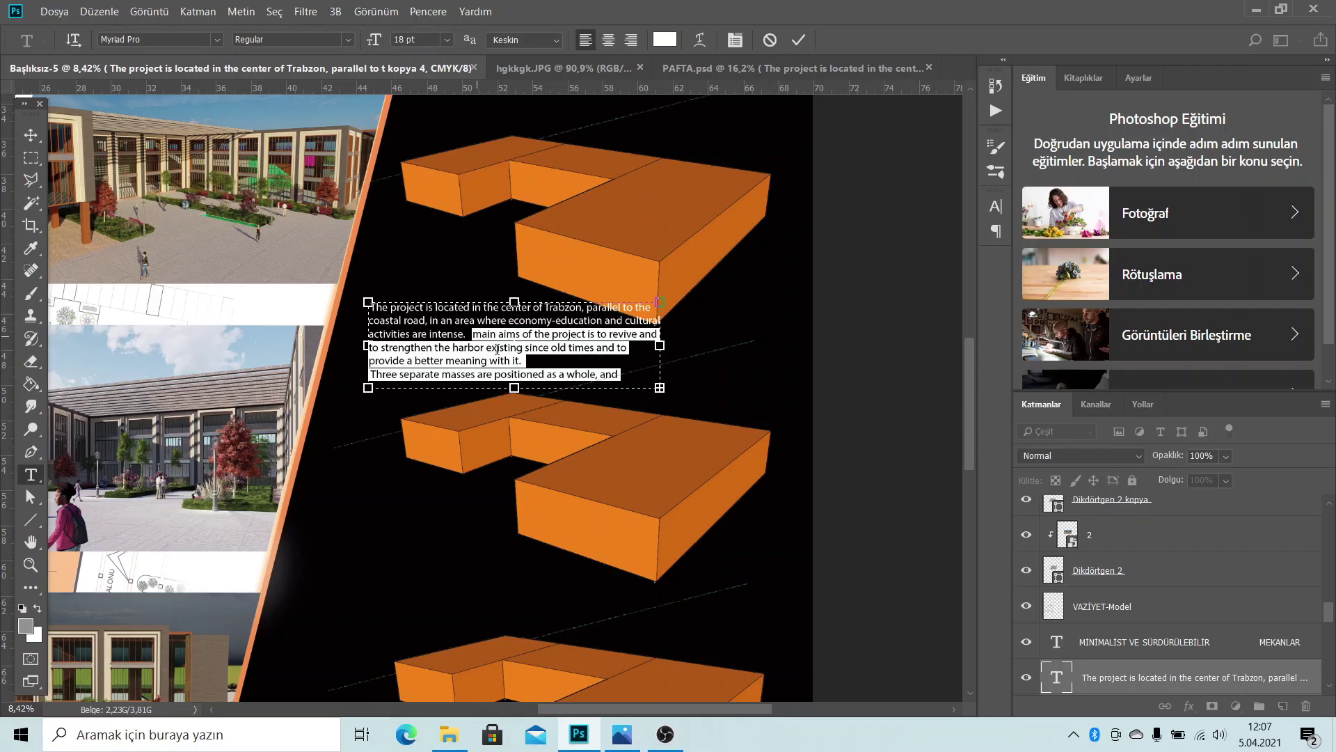
type("communication areas such as management, exhibition, work areas, workshops and eating and drinking areas are also arranged in a certain hierarchy in order to ensure the integrity of the mass.")
left_click_drag(566, 379, 474, 334)
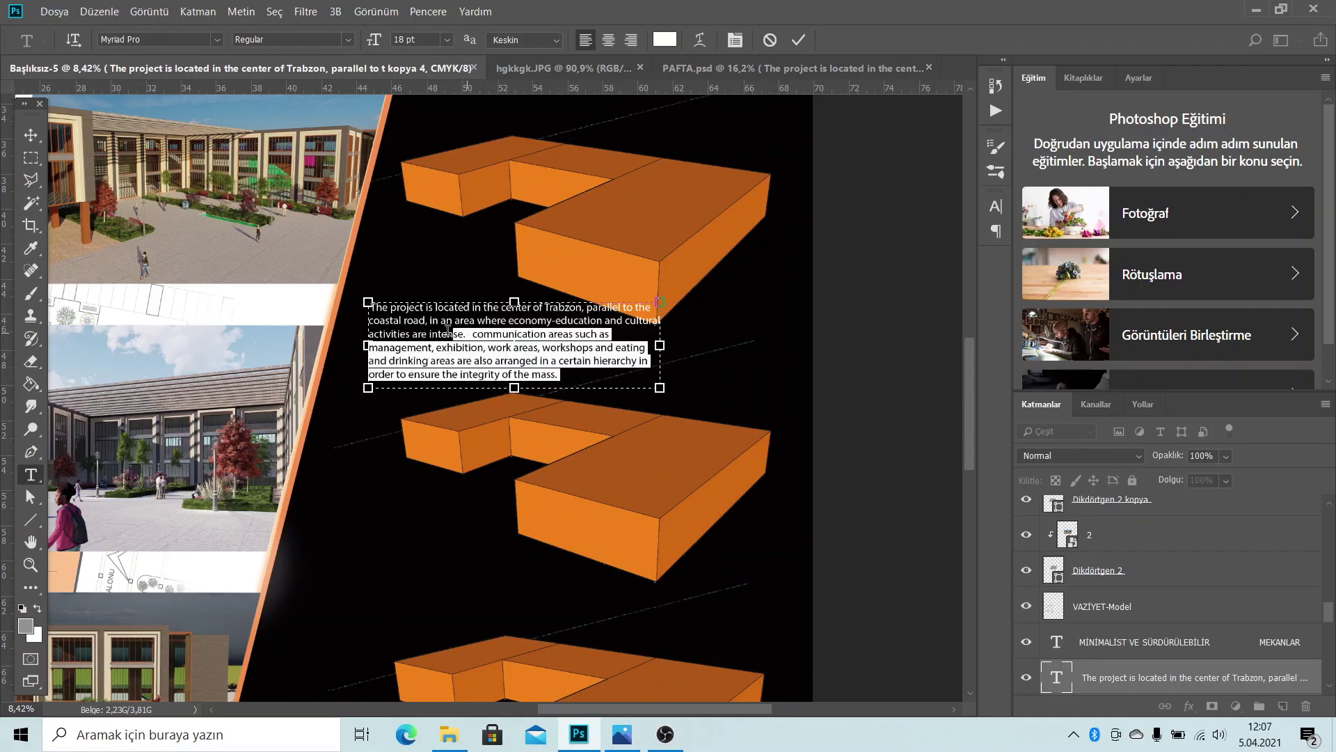
left_click_drag(560, 374, 475, 331)
left_click(472, 333)
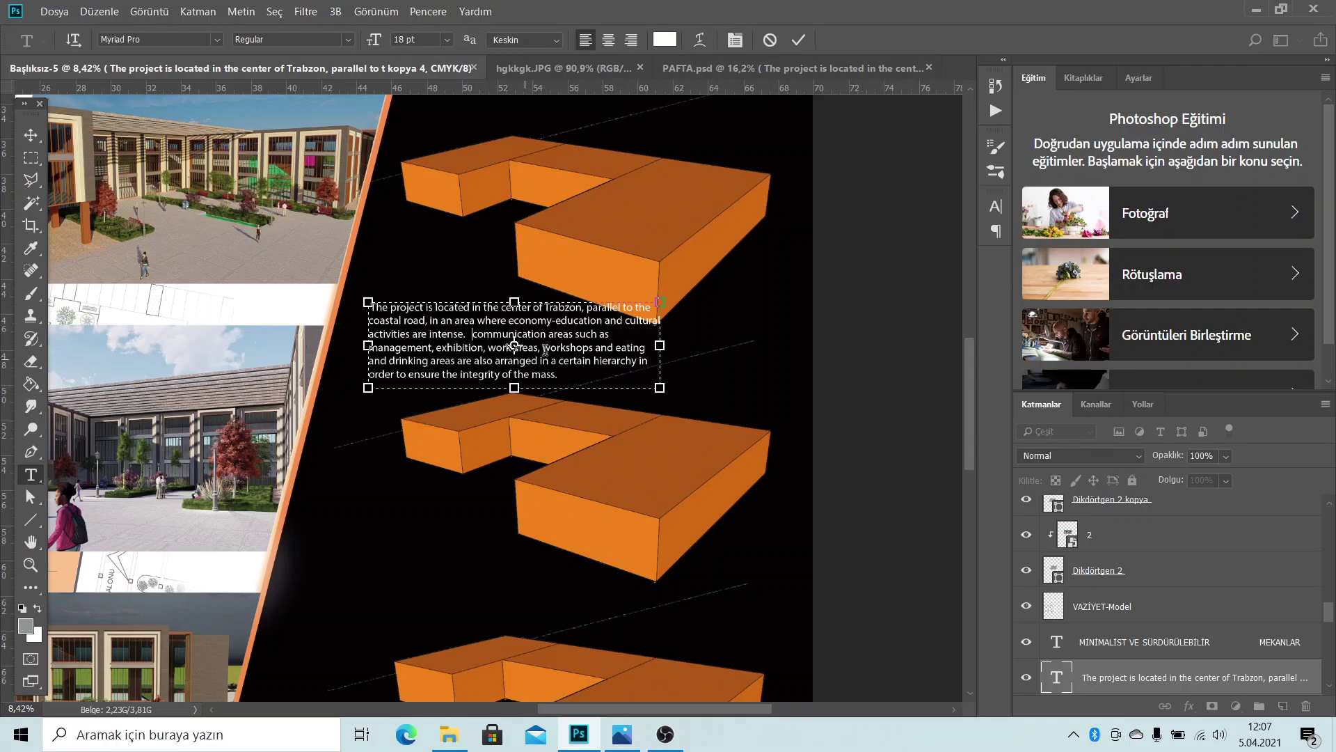
key("ctrl+shift+End")
key("Delete")
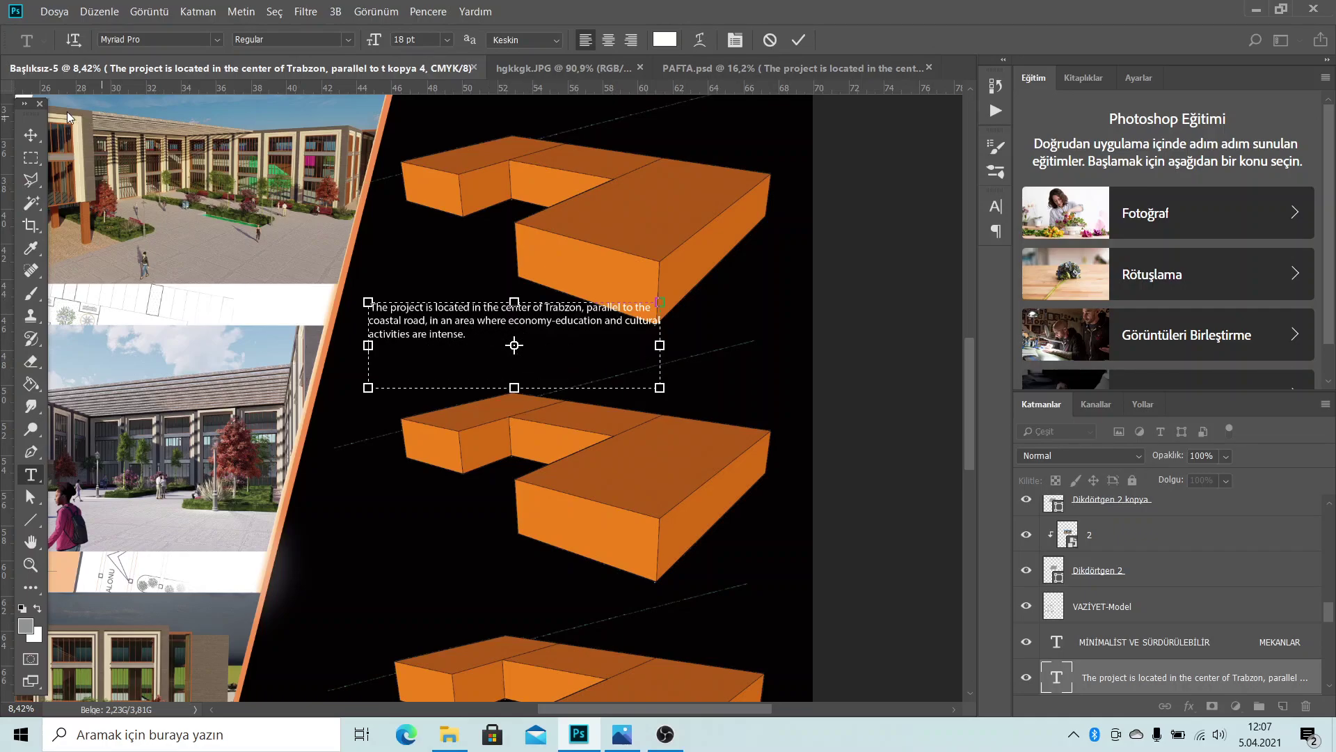
left_click(31, 135)
Nudge the description, then place copies below the second and third massing models
left_click_drag(443, 327, 429, 345)
scroll(570, 258, "down", 2)
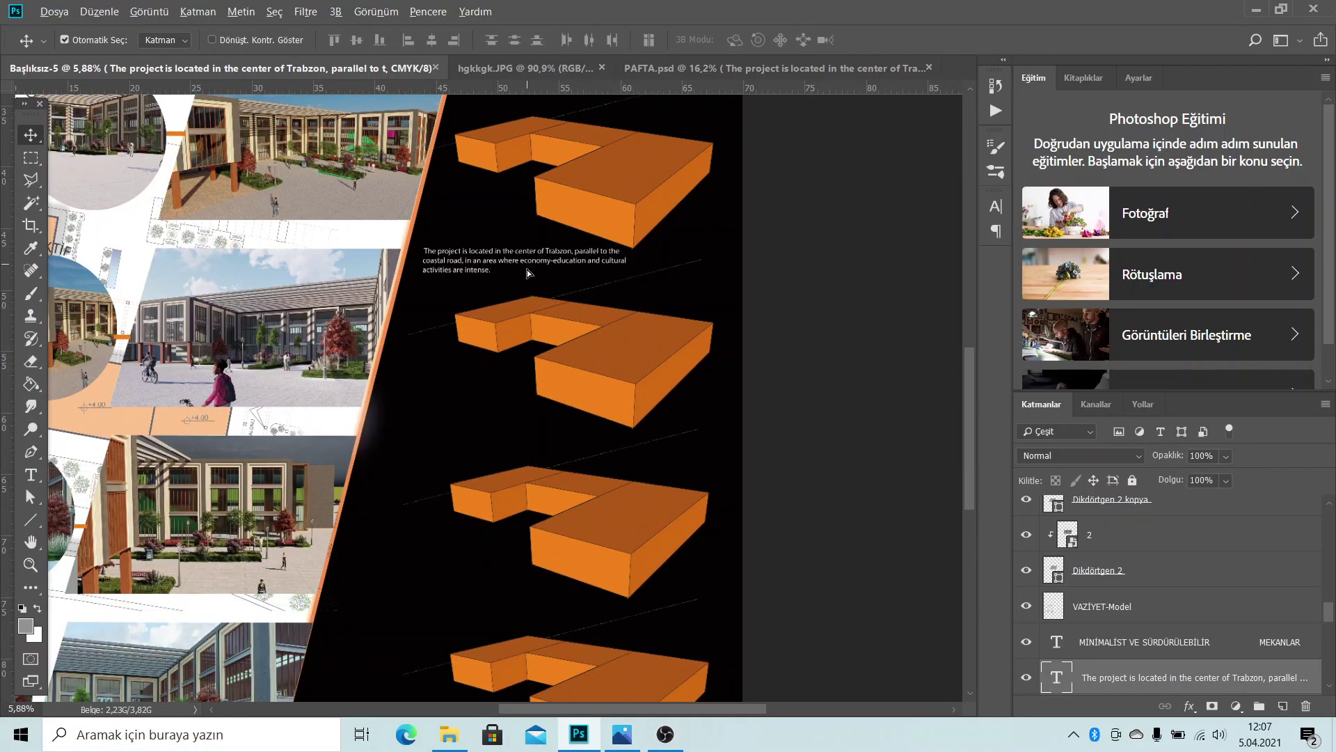
left_click_drag(527, 269, 504, 410)
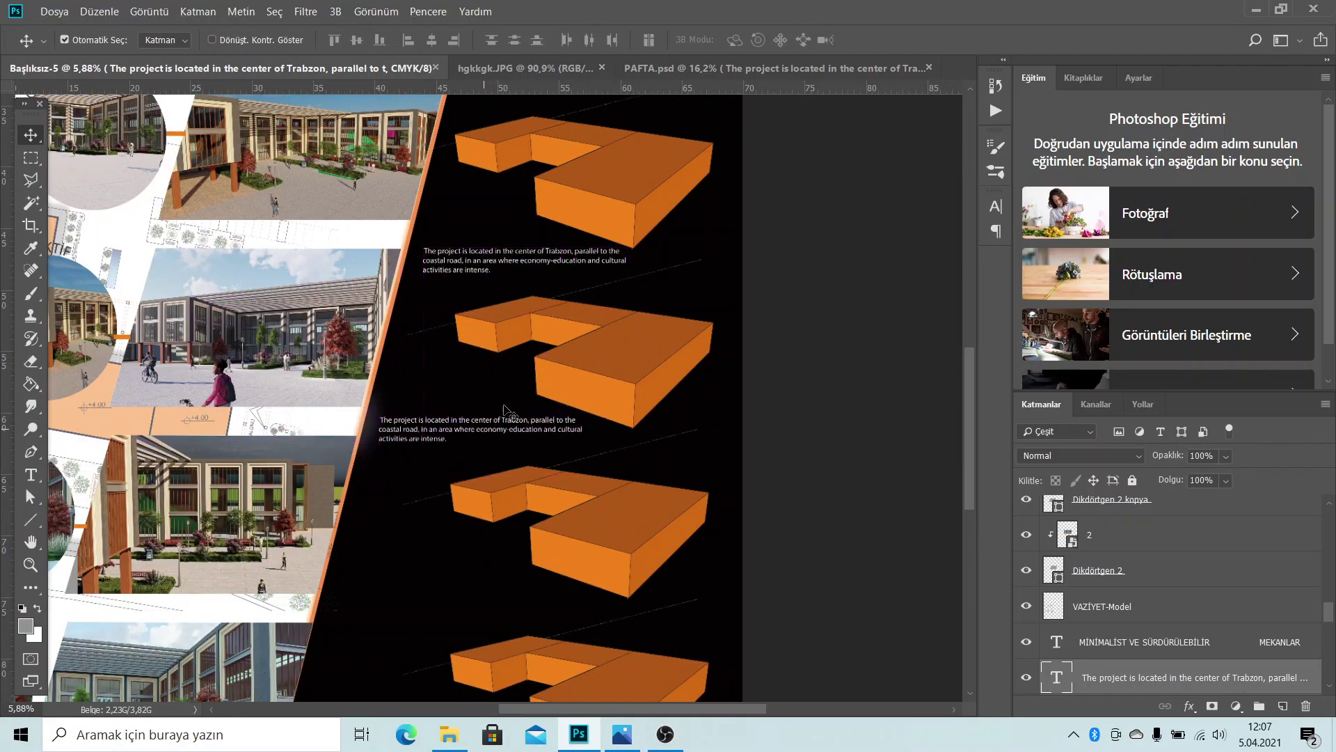
scroll(505, 411, "down", 3)
scroll(541, 294, "down", 1)
left_click_drag(534, 282, 505, 443)
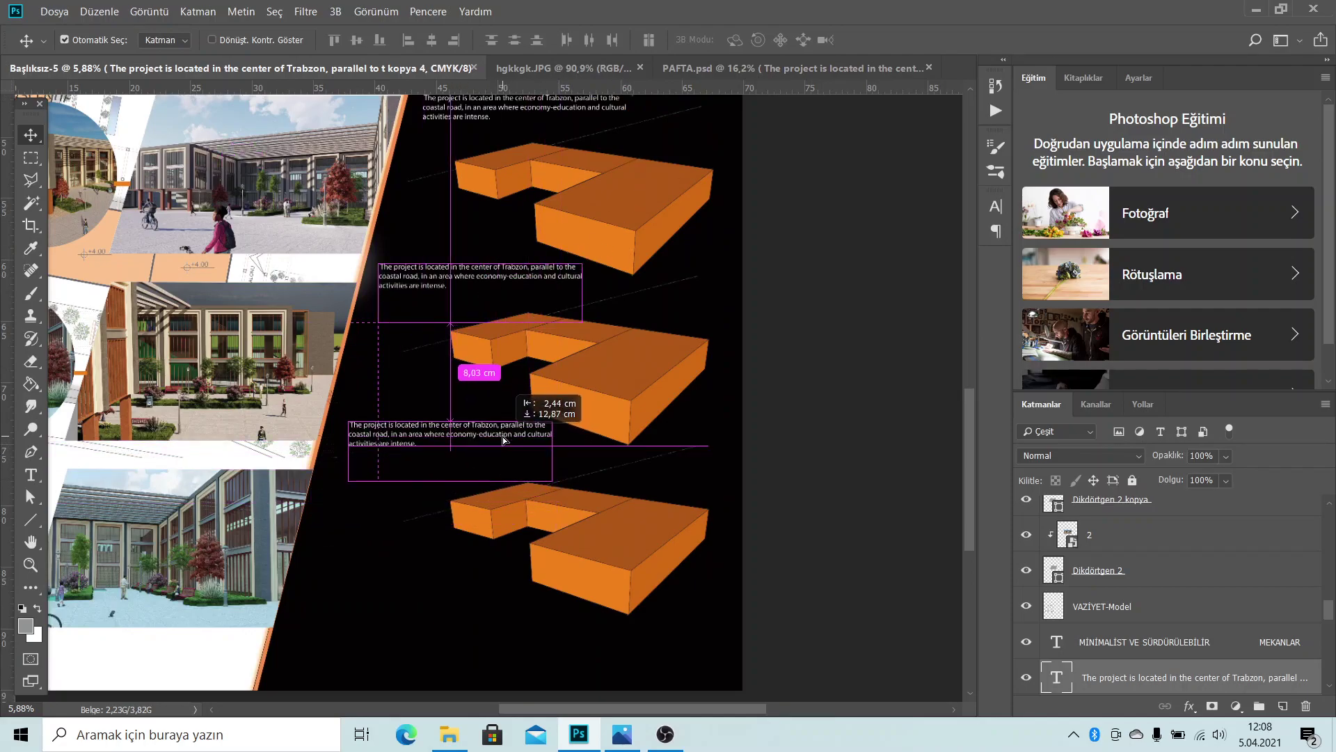
left_click_drag(505, 443, 497, 467)
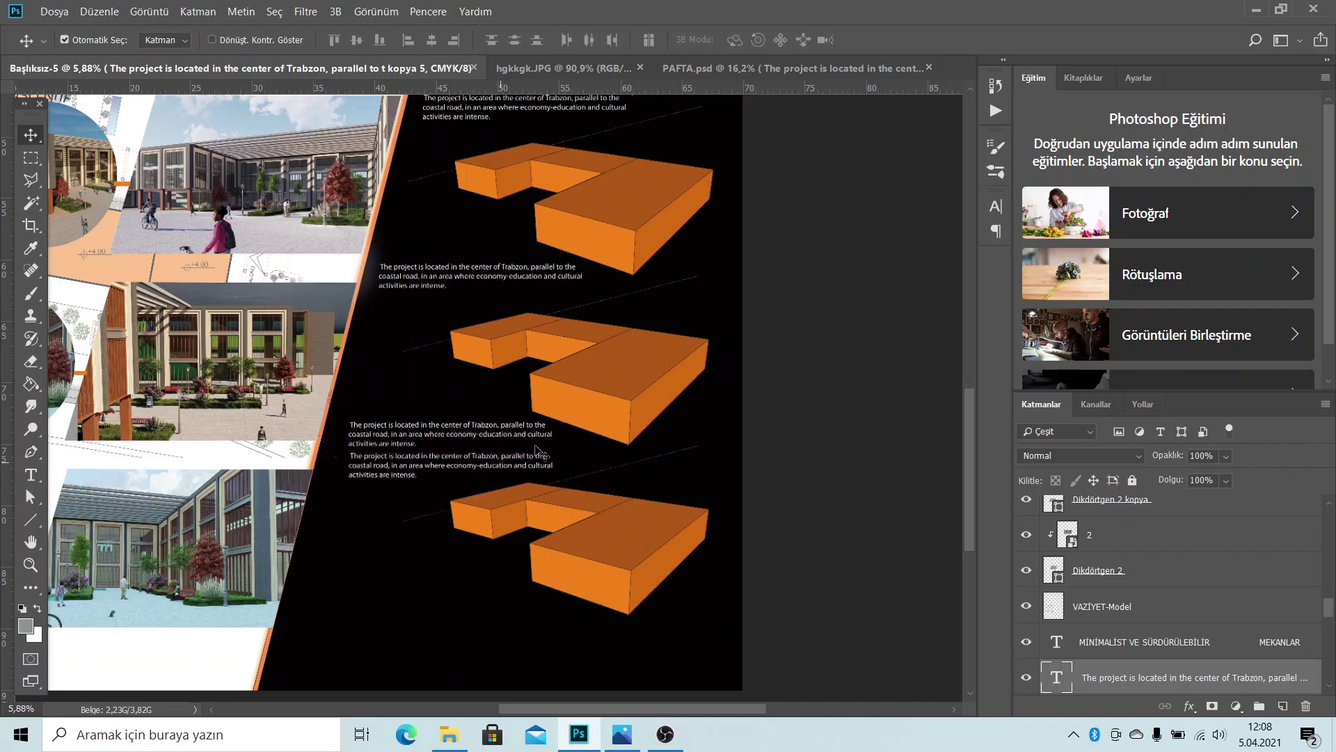
Place another description copy near the lowest massing model
scroll(515, 452, "down", 3, "alt")
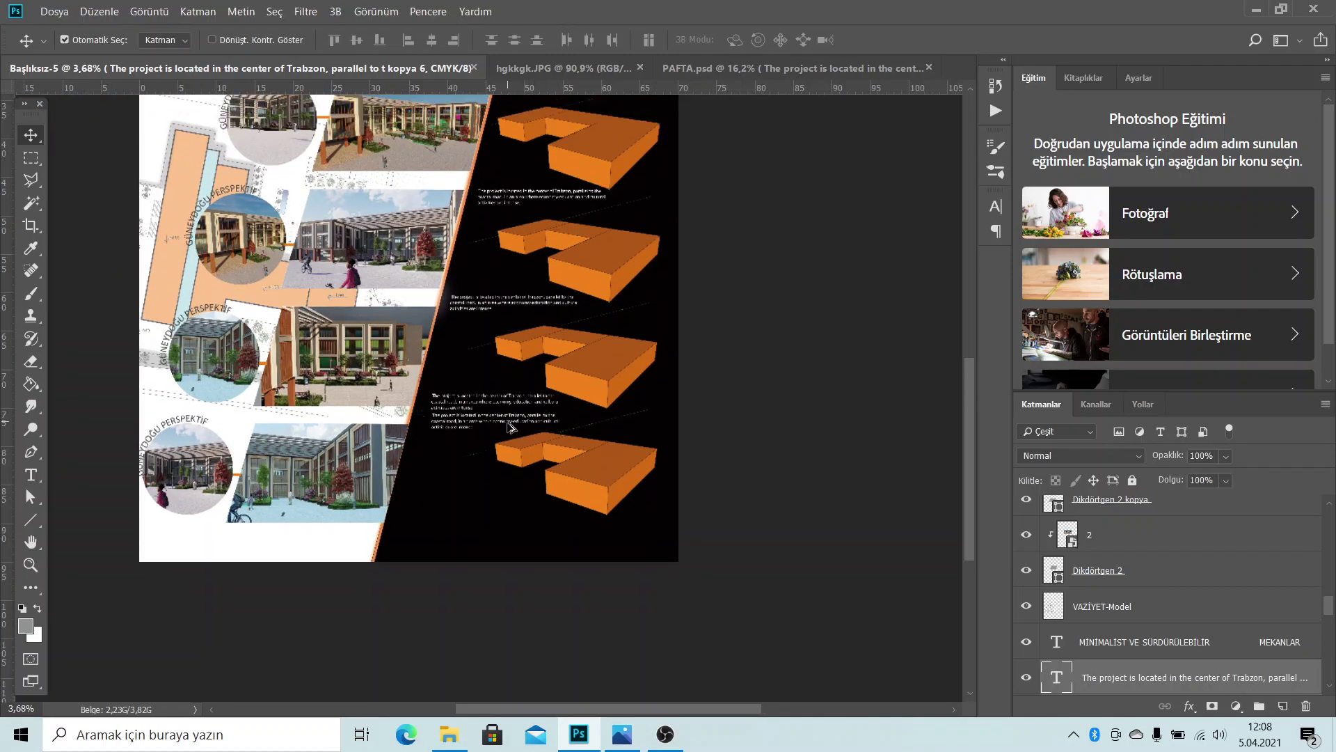
left_click_drag(510, 426, 474, 535)
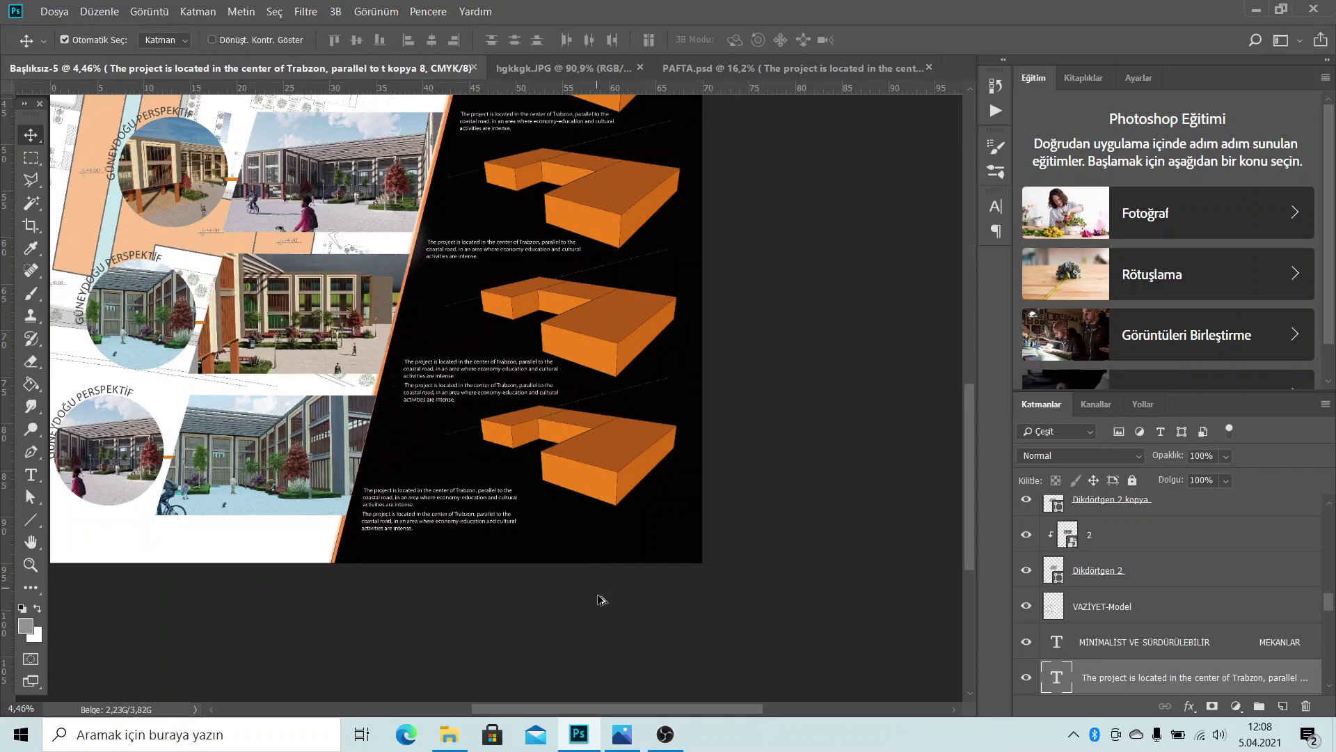
scroll(598, 578, "down", 3)
scroll(633, 553, "up", 2)
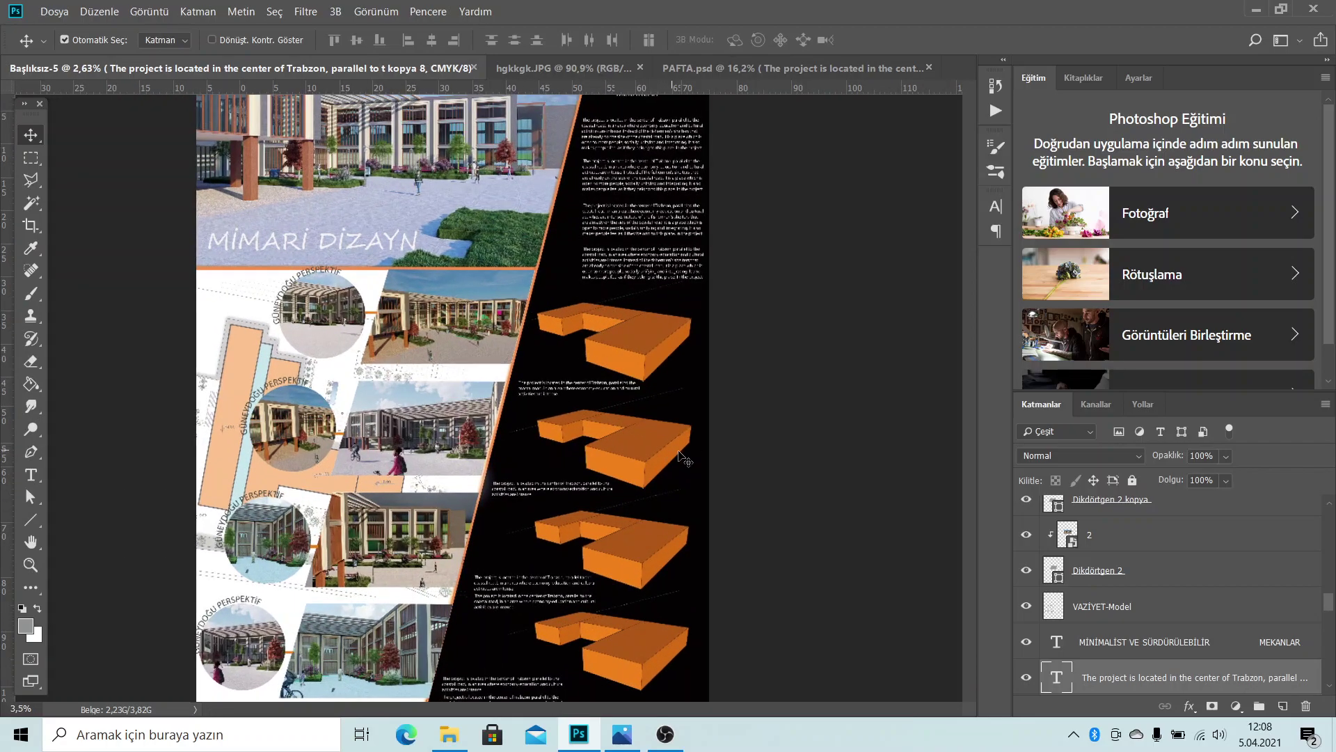
scroll(685, 362, "up", 2)
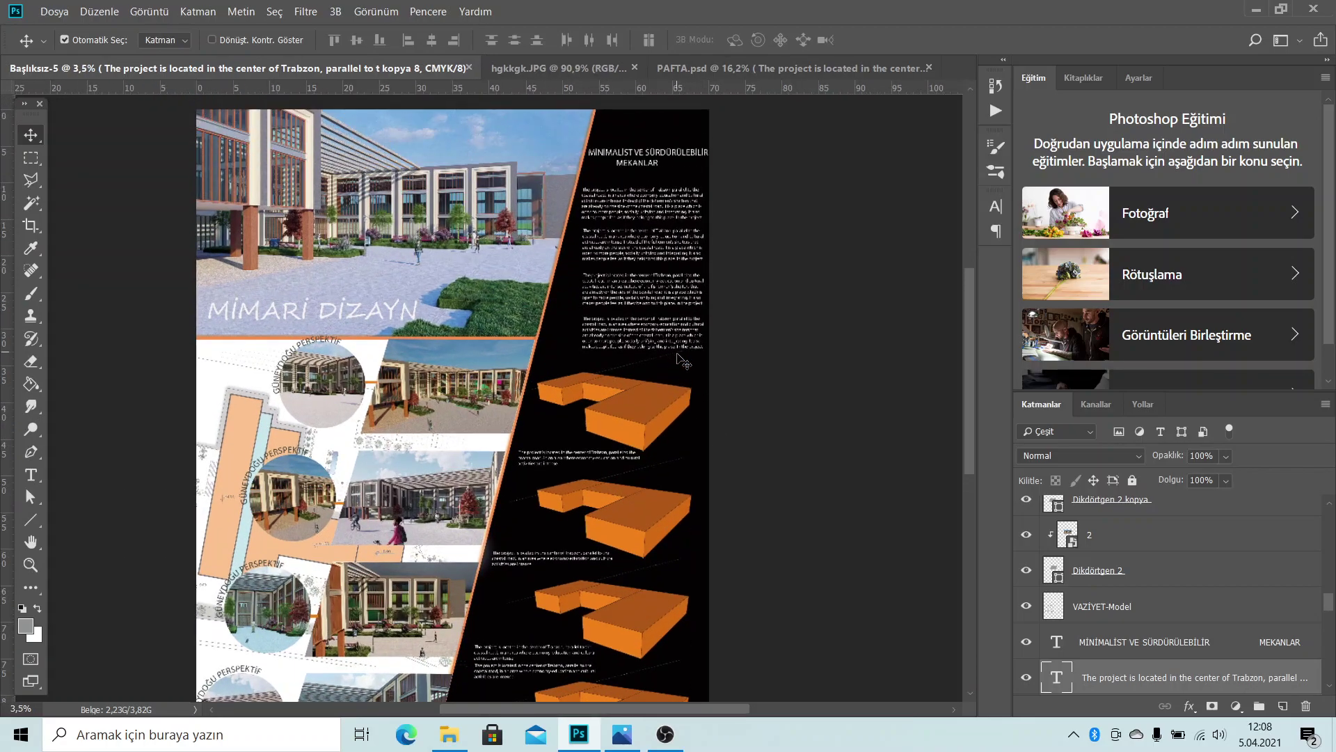
scroll(624, 429, "down", 1)
scroll(624, 429, "down", 2)
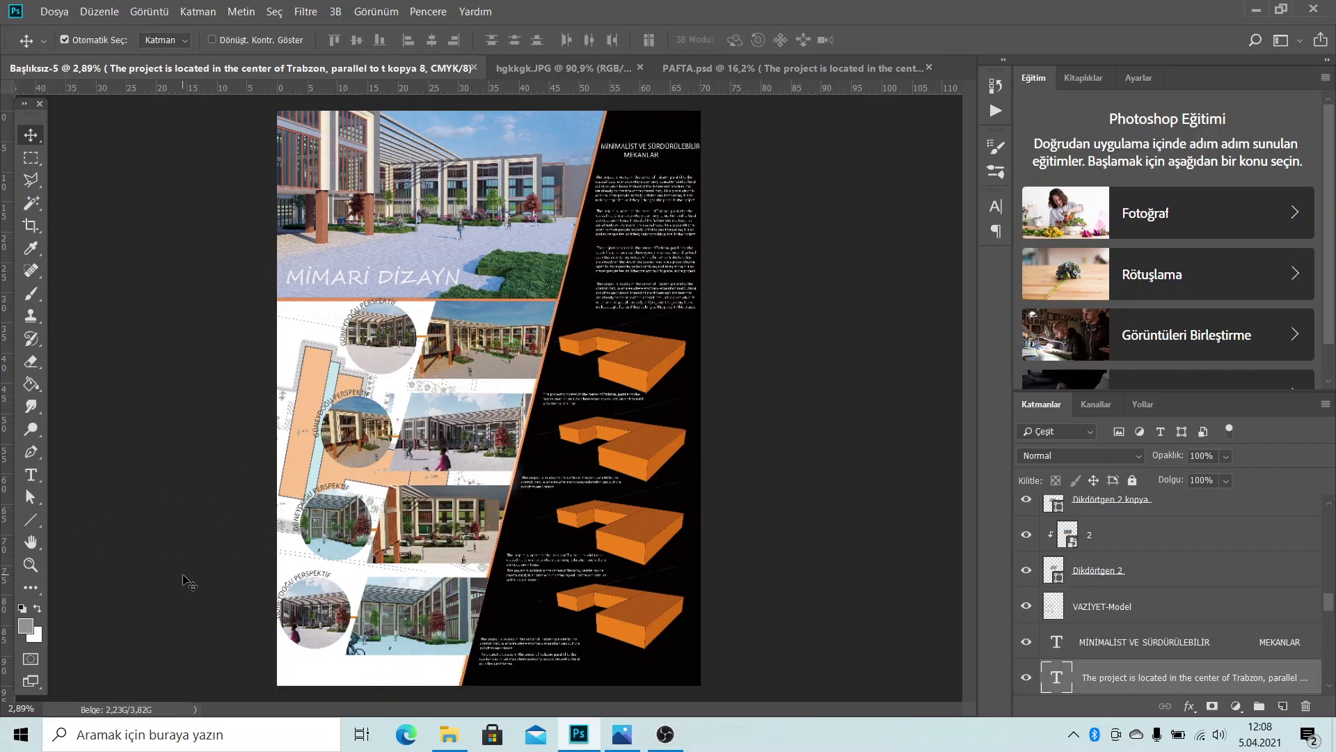
Select the Custom Shape tool with the curved arrow shape
left_click(37, 518)
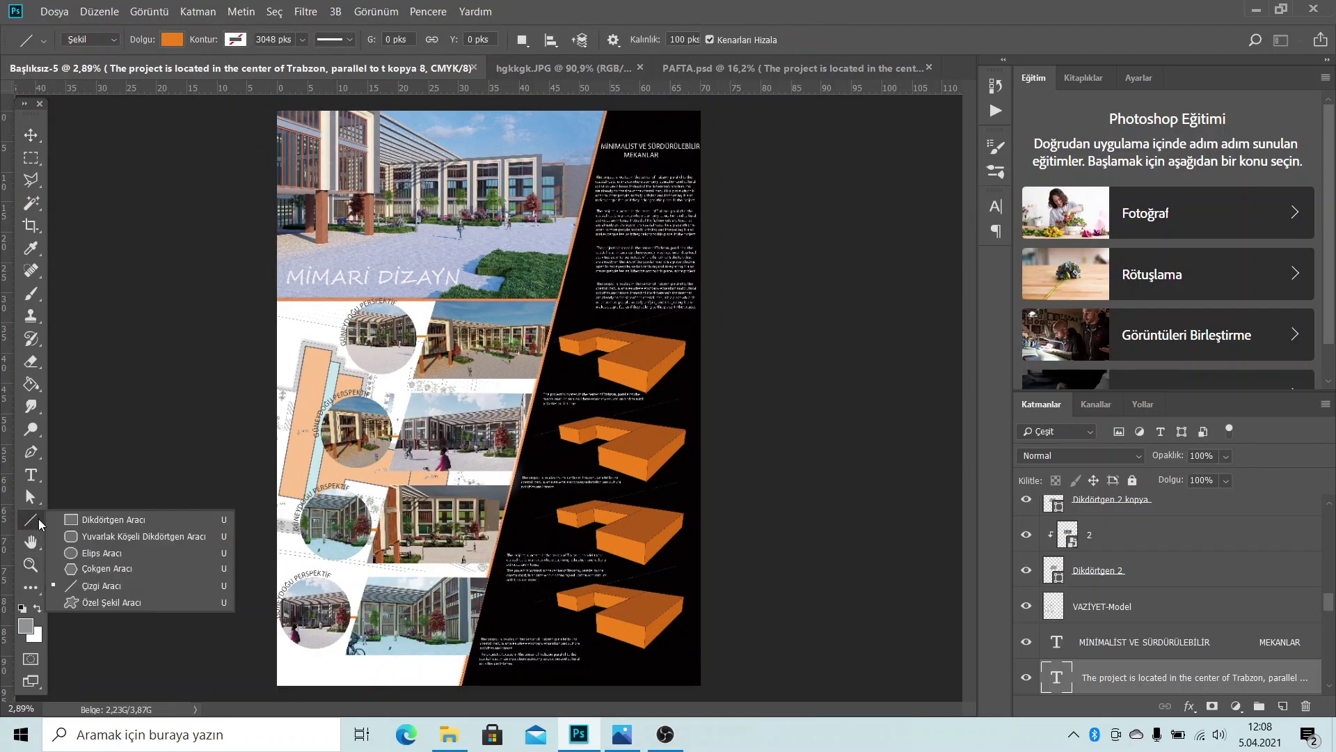
left_click(111, 602)
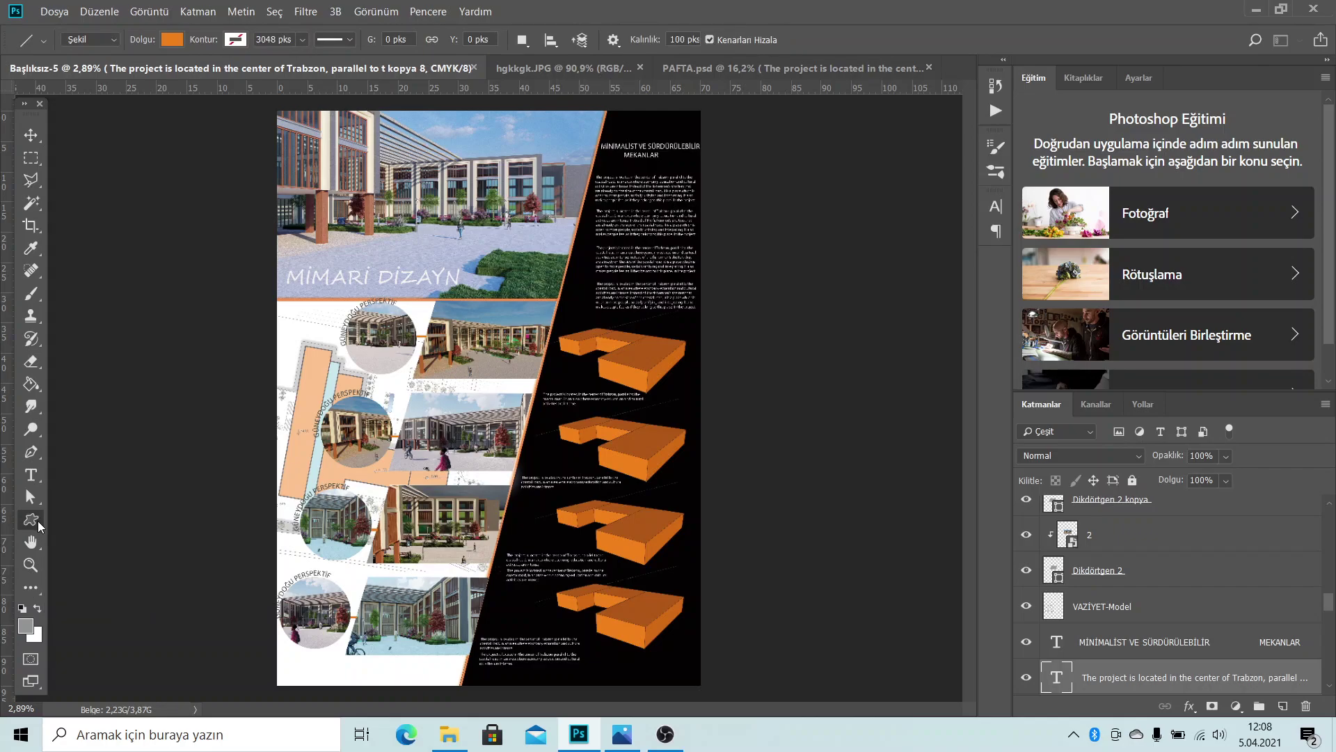
left_click(686, 40)
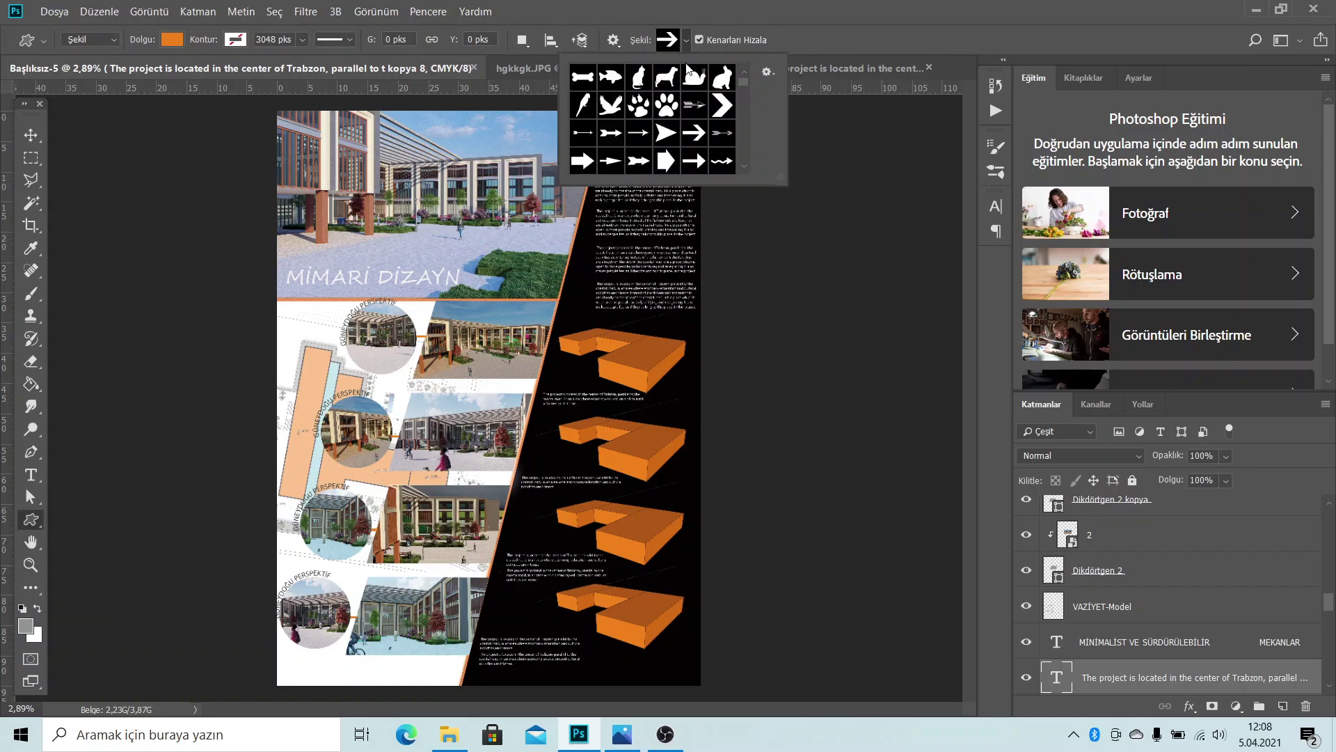
mouse_move(740, 81)
left_mouse_down()
mouse_move(745, 110)
mouse_move(750, 89)
left_mouse_up()
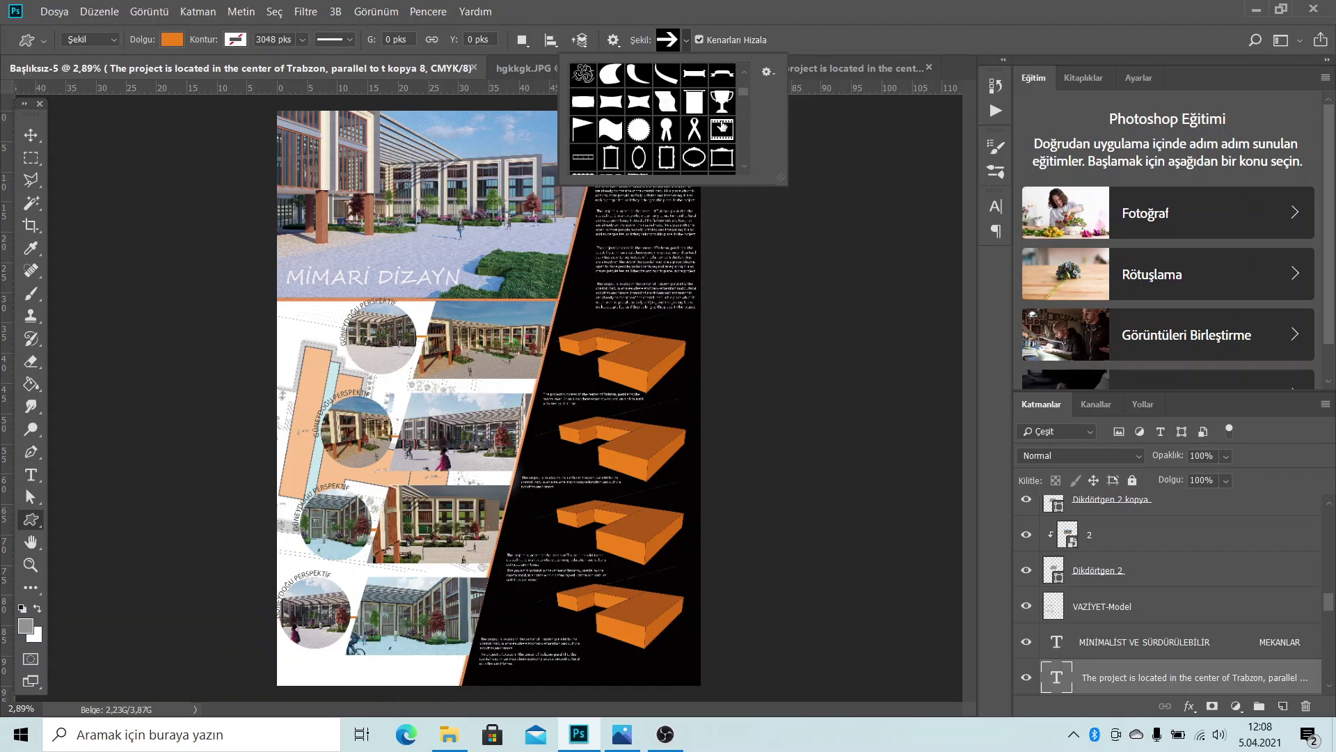
scroll(742, 119, "up", 3)
left_click(693, 87)
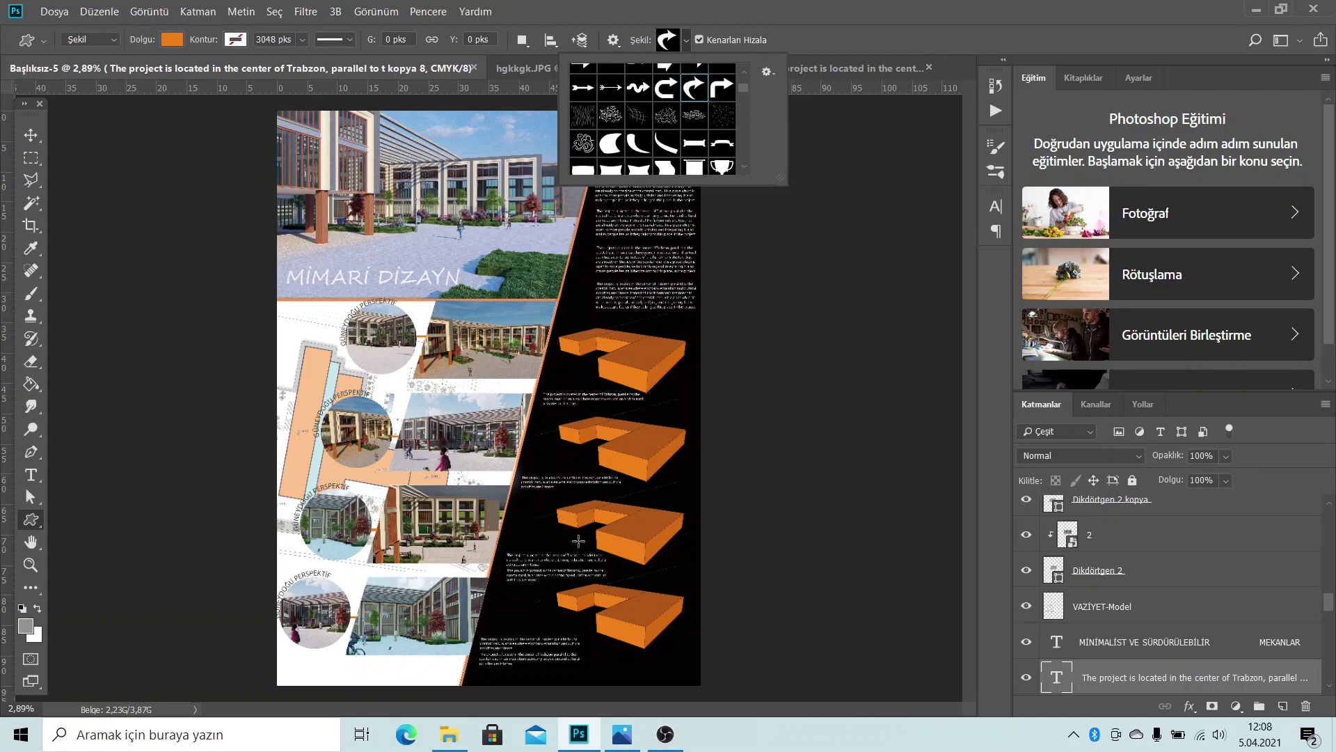
scroll(655, 482, "up", 1)
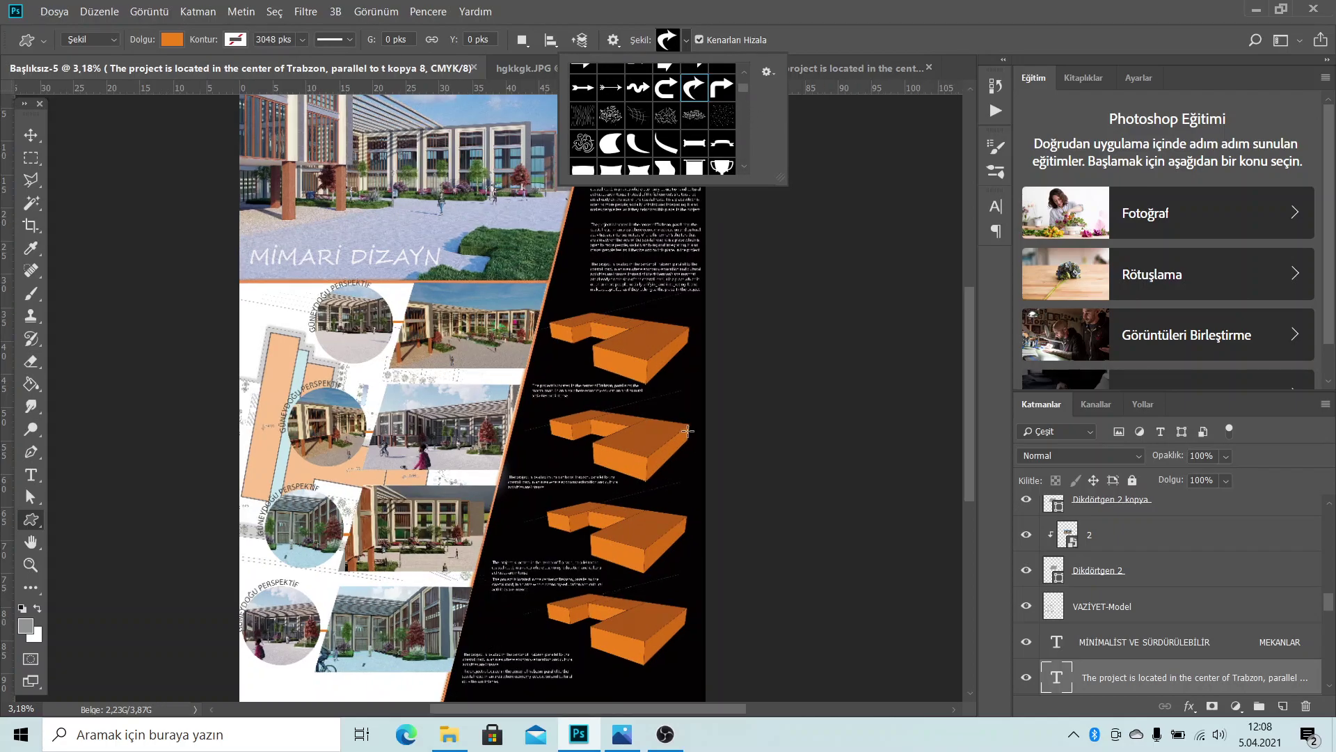
scroll(598, 482, "up", 2)
scroll(549, 482, "up", 1)
Draw a white curved arrow beside the middle massing model
left_click(527, 483)
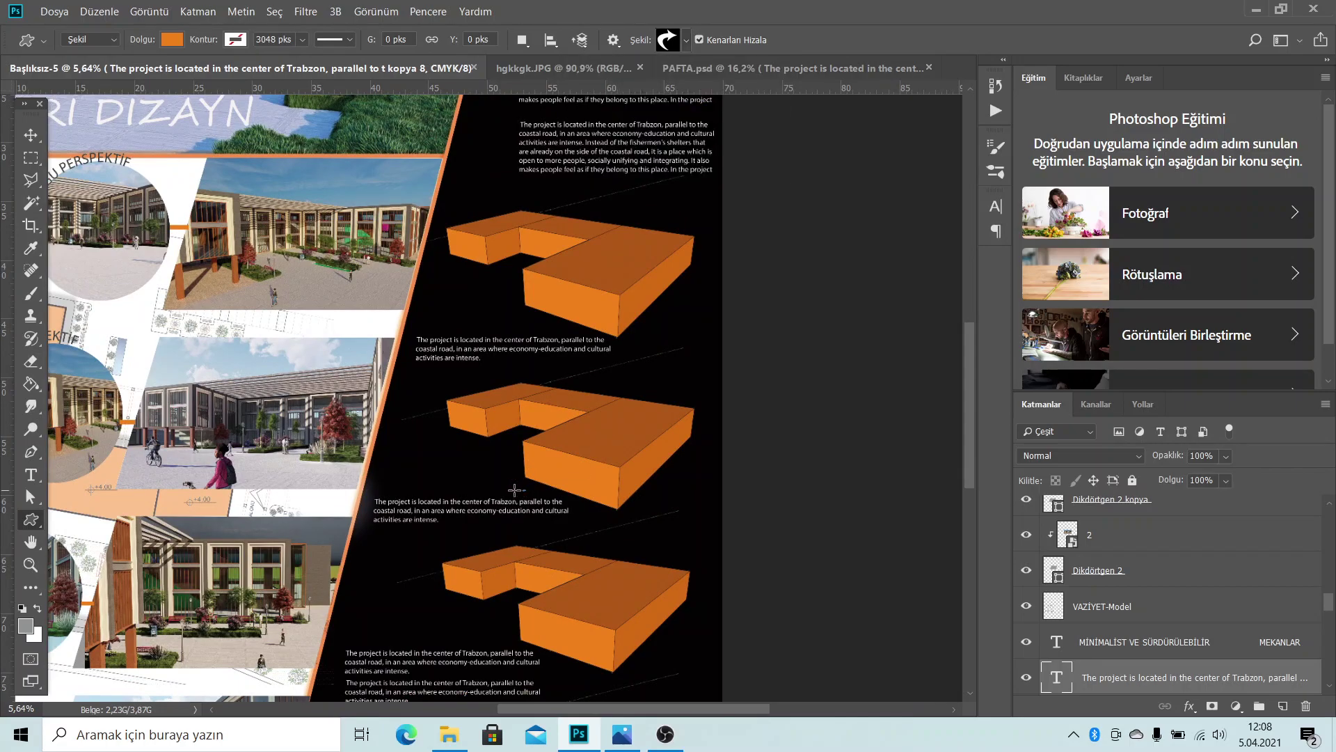
left_click_drag(525, 487, 444, 447)
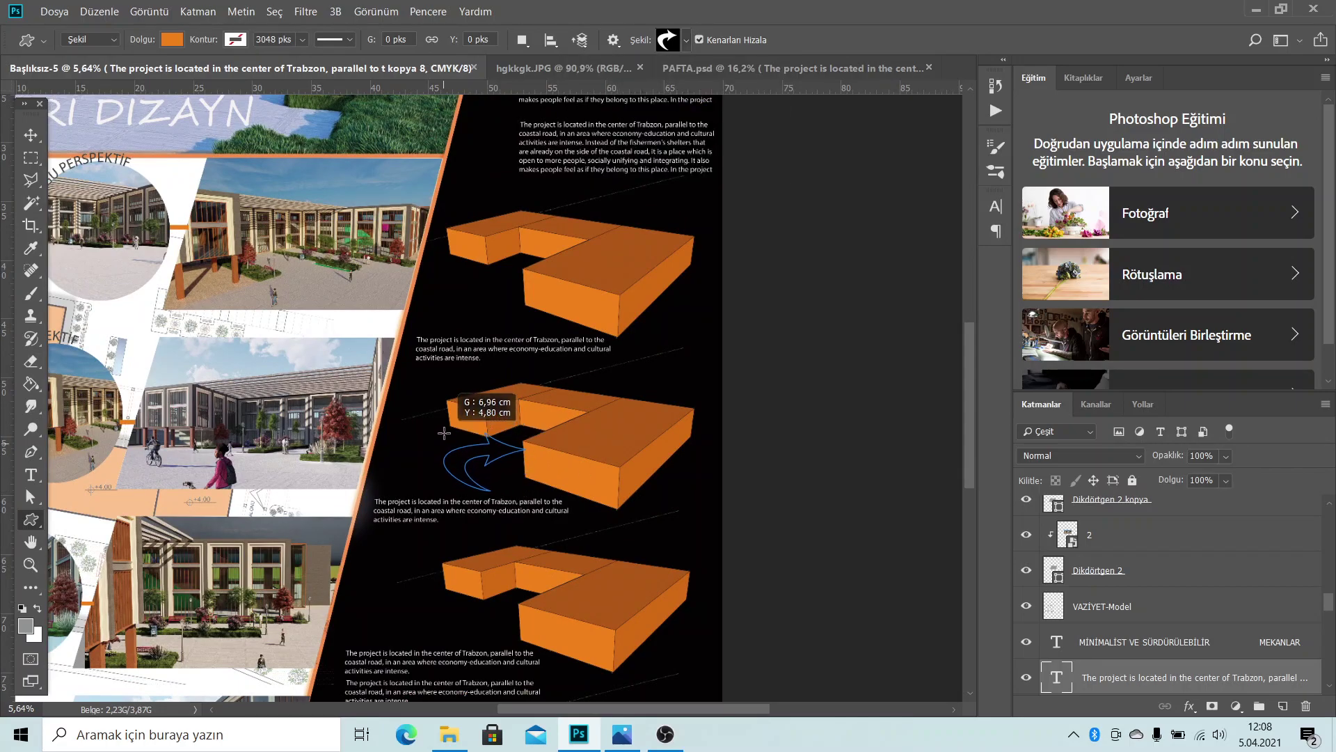
left_click_drag(444, 448, 449, 432)
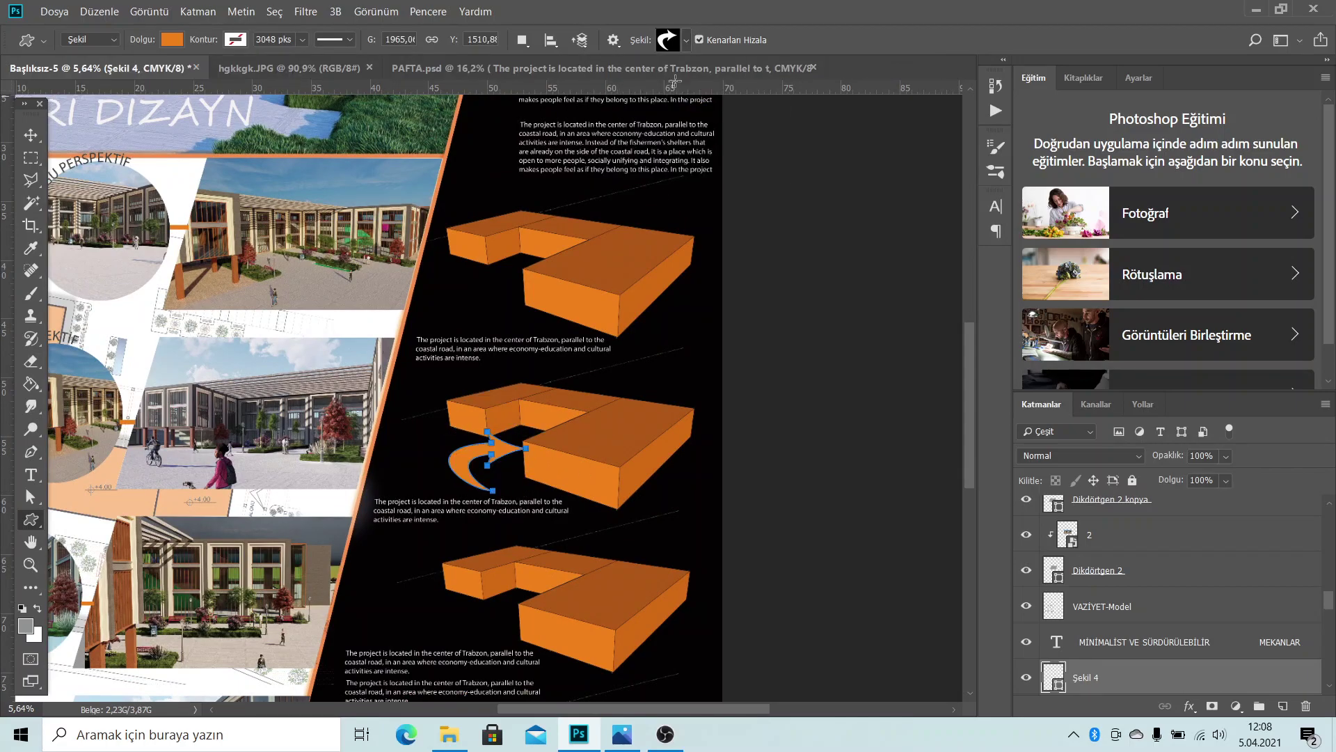
left_click(171, 39)
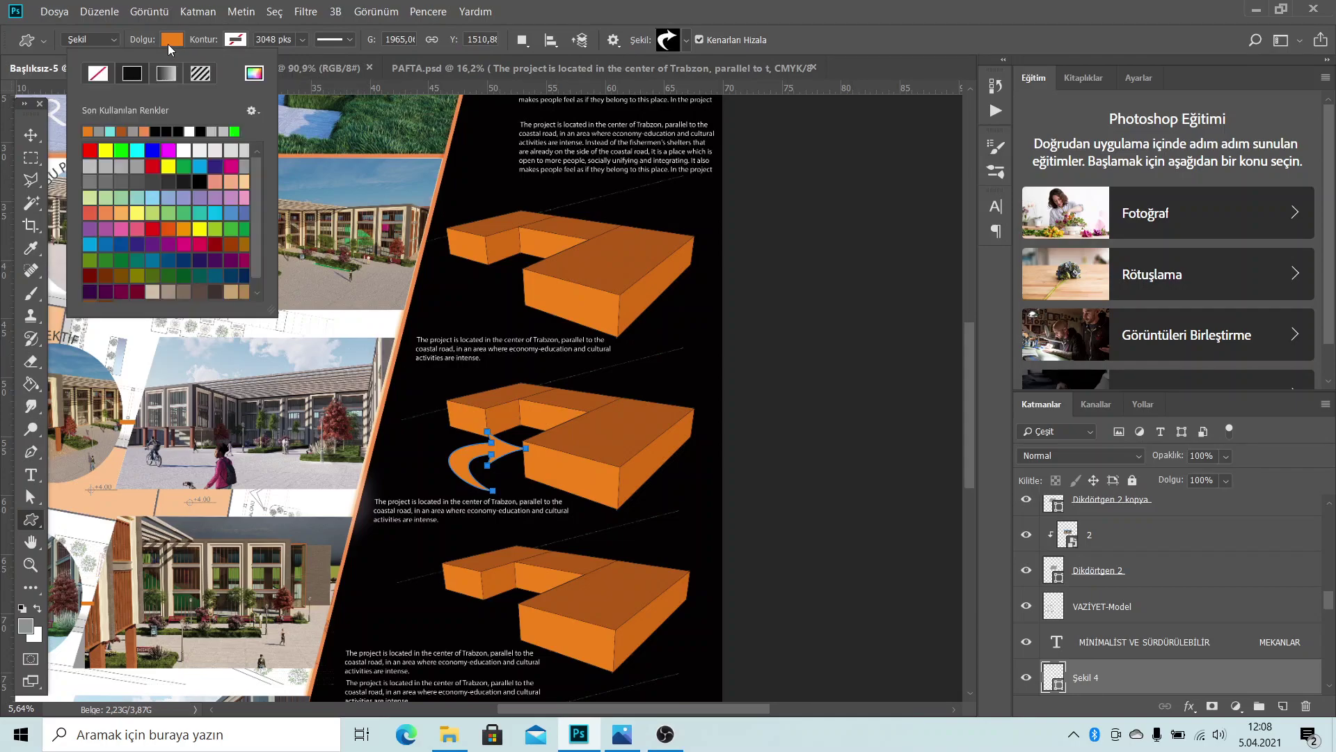
left_click(217, 147)
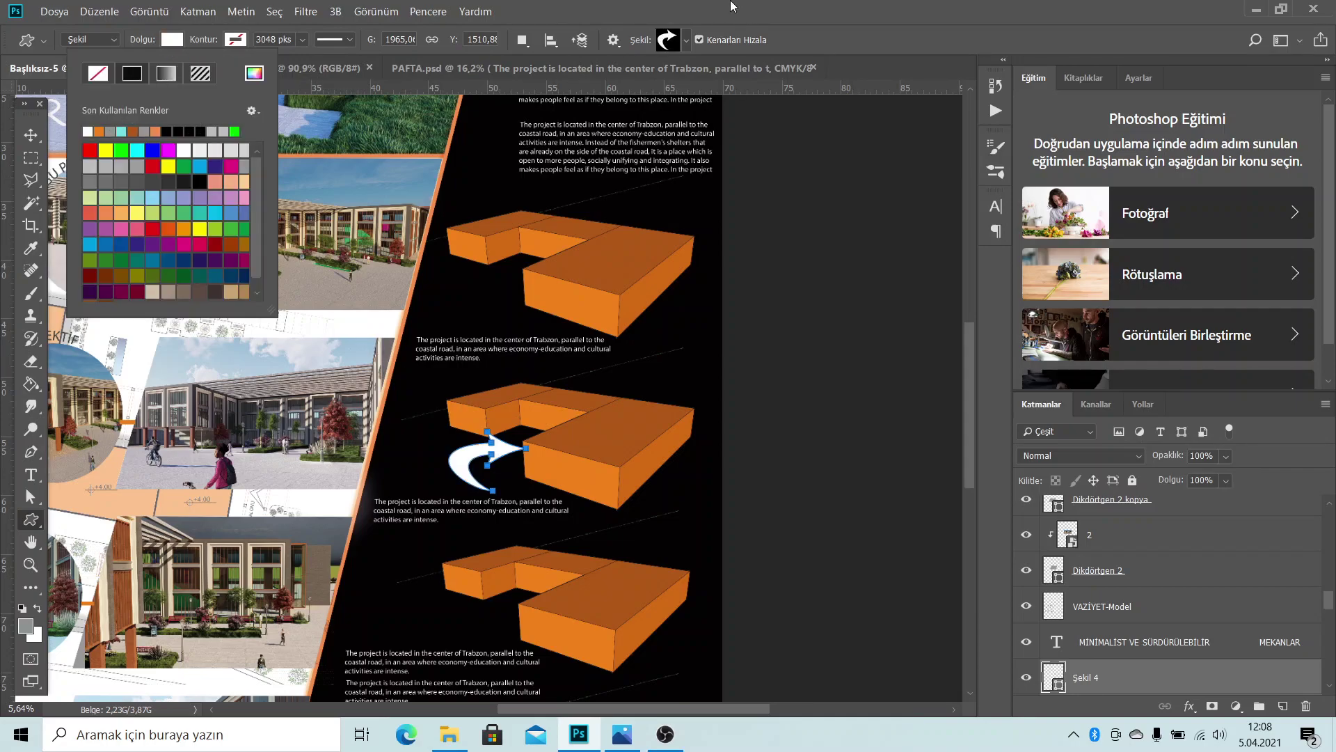
left_click(31, 136)
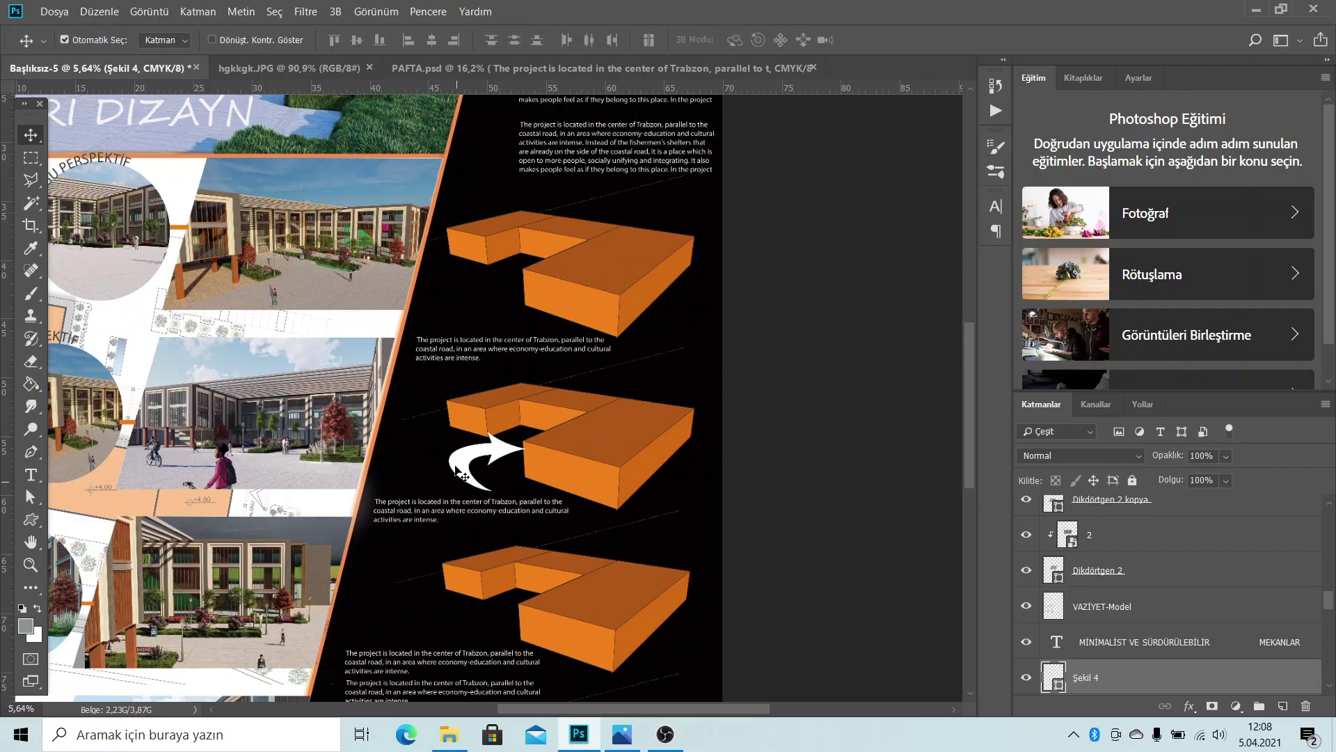
Rotate the curved arrow by -30 degrees and nudge it toward the model
key("ctrl+t")
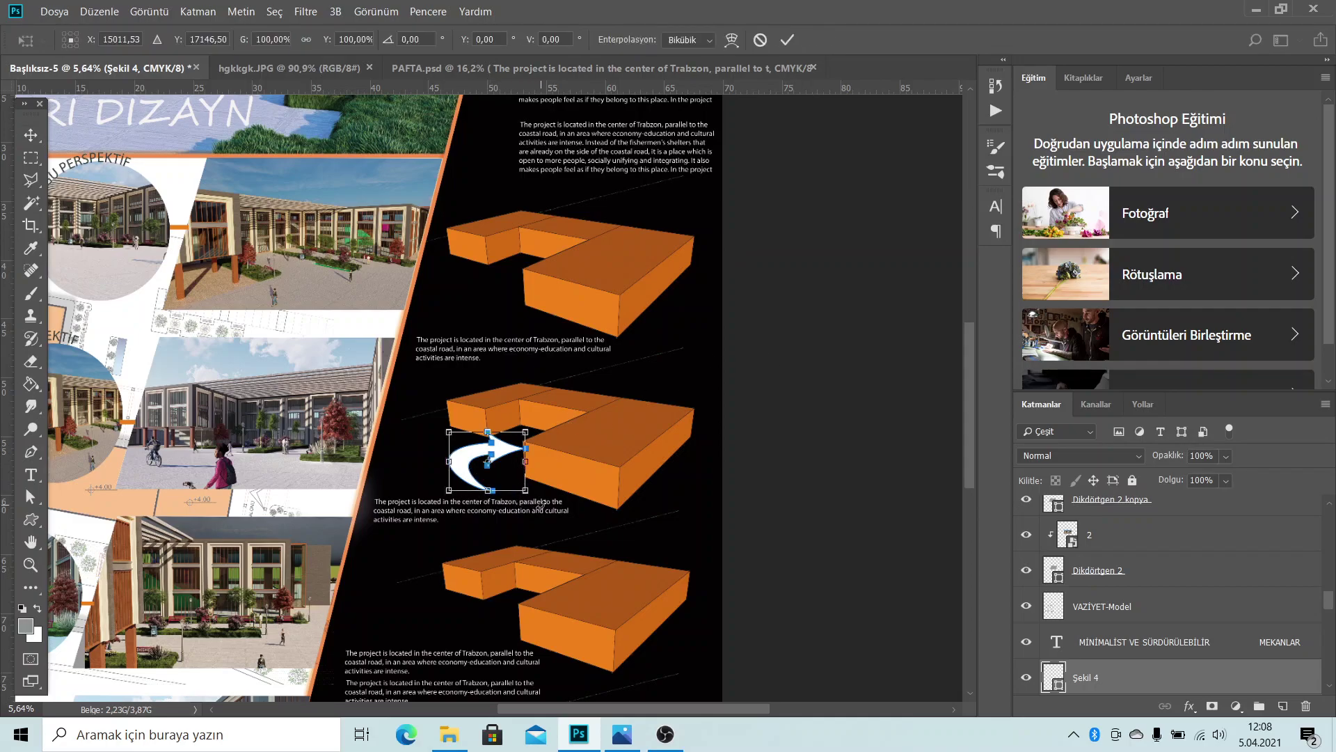
mouse_move(540, 504)
left_mouse_down()
mouse_move(558, 468)
mouse_move(516, 499)
left_mouse_up()
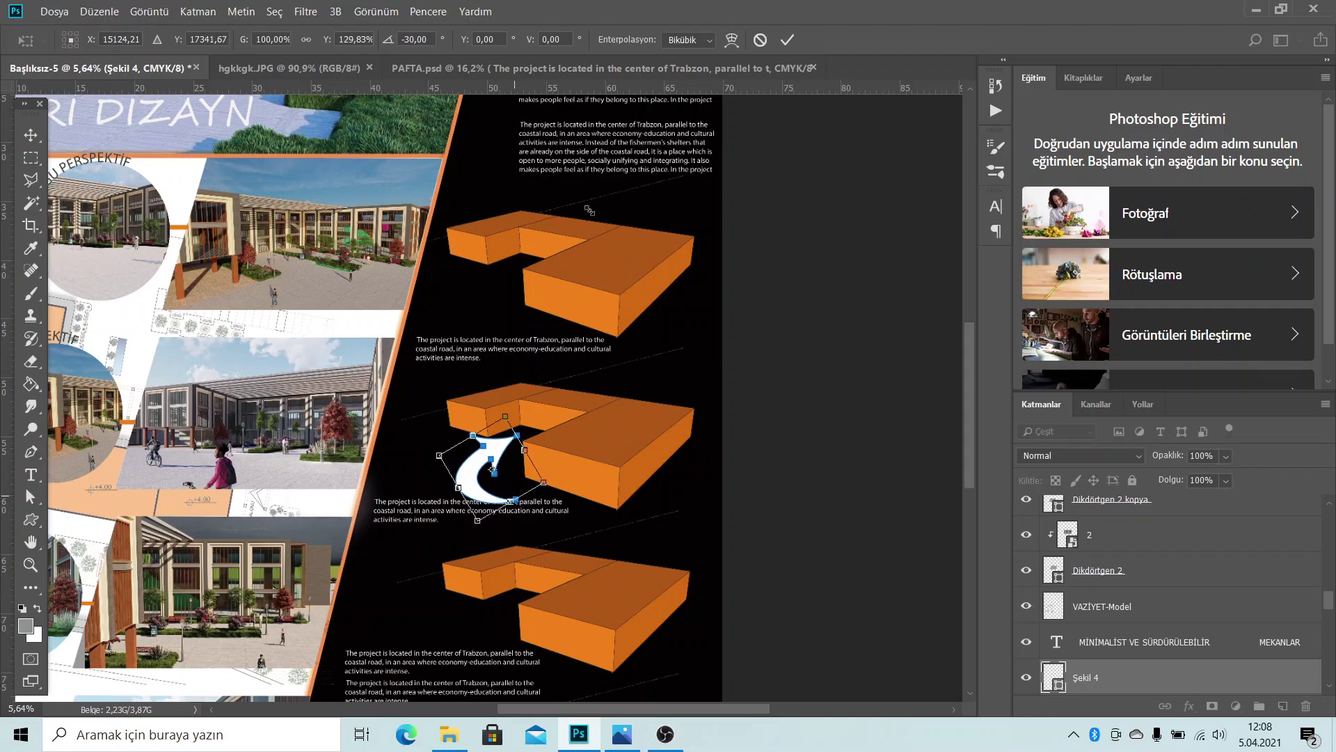
left_click(786, 40)
left_click_drag(498, 450, 509, 444)
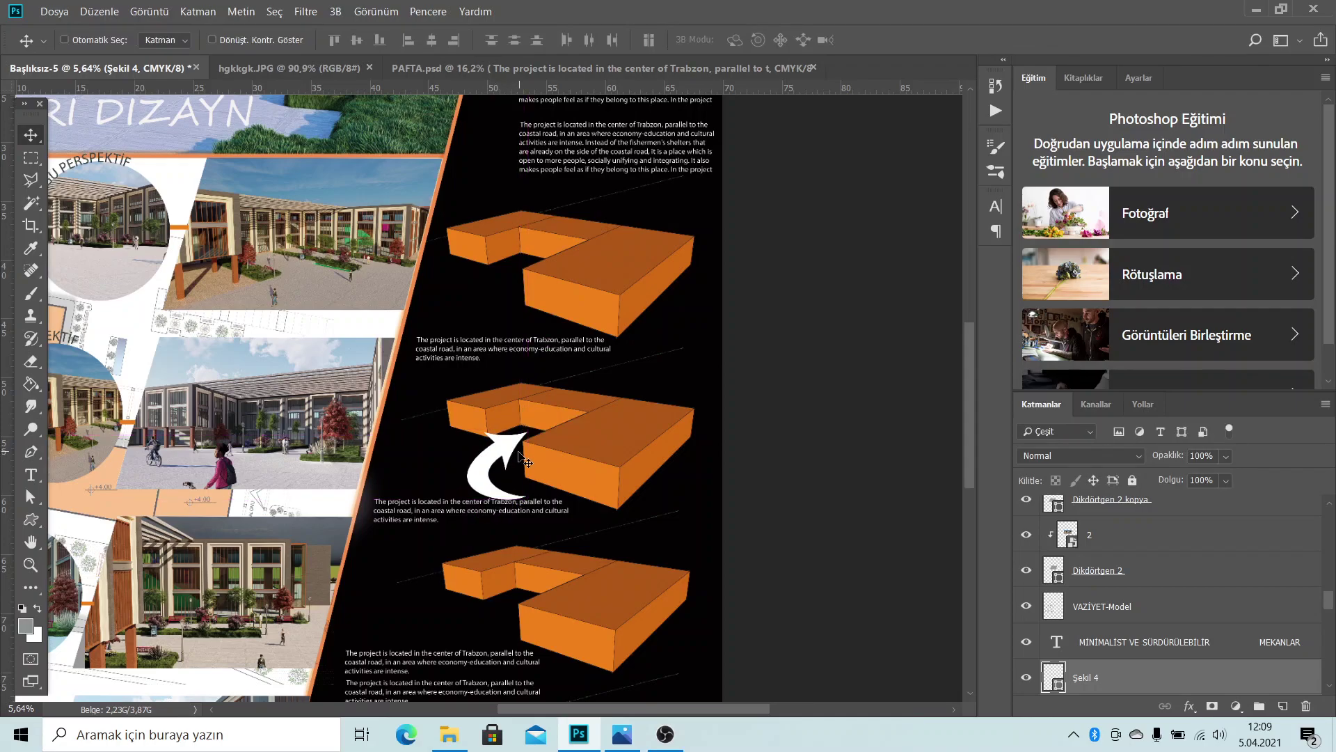
Shrink the curved arrow slightly and fit it into the block's notch
key("ctrl+t")
left_click_drag(528, 422, 521, 437)
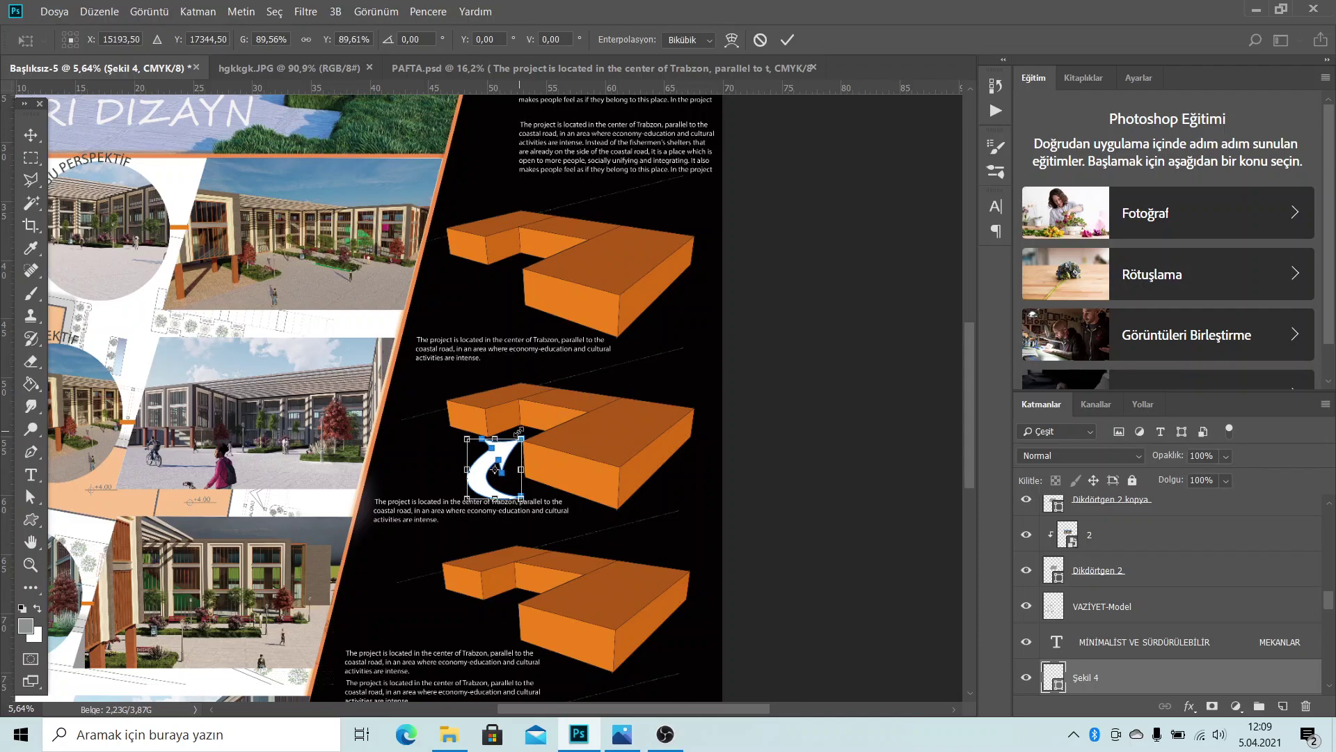
left_click(788, 40)
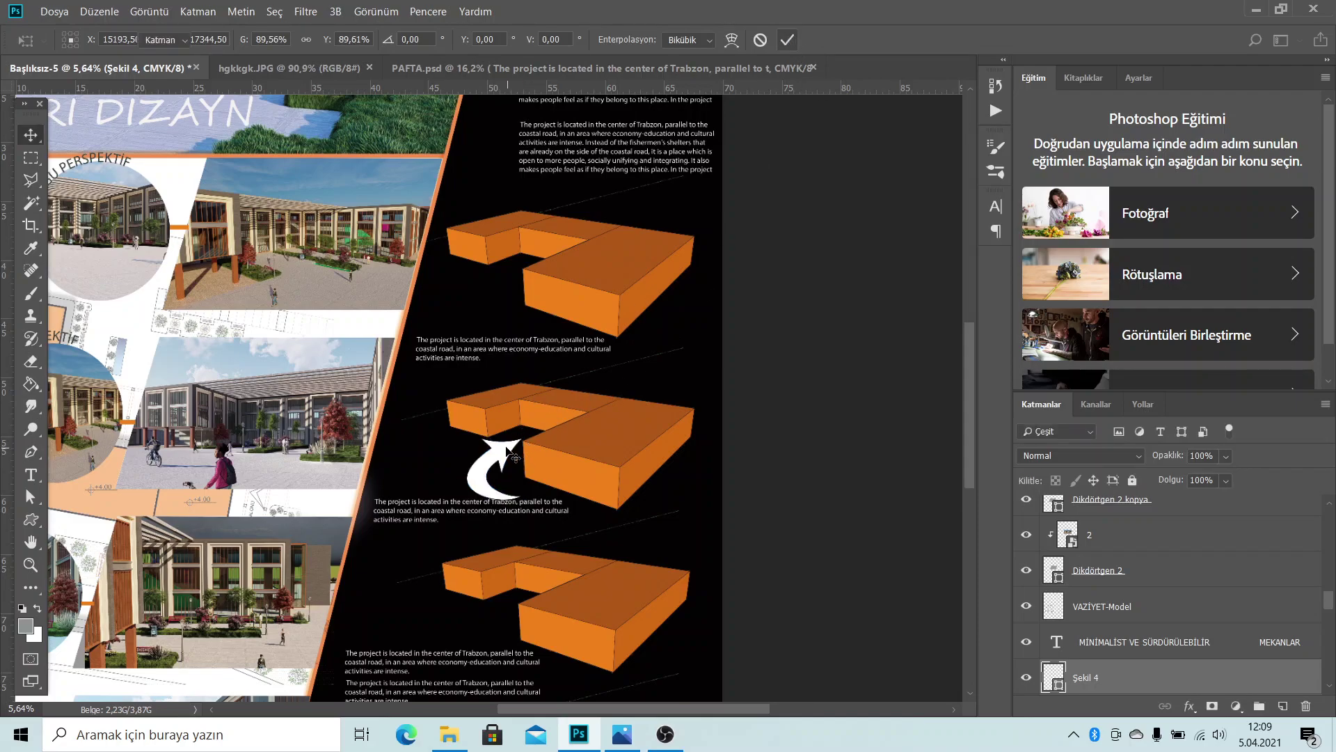
left_click_drag(508, 452, 514, 448)
key("ctrl+0")
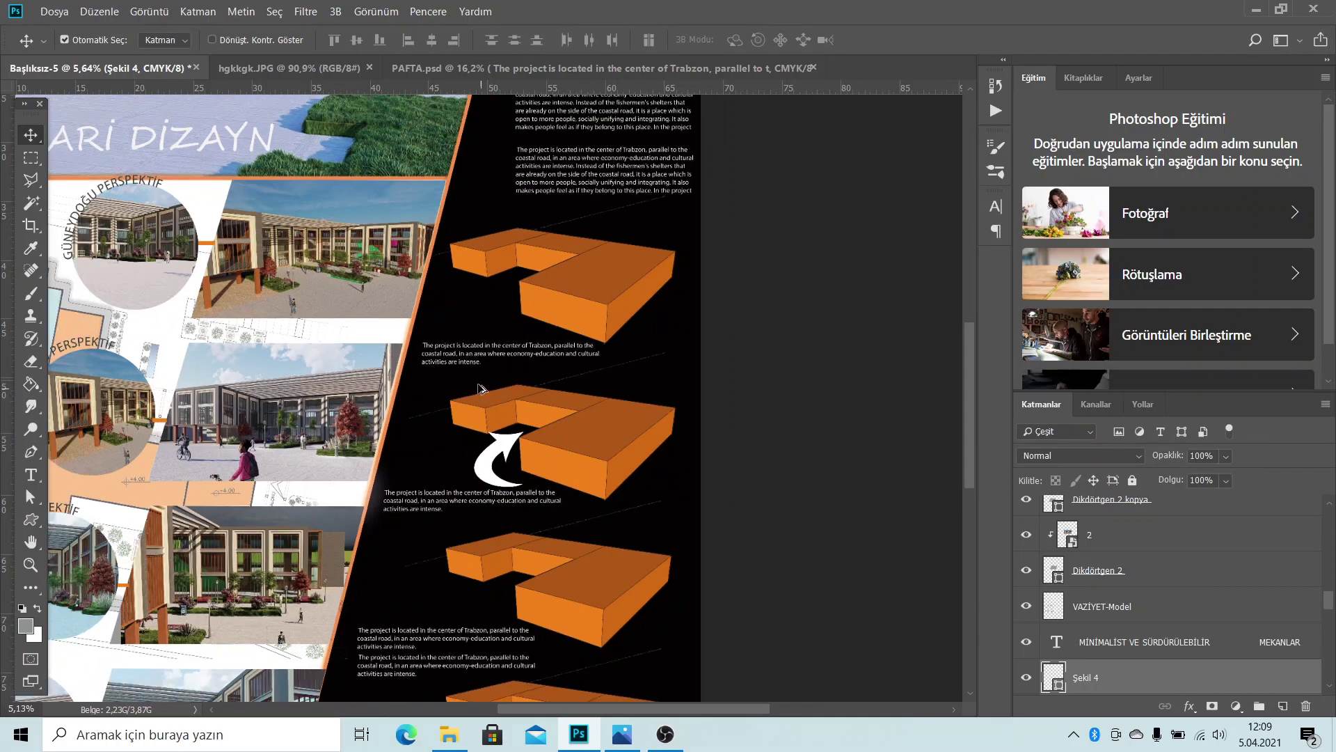
Draw a straight arrow custom shape below the first massing model
scroll(662, 477, "up", 1)
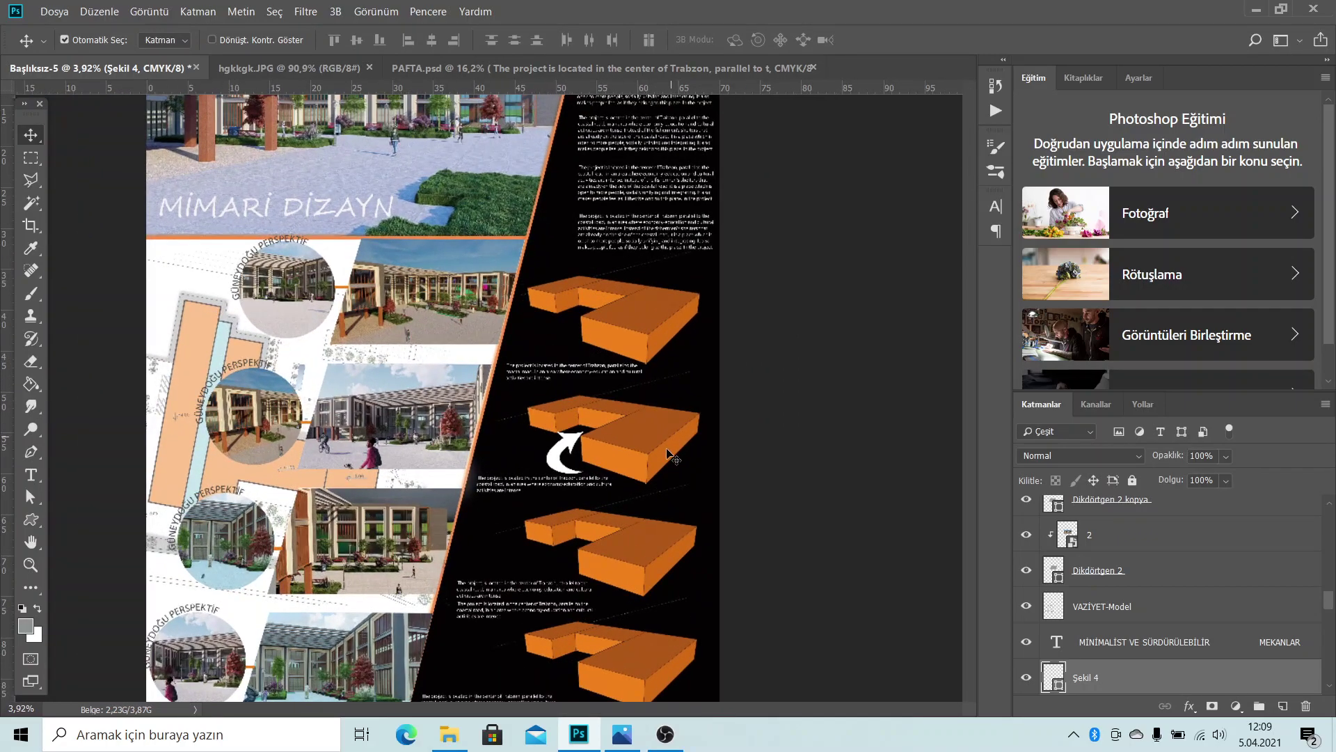
left_click(37, 524)
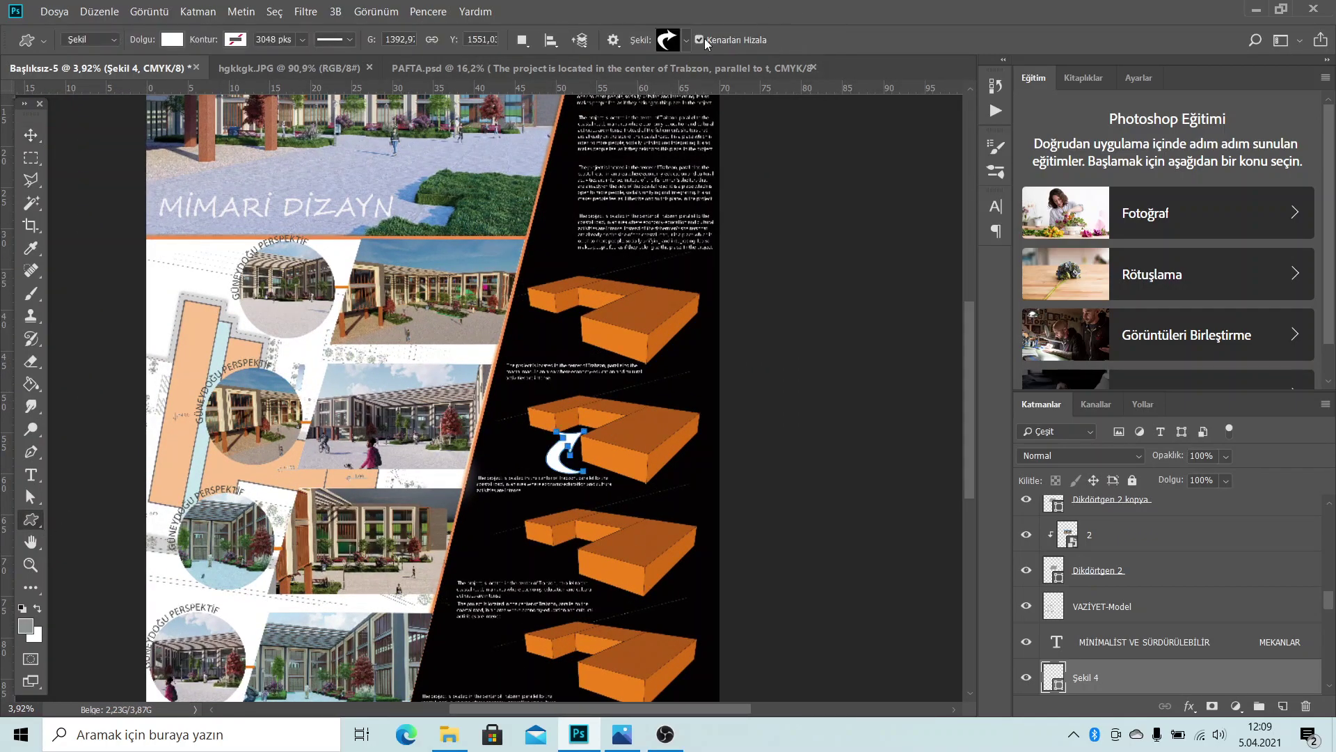
left_click(686, 40)
scroll(712, 129, "up", 2)
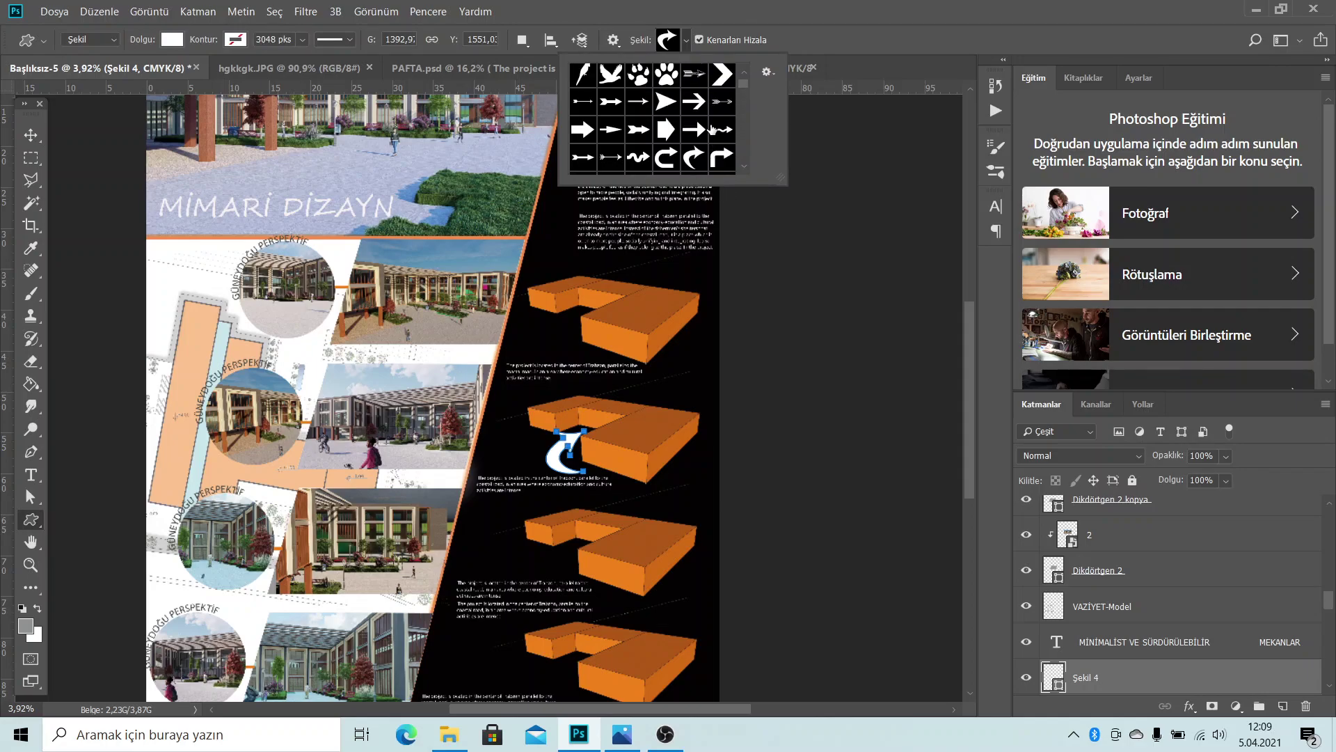
scroll(712, 128, "up", 1)
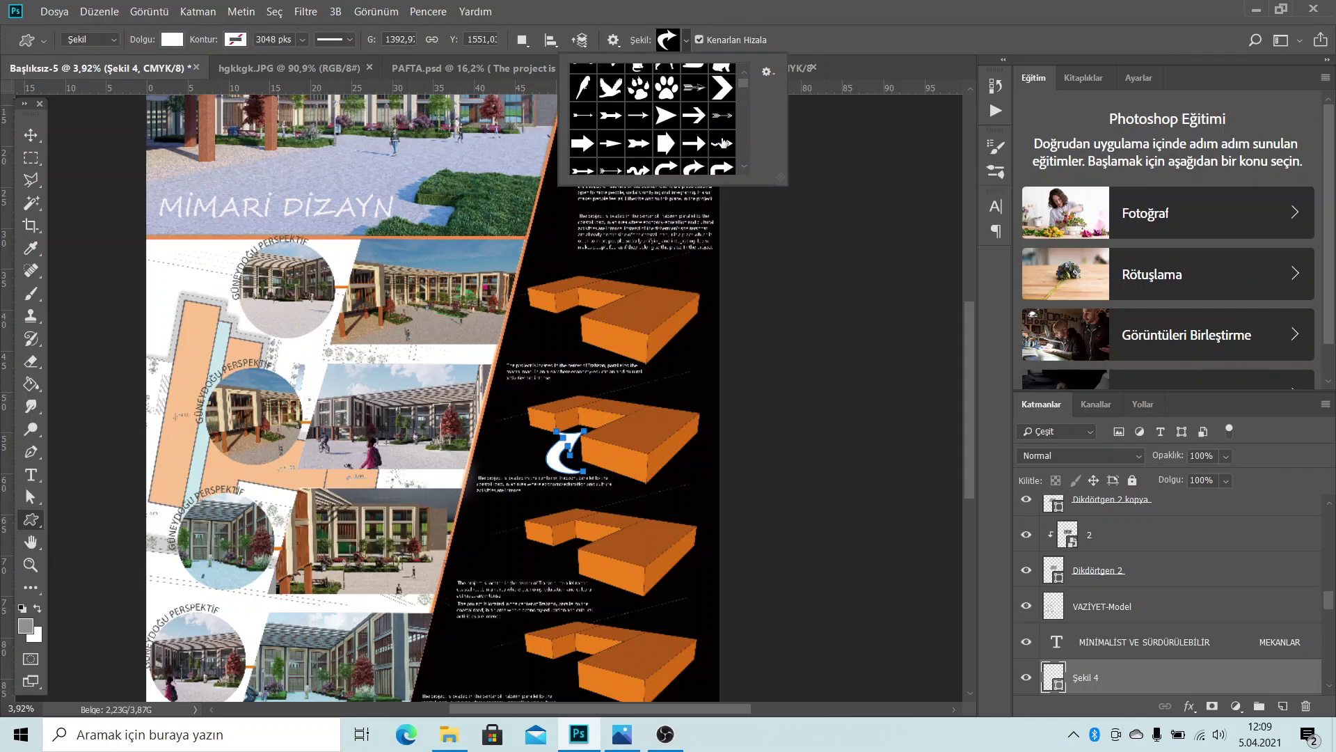
left_click(624, 365)
left_click_drag(618, 365, 554, 348)
scroll(710, 359, "up", 3, "alt")
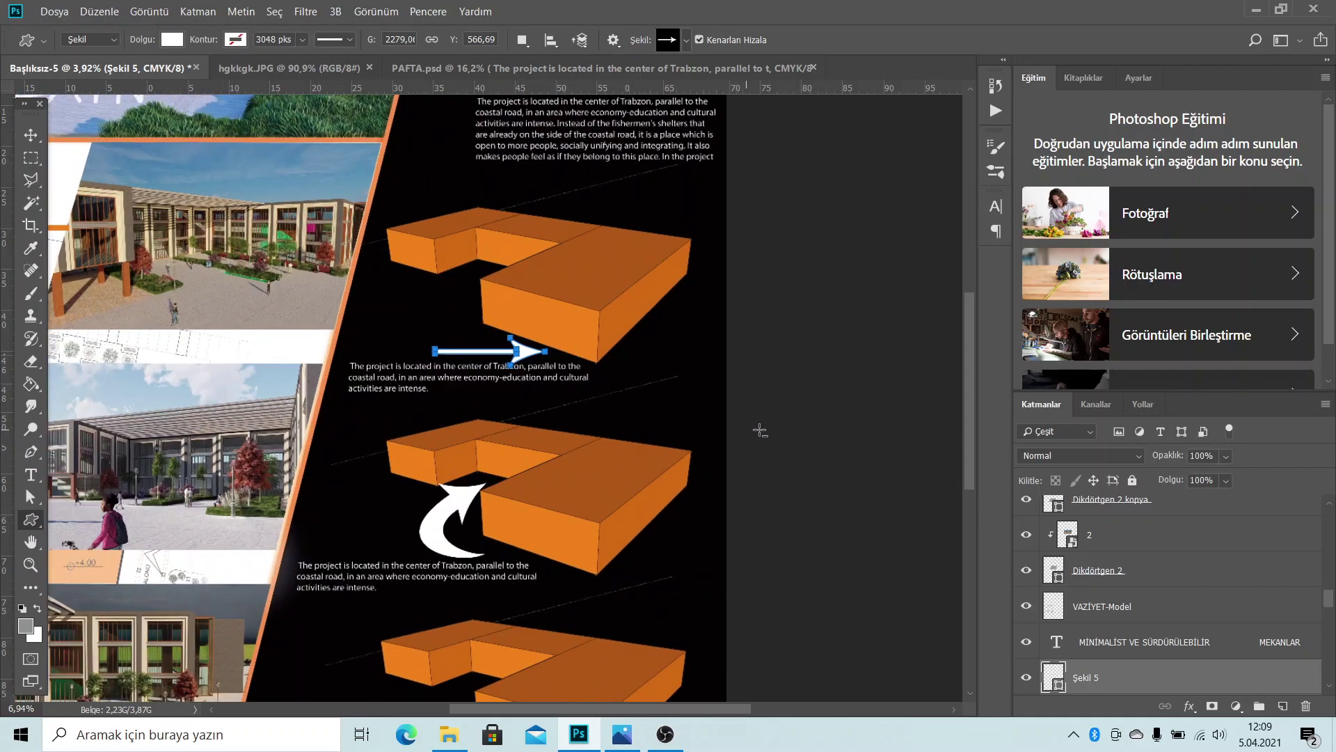
key("v")
Rotate the straight arrow to about -158° and move it up under the first block
key("ctrl+t")
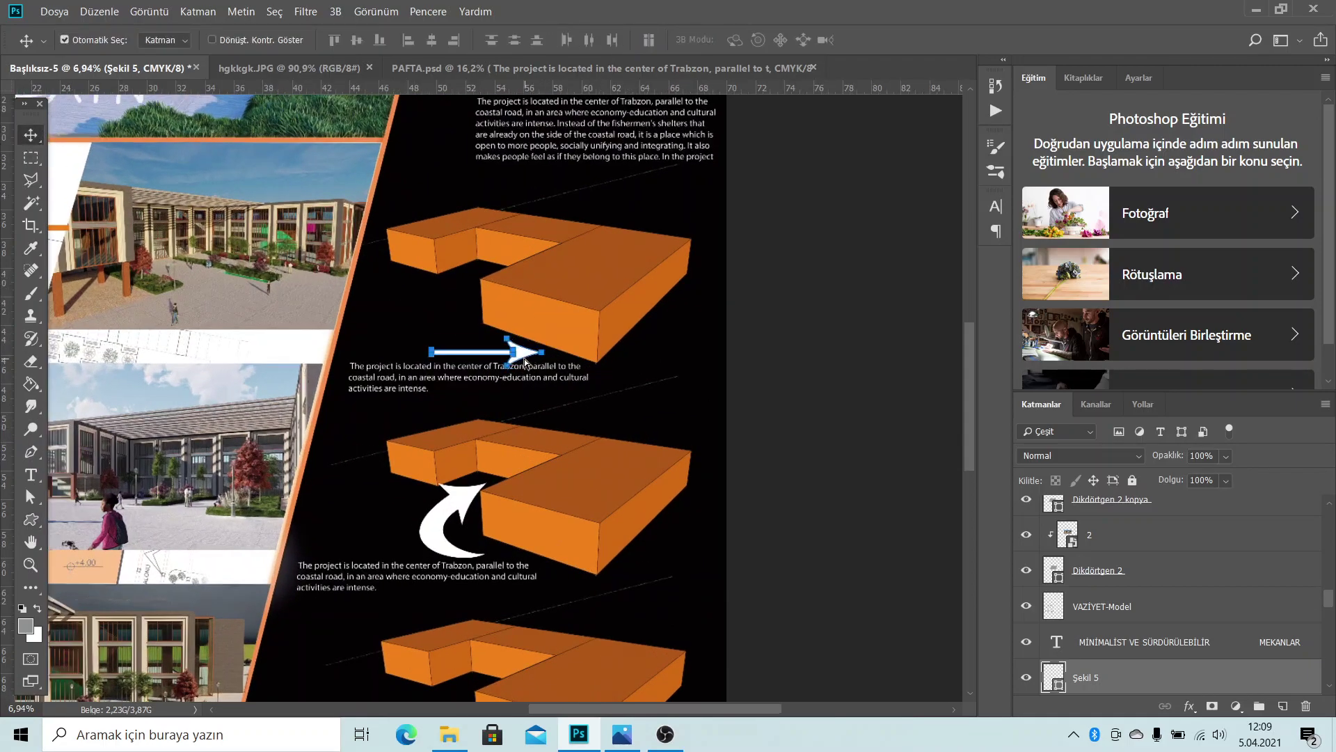
mouse_move(564, 367)
left_mouse_down()
mouse_move(417, 304)
mouse_move(482, 334)
left_mouse_up()
left_click_drag(557, 387, 552, 395)
key("Return")
left_click_drag(473, 342, 472, 329)
scroll(564, 359, "down", 1)
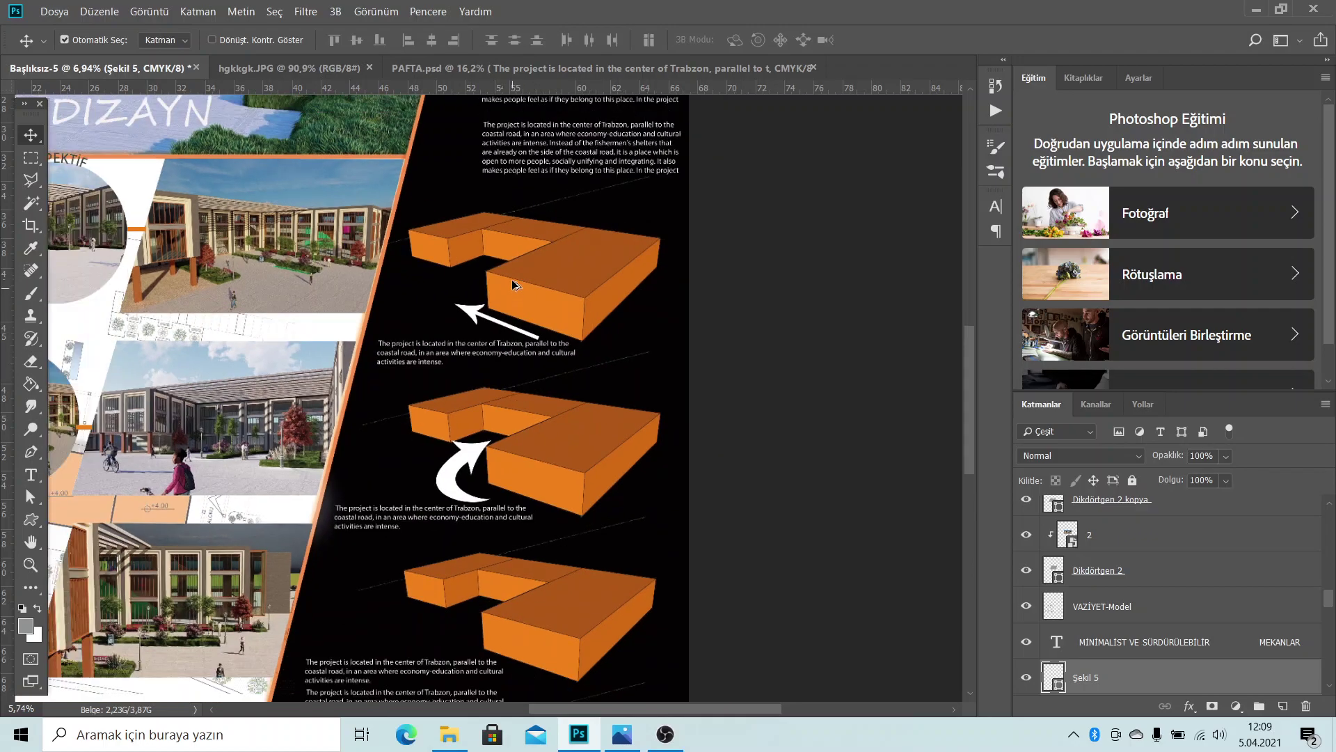
scroll(536, 327, "down", 1)
scroll(515, 310, "down", 1)
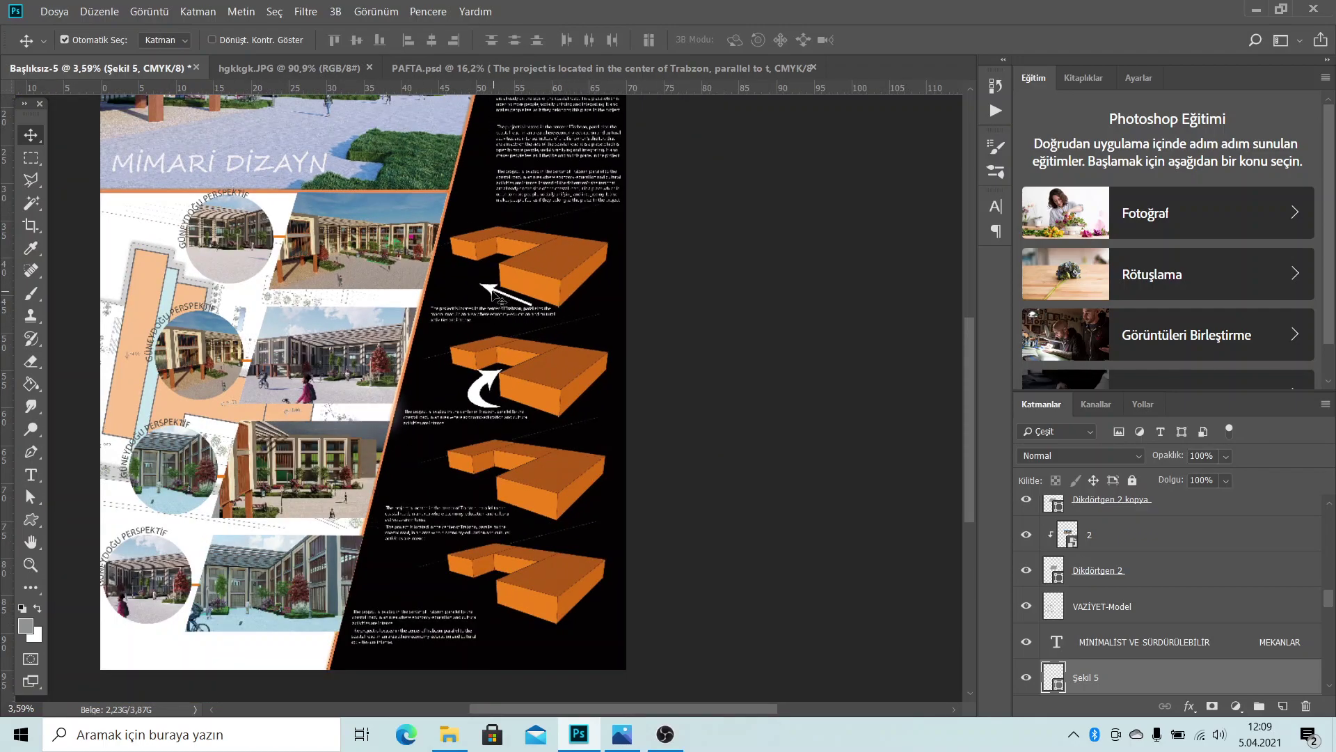
Copy the straight arrow down onto the third massing block
mouse_move(493, 292)
left_mouse_down()
mouse_move(437, 475)
mouse_move(459, 482)
left_mouse_up()
key("ctrl+t")
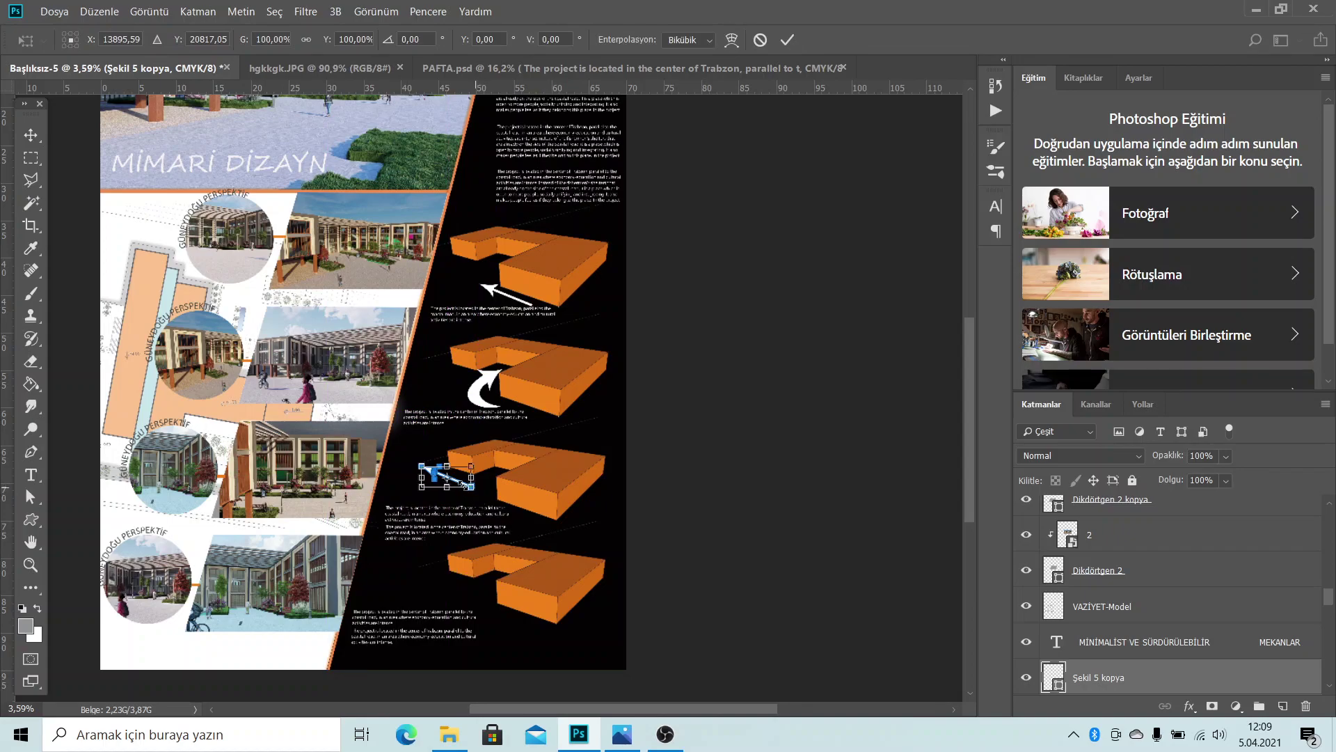
left_click(787, 39)
left_click_drag(439, 480, 434, 473)
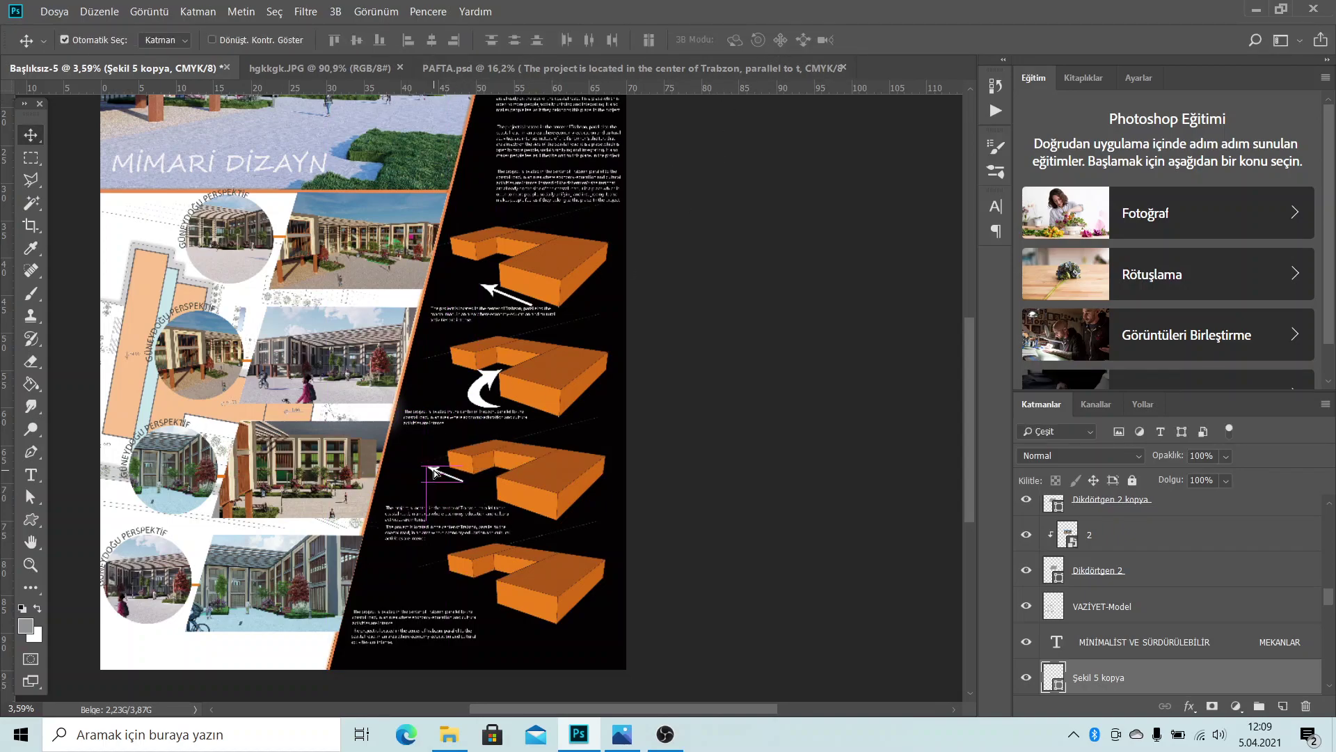
Copy the curved arrow onto the third block and shrink it slightly
left_click(495, 391)
left_click_drag(498, 378, 487, 479)
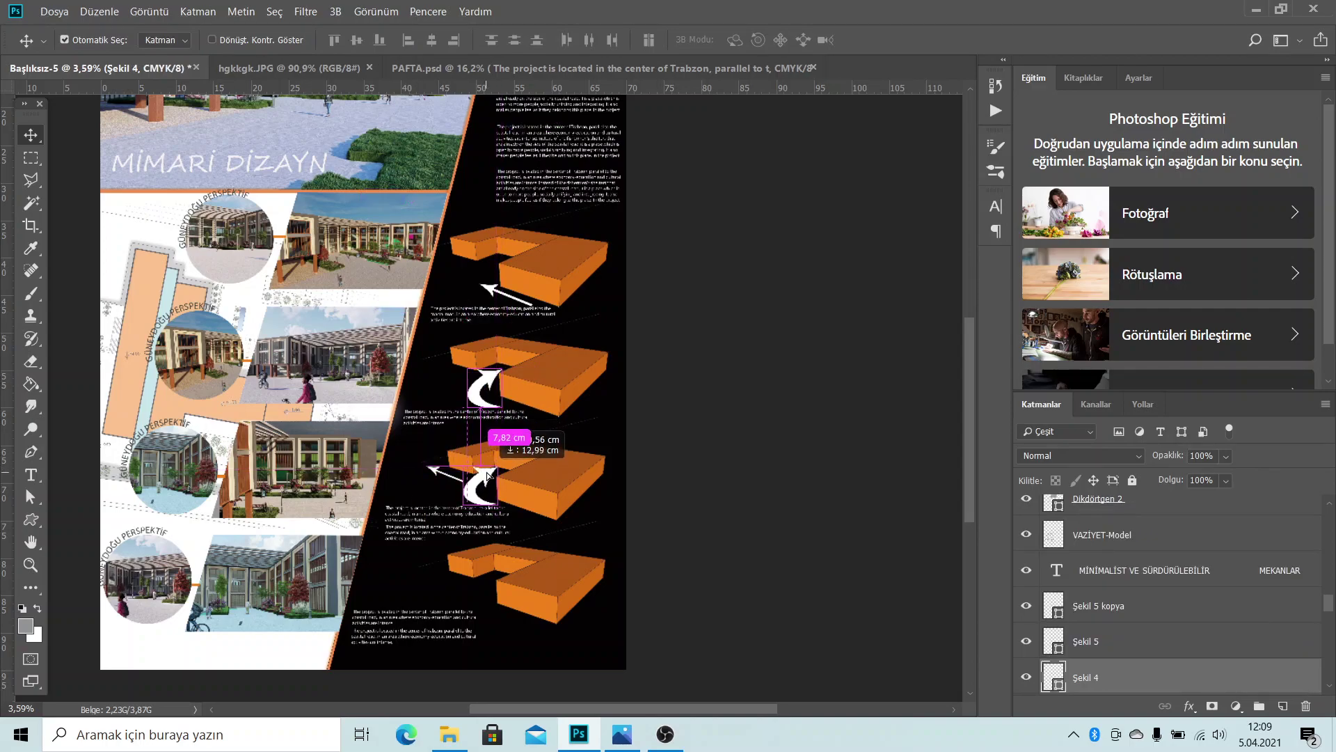
left_click_drag(487, 479, 490, 477)
key("ctrl+t")
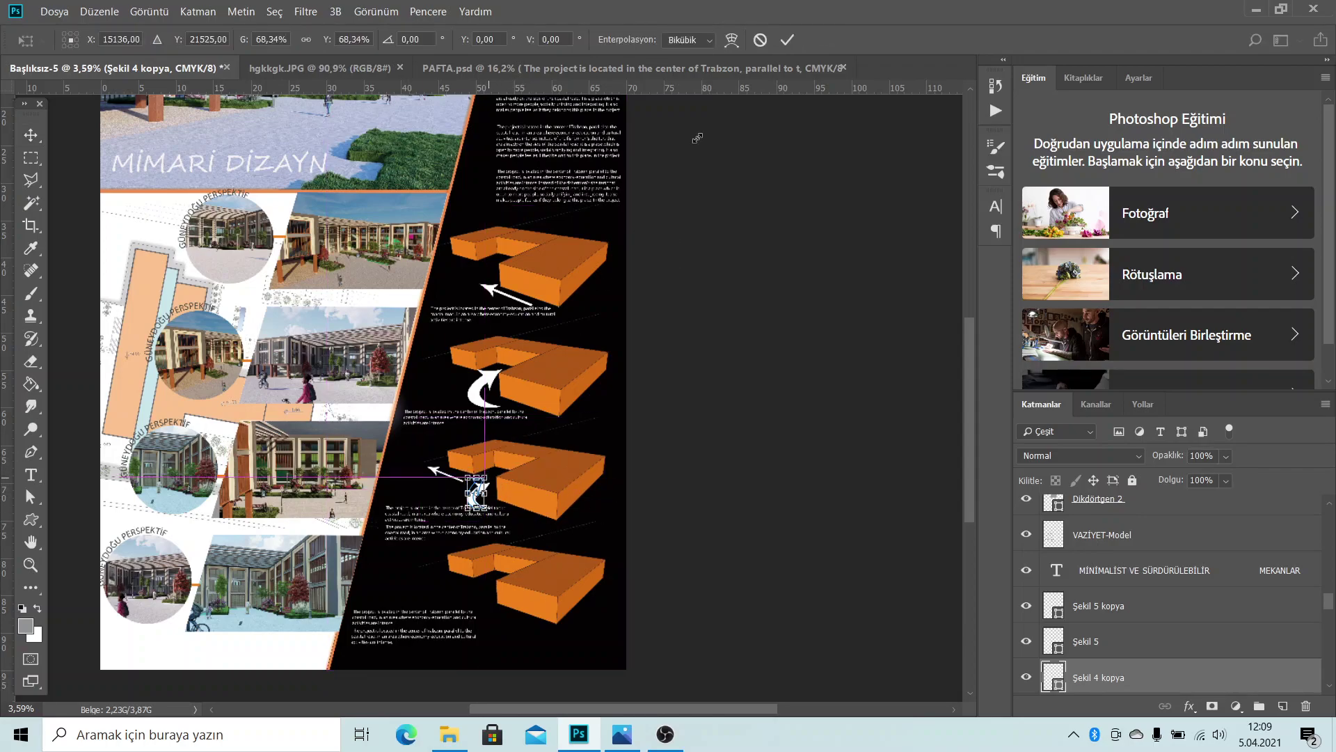
left_click(787, 40)
left_click_drag(488, 499, 494, 488)
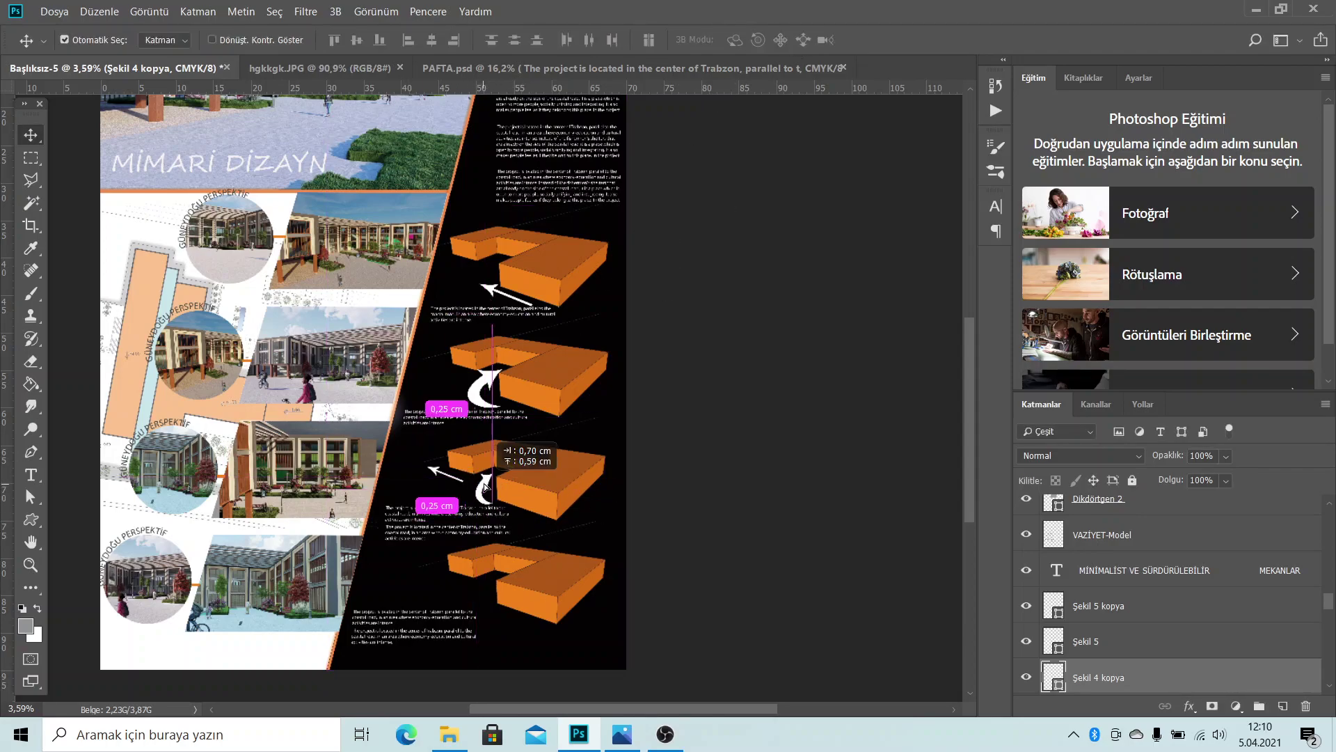
Copy a straight arrow beside the fourth block's base, undoing a stray copy
left_click(446, 480)
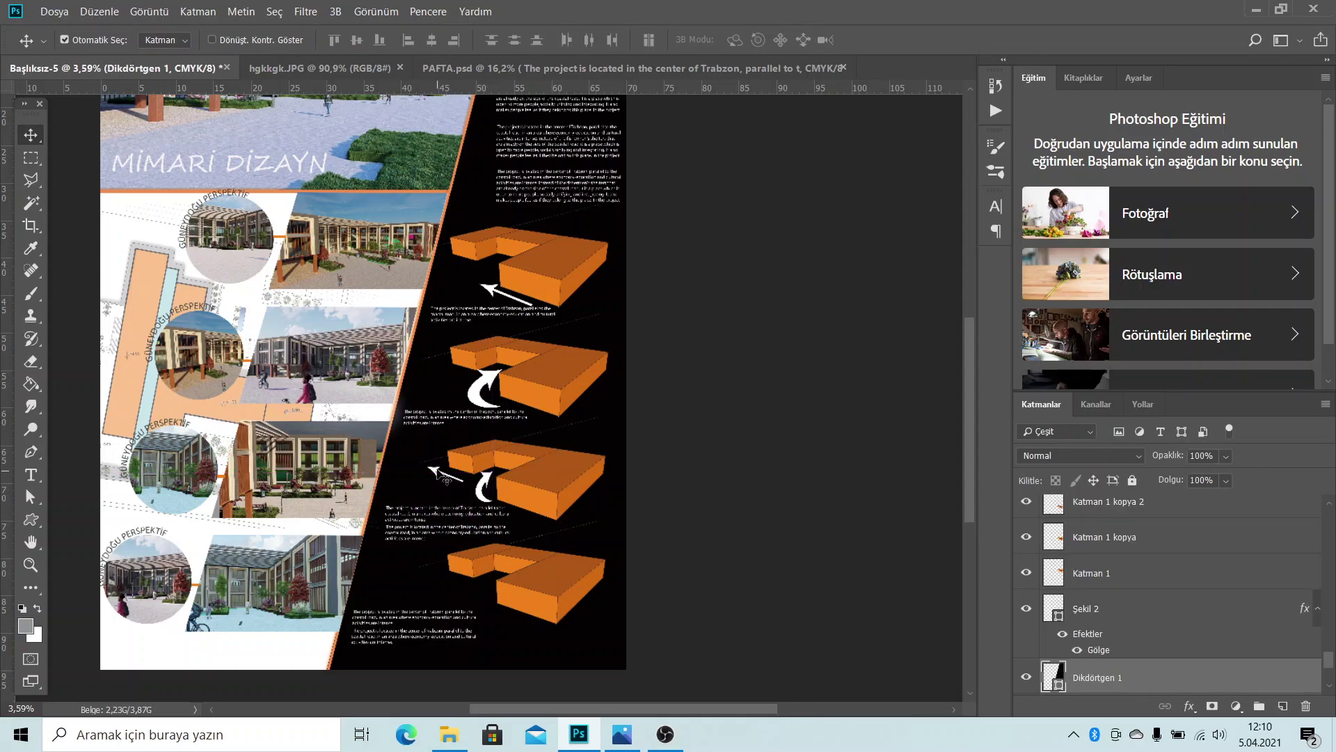
left_click_drag(436, 473, 442, 577)
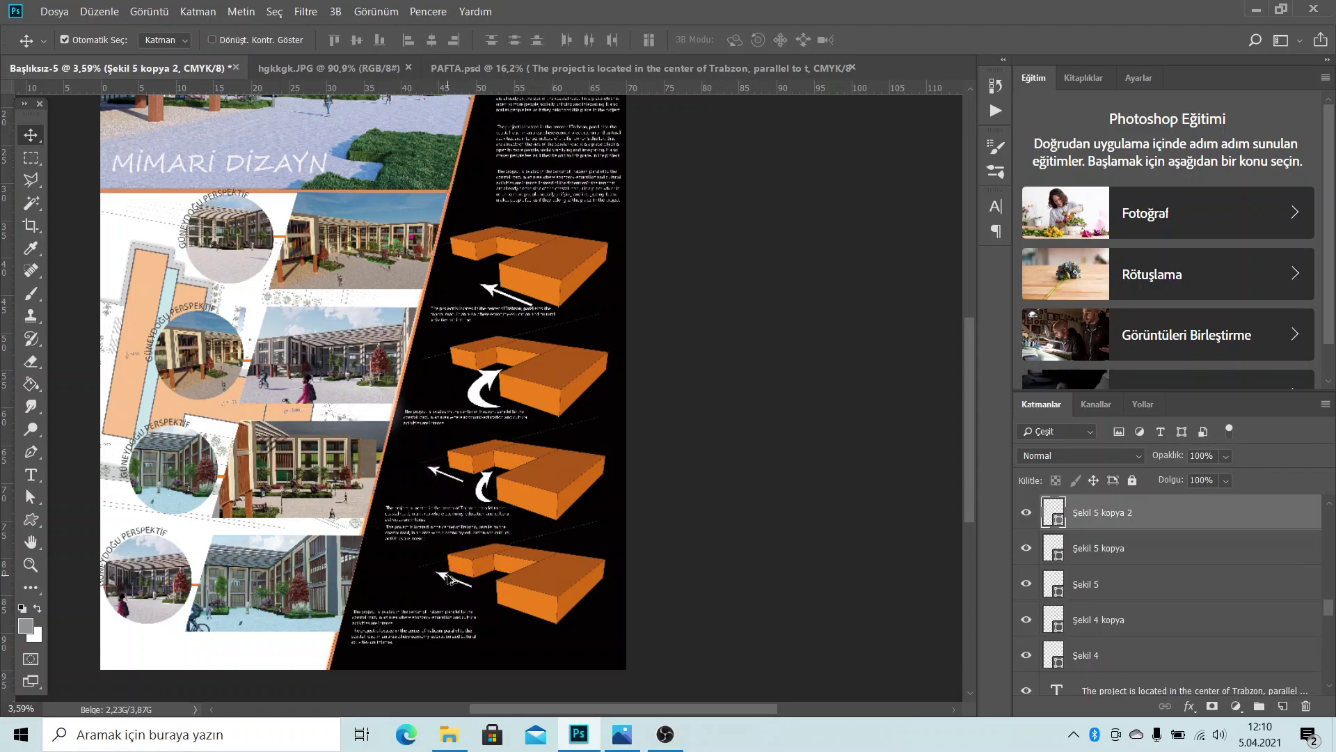
left_click_drag(507, 620, 508, 620)
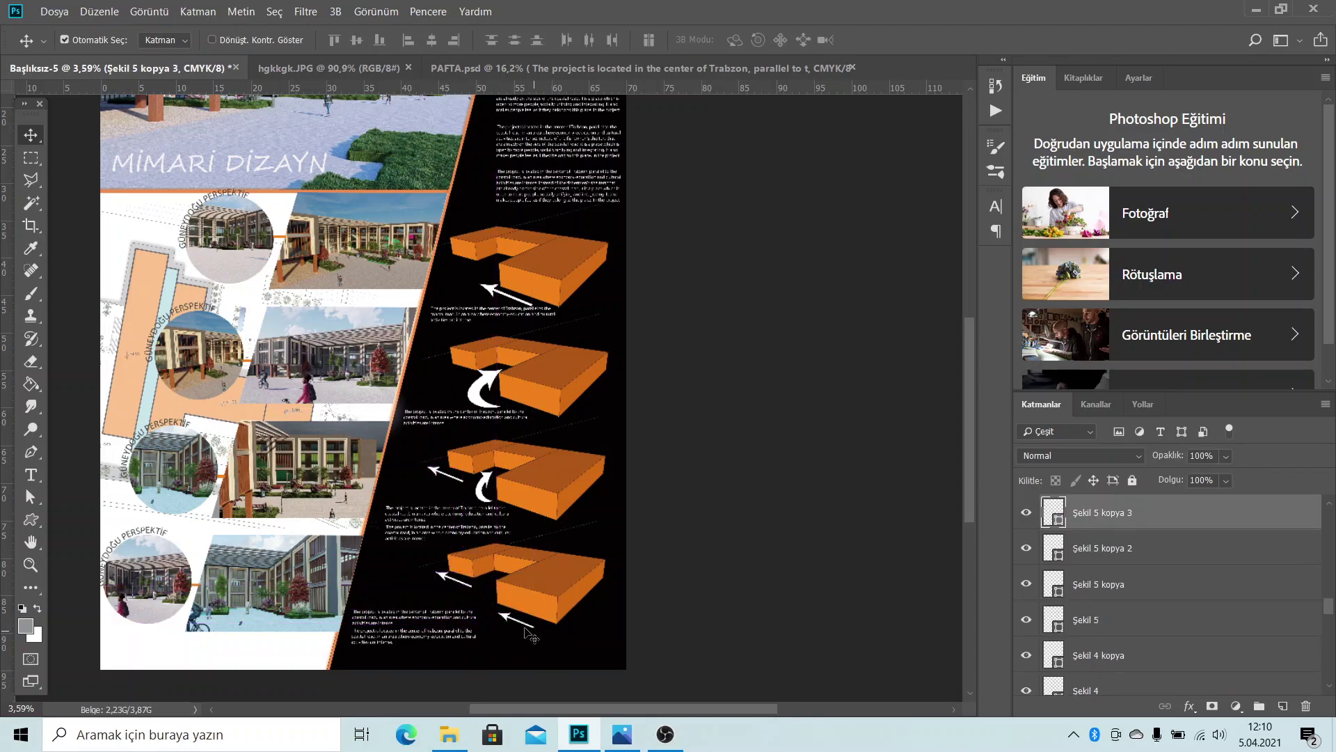
key("ctrl+z")
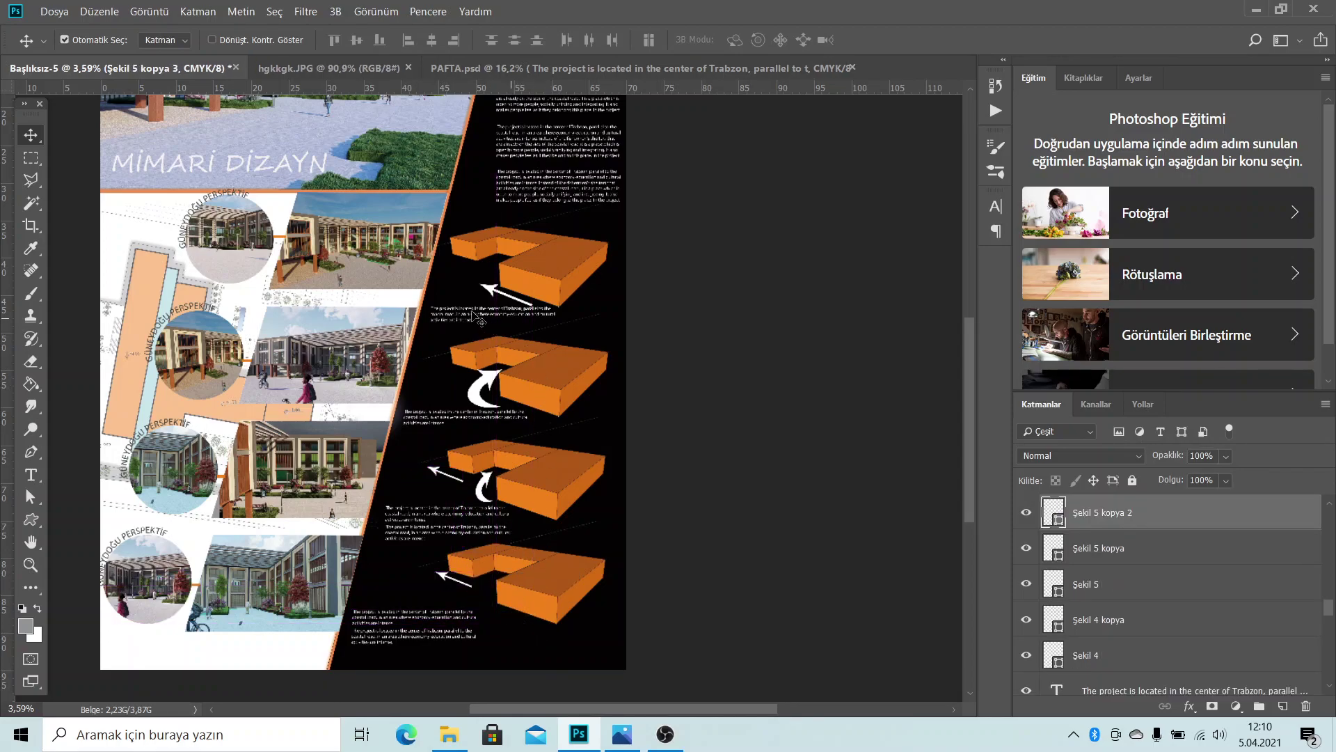
left_click(491, 288)
left_click_drag(494, 289, 502, 618)
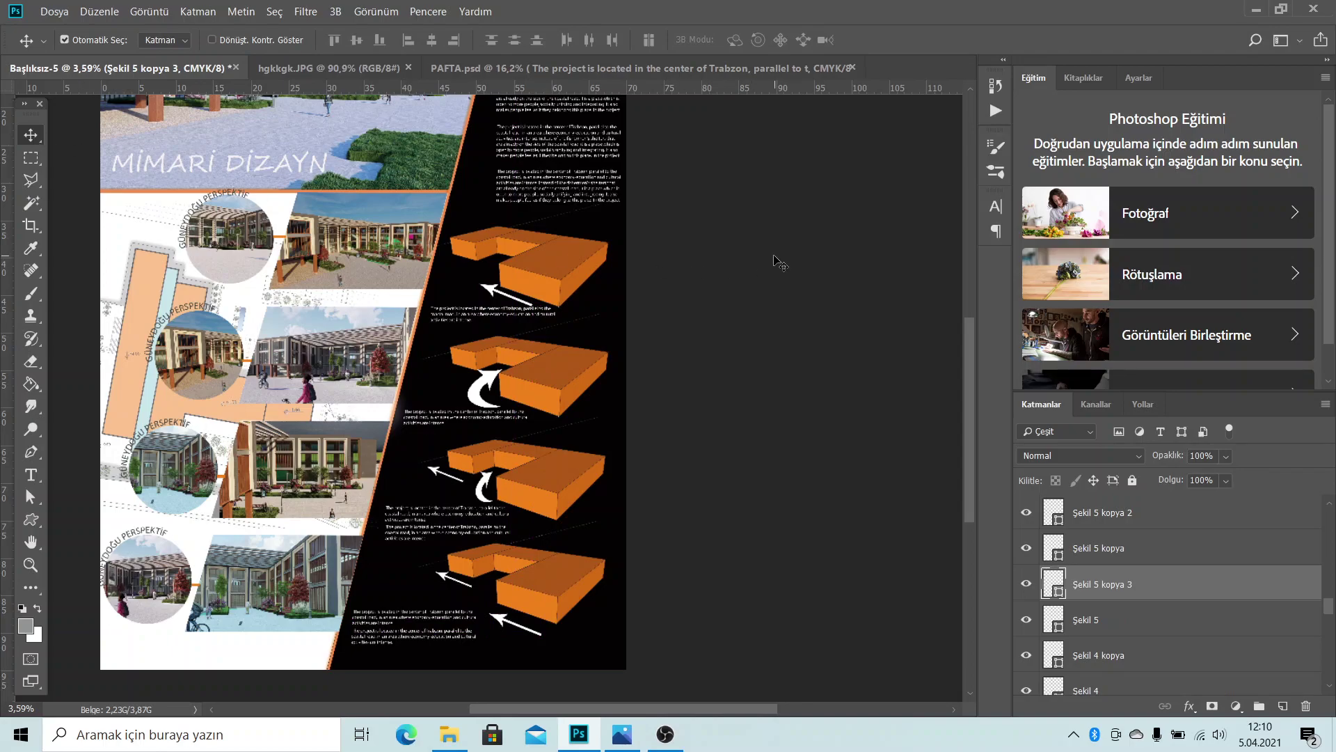
left_click(779, 263)
Compare the poster with the reference architecture image in Photos
scroll(758, 438, "down", 2)
left_click(623, 734)
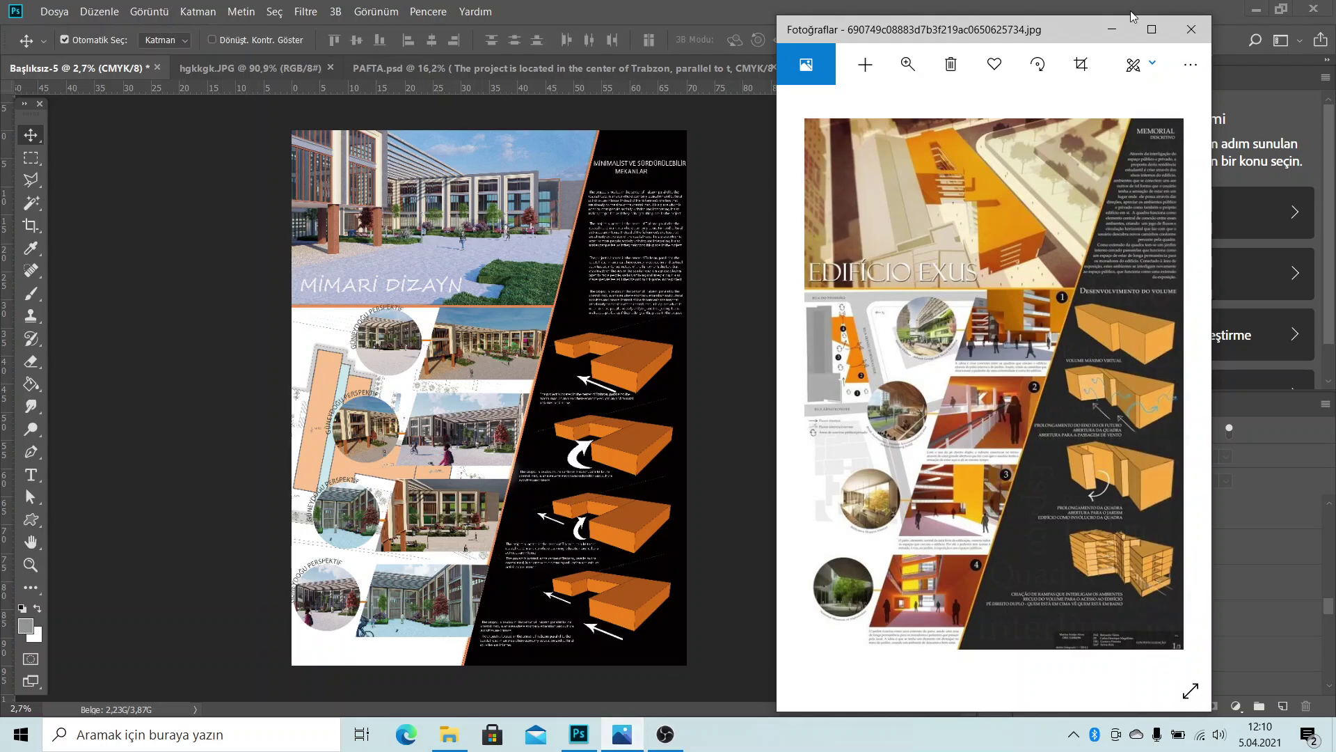
left_click(1112, 29)
scroll(564, 341, "up", 5)
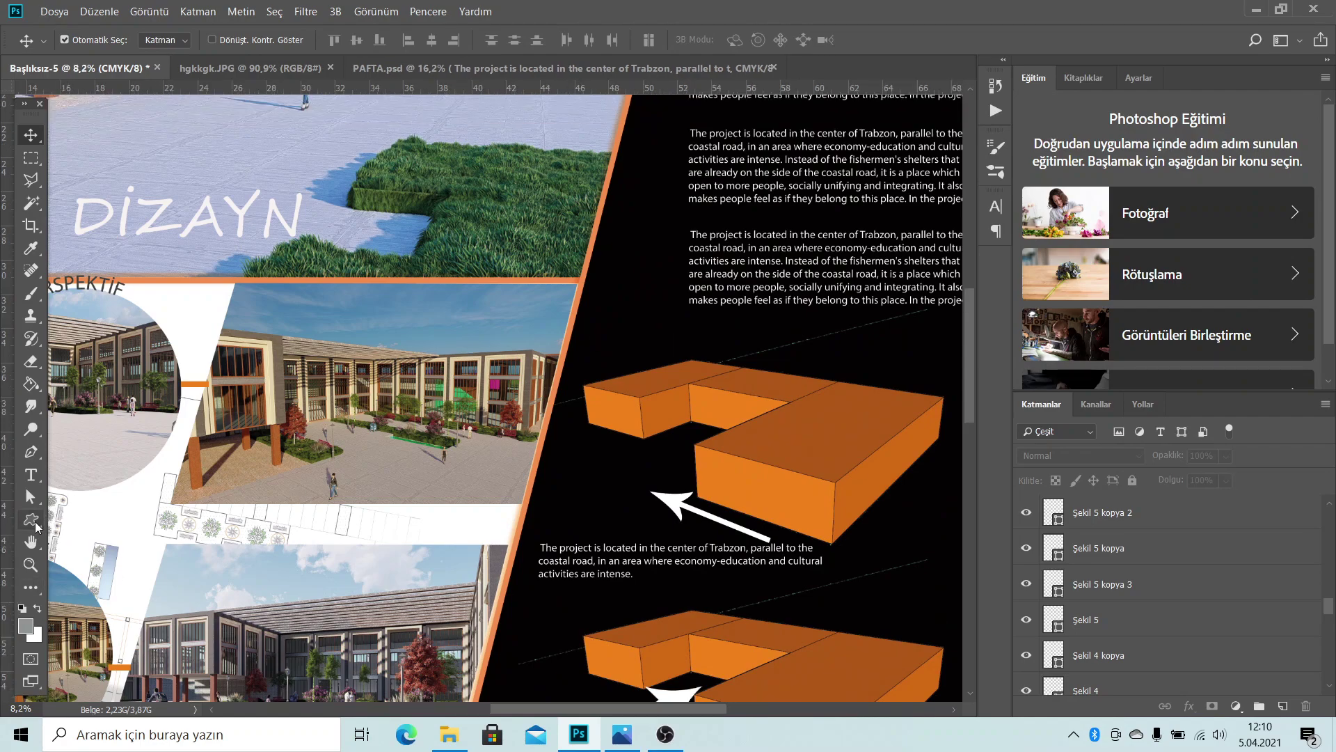
Draw a small black circle on the first photo's upper-right corner
right_click(31, 519)
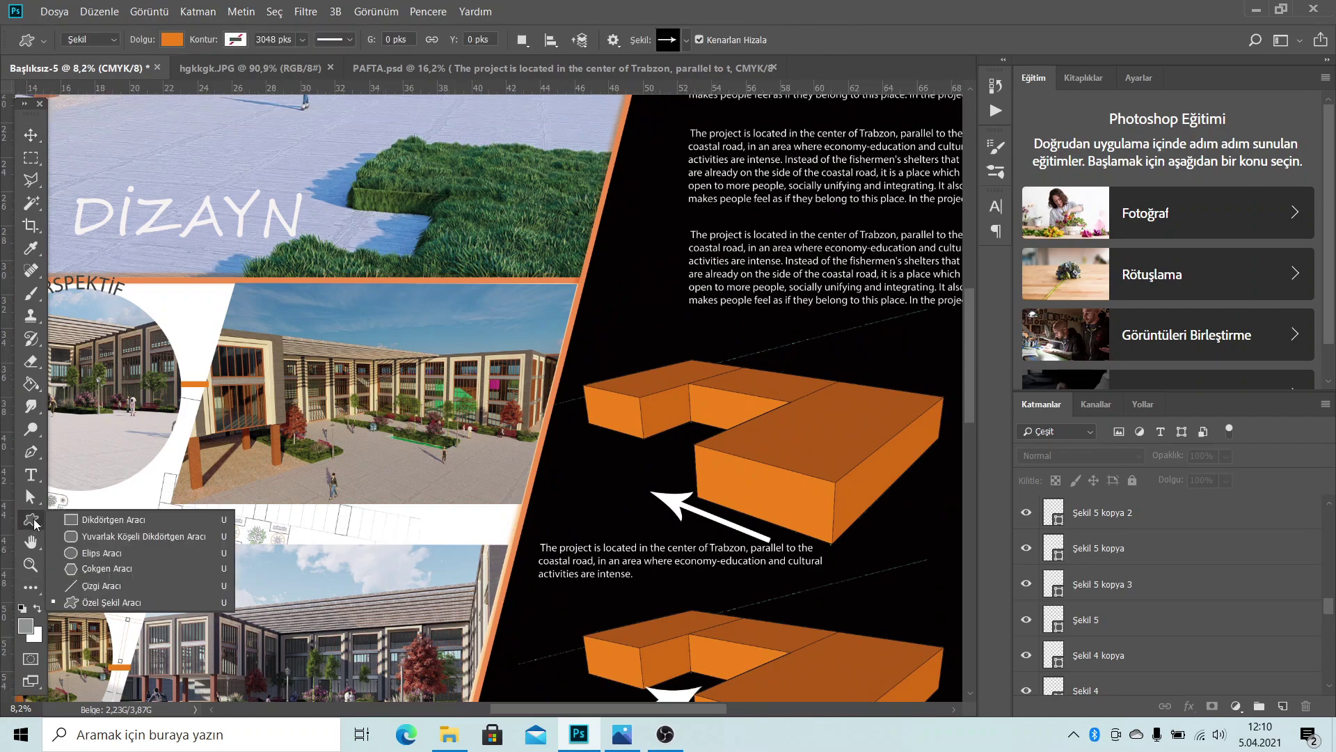
left_click(98, 553)
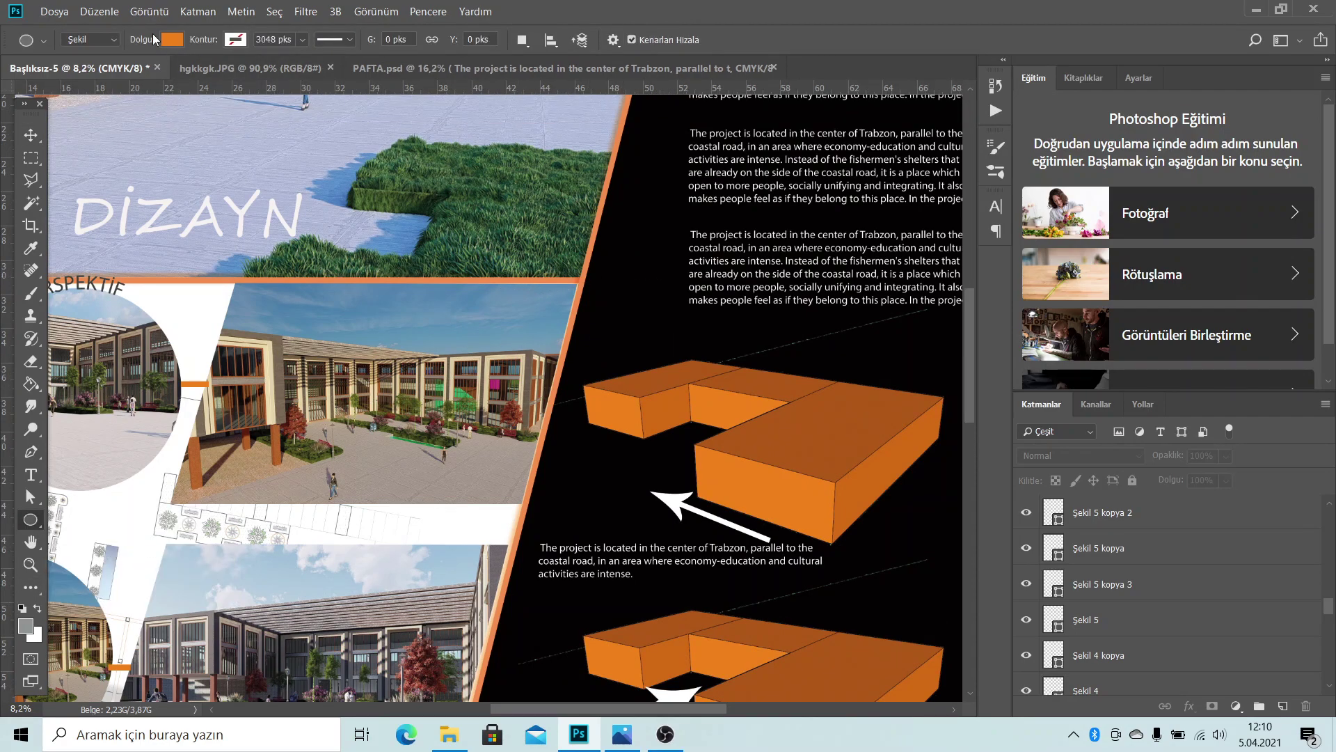
left_click(171, 39)
left_click(204, 180)
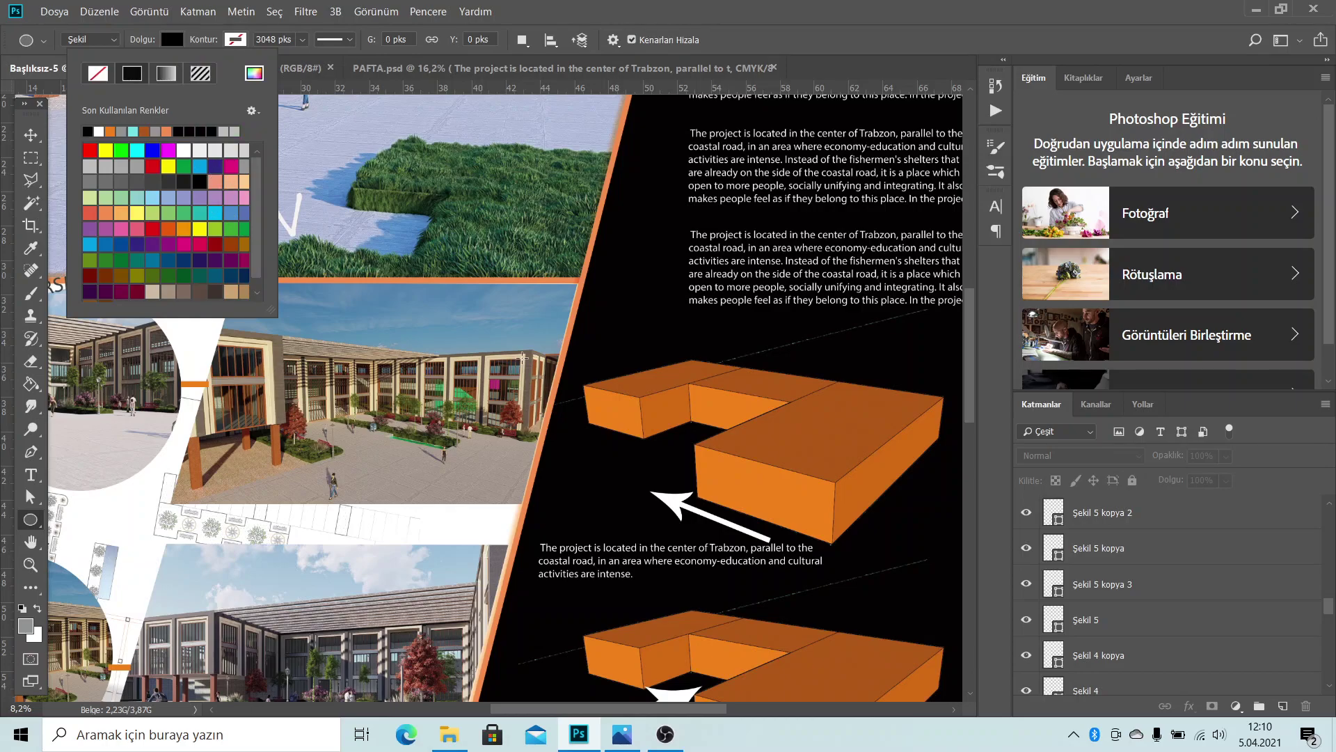
left_click_drag(504, 289, 561, 328)
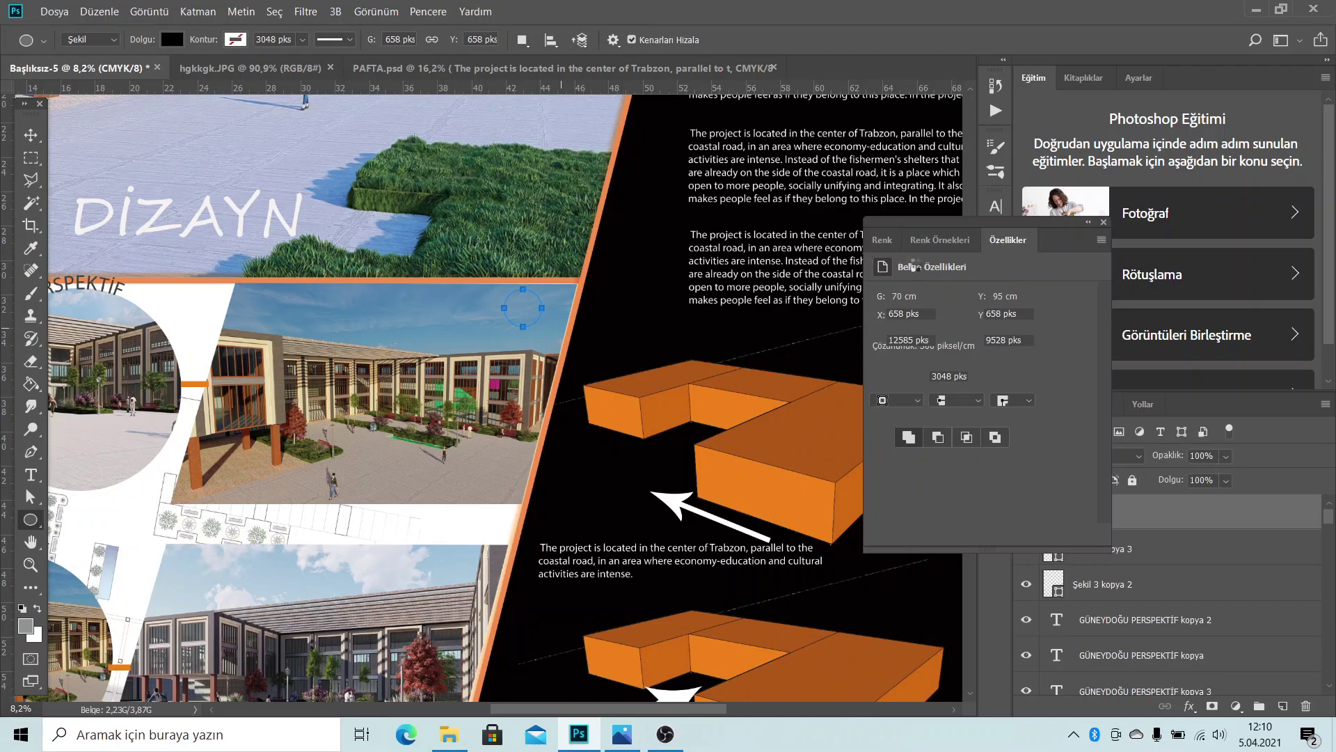
left_click(1106, 223)
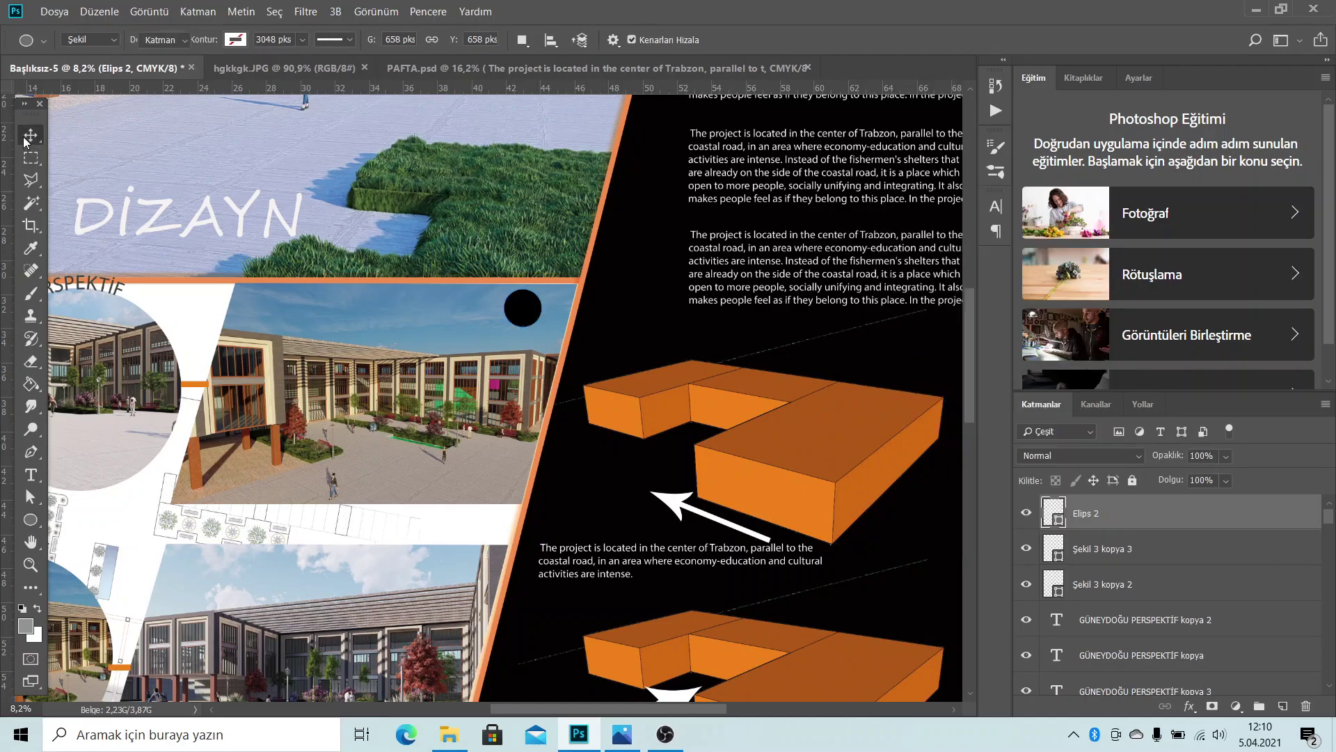
Shift the circle slightly right and lower its opacity to 76%
key("v")
left_click_drag(525, 313, 541, 312)
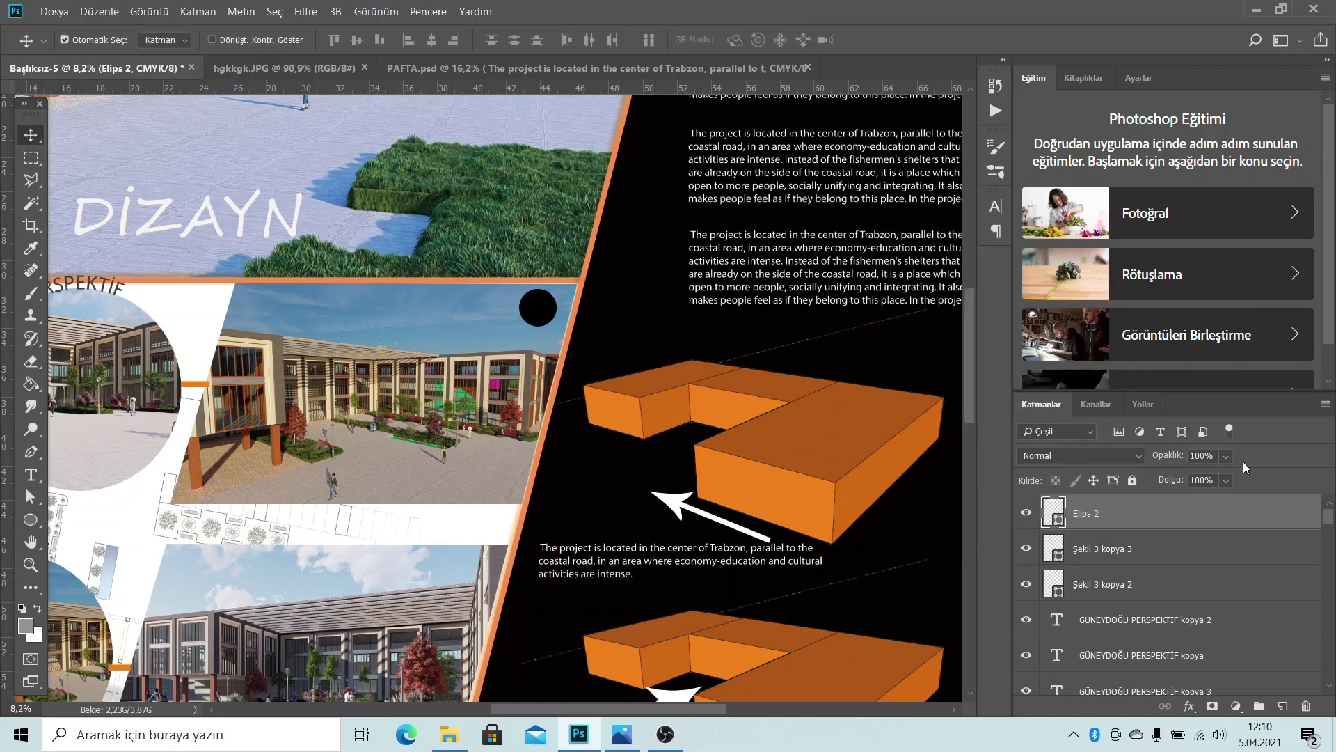
left_click_drag(1226, 456, 1225, 476)
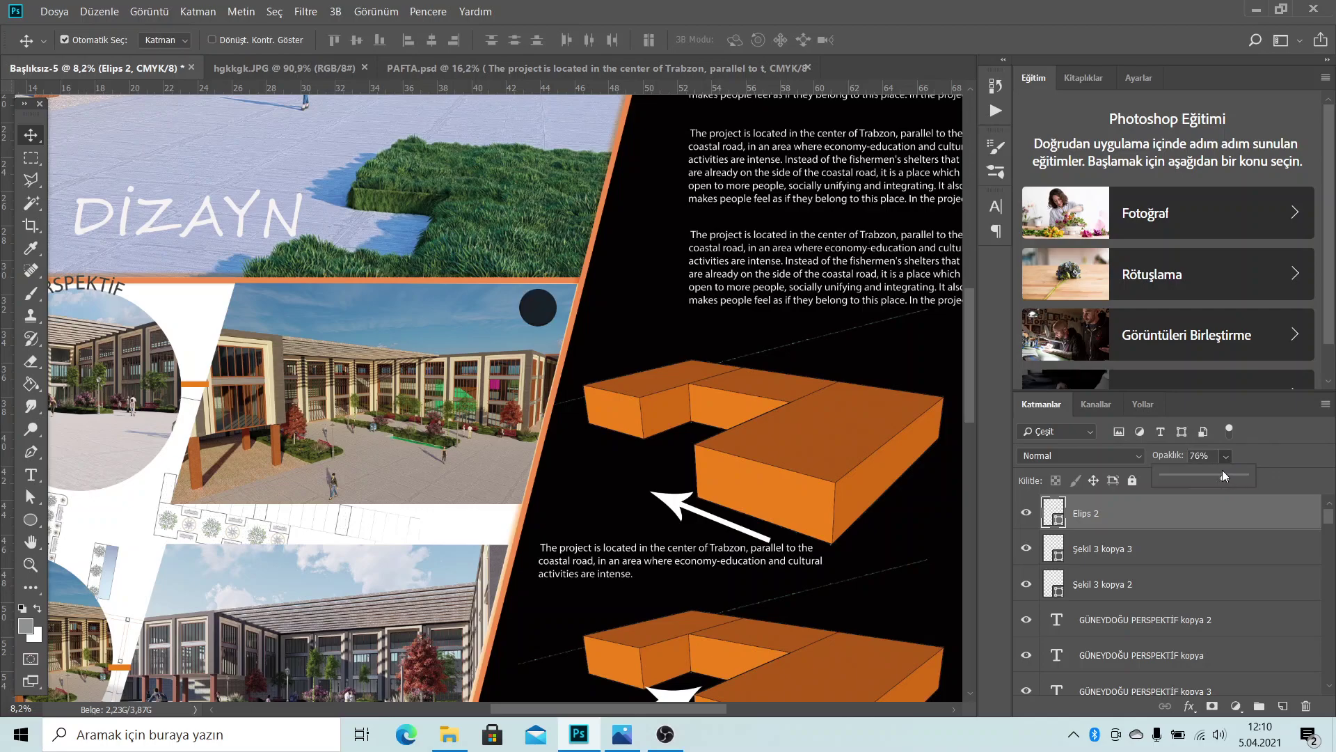
scroll(563, 245, "down", 2)
scroll(564, 245, "down", 2)
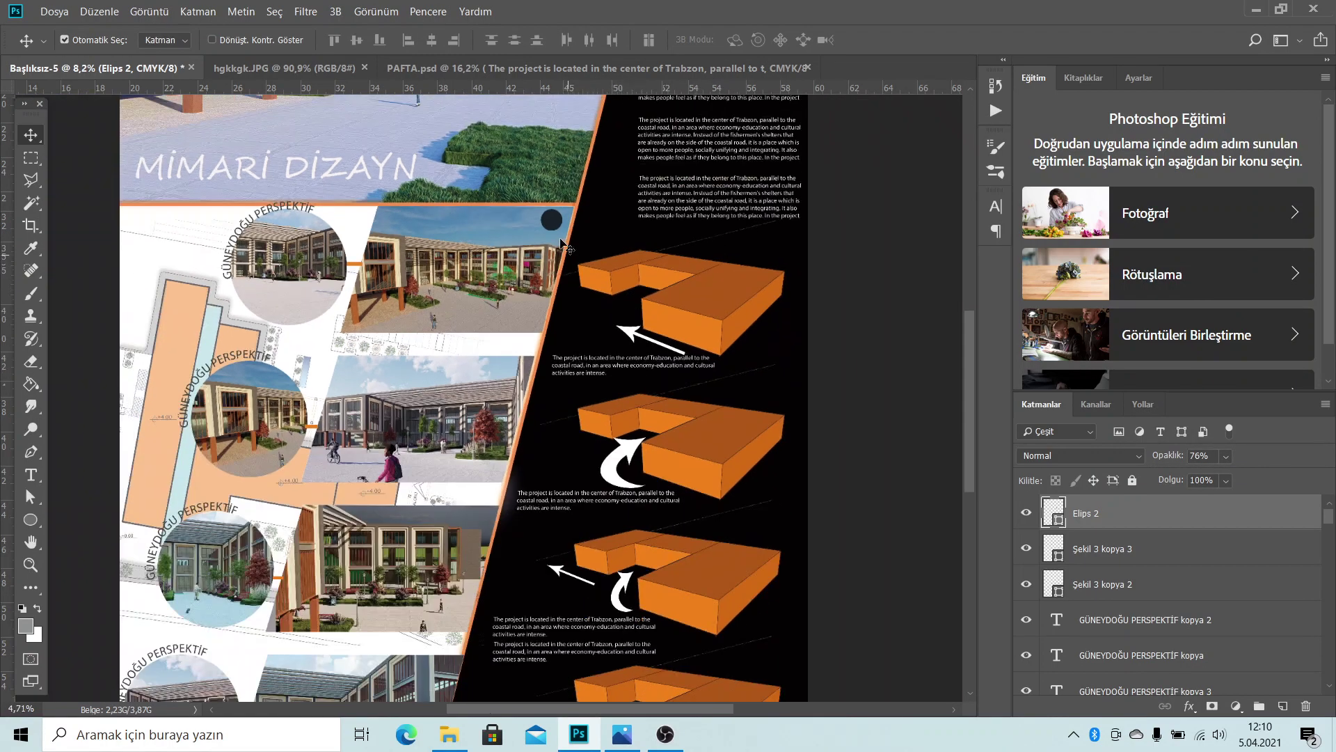
Duplicate the dark circle onto the second, third and fourth photos
left_click_drag(564, 245, 510, 377)
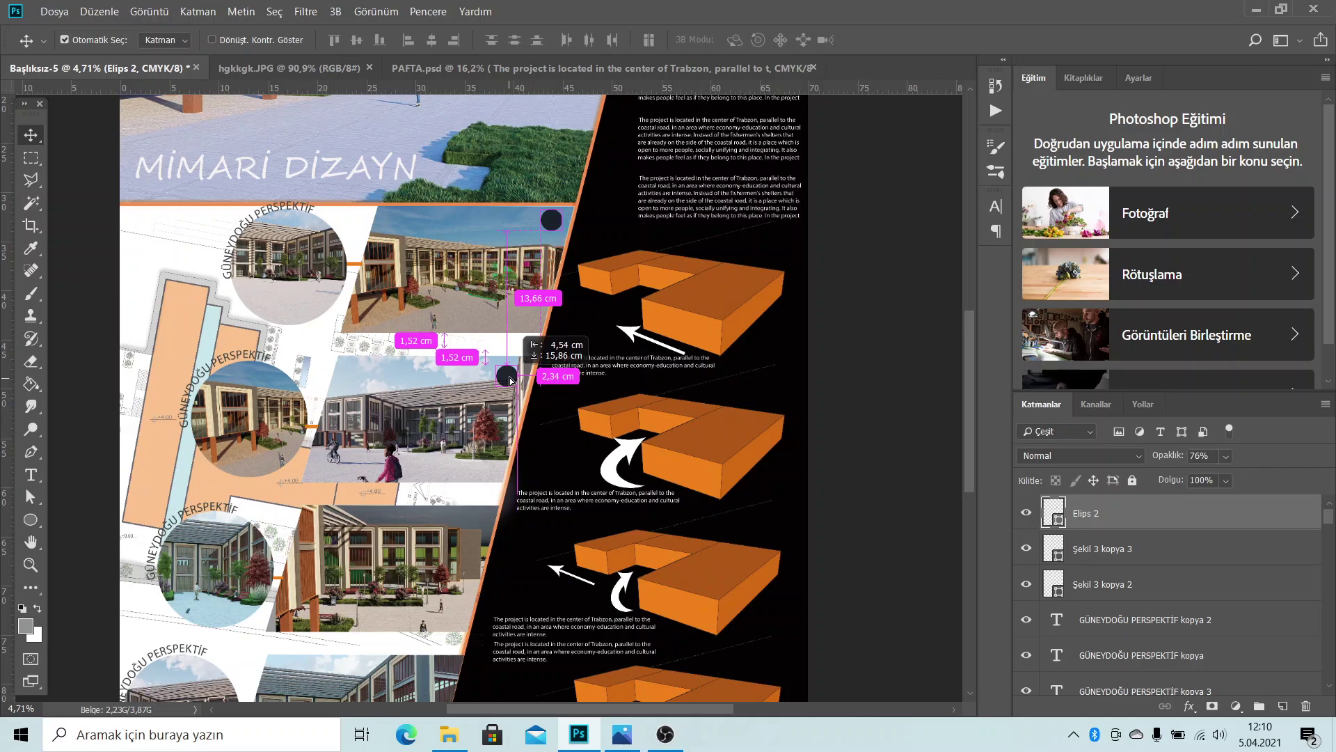
scroll(515, 261, "down", 3)
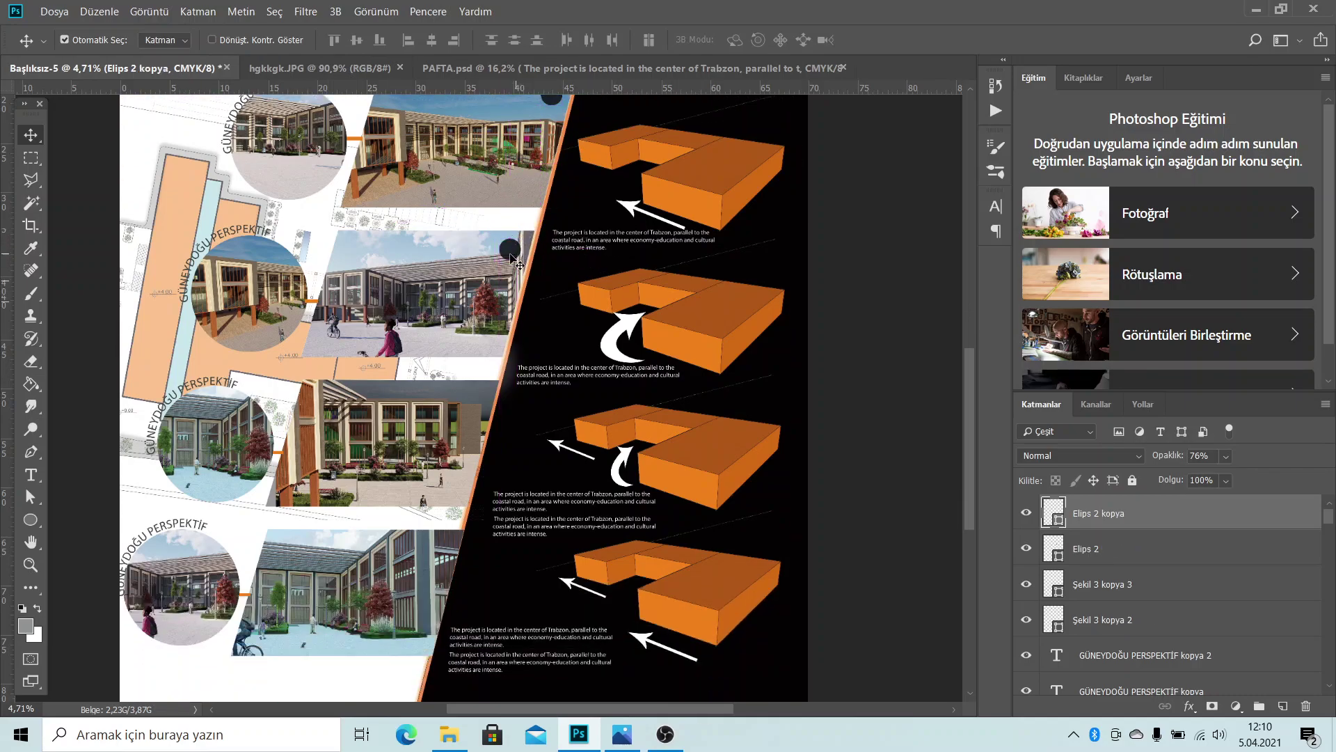
left_click_drag(508, 248, 474, 396)
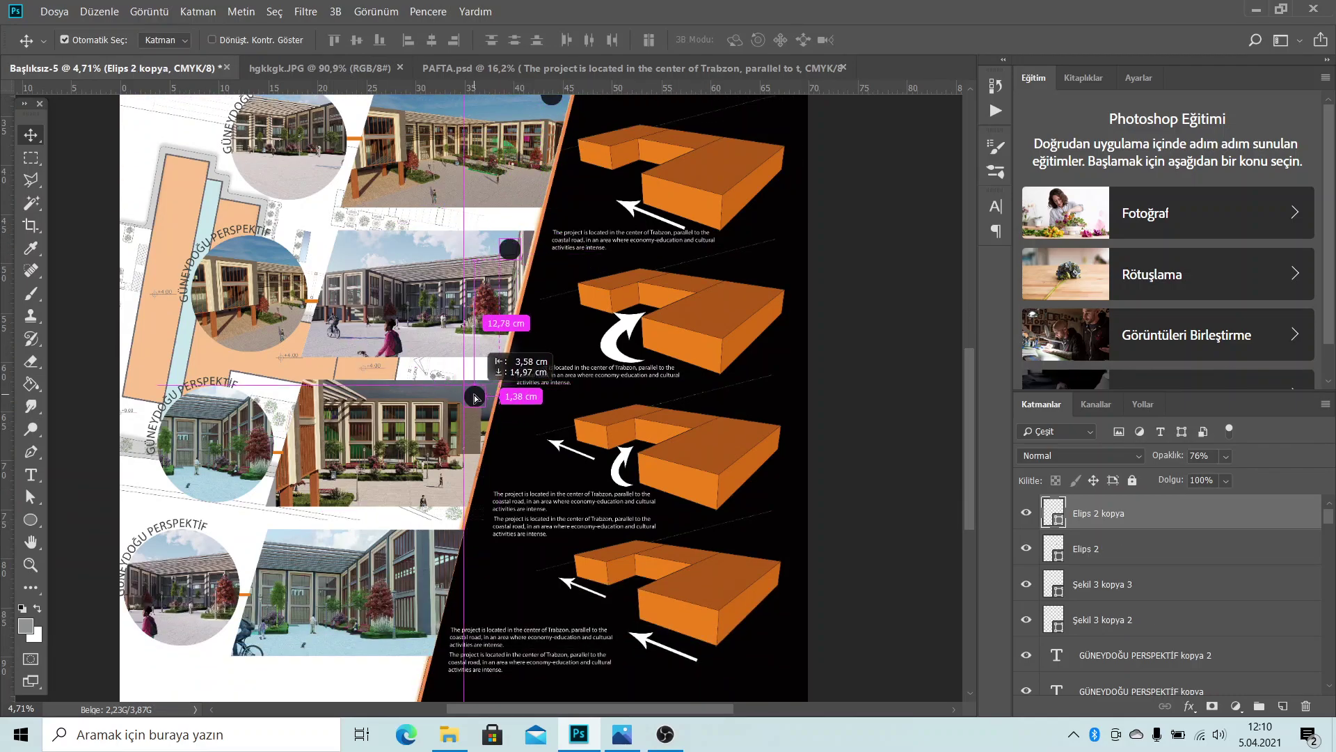
left_click_drag(474, 395, 443, 554)
scroll(443, 418, "down", 1)
scroll(443, 418, "up", 3)
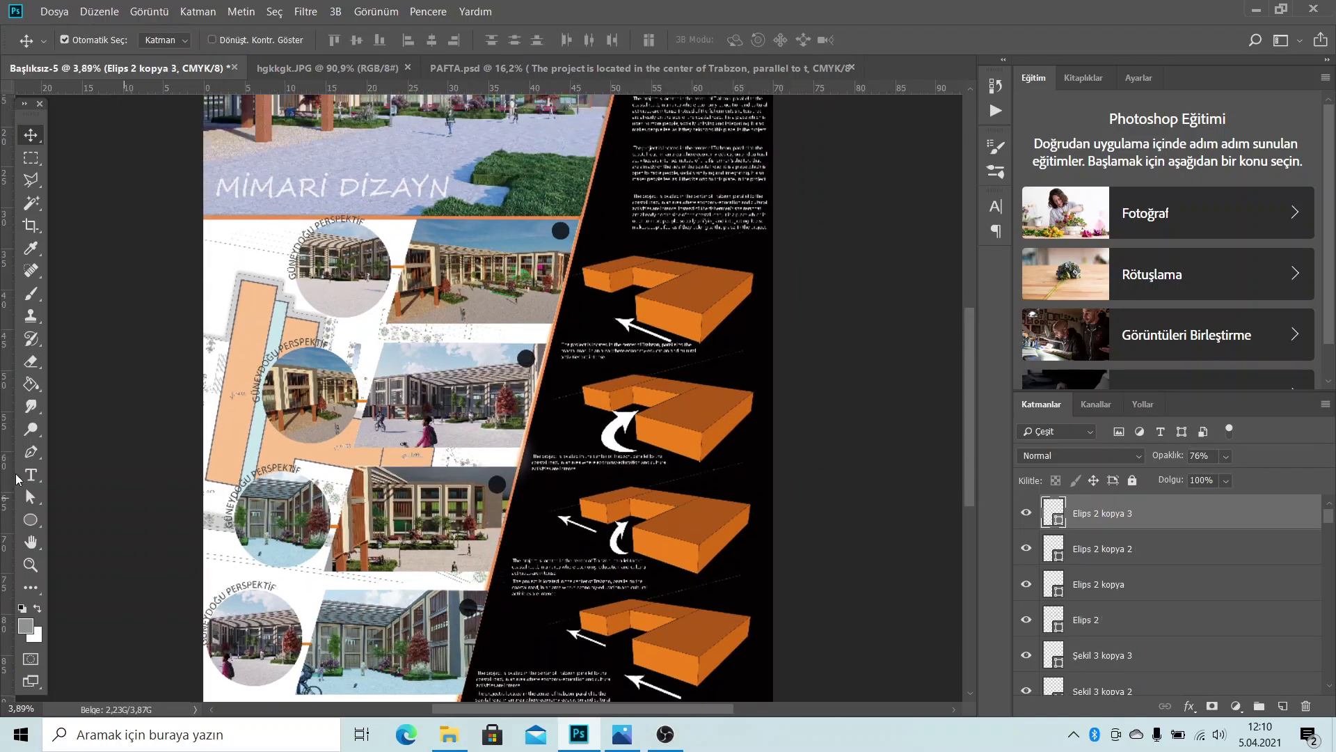
Type a 36 pt '1' in the top dark circle and centre it
left_click(30, 475)
scroll(611, 227, "up", 3)
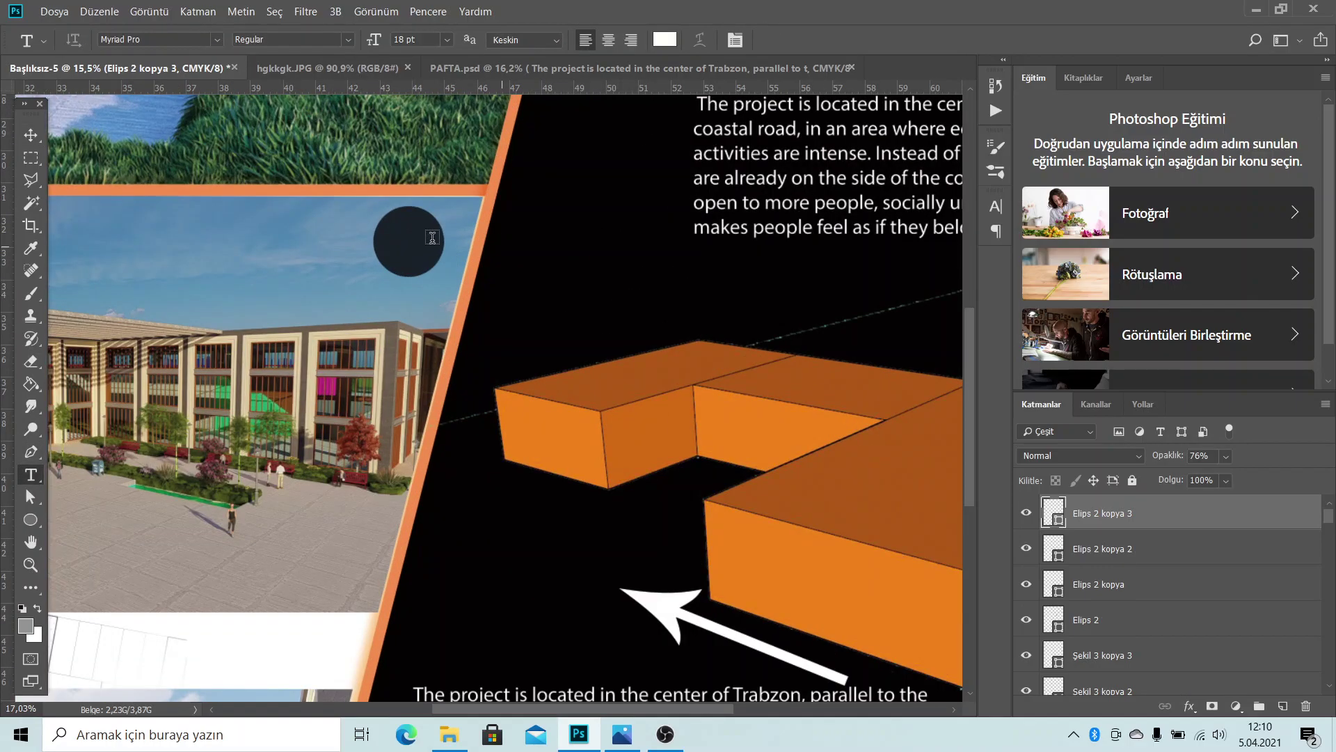
scroll(432, 238, "up", 2)
left_click(418, 261)
scroll(421, 272, "up", 1)
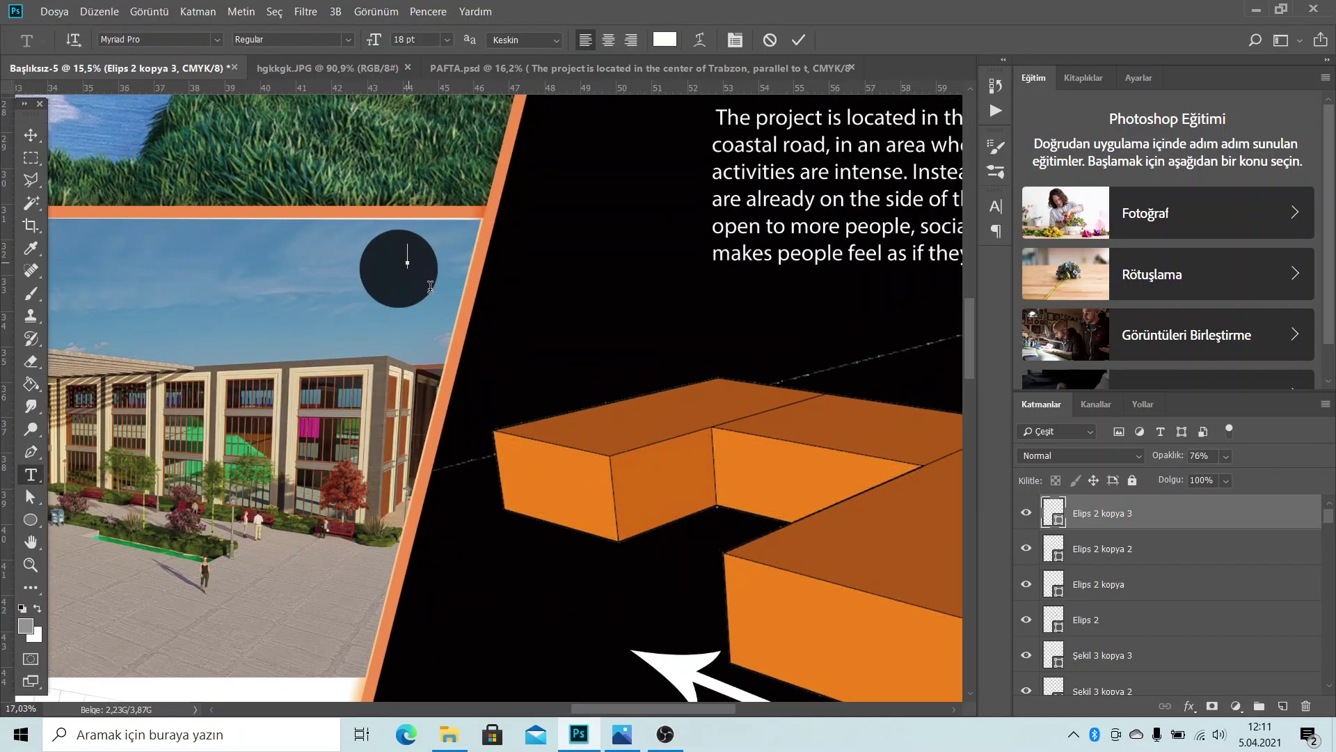
type("1")
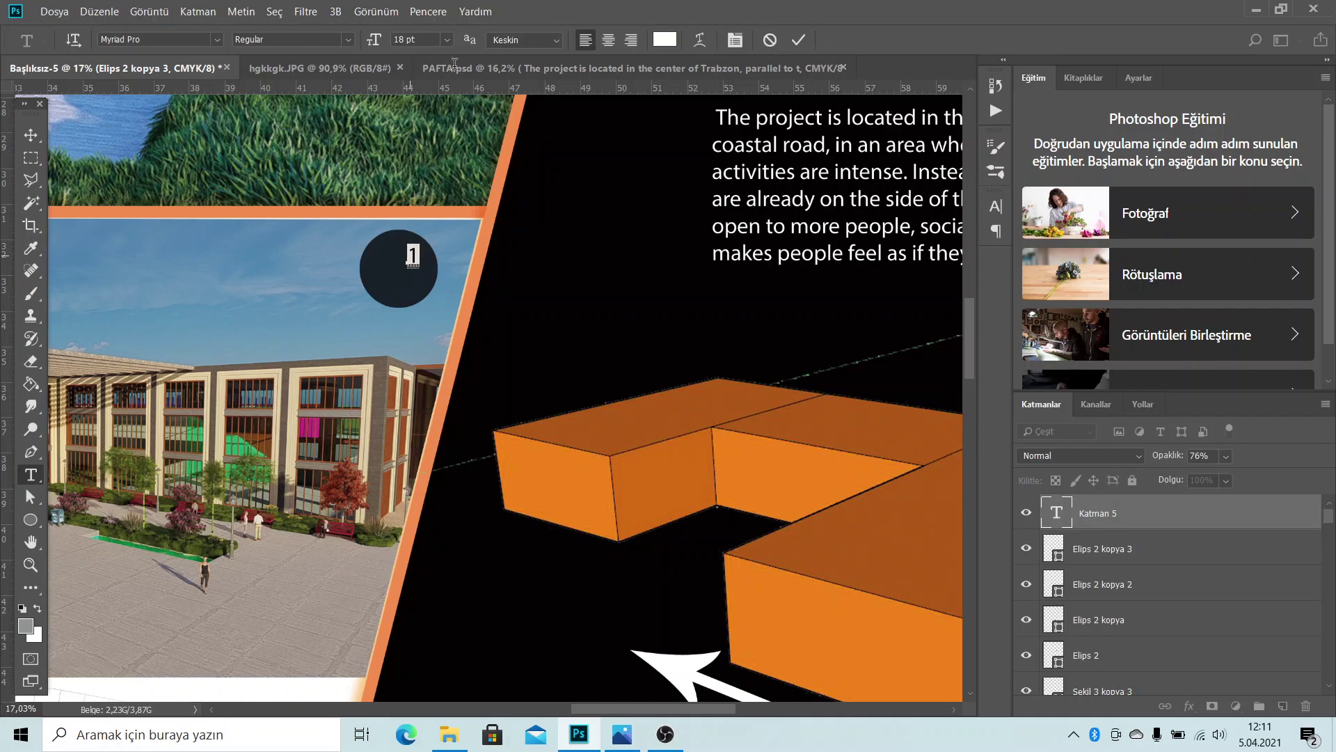
left_click(447, 40)
left_click(439, 191)
left_click(447, 40)
left_click(440, 221)
left_click(31, 135)
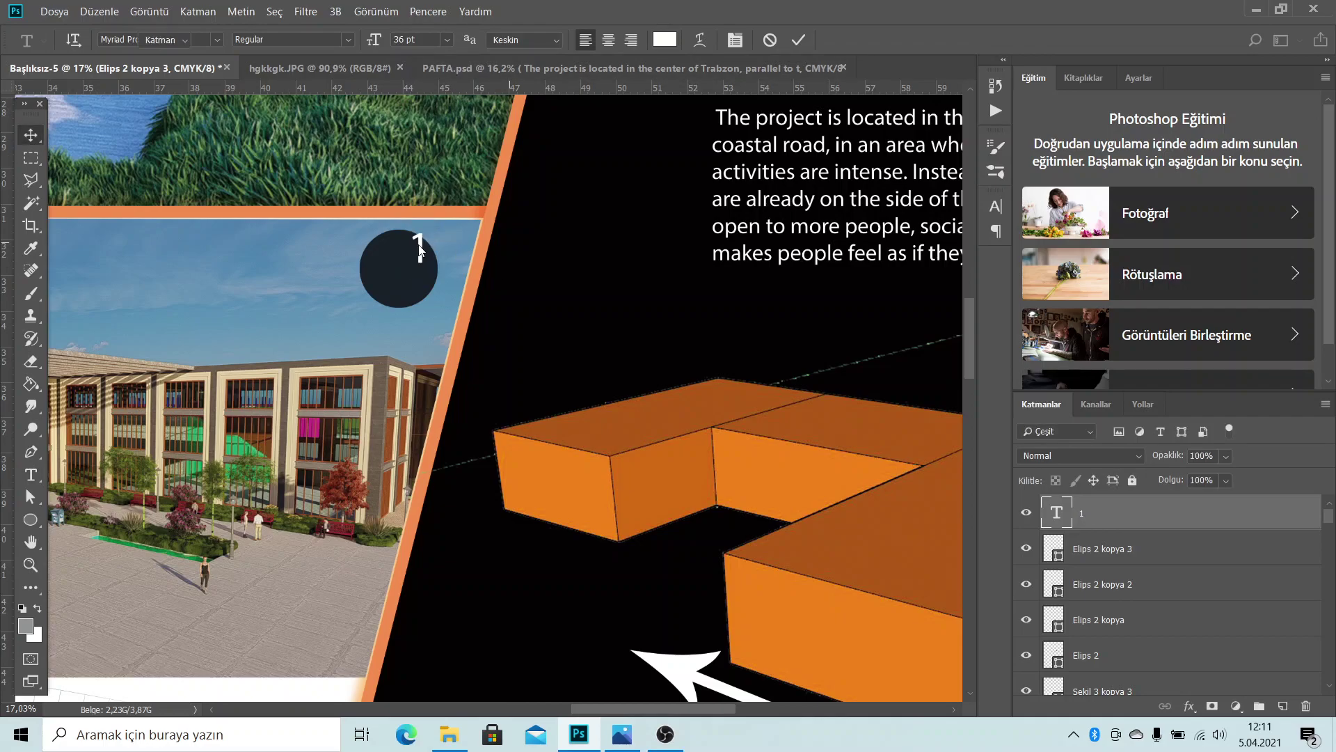
left_click_drag(419, 251, 401, 263)
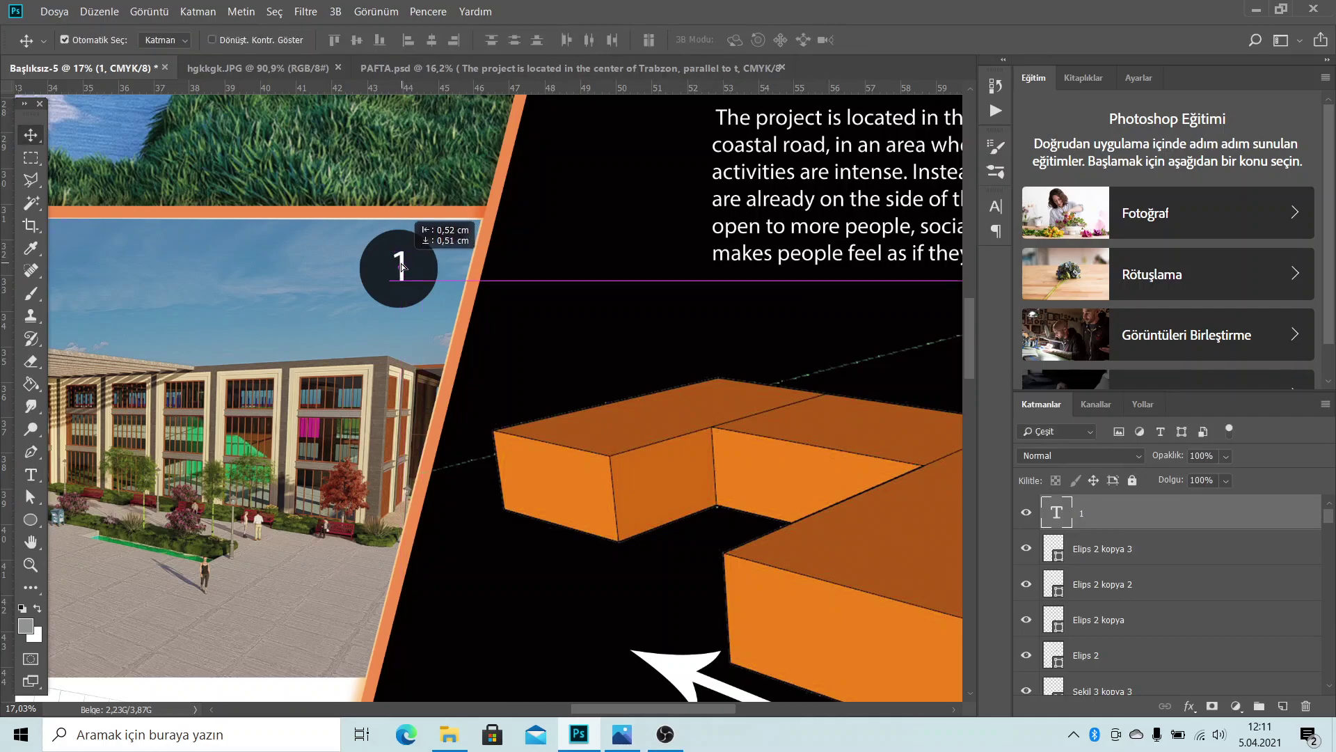
Copy the number into the second circle and make it read 2
scroll(403, 209, "down", 4)
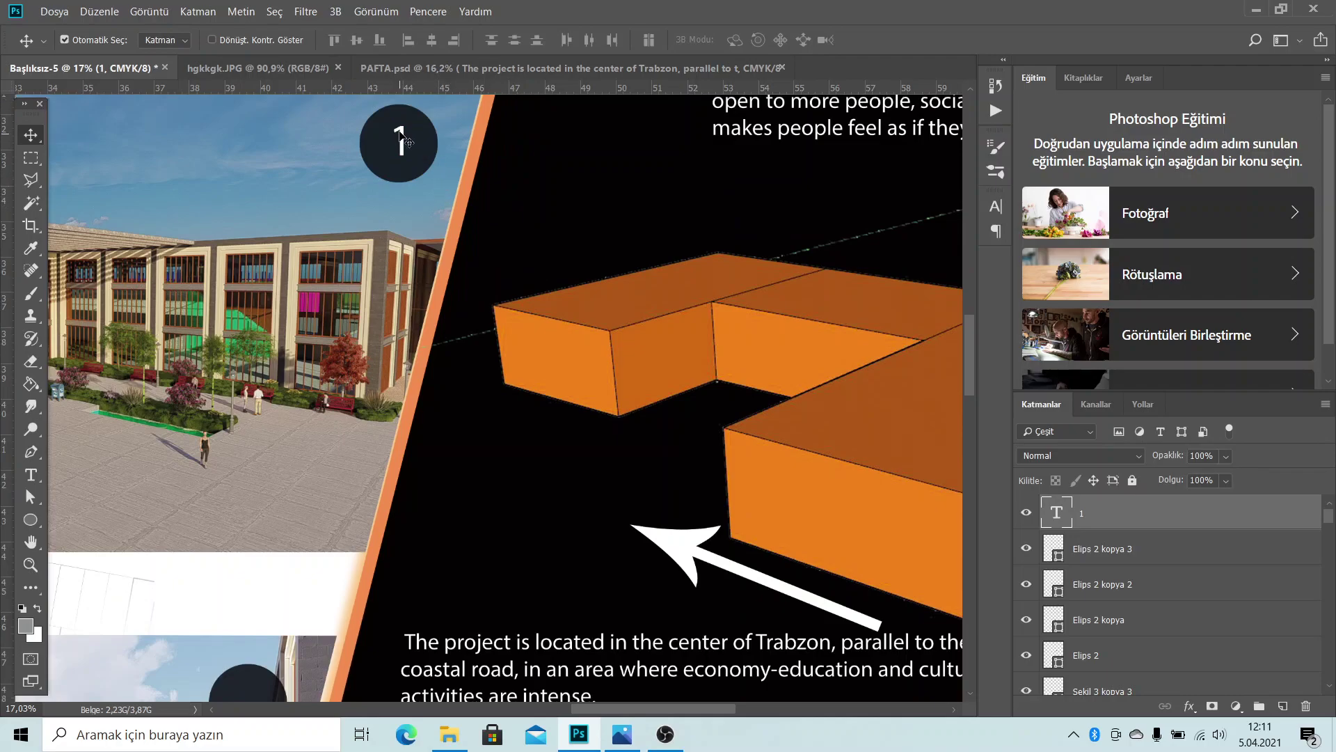
scroll(418, 153, "down", 6)
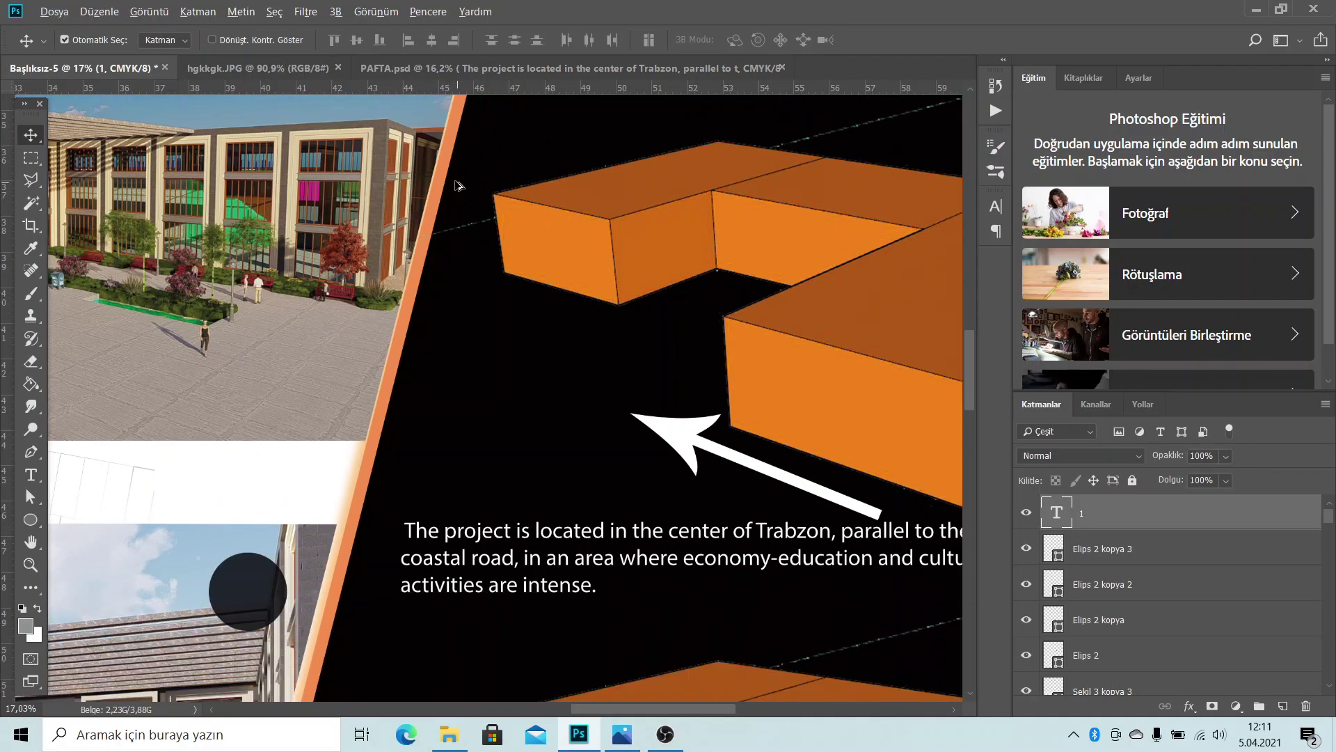
scroll(456, 204, "down", 1, "alt")
scroll(519, 278, "up", 2)
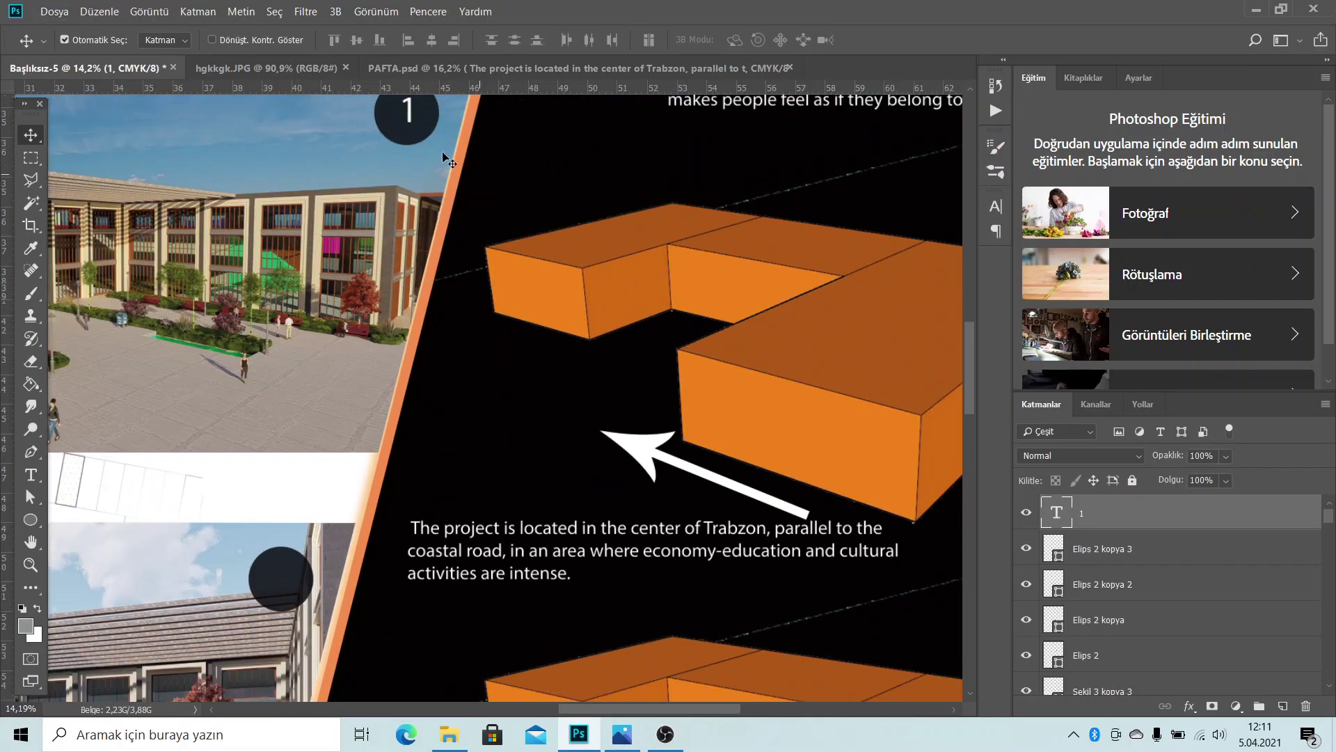
left_click_drag(409, 104, 281, 572, "alt")
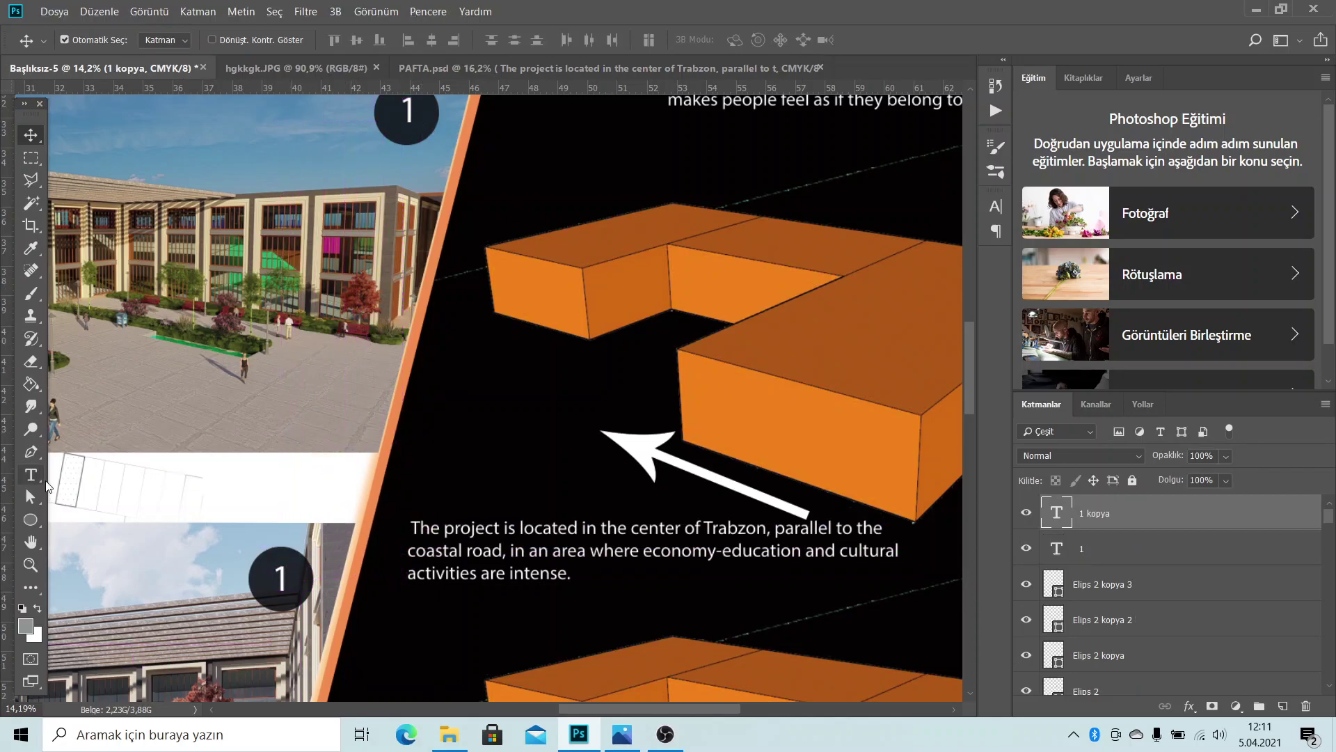
key("t")
left_click(281, 578)
type("2")
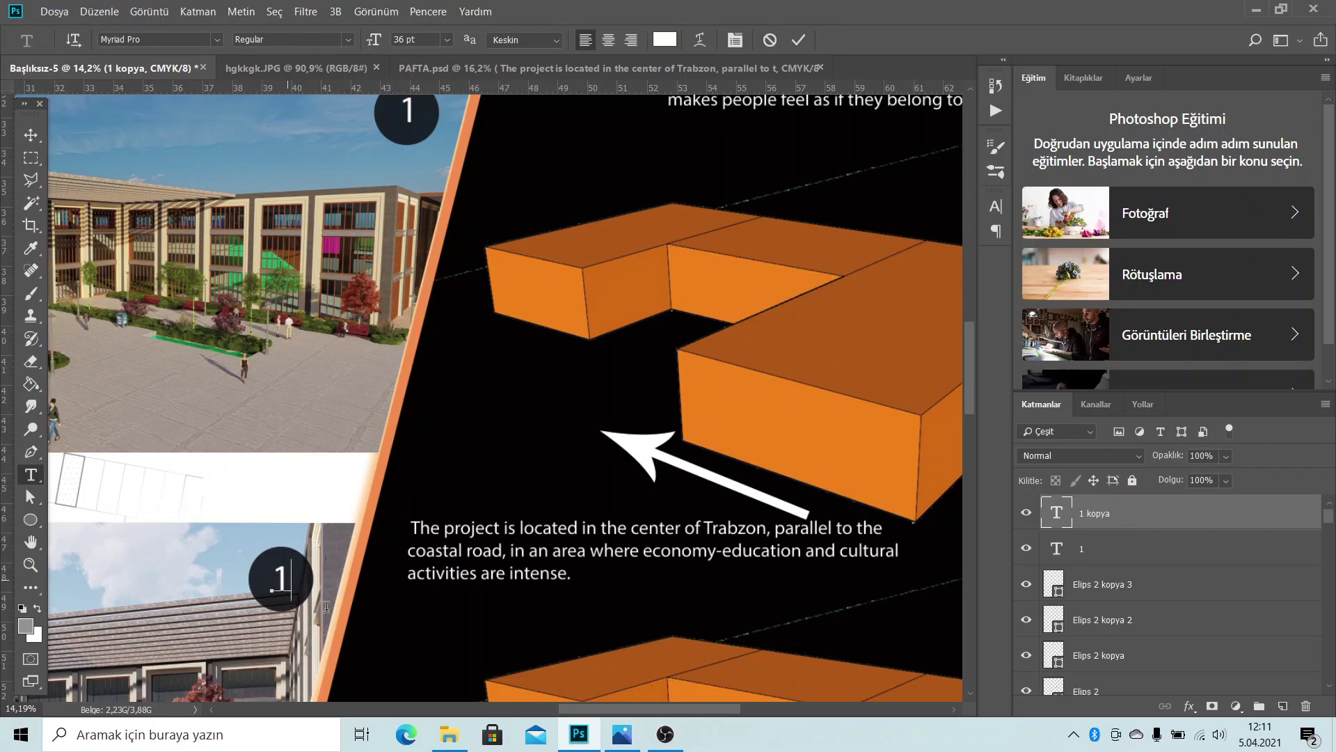
left_click(31, 135)
Copy the number into the third circle and change it to 3
scroll(666, 313, "down", 3)
scroll(666, 313, "down", 3)
scroll(666, 312, "down", 2)
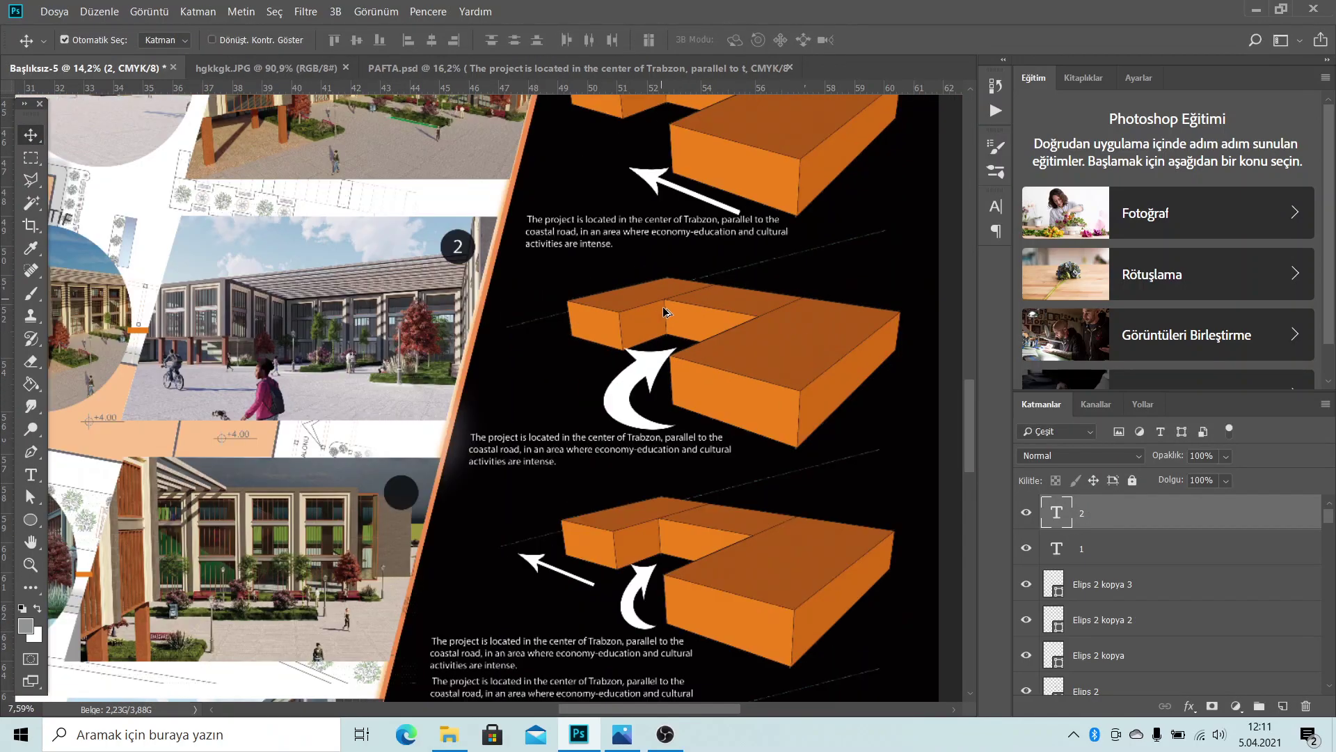
scroll(666, 312, "down", 1)
scroll(519, 209, "up", 2)
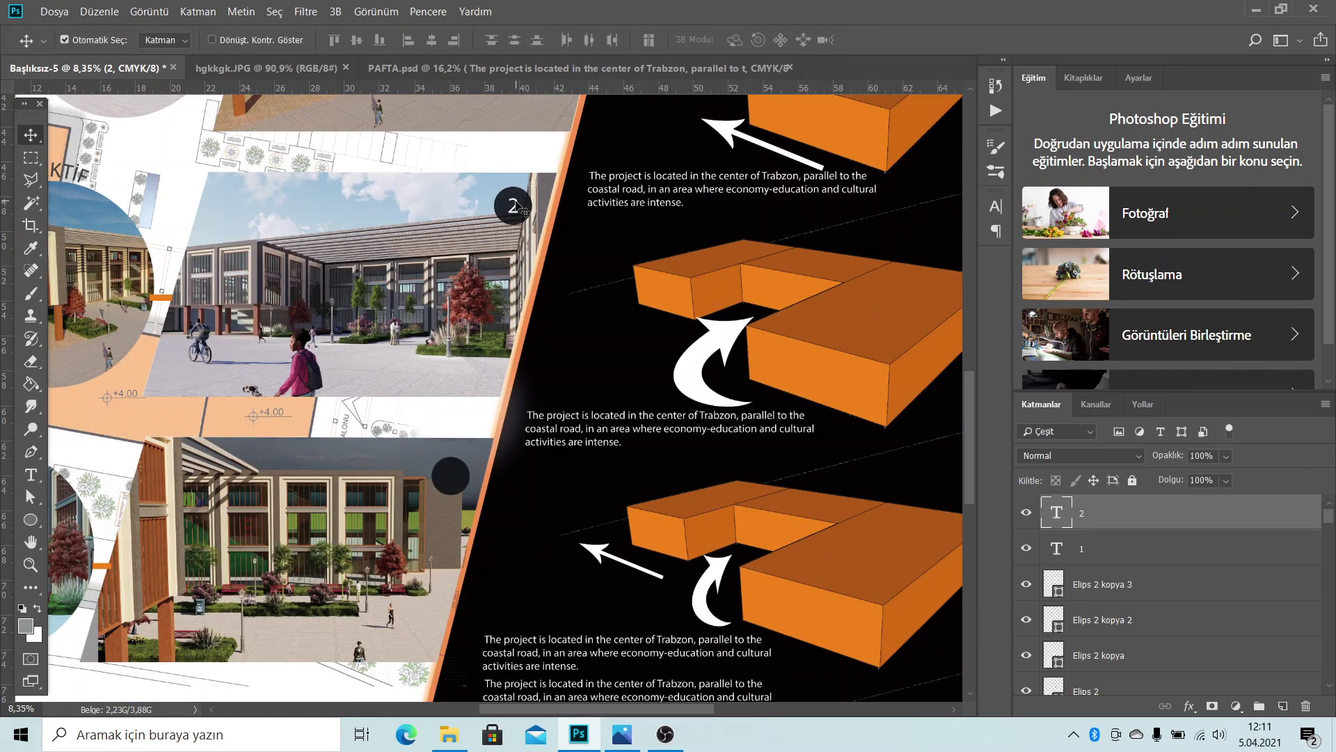
left_click_drag(518, 209, 456, 478)
scroll(600, 336, "down", 1)
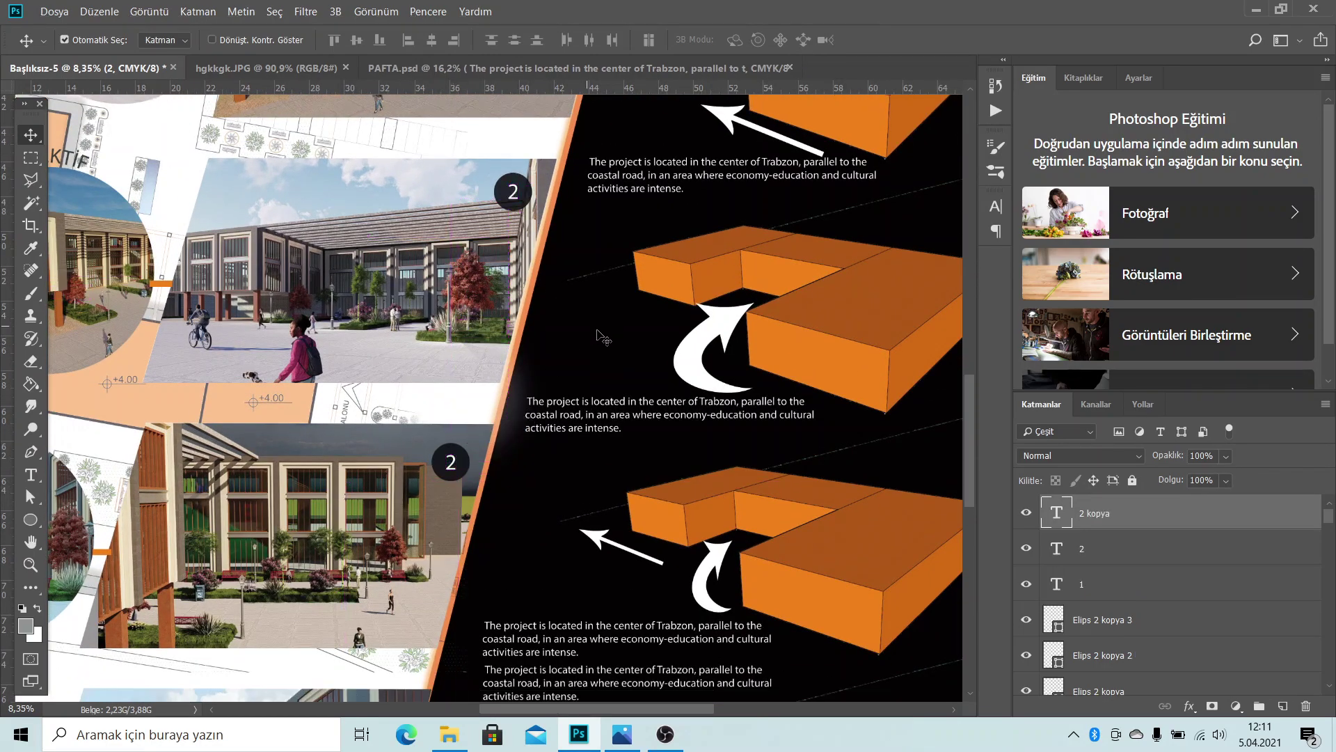
scroll(600, 336, "down", 2)
scroll(600, 336, "up", 3)
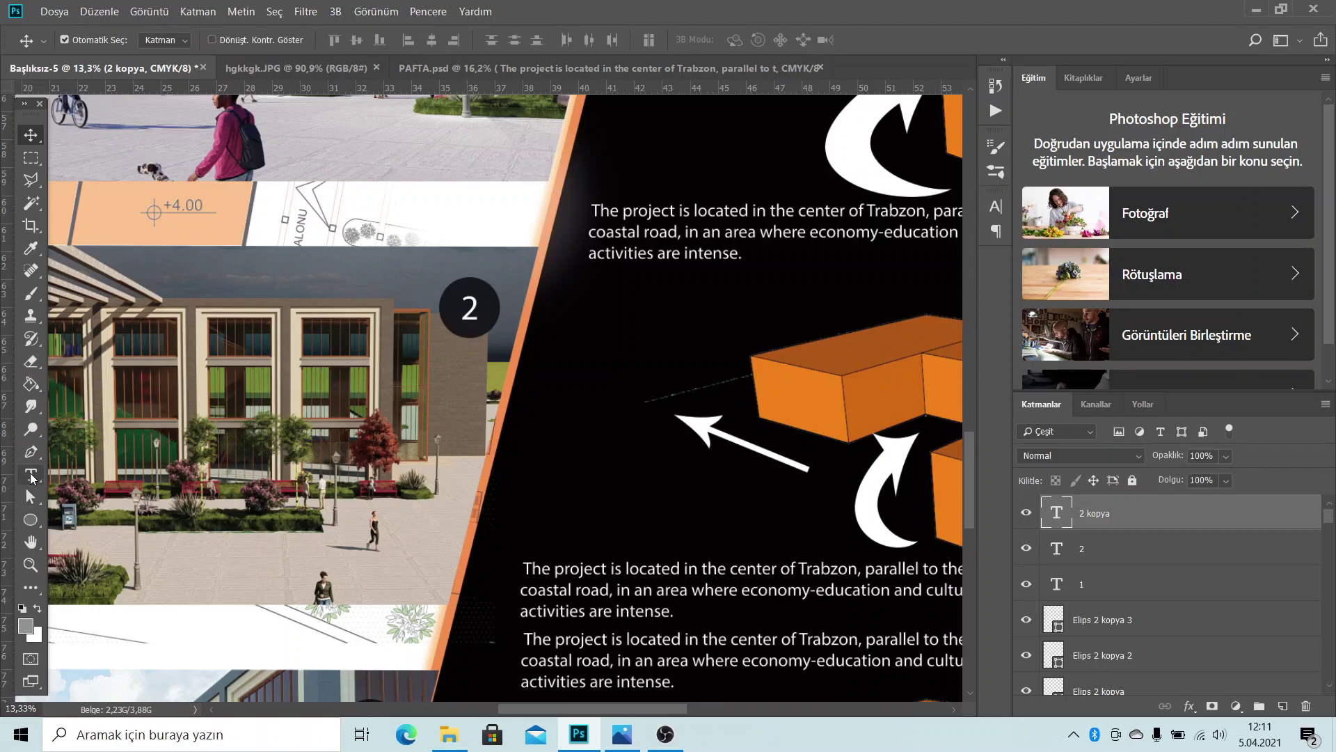
left_click(31, 477)
left_click(470, 307)
key("ctrl+a")
type("3")
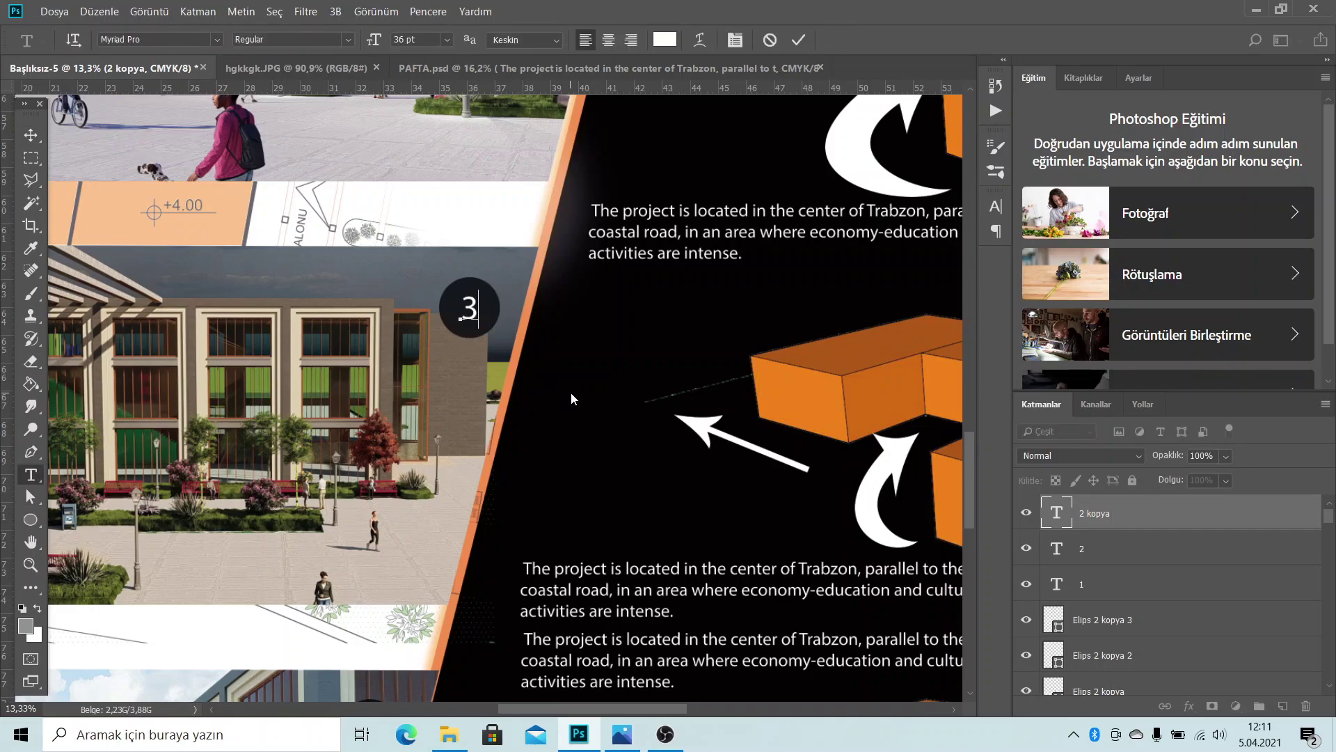
left_click(31, 135)
Copy the number into the fourth circle and change it to 4
scroll(631, 295, "down", 5)
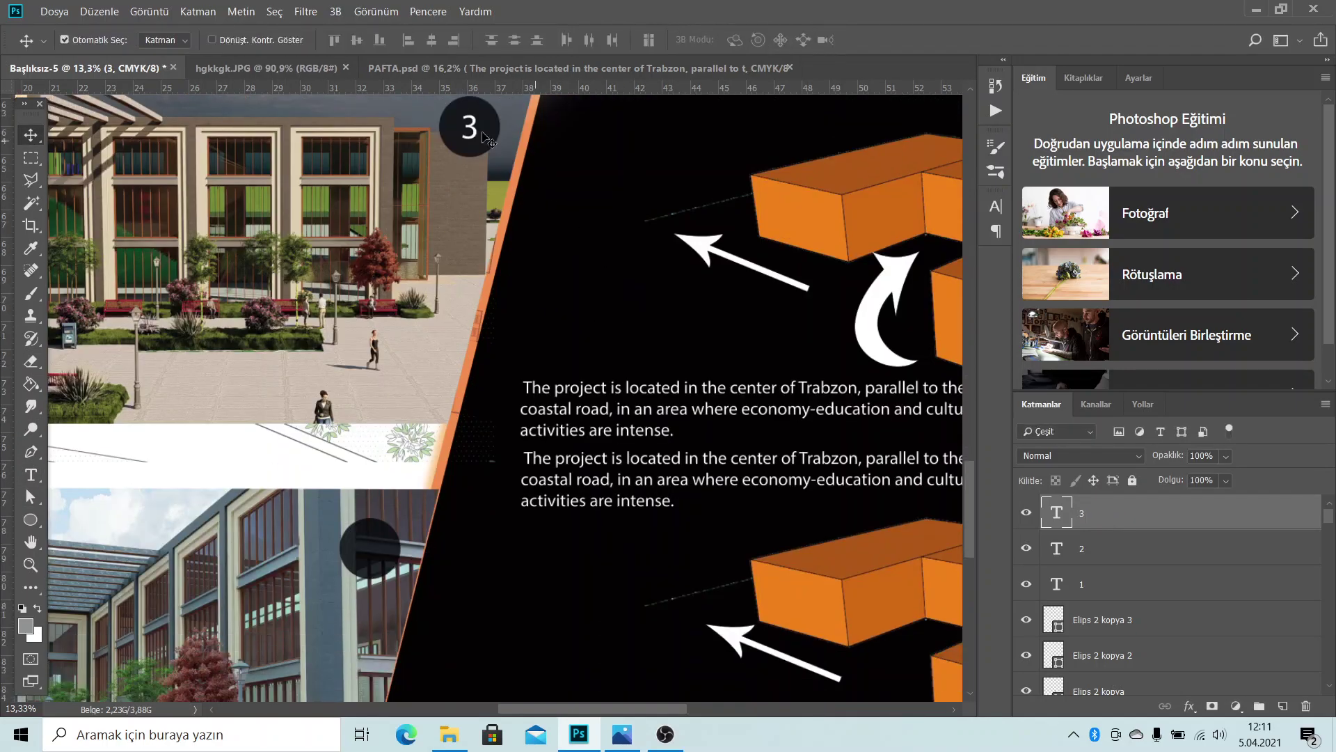
left_click_drag(476, 127, 376, 549)
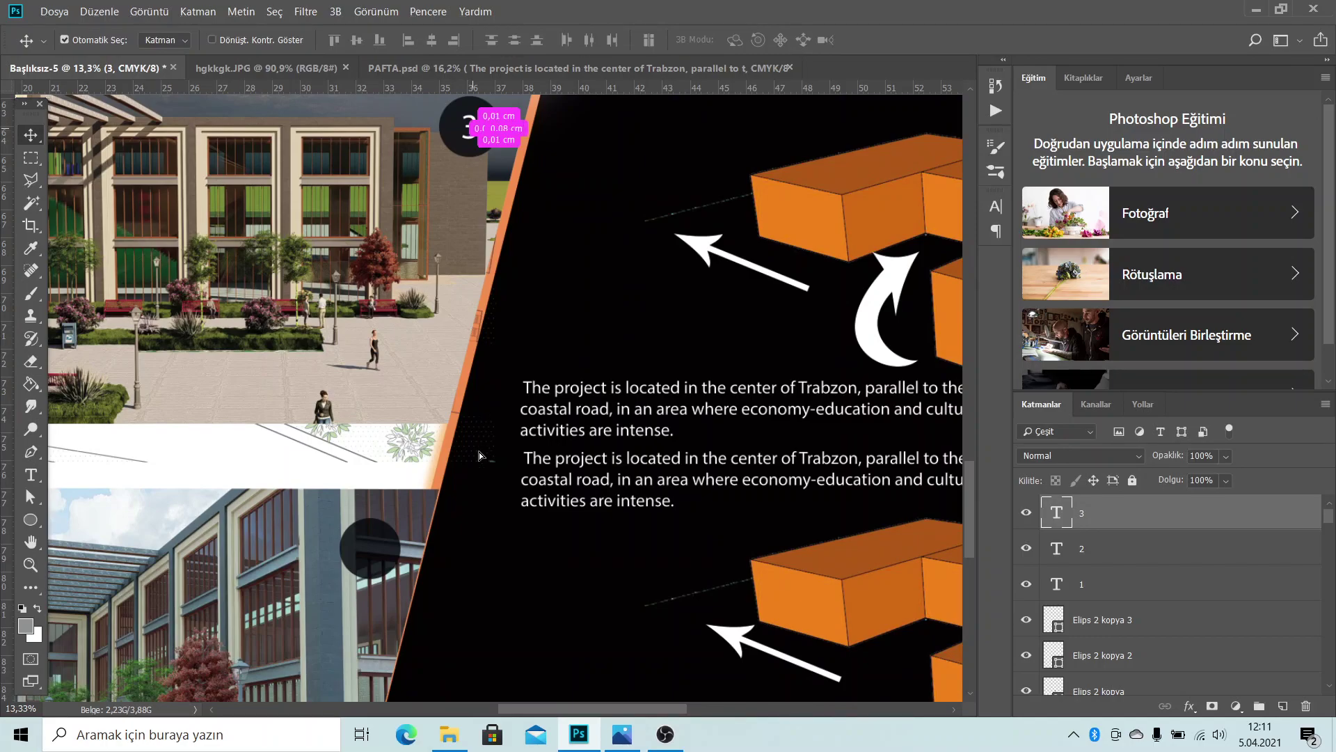
key("t")
double_click(375, 549)
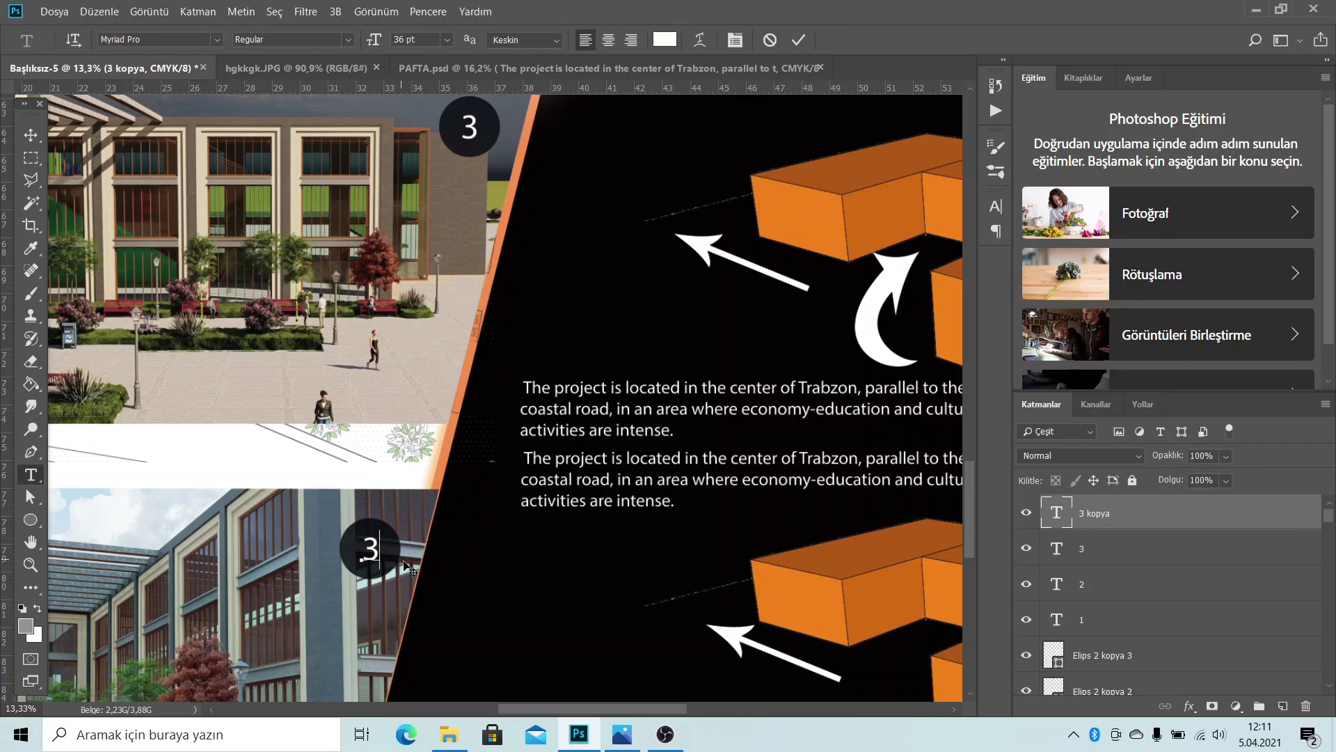
type("4")
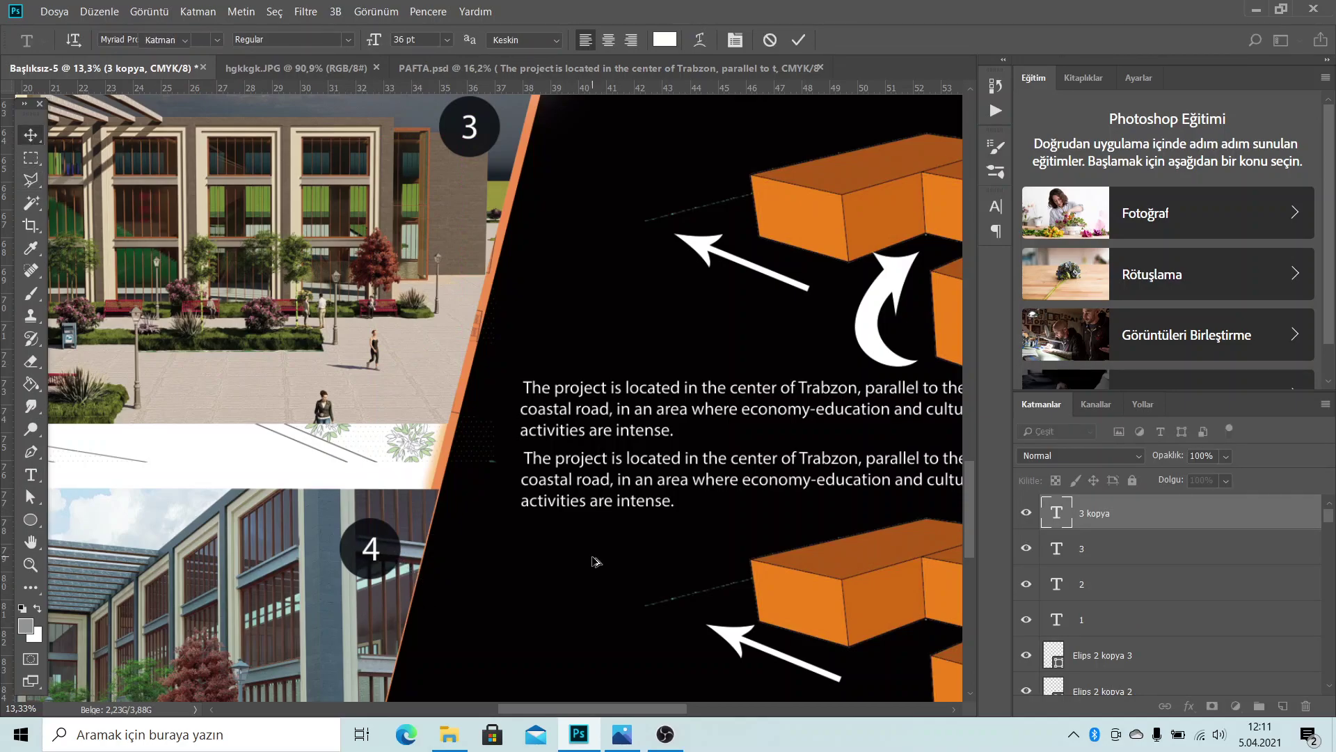
key("Escape")
key("v")
scroll(595, 561, "down", 4)
scroll(355, 491, "up", 1)
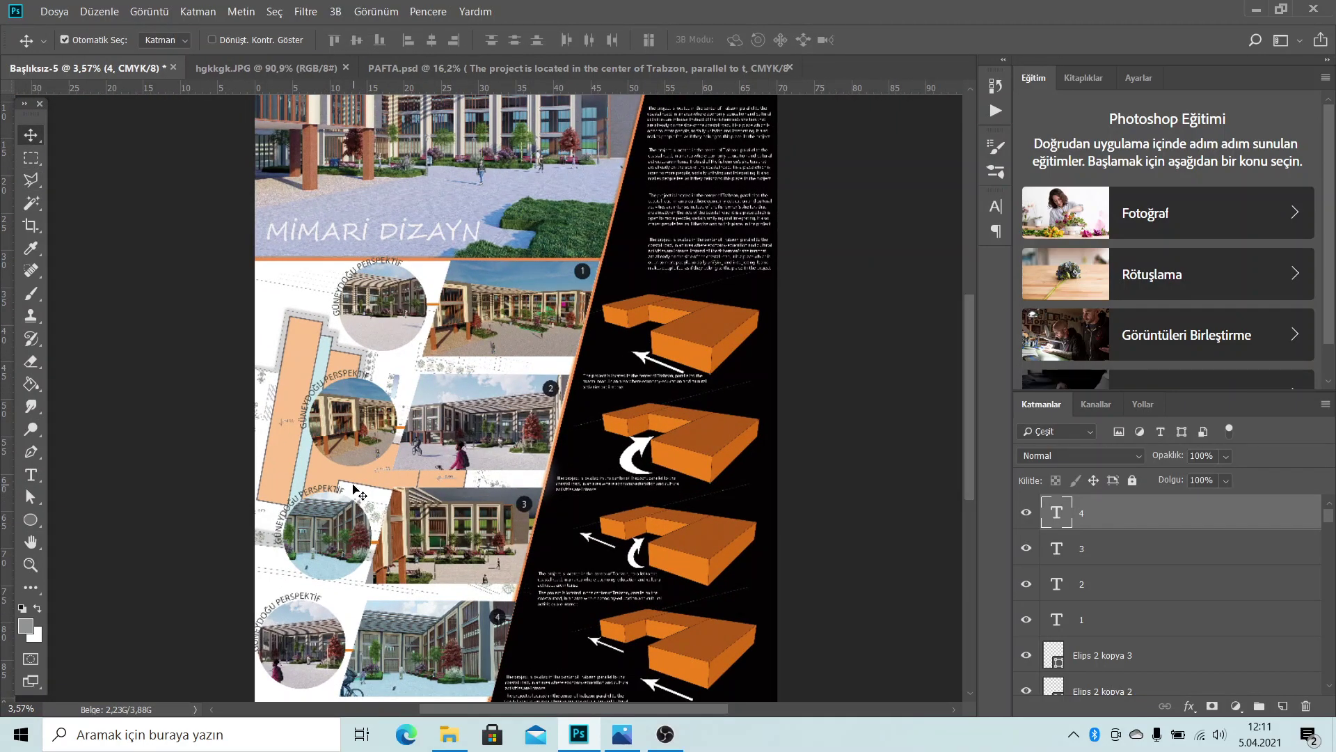
scroll(389, 483, "down", 1)
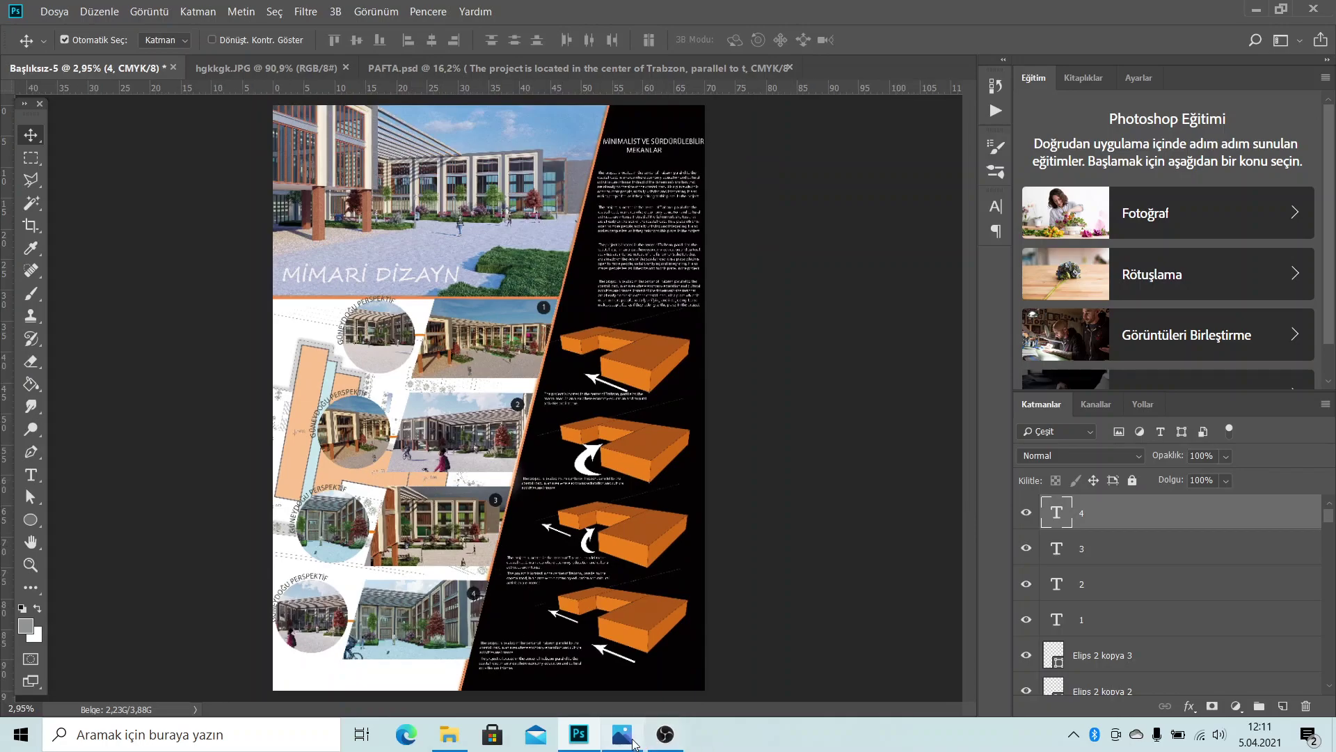
left_click(623, 736)
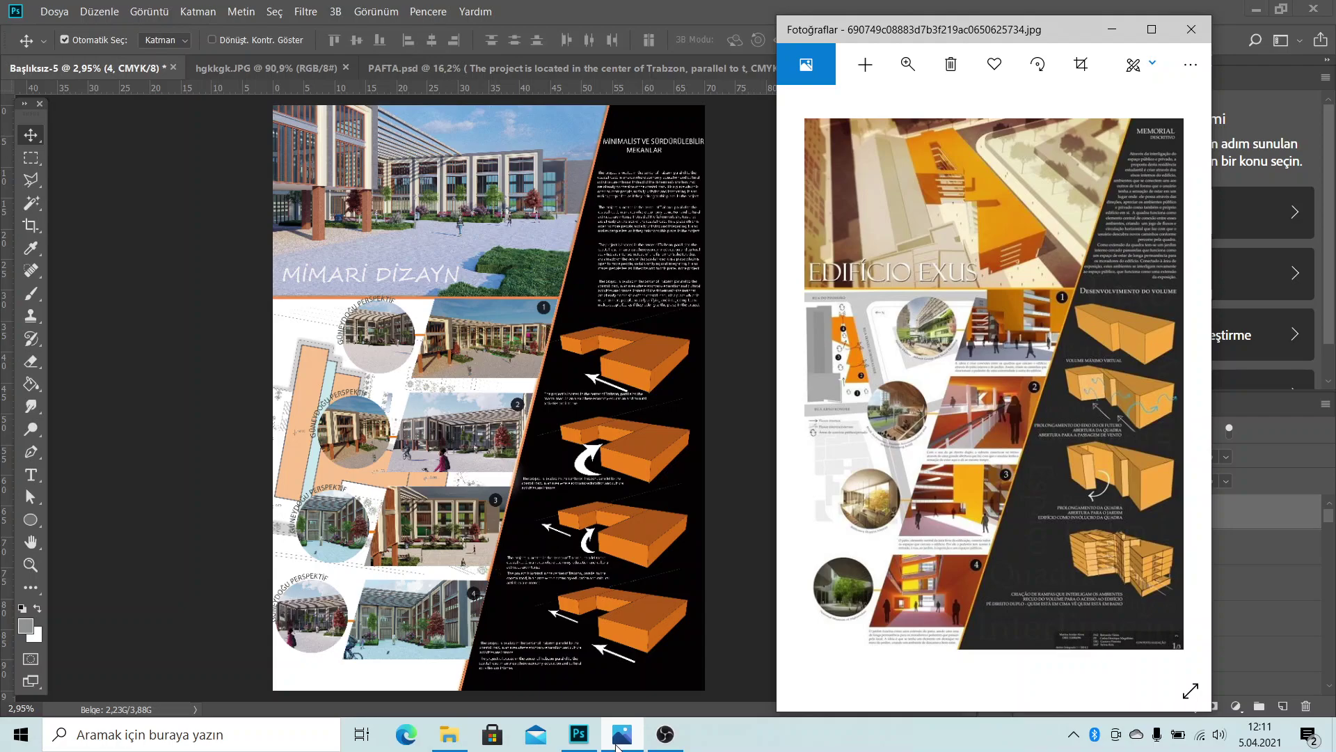
left_click(622, 735)
scroll(379, 472, "down", 1)
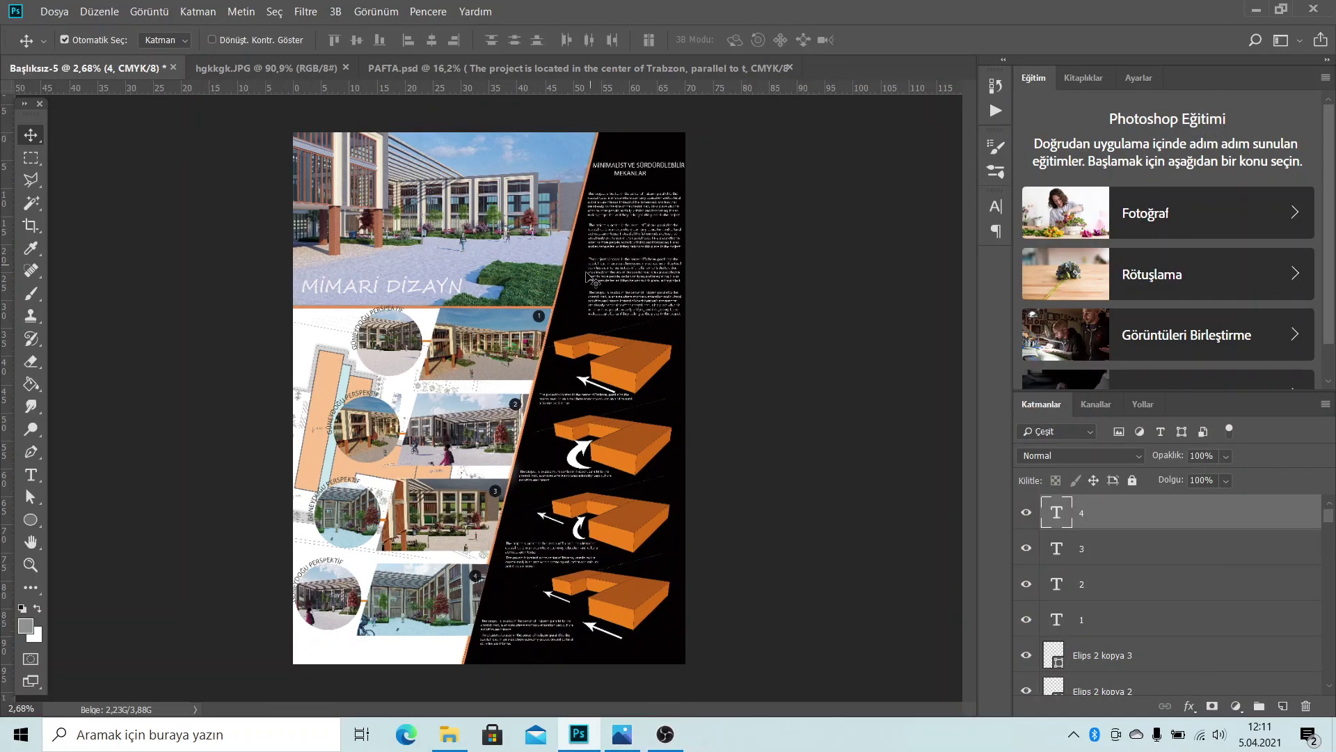
scroll(379, 472, "up", 1)
scroll(387, 440, "down", 1)
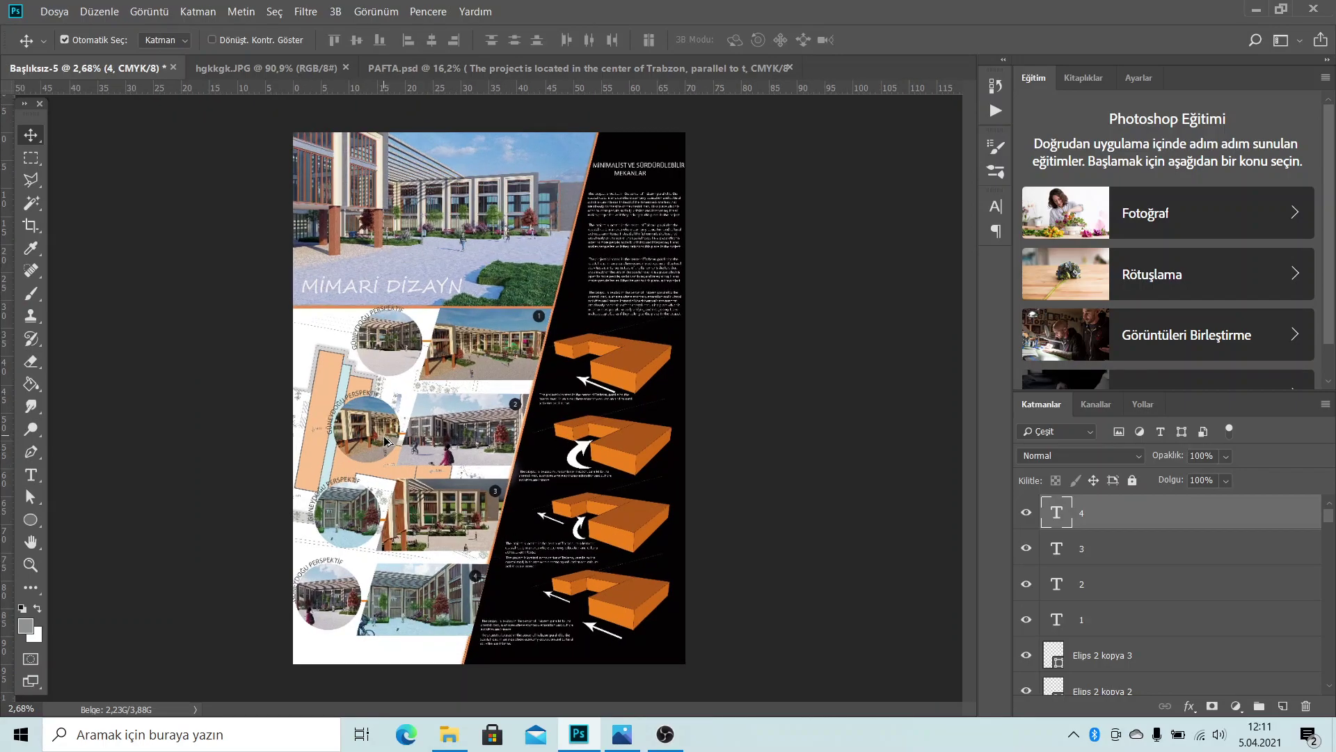